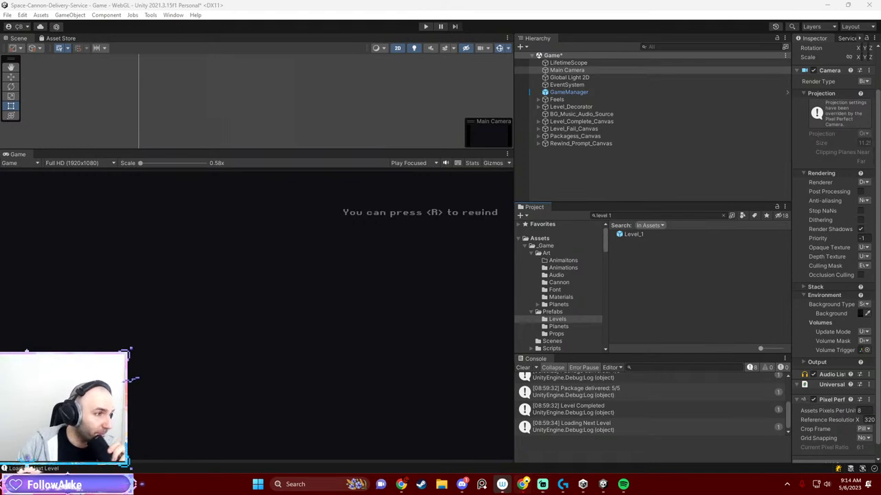
# Switch from the Unity editor to the browser showing the game's Ludum Dare comments.
pyautogui.hotkey('alt', 'Tab')
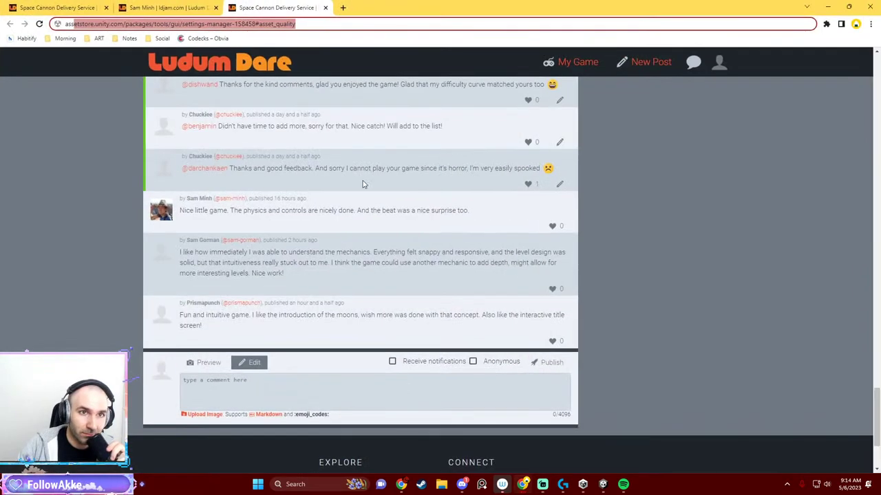
# Start the embedded Space Cannon Delivery Service game at the top of the page and make it fullscreen.
pyautogui.scroll(5, 100, 158)
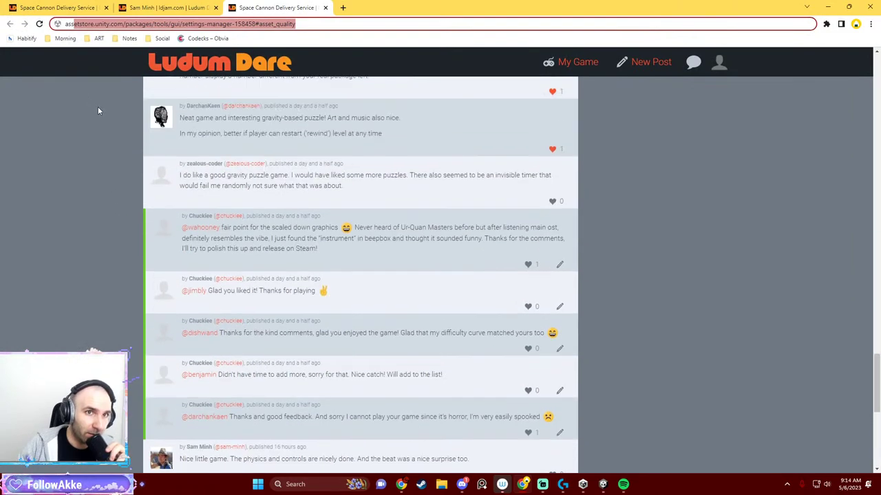
pyautogui.scroll(4, 136, 101)
pyautogui.scroll(4, 206, 172)
pyautogui.scroll(10, 275, 206)
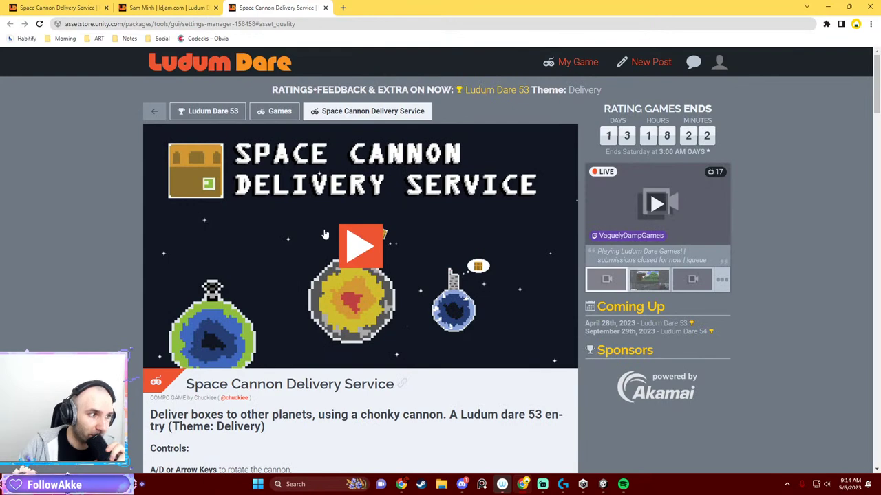
pyautogui.click(357, 245)
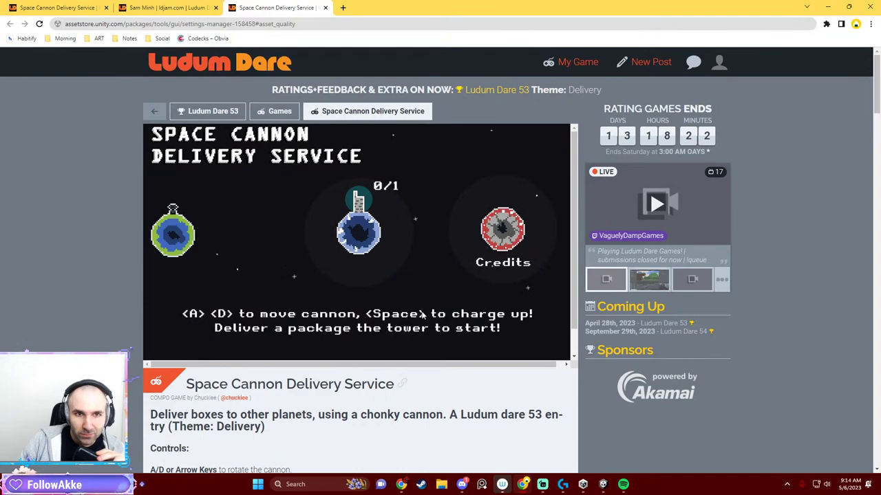
pyautogui.scroll(-1, 560, 318)
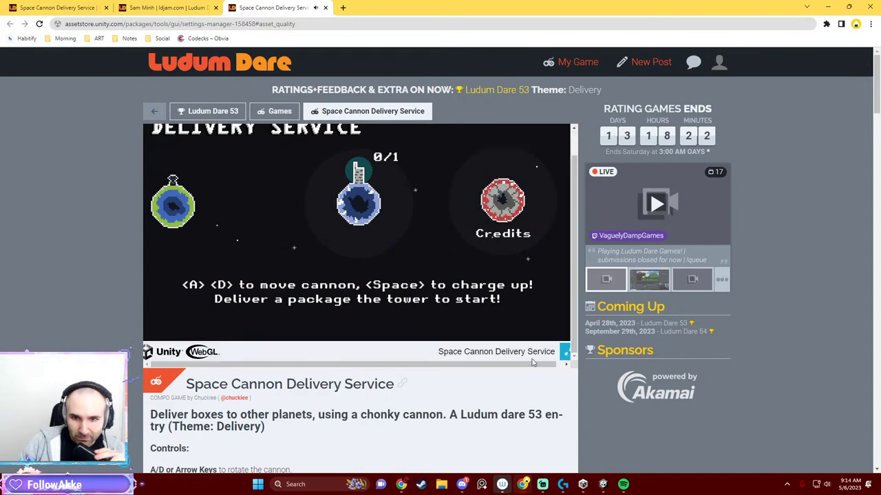
pyautogui.click(563, 353)
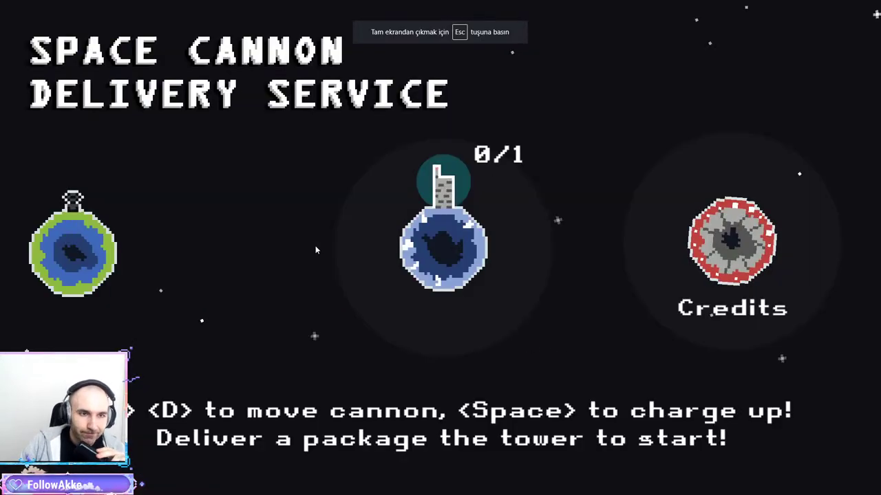
# Aim the cannon and fire packages to complete the title delivery, then continue.
pyautogui.press('d')
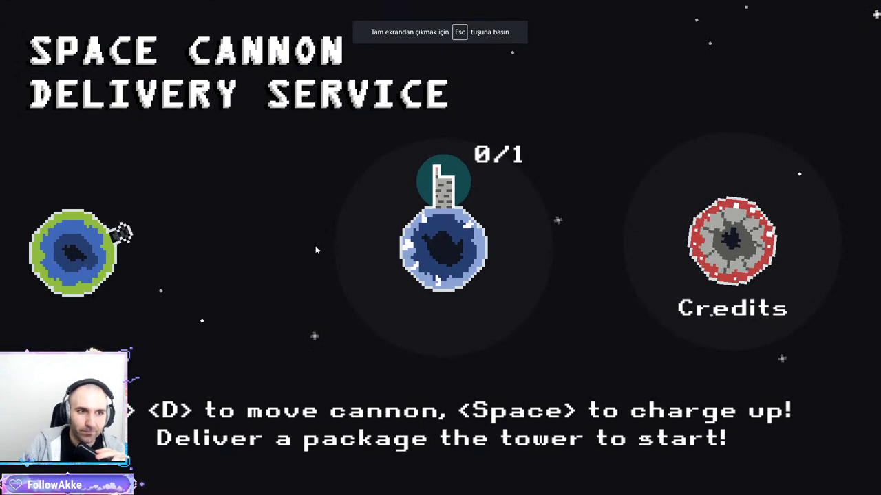
pyautogui.press('space')
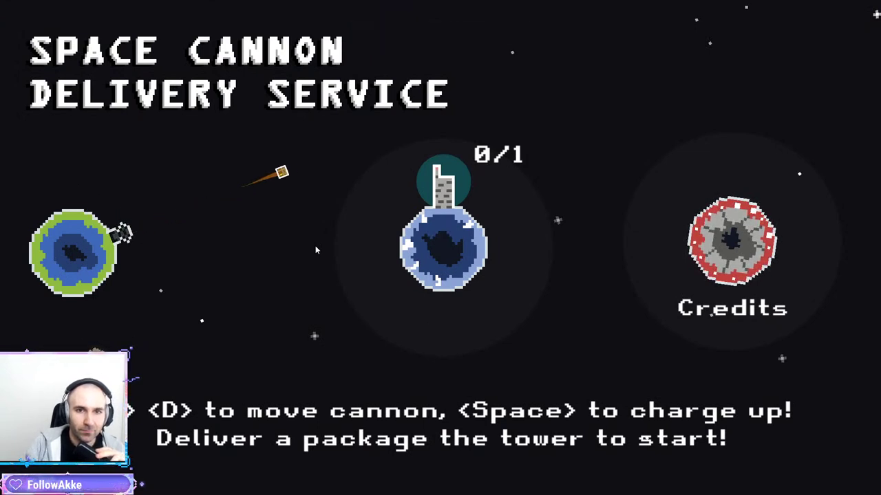
pyautogui.press('space')
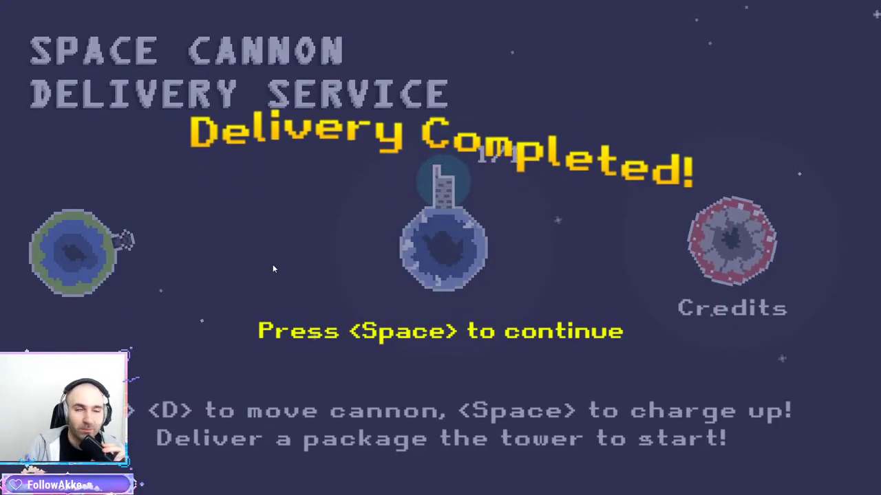
pyautogui.press('space')
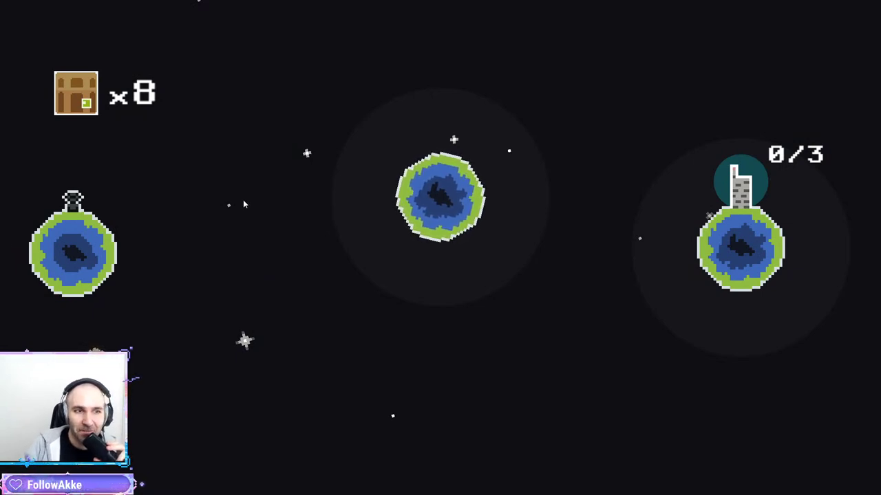
# Rotate the launcher right and fire packages at the tower planet on the 0/3 level.
pyautogui.press('Right')
pyautogui.press('Right')
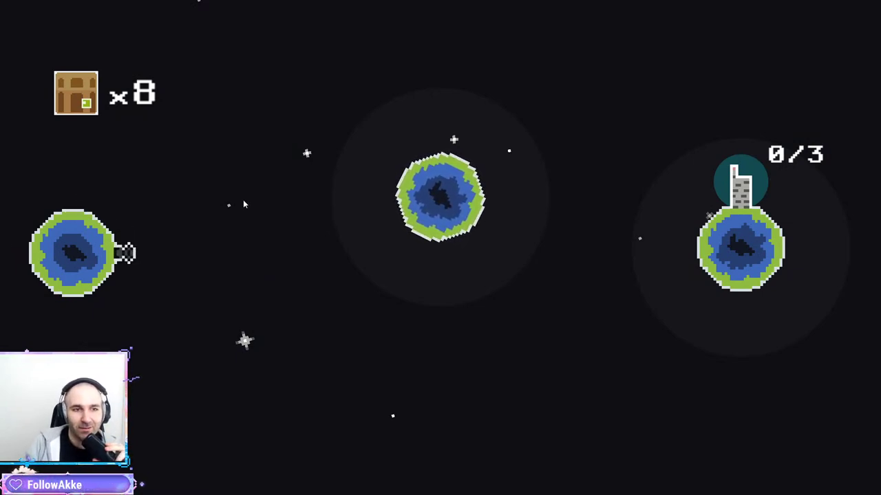
pyautogui.press('space')
pyautogui.press('space')
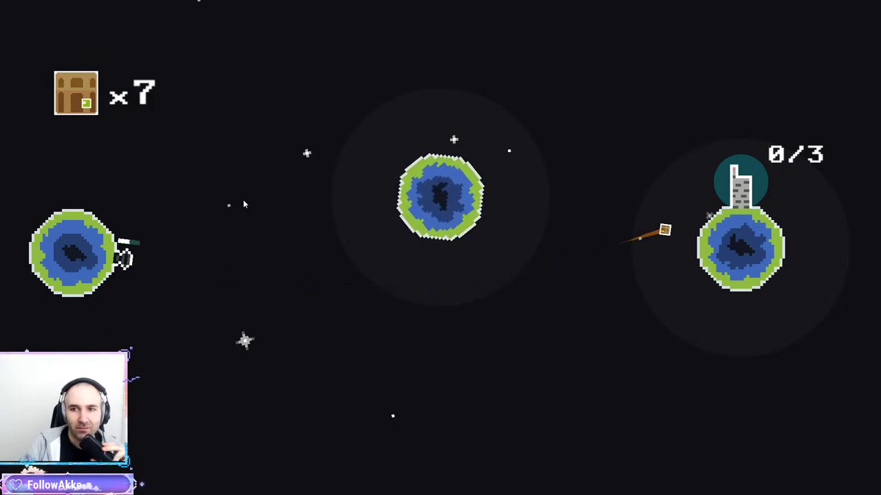
pyautogui.press('space')
pyautogui.press('space')
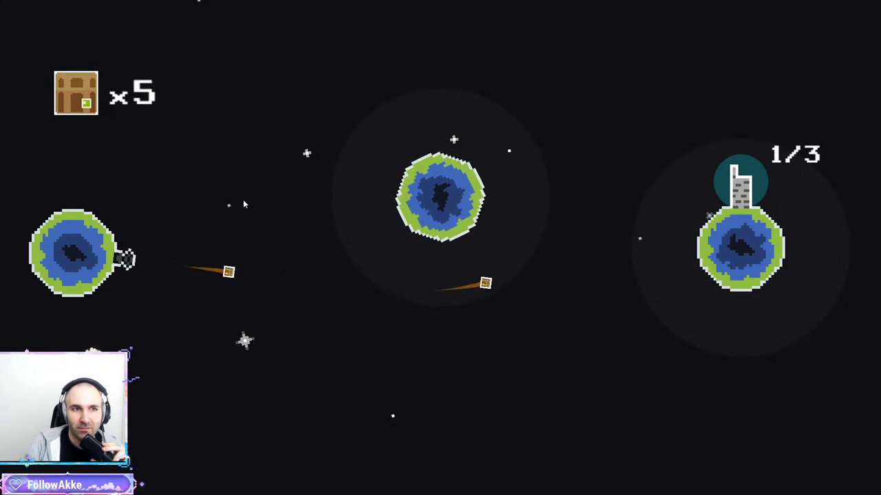
pyautogui.press('space')
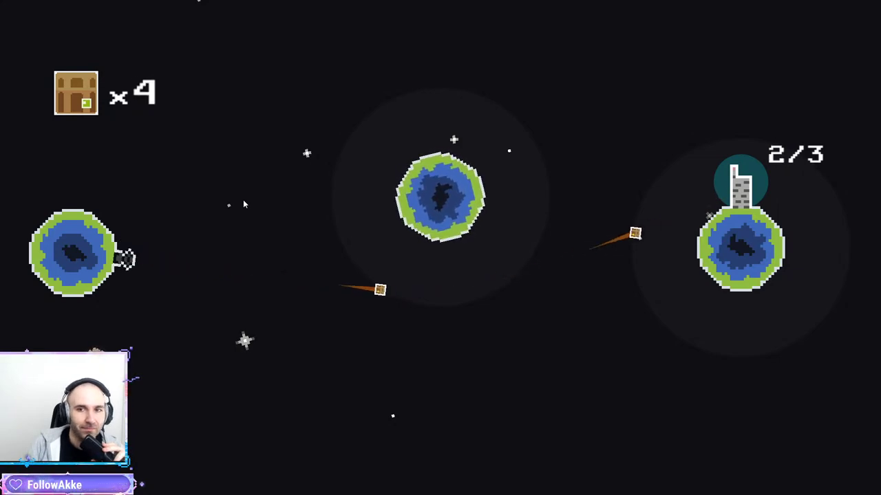
pyautogui.press('space')
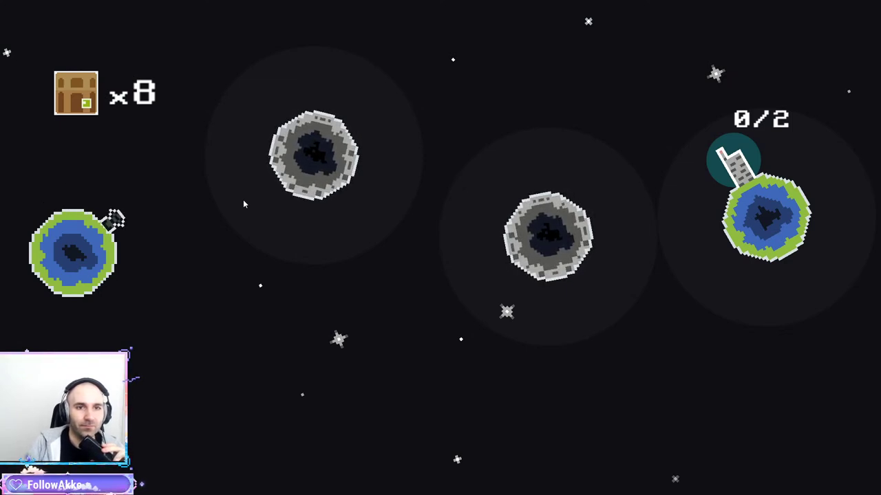
# Fire five packages toward the tower planet, then rewind the failed attempt with R.
pyautogui.press('space')
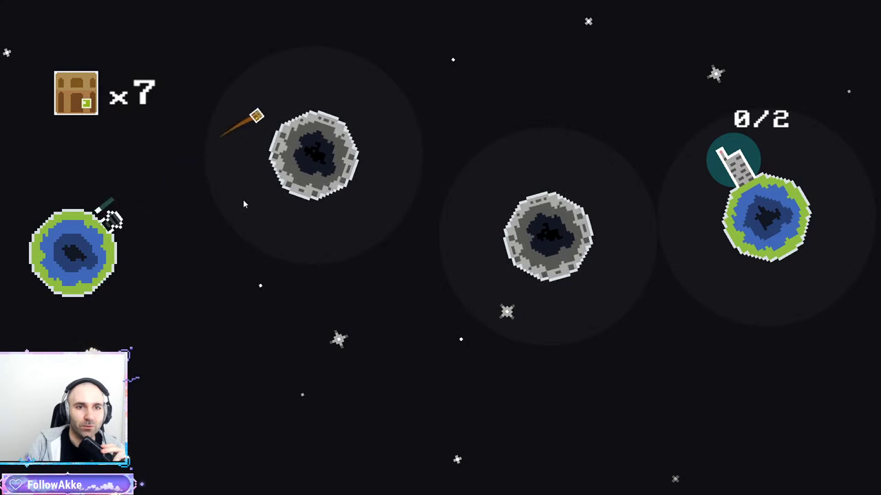
pyautogui.press('space')
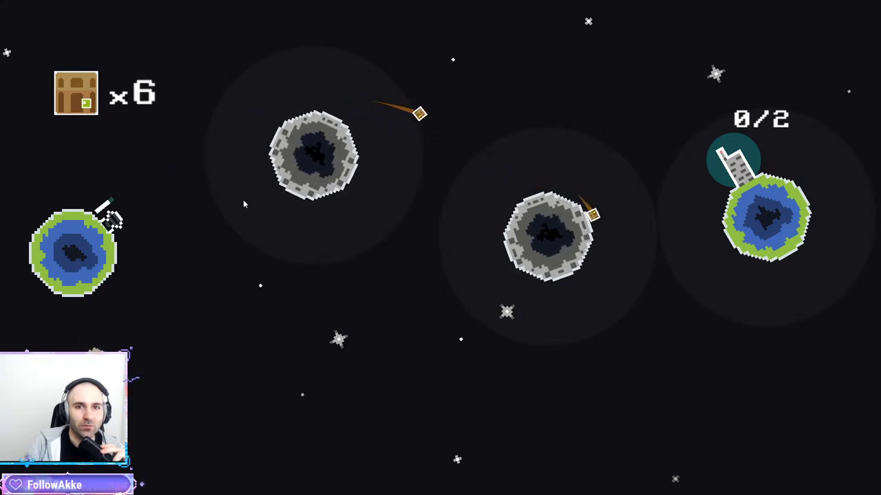
pyautogui.press('space')
pyautogui.press('space')
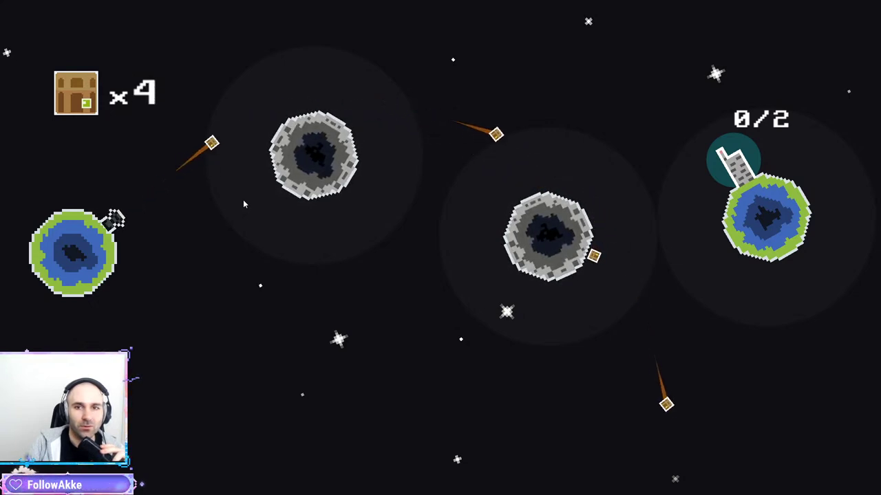
pyautogui.press('space')
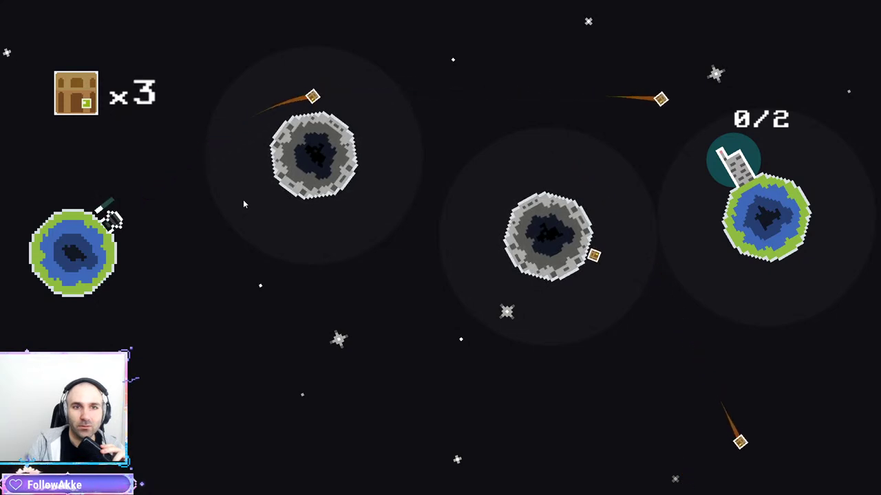
pyautogui.press('space')
pyautogui.press('space')
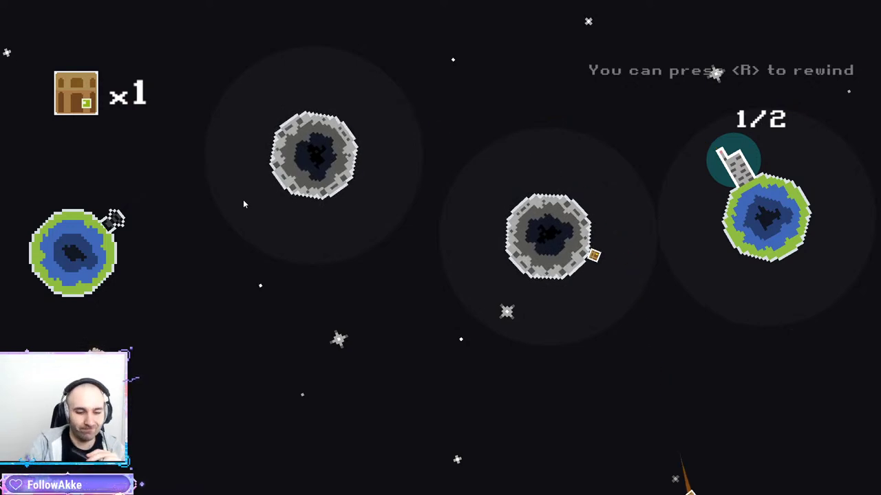
pyautogui.press('r')
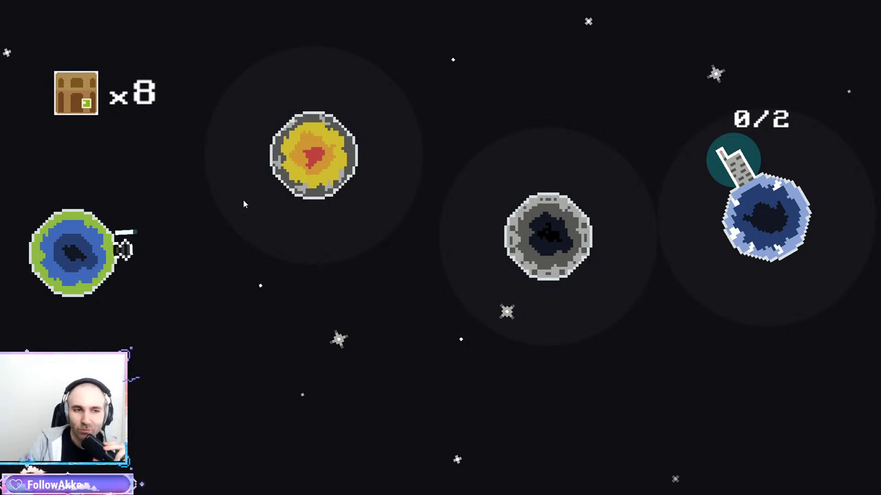
# Relaunch all the packages from the green planet until both deliveries land at 2/2.
pyautogui.press('space')
pyautogui.press('space')
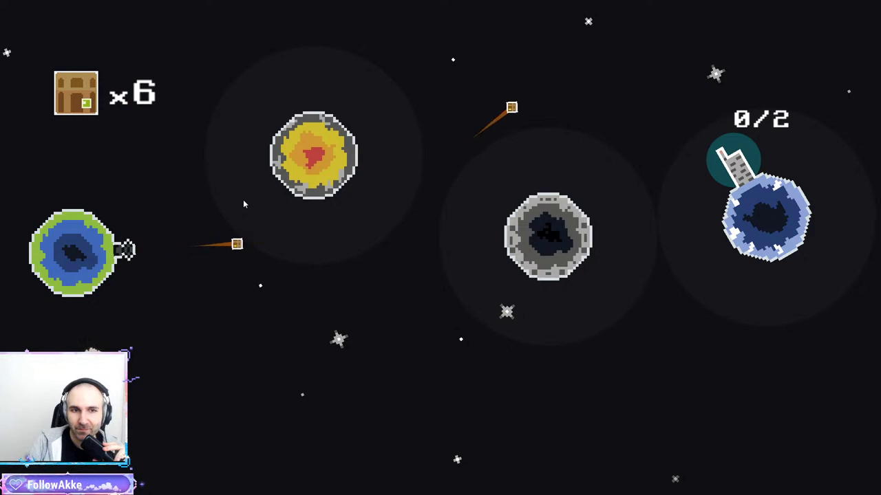
pyautogui.press('space')
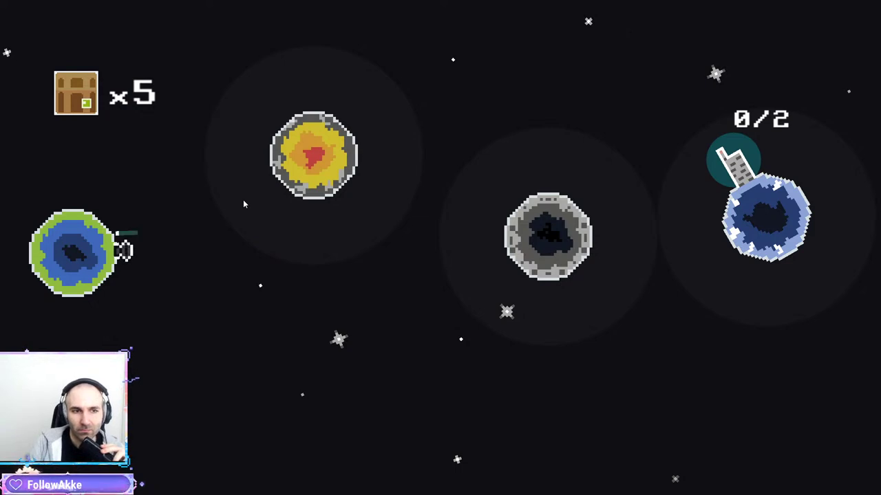
pyautogui.press('space')
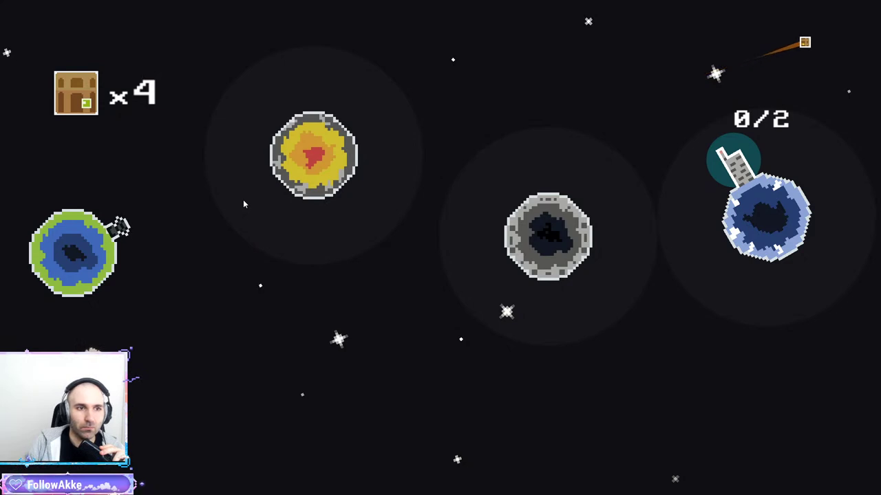
pyautogui.press('space')
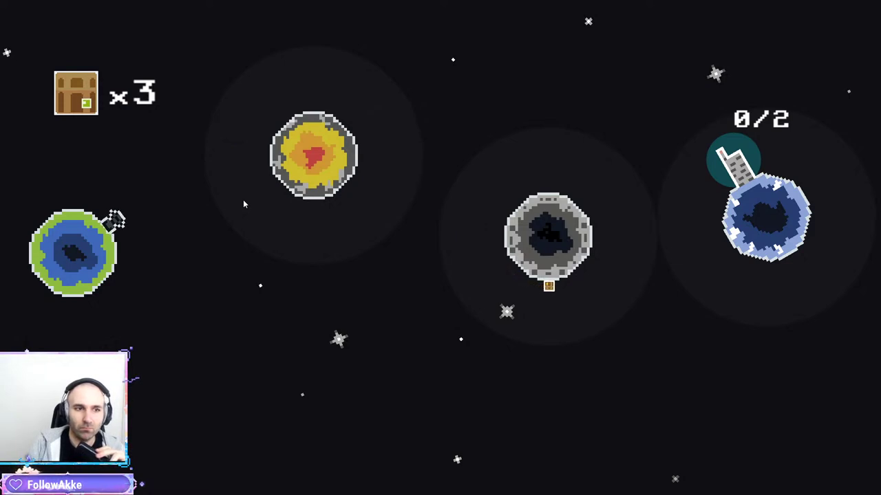
pyautogui.press('space')
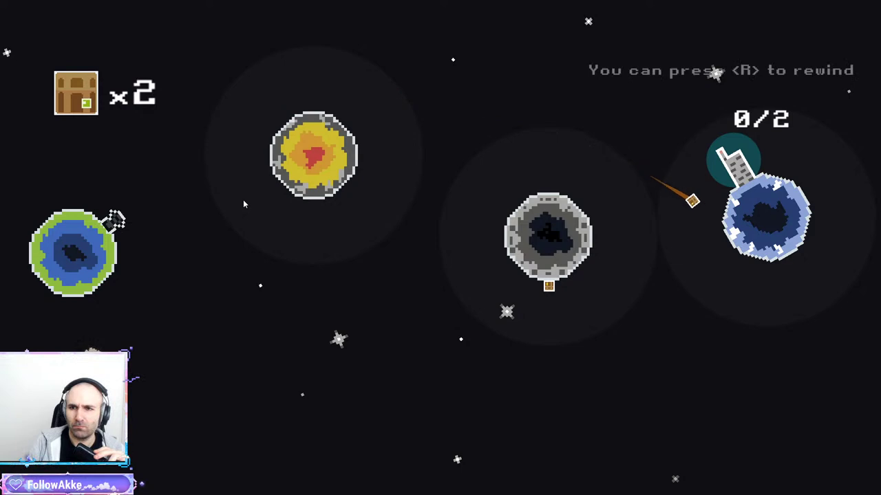
pyautogui.press('space')
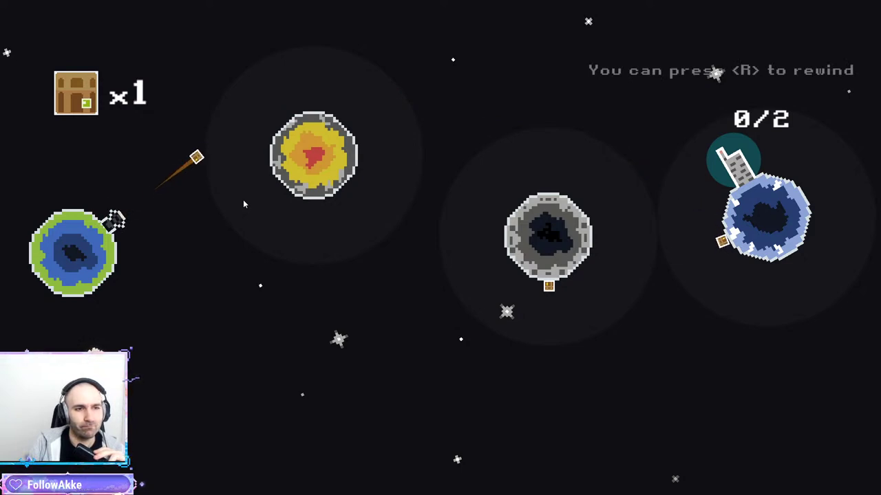
pyautogui.press('space')
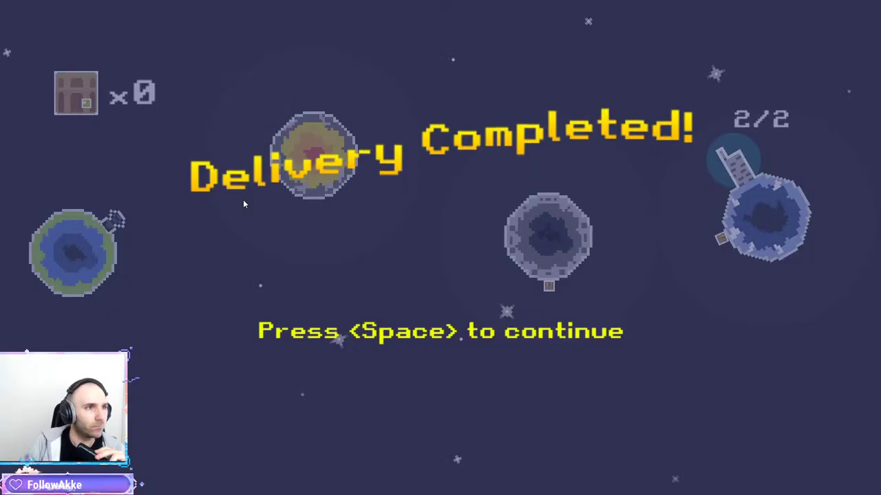
# Continue to the two-tower level and fire packages until the upper planet reads 4/4.
pyautogui.press('space')
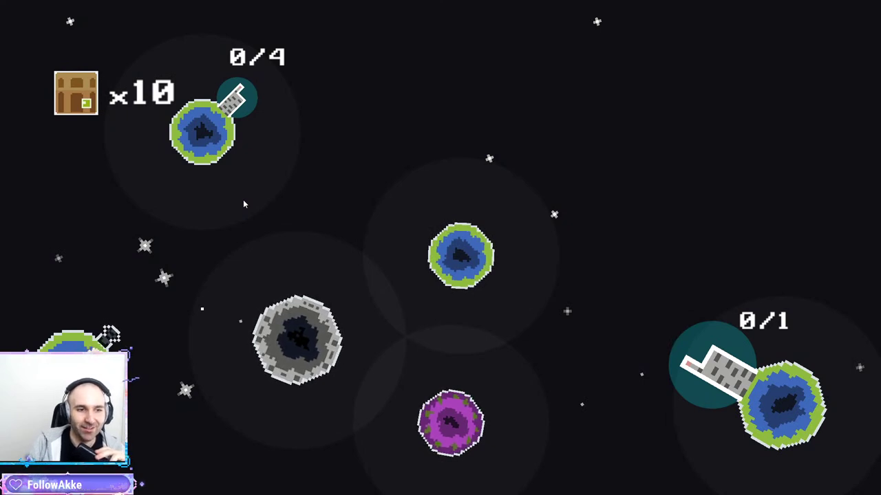
pyautogui.click(242, 199)
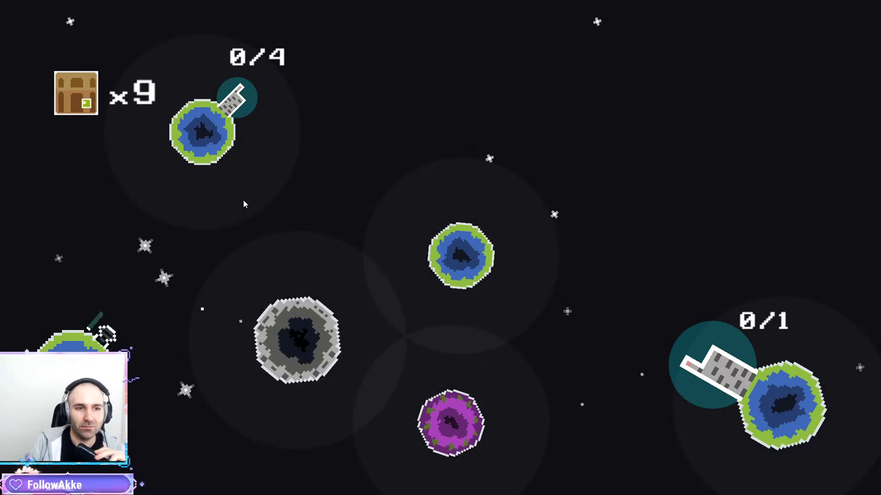
pyautogui.click(243, 199)
pyautogui.click(243, 200)
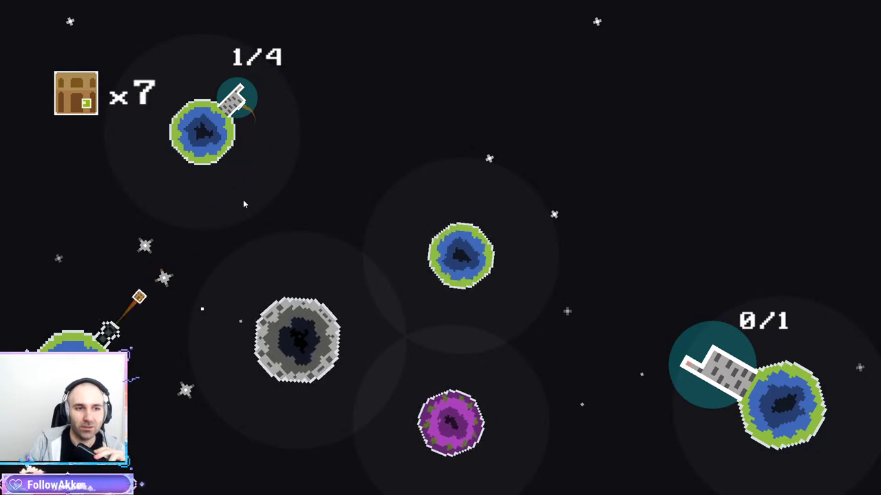
pyautogui.click(243, 200)
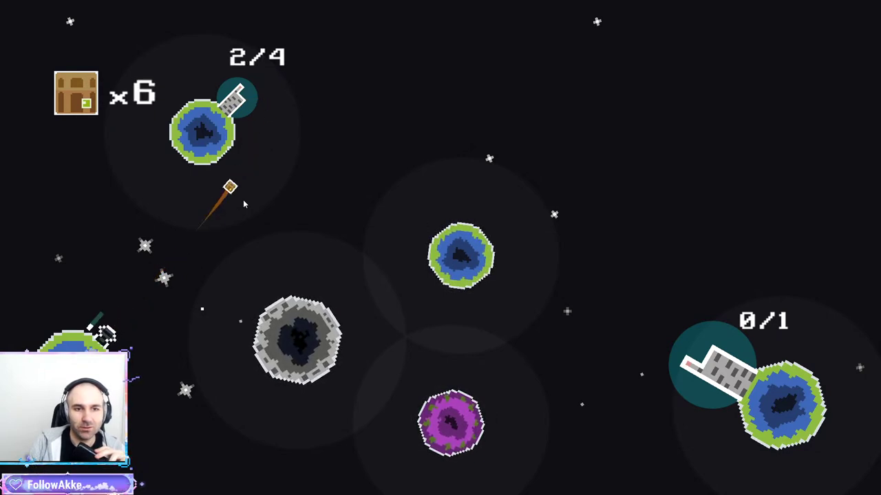
pyautogui.click(243, 200)
pyautogui.click(243, 200)
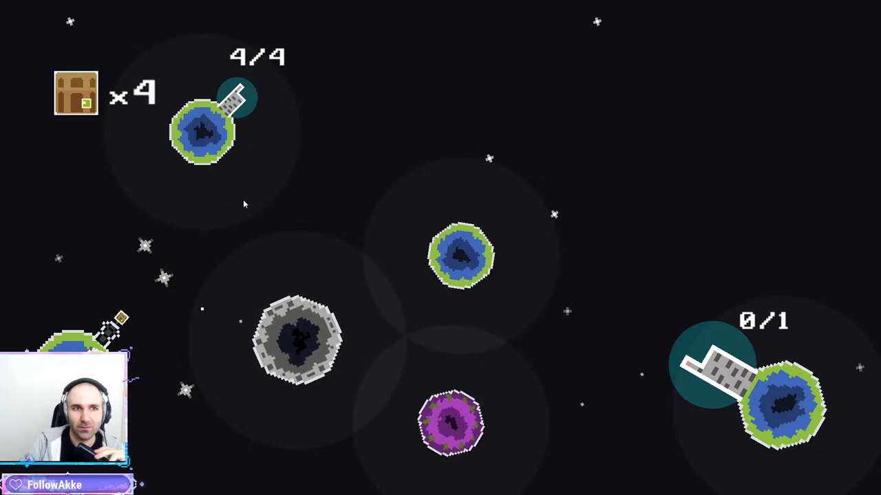
# Send the remaining packages toward the central and right-hand planets, then continue to the 0/2 level.
pyautogui.click(243, 200)
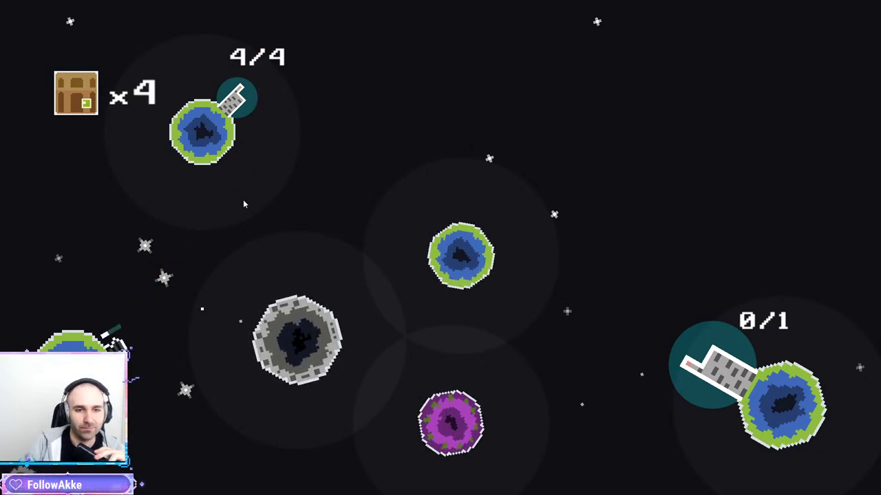
pyautogui.click(243, 203)
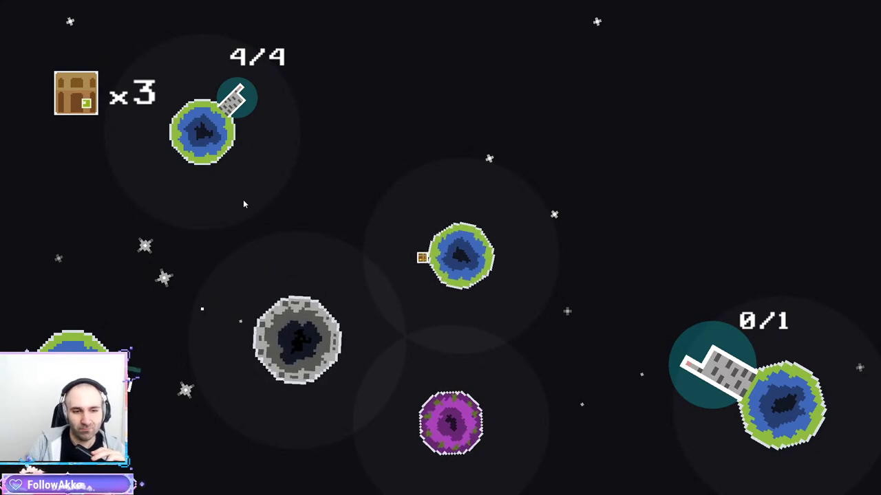
pyautogui.click(243, 204)
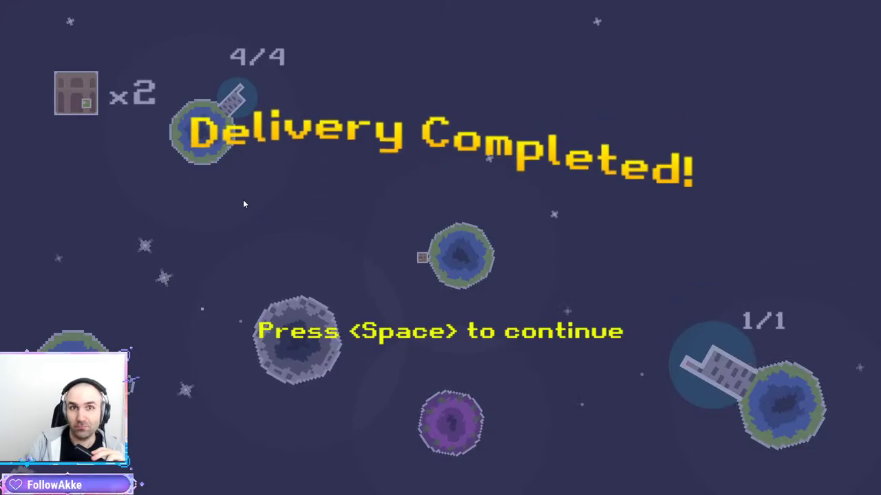
pyautogui.press('space')
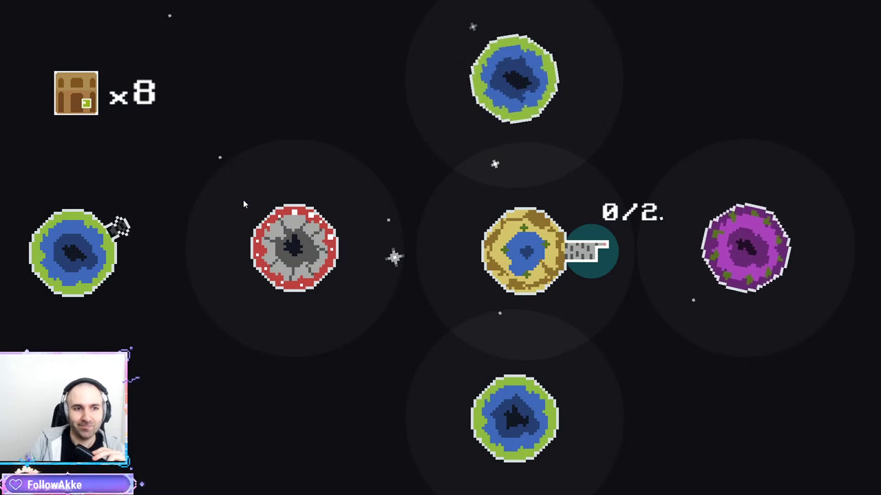
# Fire all 8 packages toward the yellow planet, then restart the level with R.
pyautogui.press('space')
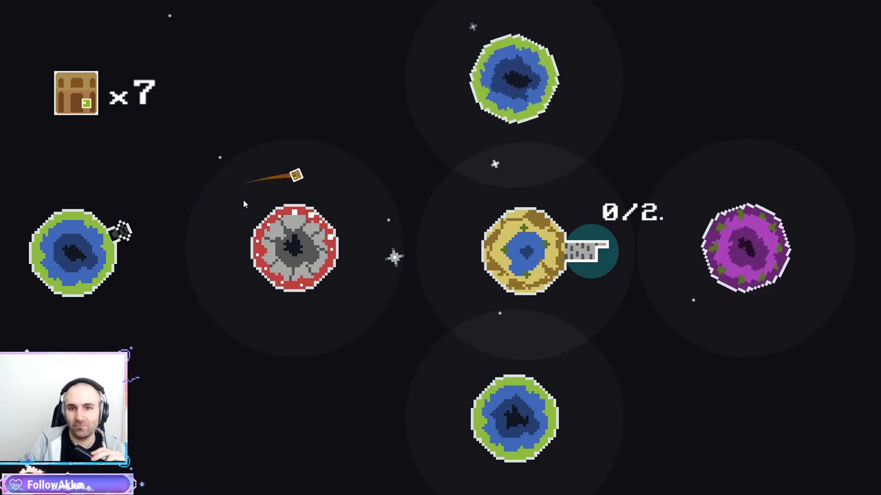
pyautogui.press('space')
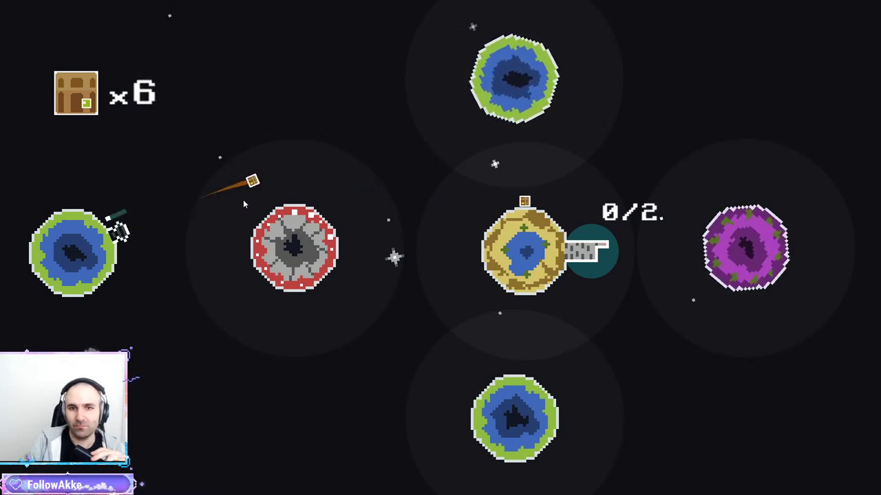
pyautogui.press('space')
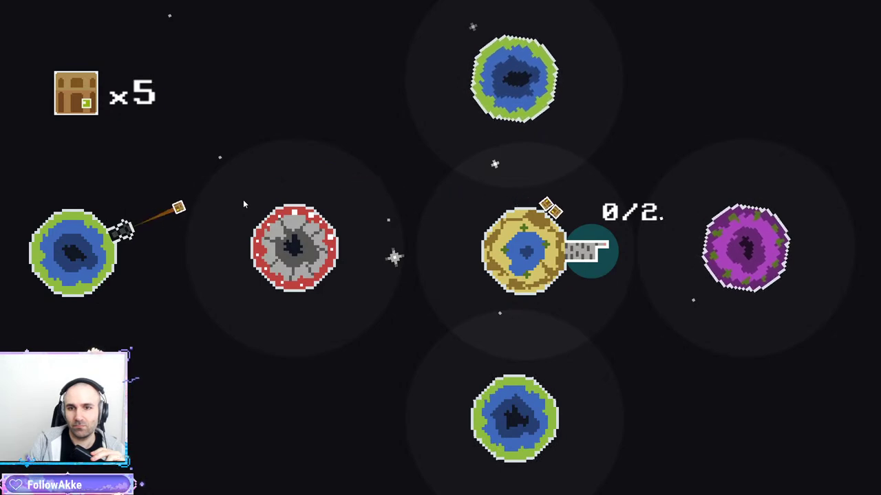
pyautogui.press('space')
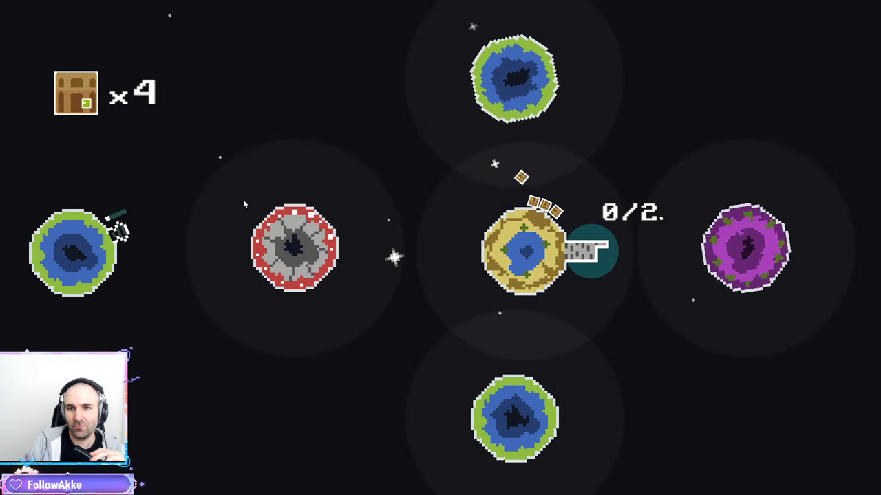
pyautogui.press('space')
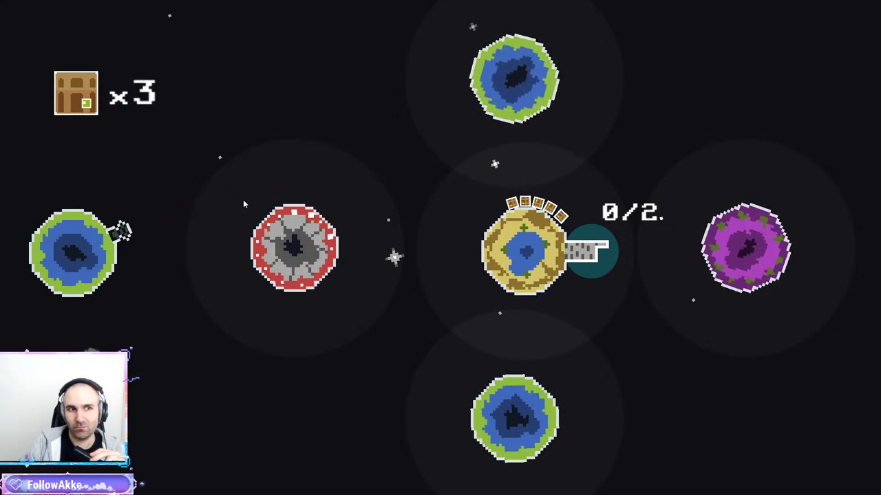
pyautogui.press('space')
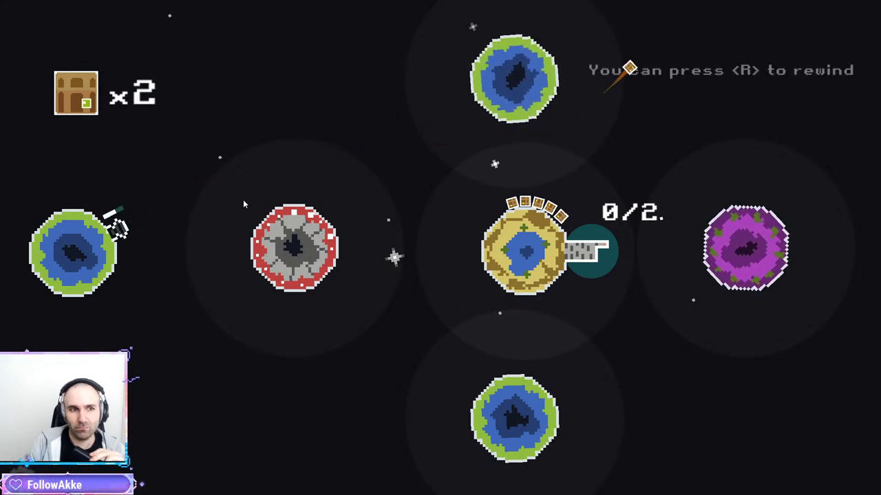
pyautogui.press('space')
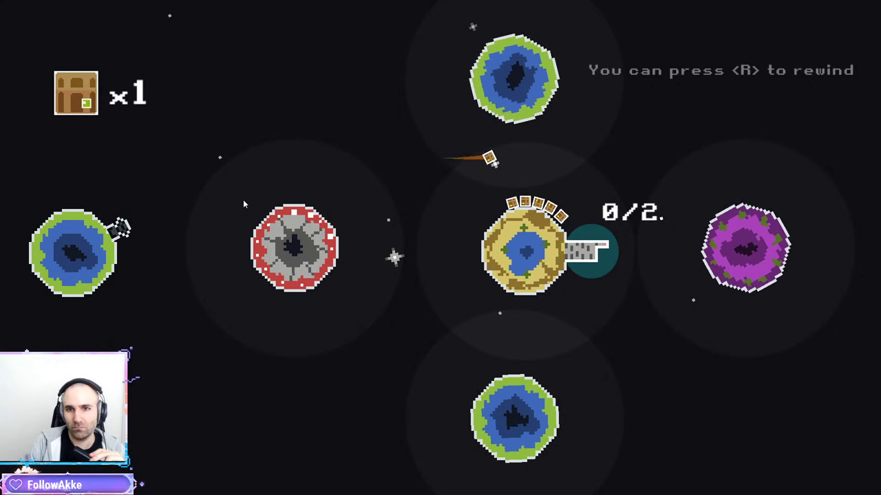
pyautogui.press('space')
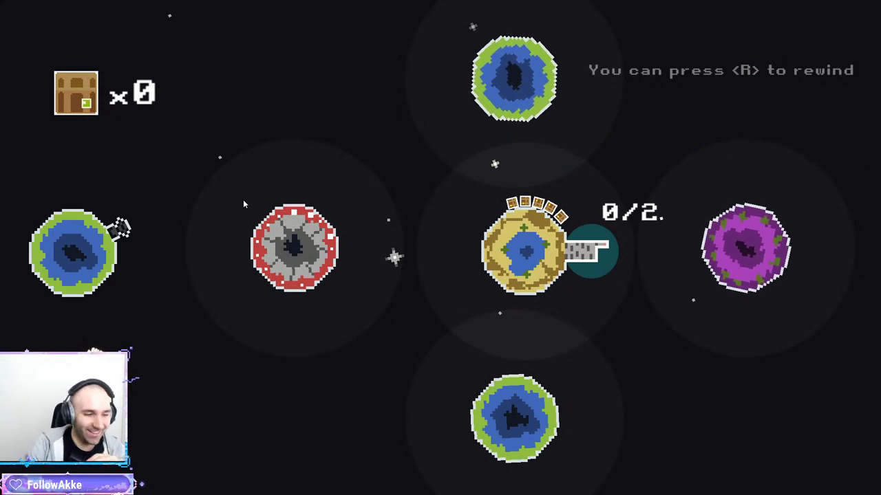
pyautogui.press('r')
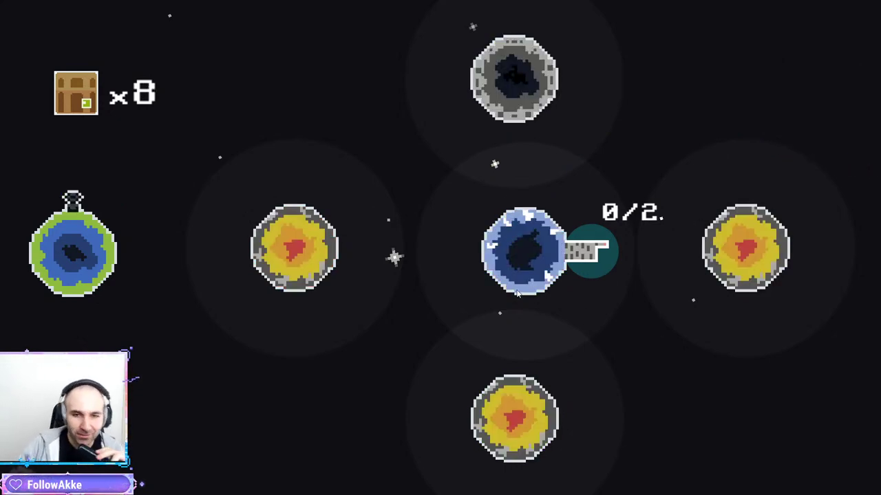
# Exit fullscreen and open the Codecks workspace at obvia.codecks.io in a new tab.
pyautogui.press('Escape')
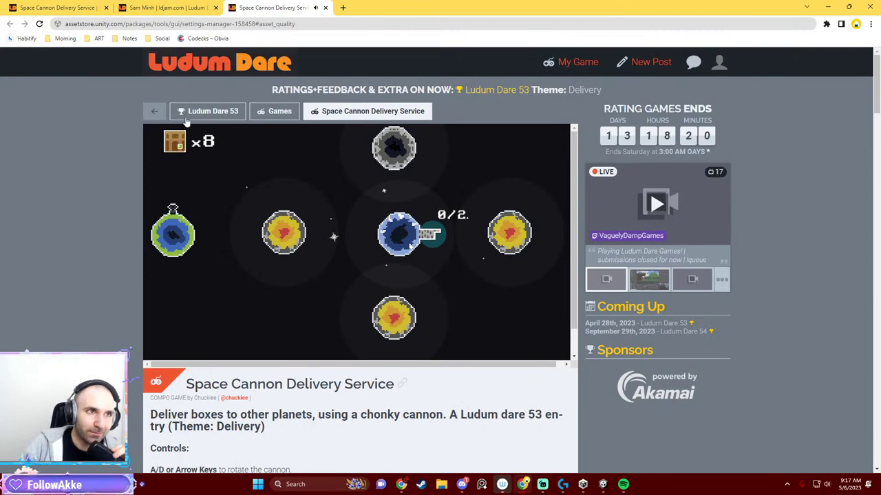
pyautogui.click(342, 8)
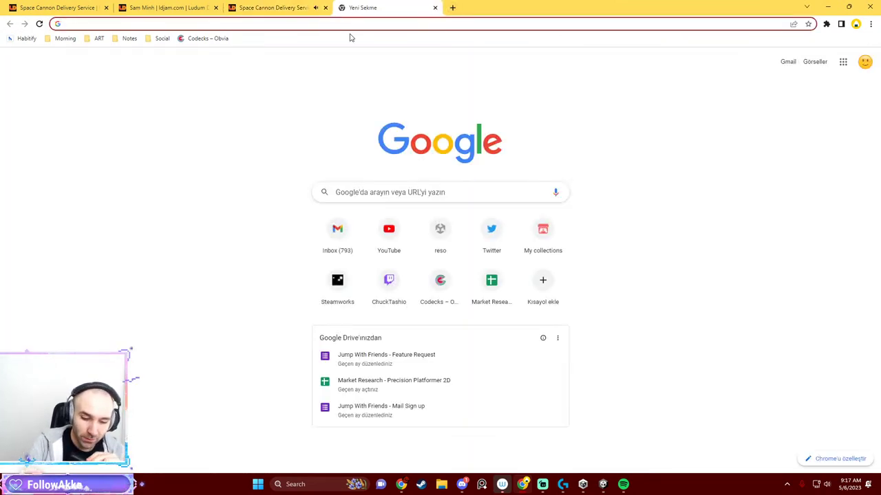
pyautogui.write('cod')
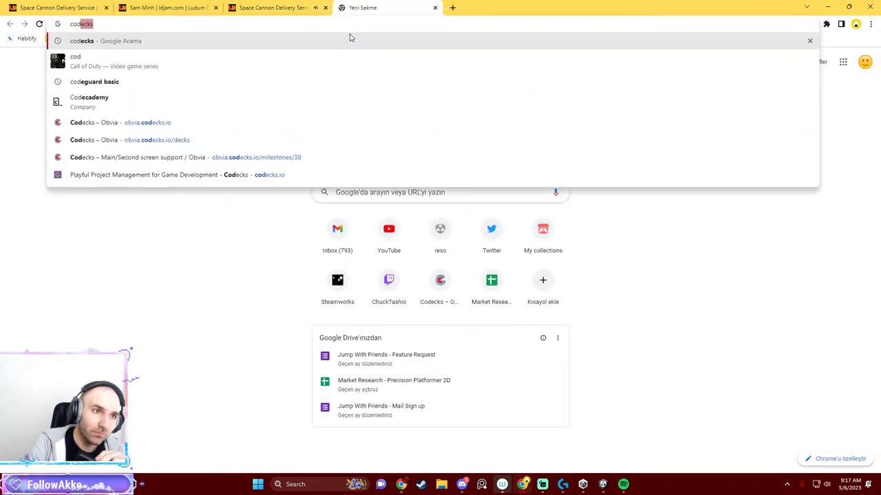
pyautogui.write('e')
pyautogui.press('Down')
pyautogui.press('Down')
pyautogui.press('Down')
pyautogui.press('Down')
pyautogui.press('Return')
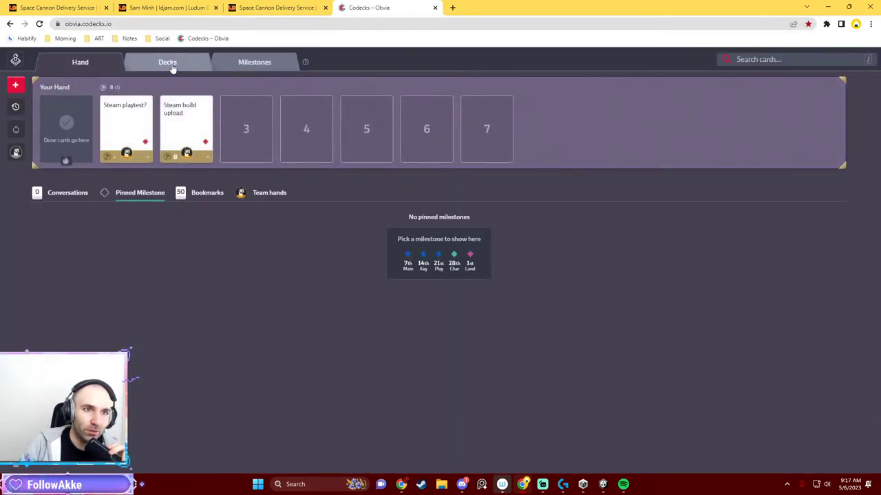
# Browse the Milestones and Decks views, check the Store Prep deck, and open a blank new tab.
pyautogui.click(254, 63)
pyautogui.moveTo(201, 148)
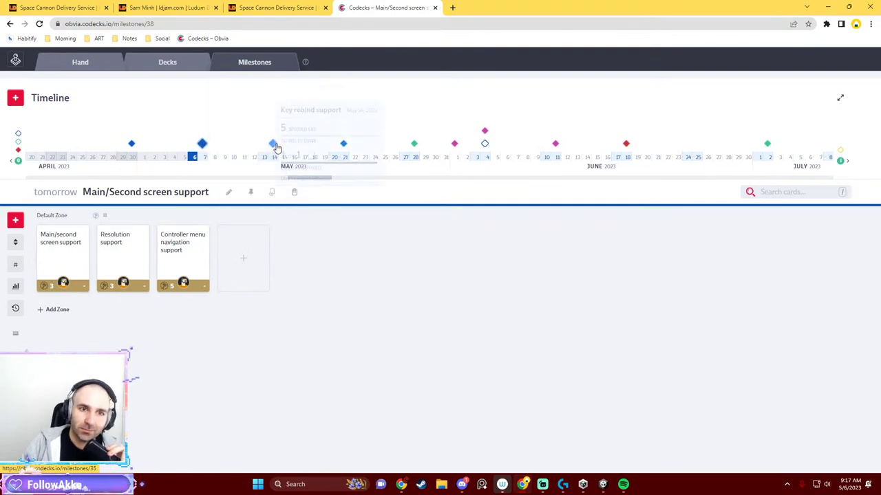
pyautogui.moveTo(276, 147)
pyautogui.click(192, 66)
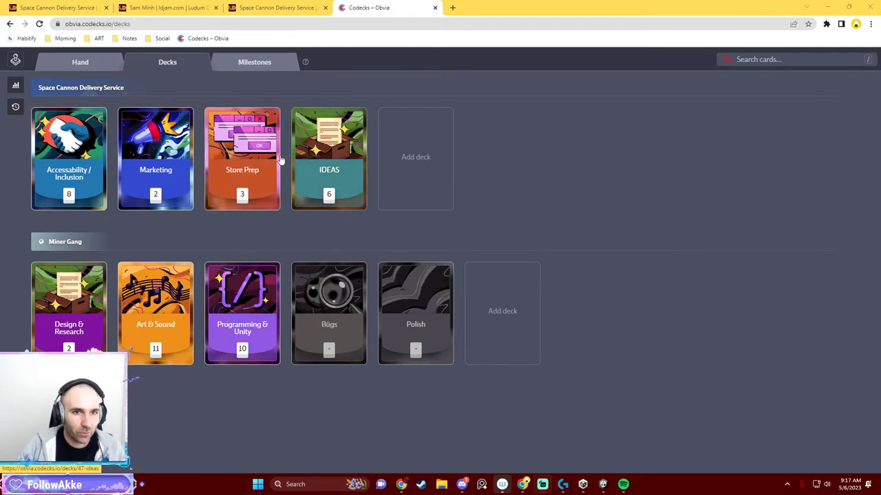
pyautogui.click(246, 151)
pyautogui.click(202, 151)
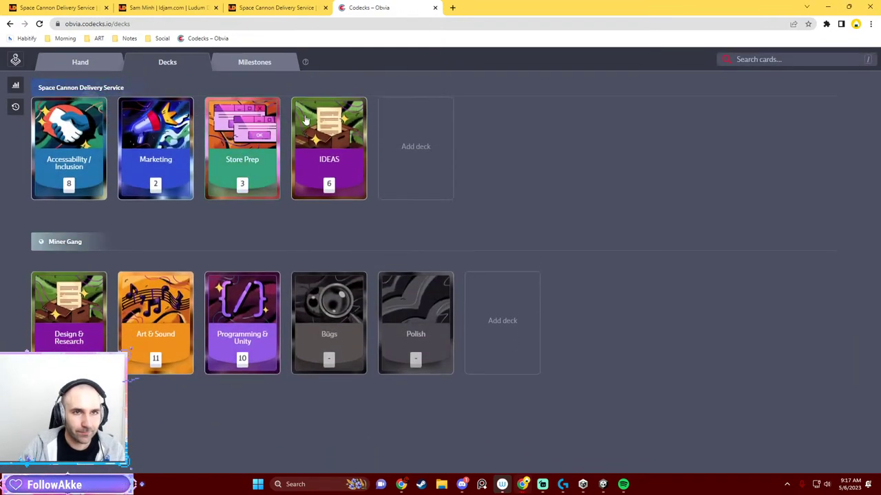
pyautogui.click(454, 8)
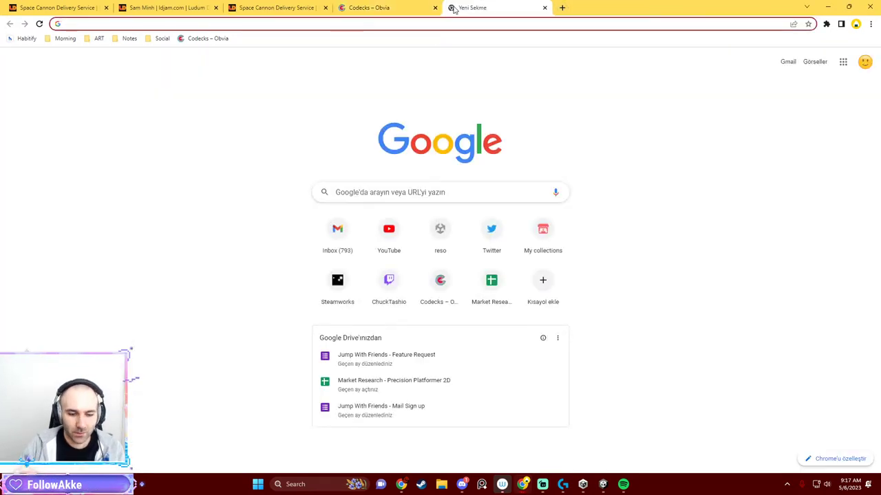
# Load the Steamworks partner site, briefly checking the Unity editor in between.
pyautogui.write('par')
pyautogui.press('Return')
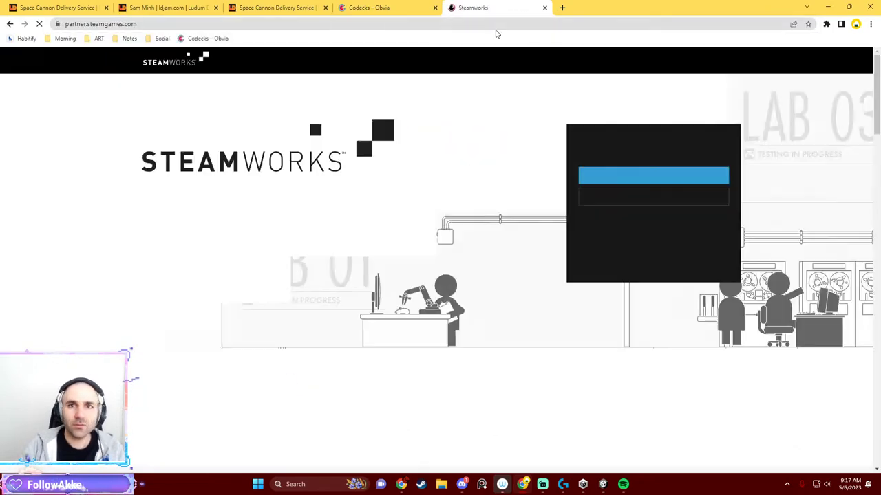
pyautogui.hotkey('alt', 'Tab')
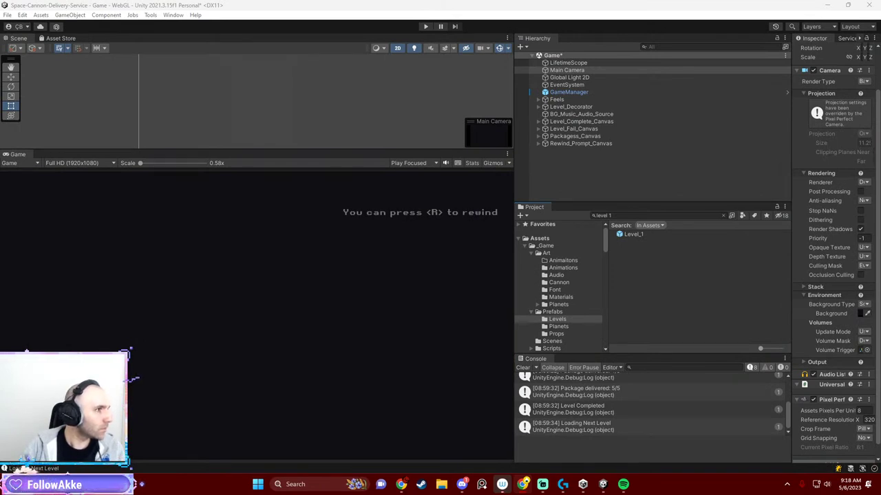
pyautogui.hotkey('alt', 'Tab')
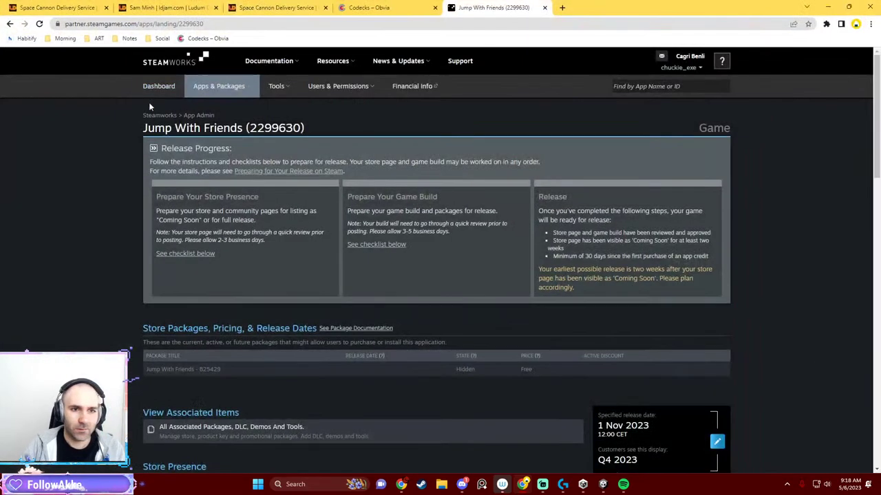
# Open the Jump With Friends store page editor with Edit Store Page.
pyautogui.scroll(-2, 242, 279)
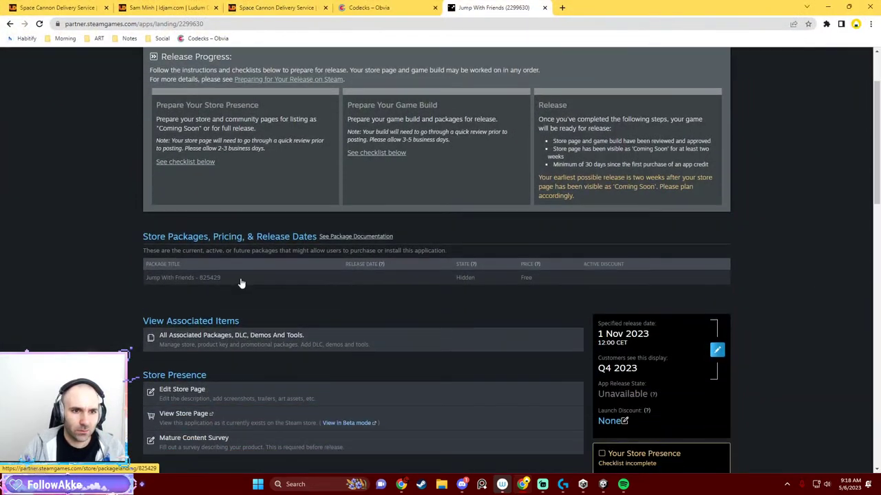
pyautogui.scroll(-1, 241, 283)
pyautogui.scroll(3, 246, 201)
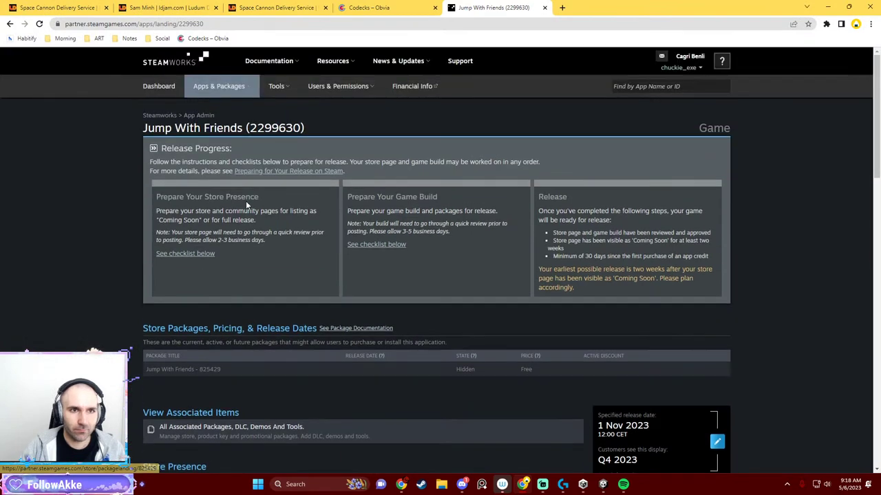
pyautogui.scroll(-1, 597, 130)
pyautogui.scroll(1, 597, 131)
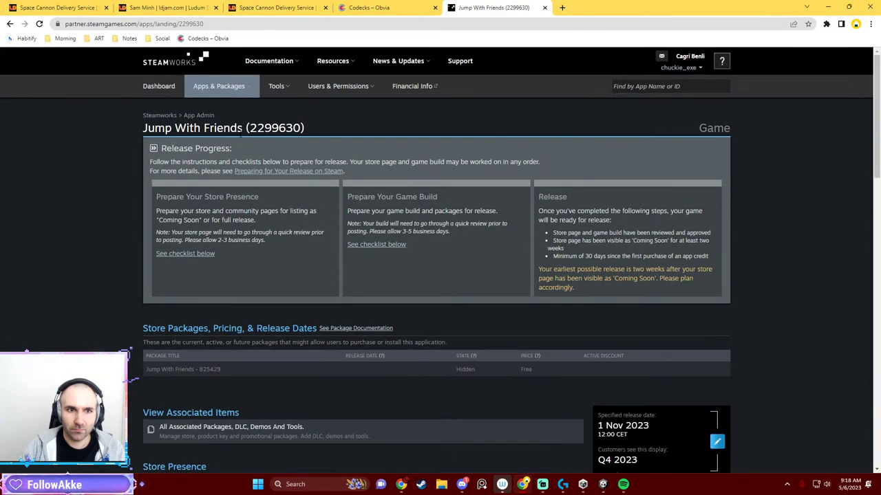
pyautogui.scroll(-4, 253, 272)
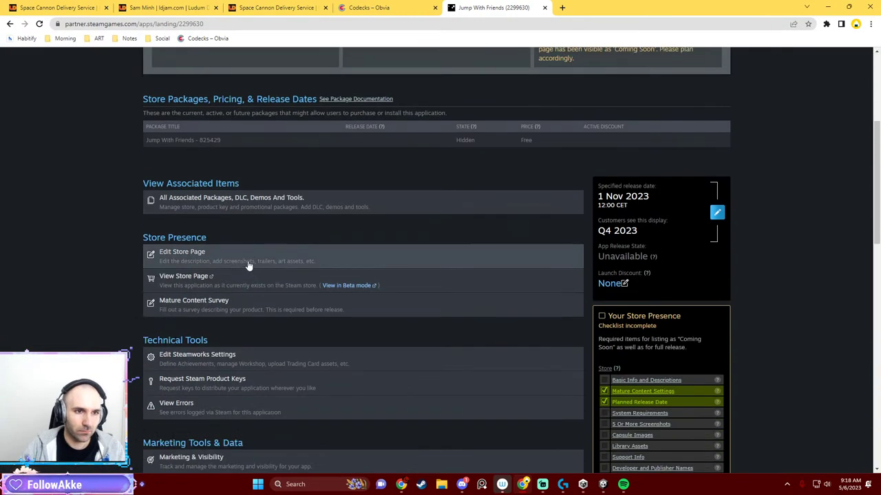
pyautogui.click(203, 258)
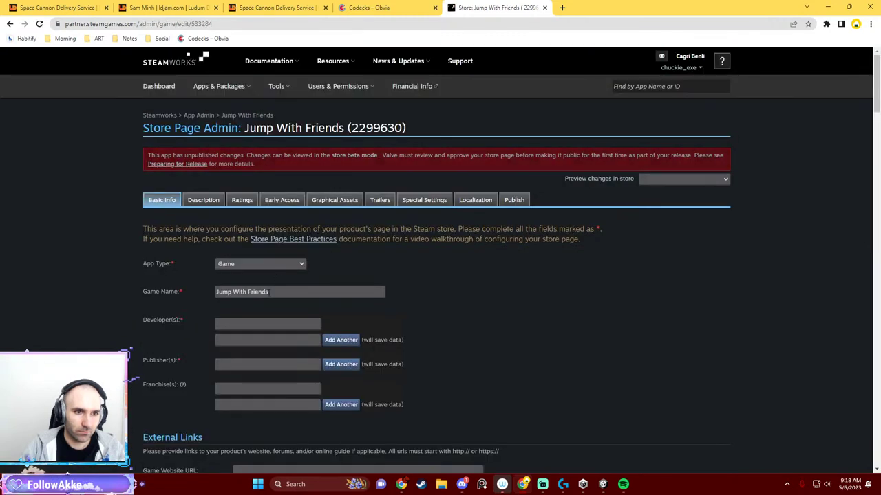
# Rename the game to 'Space Cannon Delivery Service'.
pyautogui.tripleClick(268, 292)
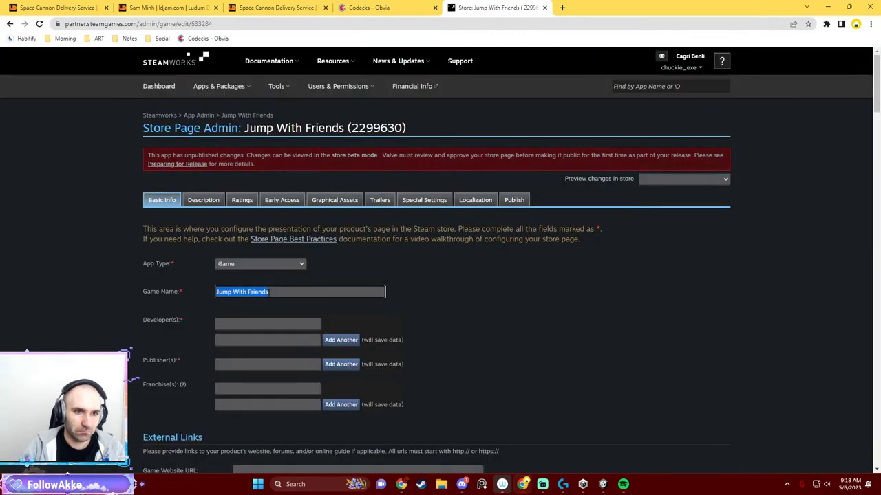
pyautogui.press('BackSpace')
pyautogui.write('Space ')
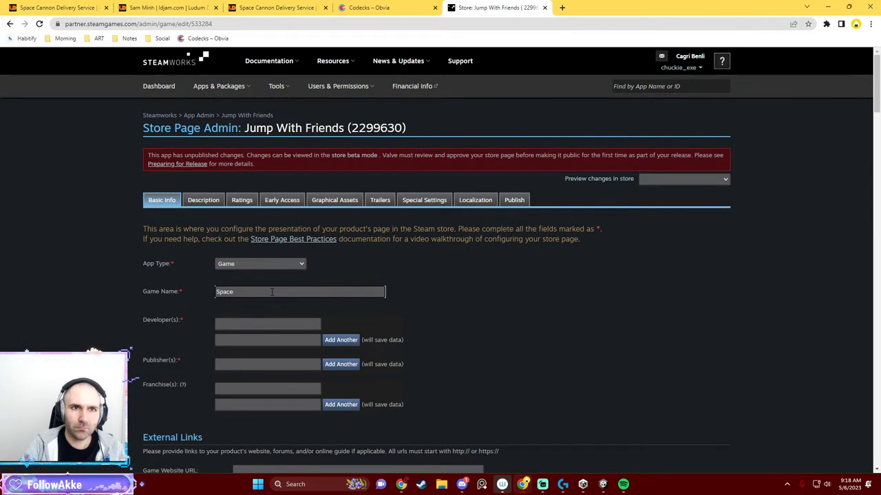
pyautogui.write('Cannon Del')
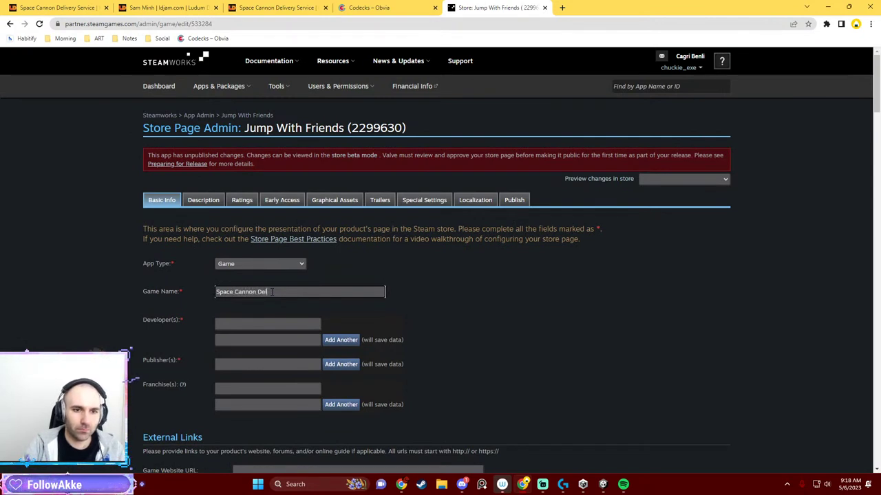
pyautogui.write('ivery Service')
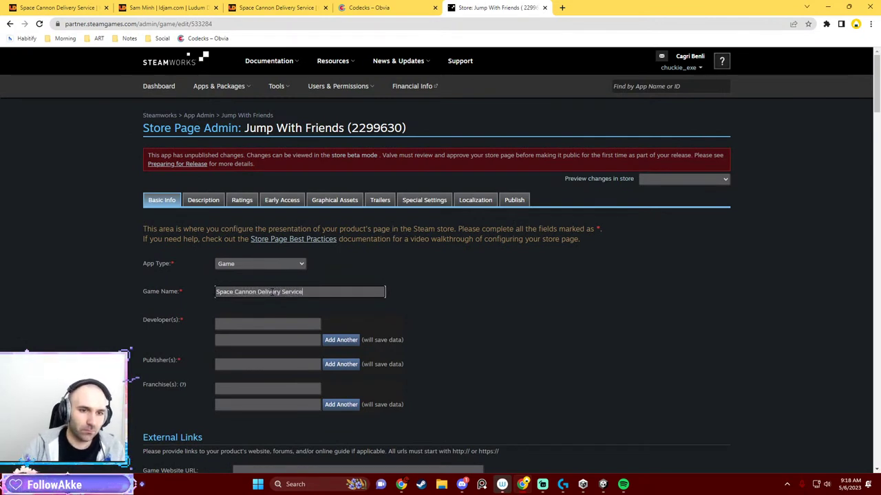
# Correct the developer name and copy it into the Publisher(s) field.
pyautogui.click(275, 323)
pyautogui.write('Cagri ben')
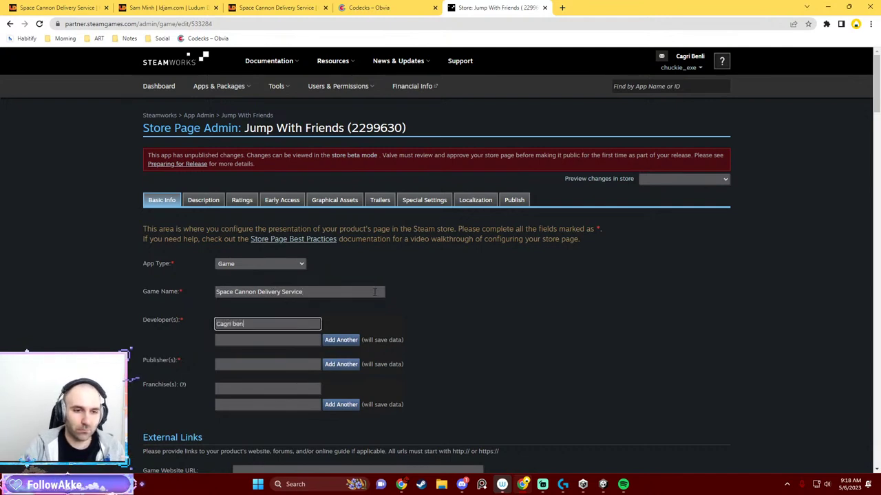
pyautogui.press('BackSpace')
pyautogui.press('BackSpace')
pyautogui.press('BackSpace')
pyautogui.write('Benli')
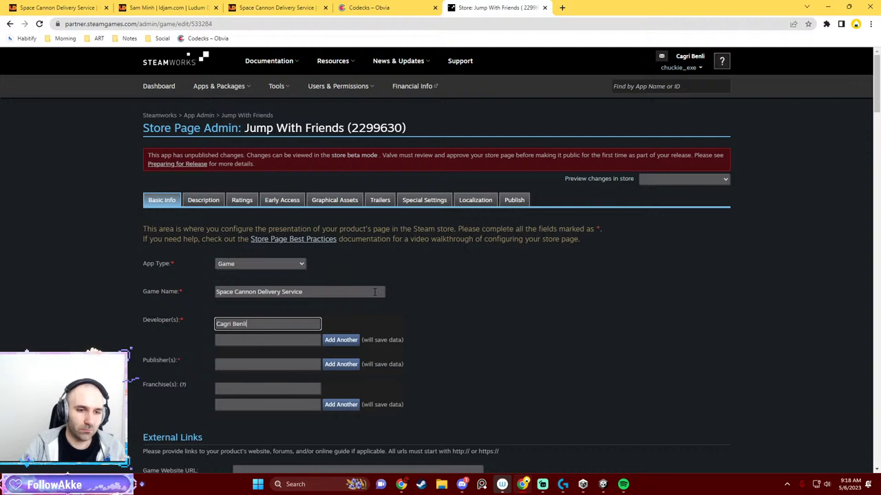
pyautogui.tripleClick(267, 324)
pyautogui.hotkey('ctrl', 'c')
pyautogui.click(267, 364)
pyautogui.hotkey('ctrl', 'v')
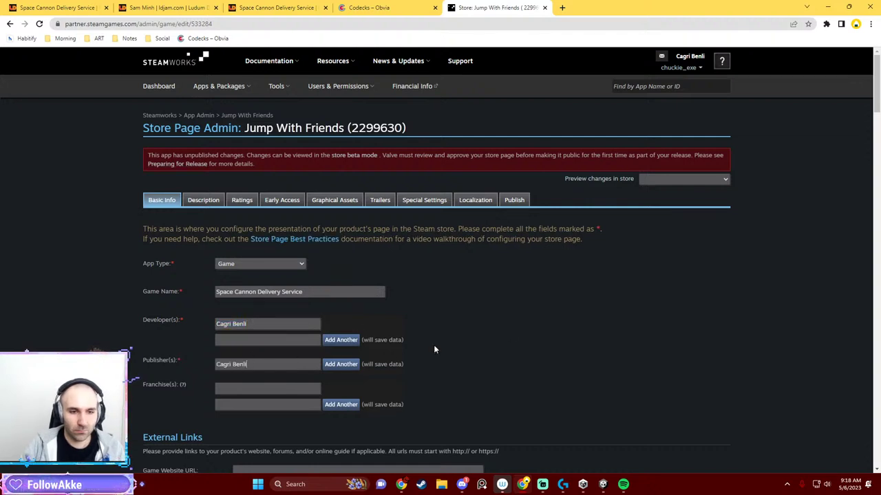
# Scroll to External Links and select the game website field.
pyautogui.scroll(-1, 312, 349)
pyautogui.scroll(-2, 289, 316)
pyautogui.scroll(-1, 265, 279)
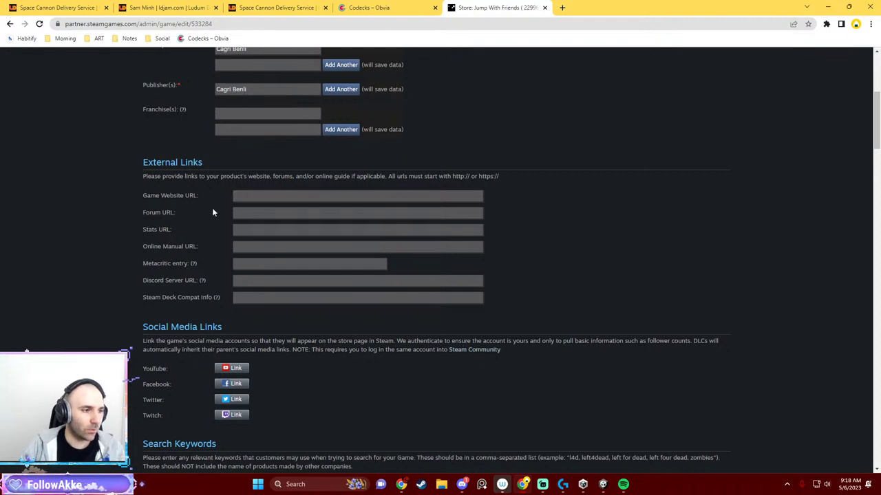
pyautogui.click(275, 197)
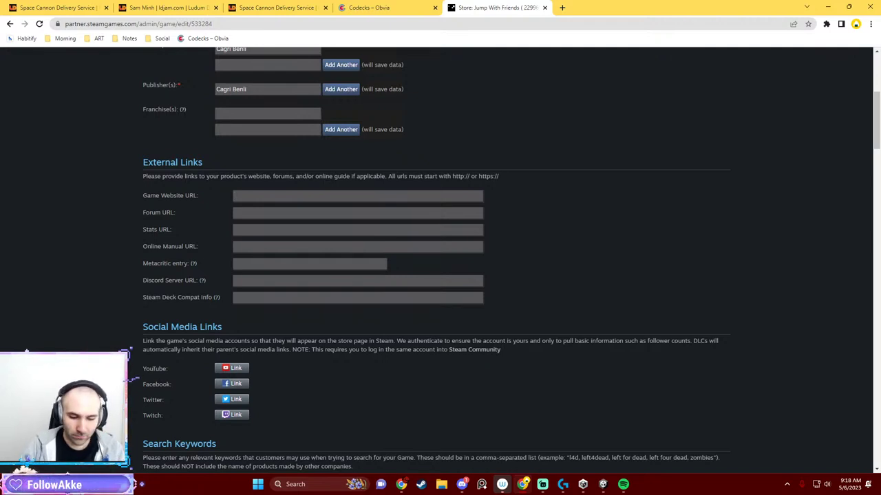
pyautogui.press('super')
pyautogui.press('Escape')
# Raise the microphone input volume from 88 to 100 in Windows Sound settings, then close Settings.
pyautogui.rightClick(826, 485)
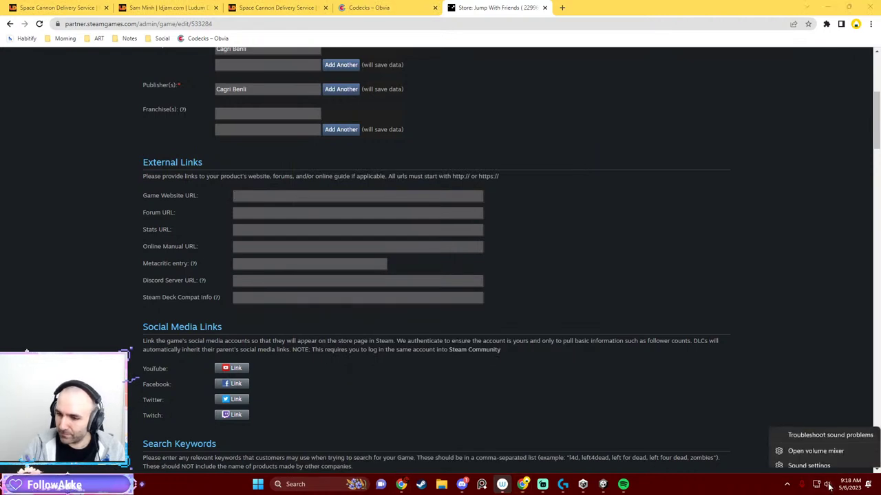
pyautogui.click(832, 462)
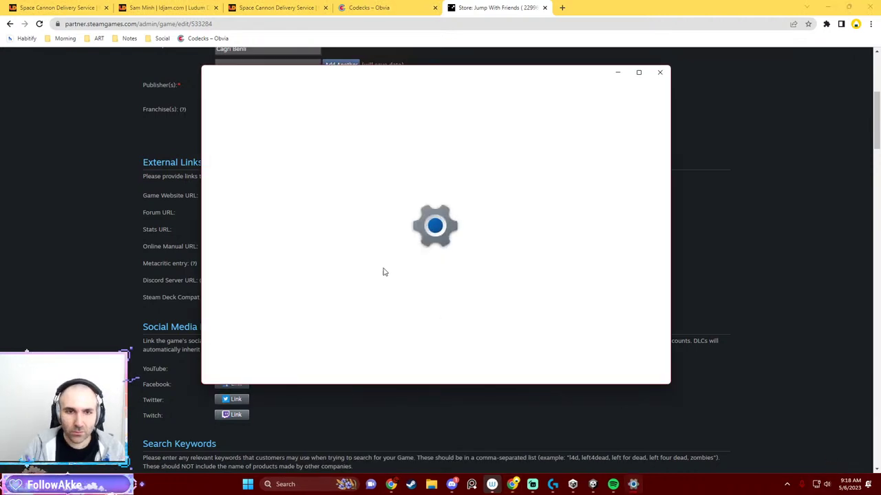
pyautogui.scroll(-5, 488, 285)
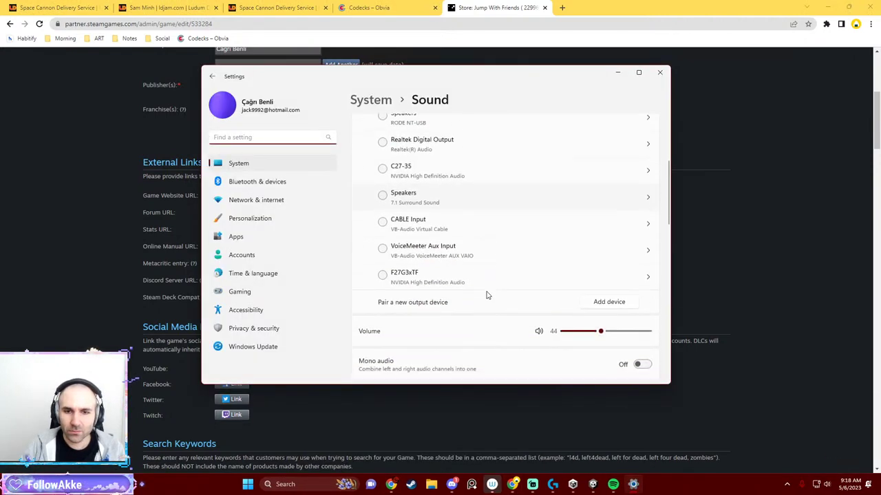
pyautogui.scroll(-1, 487, 290)
pyautogui.scroll(-2, 489, 291)
pyautogui.scroll(-2, 499, 295)
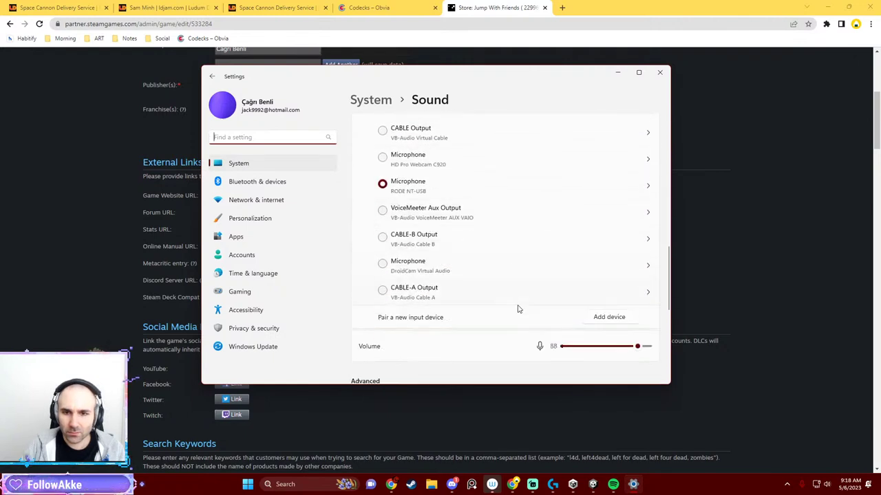
pyautogui.moveTo(639, 329); pyautogui.dragTo(650, 327)
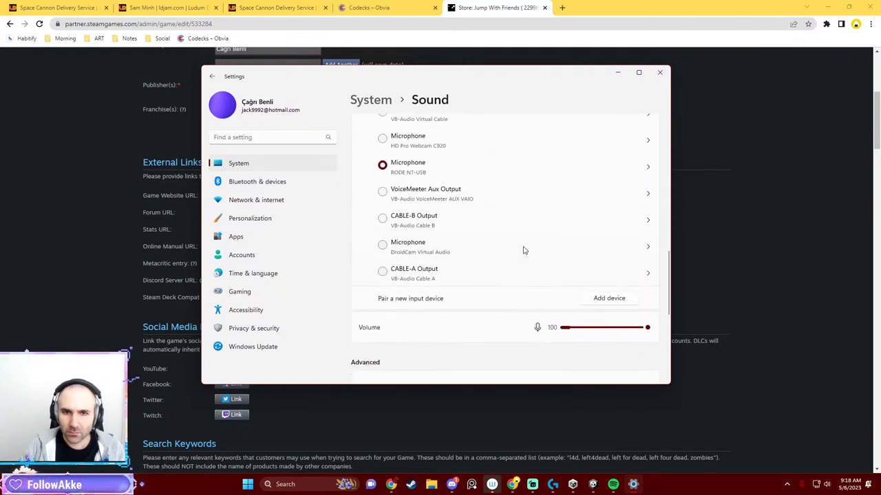
pyautogui.click(598, 166)
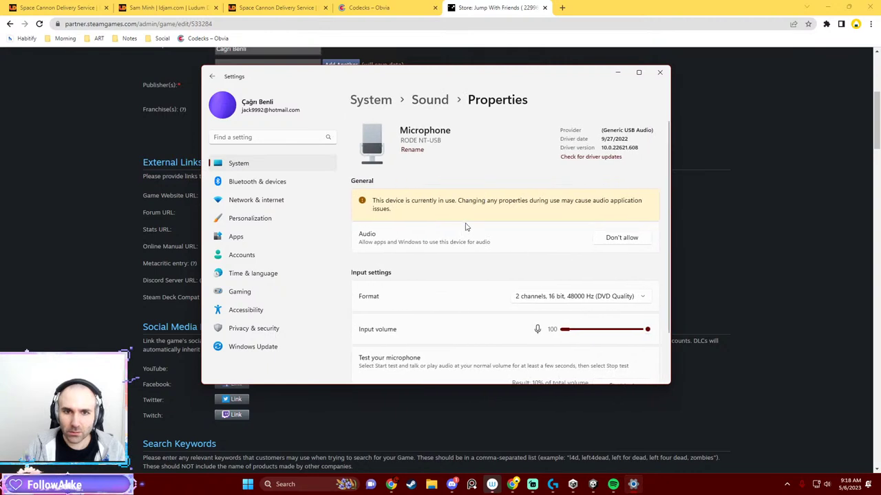
pyautogui.scroll(-2, 472, 230)
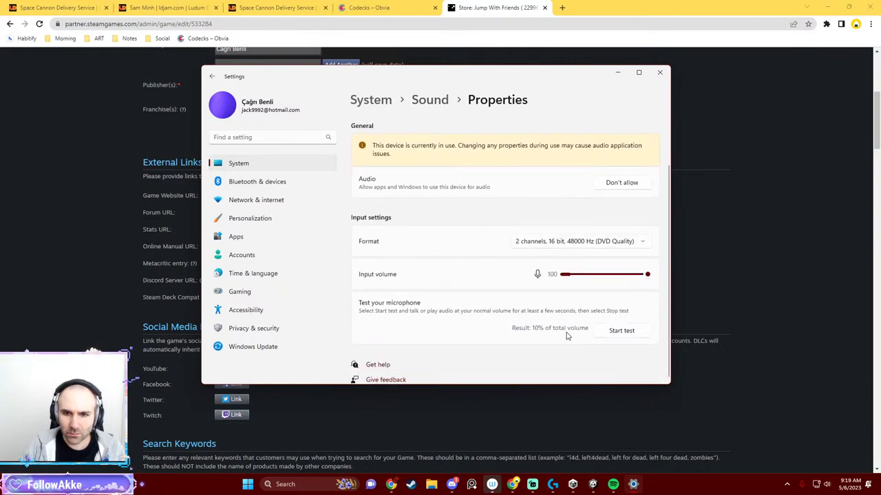
pyautogui.click(659, 72)
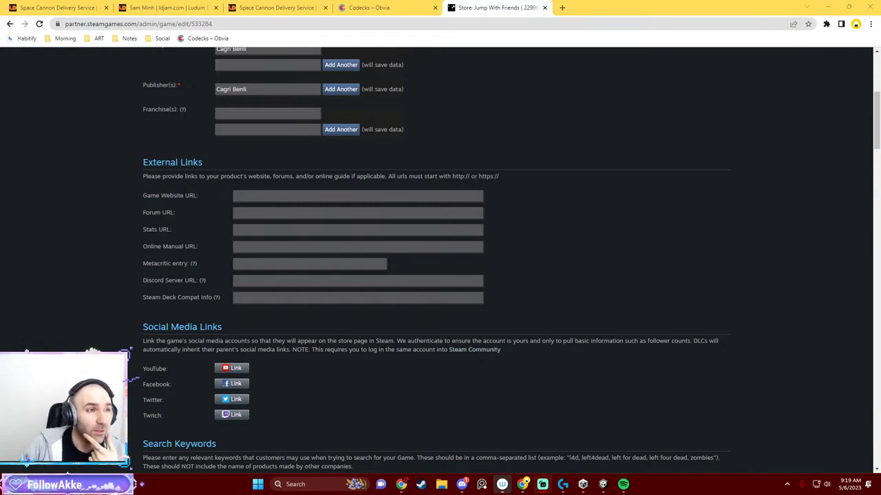
# Select the old Jump With Friends search keywords and open a fresh Google tab.
pyautogui.scroll(-1, 247, 212)
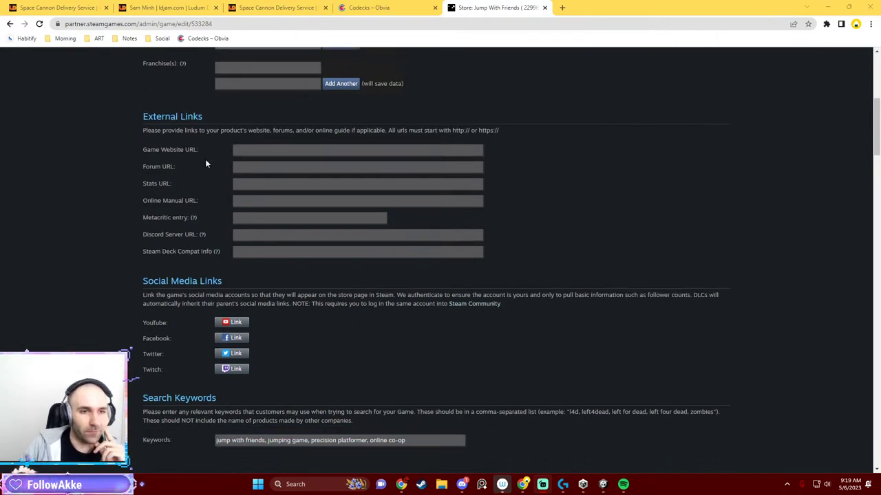
pyautogui.scroll(-2, 165, 160)
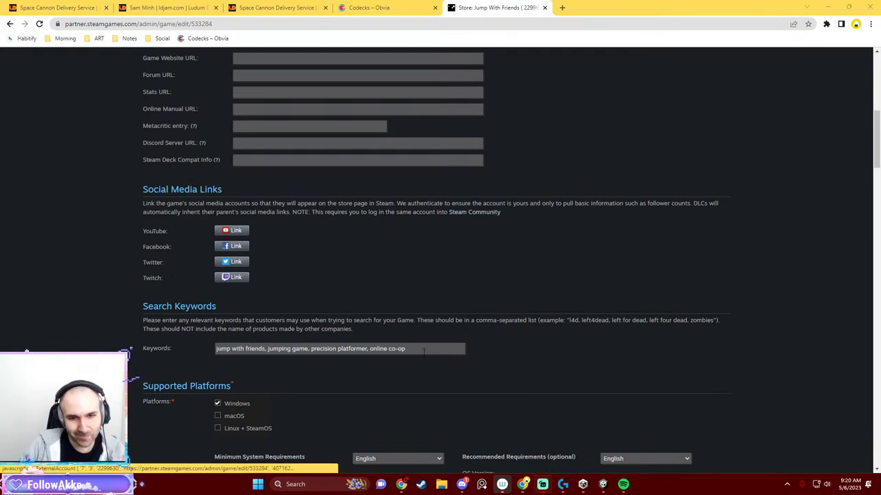
pyautogui.tripleClick(391, 349)
pyautogui.hotkey('ctrl', 'c')
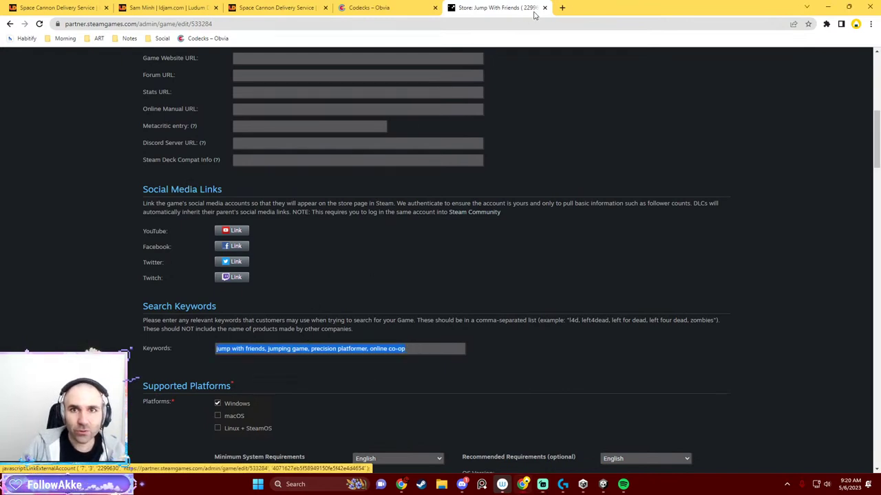
pyautogui.click(564, 9)
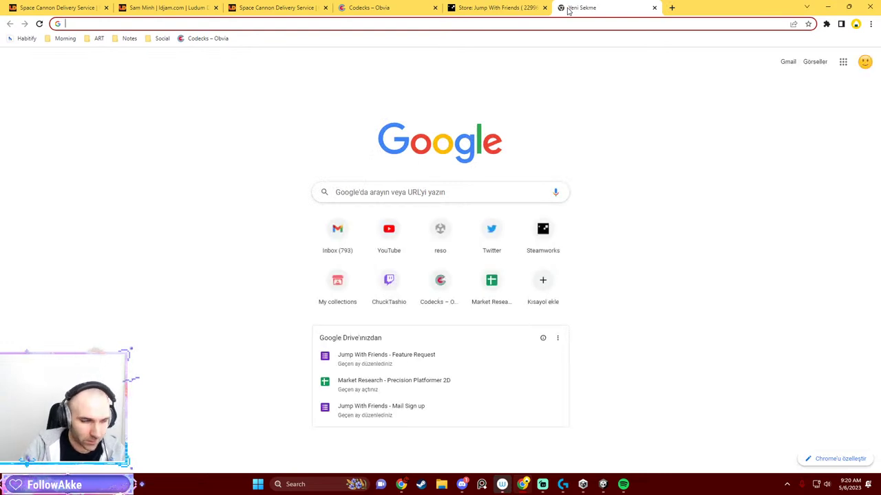
# Create a blank Google Sheets spreadsheet titled 'Steam Page - Jump with friends'.
pyautogui.write('sheets')
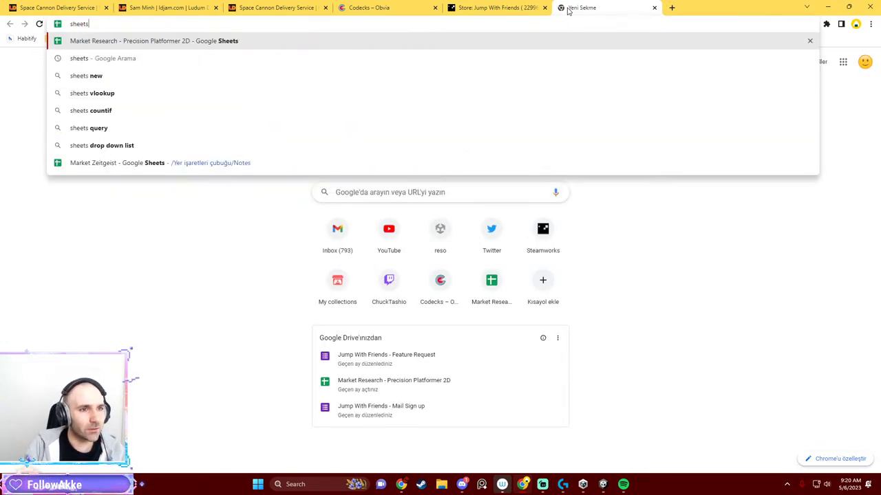
pyautogui.press('Return')
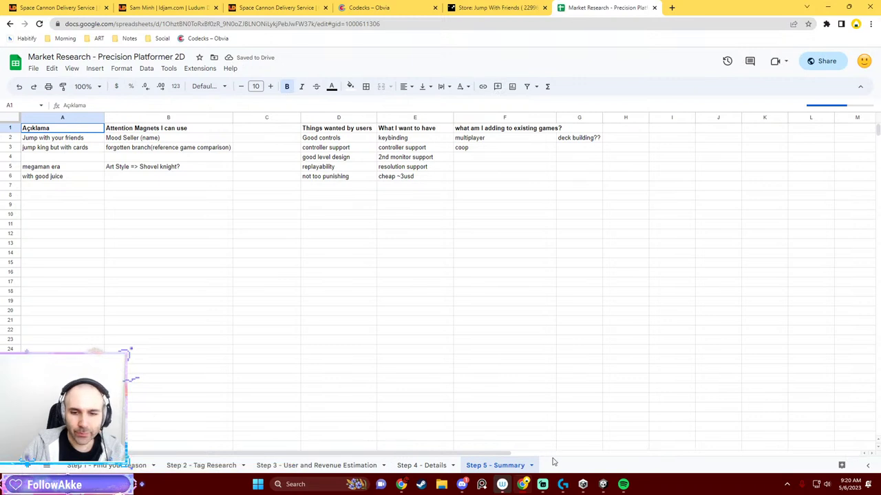
pyautogui.click(531, 465)
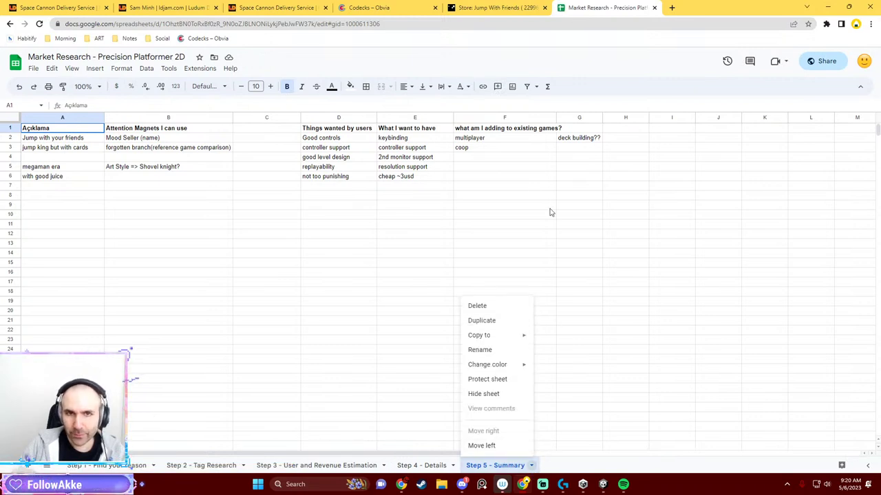
pyautogui.click(16, 65)
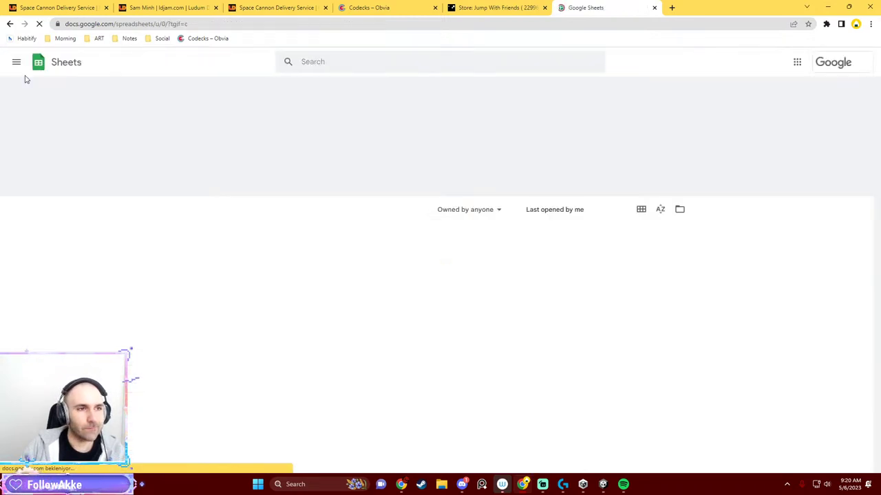
pyautogui.click(201, 141)
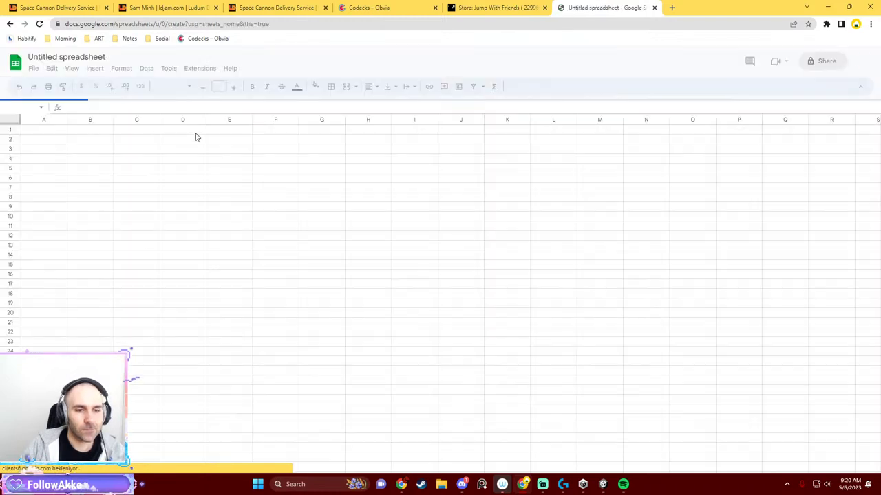
pyautogui.click(50, 57)
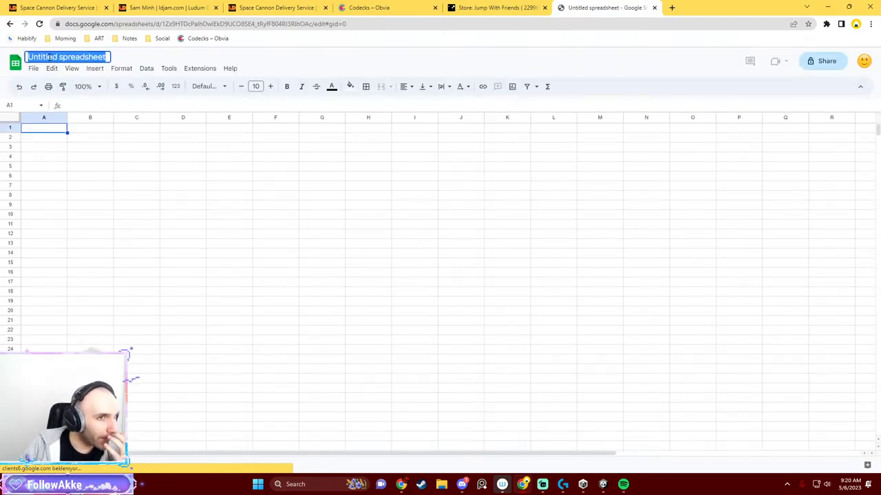
pyautogui.write('S')
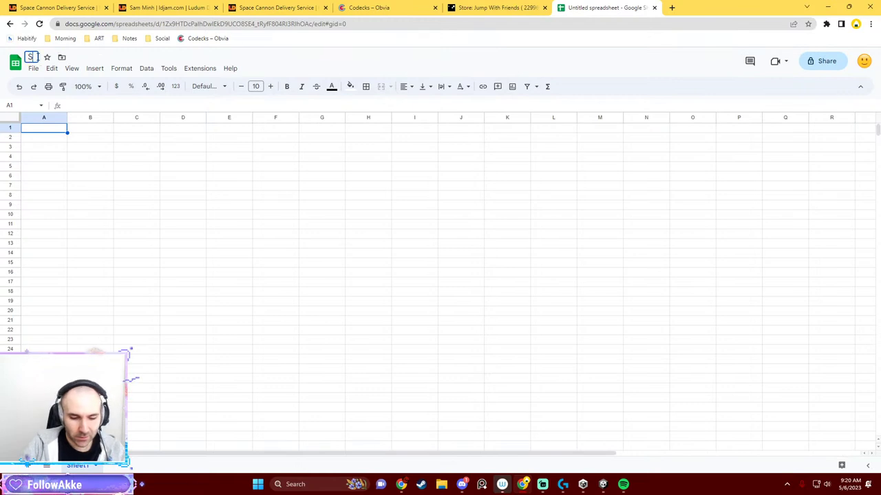
pyautogui.write('team Page -')
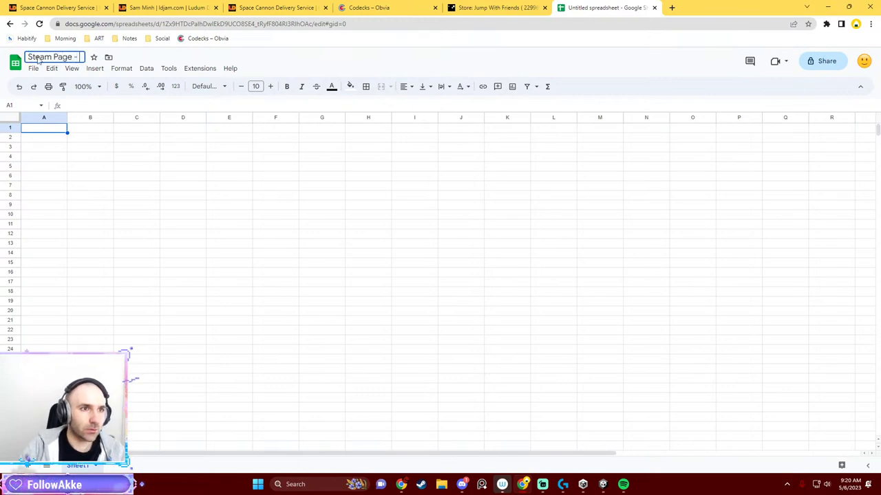
pyautogui.write(' Jump w')
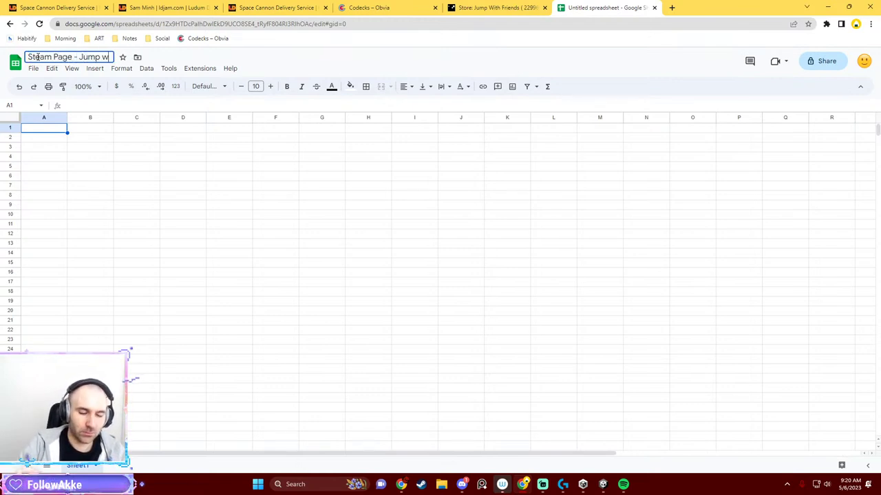
pyautogui.write('ith friends')
pyautogui.press('Return')
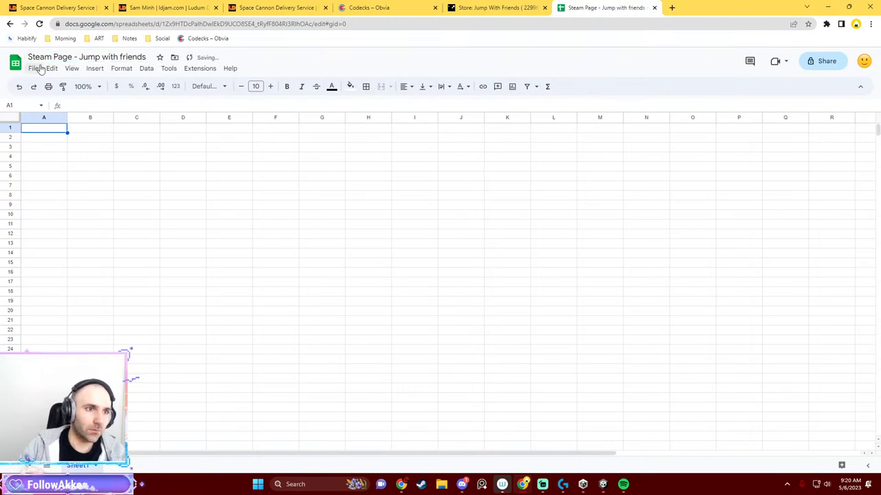
# Paste the old keywords, move them into B1 with column B auto-fitted, and label A1 'tags'.
pyautogui.hotkey('ctrl', 'v')
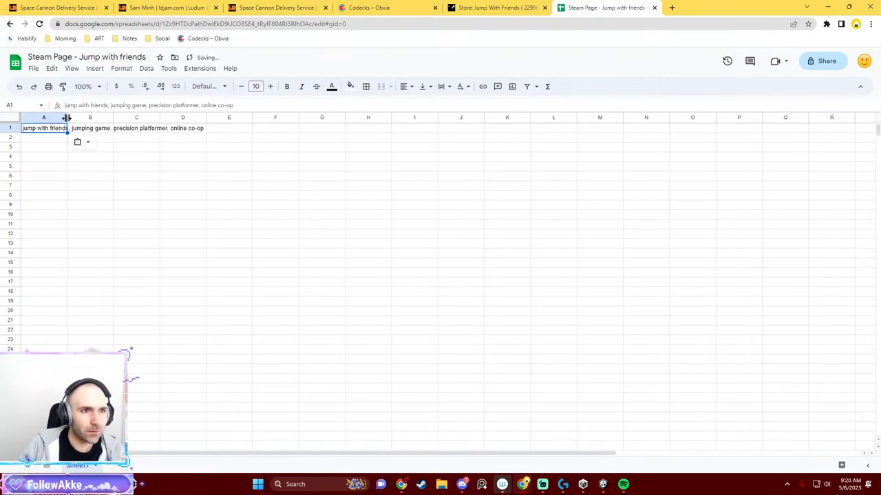
pyautogui.moveTo(67, 117); pyautogui.dragTo(254, 118)
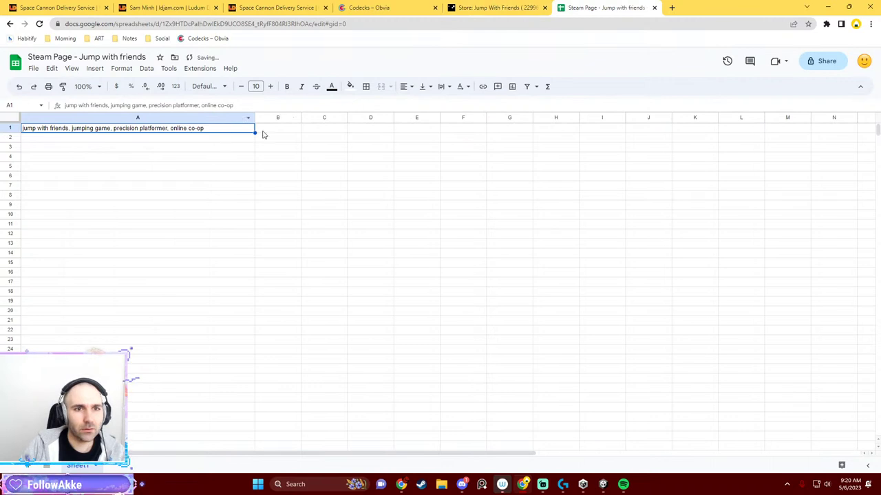
pyautogui.click(263, 134)
pyautogui.hotkey('ctrl', 'v')
pyautogui.doubleClick(301, 118)
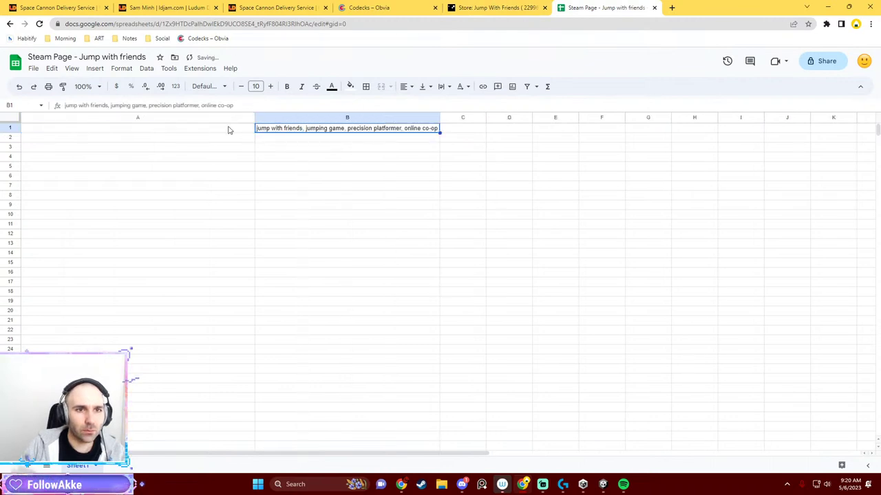
pyautogui.doubleClick(229, 129)
pyautogui.write('gs')
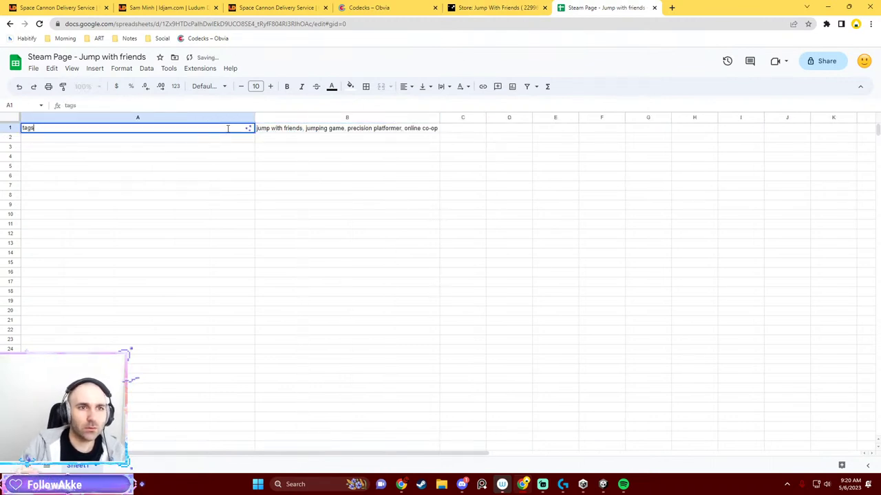
pyautogui.press('Return')
pyautogui.click(490, 7)
# Replace the search keywords with 'puzzle, space, retro, delivery, indie, singleplayer'.
pyautogui.scroll(-2, 326, 295)
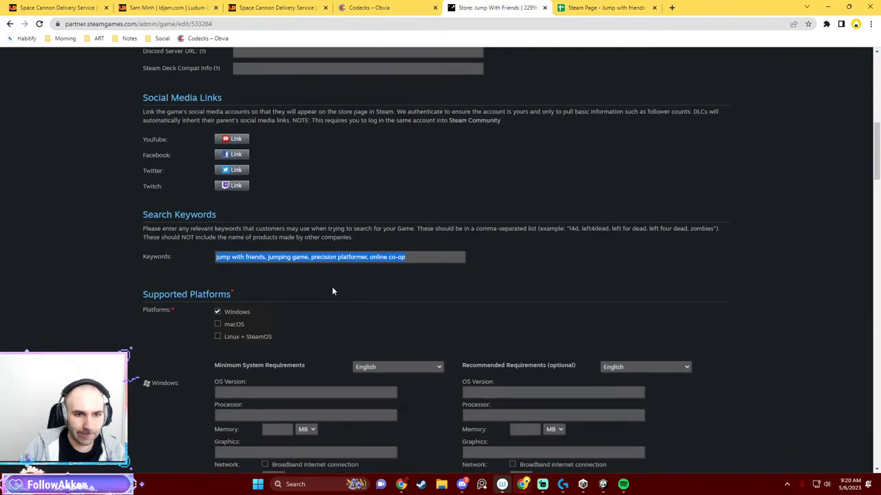
pyautogui.tripleClick(339, 257)
pyautogui.write('puzzle, ')
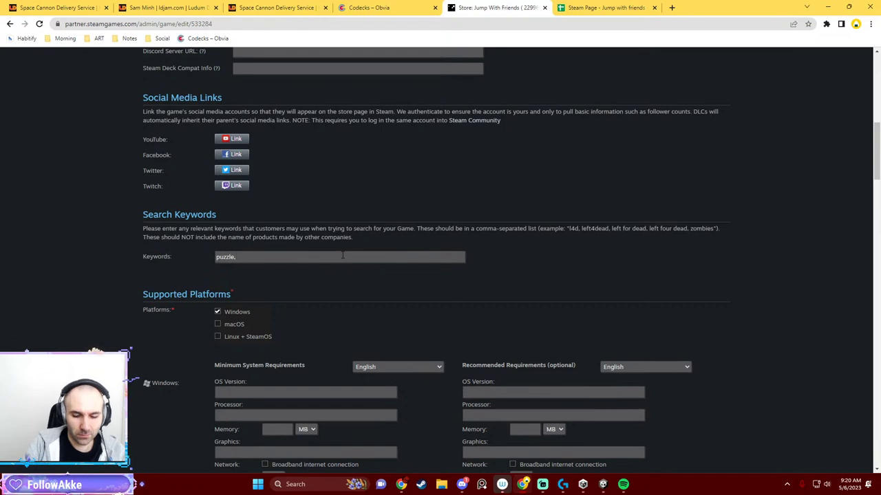
pyautogui.write('space, retro, ')
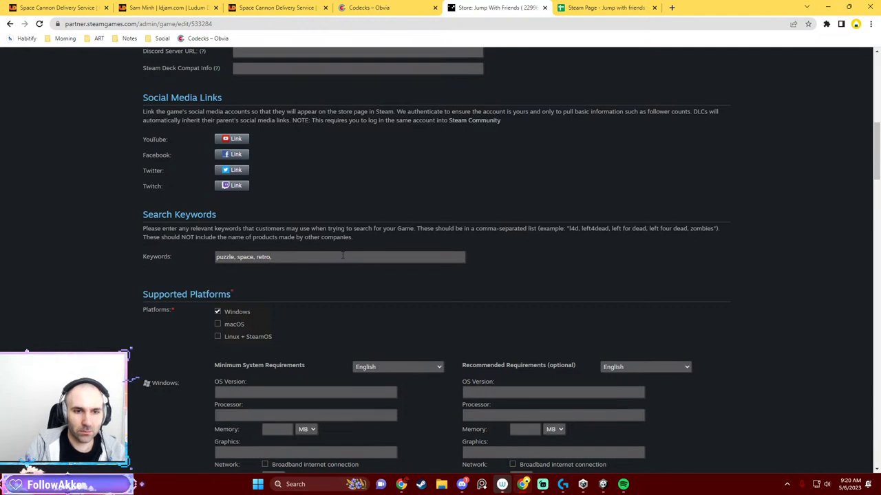
pyautogui.write('delivery, ')
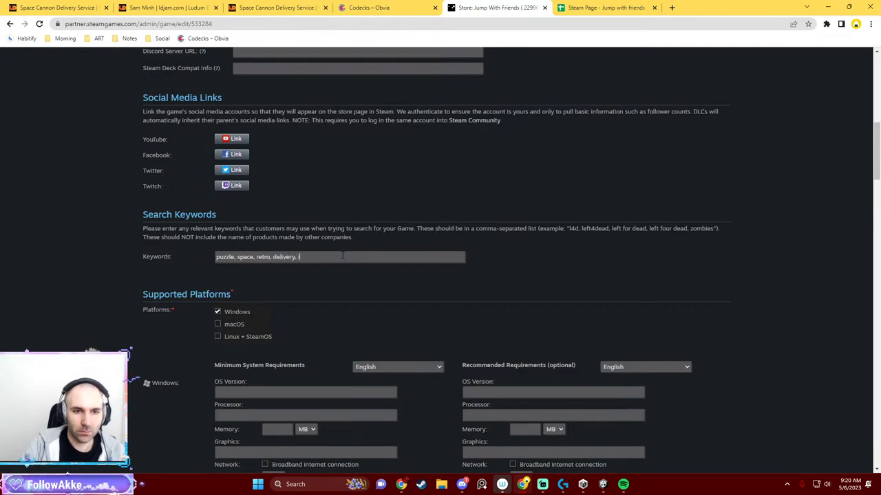
pyautogui.write('indie')
pyautogui.click(599, 8)
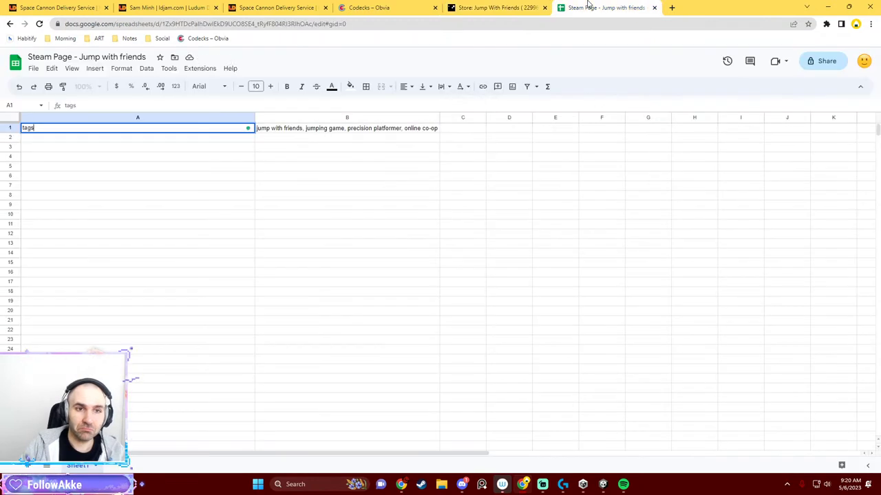
pyautogui.click(495, 8)
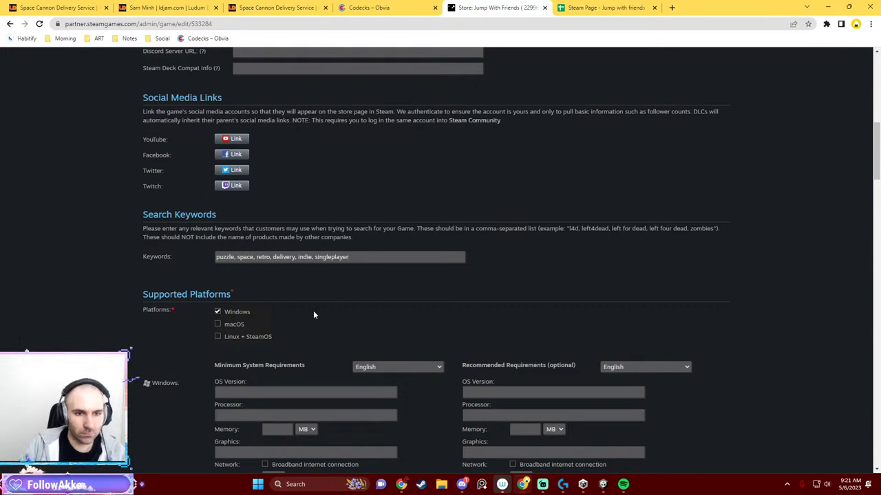
pyautogui.scroll(-2, 313, 310)
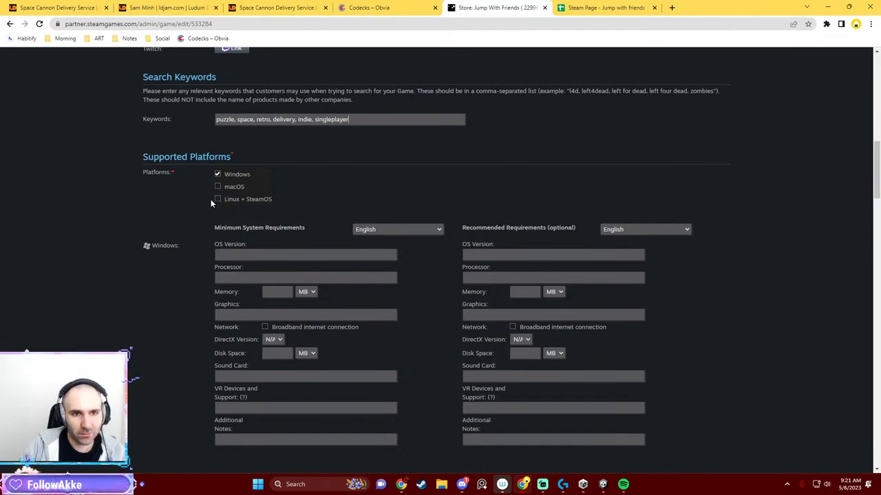
pyautogui.scroll(-1, 361, 267)
pyautogui.scroll(-6, 302, 231)
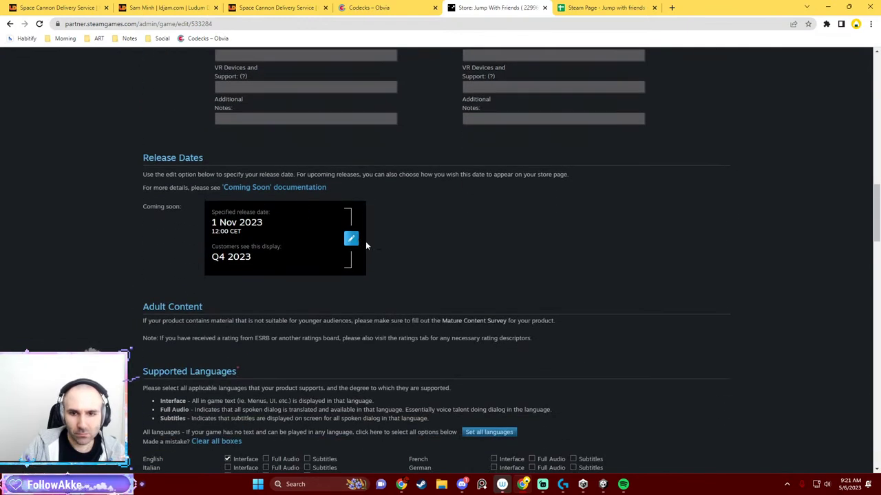
# Set the release date to 9 June 2023, 12:00 CEST, shown to customers as Q2 2023.
pyautogui.click(851, 487)
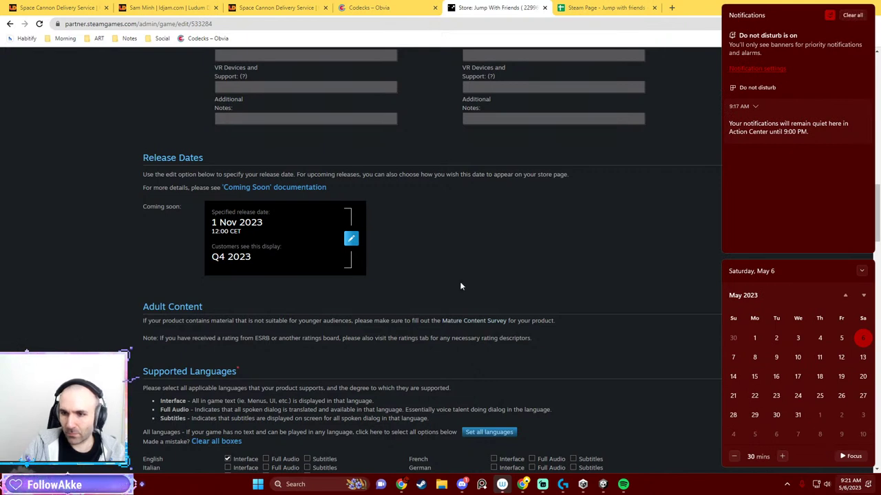
pyautogui.click(351, 238)
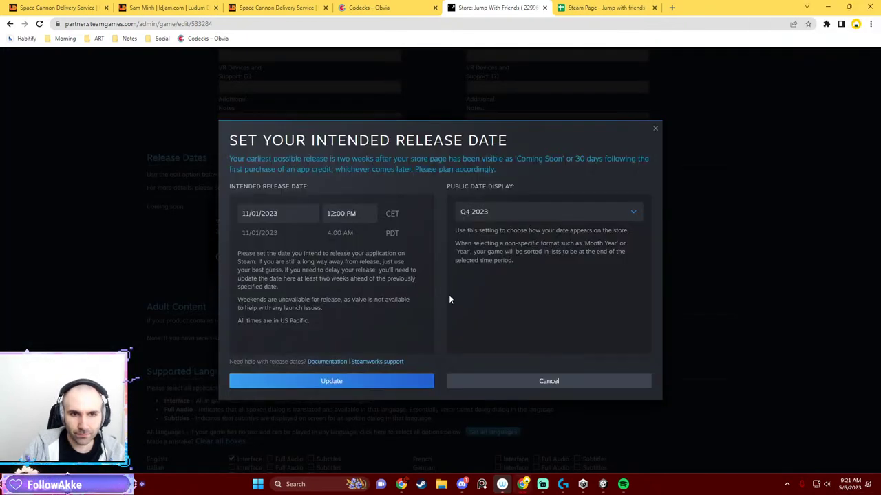
pyautogui.click(292, 215)
pyautogui.click(245, 235)
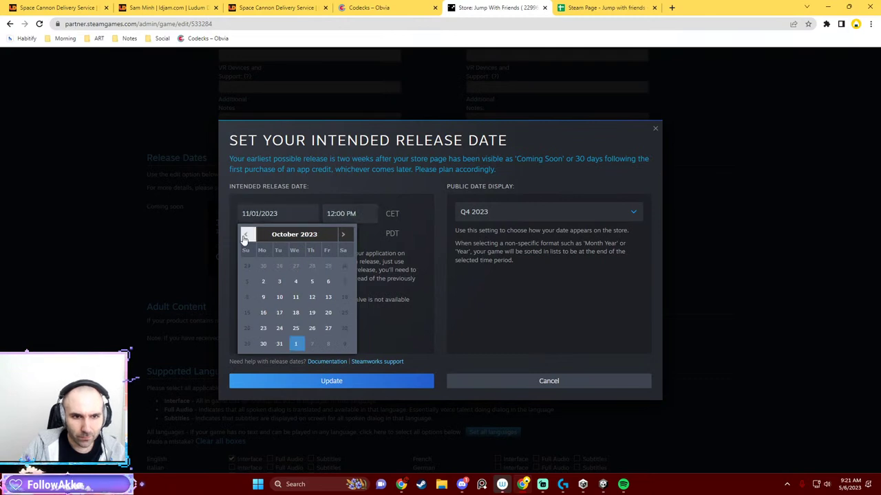
pyautogui.click(245, 236)
pyautogui.click(245, 235)
pyautogui.click(245, 235)
pyautogui.click(245, 235)
pyautogui.click(245, 235)
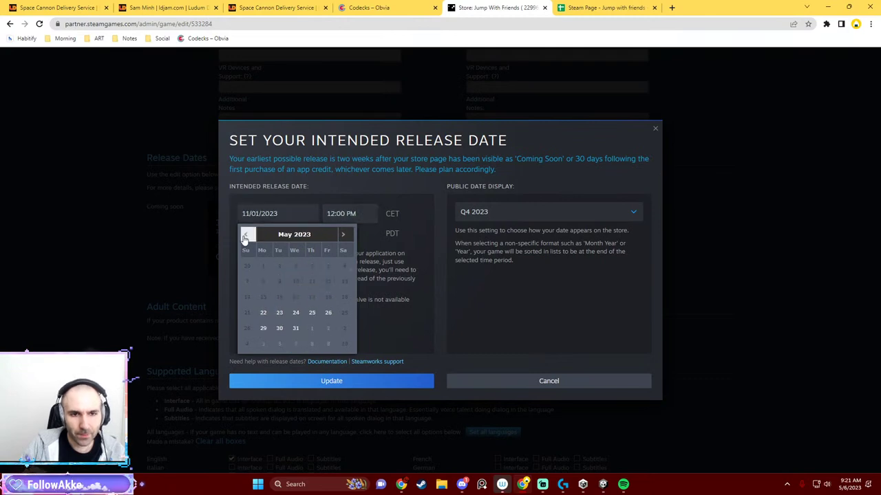
pyautogui.click(342, 235)
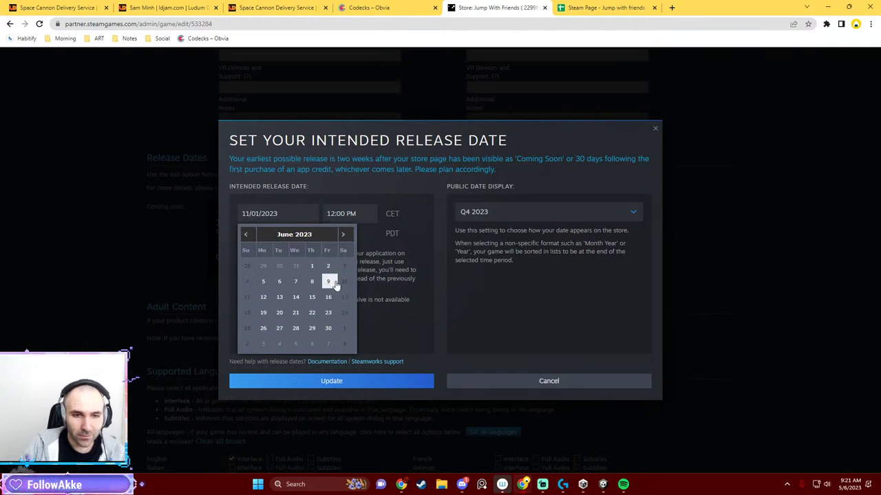
pyautogui.click(329, 282)
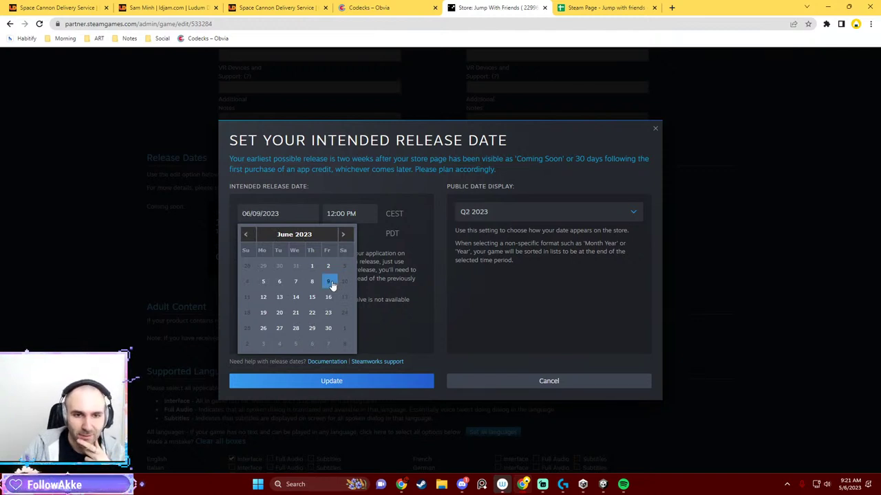
pyautogui.click(372, 239)
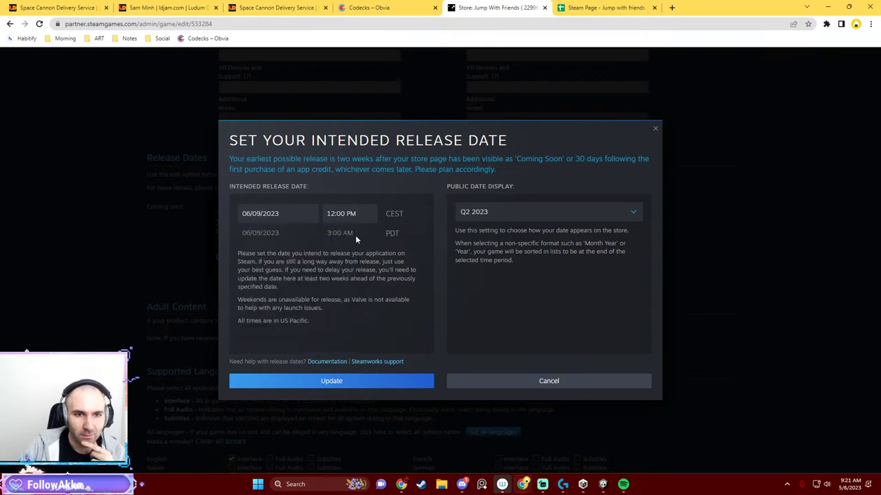
pyautogui.click(355, 381)
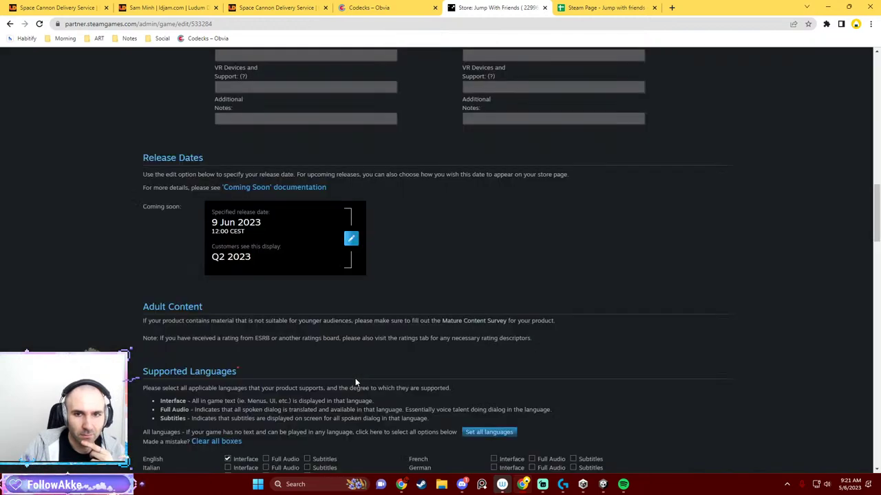
# Mark the game as not multi-player, clearing its PvP and co-op modes.
pyautogui.scroll(-2, 339, 285)
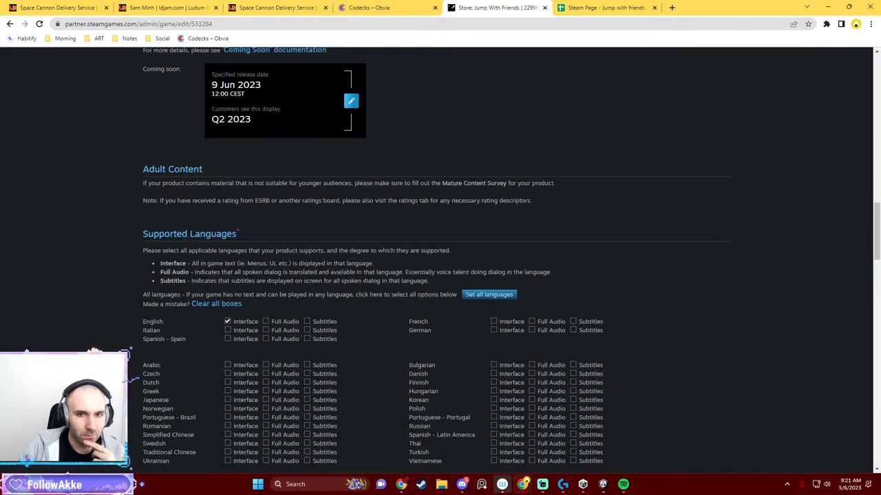
pyautogui.scroll(-2, 338, 289)
pyautogui.scroll(-3, 317, 277)
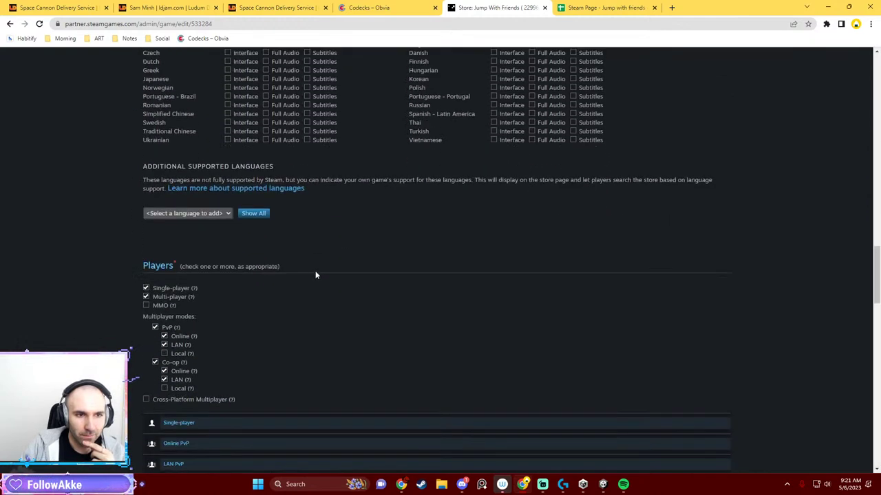
pyautogui.scroll(-2, 230, 238)
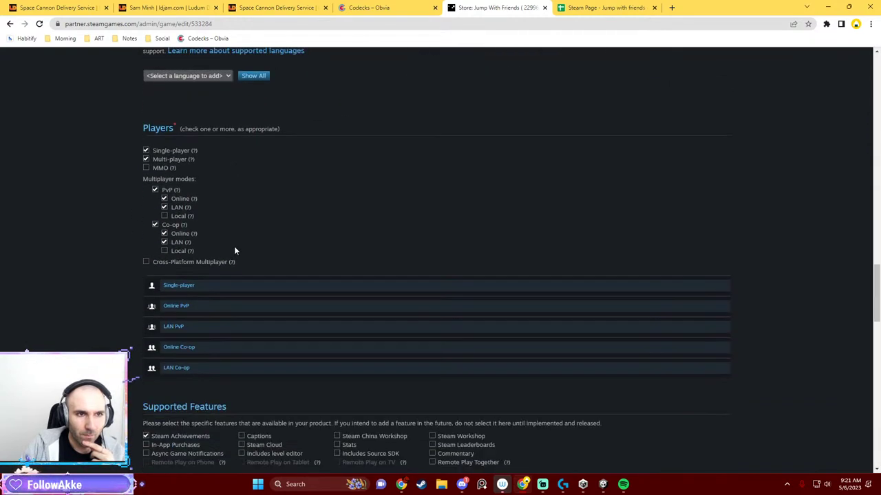
pyautogui.click(155, 191)
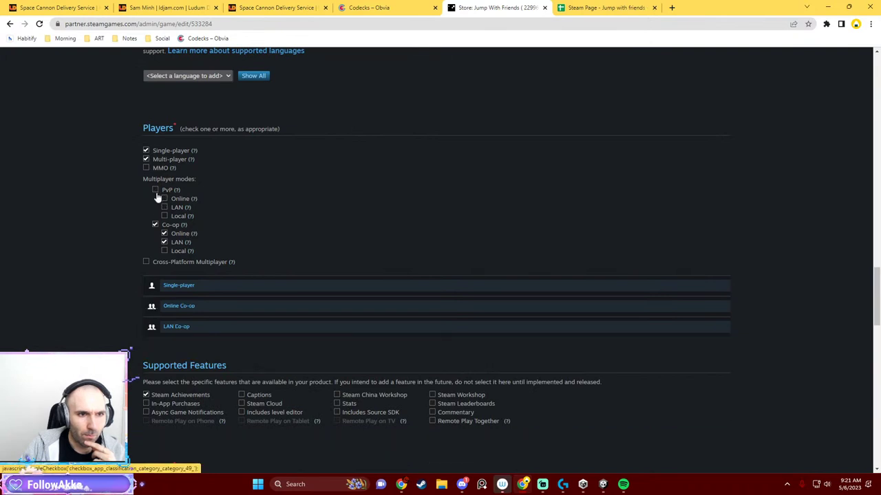
pyautogui.click(154, 226)
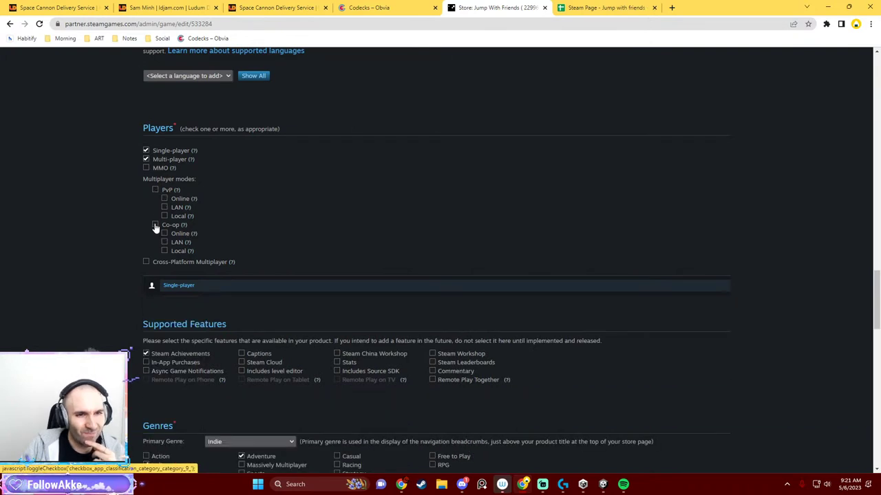
pyautogui.click(145, 159)
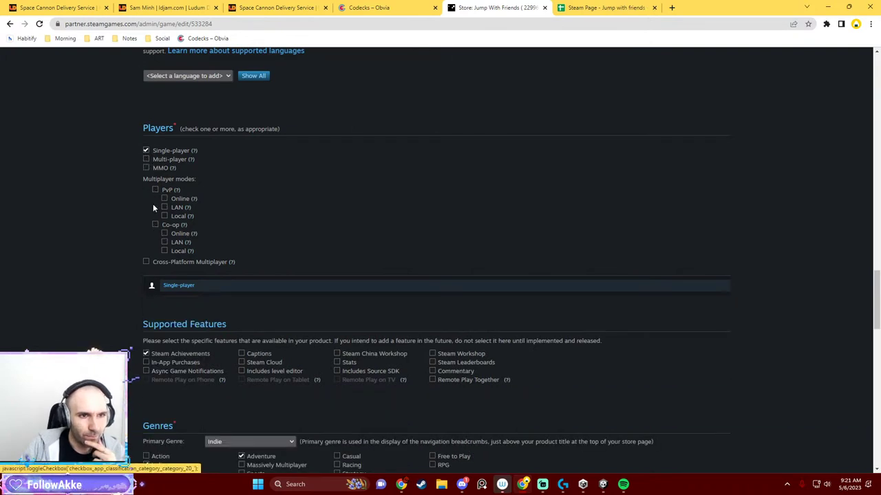
# Declare that the game includes a level editor and launch the Tag Wizard.
pyautogui.scroll(-1, 197, 338)
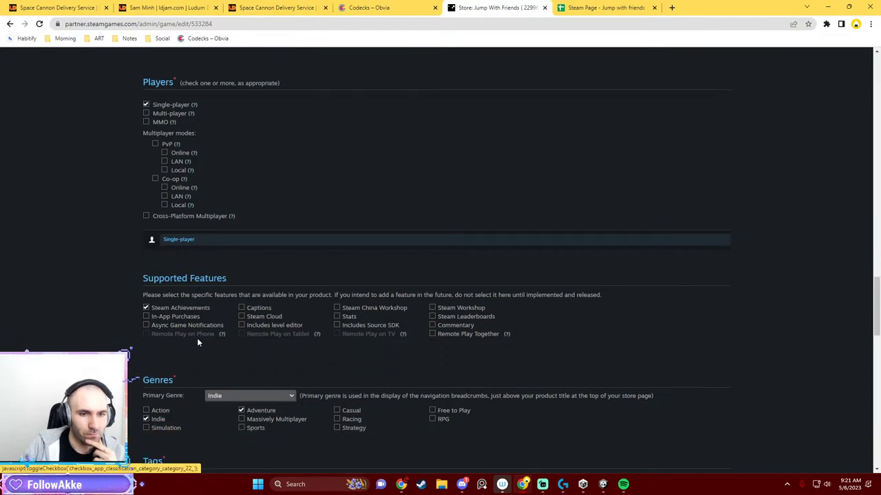
pyautogui.scroll(-1, 245, 345)
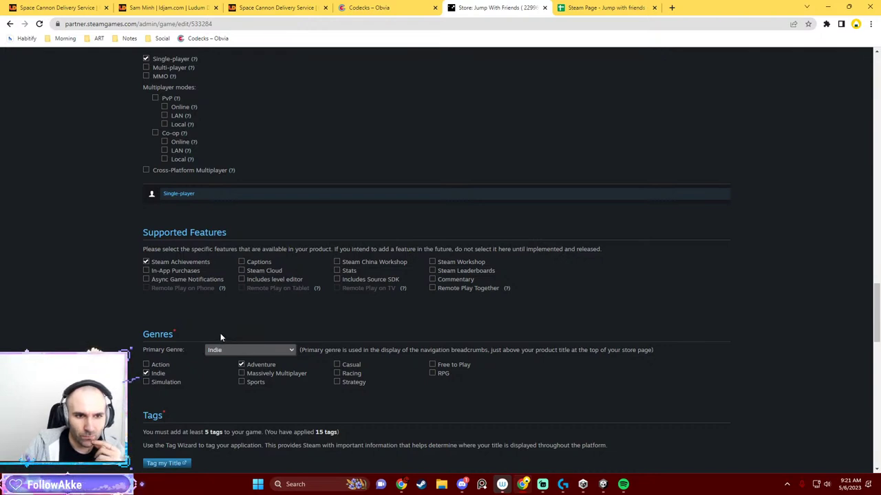
pyautogui.click(242, 280)
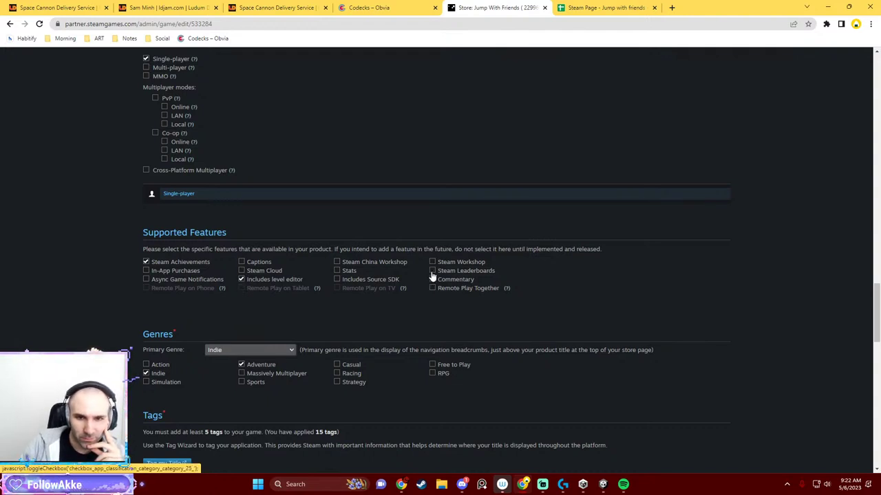
pyautogui.scroll(-1, 359, 308)
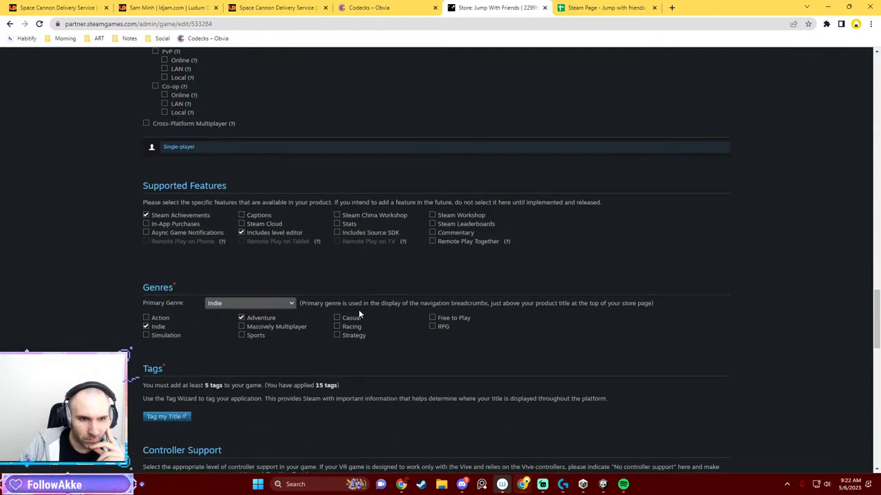
pyautogui.scroll(-1, 267, 285)
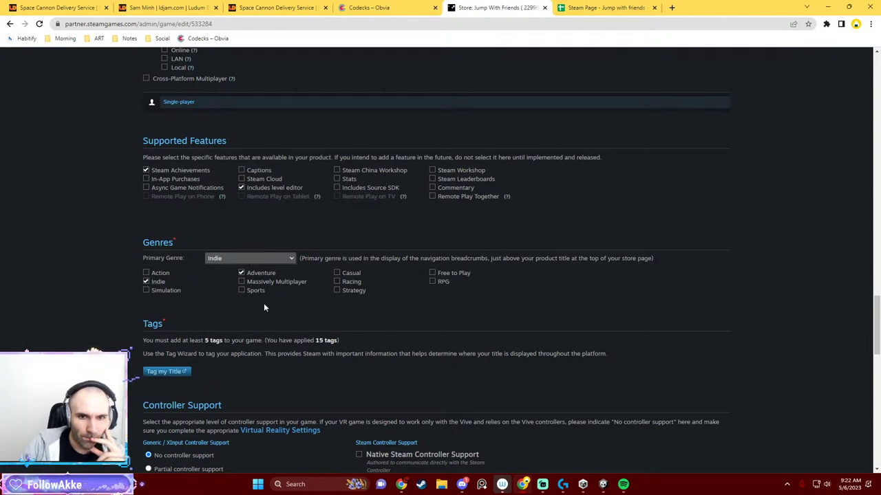
pyautogui.scroll(-2, 275, 325)
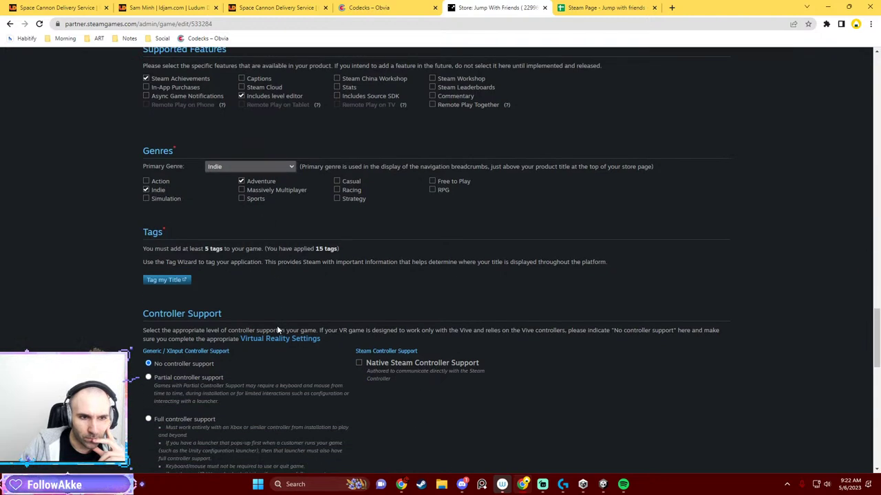
pyautogui.click(177, 282)
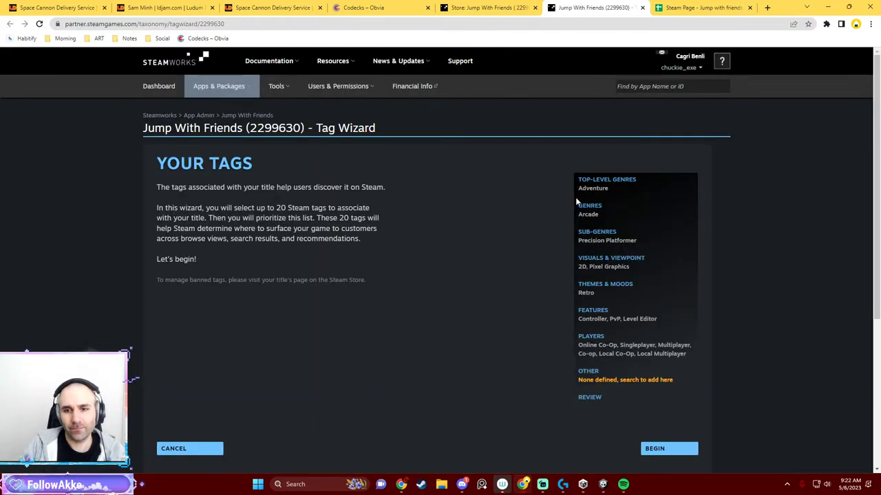
# Dismiss the tag search and snip a screenshot of the Tag Wizard's tag summary panel.
pyautogui.write('sn')
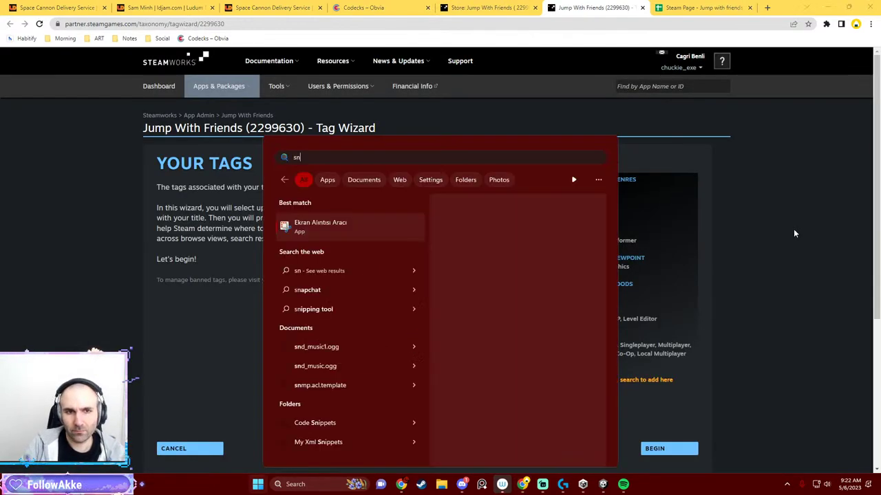
pyautogui.press('BackSpace')
pyautogui.press('Escape')
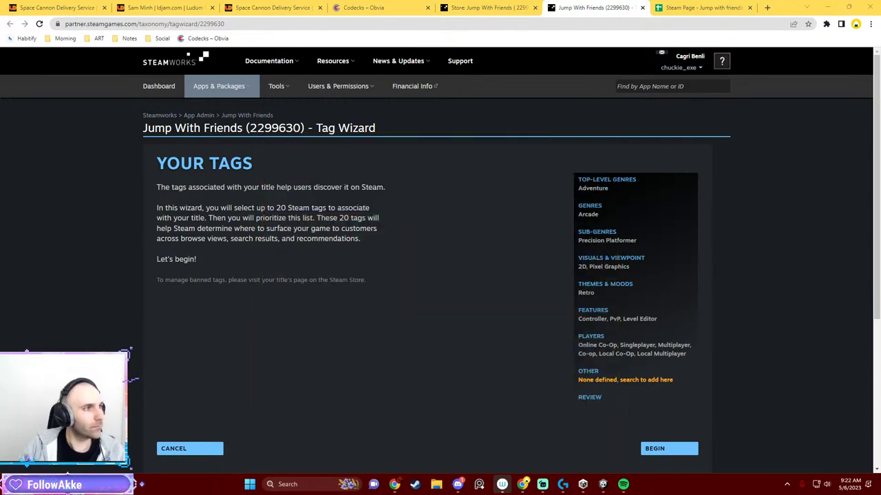
pyautogui.press('super+shift+s')
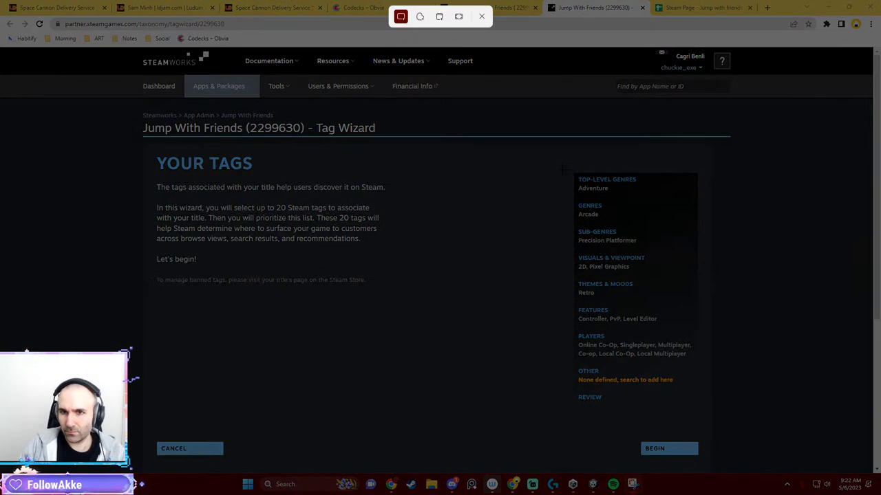
pyautogui.moveTo(563, 168); pyautogui.dragTo(720, 412)
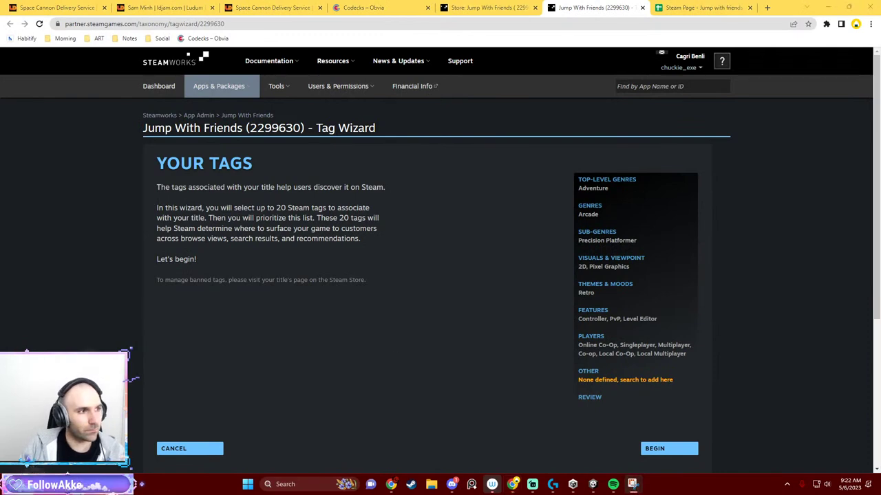
pyautogui.click(488, 7)
# Close the ldjam user games tab and go to the Steam Page spreadsheet.
pyautogui.click(364, 6)
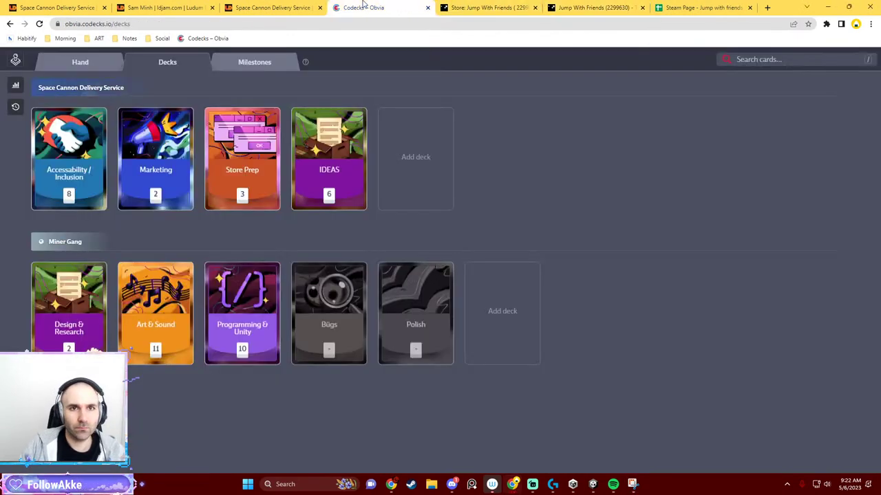
pyautogui.click(303, 7)
pyautogui.click(151, 7)
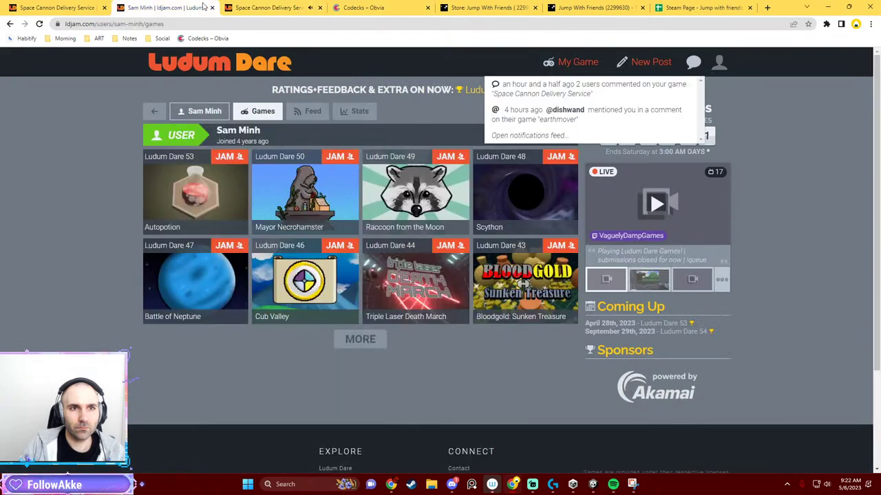
pyautogui.click(388, 5)
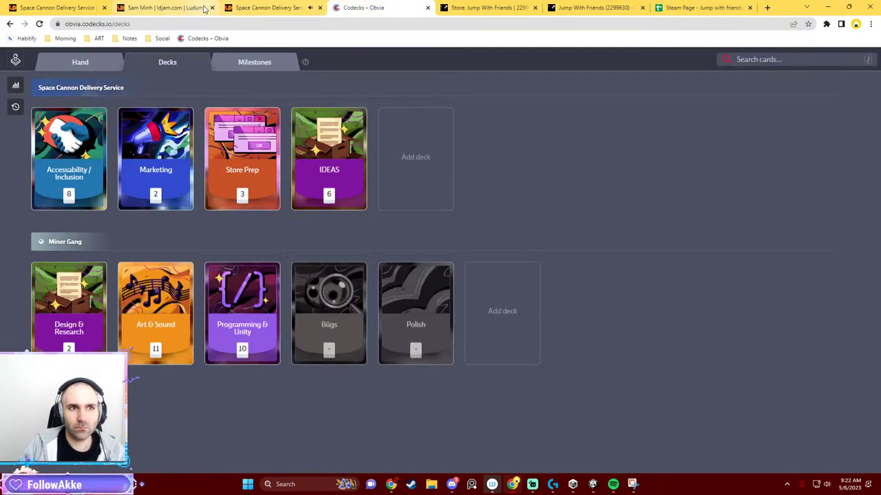
pyautogui.click(207, 7)
pyautogui.click(621, 6)
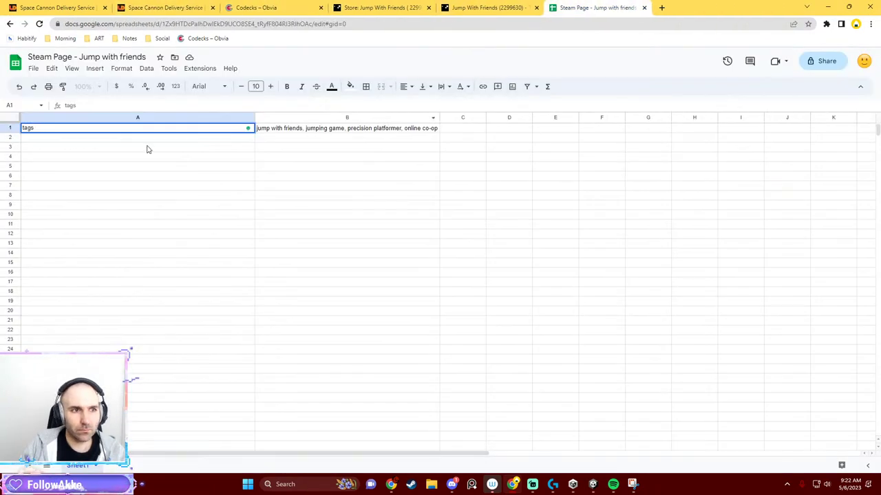
# Paste the tag summary screenshot and label A2 'tags' and A1 'keywords'.
pyautogui.click(316, 138)
pyautogui.hotkey('ctrl', 'v')
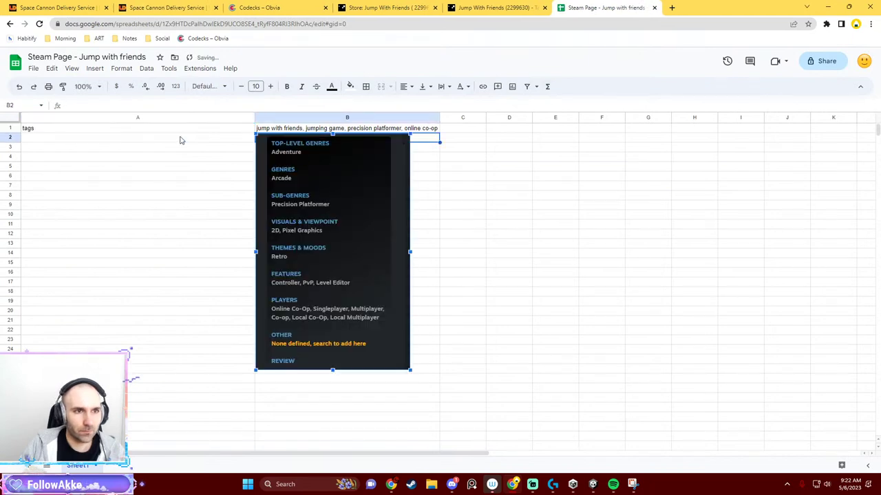
pyautogui.click(181, 139)
pyautogui.write('tags')
pyautogui.press('Up')
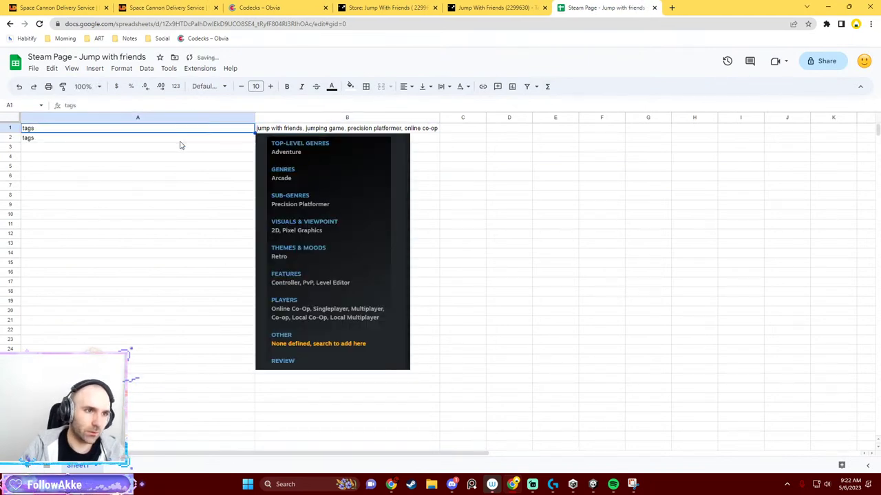
pyautogui.write('keywords')
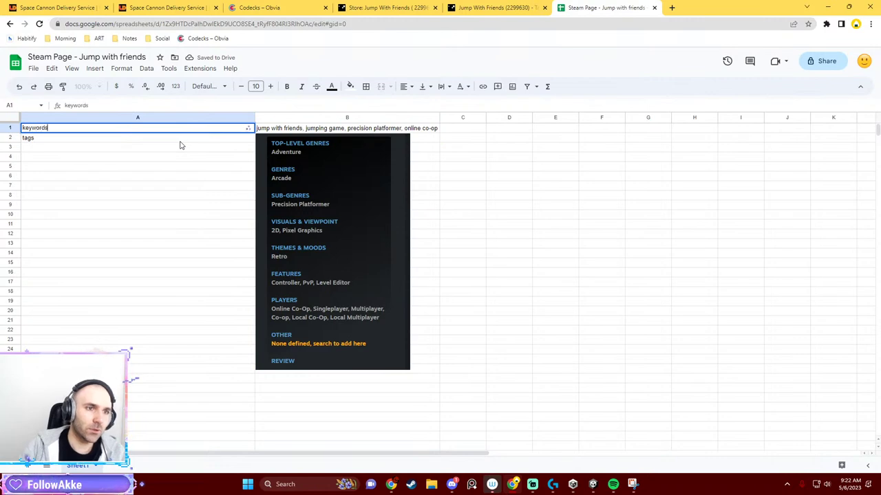
pyautogui.click(512, 7)
# Choose Full controller support and save the store settings until 'Changes saved' appears.
pyautogui.click(387, 6)
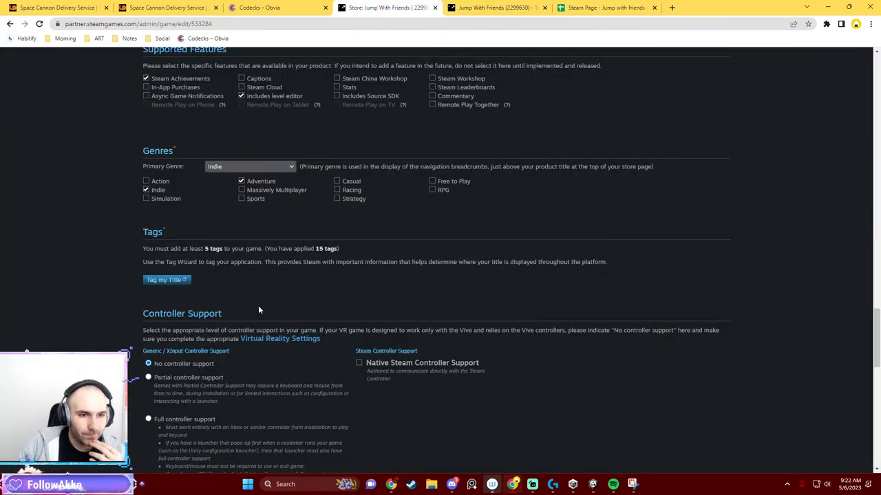
pyautogui.scroll(-1, 180, 282)
pyautogui.scroll(-1, 241, 289)
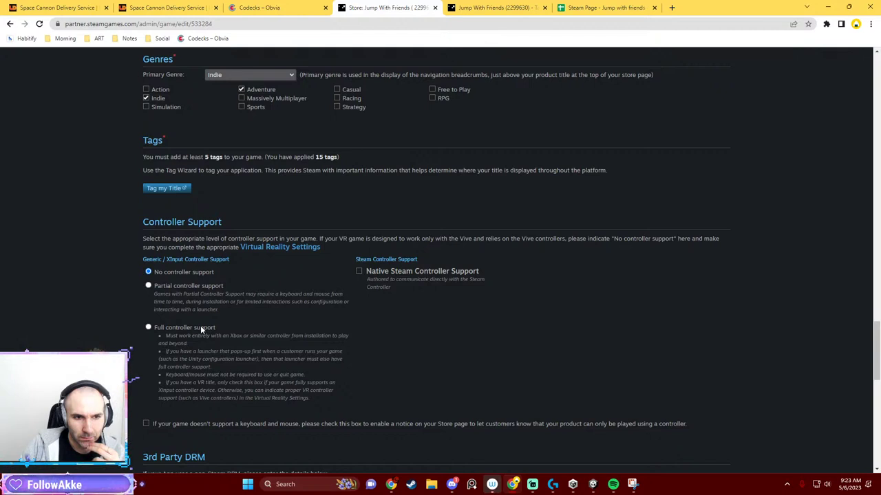
pyautogui.click(200, 326)
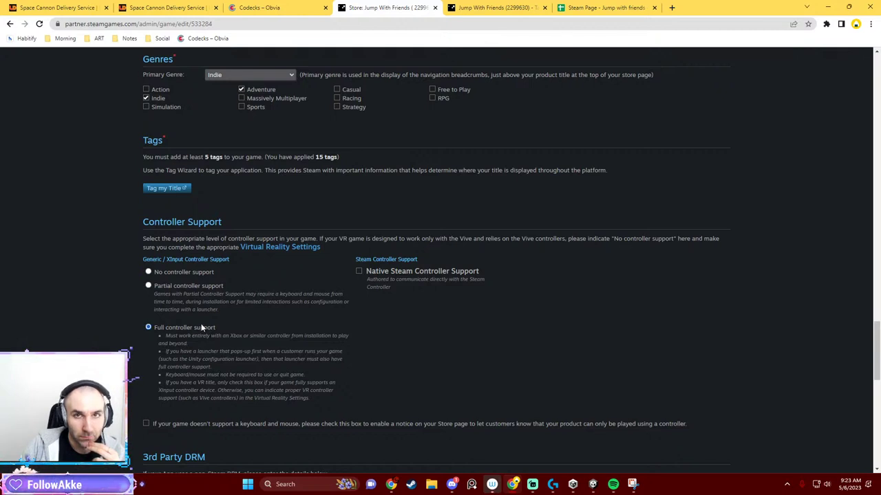
pyautogui.scroll(-2, 200, 326)
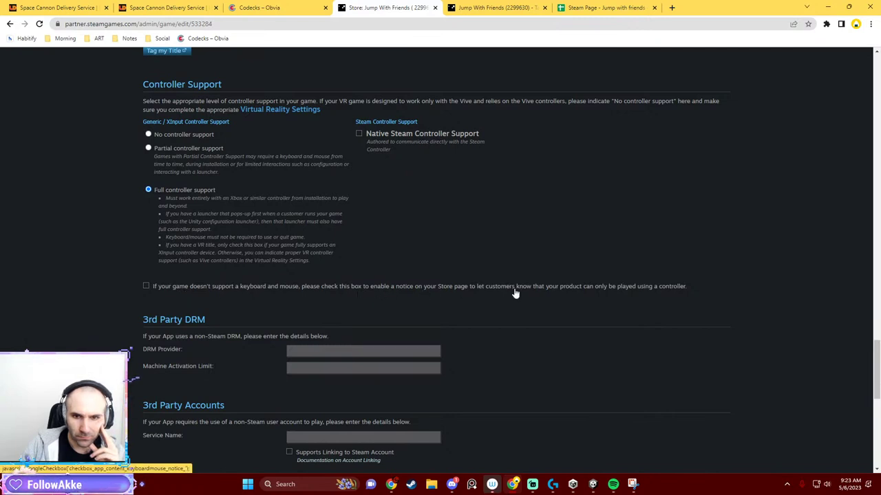
pyautogui.scroll(-1, 310, 304)
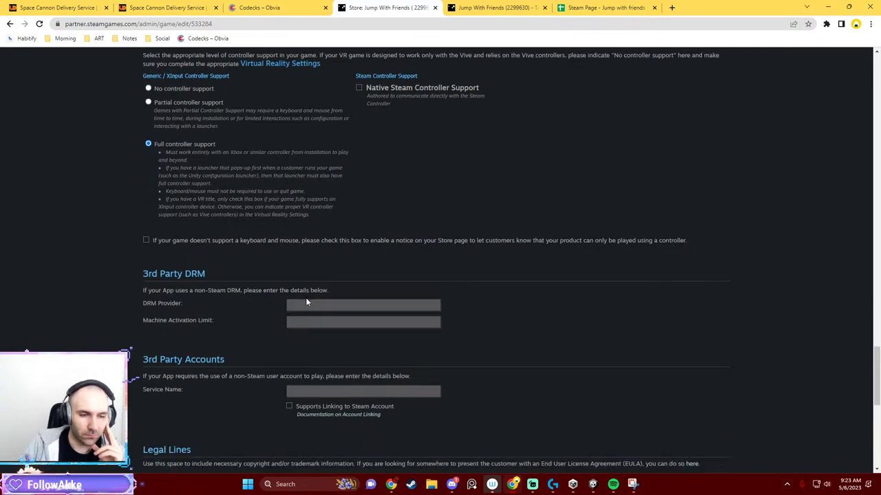
pyautogui.scroll(-1, 307, 303)
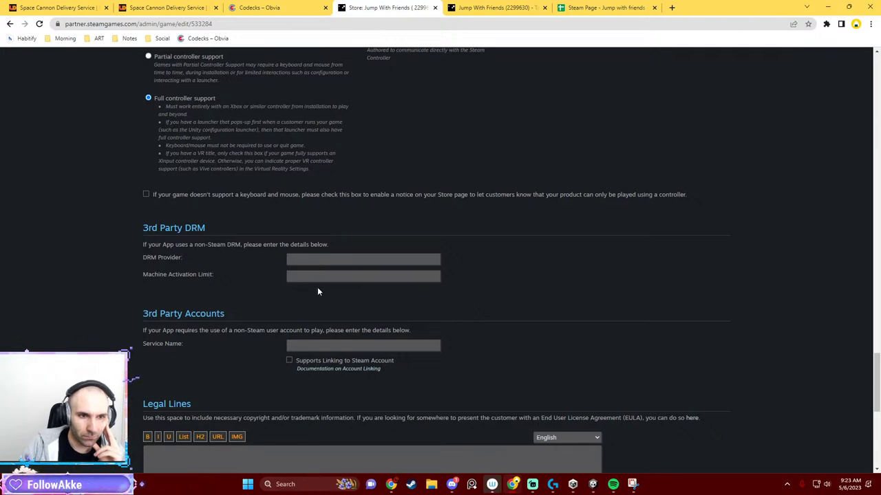
pyautogui.scroll(-2, 316, 290)
pyautogui.scroll(-4, 315, 288)
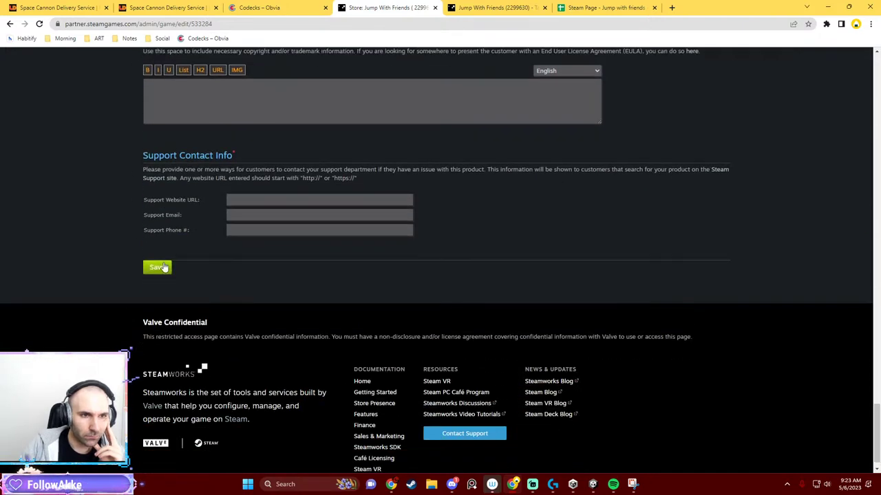
pyautogui.click(164, 268)
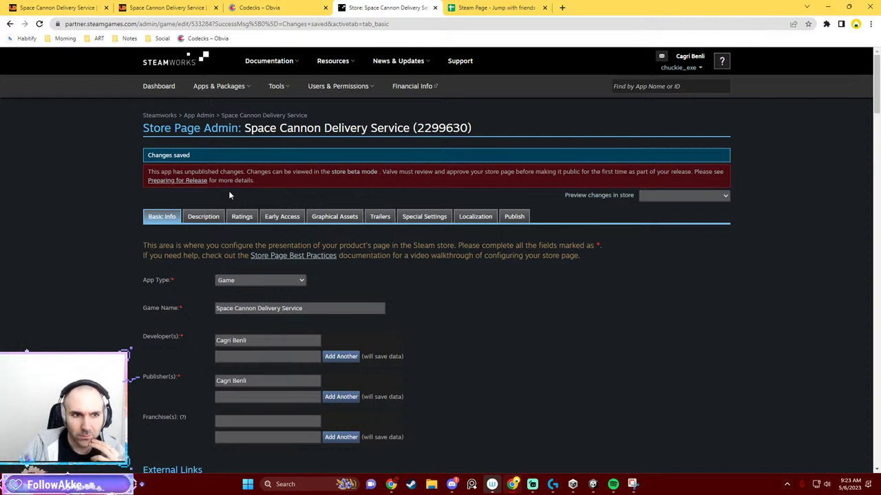
# Look over the store page's game description settings.
pyautogui.scroll(-1, 193, 217)
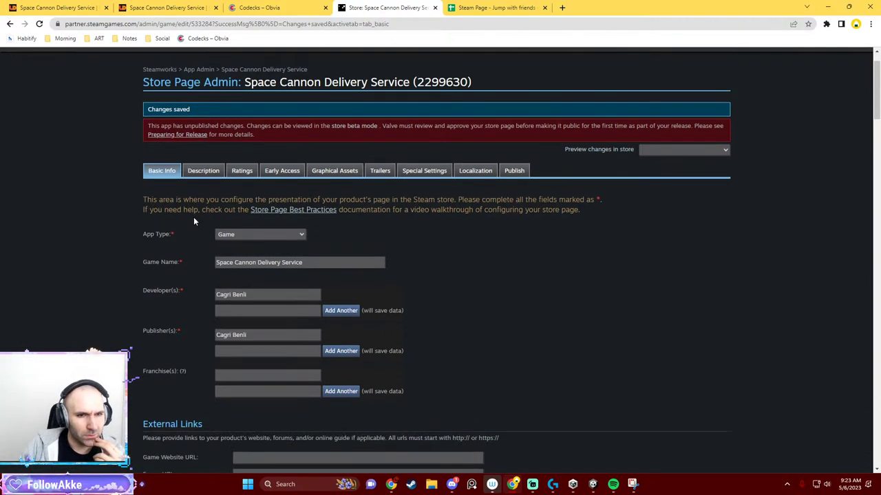
pyautogui.scroll(-3, 435, 220)
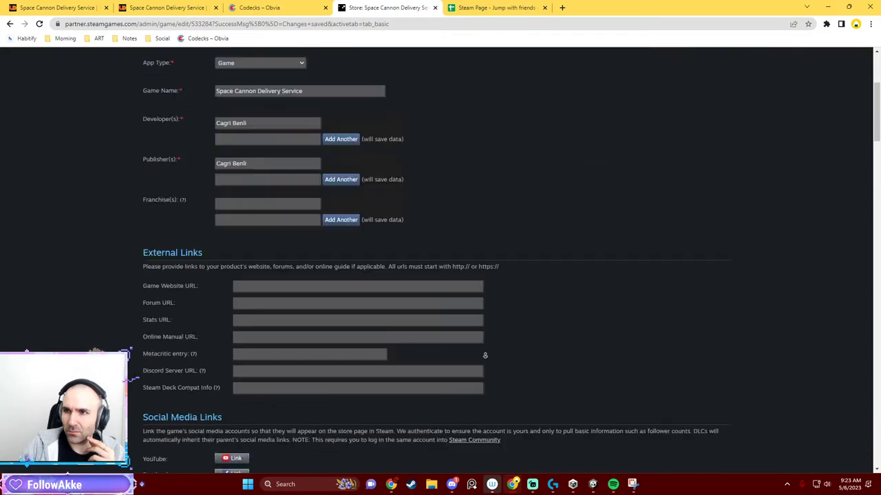
pyautogui.scroll(-10, 435, 220)
pyautogui.scroll(3, 372, 183)
pyautogui.scroll(15, 372, 183)
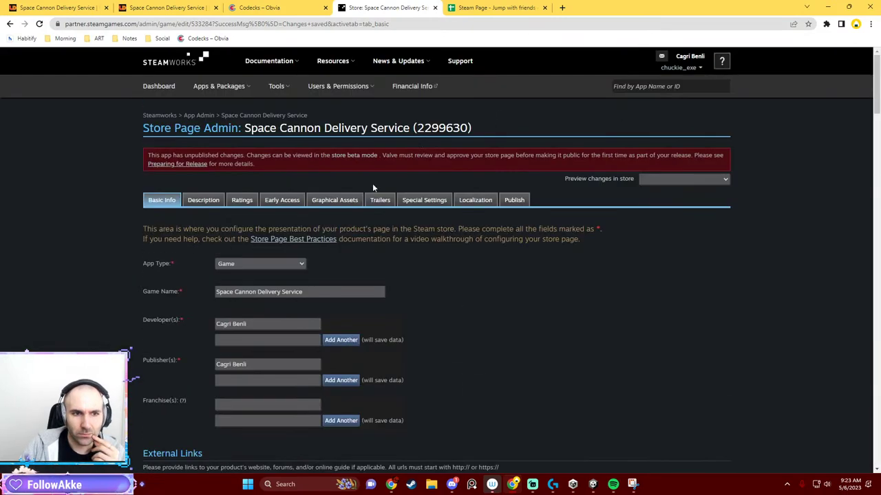
pyautogui.click(214, 202)
pyautogui.scroll(-3, 207, 285)
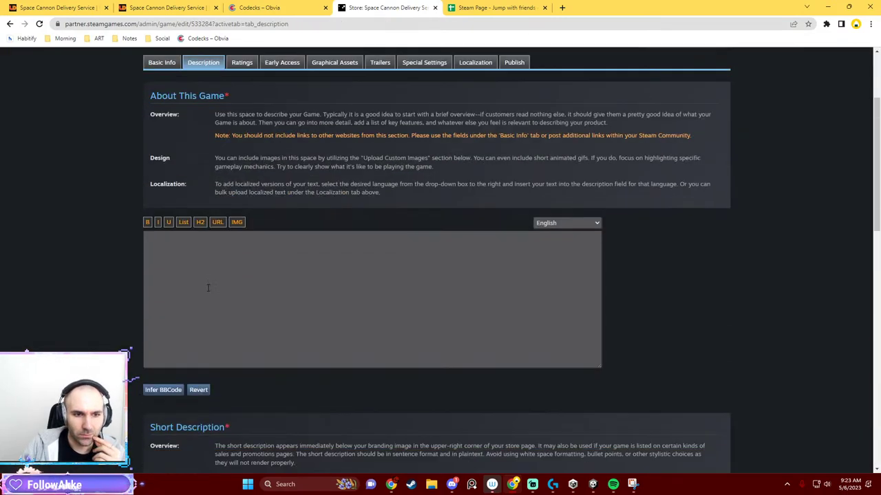
pyautogui.scroll(-2, 212, 300)
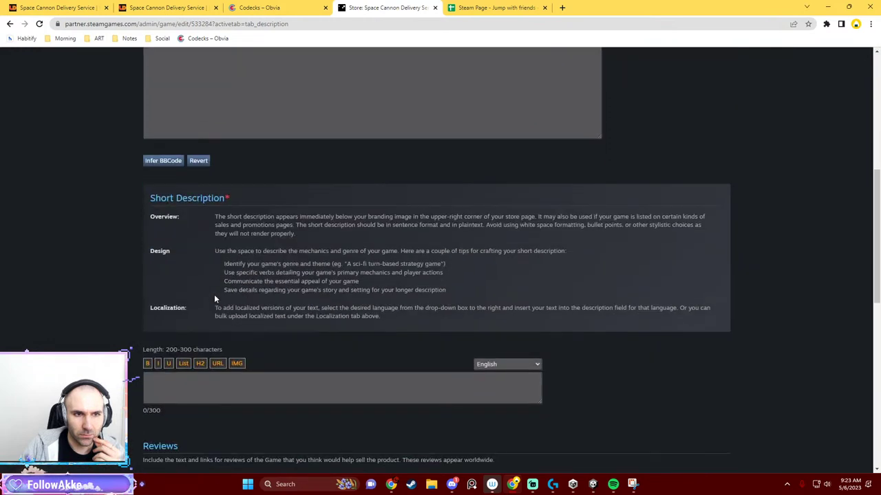
pyautogui.scroll(3, 212, 291)
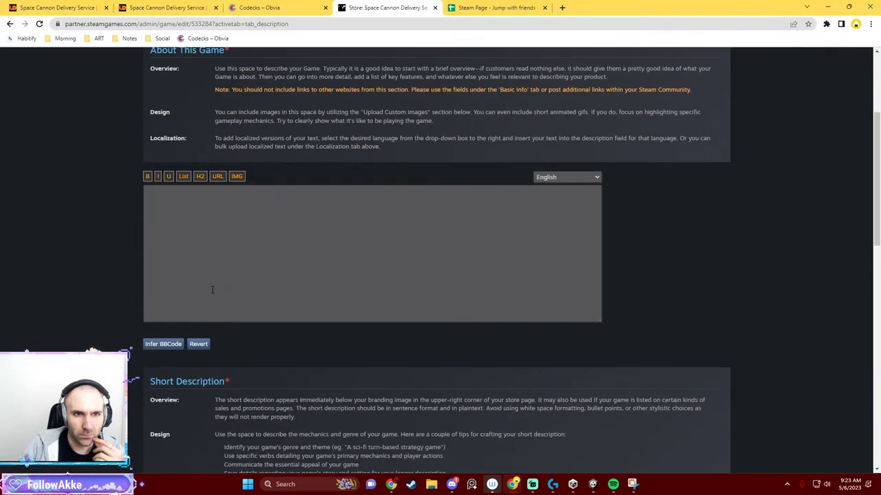
pyautogui.scroll(1, 212, 289)
pyautogui.scroll(2, 234, 227)
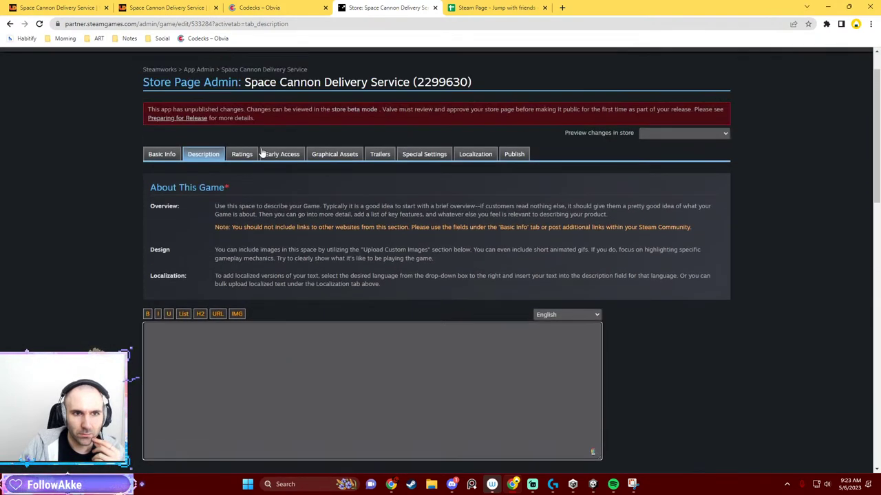
# Check the official age ratings, leaving the ESRB entry disabled.
pyautogui.click(252, 154)
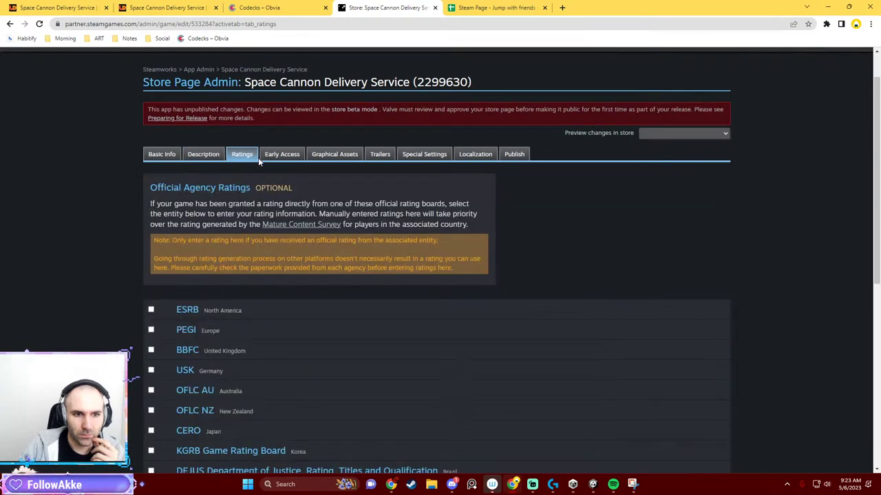
pyautogui.scroll(-2, 206, 179)
pyautogui.click(151, 172)
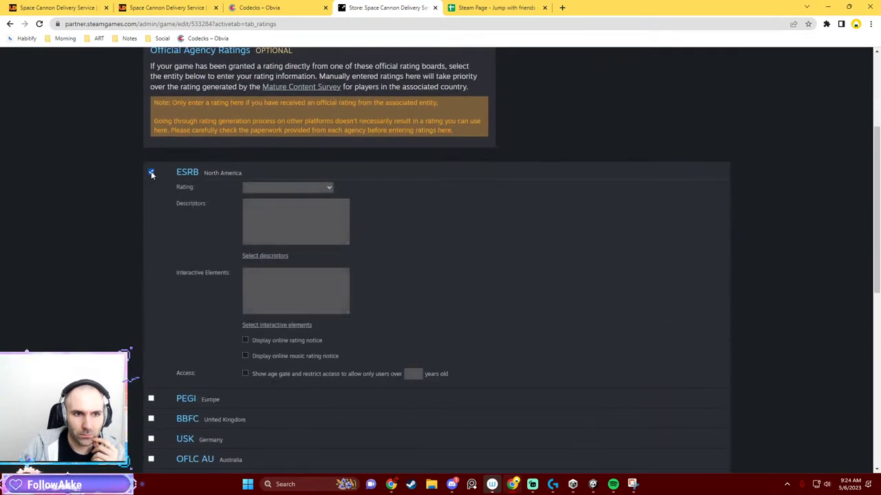
pyautogui.click(151, 172)
pyautogui.scroll(2, 206, 172)
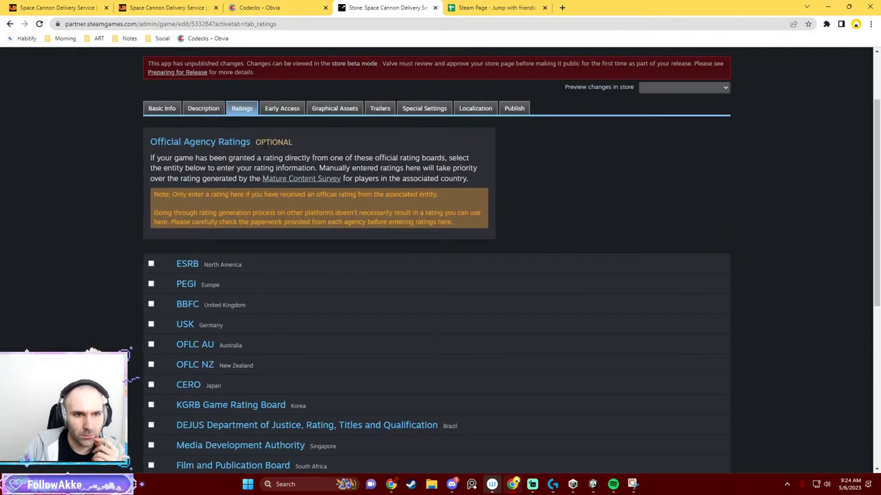
# Move through Early Access, Graphical Assets and Trailers to the Special Settings tab.
pyautogui.click(297, 110)
pyautogui.click(348, 112)
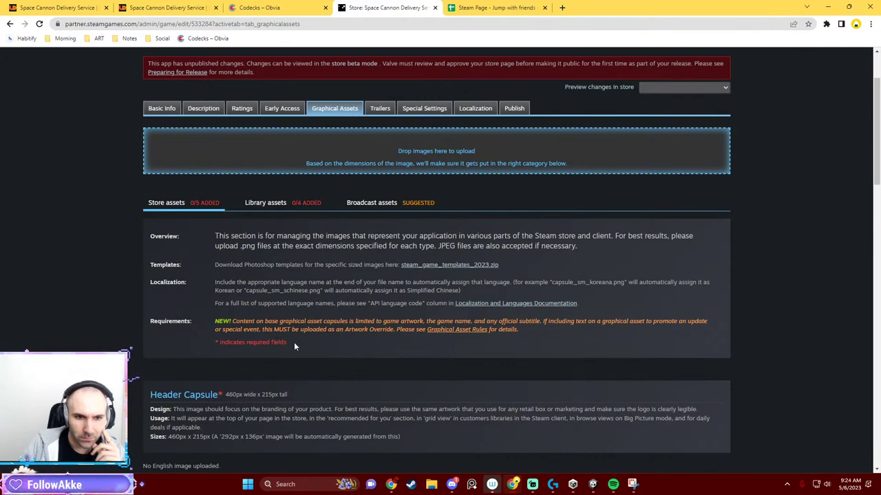
pyautogui.click(379, 108)
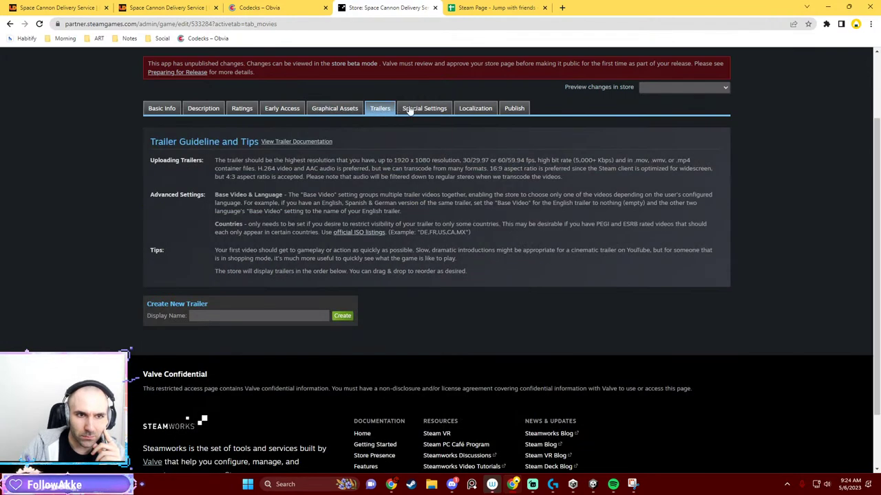
pyautogui.click(430, 110)
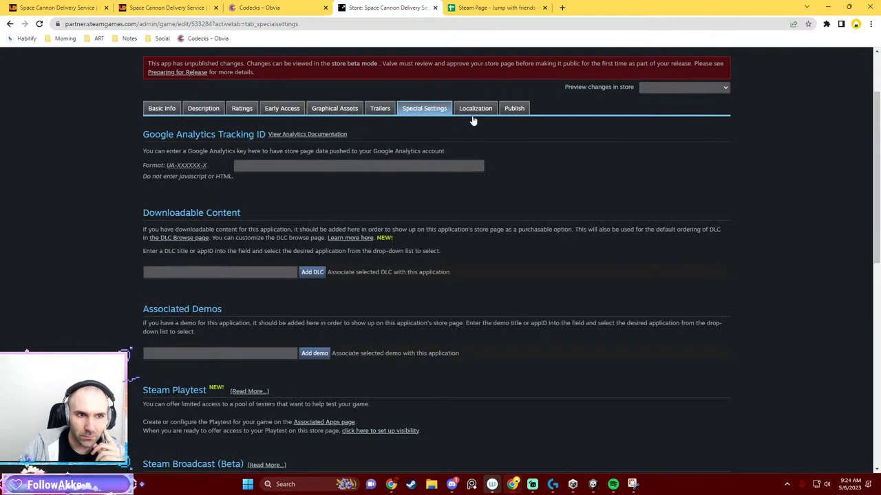
pyautogui.moveTo(188, 155); pyautogui.dragTo(223, 170)
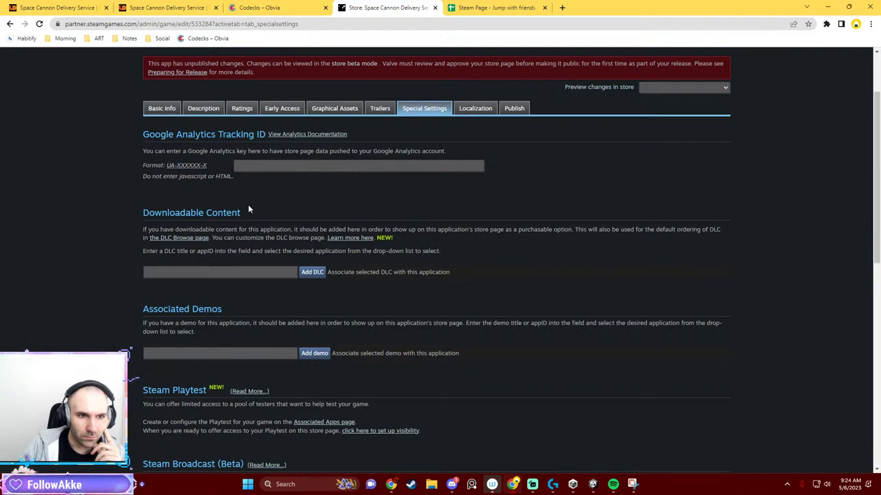
pyautogui.scroll(-3, 251, 213)
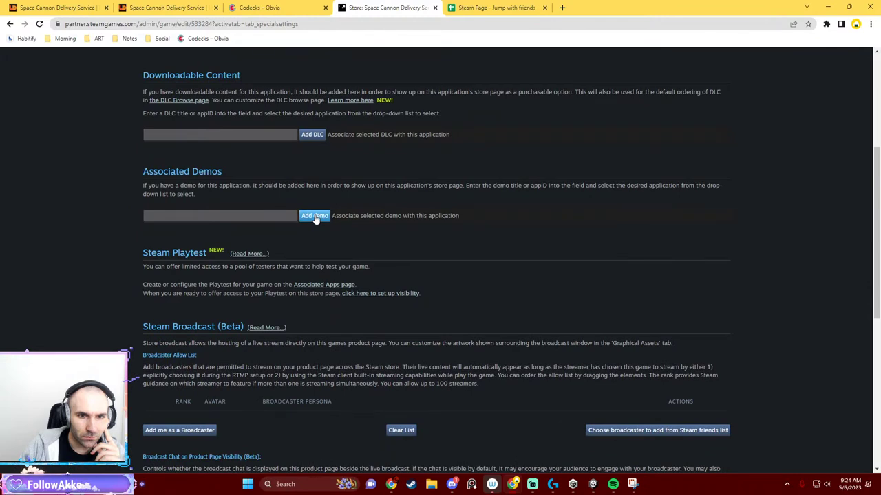
pyautogui.click(315, 217)
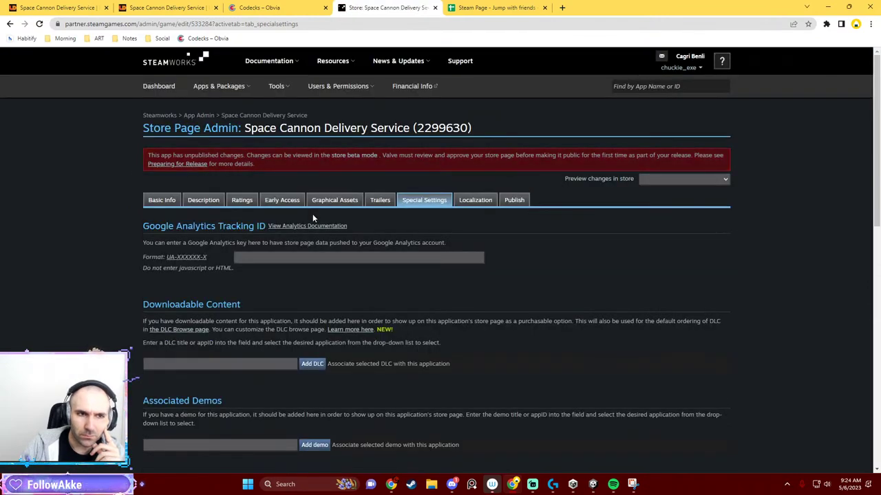
pyautogui.scroll(-1, 251, 423)
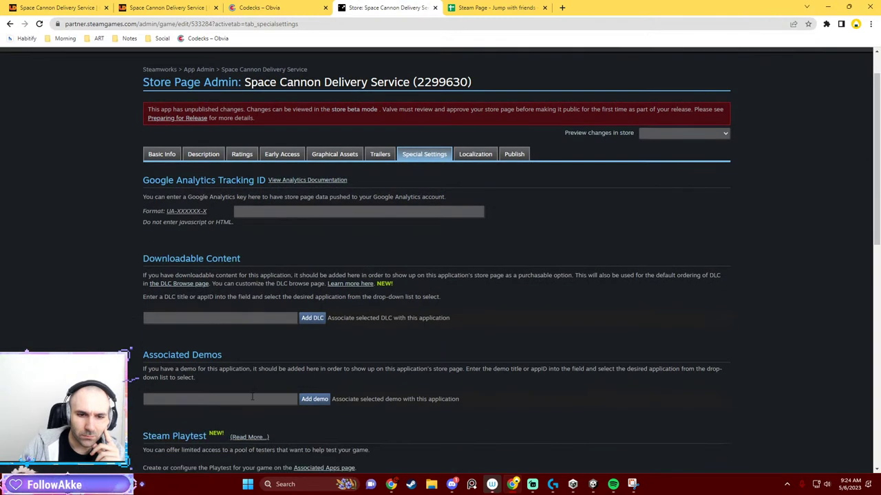
pyautogui.click(252, 397)
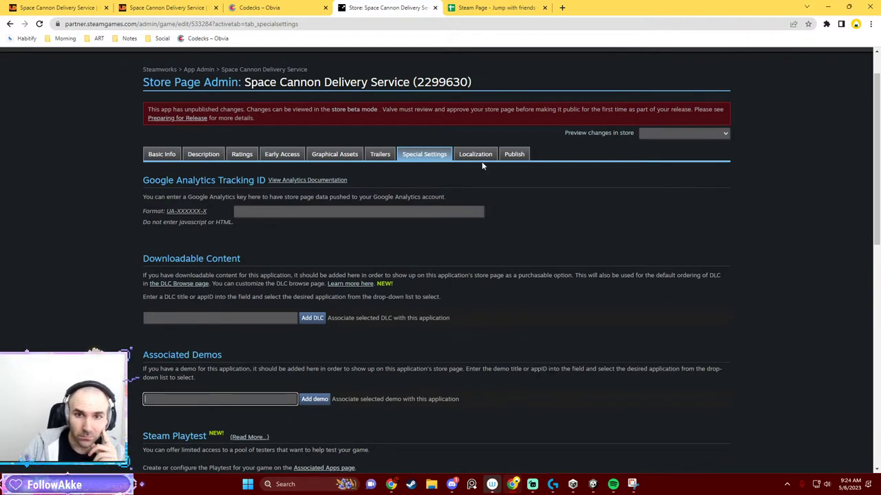
# Google 'how to create steam demo' and open the Steamworks Demos documentation result.
pyautogui.click(562, 8)
pyautogui.write('how to')
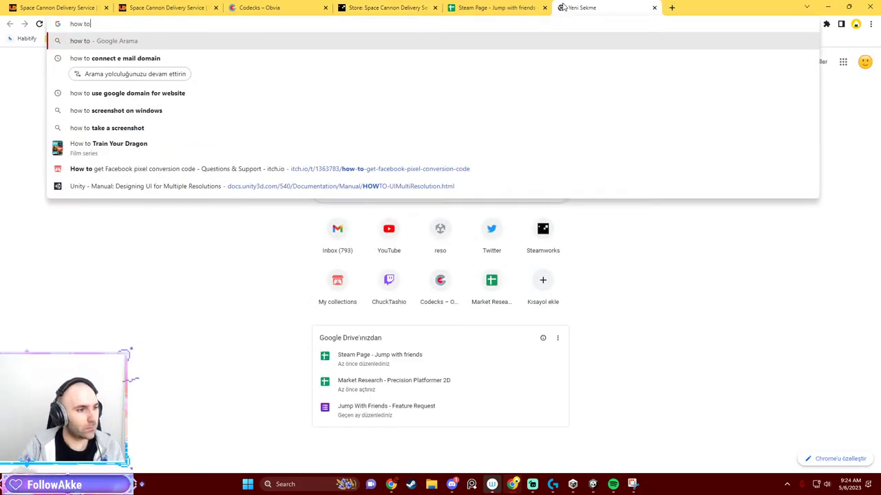
pyautogui.press('Escape')
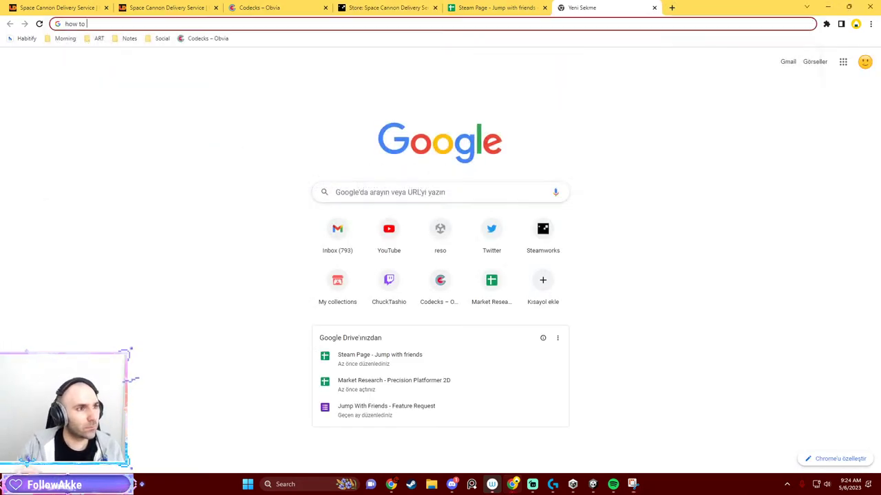
pyautogui.write('create ')
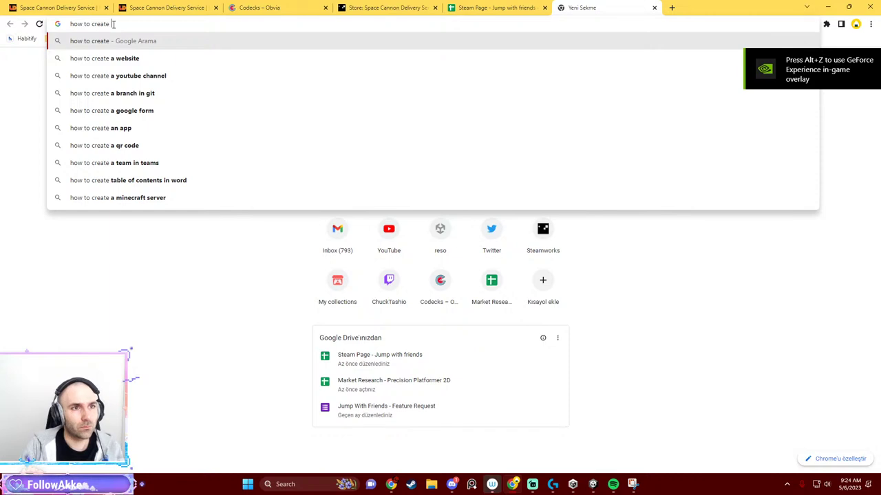
pyautogui.write('steam demo')
pyautogui.press('Return')
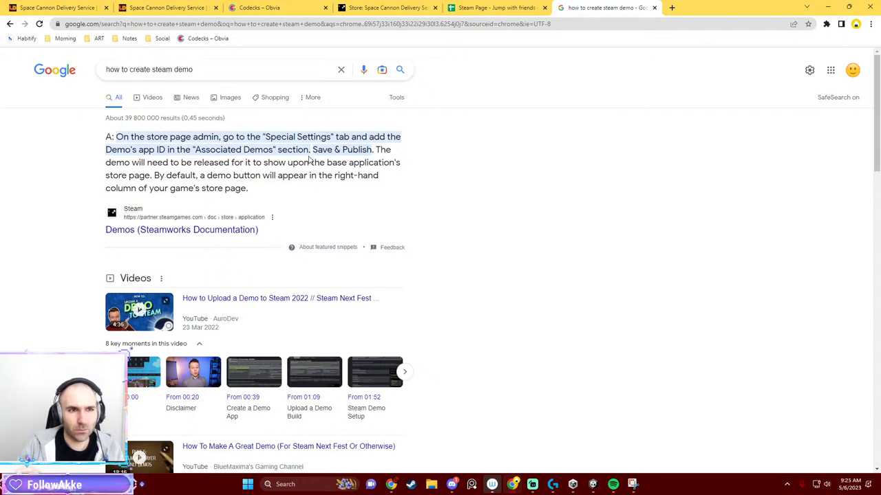
pyautogui.click(229, 230)
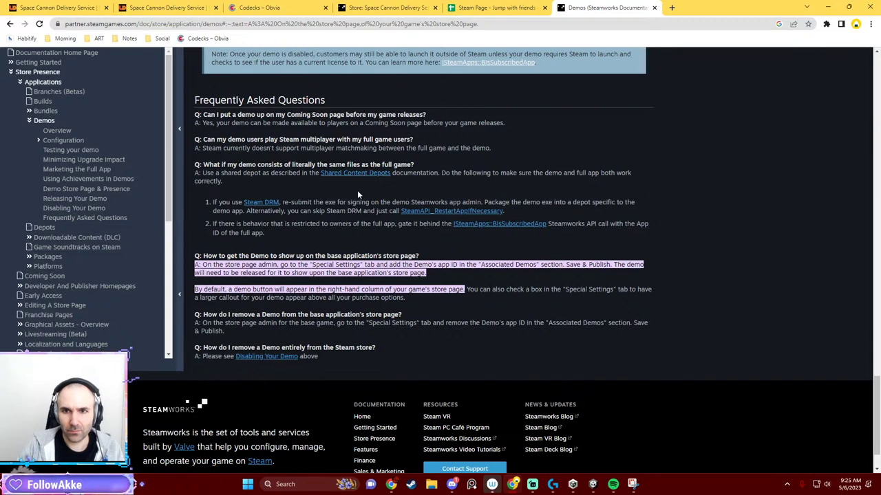
# Open the Shared Content Depots documentation in a new tab and read it.
pyautogui.middleClick(361, 173)
pyautogui.click(701, 6)
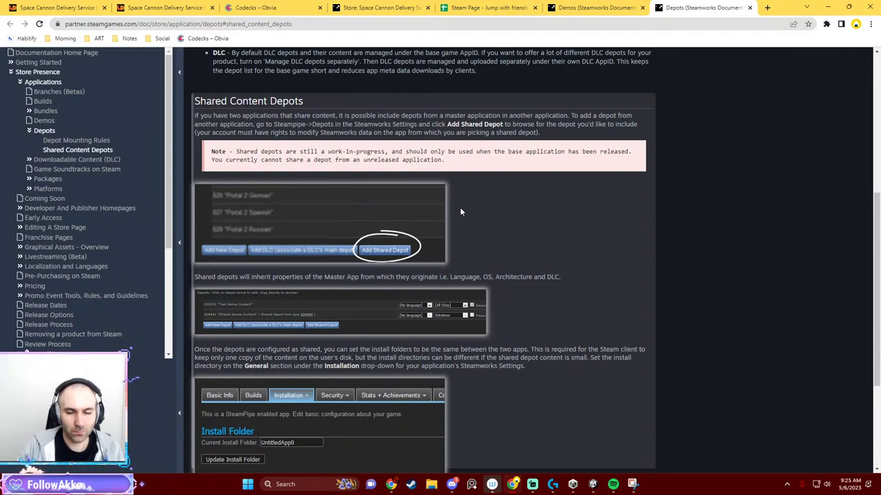
pyautogui.scroll(-1, 459, 212)
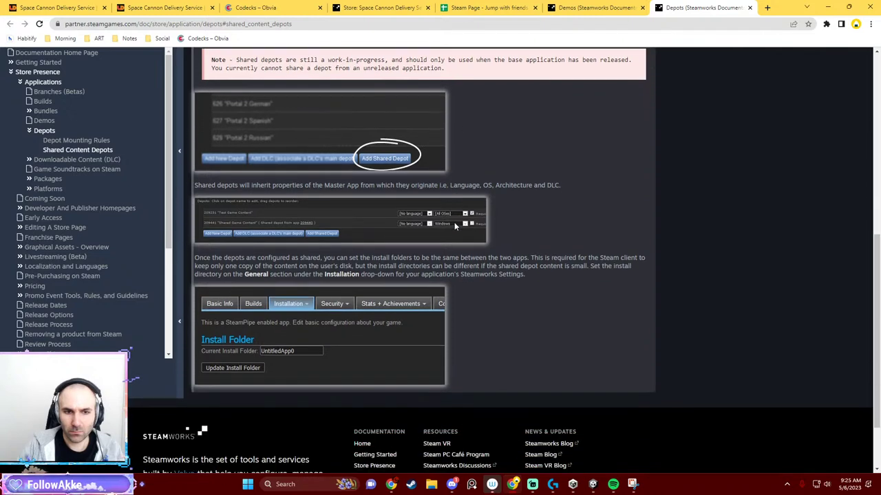
# Close the Depots page and return to the Google results on creating a Steam demo.
pyautogui.click(636, 9)
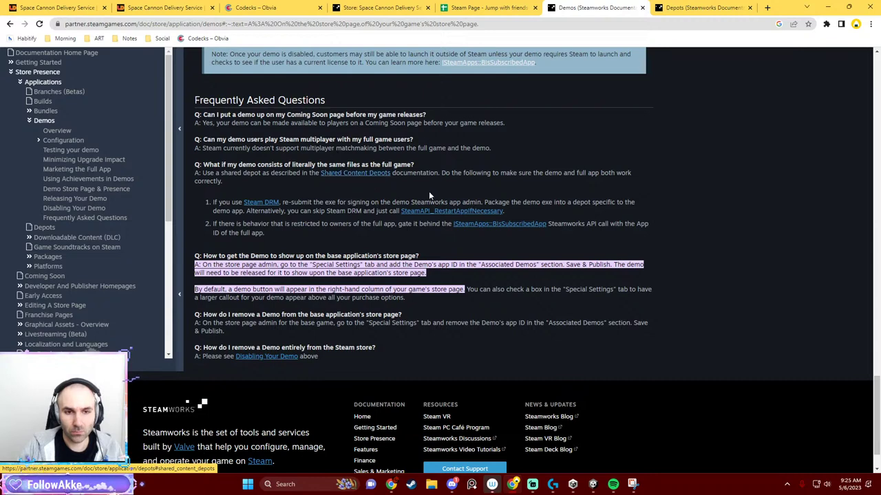
pyautogui.hotkey('ctrl', 'Tab')
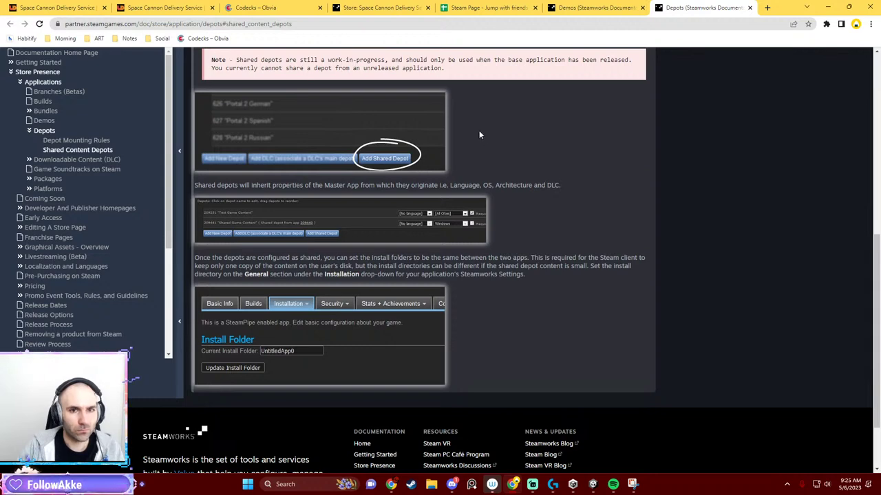
pyautogui.click(629, 7)
pyautogui.middleClick(700, 5)
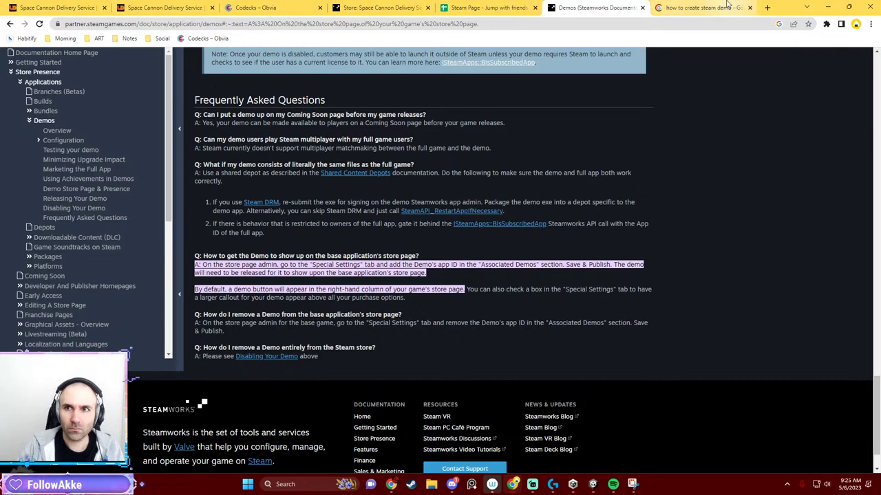
pyautogui.click(727, 6)
pyautogui.scroll(-1, 179, 199)
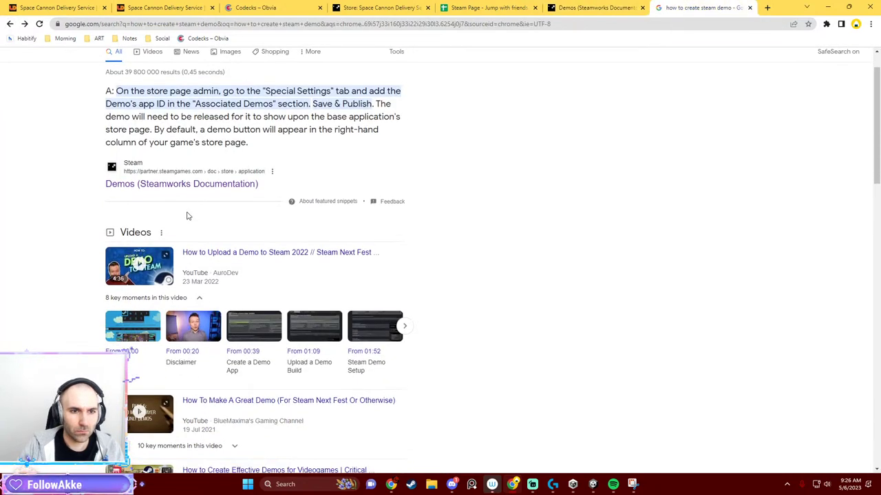
# Move the Steam demo-upload YouTube tutorial into the other browser window by its URL.
pyautogui.click(258, 252)
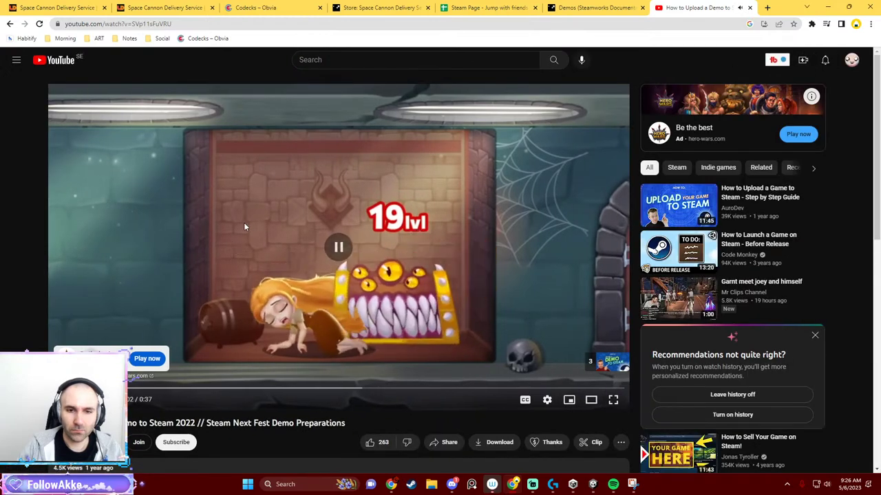
pyautogui.click(183, 24)
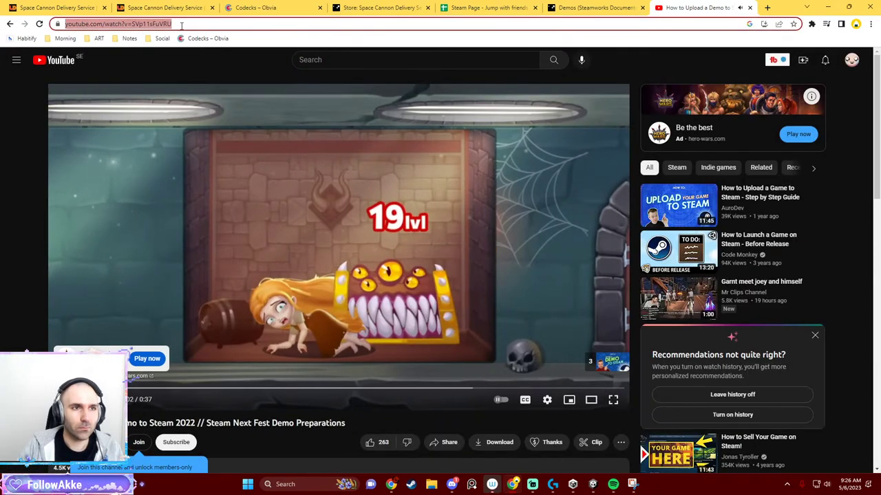
pyautogui.middleClick(667, 10)
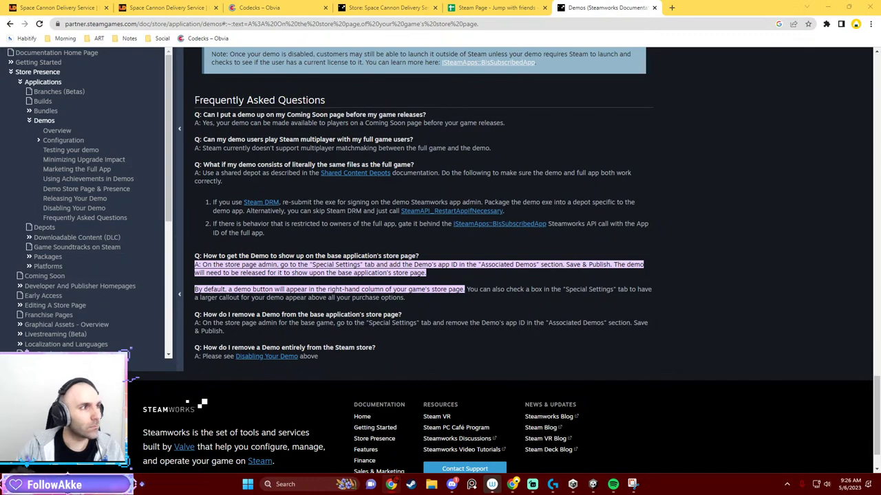
pyautogui.hotkey('alt', 'Tab')
pyautogui.click(284, 23)
pyautogui.write('https://www.youtube.com/watch?v=SVp11sFuVRU')
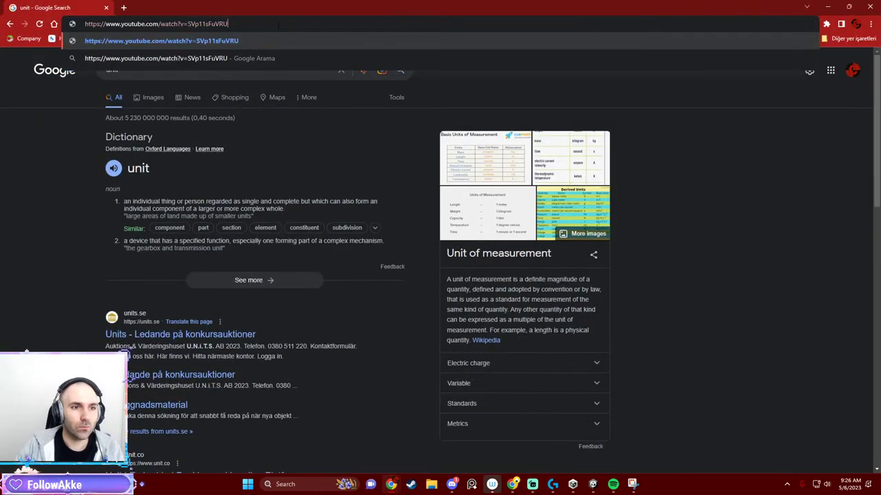
pyautogui.press('Return')
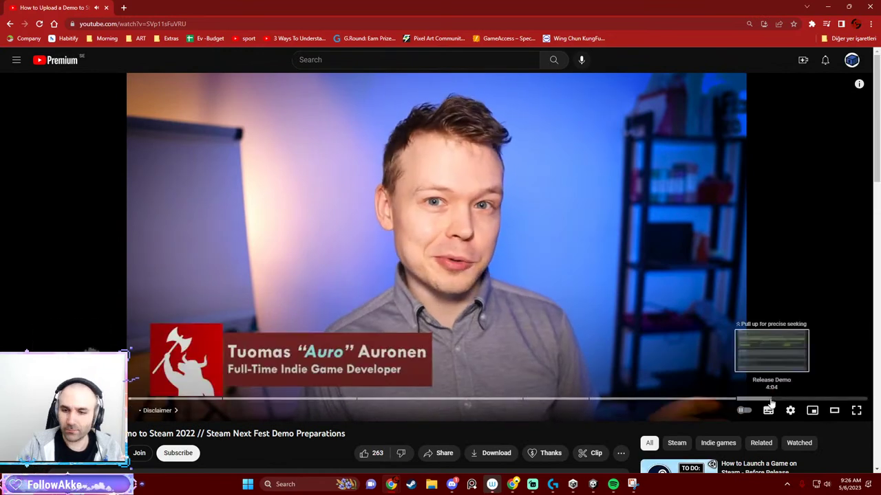
# Turn on subtitles and skip ahead past the Create a Demo App chapter.
pyautogui.click(768, 411)
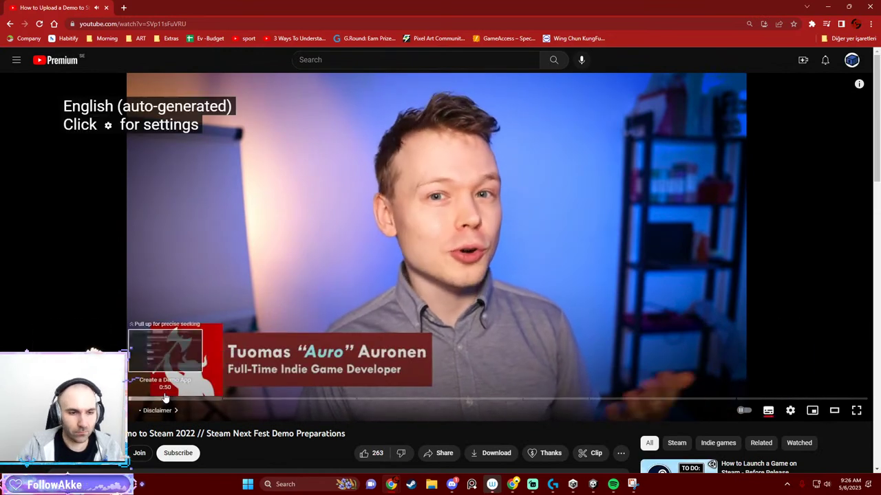
pyautogui.click(165, 399)
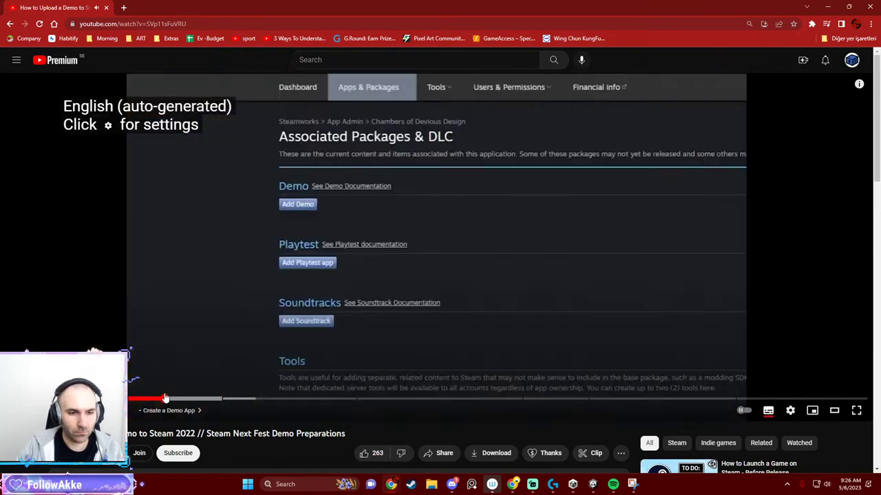
pyautogui.click(143, 399)
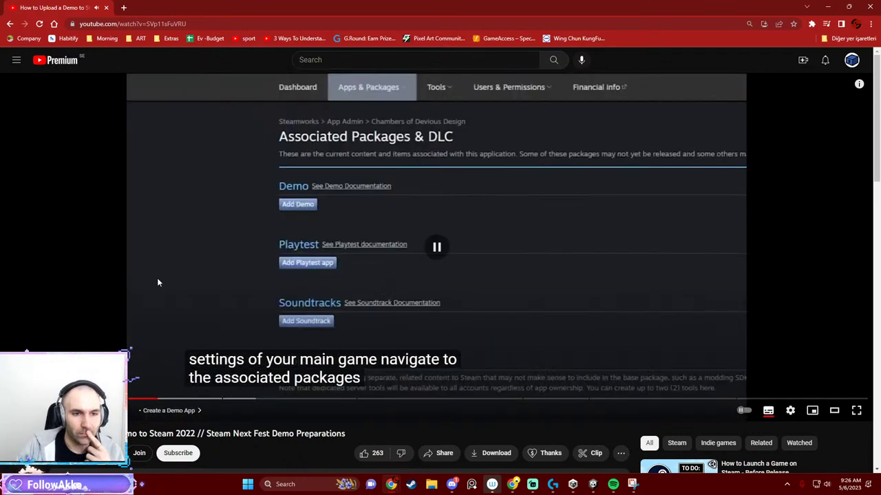
# Close the Demos documentation tab and show the Ludum Dare game page.
pyautogui.click(515, 486)
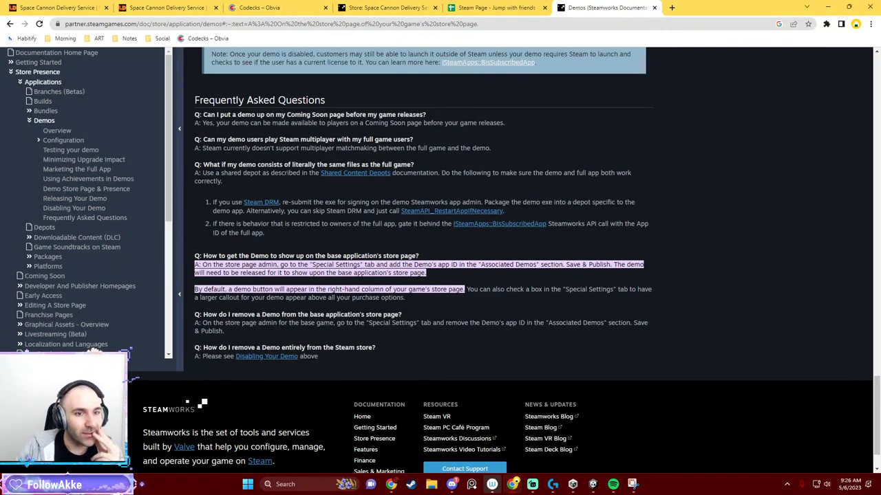
pyautogui.click(654, 7)
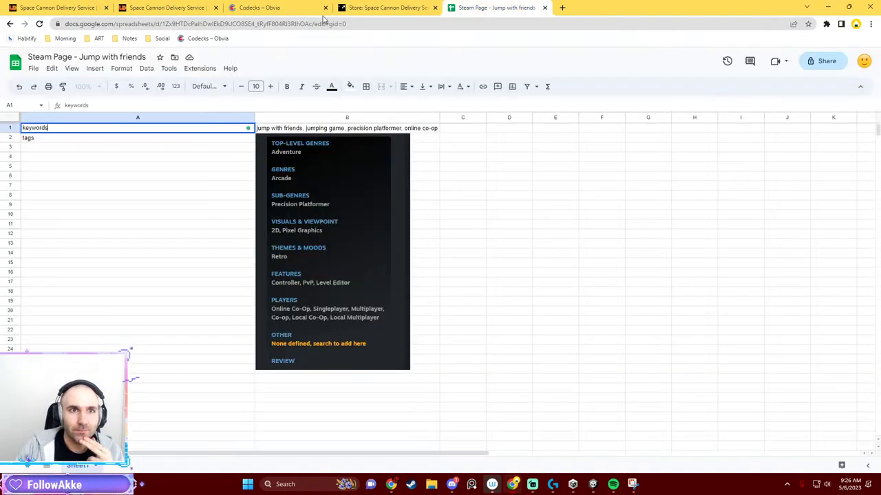
pyautogui.click(158, 8)
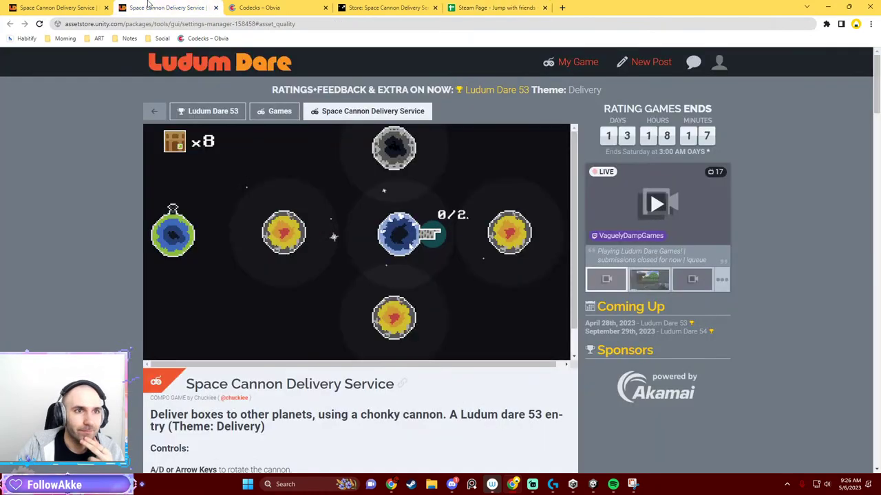
# Reopen Space Cannon Delivery Service's store admin from All Applications, then show the Steam Page spreadsheet.
pyautogui.click(351, 7)
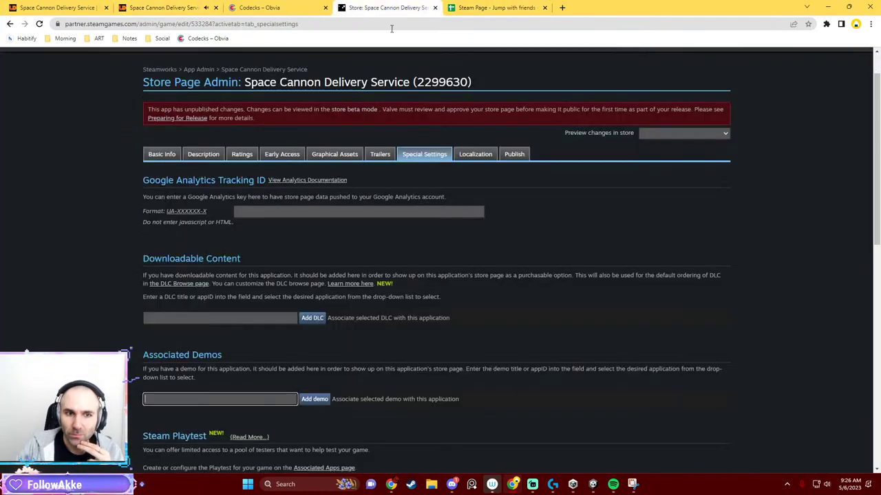
pyautogui.click(210, 70)
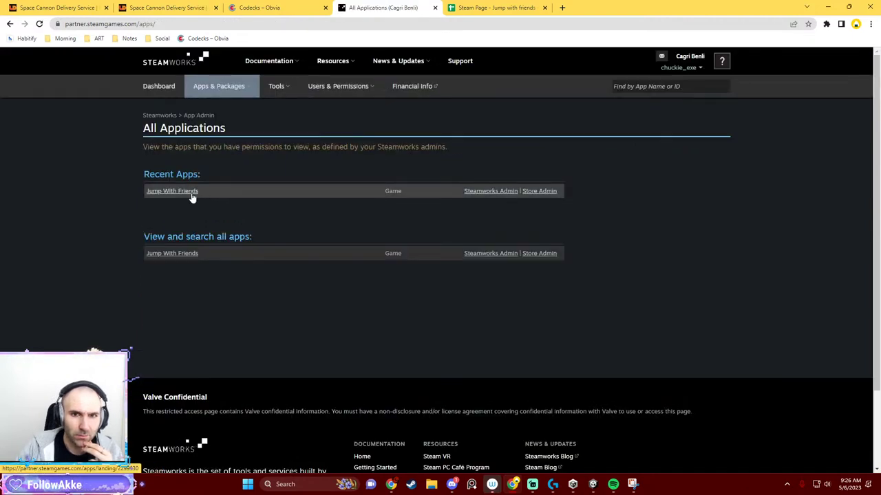
pyautogui.click(319, 25)
pyautogui.press('Return')
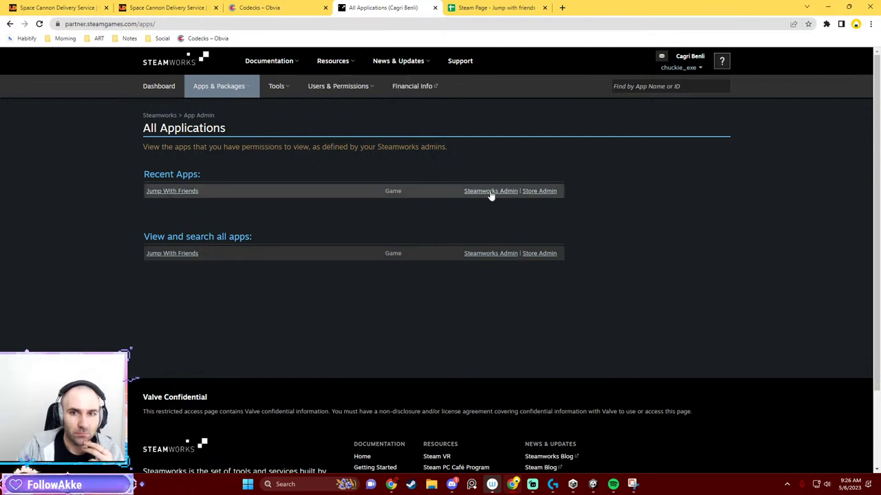
pyautogui.click(546, 192)
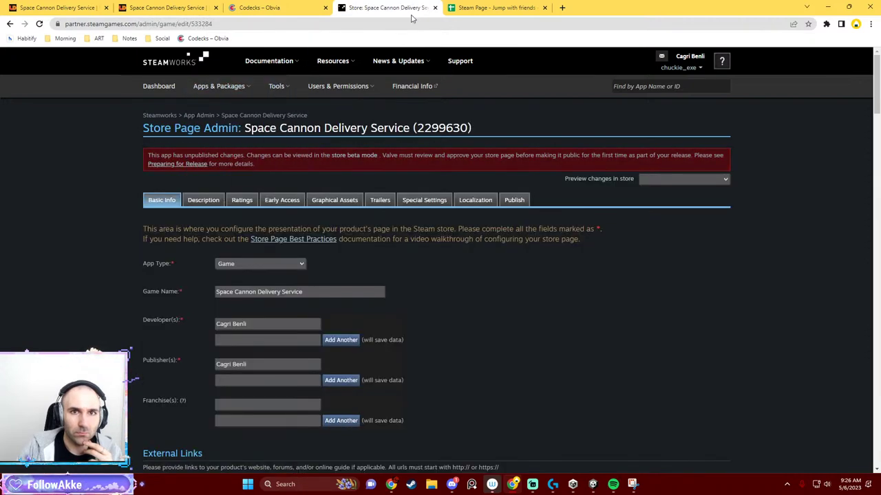
pyautogui.click(494, 8)
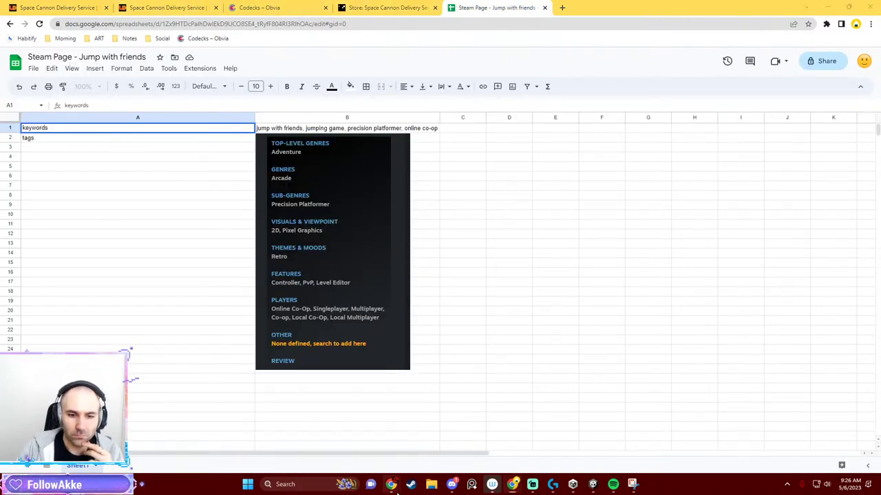
# Snap the YouTube tutorial window right and the Steam Page spreadsheet left.
pyautogui.moveTo(391, 484)
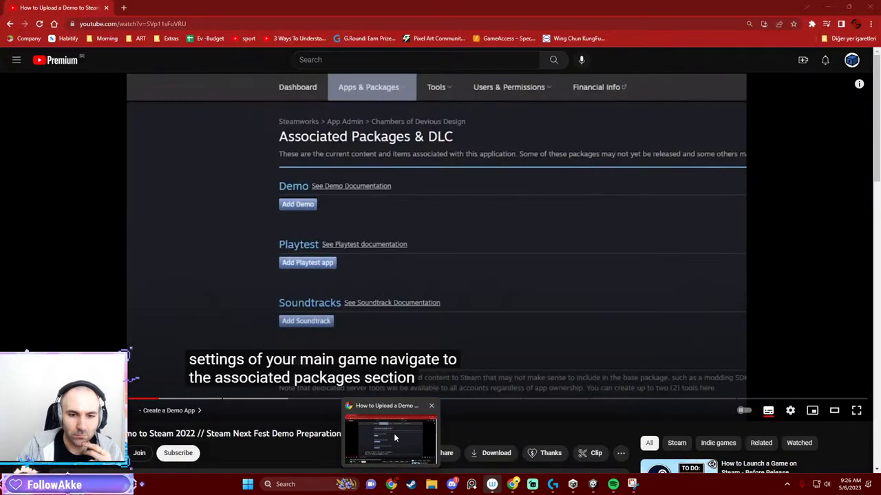
pyautogui.click(393, 434)
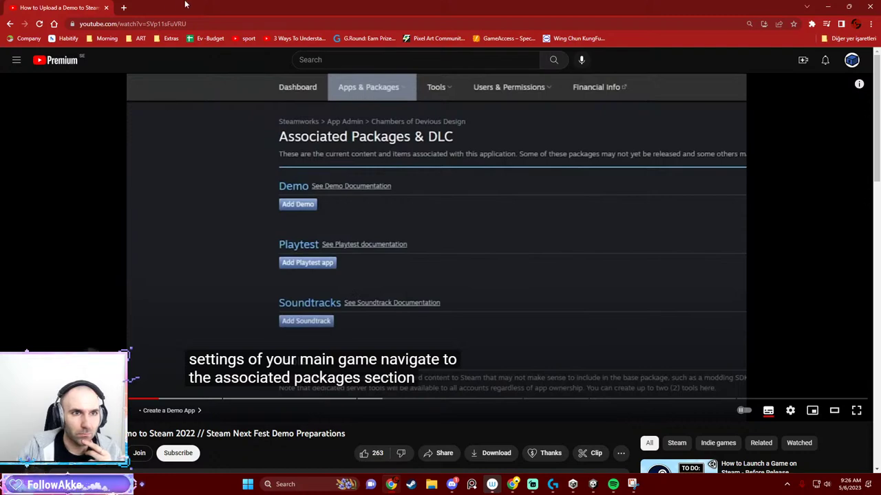
pyautogui.moveTo(447, 7); pyautogui.dragTo(879, 207)
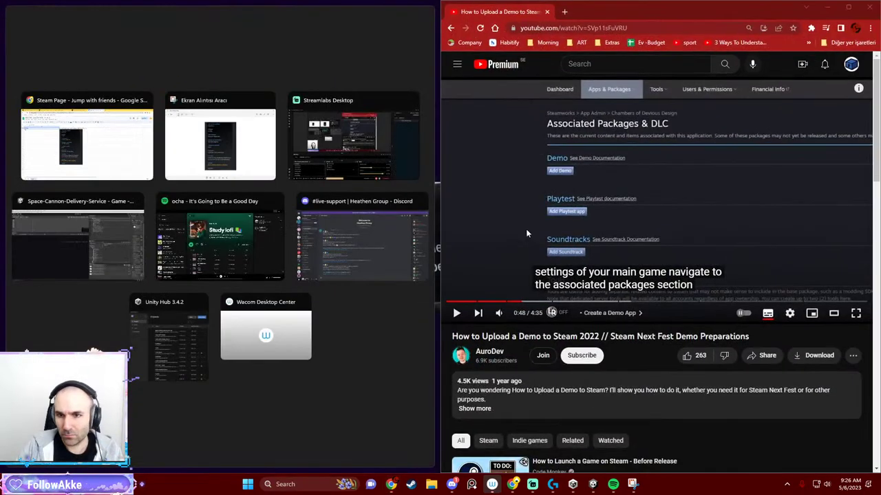
pyautogui.click(79, 168)
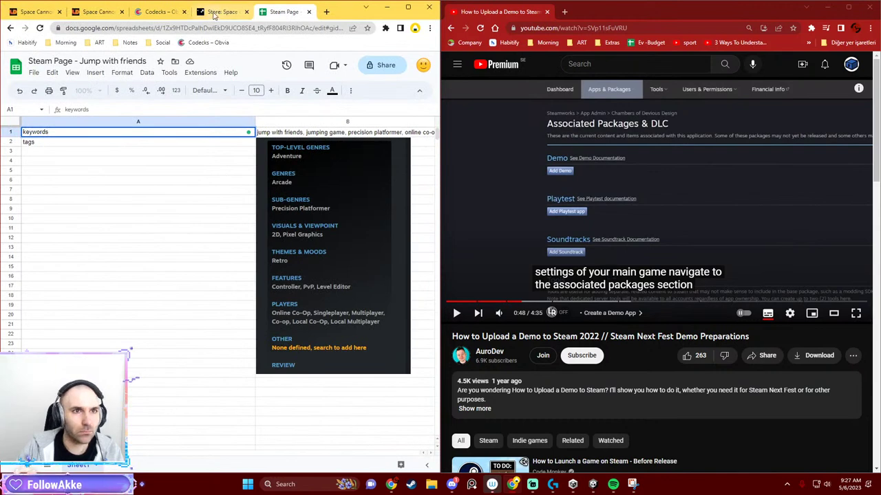
# Open the Steamworks packages list while briefly playing and pausing the tutorial.
pyautogui.click(221, 11)
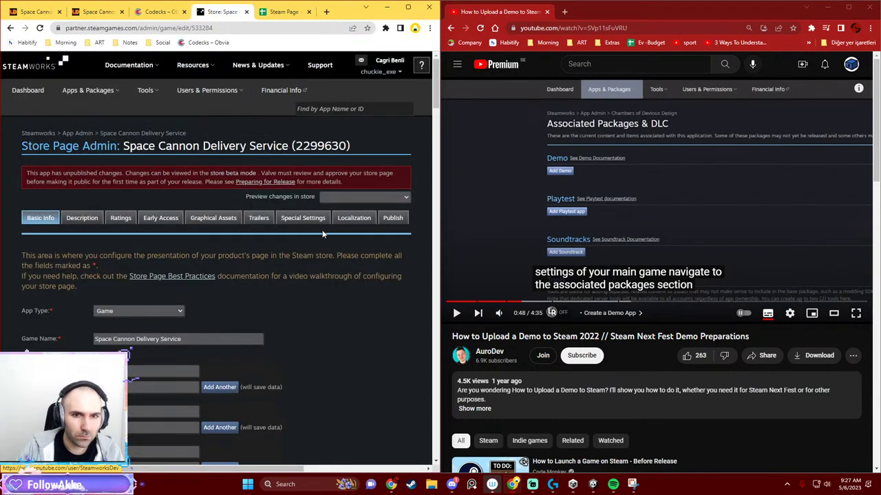
pyautogui.moveTo(115, 97)
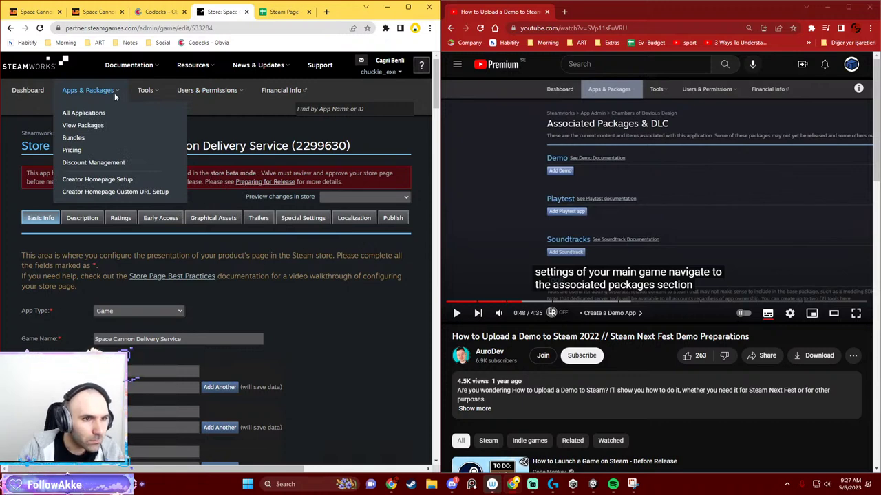
pyautogui.click(86, 125)
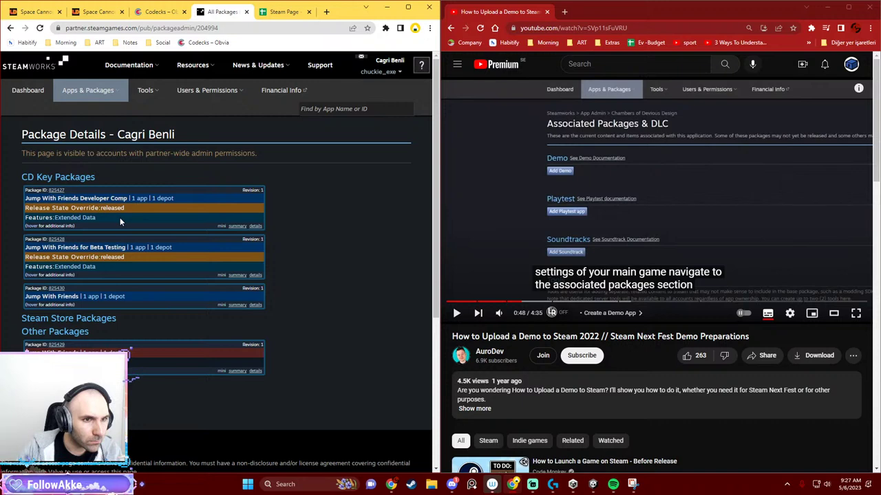
pyautogui.moveTo(165, 199)
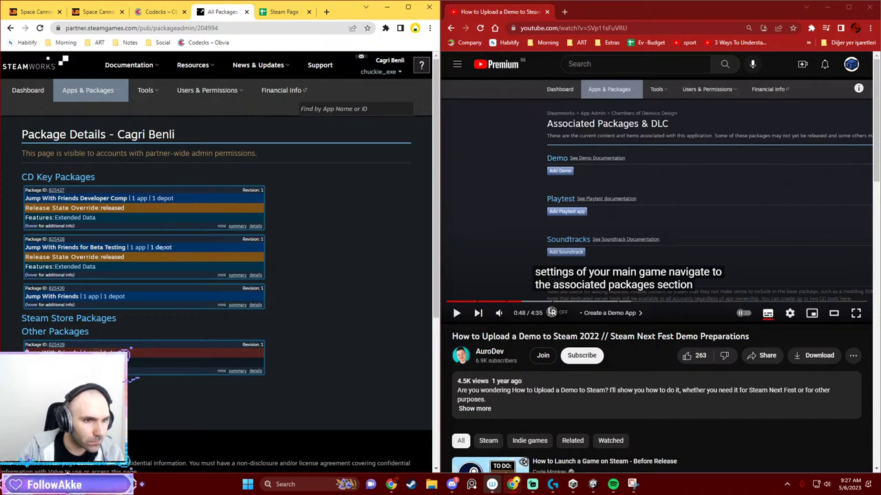
pyautogui.moveTo(165, 253)
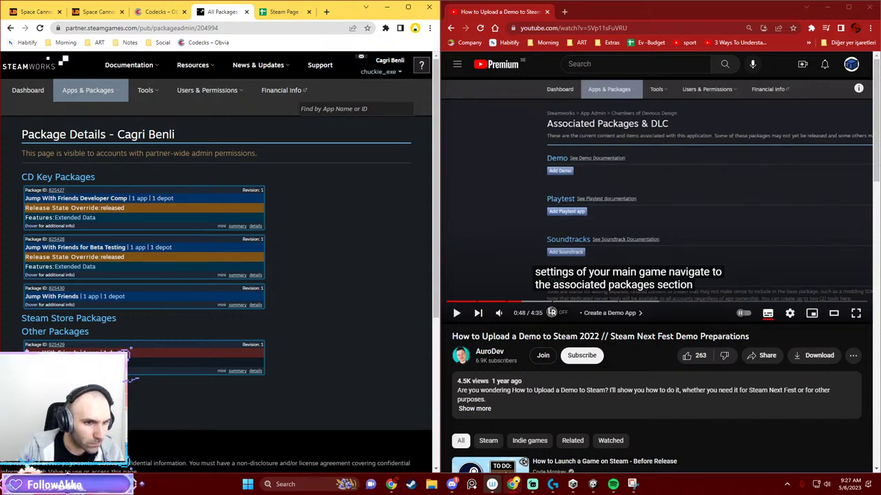
pyautogui.click(560, 201)
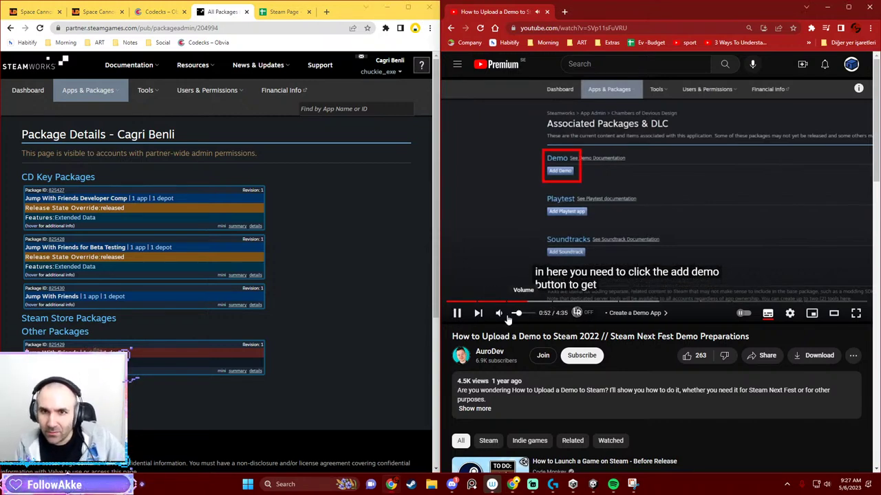
pyautogui.click(525, 213)
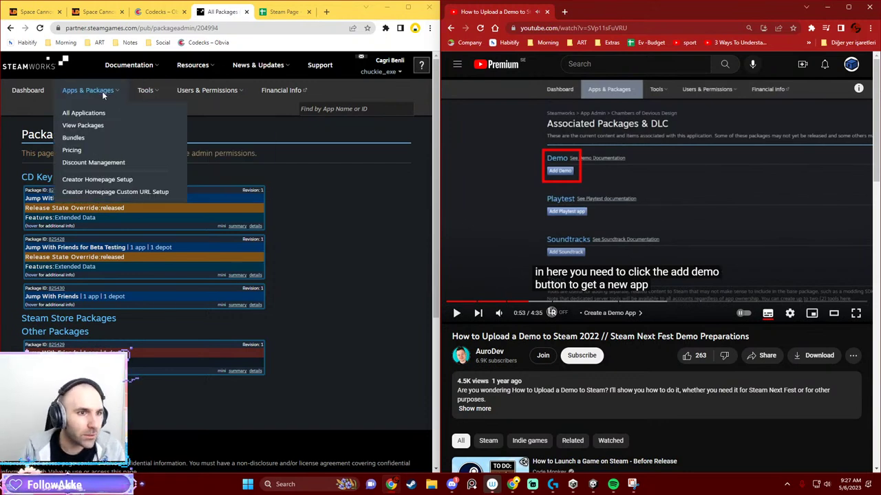
# From the Dashboard, open Jump With Friends' All Associated Packages, DLC, Demos And Tools page.
pyautogui.moveTo(78, 89)
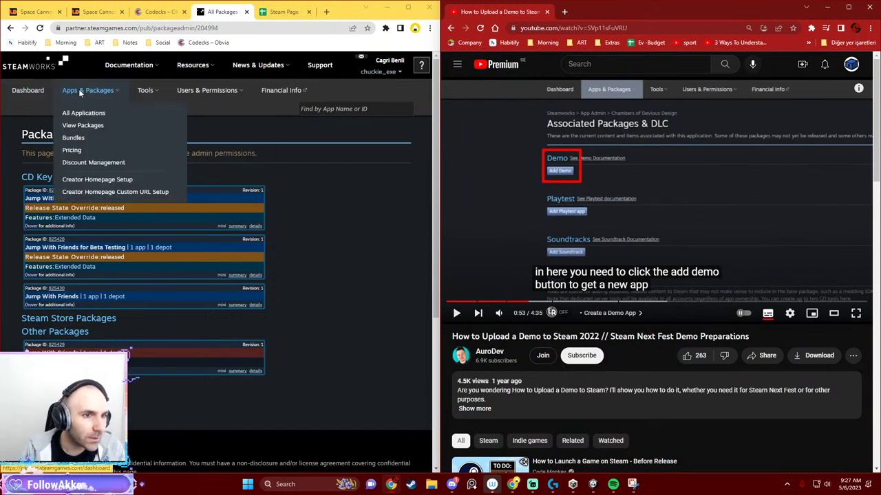
pyautogui.click(88, 136)
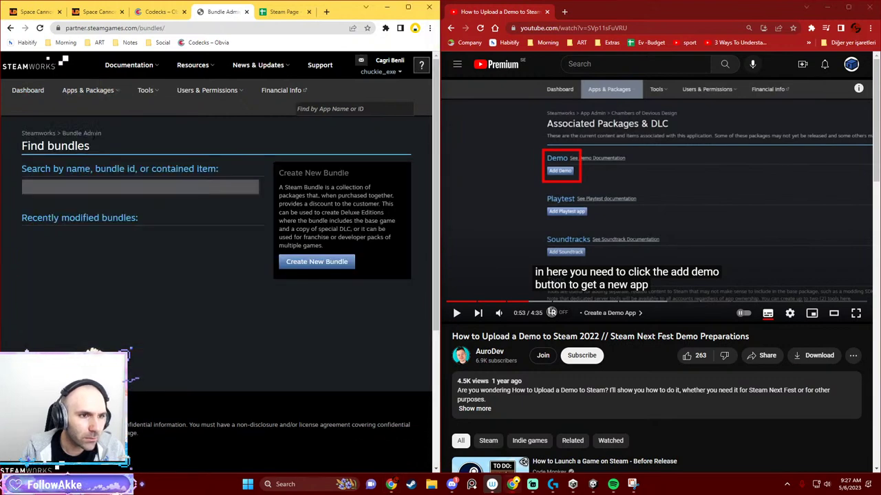
pyautogui.moveTo(96, 93)
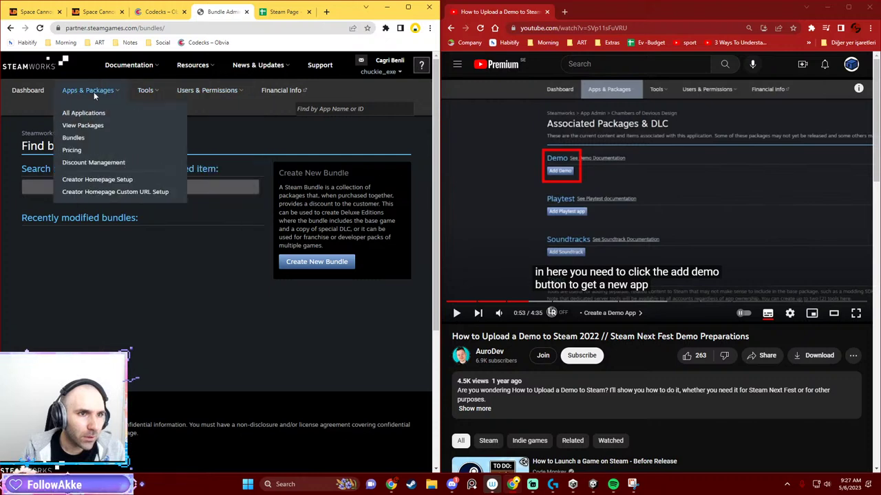
pyautogui.click(24, 98)
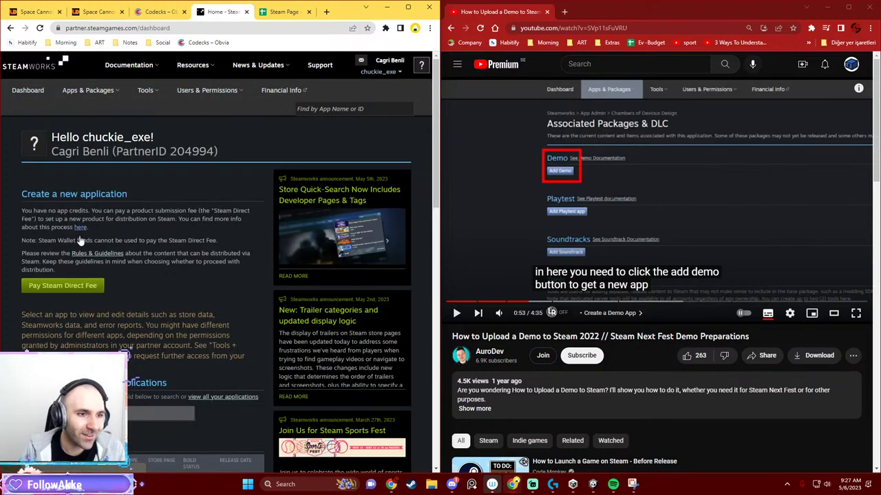
pyautogui.scroll(-3, 87, 288)
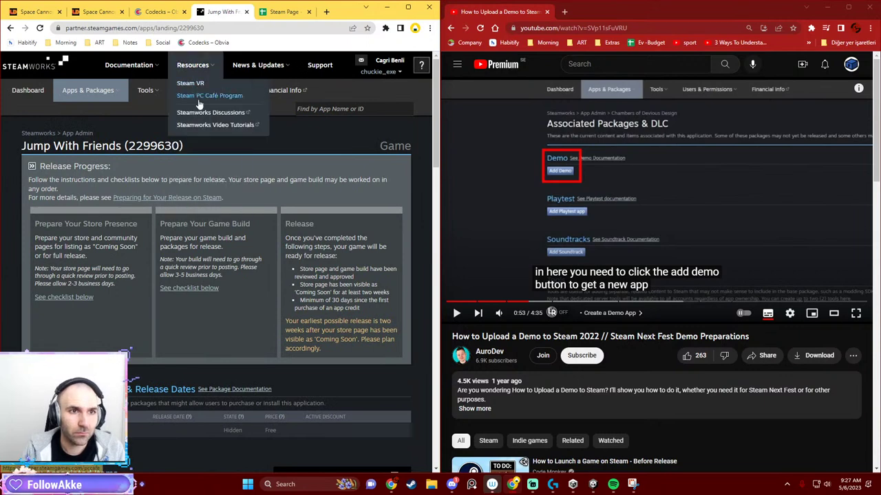
pyautogui.moveTo(148, 93)
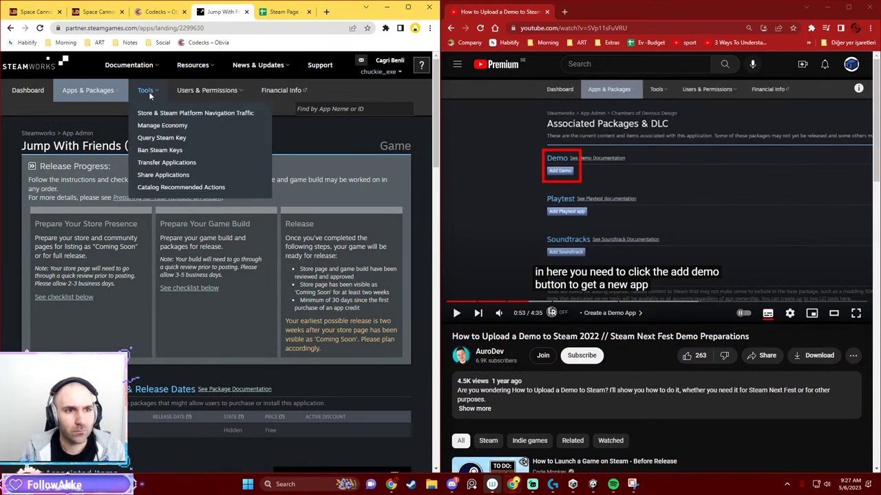
pyautogui.moveTo(187, 96)
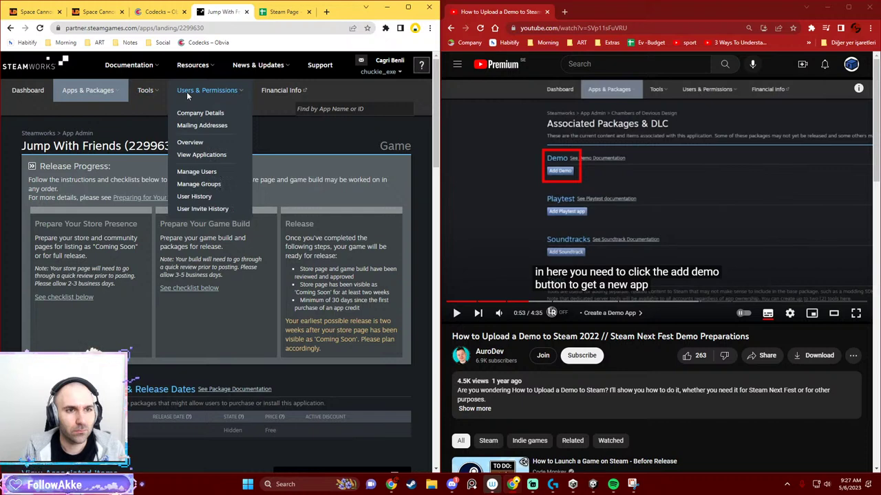
pyautogui.scroll(-2, 156, 227)
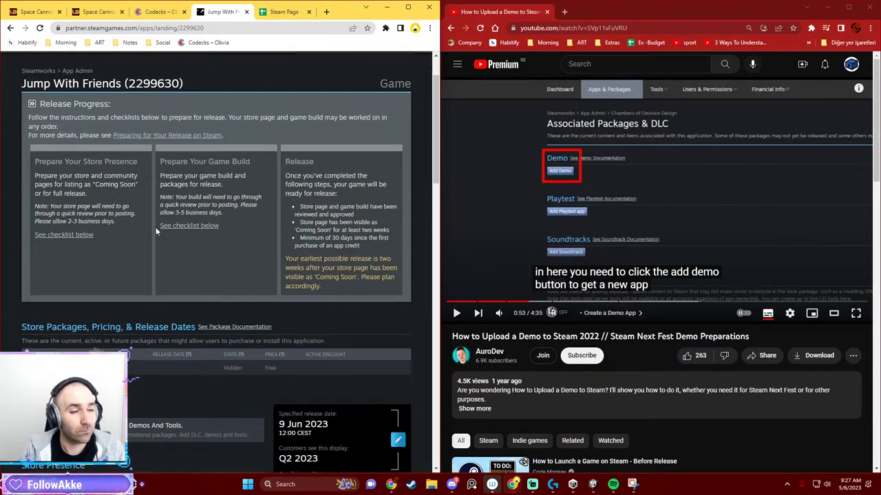
pyautogui.scroll(-2, 157, 219)
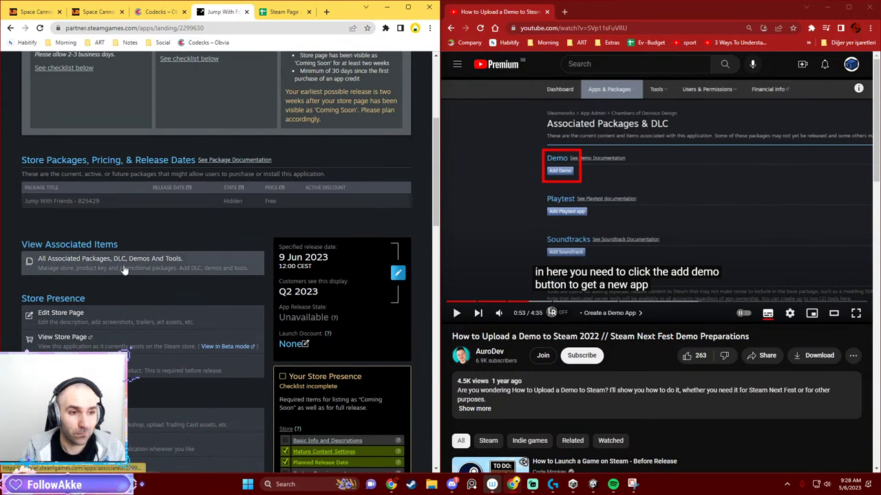
pyautogui.click(123, 260)
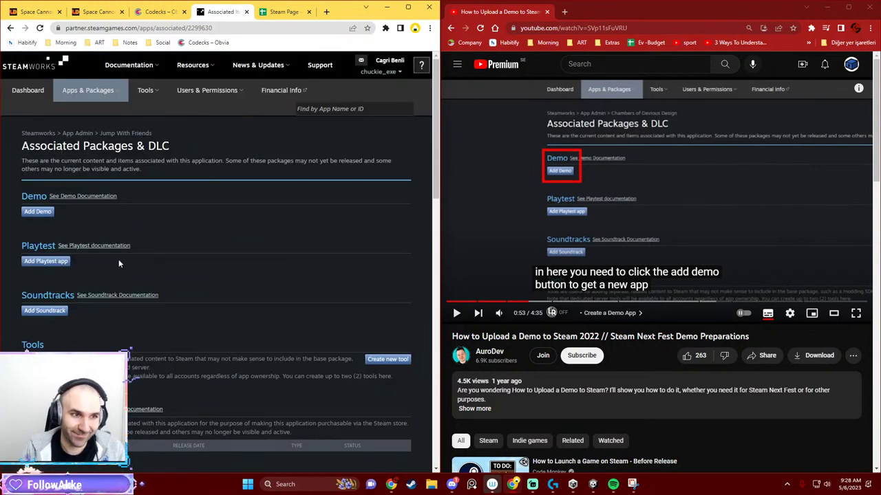
# Read the Demos documentation on creating a demo App ID in a new tab, then return to Associated Packages.
pyautogui.middleClick(61, 200)
pyautogui.click(241, 13)
pyautogui.scroll(-3, 274, 246)
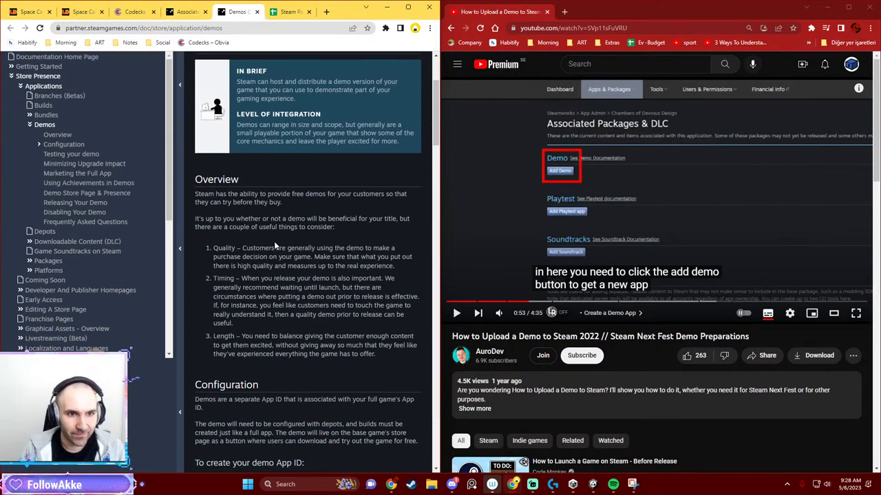
pyautogui.scroll(-2, 286, 229)
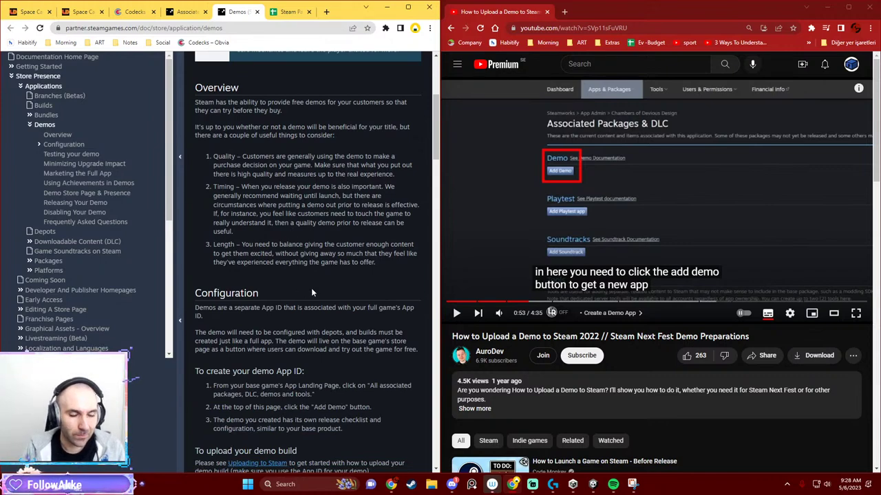
pyautogui.scroll(-2, 302, 277)
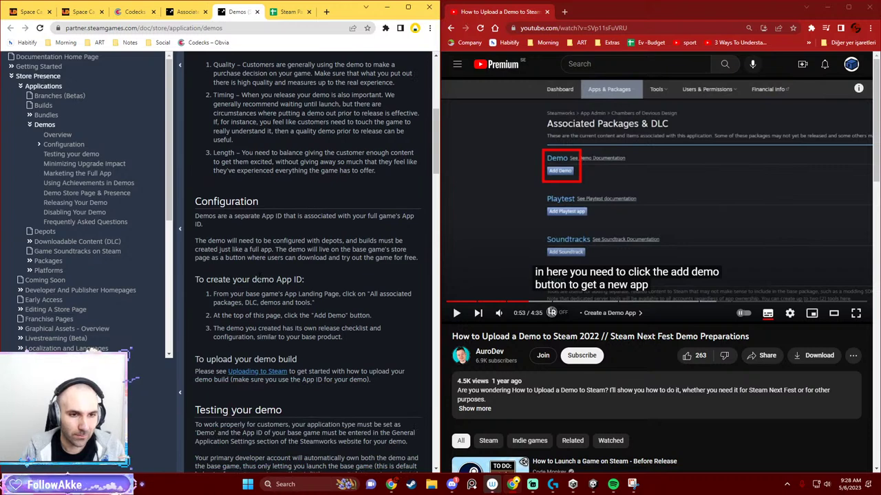
pyautogui.scroll(-1, 235, 216)
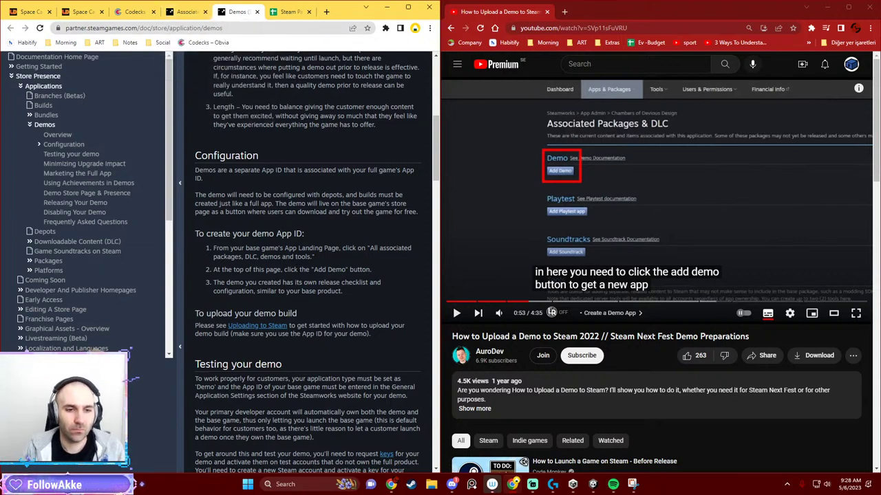
pyautogui.scroll(-2, 310, 262)
pyautogui.scroll(-1, 309, 262)
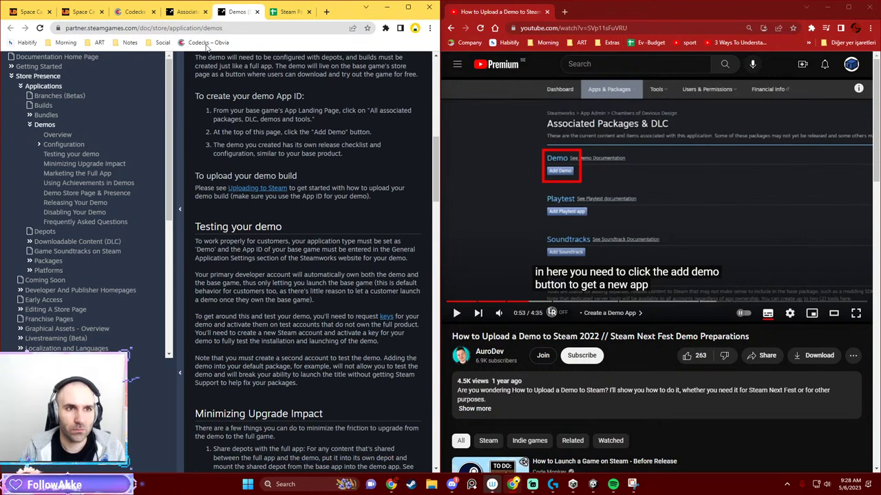
pyautogui.click(188, 12)
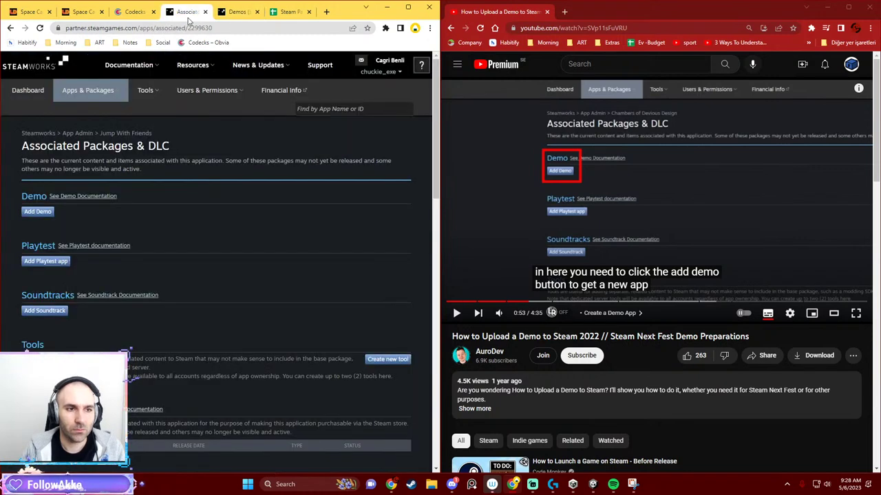
# Start creating a demo for Jump With Friends, then cancel it.
pyautogui.click(37, 212)
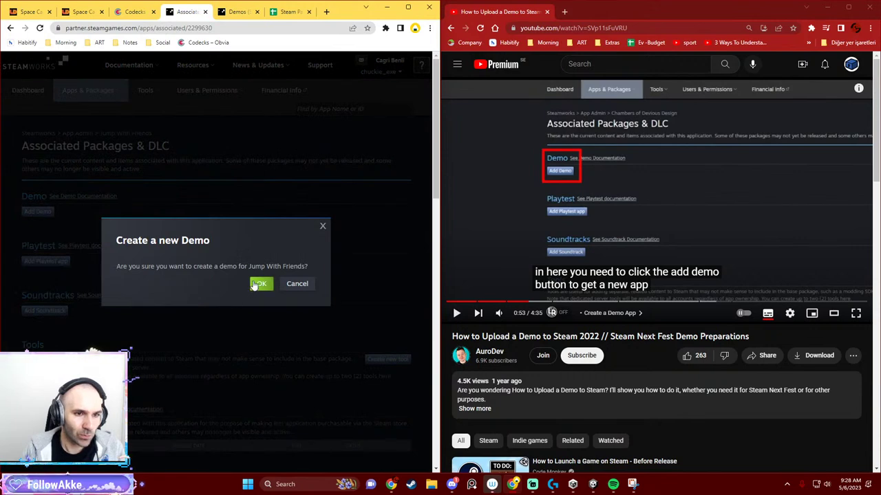
pyautogui.moveTo(254, 286); pyautogui.dragTo(255, 232)
pyautogui.click(296, 284)
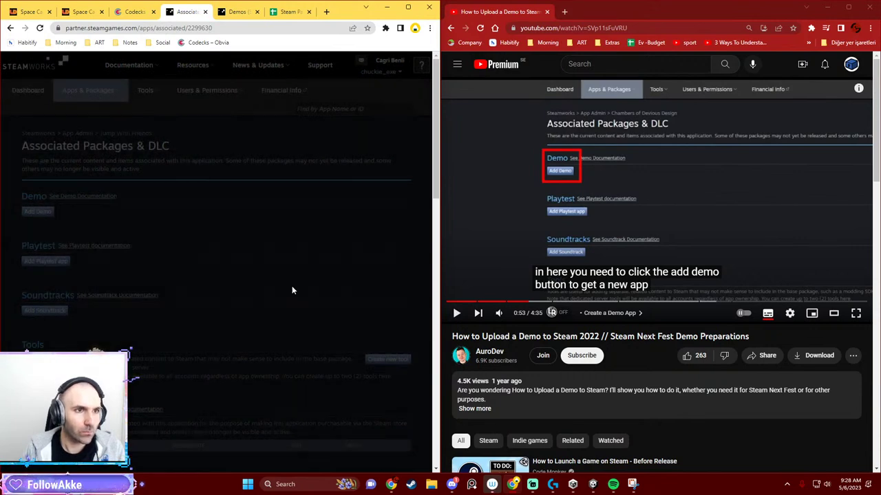
# Open Jump With Friends from Unreleased Apps on the Dashboard and scroll to its packages.
pyautogui.moveTo(79, 93)
pyautogui.click(27, 90)
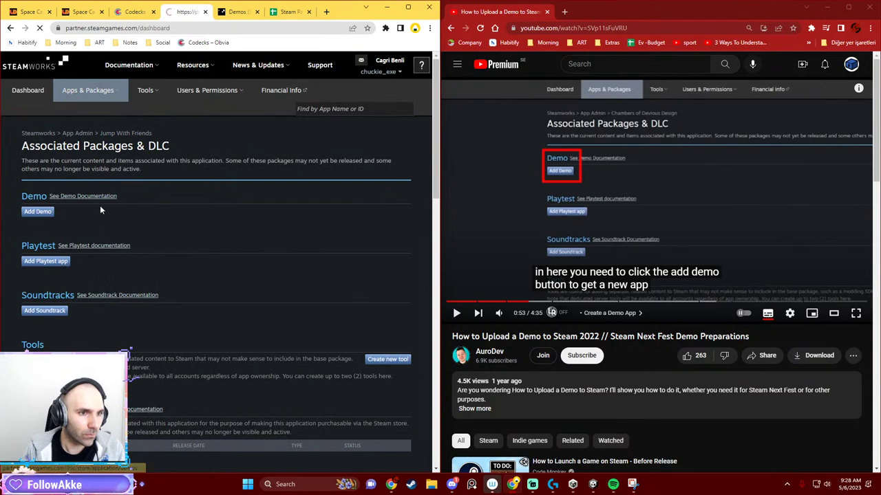
pyautogui.scroll(-3, 104, 289)
pyautogui.click(100, 304)
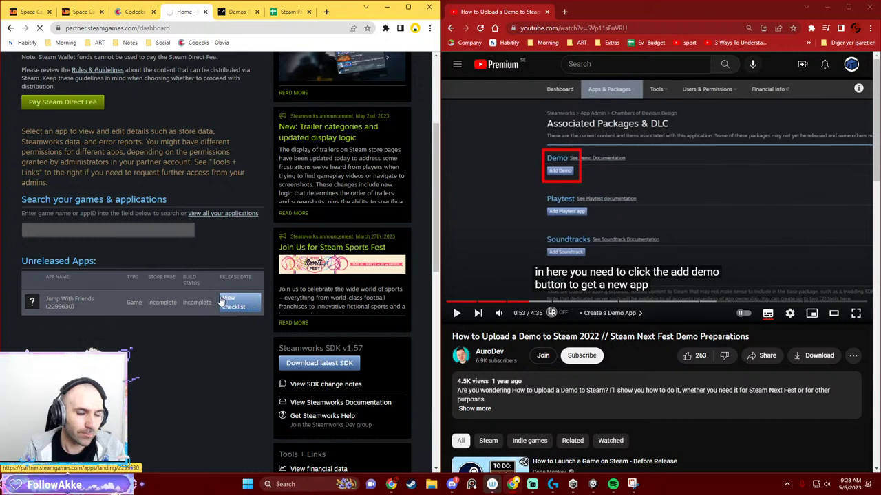
pyautogui.scroll(-3, 111, 192)
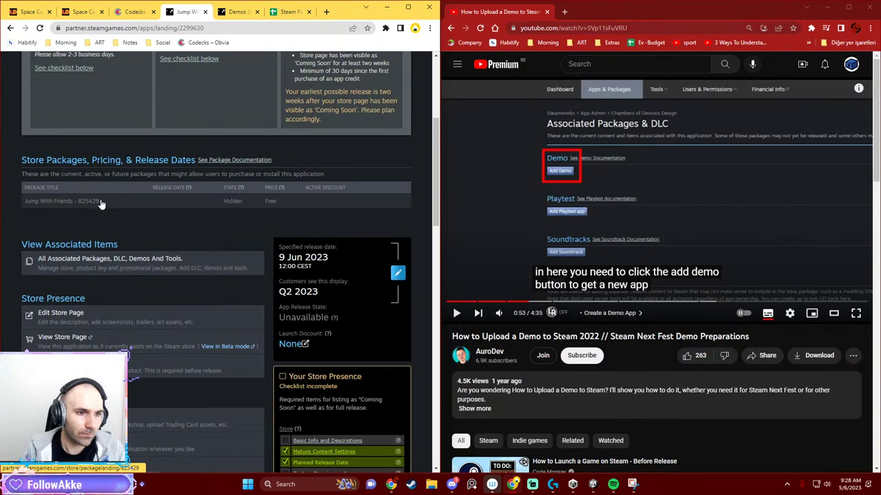
pyautogui.click(84, 314)
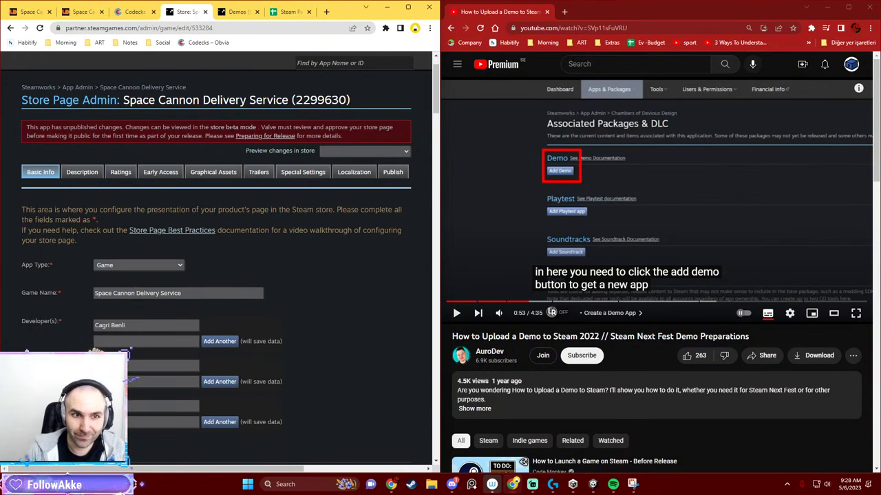
pyautogui.click(88, 173)
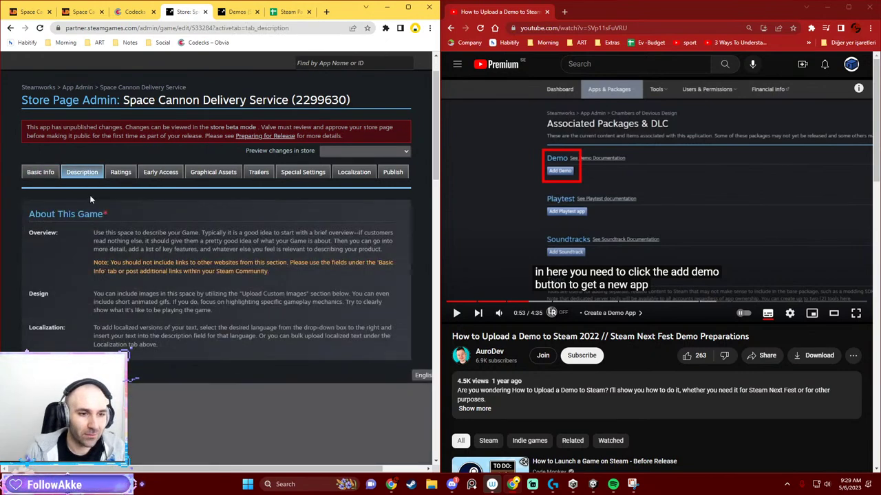
pyautogui.click(121, 172)
pyautogui.click(40, 172)
pyautogui.hotkey('ctrl', 'f')
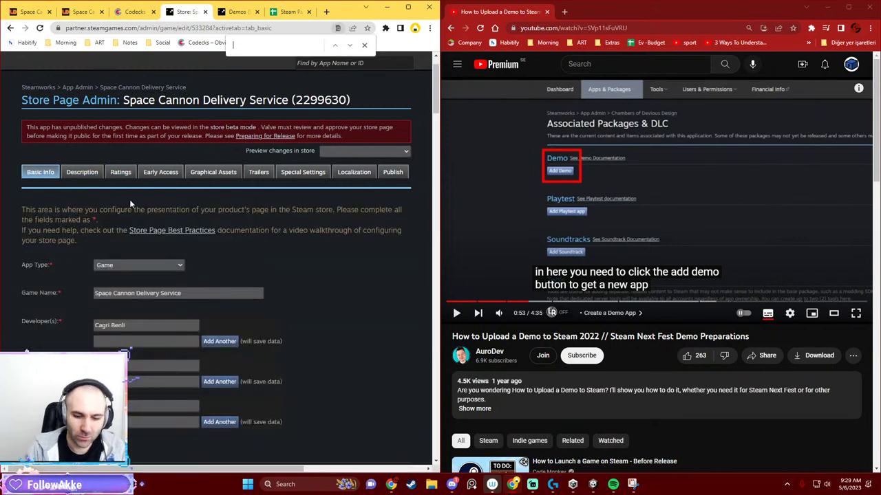
pyautogui.write('jump')
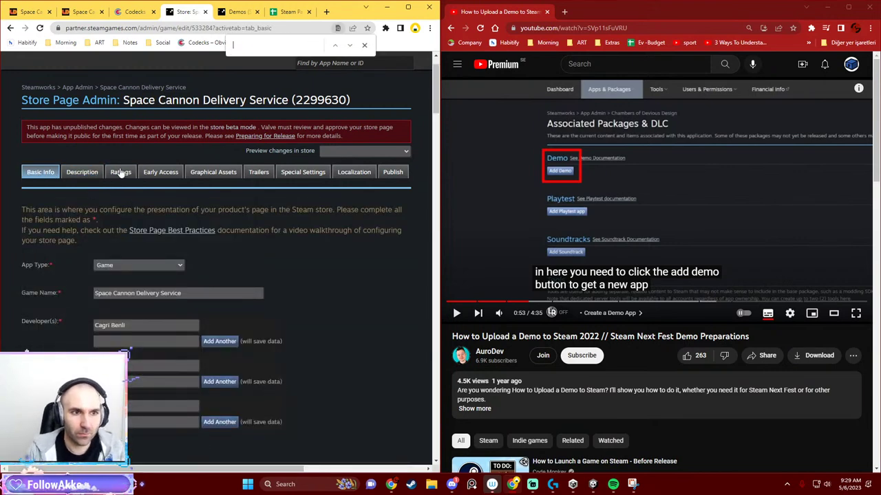
pyautogui.click(152, 176)
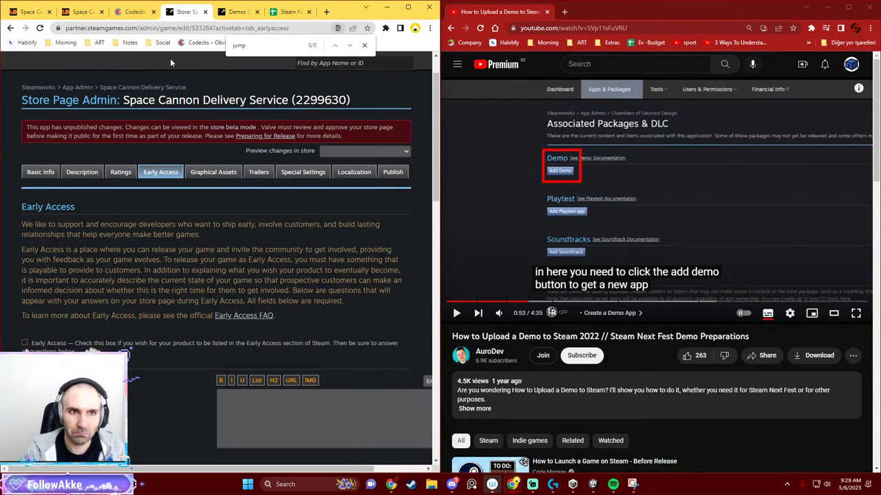
pyautogui.press('Escape')
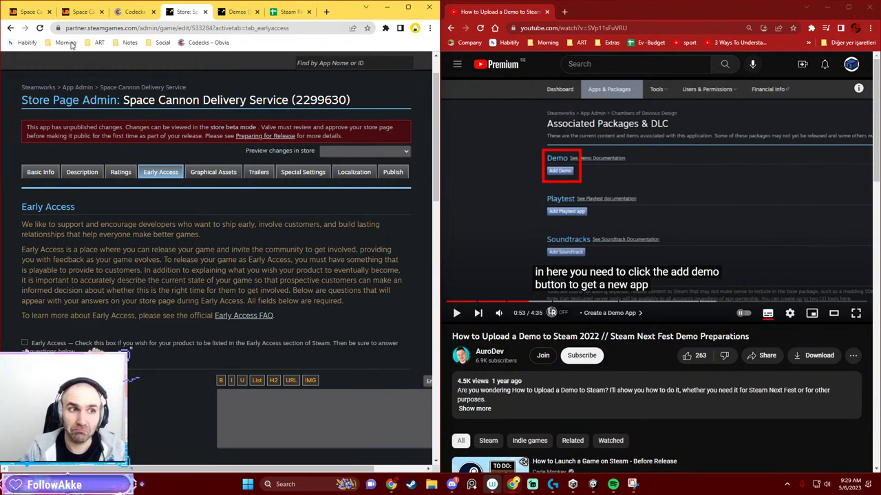
pyautogui.click(122, 93)
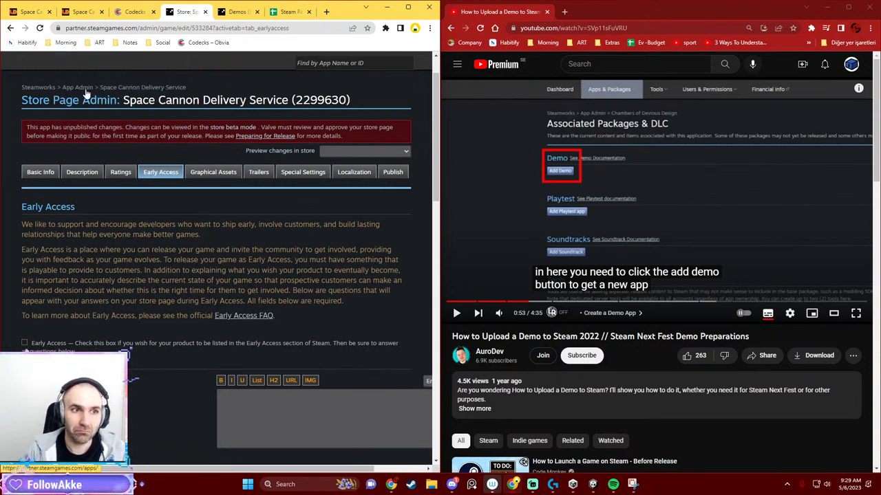
pyautogui.click(55, 211)
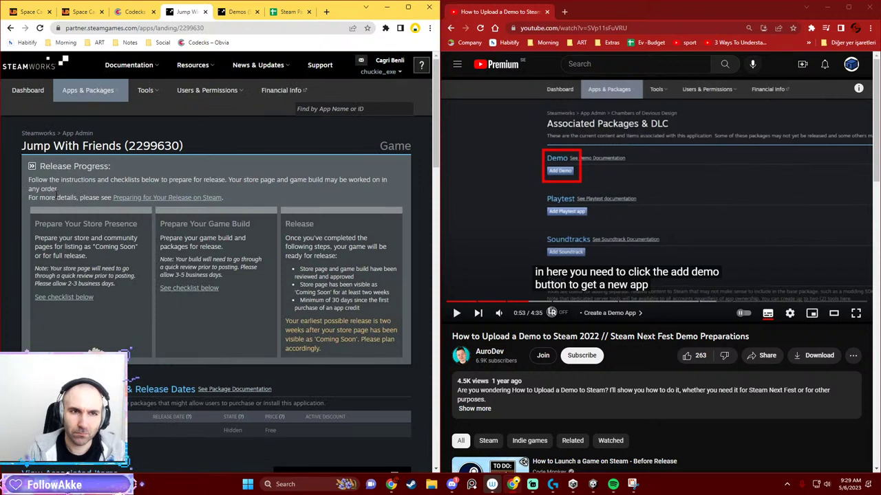
pyautogui.scroll(-2, 116, 180)
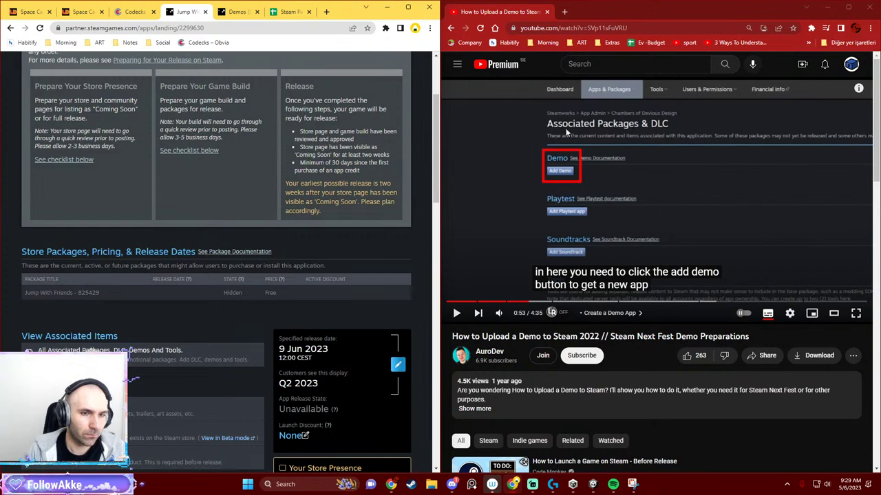
# Google 'steam change package name' in a new tab and scan the results.
pyautogui.click(554, 21)
pyautogui.click(564, 12)
pyautogui.write('steam ')
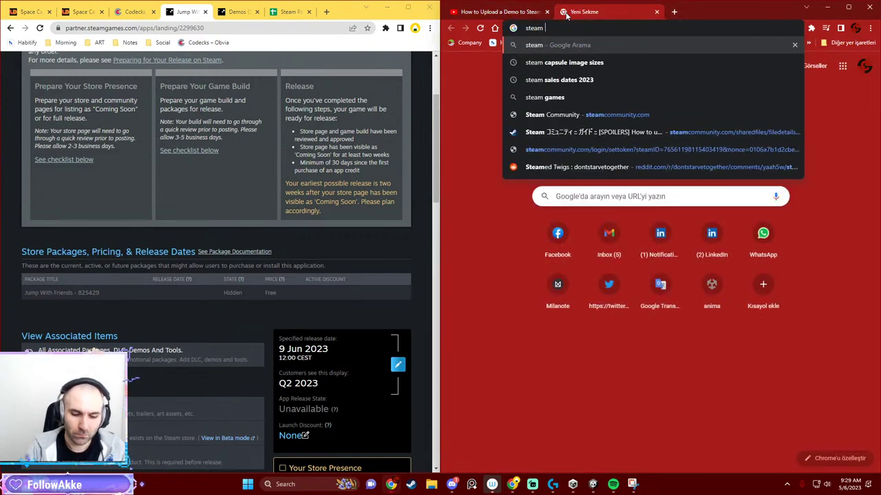
pyautogui.write('change package')
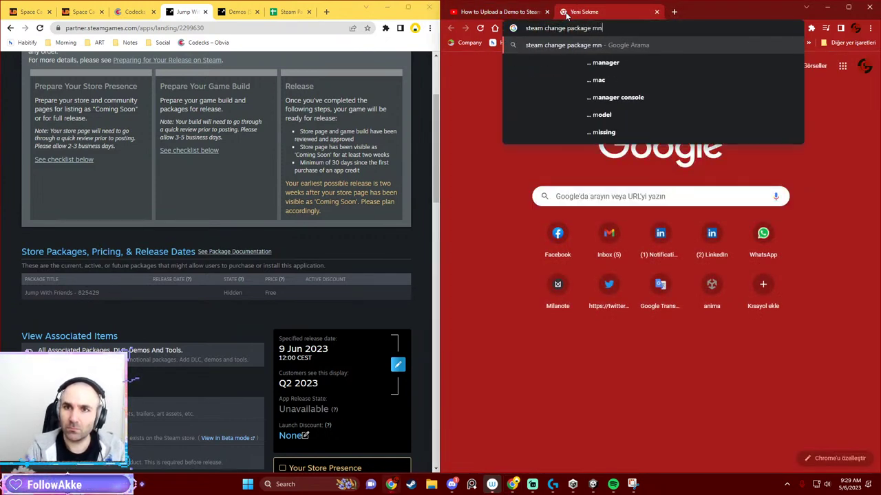
pyautogui.write(' mname&oq=steam+change+package...')
pyautogui.press('Return')
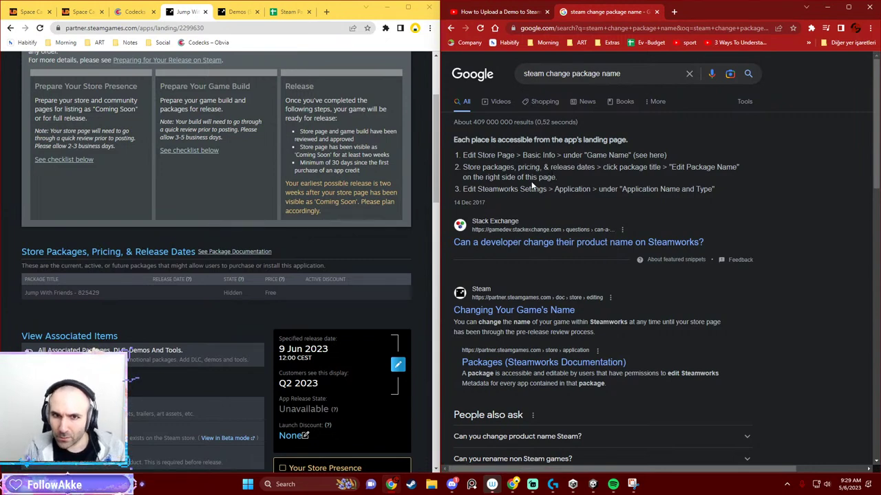
pyautogui.scroll(-3, 176, 264)
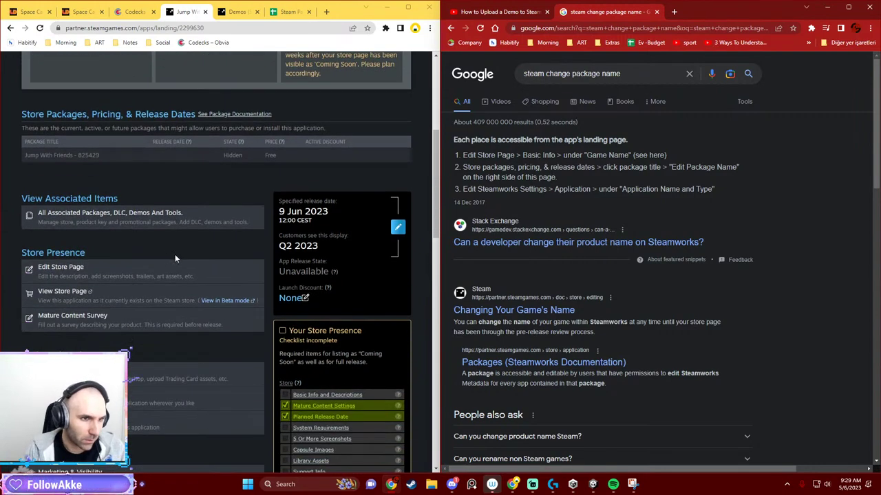
pyautogui.scroll(-2, 174, 255)
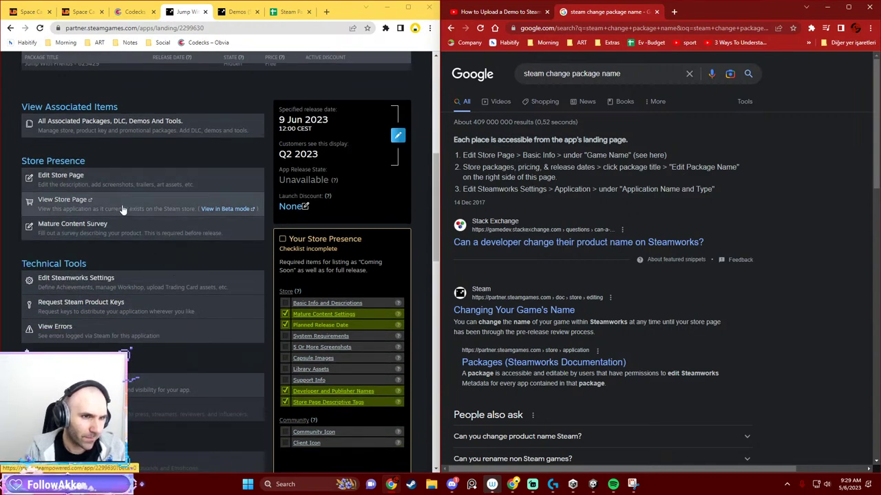
pyautogui.scroll(-2, 121, 211)
pyautogui.scroll(-1, 120, 216)
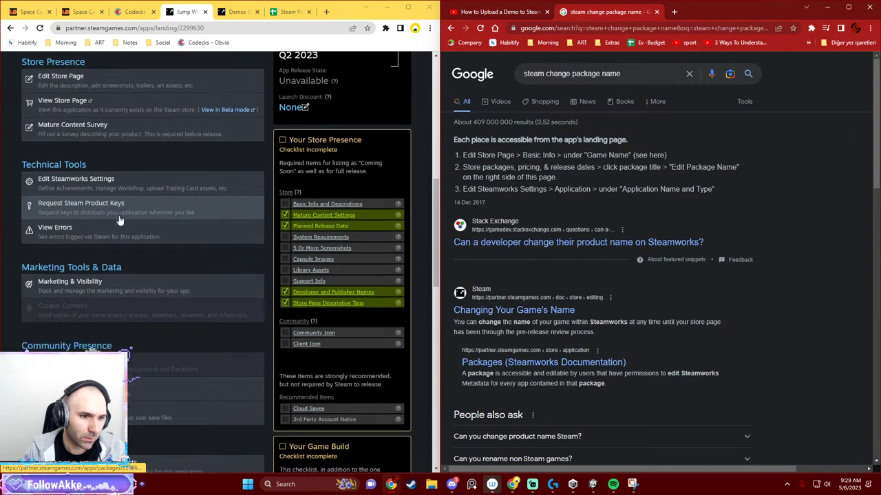
pyautogui.scroll(-1, 120, 217)
pyautogui.scroll(-2, 120, 220)
pyautogui.scroll(5, 121, 239)
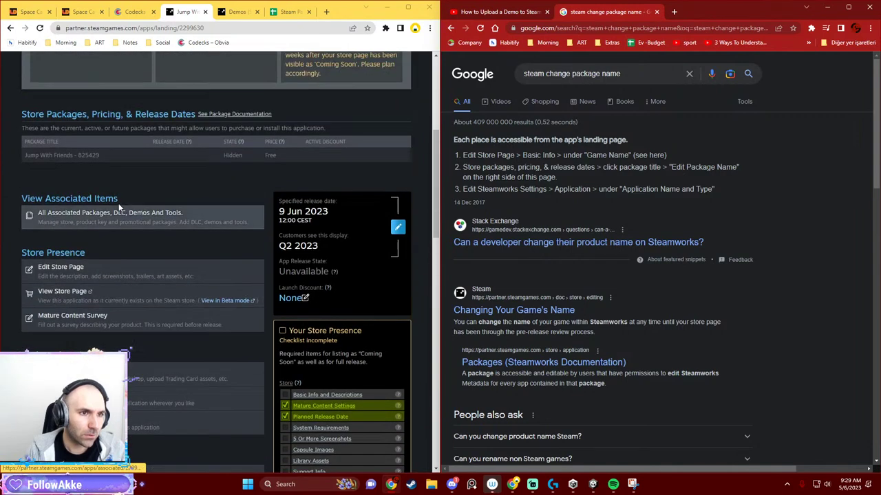
# Check the associated packages, then search the store page editor for 'package'.
pyautogui.click(98, 215)
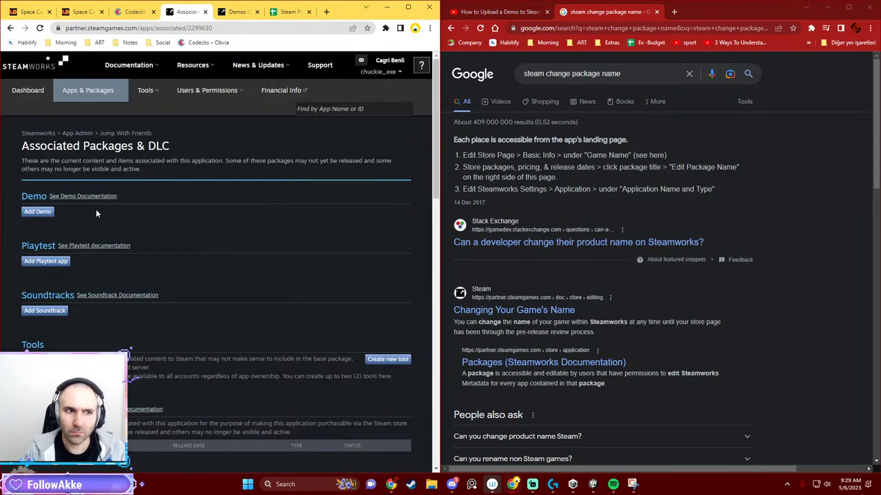
pyautogui.click(11, 28)
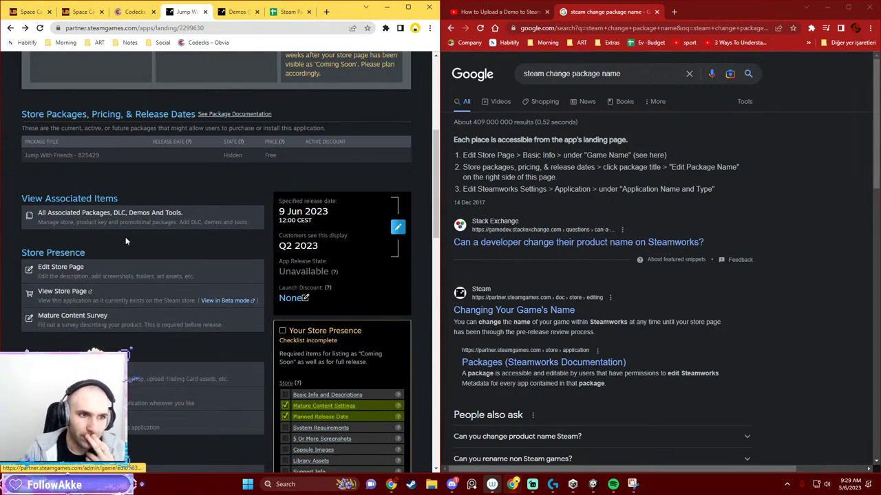
pyautogui.click(123, 275)
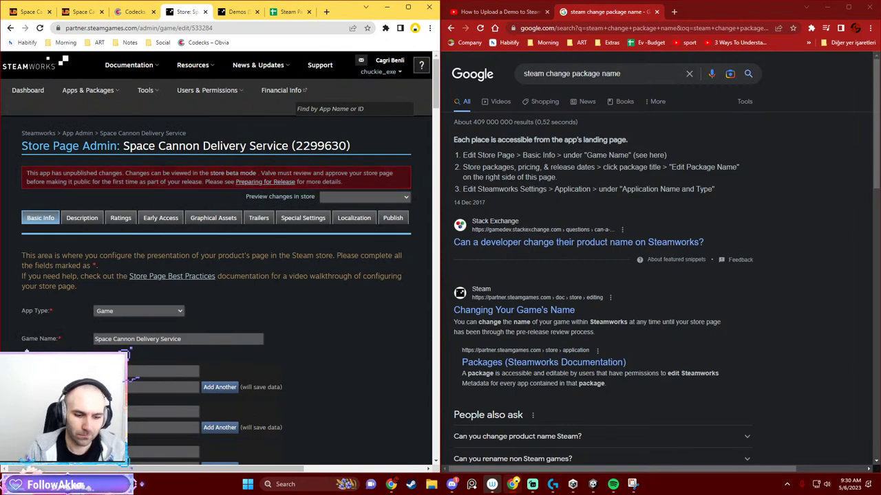
pyautogui.hotkey('ctrl', 'f')
pyautogui.write('package')
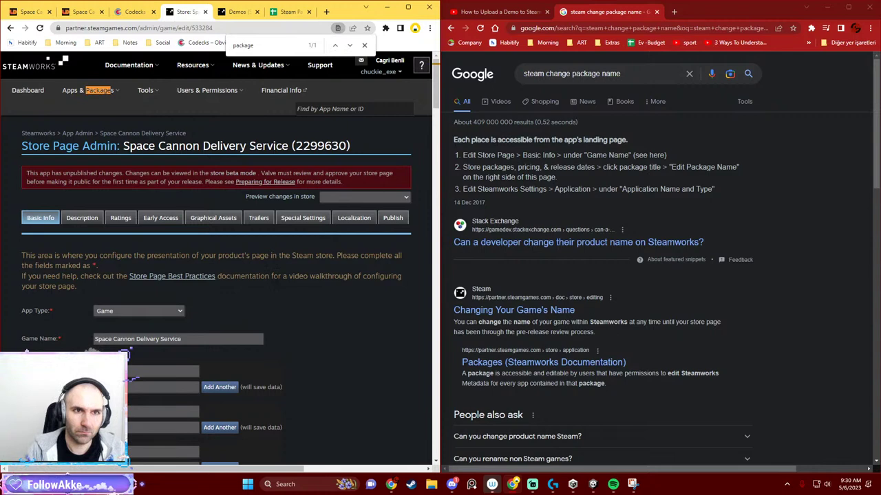
pyautogui.press('Escape')
pyautogui.moveTo(101, 92)
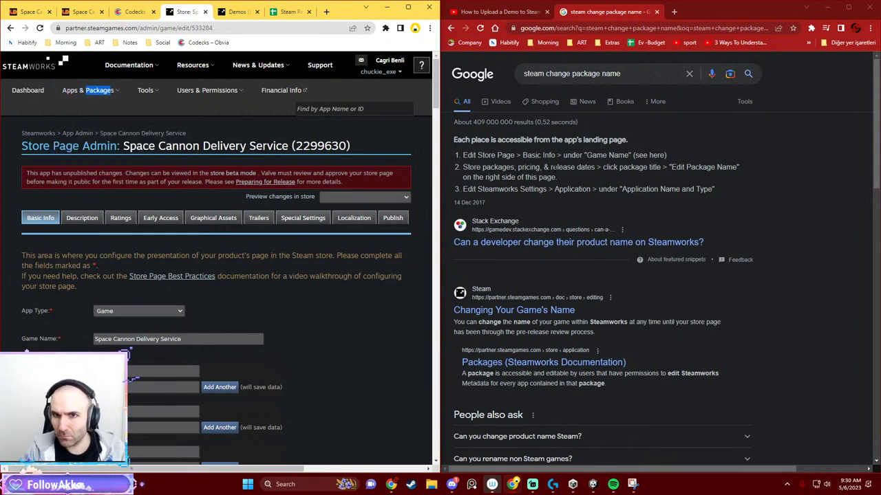
# Open and read the Stack Exchange answer on changing a product name, widening the Steamworks window.
pyautogui.click(530, 243)
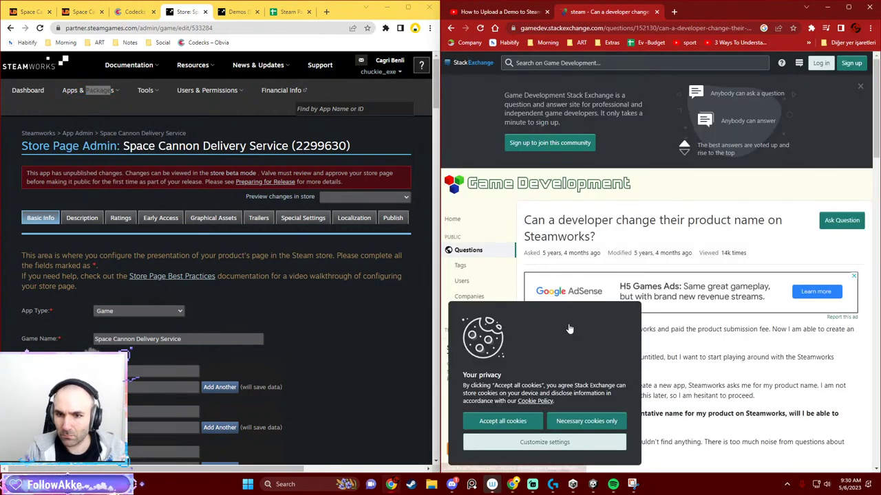
pyautogui.click(502, 421)
pyautogui.scroll(-3, 645, 326)
pyautogui.scroll(-2, 645, 327)
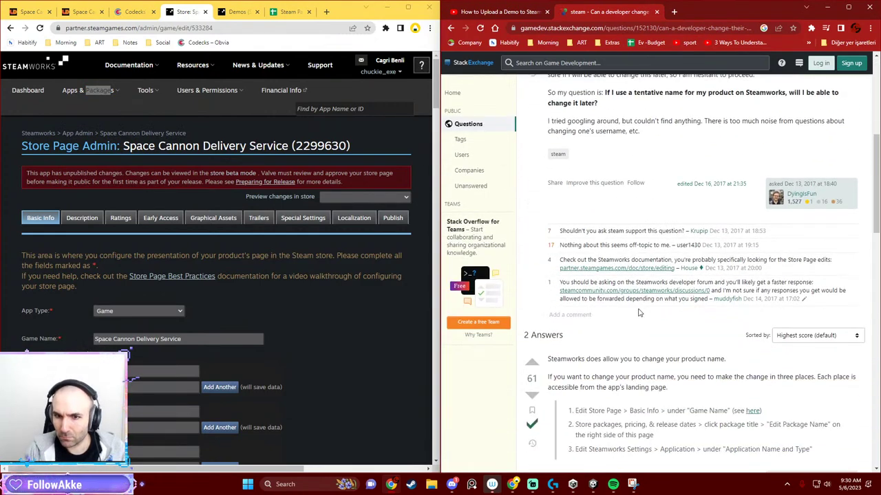
pyautogui.scroll(-1, 643, 316)
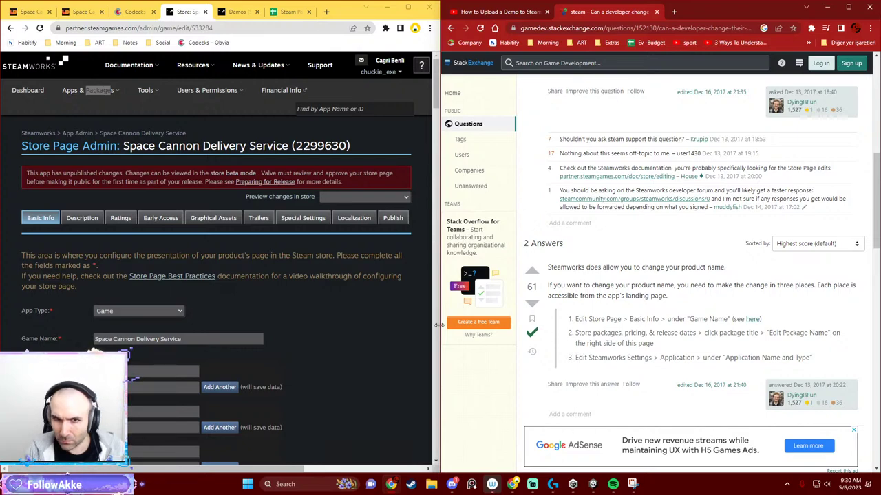
pyautogui.moveTo(440, 325); pyautogui.dragTo(566, 322)
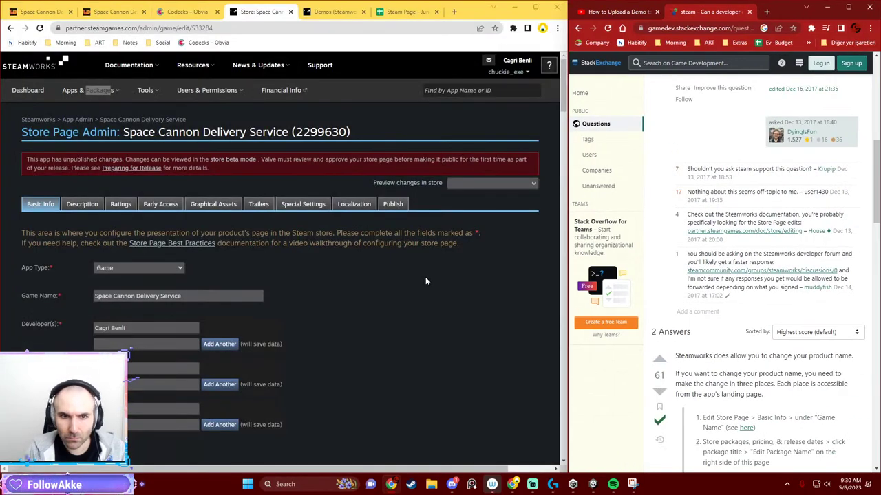
pyautogui.scroll(-3, 742, 294)
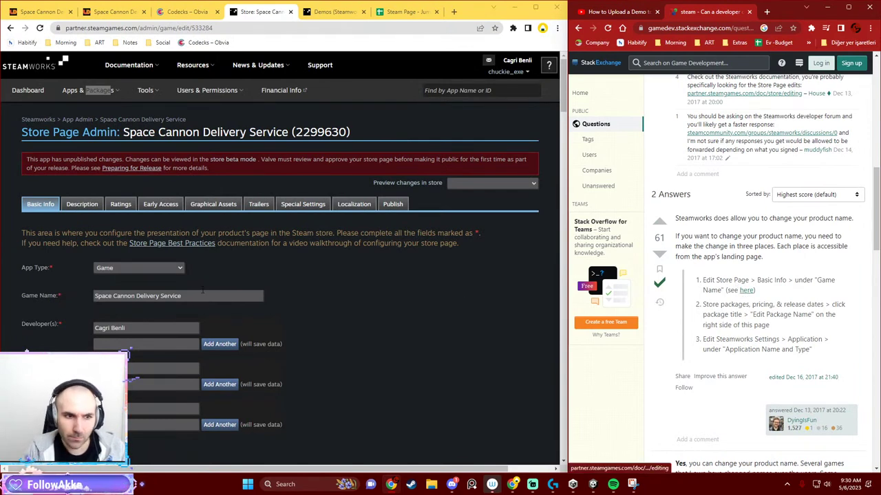
pyautogui.scroll(-1, 158, 296)
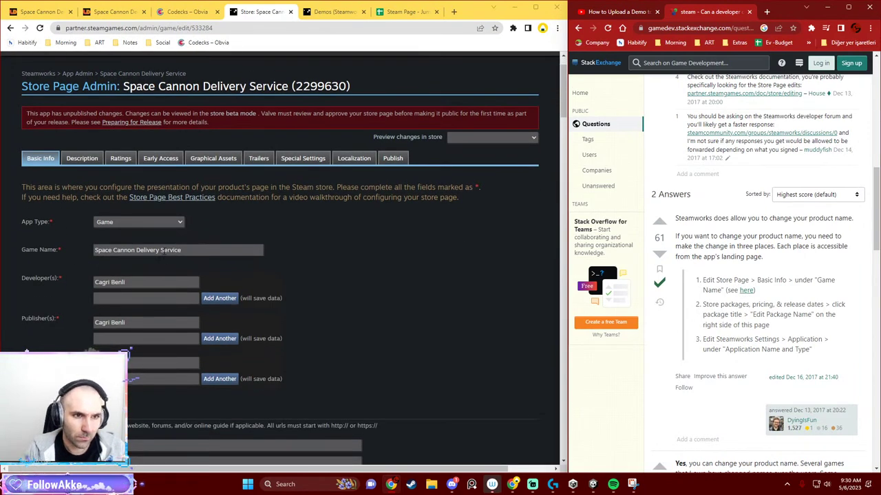
pyautogui.scroll(-3, 202, 221)
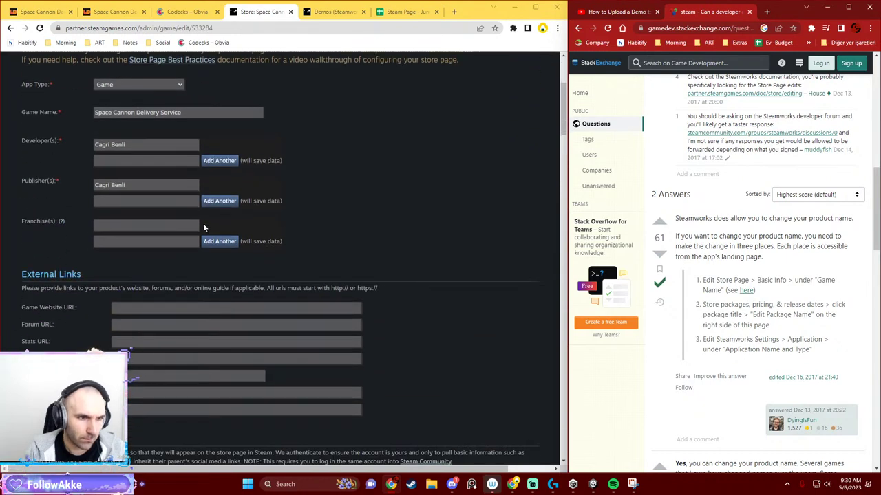
pyautogui.scroll(-2, 204, 234)
pyautogui.scroll(-6, 209, 238)
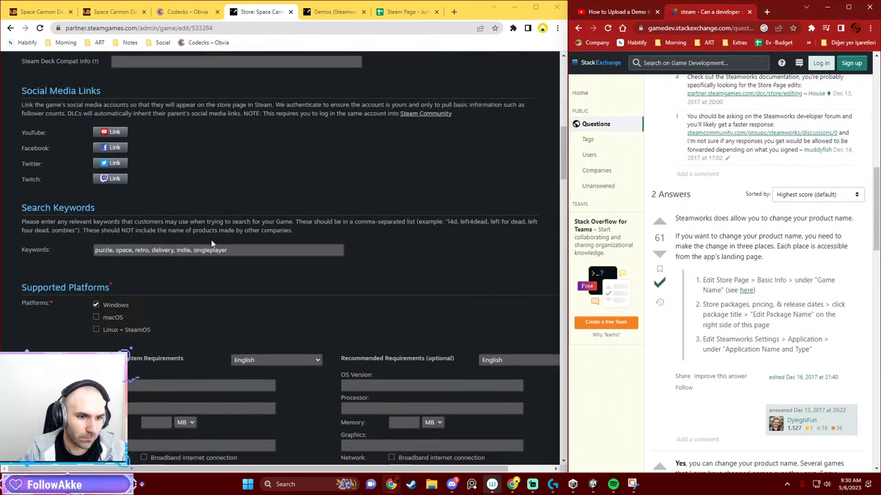
pyautogui.scroll(-2, 212, 243)
pyautogui.scroll(3, 285, 220)
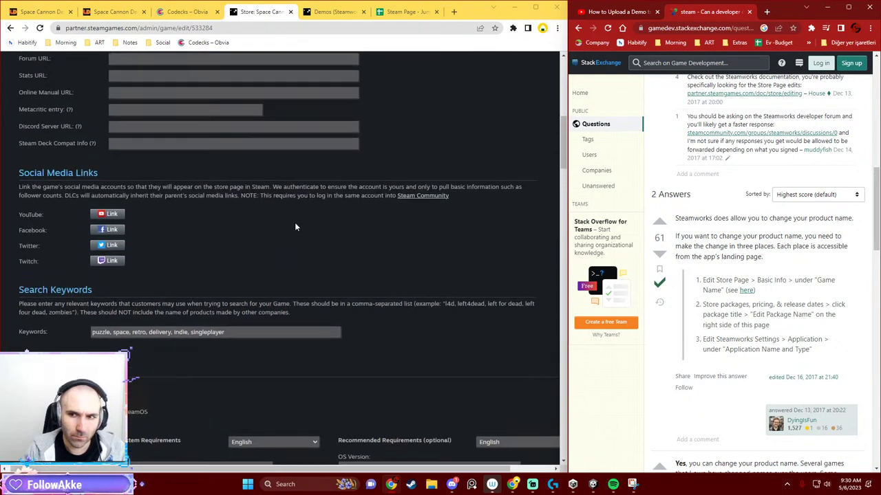
pyautogui.scroll(8, 294, 222)
# Search both the Stack Exchange answer and the Steamworks page for 'store' matches.
pyautogui.hotkey('ctrl', 'f')
pyautogui.write('store')
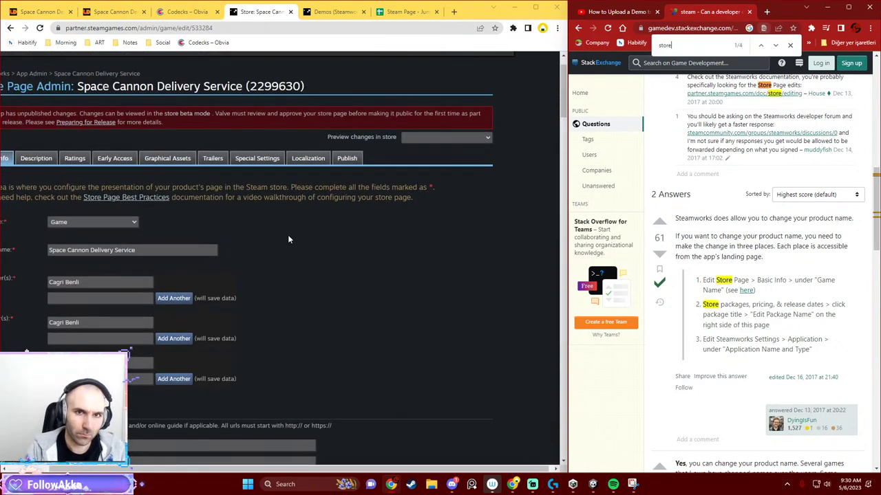
pyautogui.press('Return')
pyautogui.click(311, 249)
pyautogui.hotkey('ctrl', 'f')
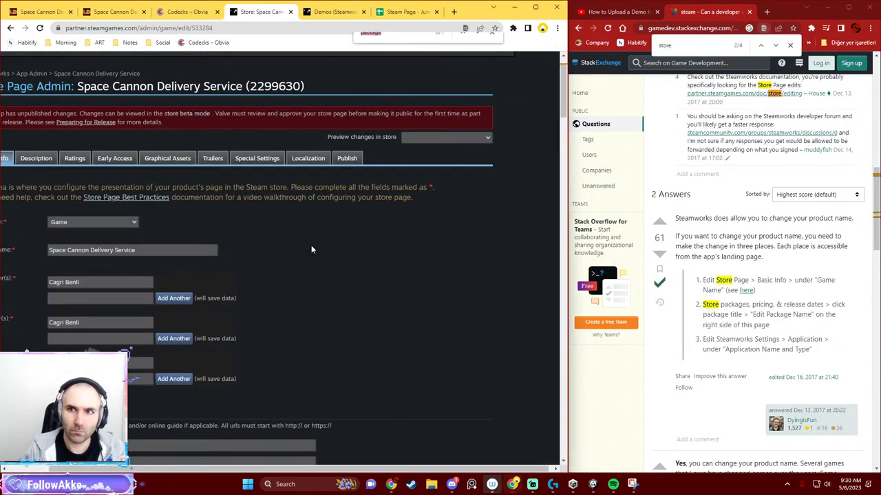
pyautogui.press('Return')
pyautogui.write('store')
pyautogui.press('Return')
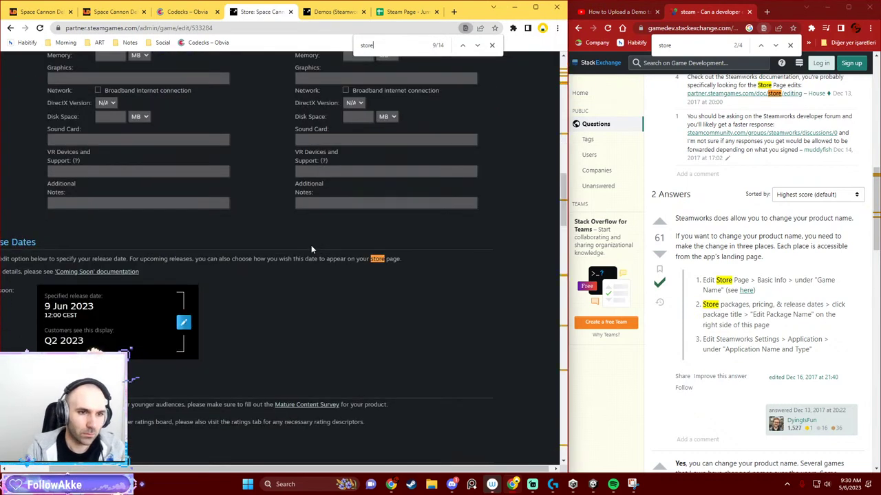
pyautogui.press('Return')
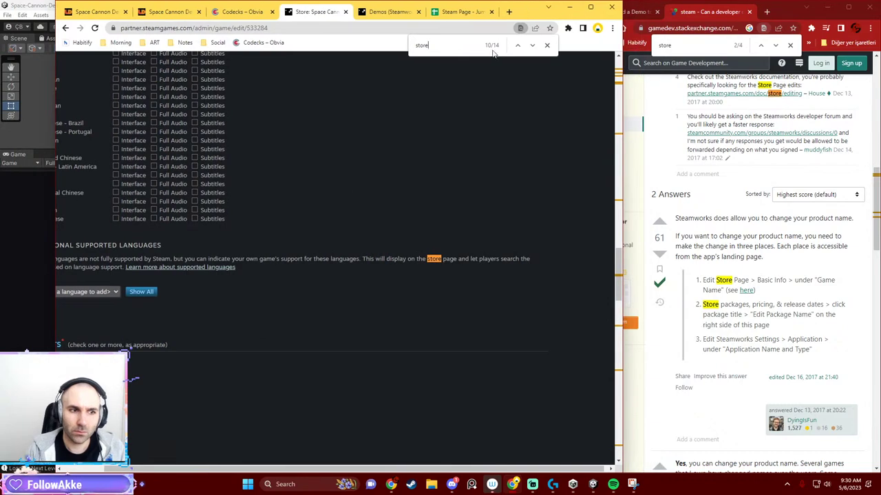
# Maximize Steamworks, cycle through 'store' matches, and open then dismiss the preview options.
pyautogui.doubleClick(547, 7)
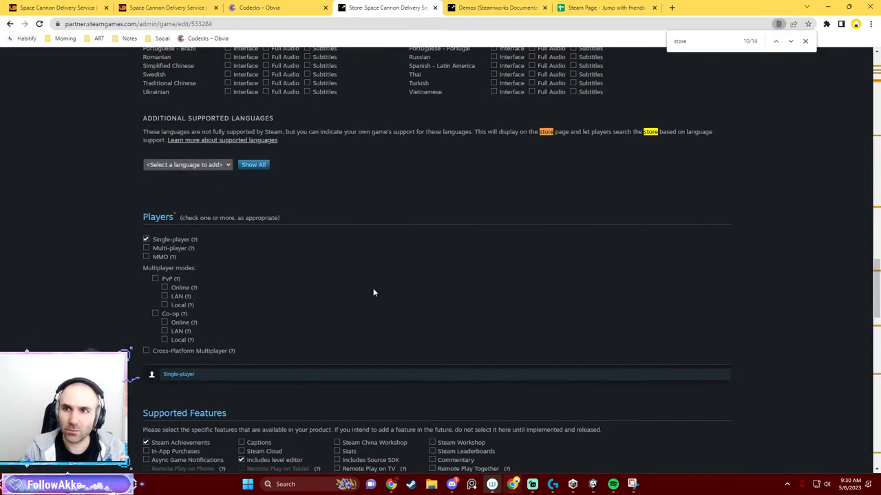
pyautogui.hotkey('ctrl', 'f')
pyautogui.press('Return')
pyautogui.press('Return')
pyautogui.press('Return')
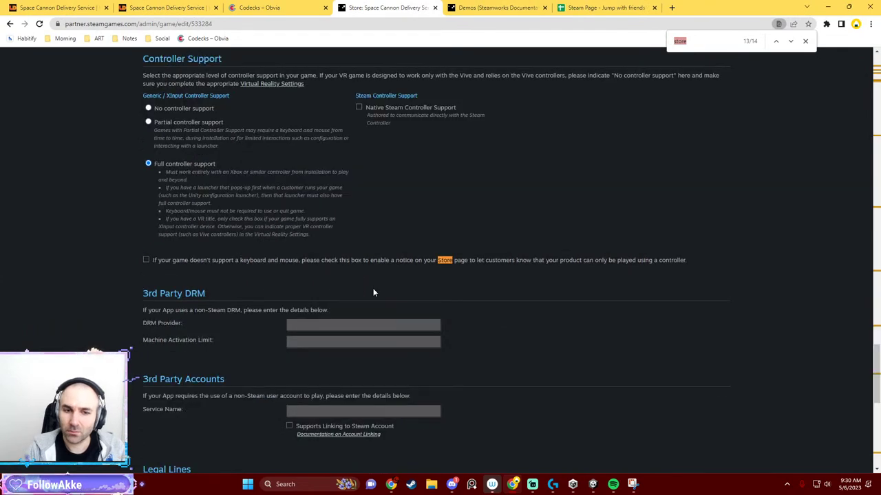
pyautogui.press('Return')
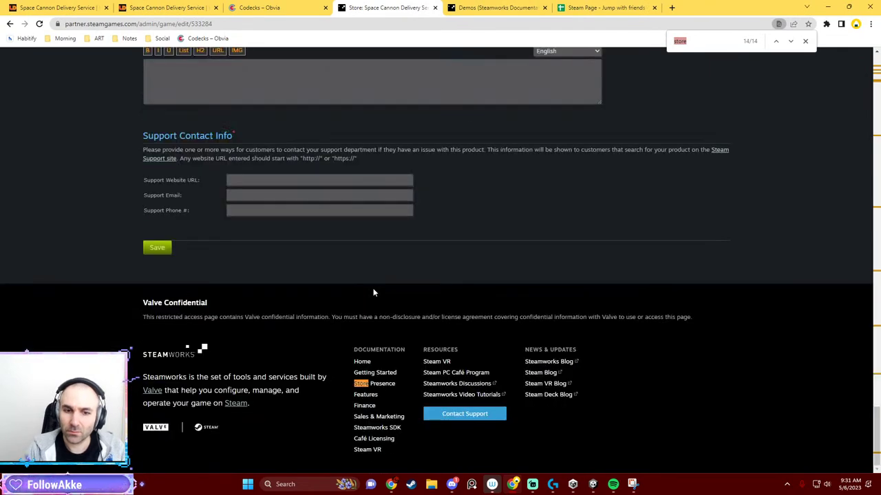
pyautogui.press('Return')
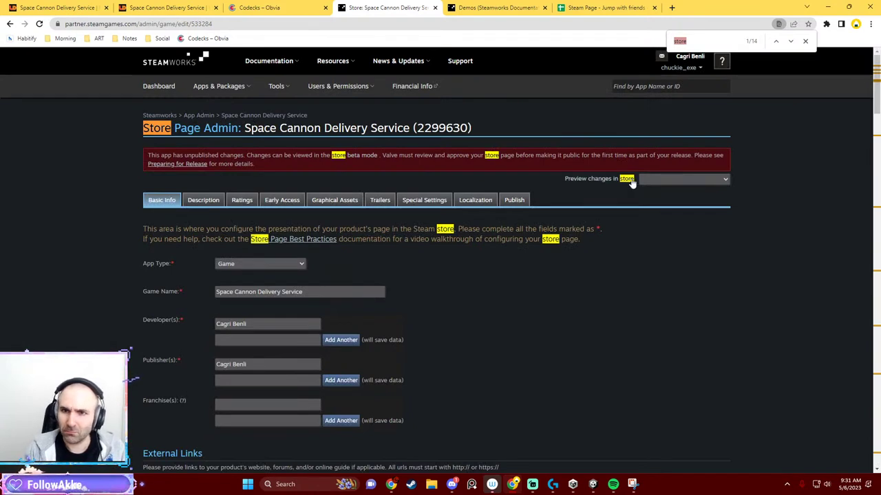
pyautogui.click(656, 180)
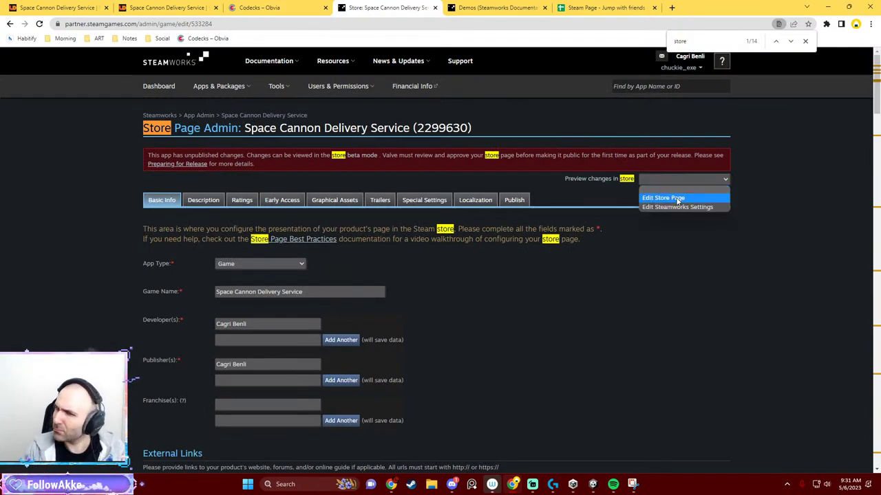
pyautogui.click(692, 277)
pyautogui.moveTo(688, 6); pyautogui.dragTo(459, 69)
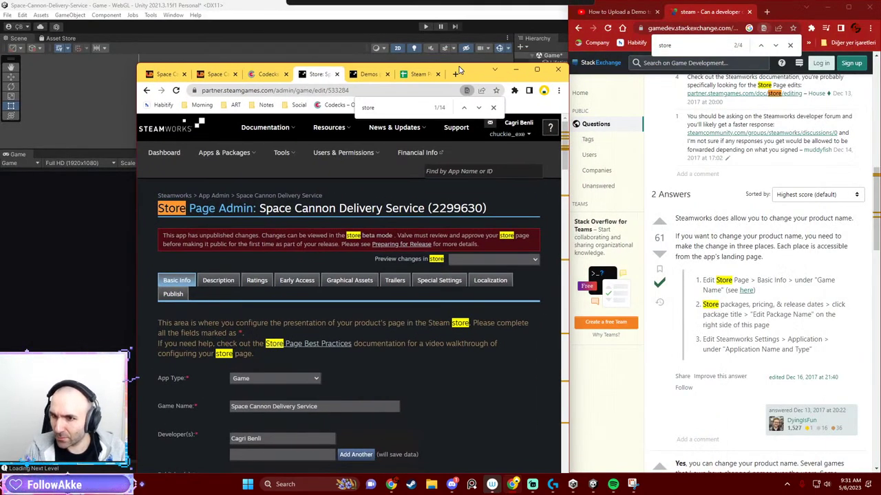
pyautogui.moveTo(459, 69); pyautogui.dragTo(475, 4)
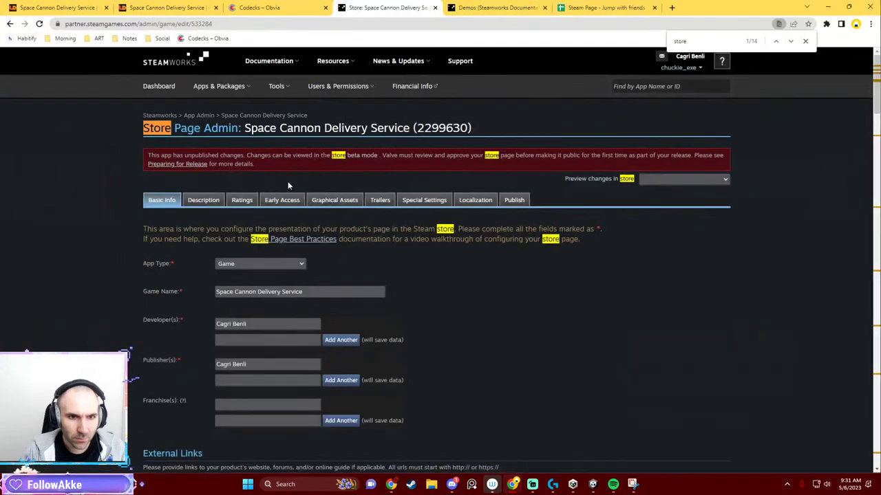
# Jump to a later 'store' match, close the search, and return to the page top.
pyautogui.scroll(-2, 327, 242)
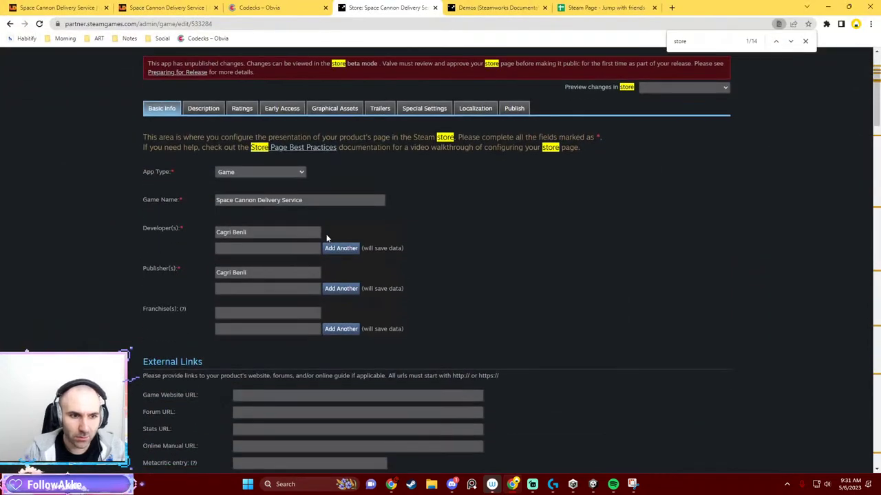
pyautogui.hotkey('ctrl', 'f')
pyautogui.press('Return')
pyautogui.press('Return')
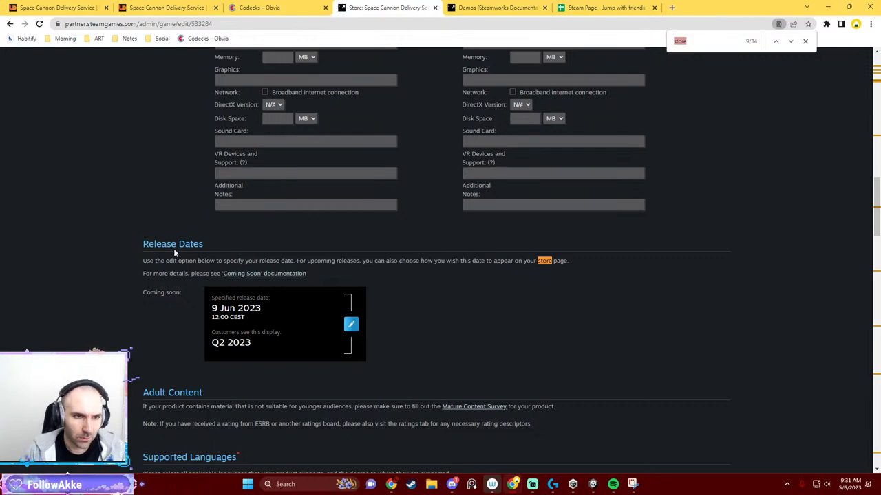
pyautogui.press('Escape')
pyautogui.scroll(3, 192, 296)
pyautogui.scroll(3, 195, 289)
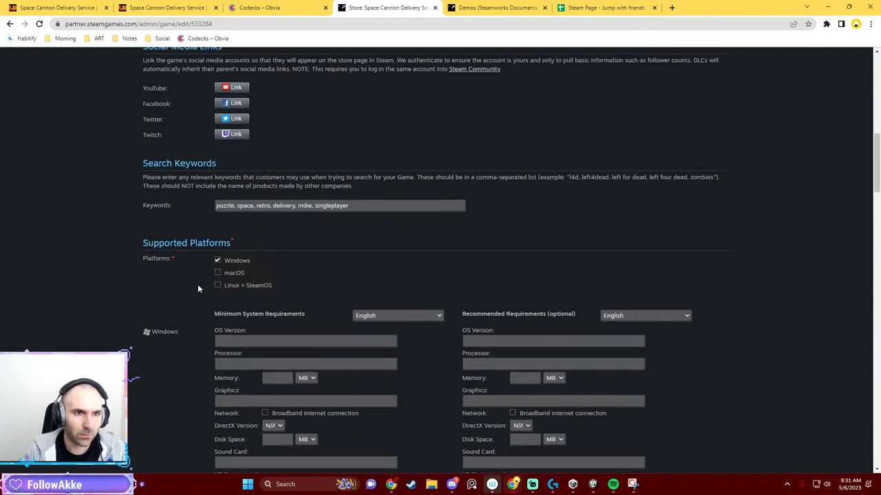
pyautogui.scroll(-4, 197, 284)
pyautogui.scroll(-3, 198, 284)
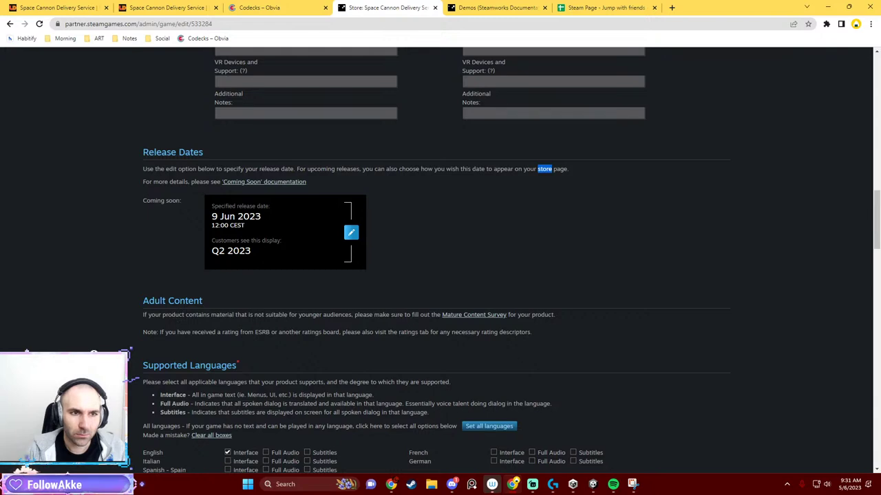
pyautogui.press('Home')
# Search the Description section for 'packages', then open the Ratings section.
pyautogui.click(207, 200)
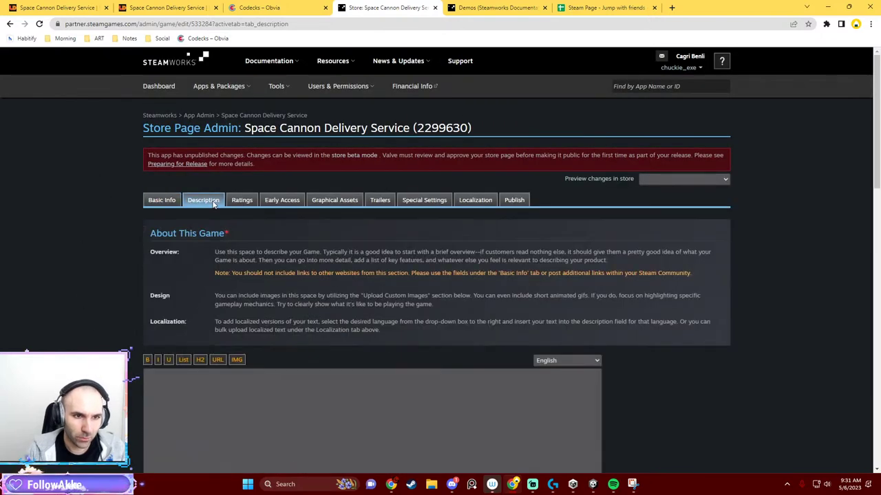
pyautogui.hotkey('ctrl', 'f')
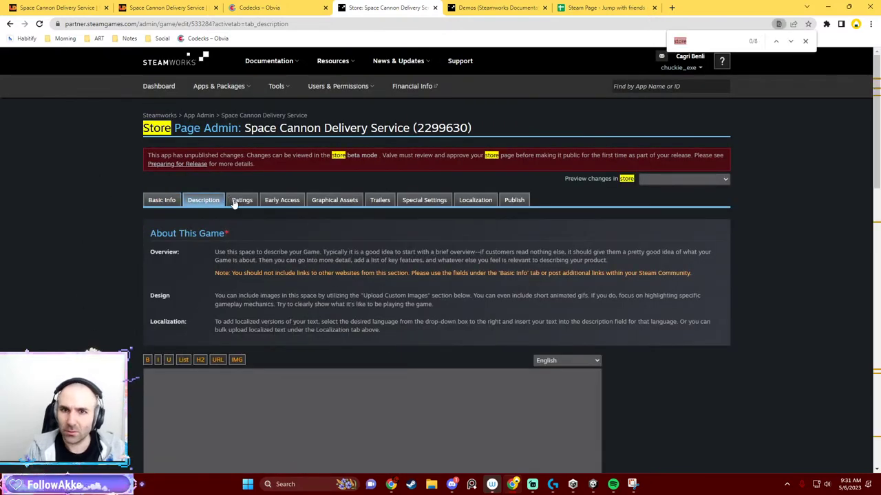
pyautogui.write('packa')
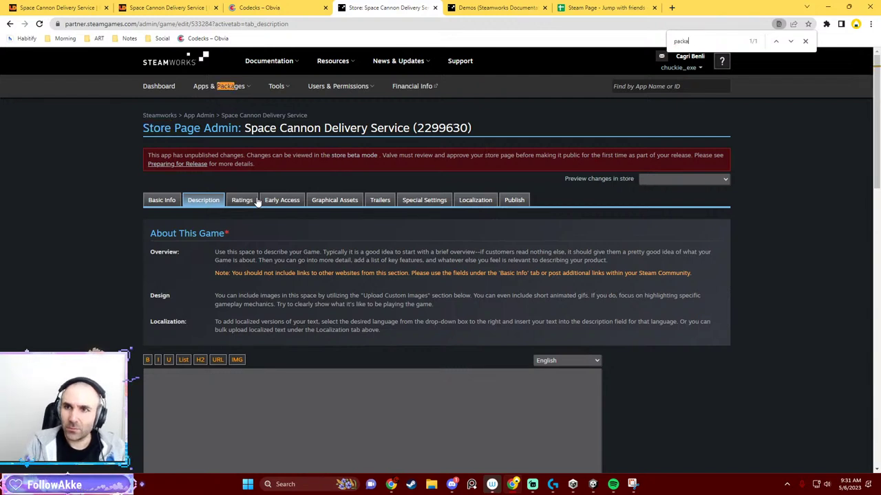
pyautogui.write('ges')
pyautogui.hotkey('ctrl', 'a')
pyautogui.press('BackSpace')
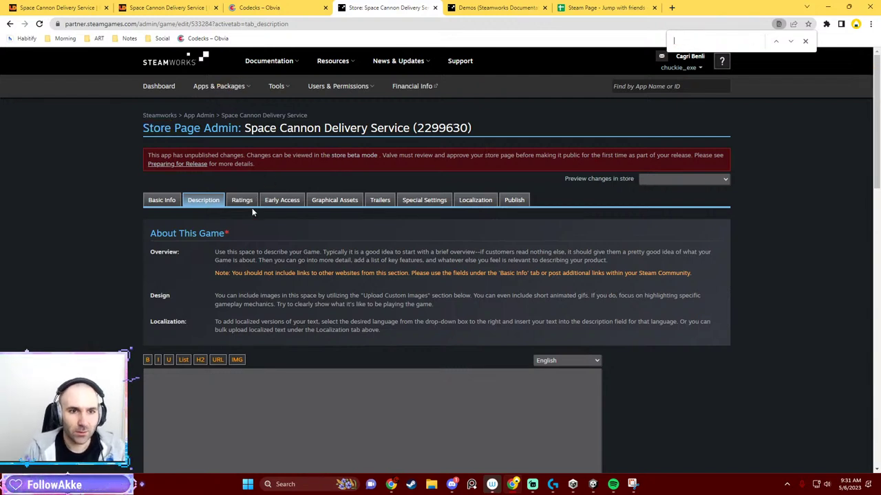
pyautogui.write('packages')
pyautogui.click(242, 200)
# Open the Package Details list and expand the Jump With Friends Developer Comp CD key package summary.
pyautogui.moveTo(225, 91)
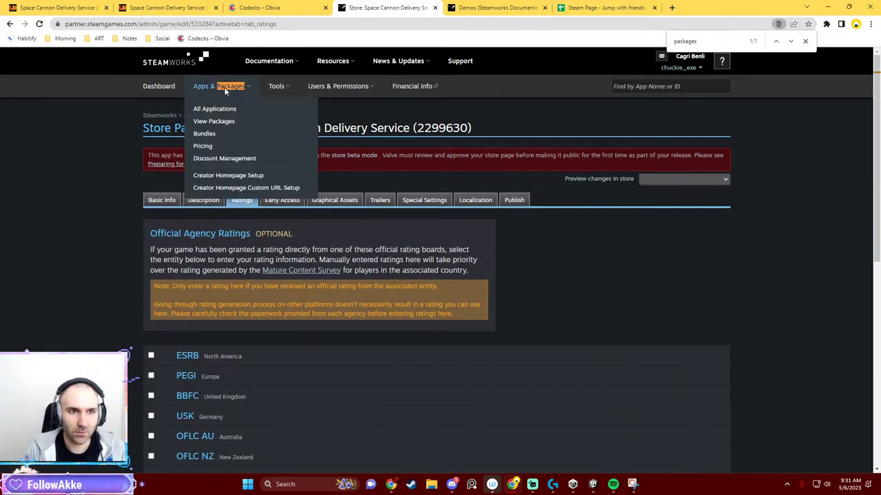
pyautogui.click(229, 121)
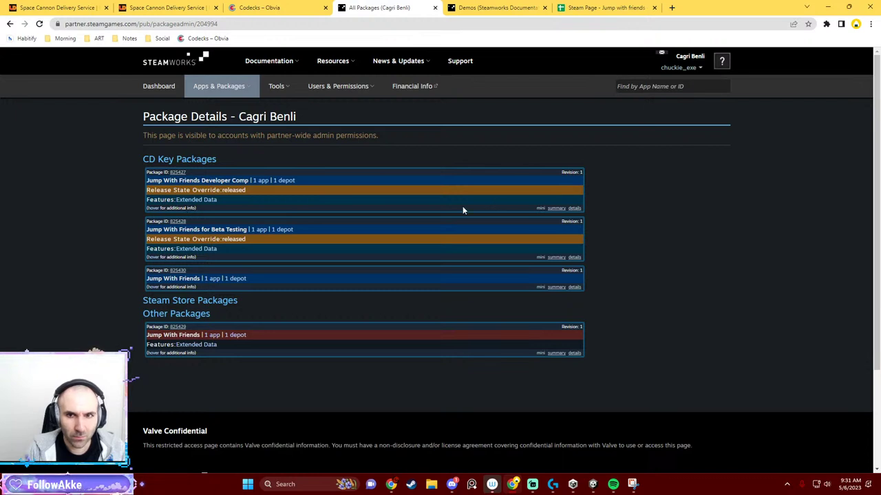
pyautogui.click(560, 209)
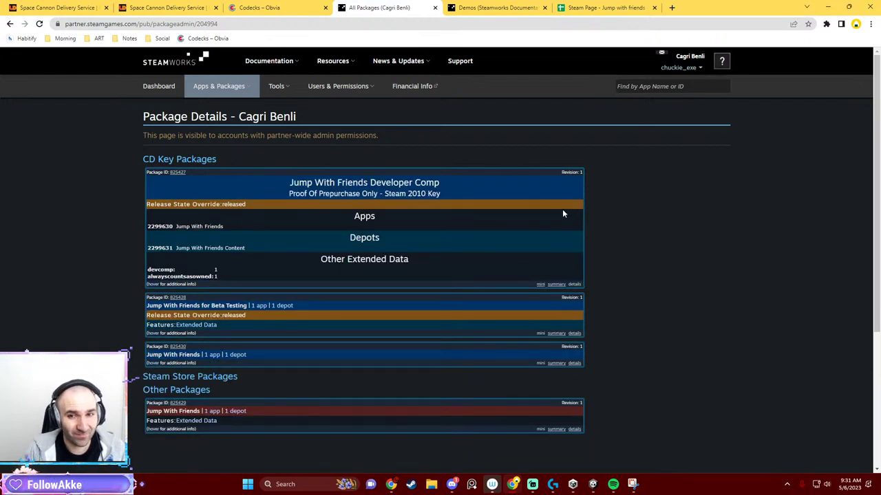
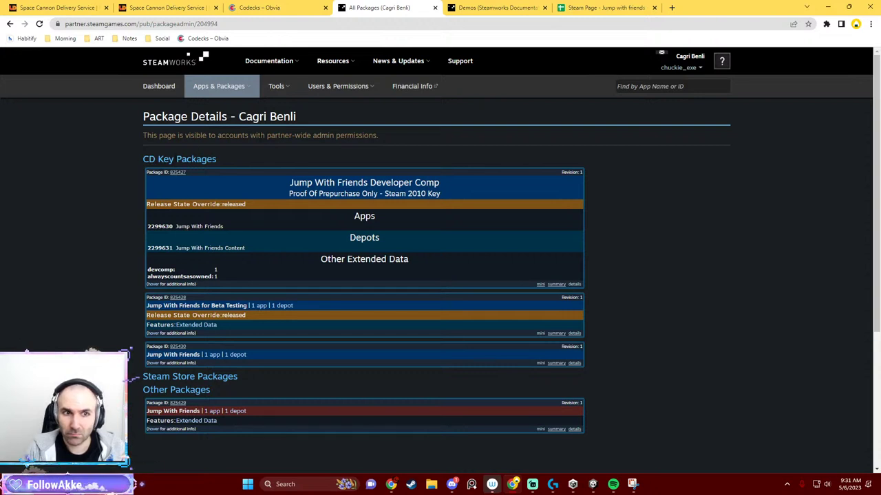
# Detach the Steam Page spreadsheet into its own window and highlight 'Store packages, pricing, & release dates' in the Stack Exchange answer.
pyautogui.click(596, 8)
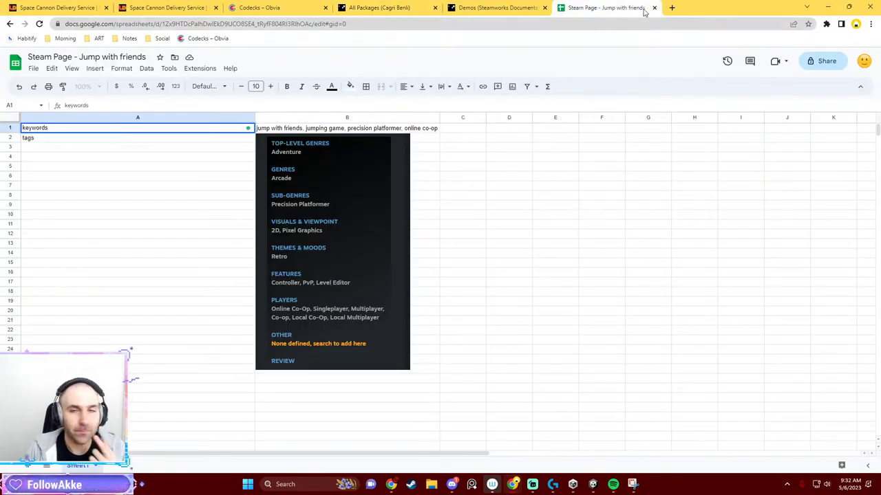
pyautogui.moveTo(596, 8)
pyautogui.mouseDown()
pyautogui.moveTo(127, 97)
pyautogui.moveTo(251, 72)
pyautogui.mouseUp()
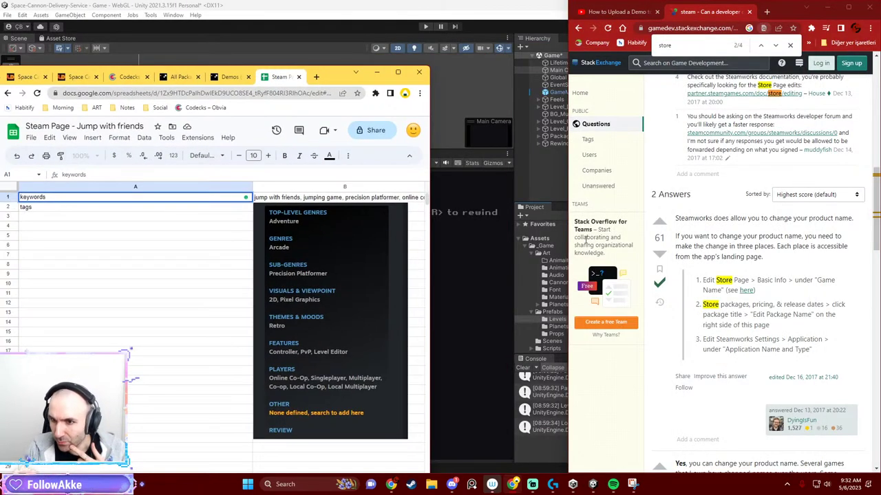
pyautogui.scroll(-1, 743, 314)
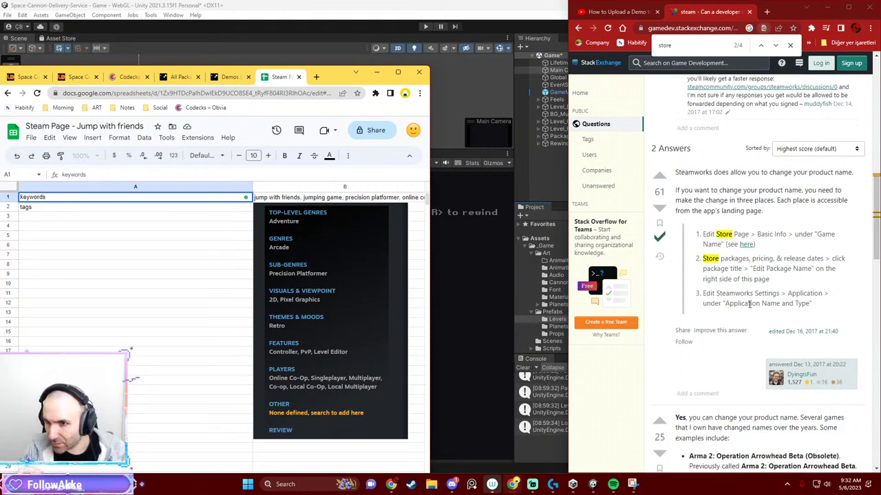
pyautogui.scroll(-2, 757, 350)
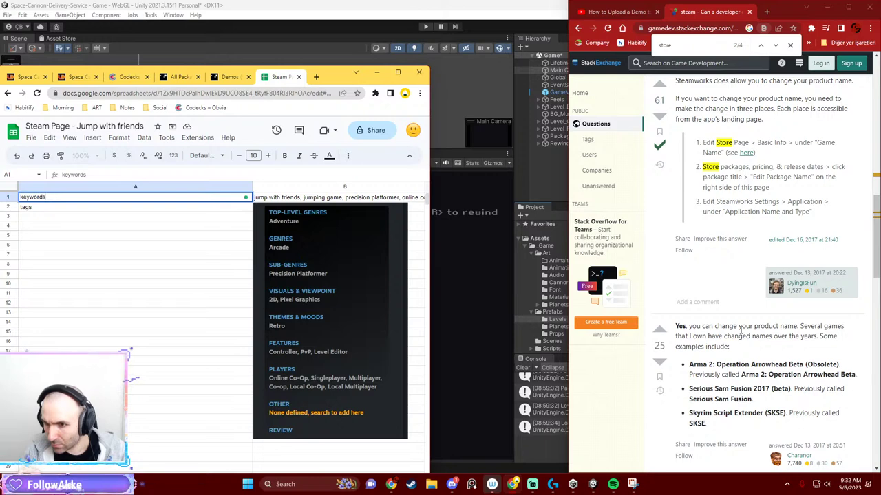
pyautogui.scroll(-2, 740, 335)
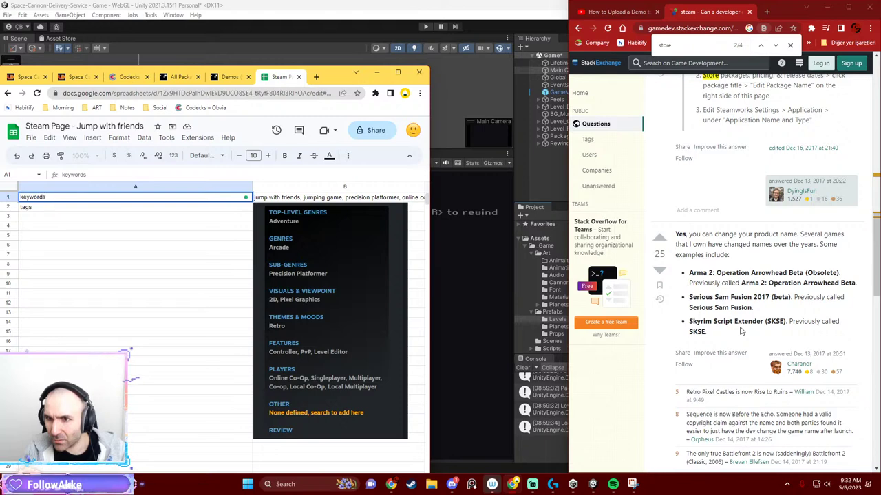
pyautogui.scroll(4, 741, 331)
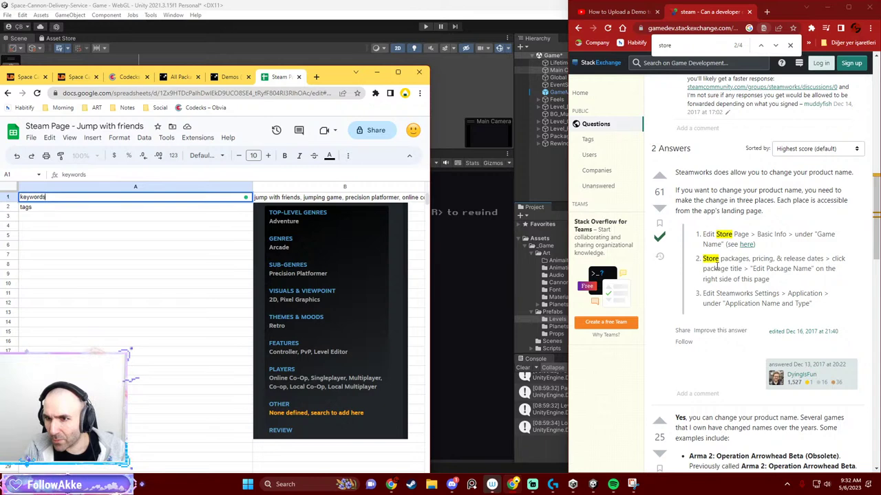
pyautogui.moveTo(702, 258); pyautogui.dragTo(826, 260)
pyautogui.hotkey('ctrl', 'c')
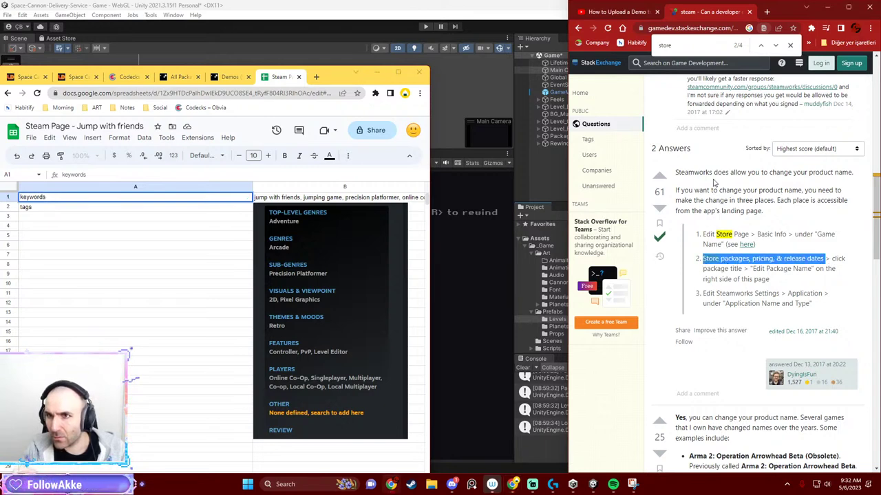
# Google the copied phrase in a new tab and look through the Pricing (Steamworks Documentation) result.
pyautogui.click(767, 11)
pyautogui.hotkey('ctrl', 'v')
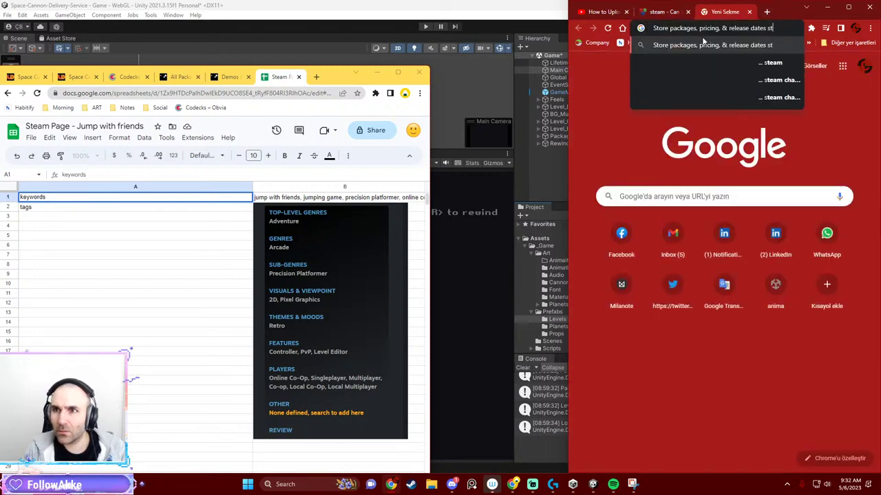
pyautogui.press('Return')
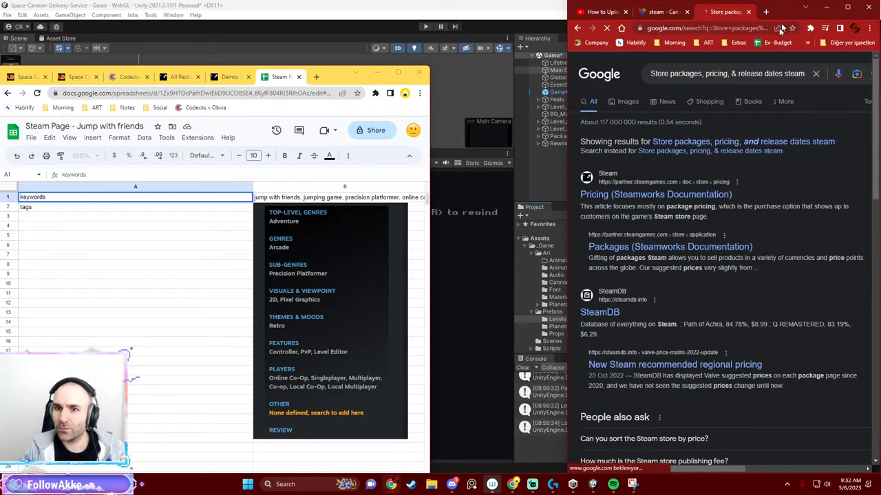
pyautogui.press('super+Up')
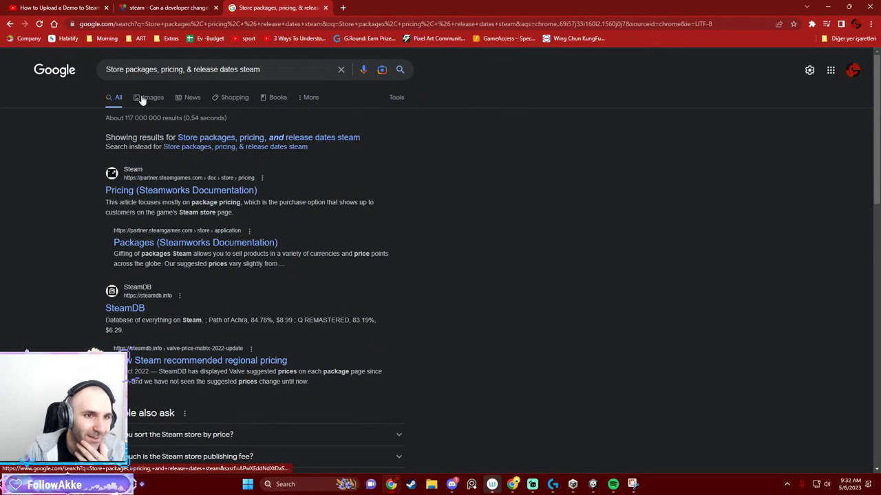
pyautogui.click(142, 97)
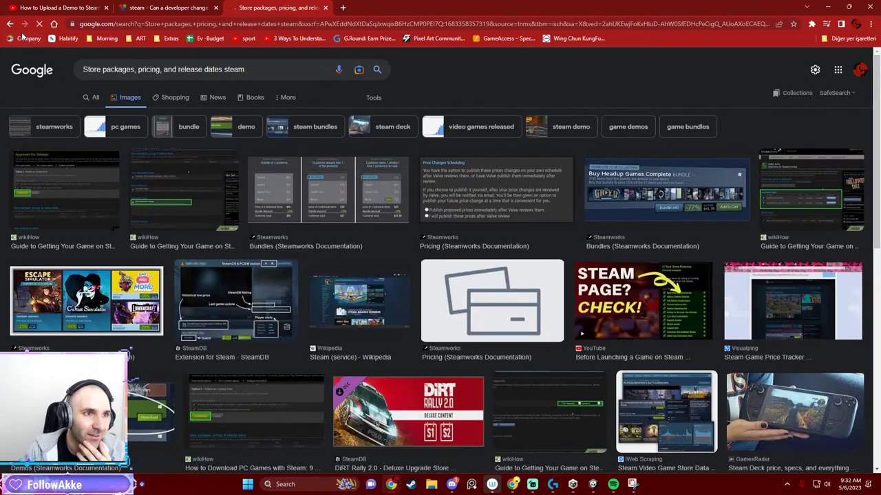
pyautogui.click(95, 95)
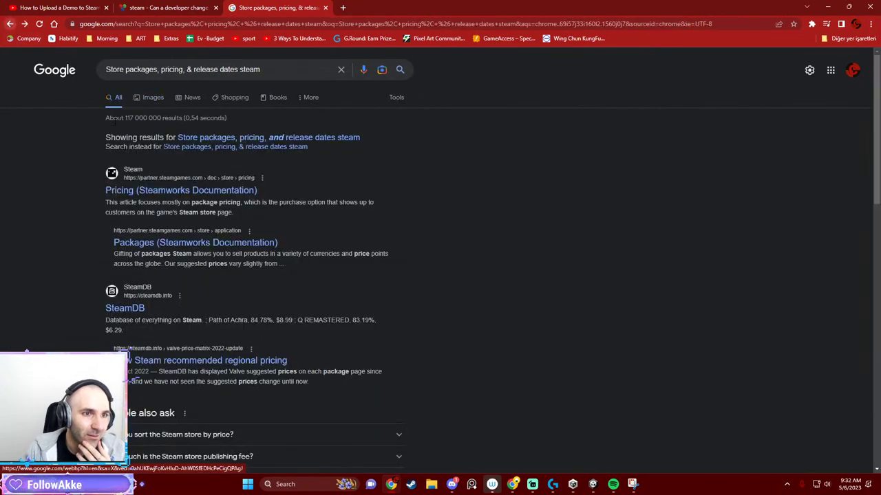
pyautogui.click(127, 189)
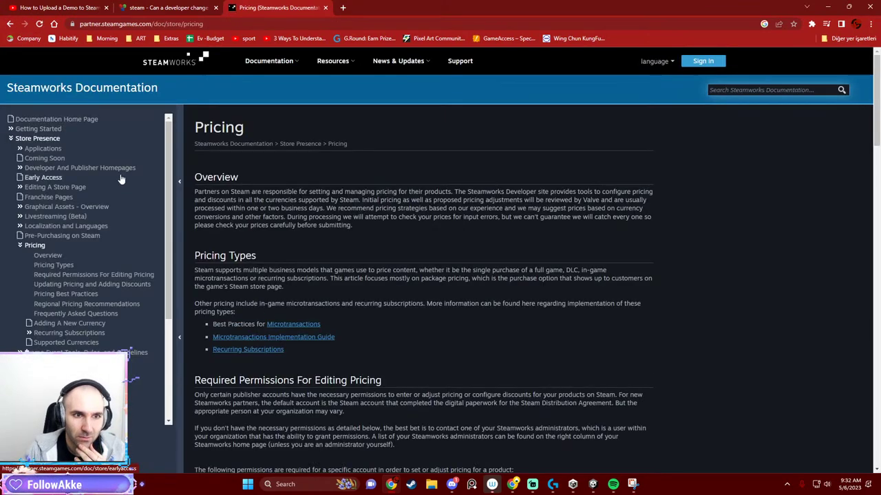
pyautogui.scroll(-5, 314, 228)
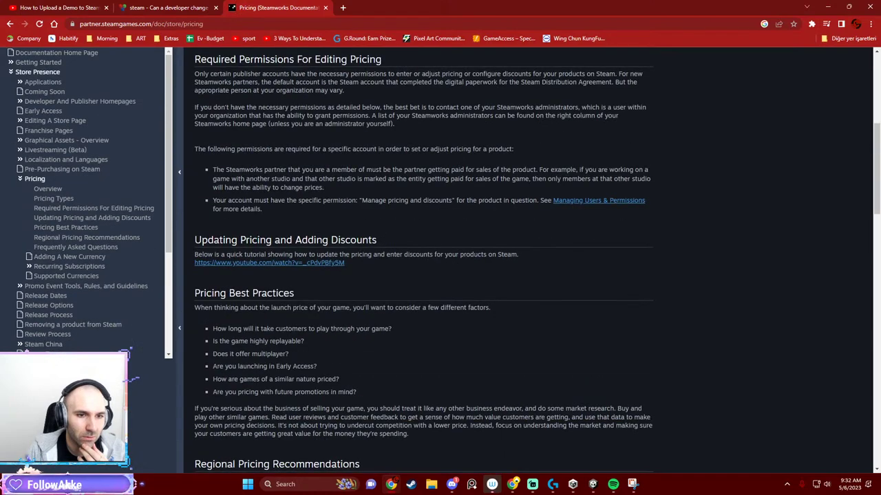
pyautogui.click(9, 23)
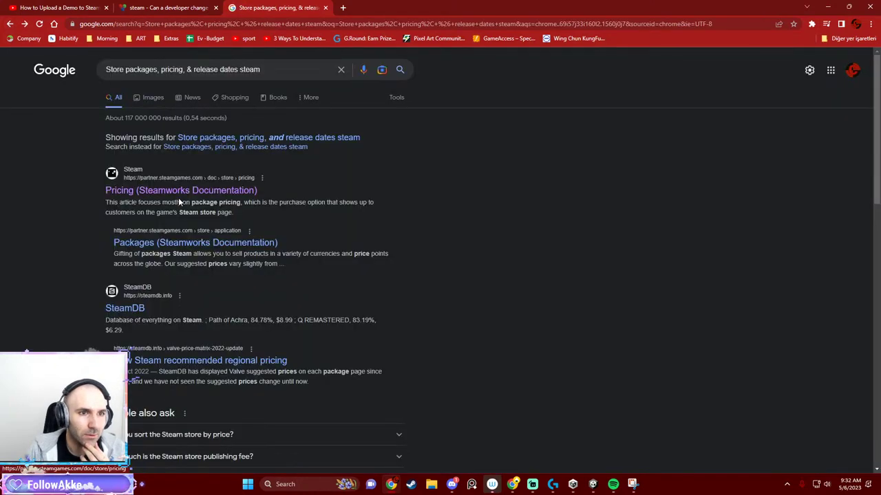
pyautogui.click(10, 24)
pyautogui.click(25, 23)
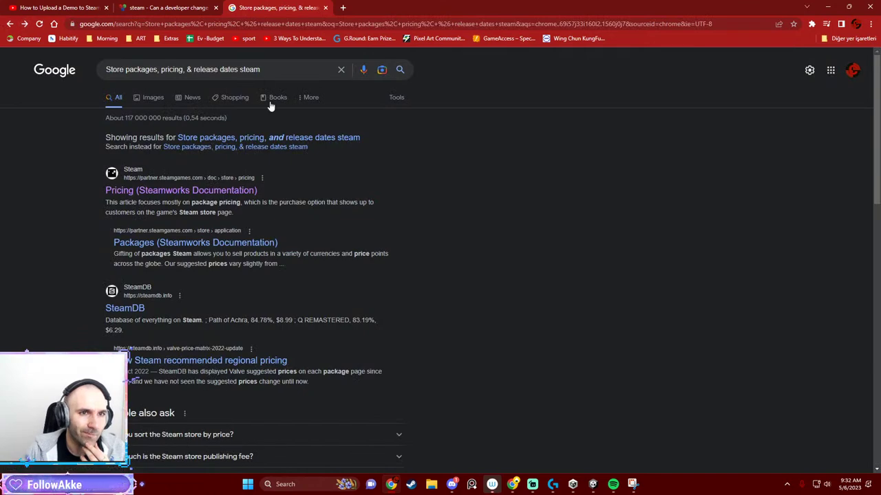
# Preview the wikiHow, Bundles and Pricing image results, then minimize the browser window.
pyautogui.click(150, 97)
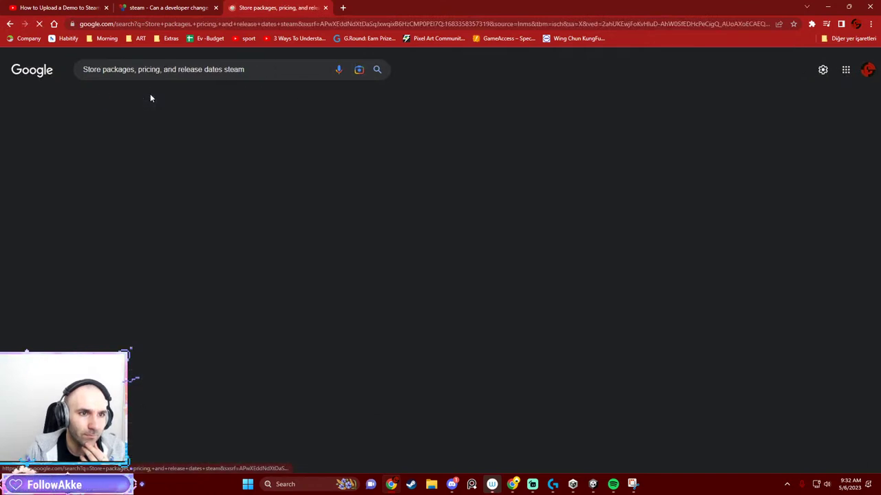
pyautogui.click(144, 185)
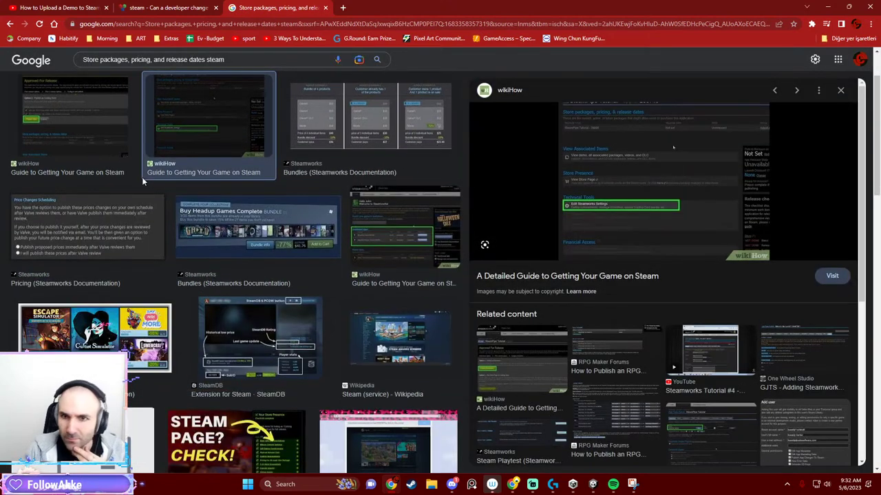
pyautogui.click(61, 121)
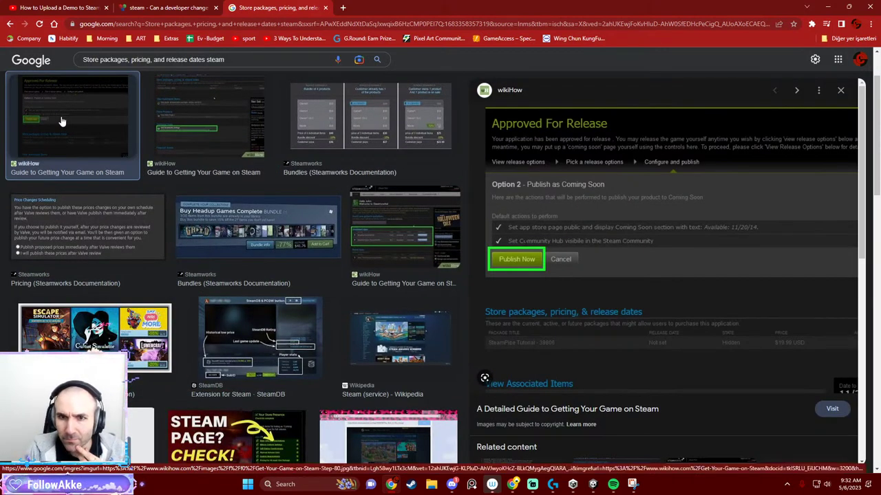
pyautogui.click(295, 141)
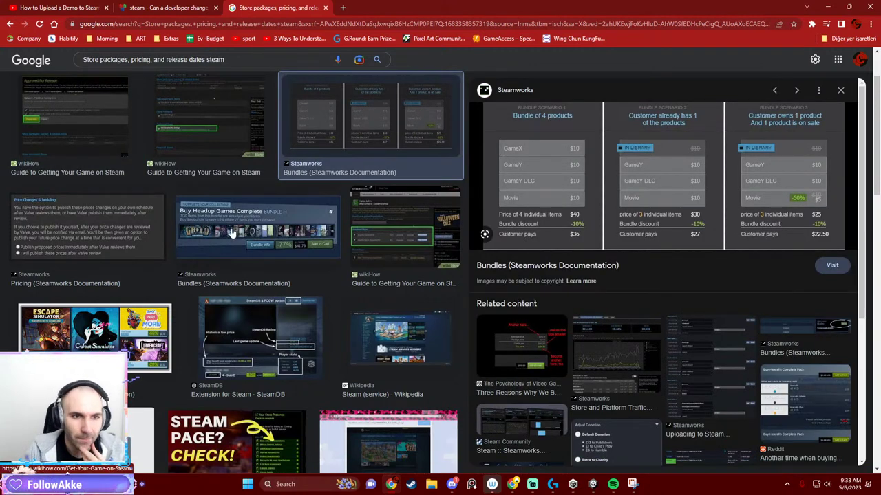
pyautogui.click(91, 235)
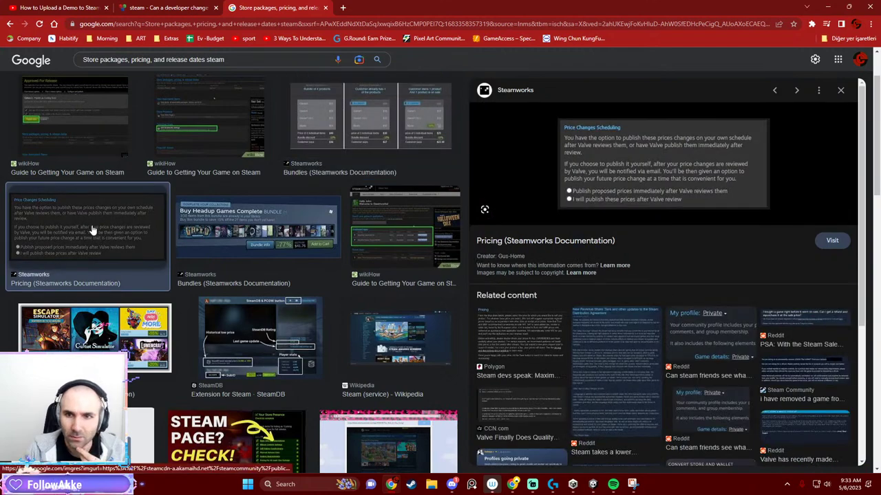
pyautogui.click(372, 219)
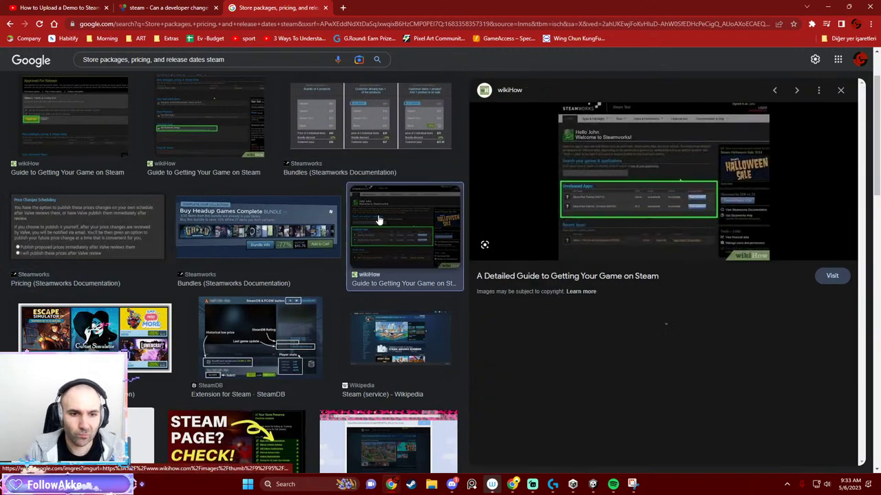
pyautogui.scroll(-3, 233, 296)
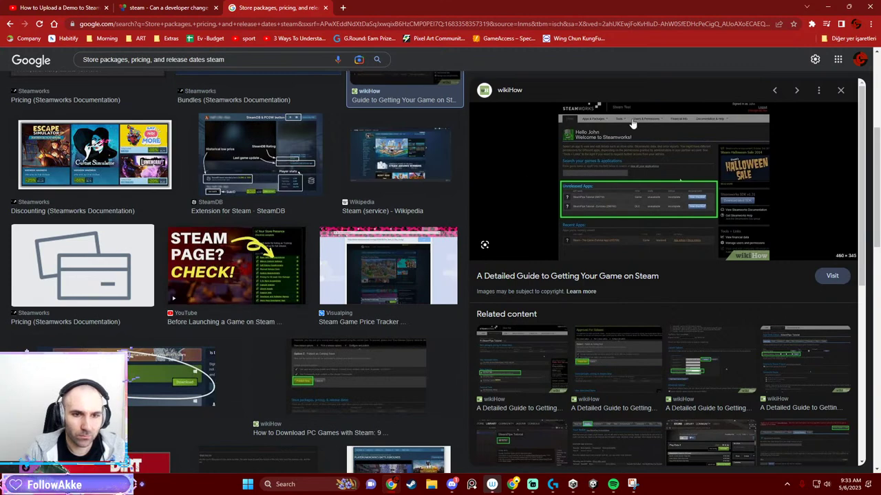
pyautogui.click(828, 6)
# Maximize the browser, go to the Steamworks dashboard and open the Jump With Friends release checklist.
pyautogui.click(355, 72)
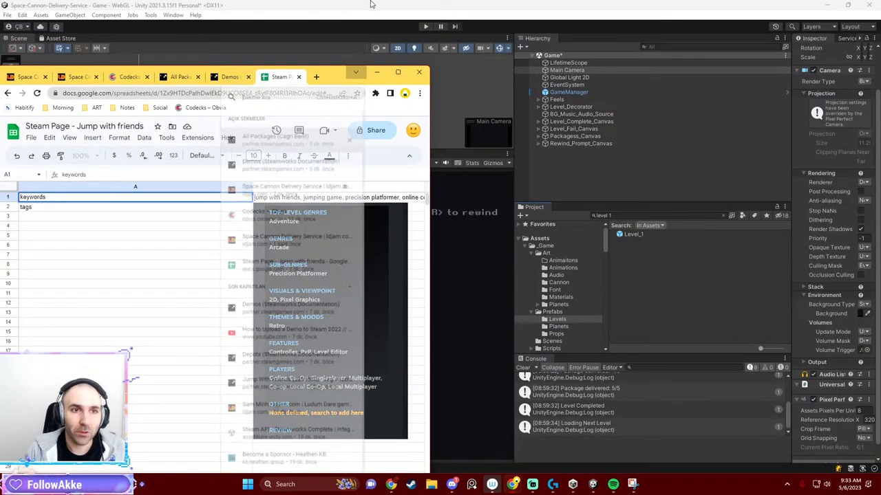
pyautogui.doubleClick(334, 77)
pyautogui.click(378, 7)
pyautogui.click(495, 7)
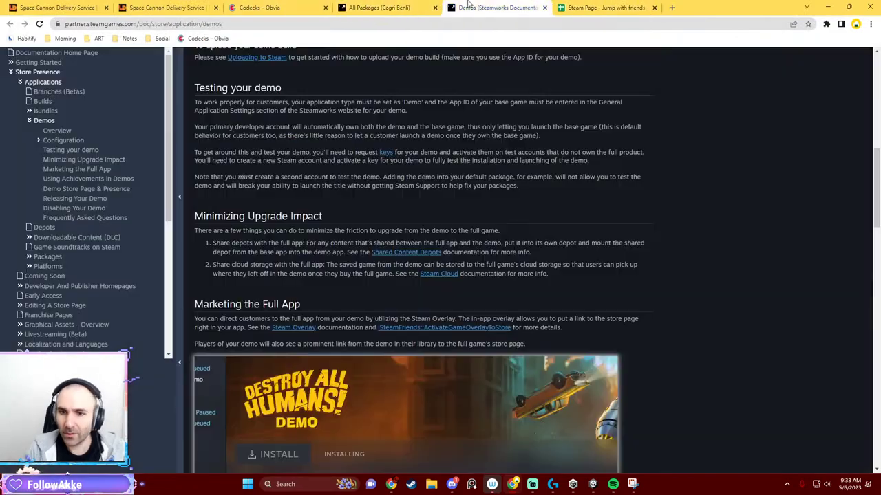
pyautogui.click(289, 6)
pyautogui.click(371, 7)
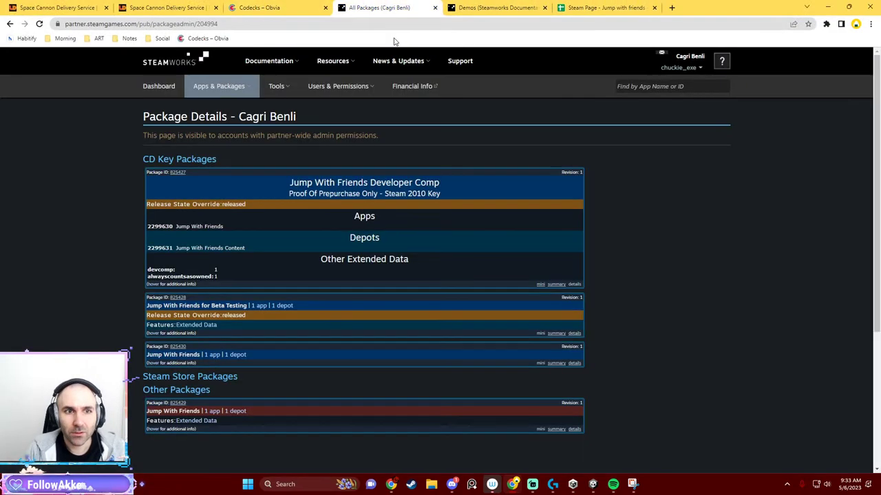
pyautogui.click(164, 86)
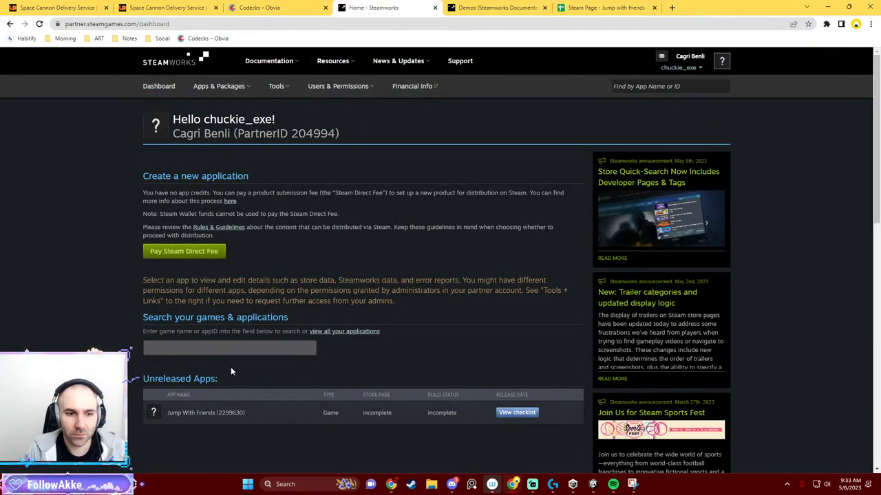
pyautogui.click(517, 415)
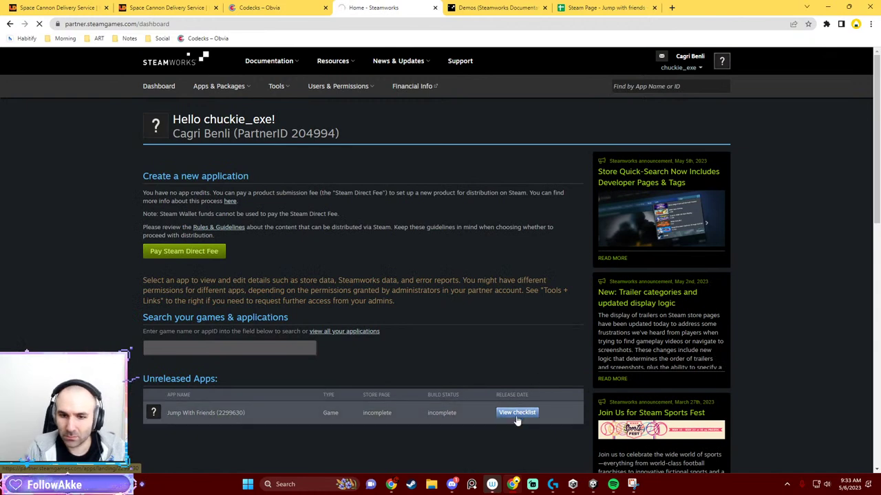
pyautogui.scroll(-4, 544, 392)
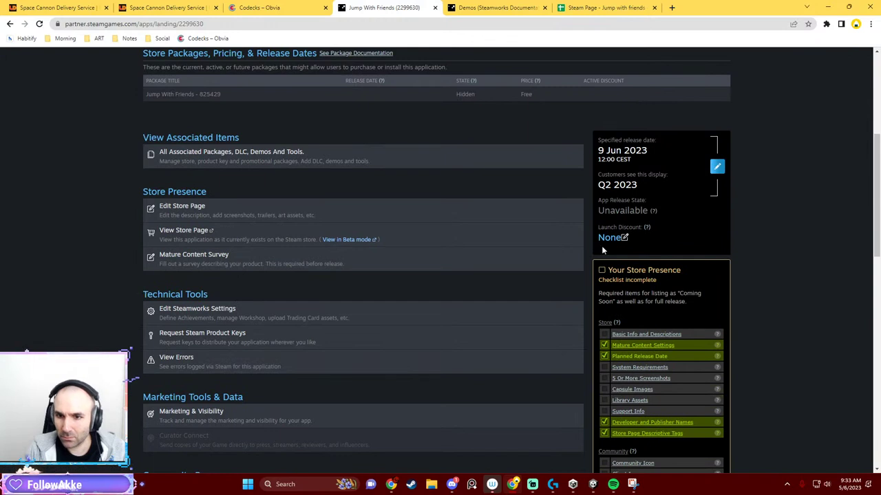
pyautogui.scroll(-1, 602, 246)
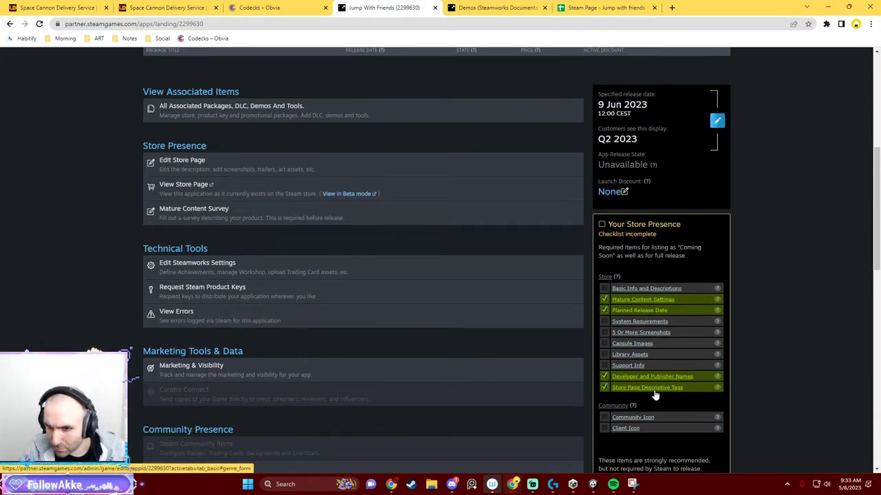
pyautogui.scroll(-3, 654, 395)
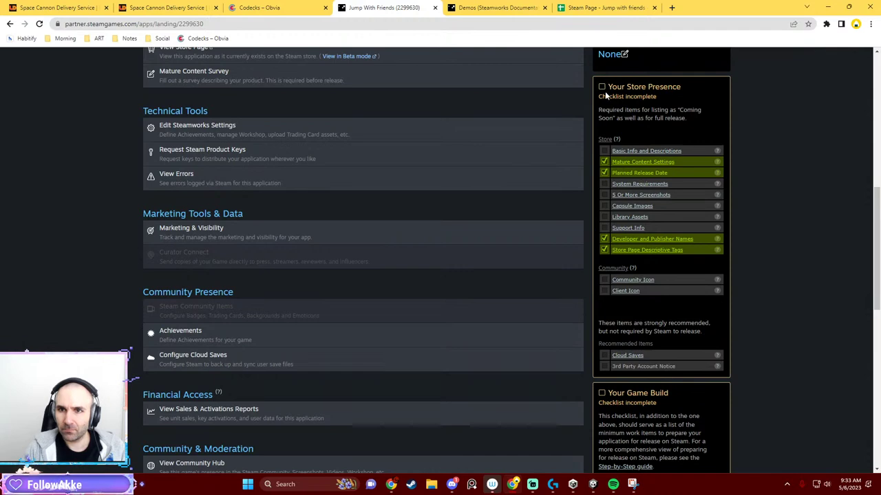
pyautogui.scroll(3, 616, 109)
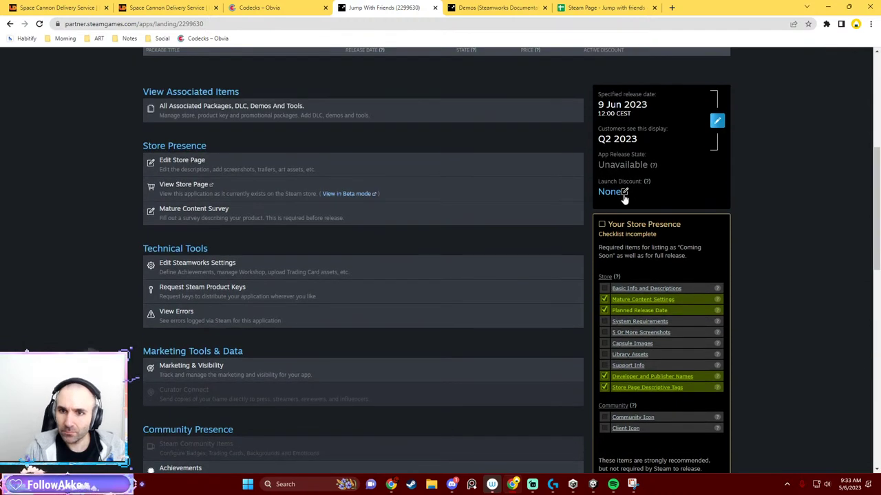
# Change the Jump With Friends launch discount from None to 25%.
pyautogui.click(623, 192)
pyautogui.click(474, 314)
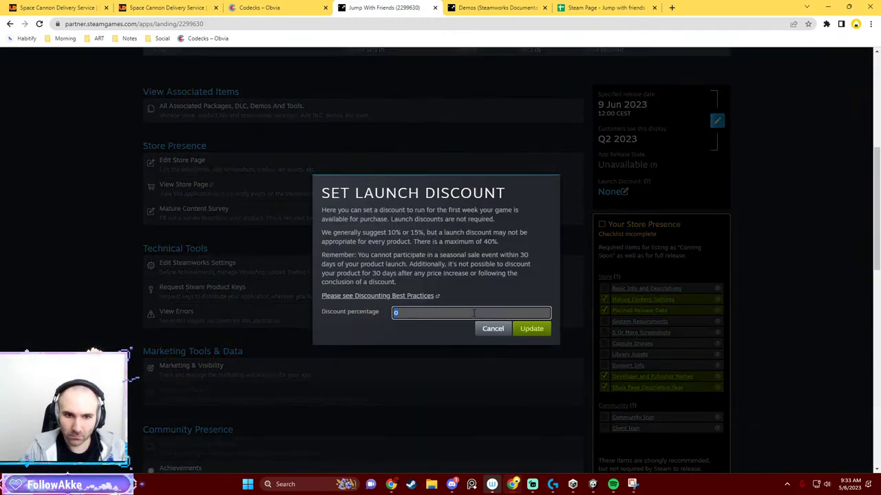
pyautogui.write('10')
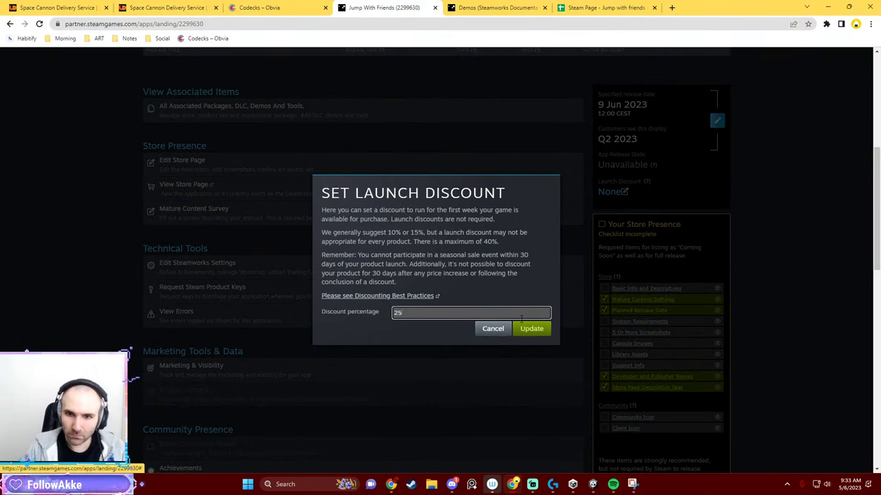
pyautogui.click(531, 329)
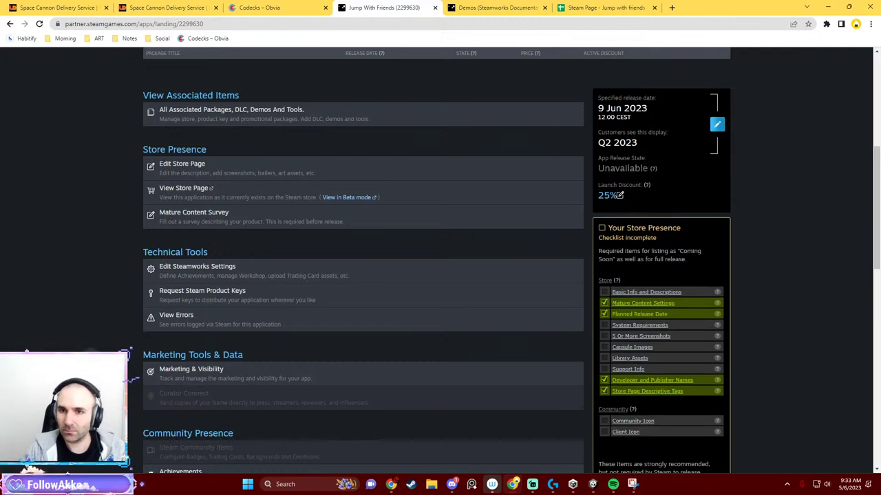
pyautogui.moveTo(655, 170)
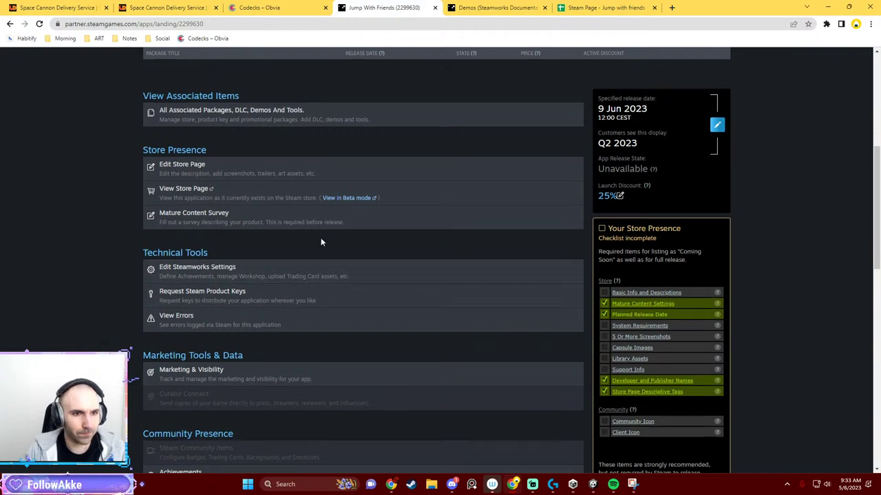
pyautogui.scroll(2, 279, 224)
pyautogui.scroll(1, 285, 240)
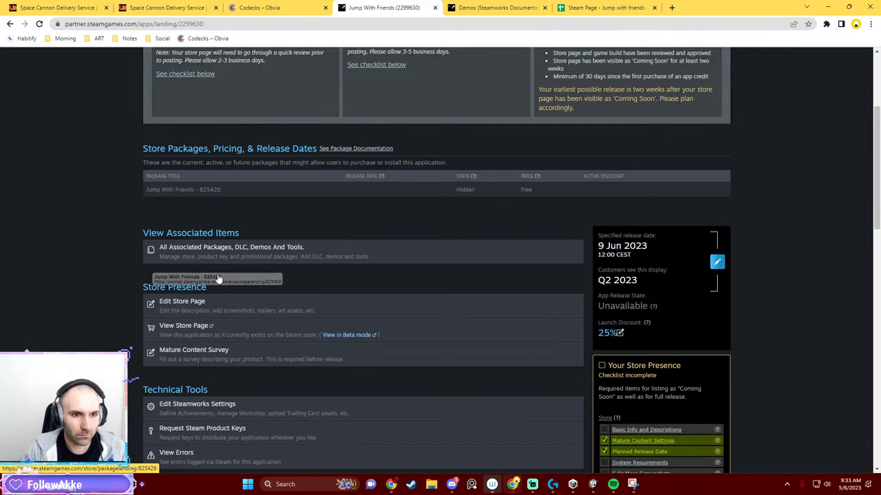
# Open the store page editor on its Description section.
pyautogui.click(216, 311)
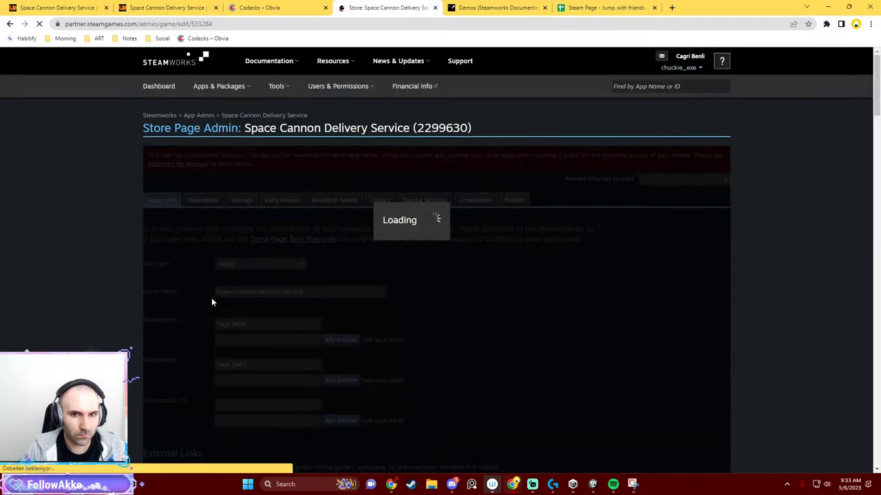
pyautogui.scroll(-4, 210, 296)
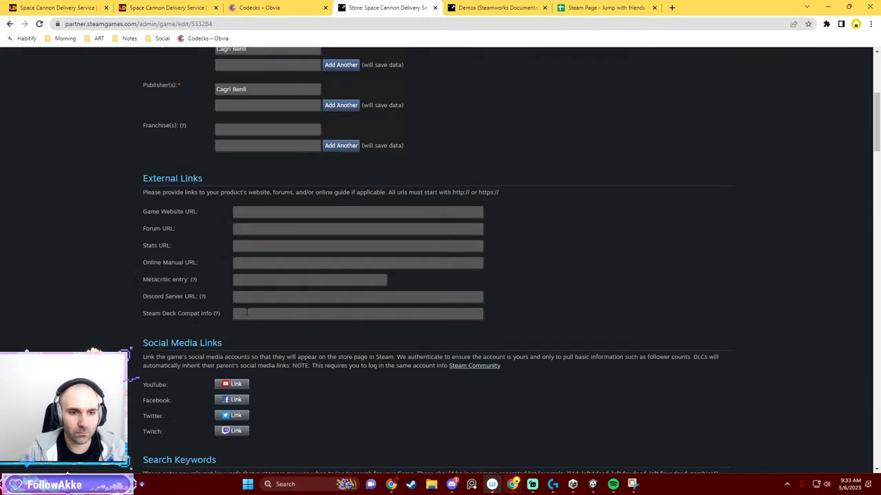
pyautogui.scroll(4, 252, 242)
pyautogui.click(217, 201)
pyautogui.scroll(-2, 226, 313)
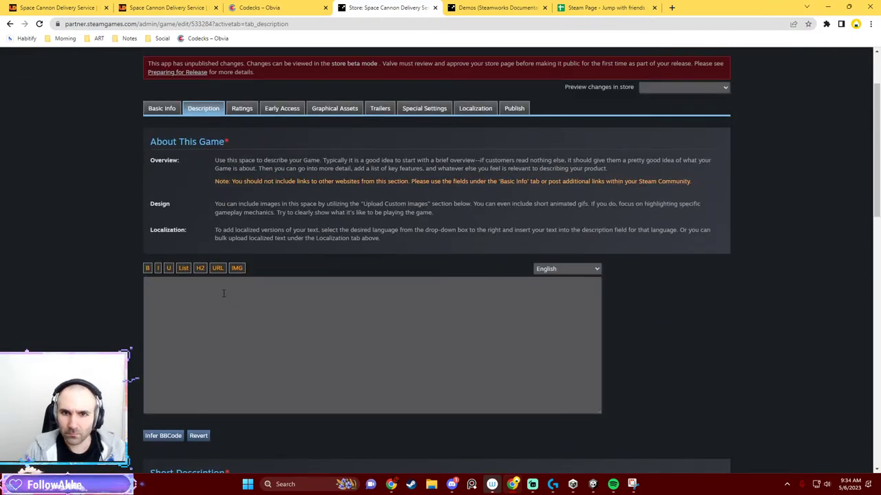
# Write 'A puzzle game where you deliver packages between planets with a huge cannon!' in About This Game.
pyautogui.click(224, 291)
pyautogui.write('A')
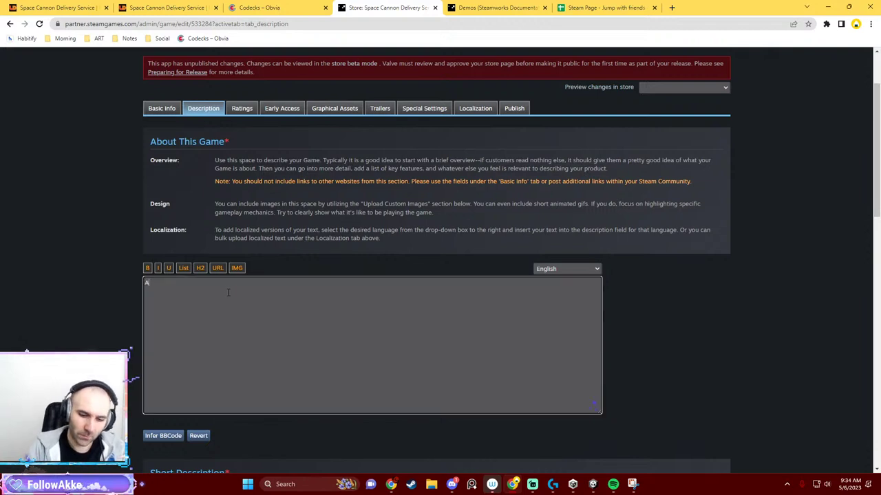
pyautogui.write(' puzzle game wh')
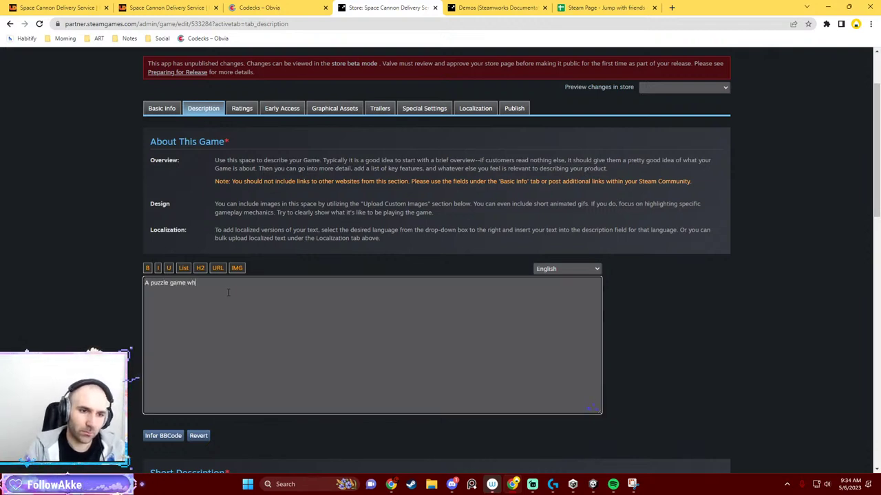
pyautogui.write('ere you deliver packages')
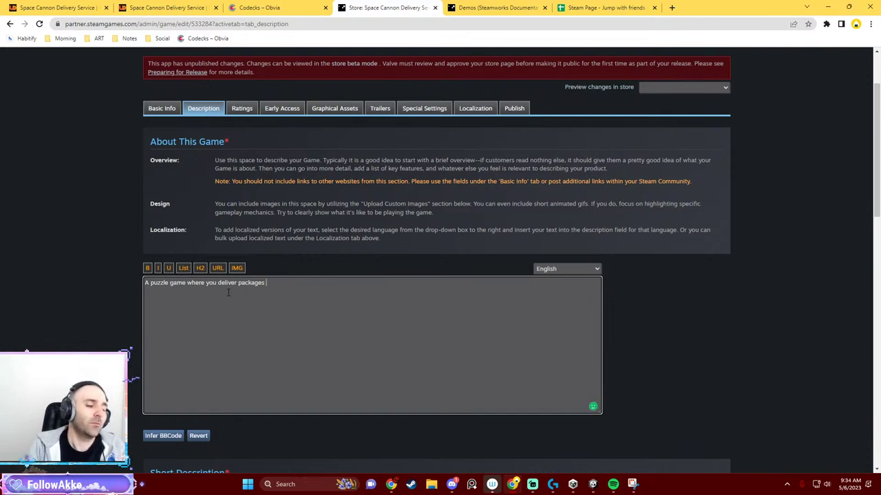
pyautogui.write('bet')
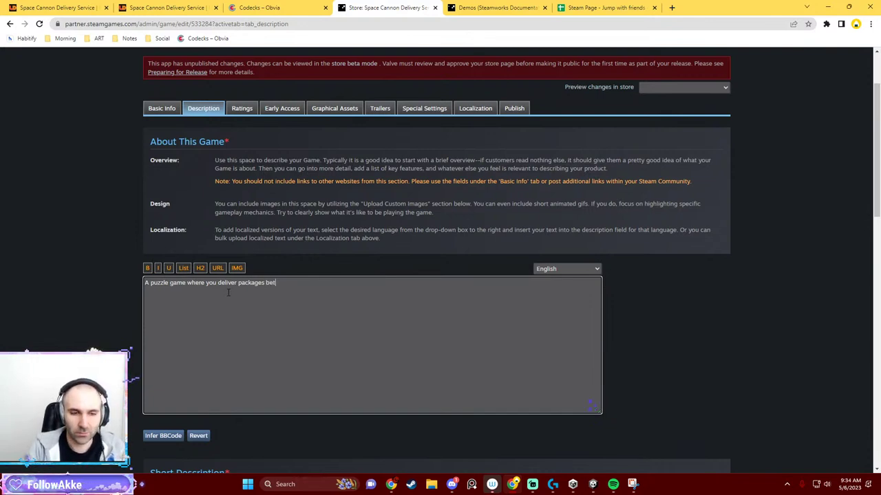
pyautogui.write('ween planets')
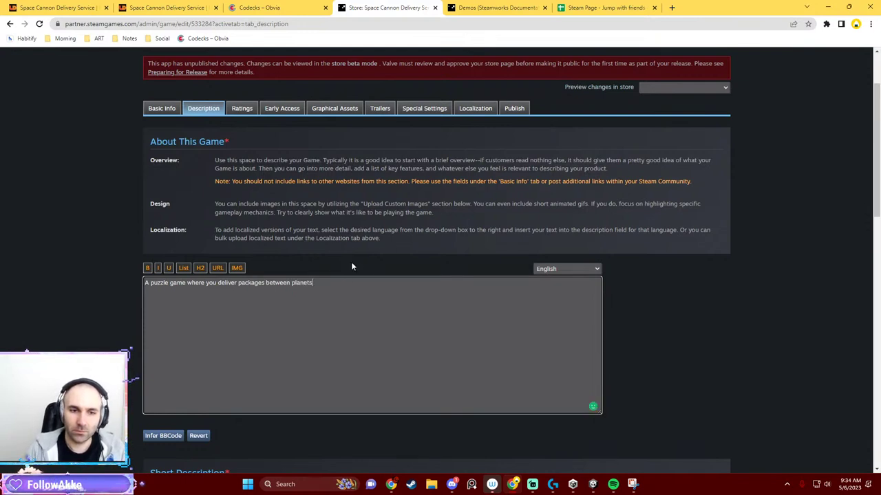
pyautogui.write(' with a co')
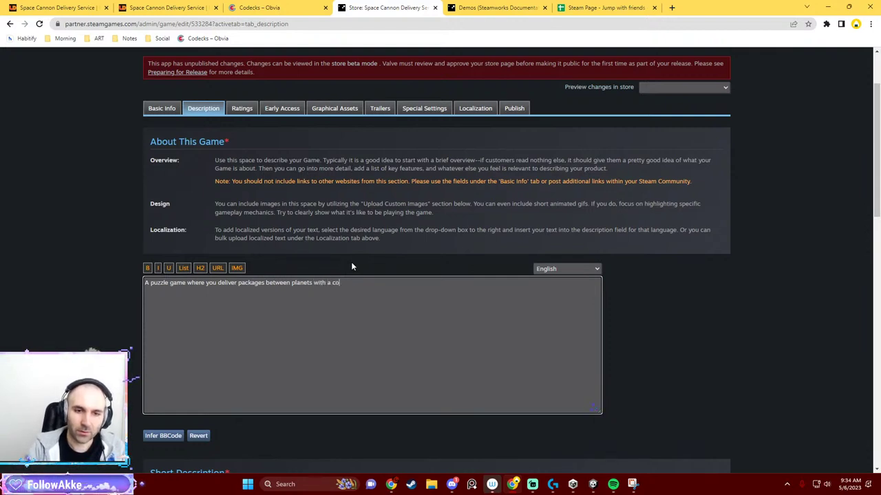
pyautogui.press('BackSpace')
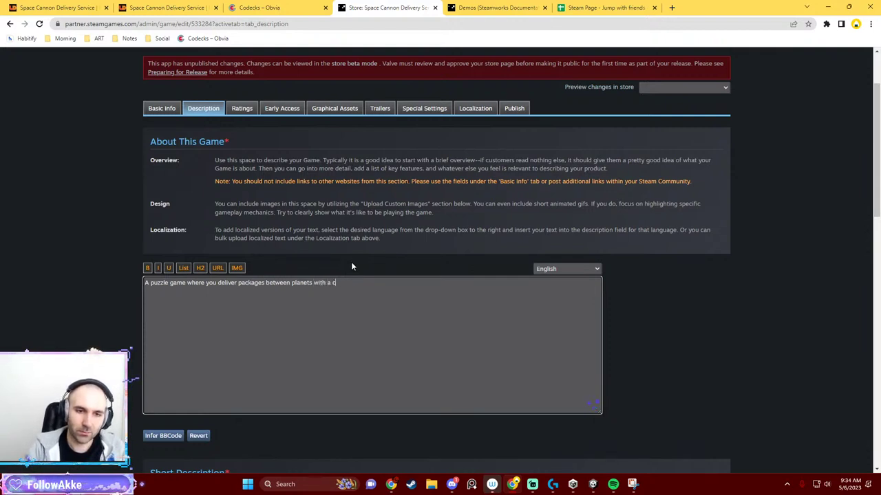
pyautogui.press('BackSpace')
pyautogui.write('big')
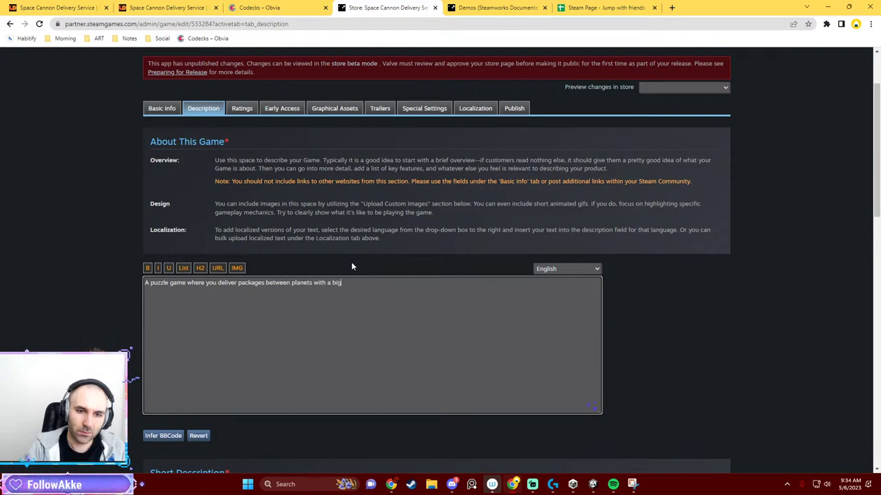
pyautogui.press('BackSpace')
pyautogui.press('BackSpace')
pyautogui.press('BackSpace')
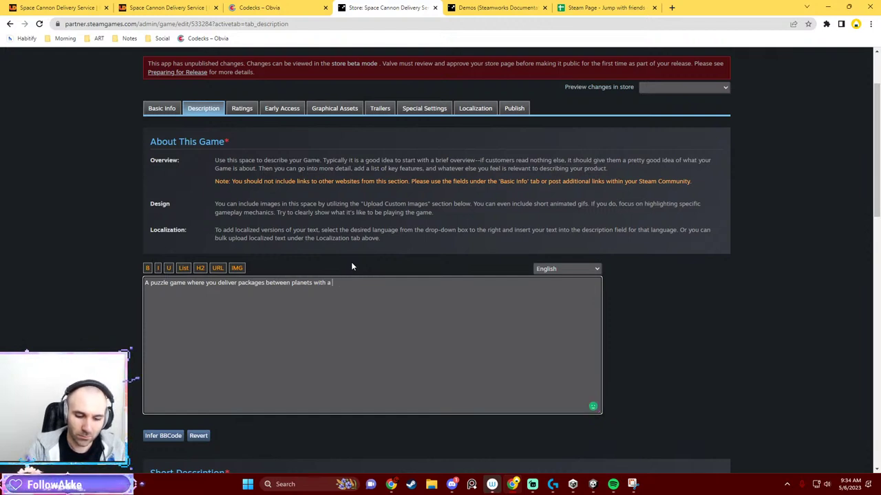
pyautogui.write('hug')
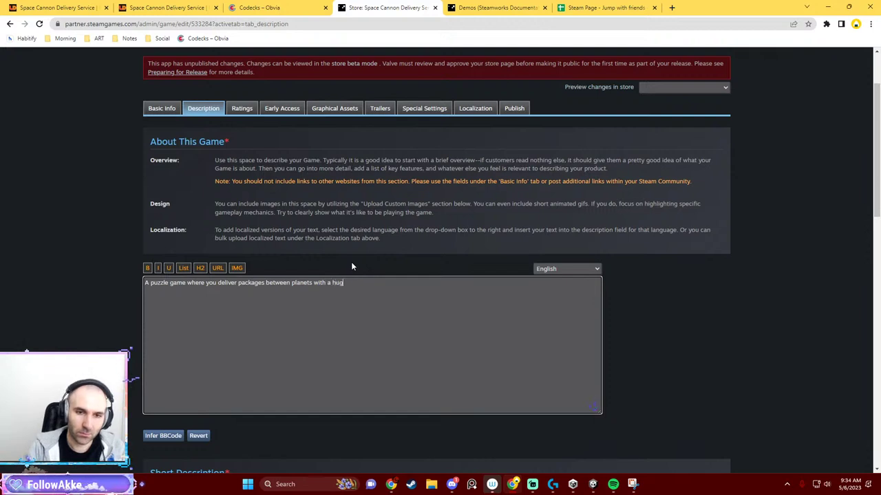
pyautogui.write('e cannio')
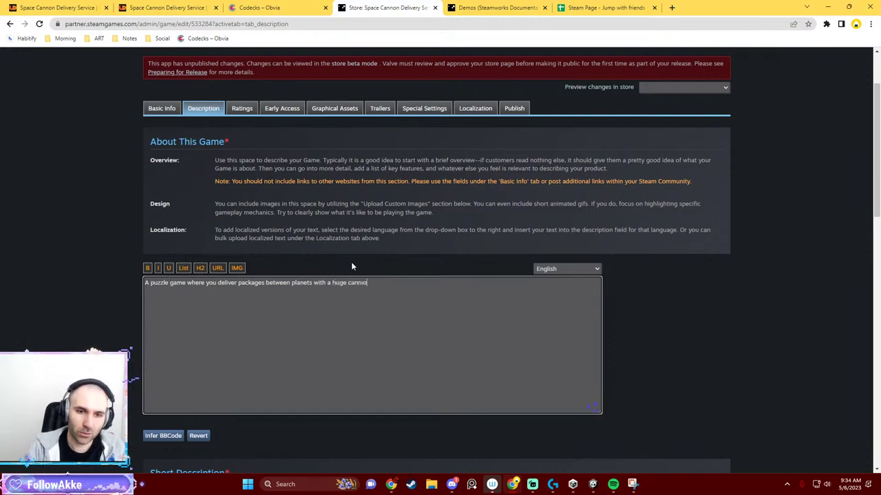
pyautogui.press('BackSpace')
pyautogui.press('BackSpace')
pyautogui.write('on!')
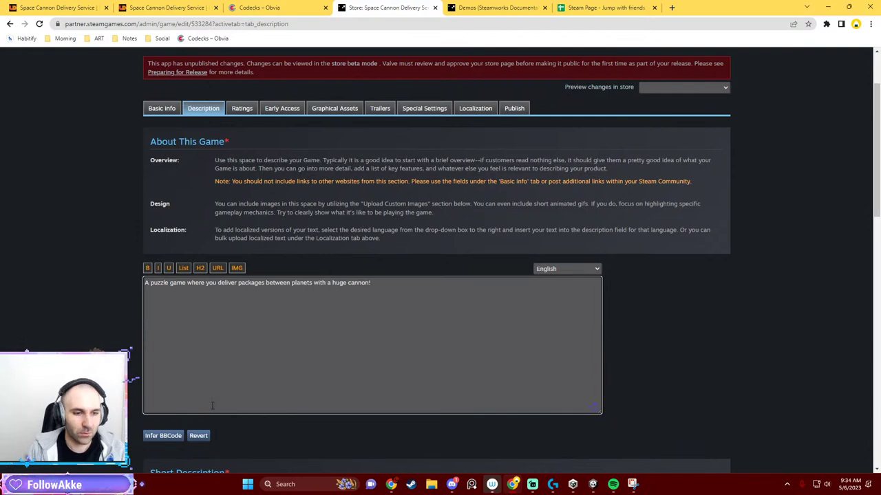
pyautogui.scroll(-3, 202, 432)
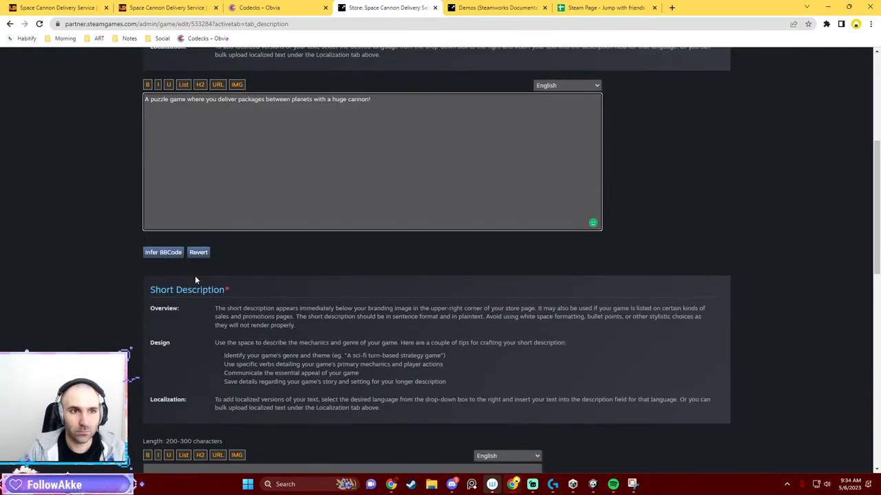
pyautogui.scroll(-1, 197, 262)
pyautogui.scroll(-2, 234, 186)
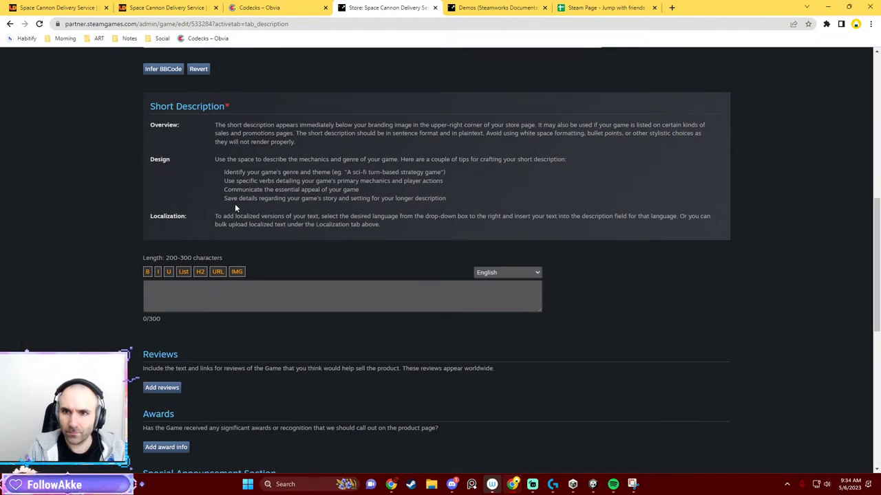
# Copy the About This Game text into the Short Description box.
pyautogui.scroll(3, 235, 205)
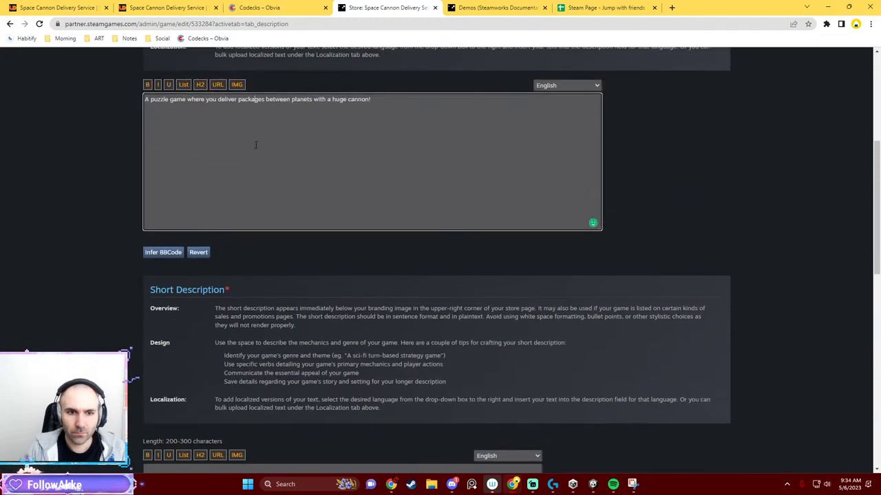
pyautogui.hotkey('ctrl', 'a')
pyautogui.hotkey('ctrl', 'c')
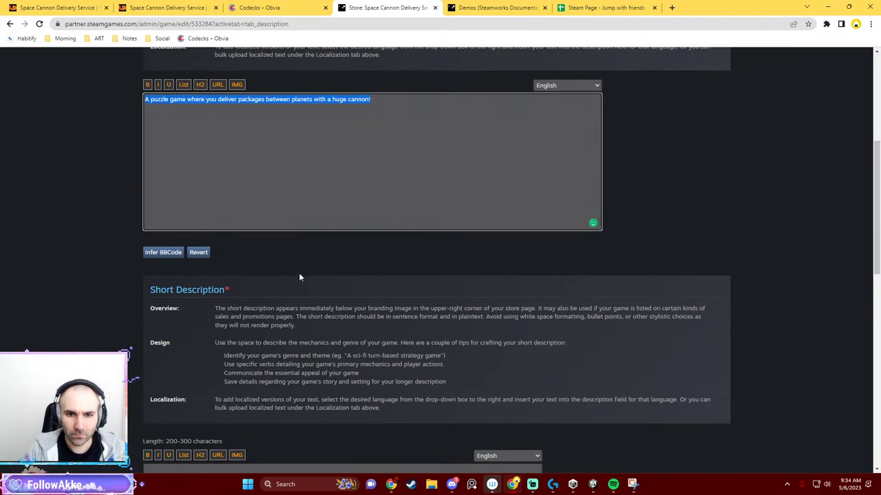
pyautogui.scroll(-1, 298, 277)
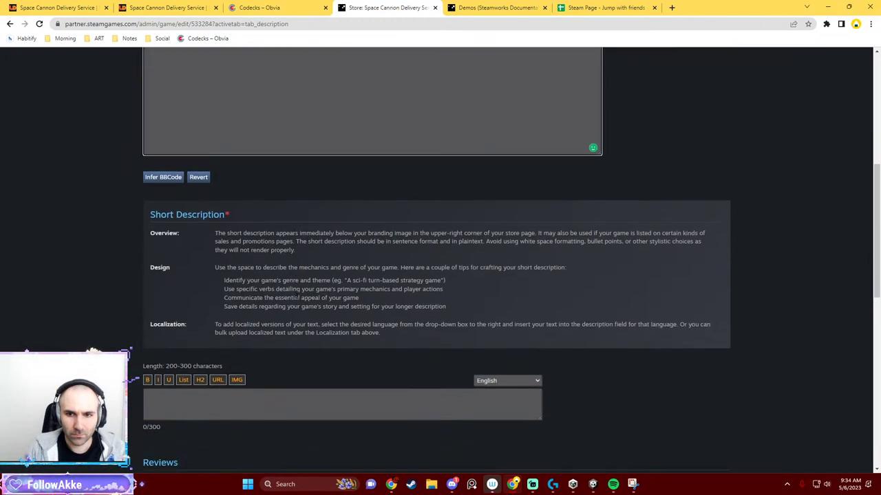
pyautogui.click(314, 389)
pyautogui.hotkey('ctrl', 'v')
pyautogui.scroll(1, 314, 367)
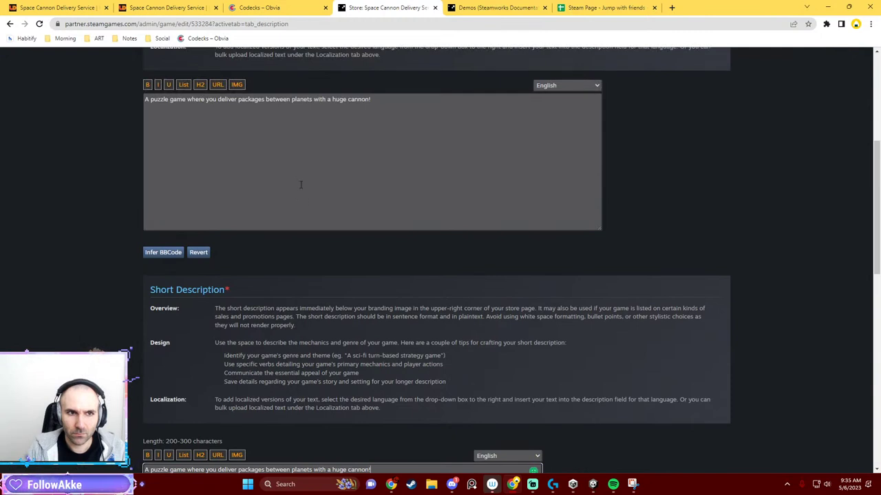
pyautogui.click(300, 184)
pyautogui.scroll(1, 310, 172)
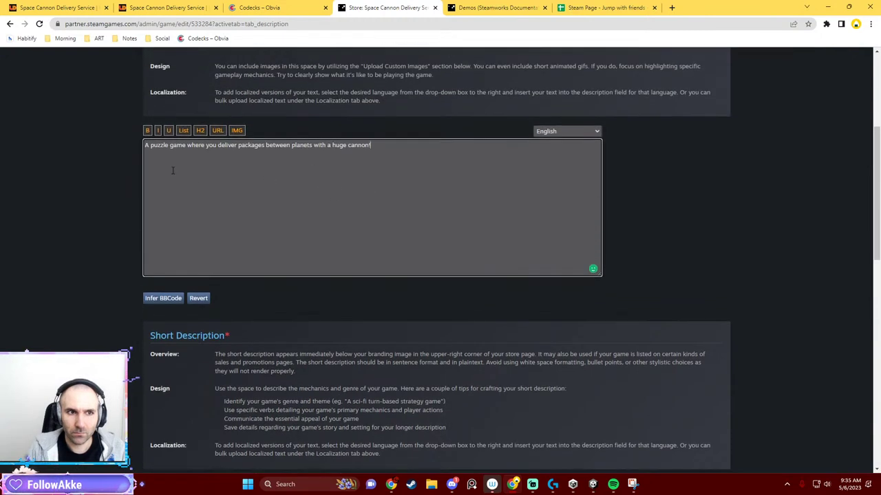
pyautogui.scroll(-3, 214, 346)
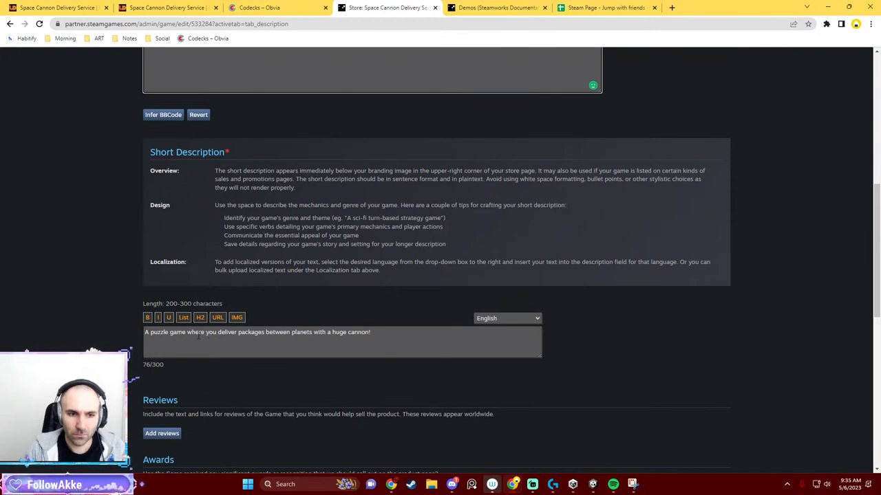
# Reword the short description to open with 'Are you ready to' and end with '?!'.
pyautogui.moveTo(219, 332); pyautogui.dragTo(123, 329)
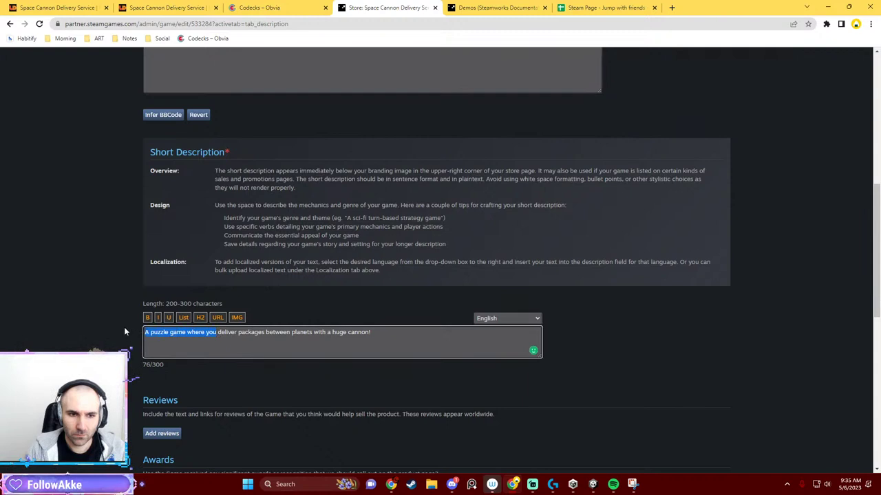
pyautogui.write('Are you ready')
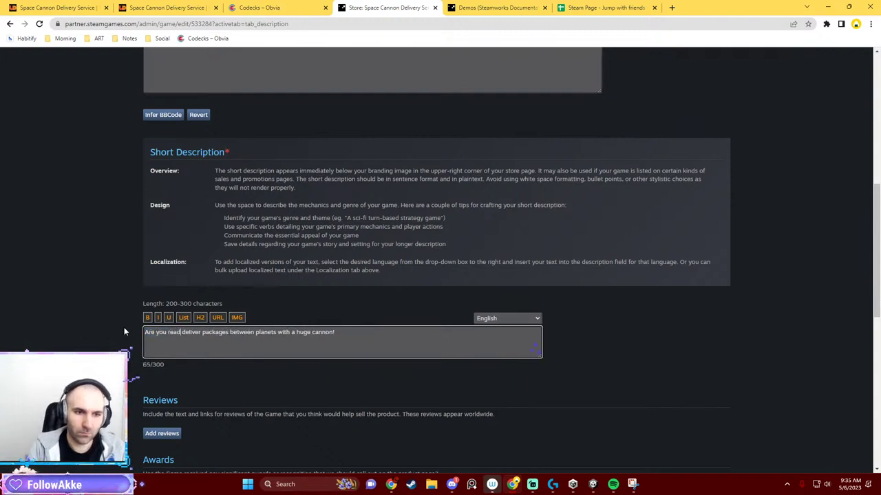
pyautogui.write(' to')
pyautogui.press('BackSpace')
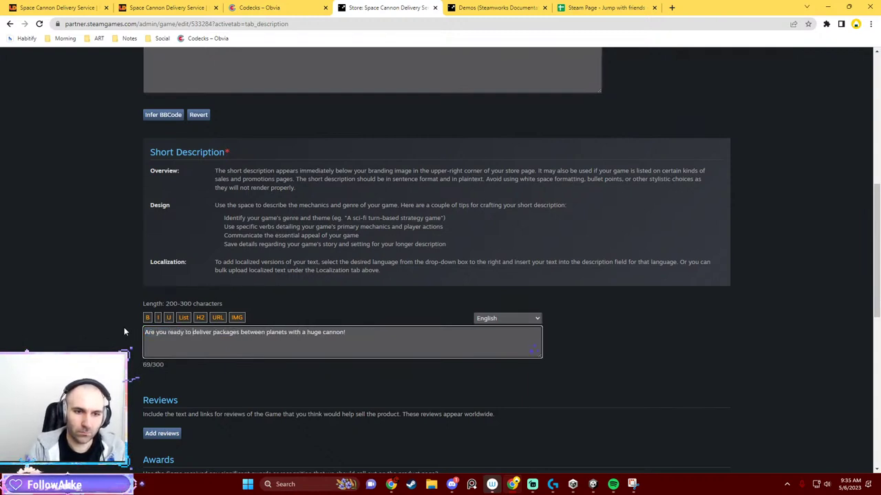
pyautogui.press('End')
pyautogui.press('BackSpace')
pyautogui.write('?!')
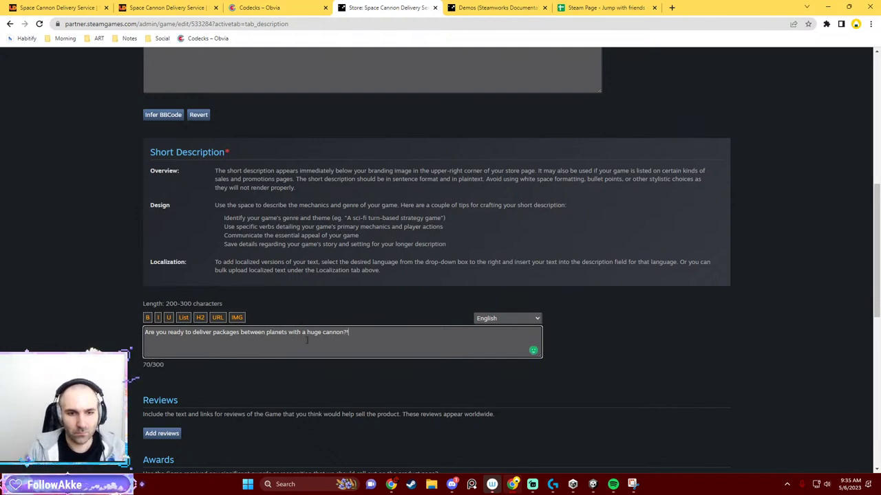
# Replace 'with' by 'using' in both the short description and About This Game.
pyautogui.moveTo(321, 333); pyautogui.dragTo(296, 335)
pyautogui.doubleClick(295, 334)
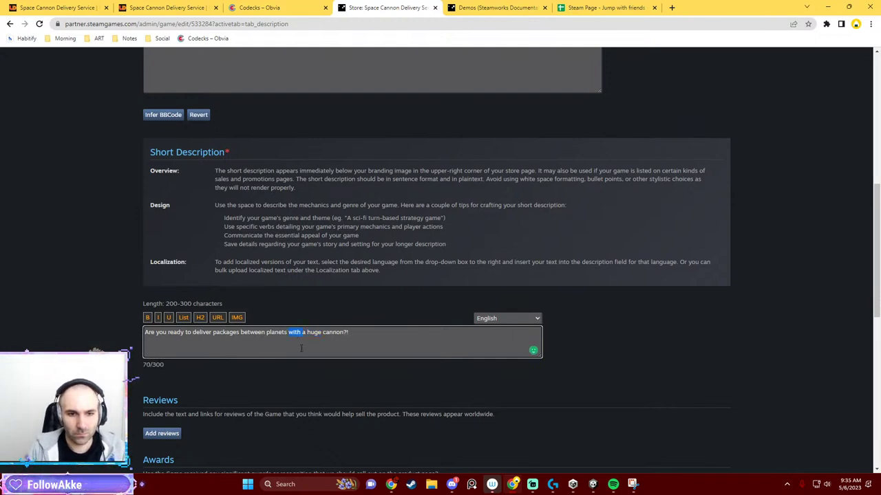
pyautogui.write('using')
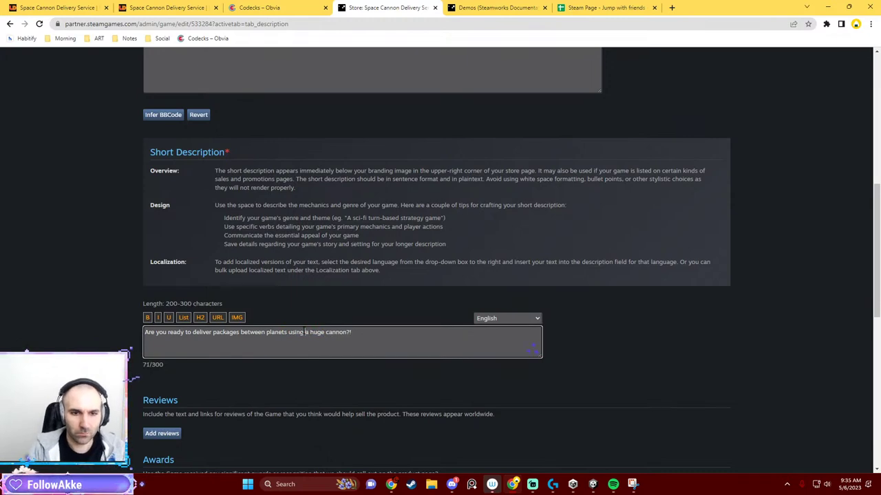
pyautogui.scroll(3, 273, 196)
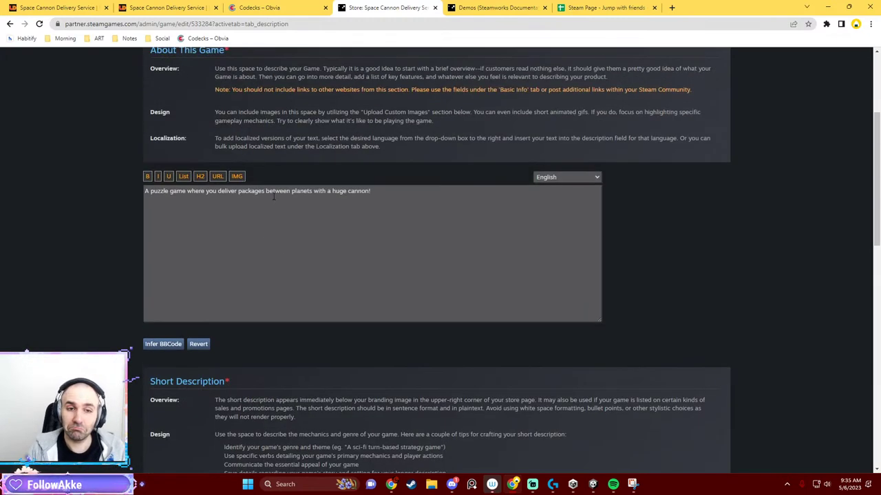
pyautogui.doubleClick(319, 191)
pyautogui.write('using')
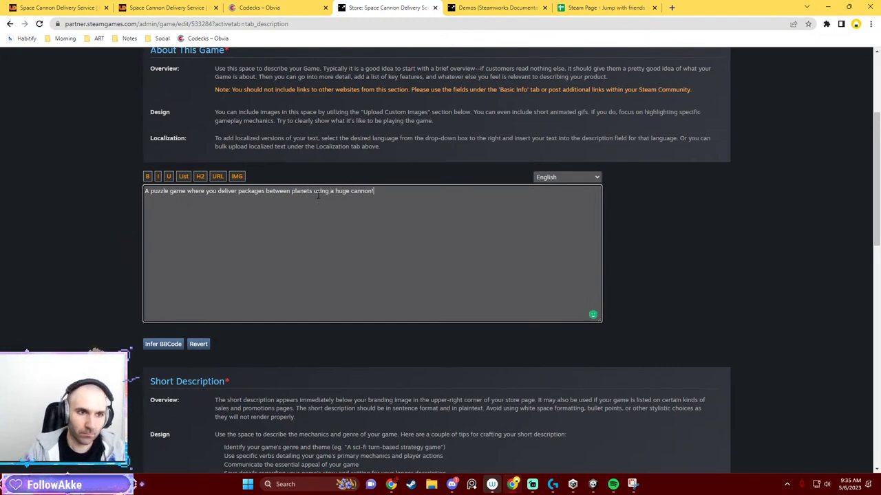
# Add 'Master rules of the galaxy; gravitational fields, worm holes, laser defence systems and more!' to the description.
pyautogui.scroll(-3, 251, 252)
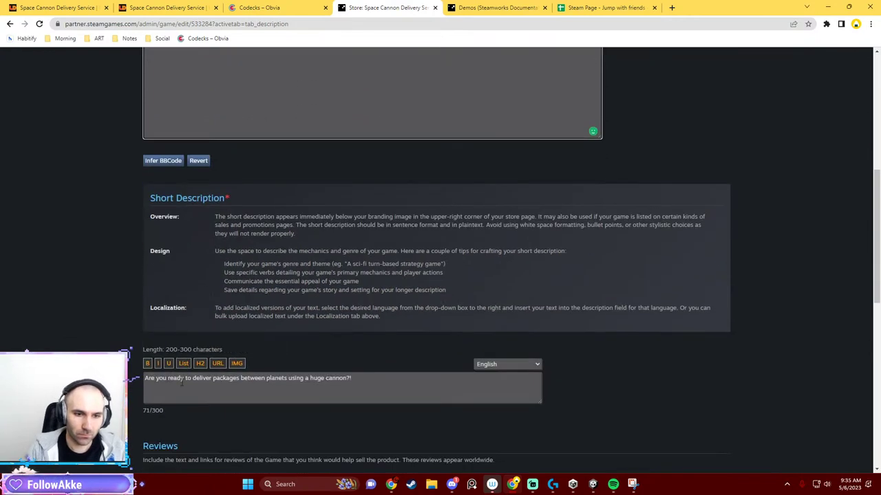
pyautogui.scroll(2, 293, 321)
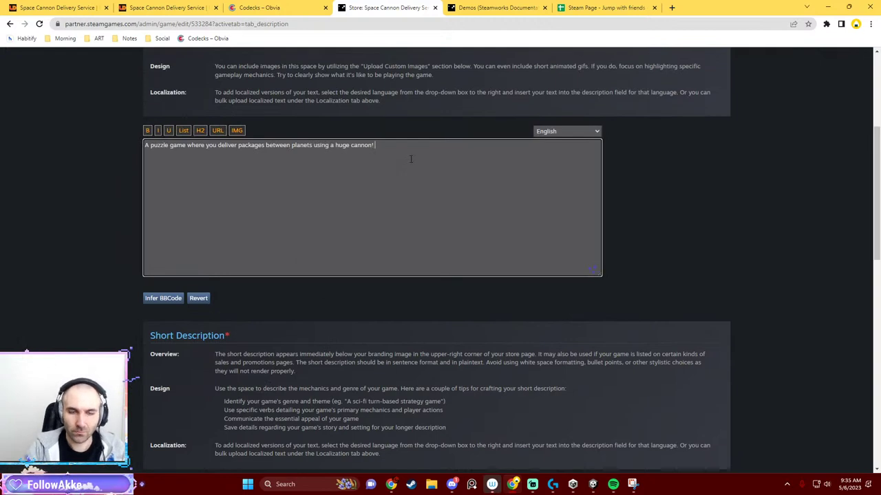
pyautogui.write('A puzzle game ')
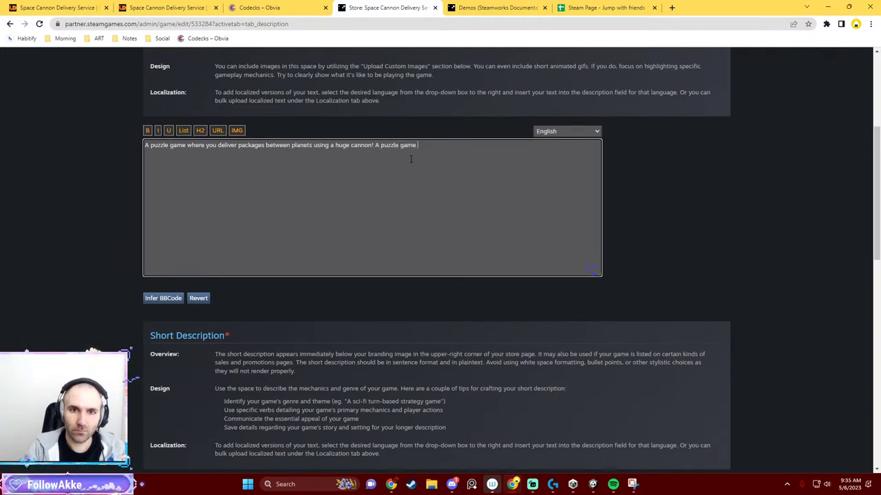
pyautogui.write('about planet')
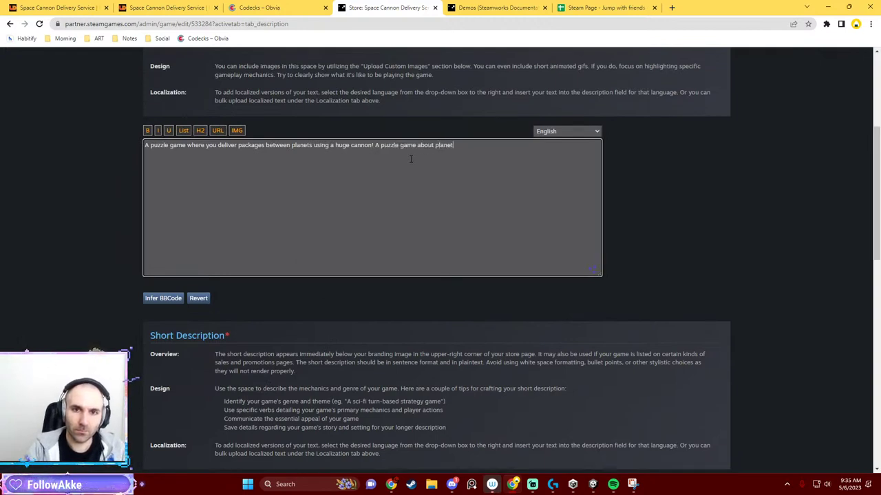
pyautogui.write('s and')
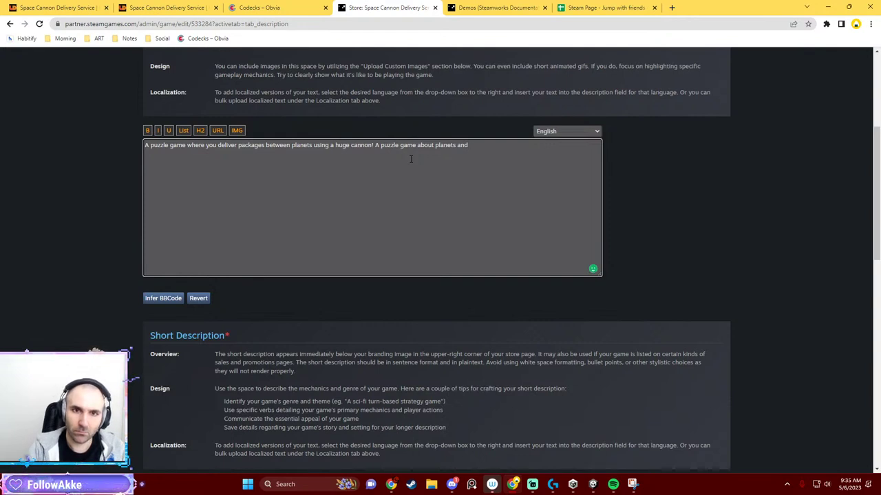
pyautogui.press('BackSpace')
pyautogui.press('BackSpace')
pyautogui.press('BackSpace')
pyautogui.press('BackSpace')
pyautogui.press('BackSpace')
pyautogui.press('BackSpace')
pyautogui.press('BackSpace')
pyautogui.press('BackSpace')
pyautogui.press('BackSpace')
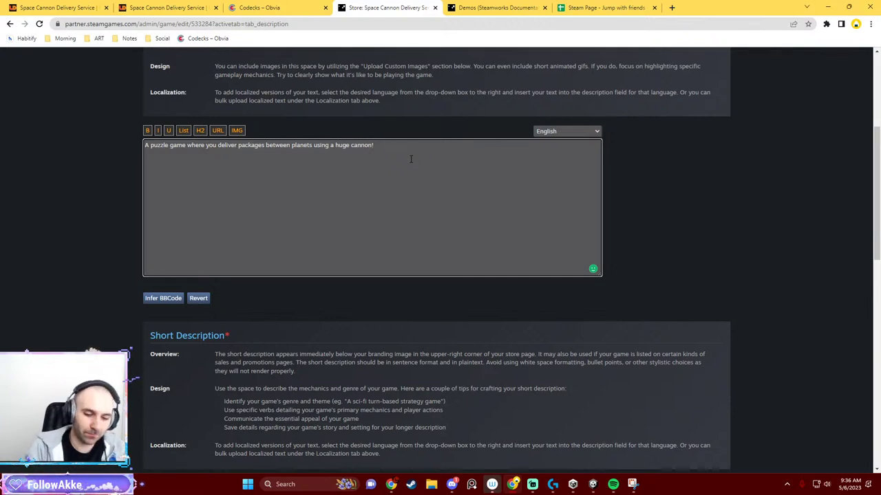
pyautogui.write(' Master ')
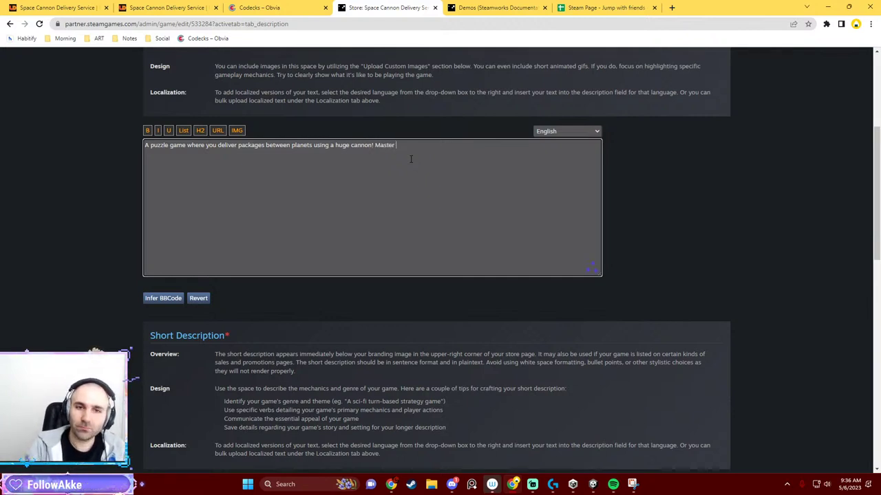
pyautogui.write('g')
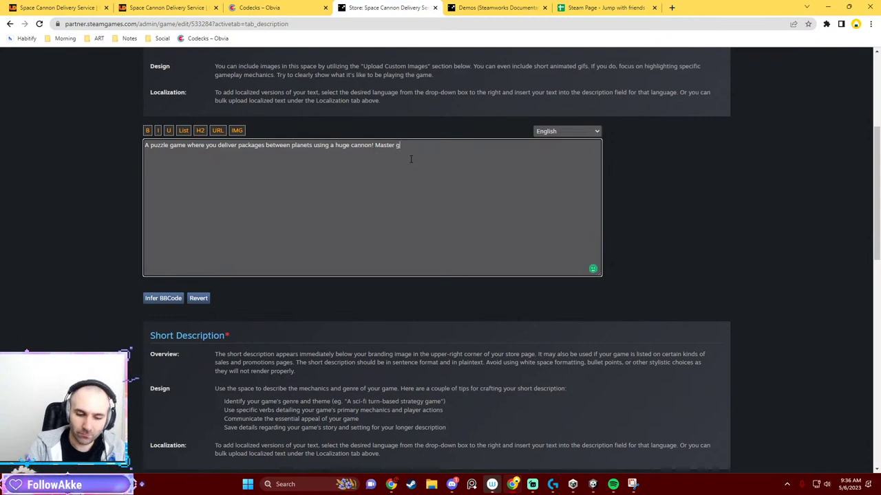
pyautogui.press('BackSpace')
pyautogui.write('rules')
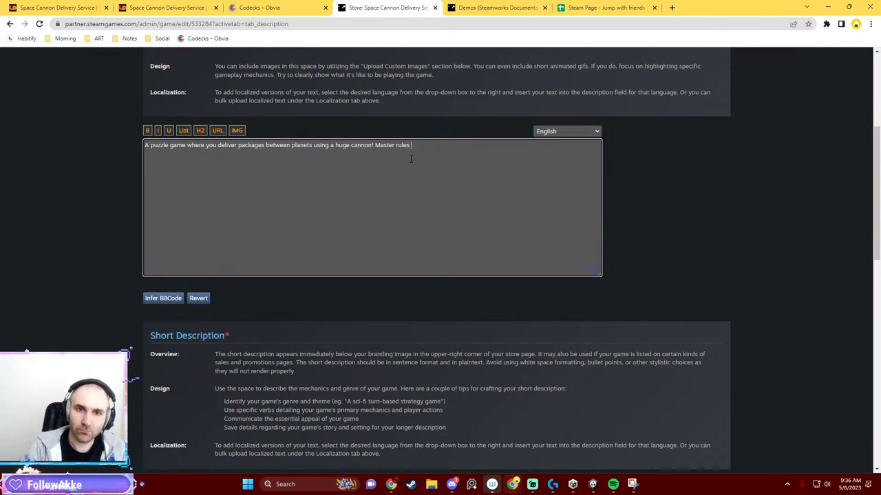
pyautogui.hotkey('ctrl', 'BackSpace')
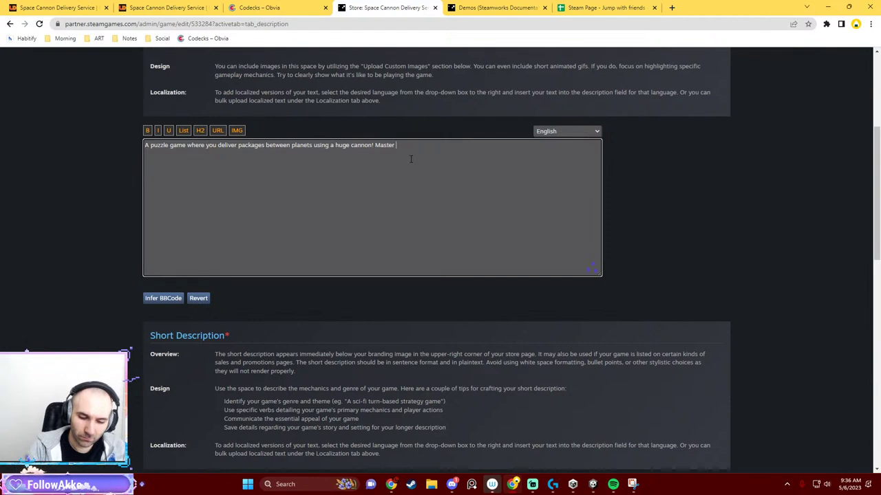
pyautogui.hotkey('ctrl', 'z')
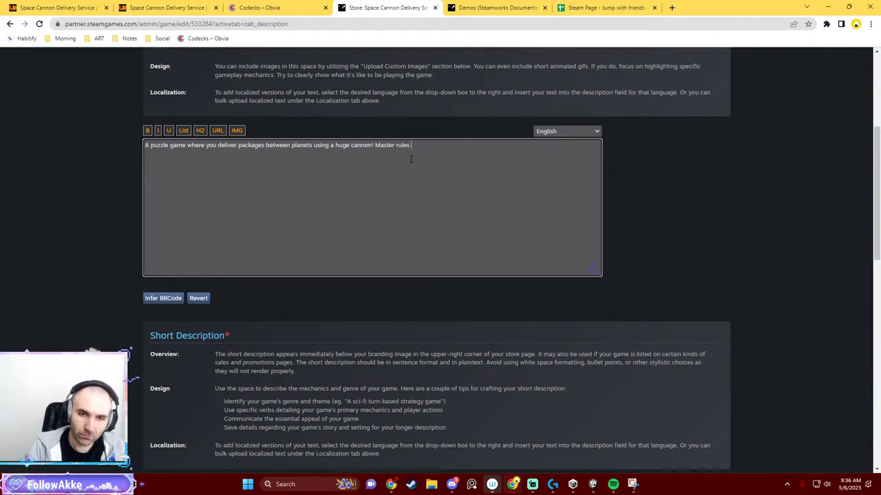
pyautogui.write('of the ')
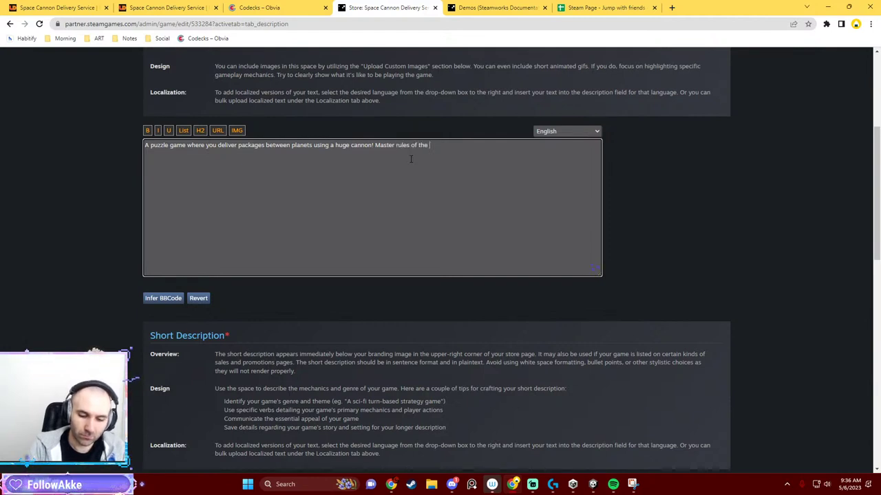
pyautogui.write('galaxy and ')
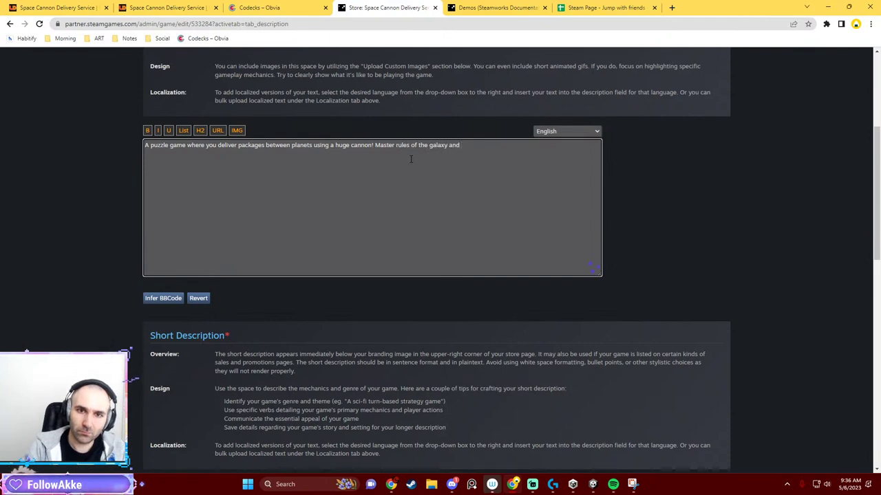
pyautogui.write('gra')
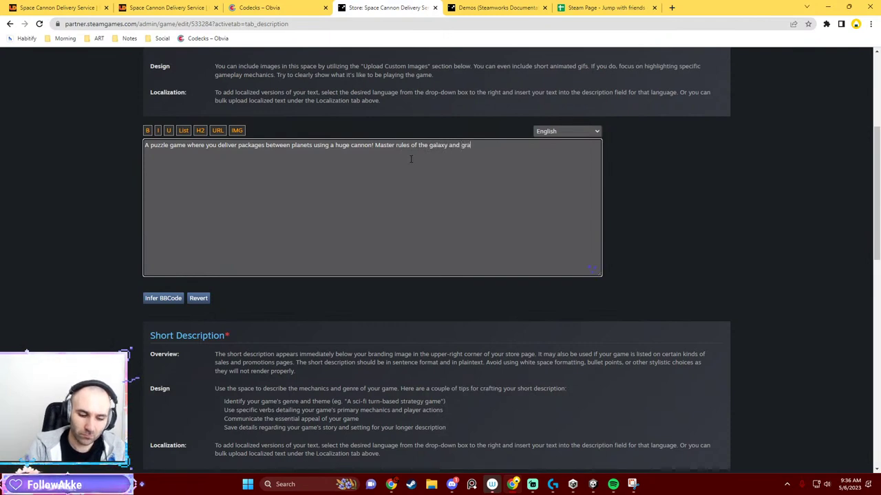
pyautogui.write('vitat')
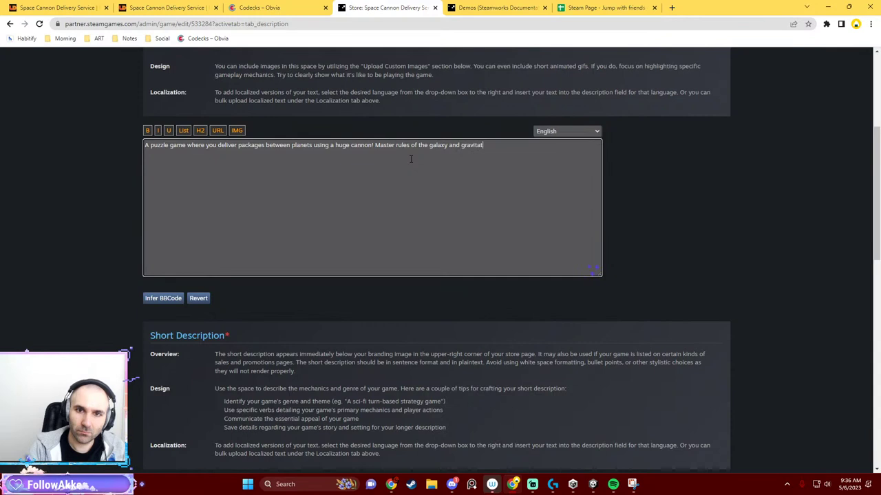
pyautogui.press('BackSpace')
pyautogui.press('BackSpace')
pyautogui.press('BackSpace')
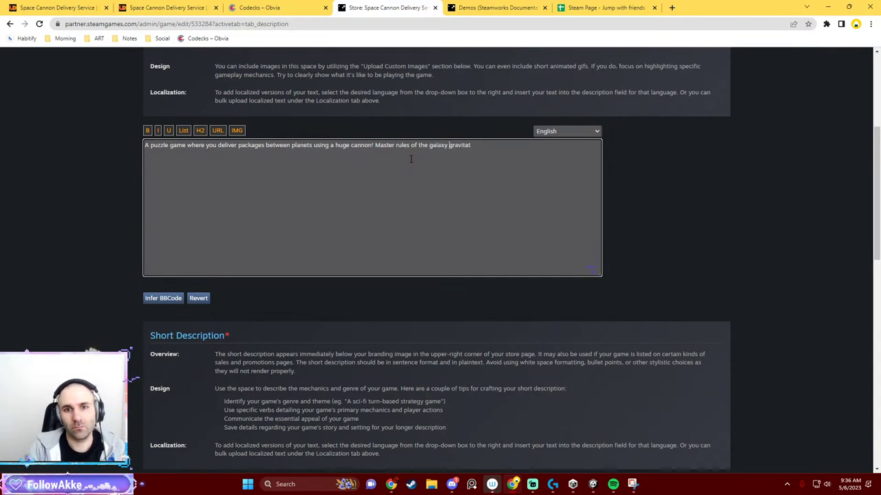
pyautogui.write(';')
pyautogui.press('End')
pyautogui.write('i')
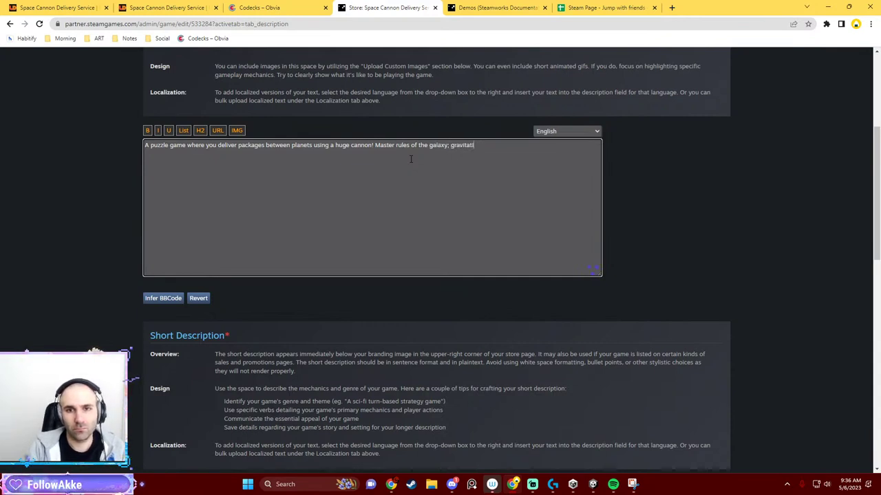
pyautogui.write('onal filed')
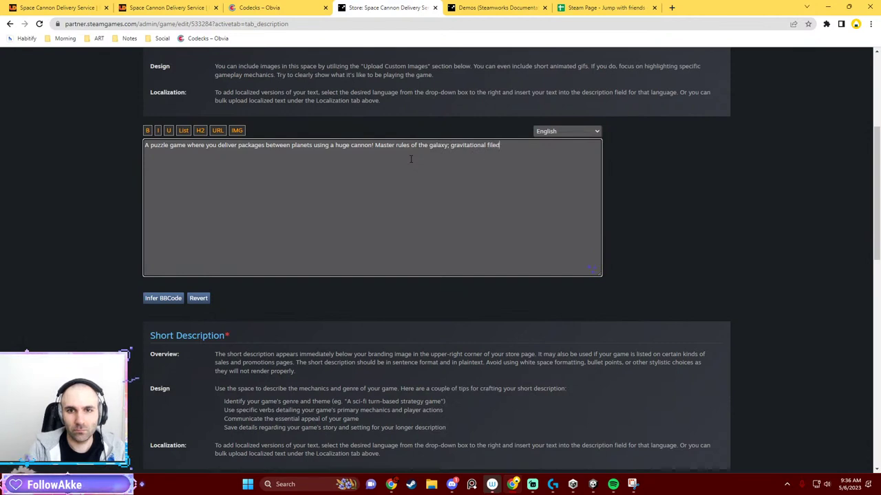
pyautogui.write('s, worm holes, las')
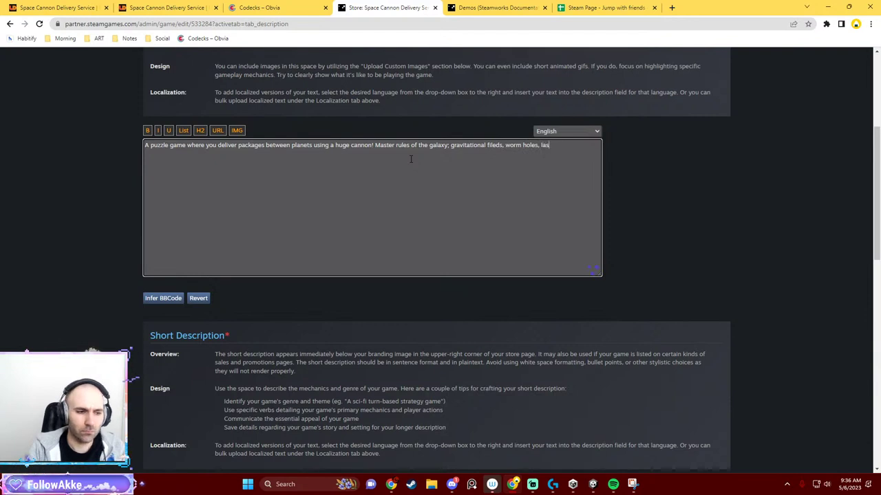
pyautogui.write('er defenc')
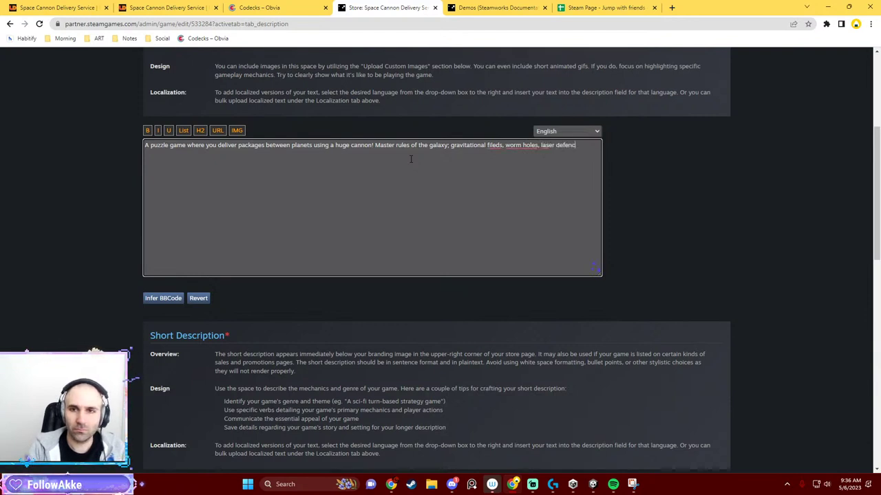
pyautogui.write('e systems an')
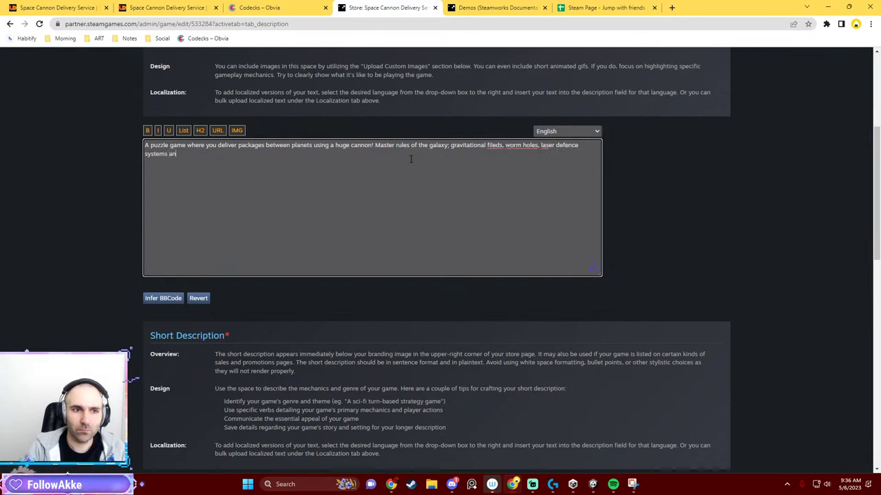
pyautogui.write('d more!')
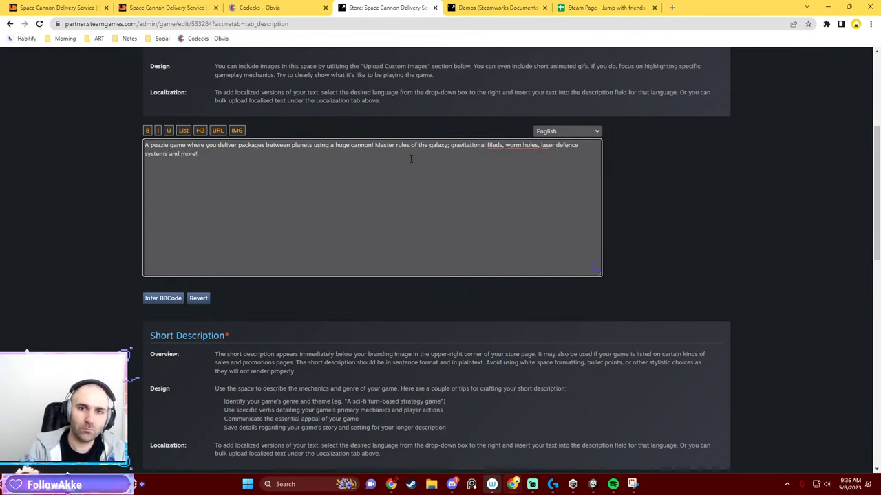
# Correct the spellings to 'wormholes', 'fields' and 'defense'.
pyautogui.click(536, 146)
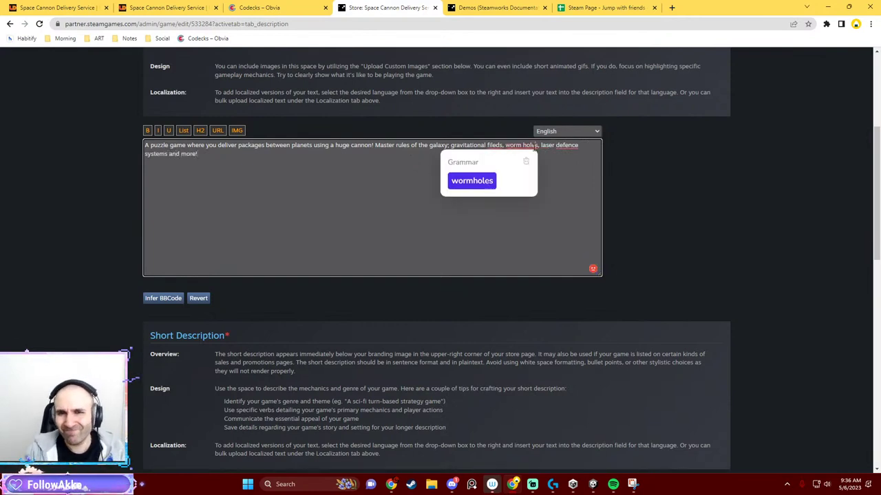
pyautogui.click(471, 181)
pyautogui.click(501, 150)
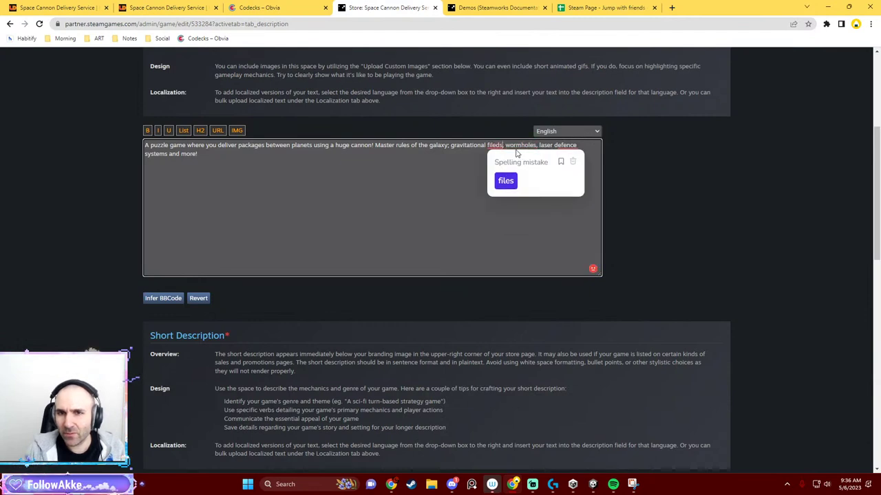
pyautogui.doubleClick(494, 146)
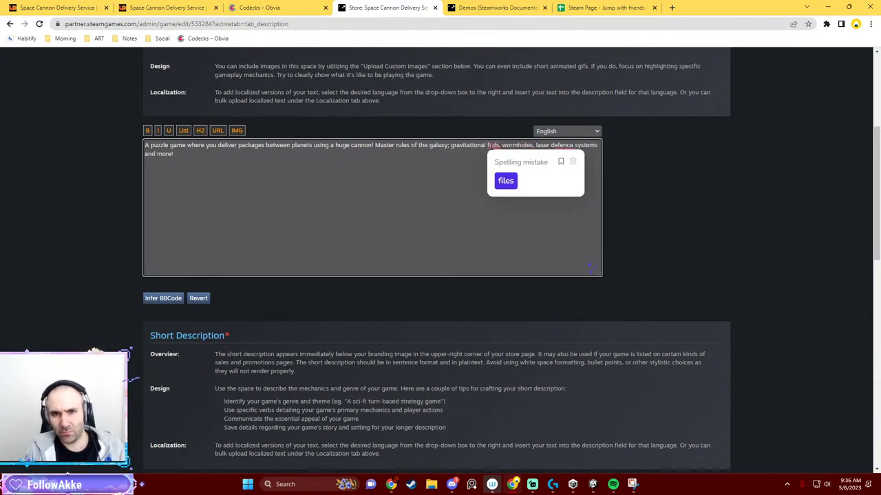
pyautogui.write('fields')
pyautogui.click(562, 147)
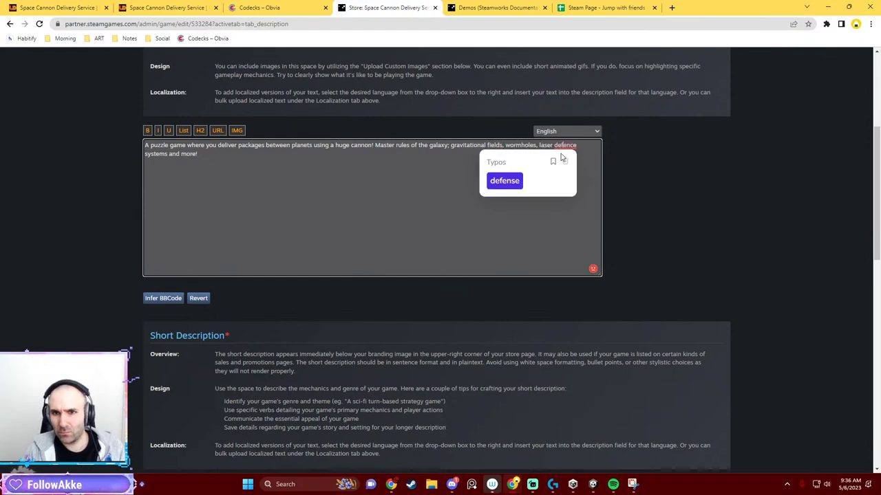
pyautogui.click(528, 180)
# Save the Space Cannon Delivery Service description edits so 'Changes saved' appears.
pyautogui.scroll(-2, 349, 180)
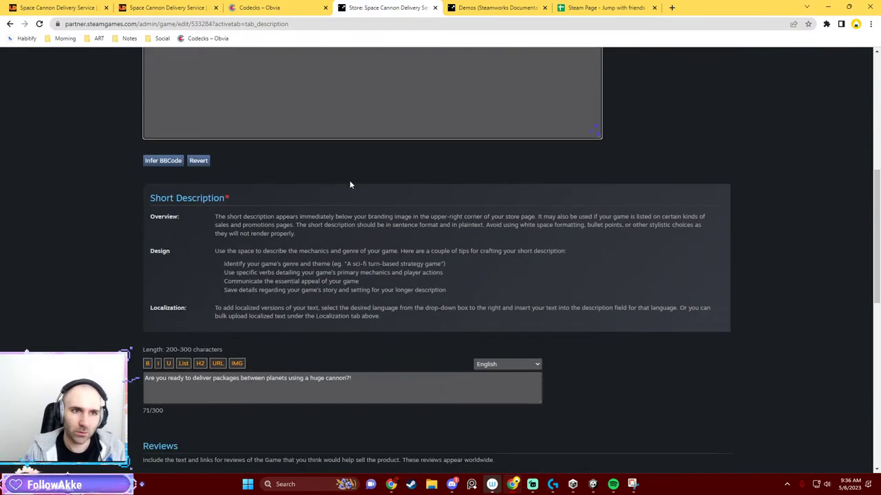
pyautogui.scroll(2, 324, 166)
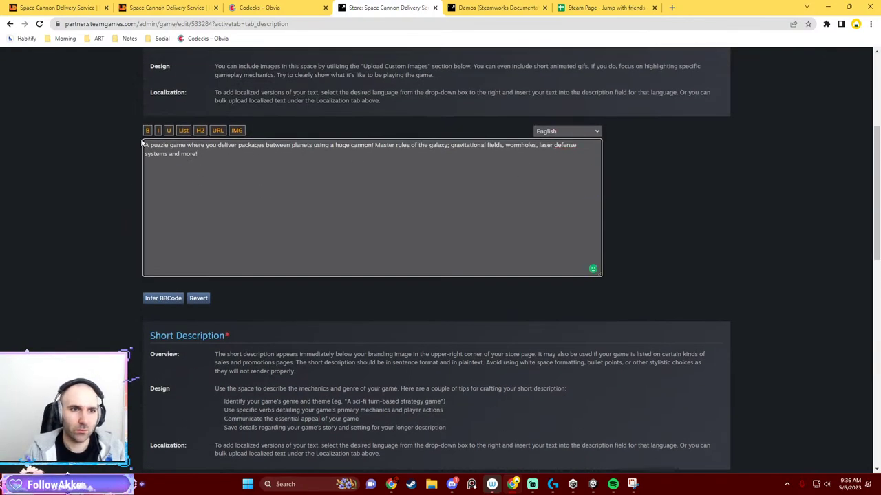
pyautogui.scroll(2, 268, 200)
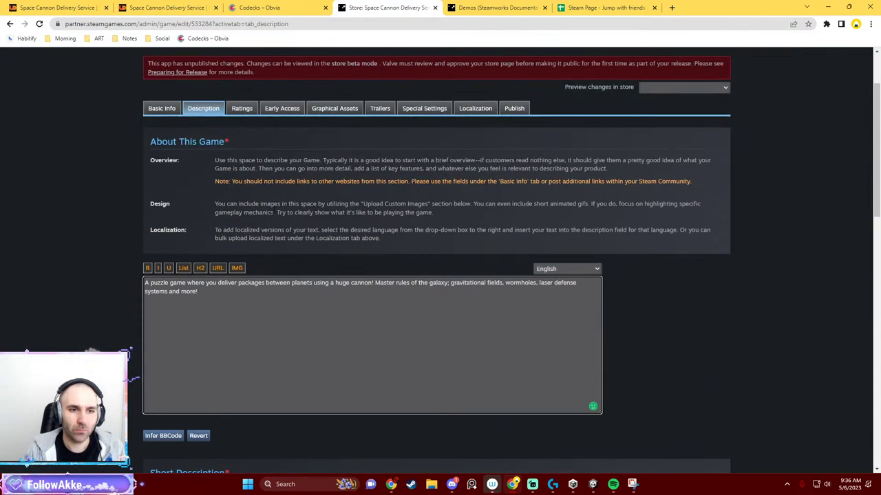
pyautogui.scroll(-6, 300, 219)
pyautogui.scroll(-4, 300, 219)
pyautogui.scroll(1, 200, 172)
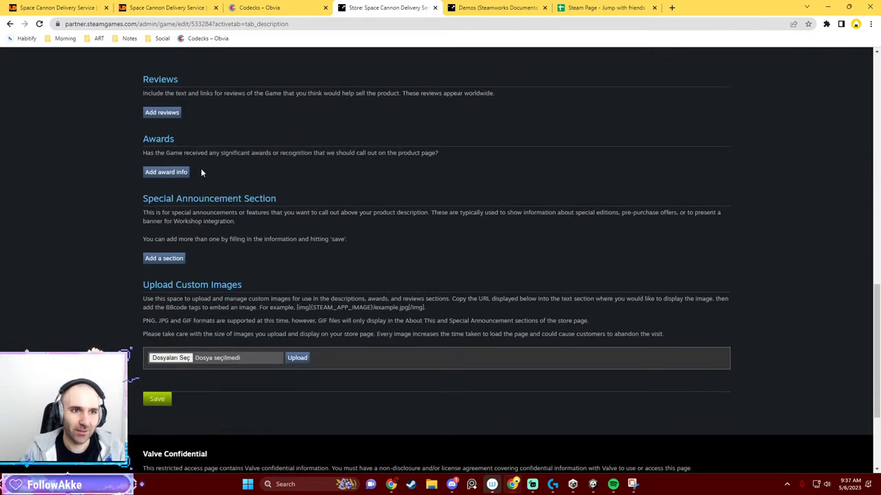
pyautogui.scroll(2, 212, 177)
pyautogui.scroll(-4, 206, 207)
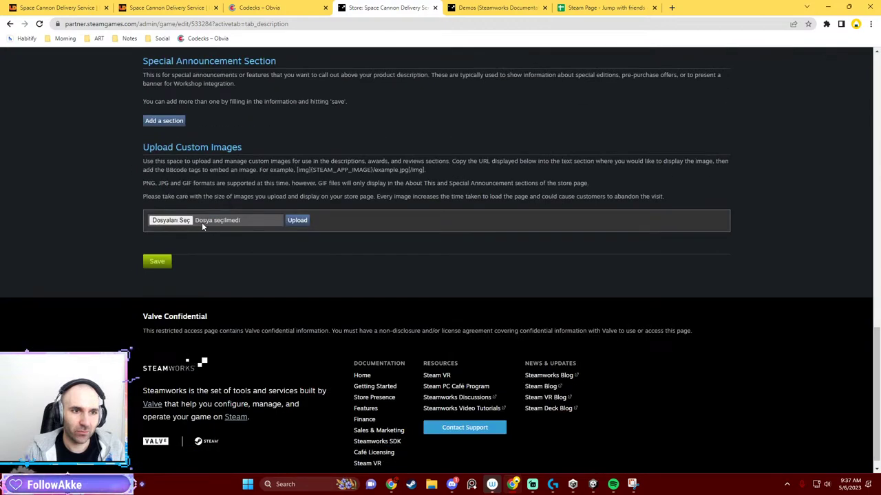
pyautogui.click(158, 262)
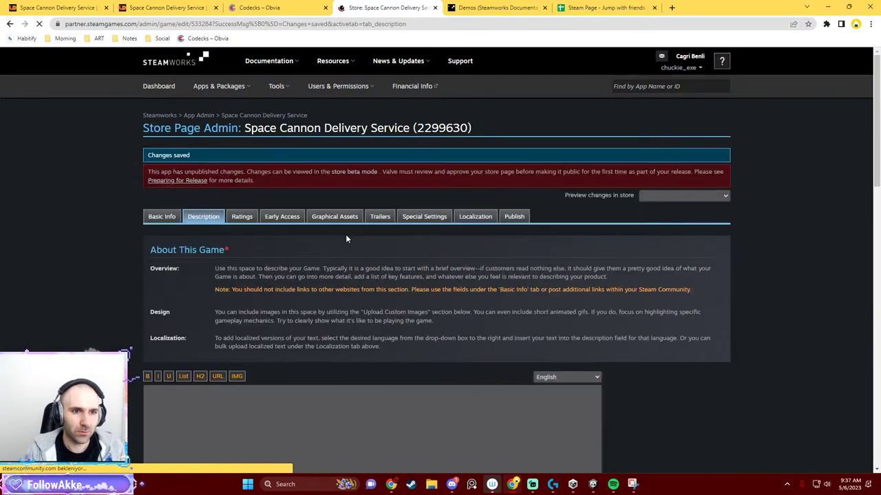
# Check the Google Images window and close its extra search tabs.
pyautogui.scroll(-2, 351, 237)
pyautogui.scroll(1, 357, 242)
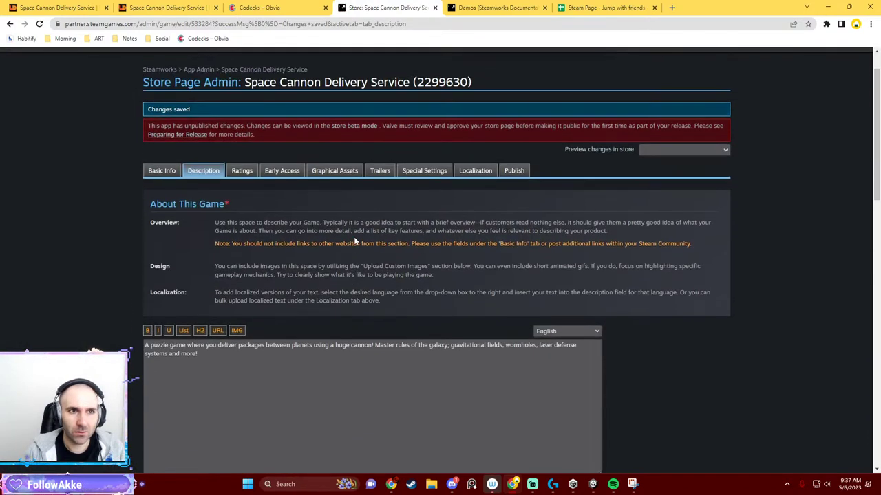
pyautogui.scroll(1, 277, 182)
pyautogui.moveTo(278, 54)
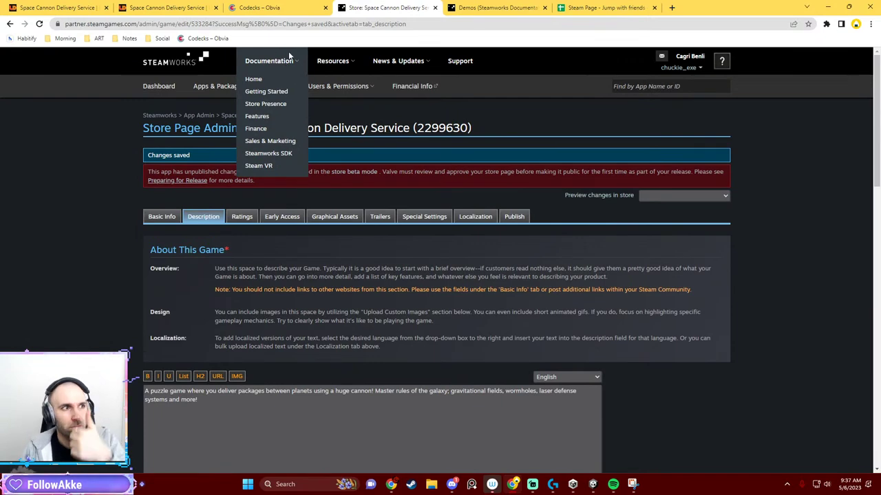
pyautogui.moveTo(353, 83)
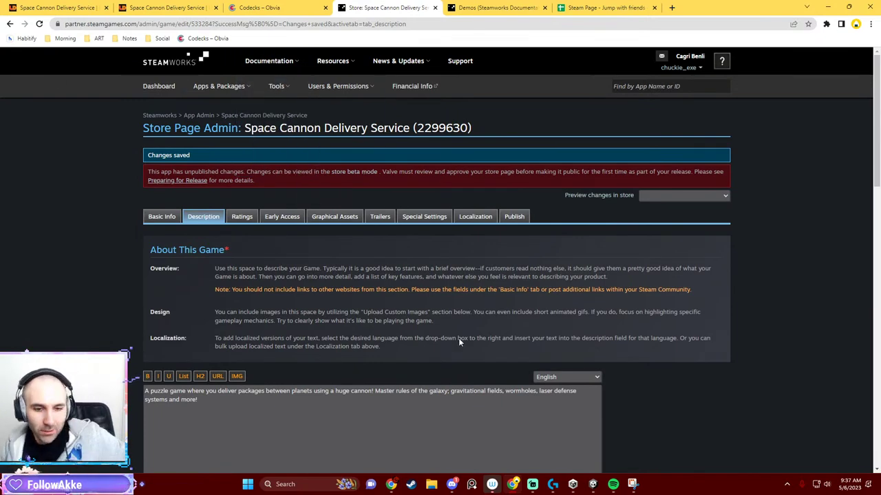
pyautogui.click(451, 433)
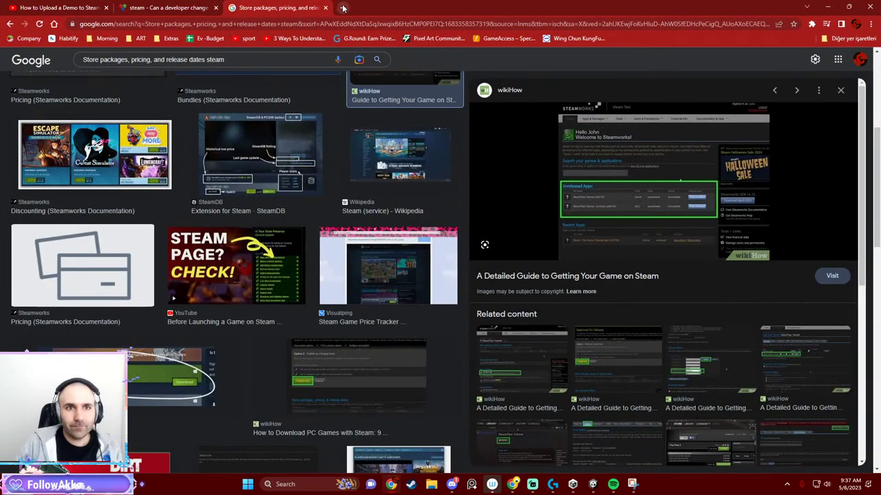
pyautogui.click(343, 8)
pyautogui.hotkey('ctrl', 'w')
# In Steamworks, open All Applications and the game's store admin, return to the list, then switch to Unity.
pyautogui.click(324, 8)
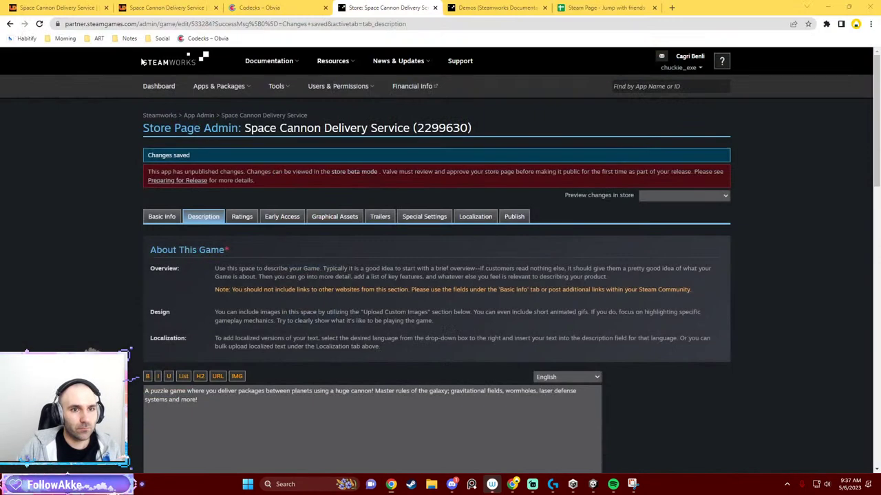
pyautogui.moveTo(224, 91)
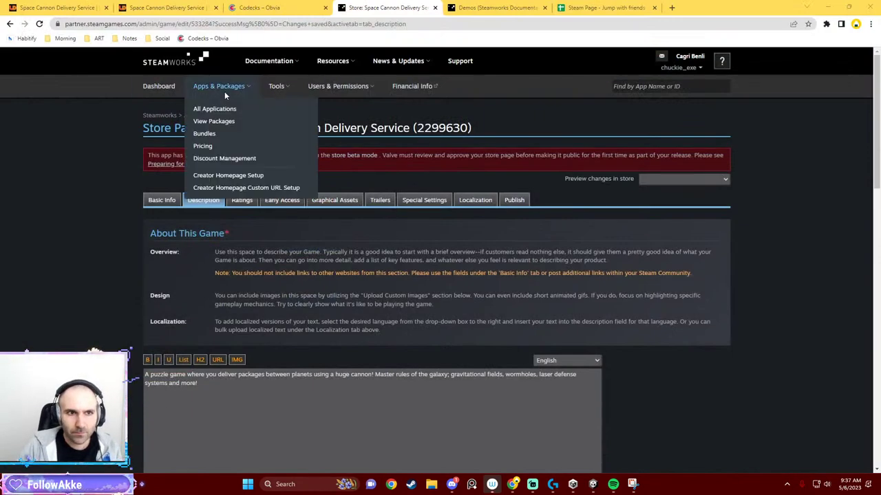
pyautogui.click(224, 108)
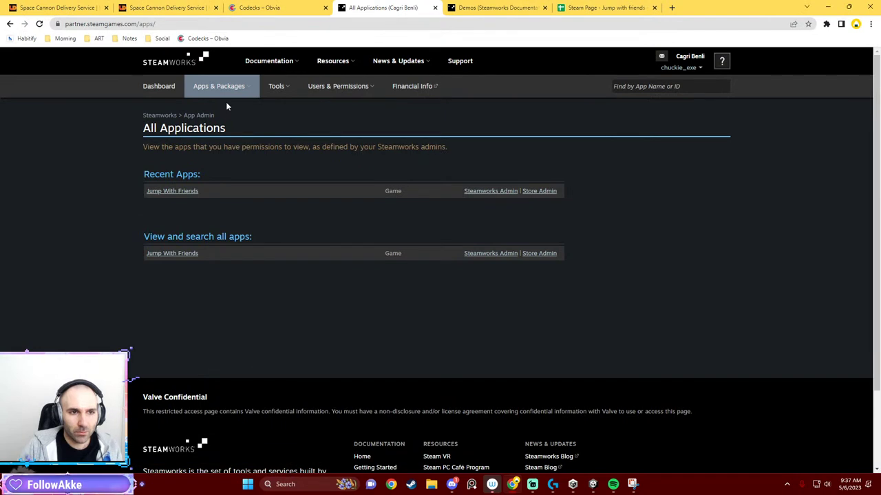
pyautogui.click(535, 192)
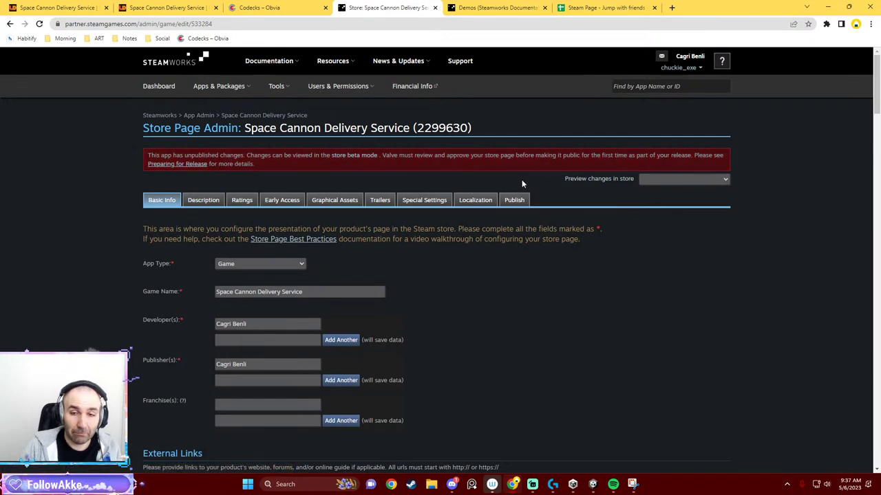
pyautogui.moveTo(218, 86)
pyautogui.click(213, 108)
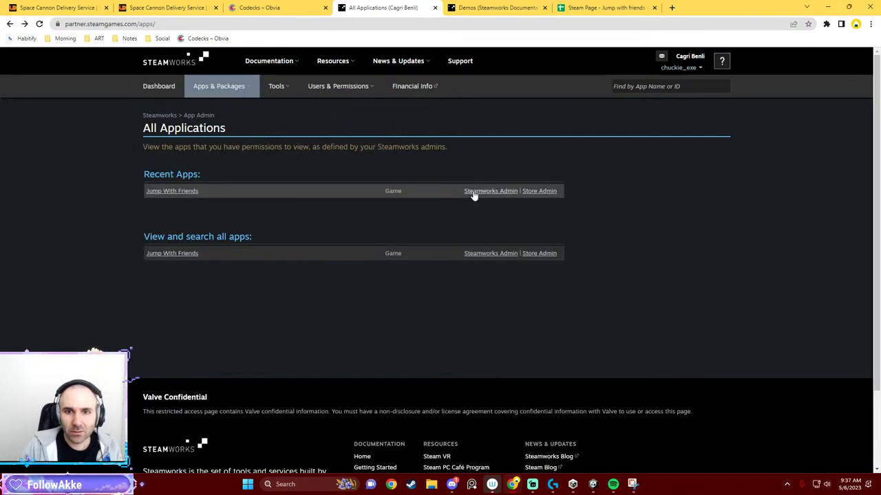
pyautogui.hotkey('alt', 'Tab')
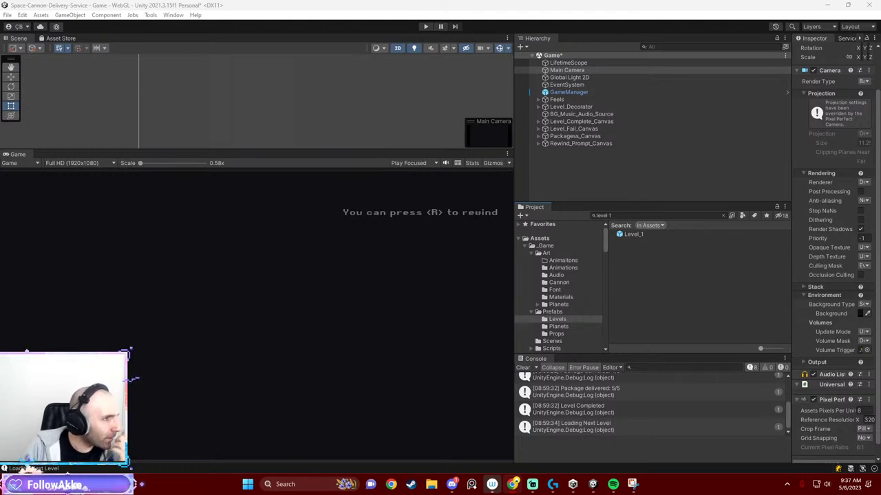
# Switch from Unity back to Space Cannon Delivery Service's Steamworks Application Settings page.
pyautogui.hotkey('alt', 'Tab')
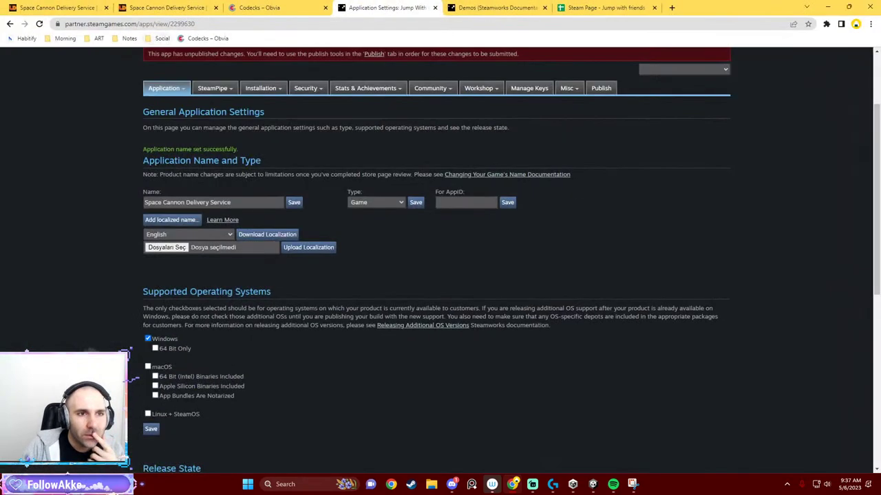
# Browse All Applications and Packages, then open Space Cannon Delivery Service's landing page and Store Page Admin.
pyautogui.click(10, 23)
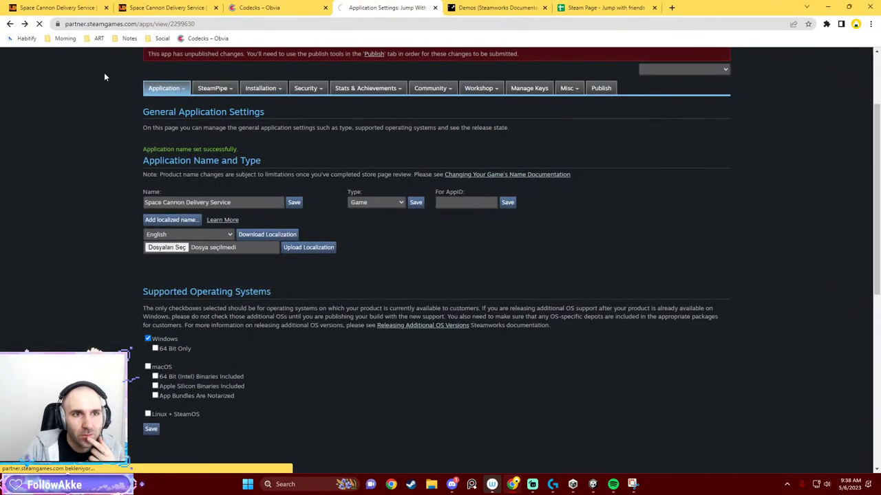
pyautogui.click(538, 192)
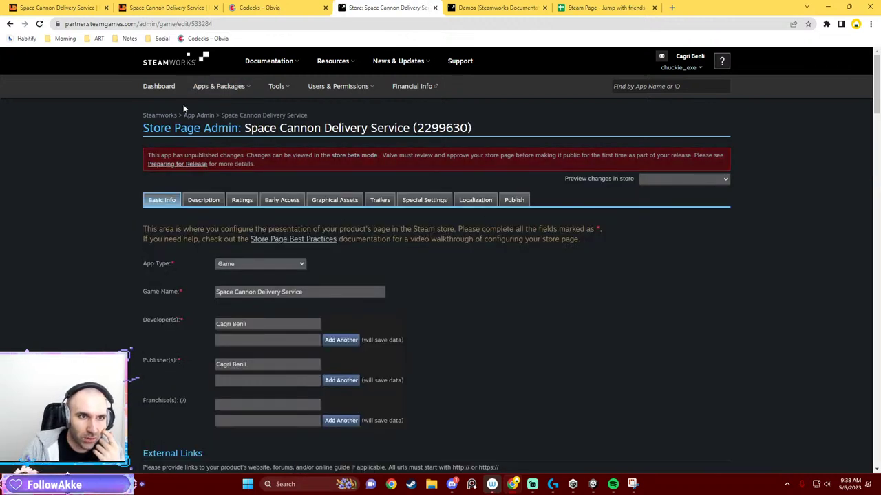
pyautogui.moveTo(219, 88)
pyautogui.click(227, 121)
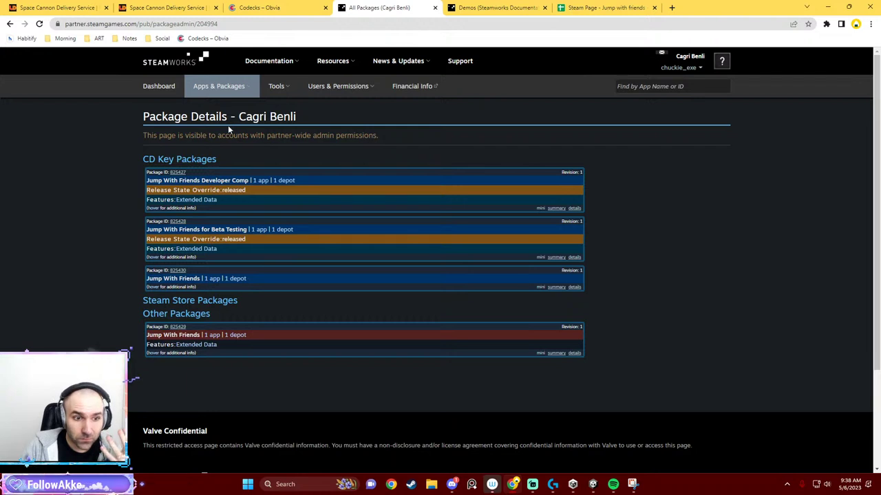
pyautogui.moveTo(211, 84)
pyautogui.click(216, 110)
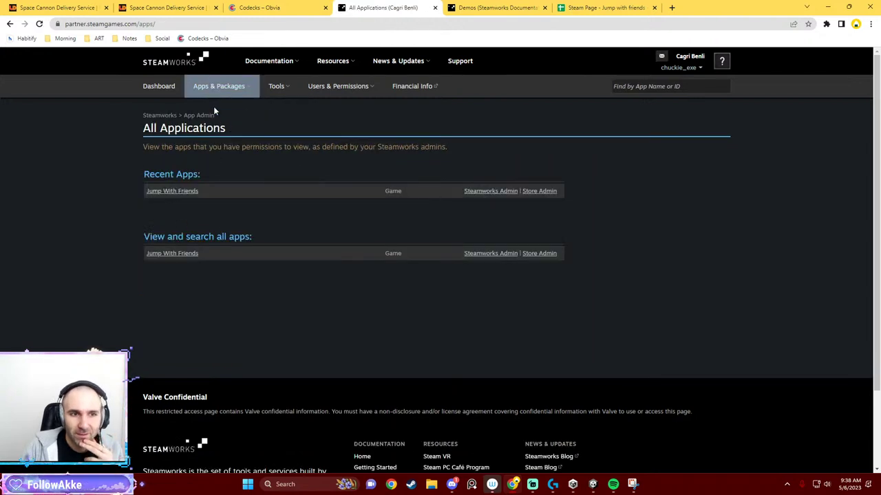
pyautogui.click(190, 191)
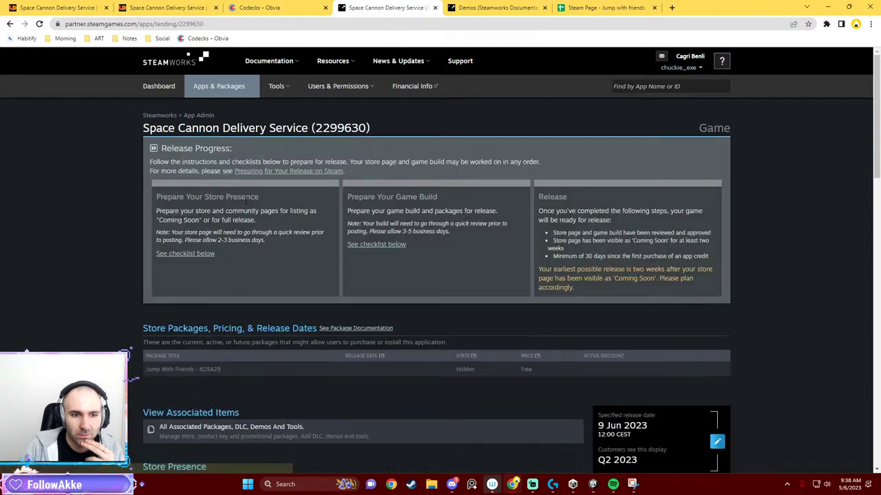
pyautogui.scroll(-2, 240, 213)
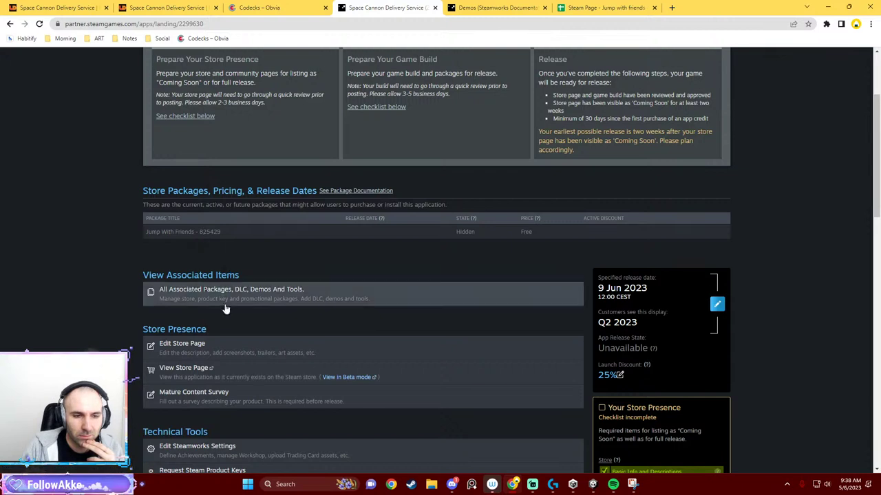
pyautogui.click(235, 354)
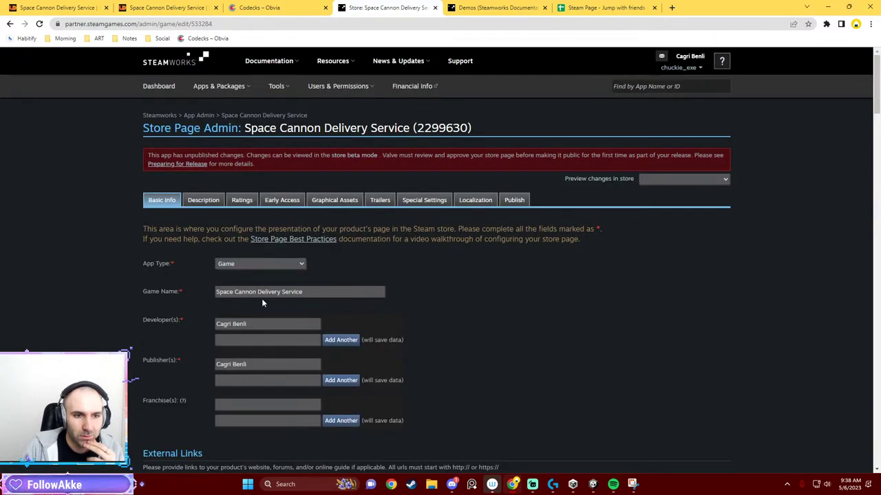
# Step through the Ratings, Description and Early Access sections, ending on Graphical Assets.
pyautogui.scroll(-6, 318, 176)
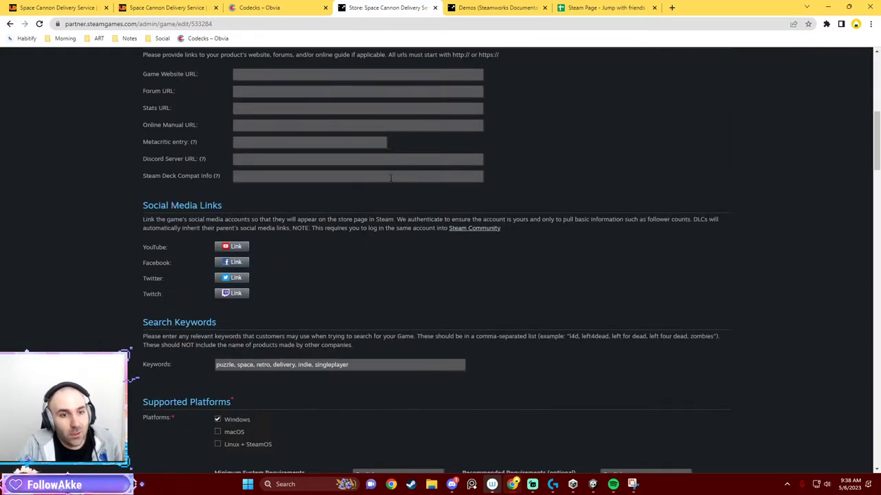
pyautogui.scroll(6, 360, 271)
pyautogui.click(266, 200)
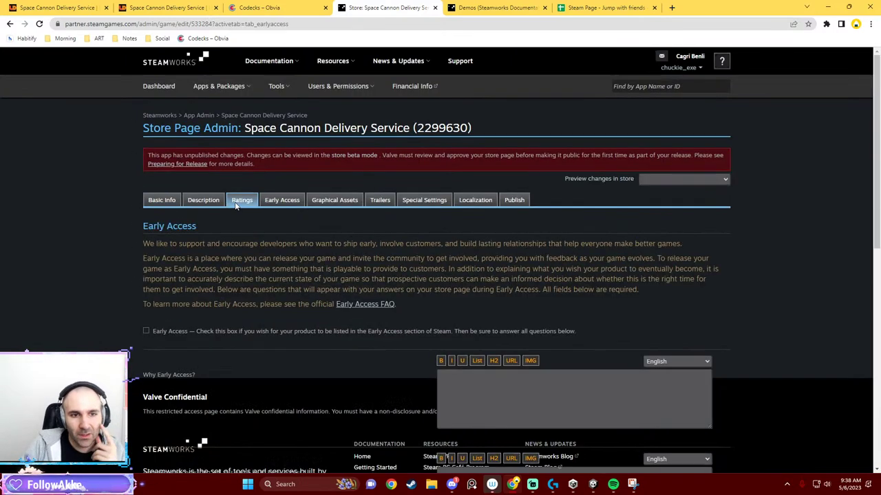
pyautogui.click(241, 200)
pyautogui.click(204, 201)
pyautogui.click(279, 204)
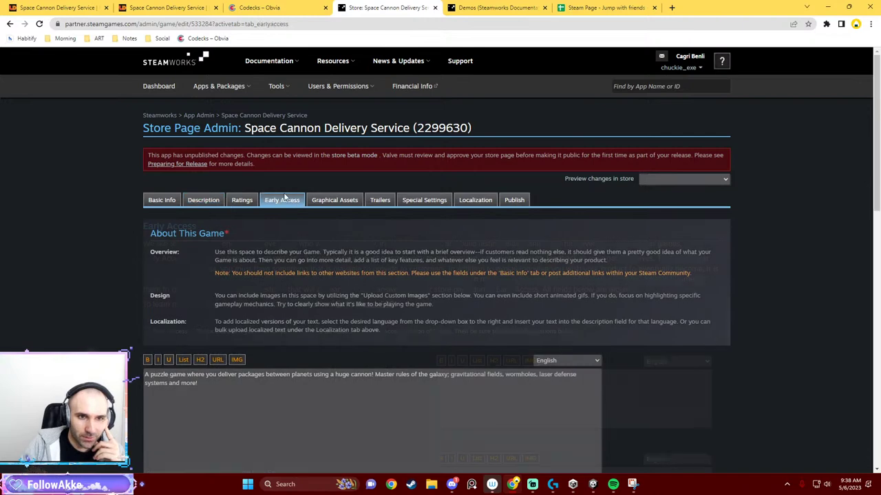
pyautogui.click(335, 204)
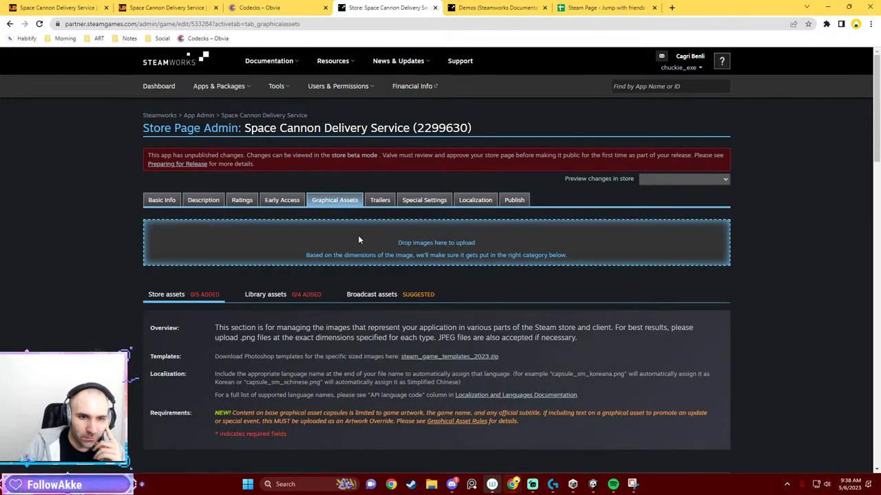
# Scroll the asset requirements and select the Header Capsule's 460px by 215px size.
pyautogui.scroll(-2, 357, 235)
pyautogui.scroll(-1, 306, 260)
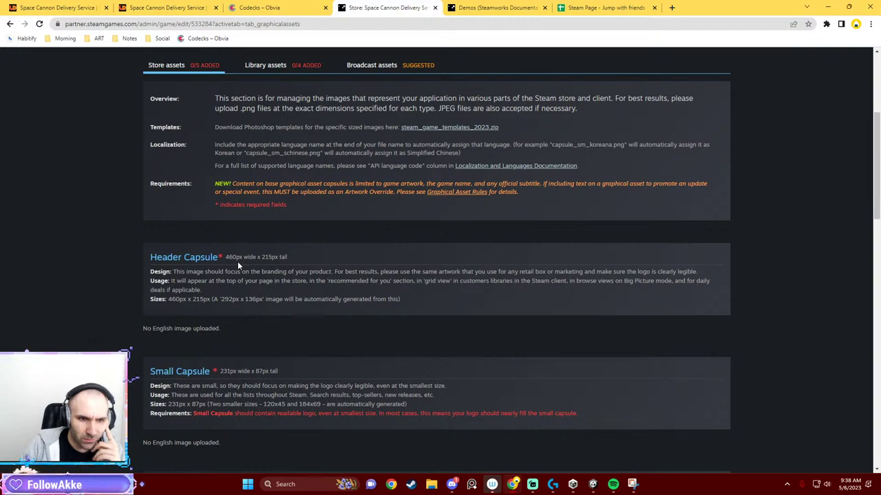
pyautogui.moveTo(226, 258); pyautogui.dragTo(278, 258)
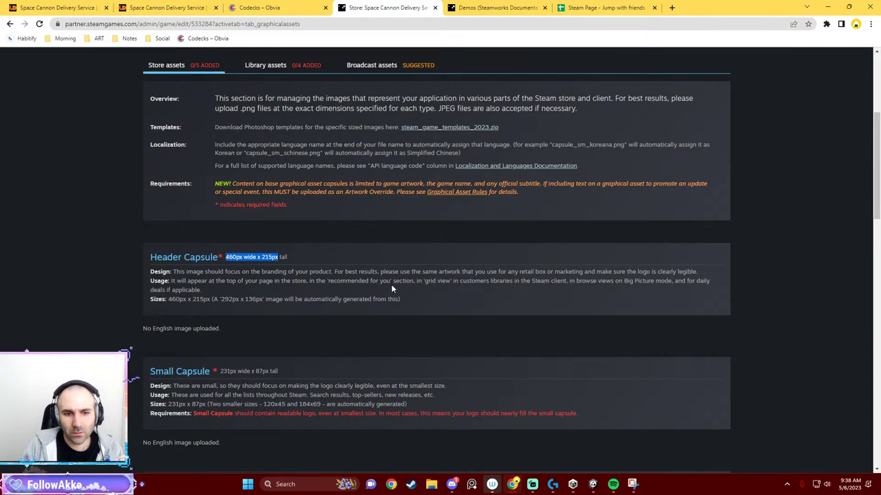
# Start a Windows Start search for an app, discarding the mistyped 'pr' attempt.
pyautogui.press('super')
pyautogui.write('pro')
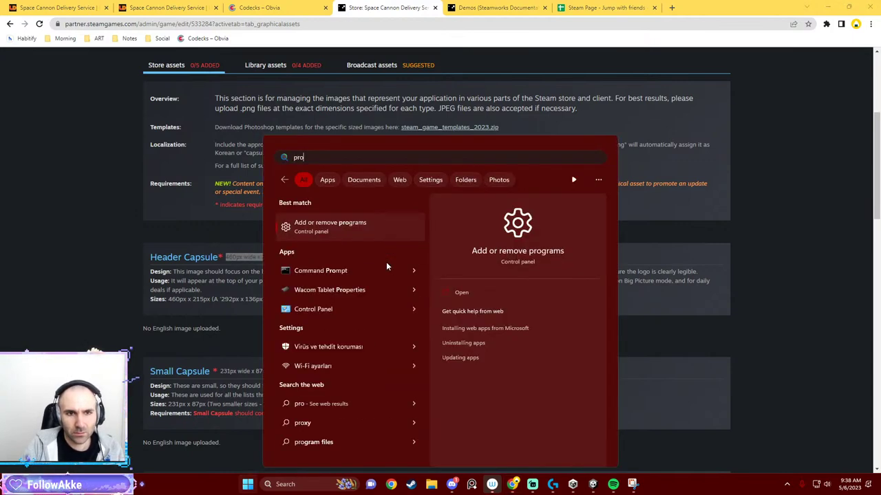
pyautogui.press('BackSpace')
pyautogui.press('BackSpace')
pyautogui.press('Escape')
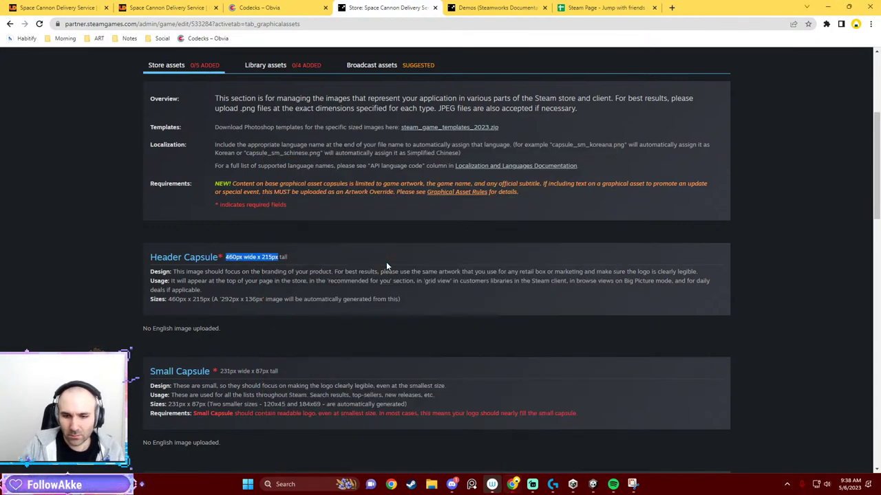
pyautogui.press('super')
# Launch the Steam app from the 'steam' search and close the What's New popup.
pyautogui.write('steam')
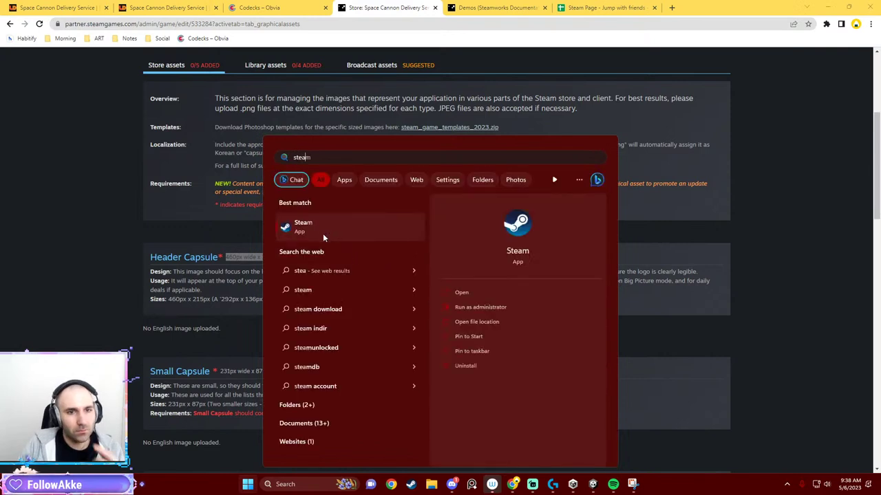
pyautogui.click(323, 237)
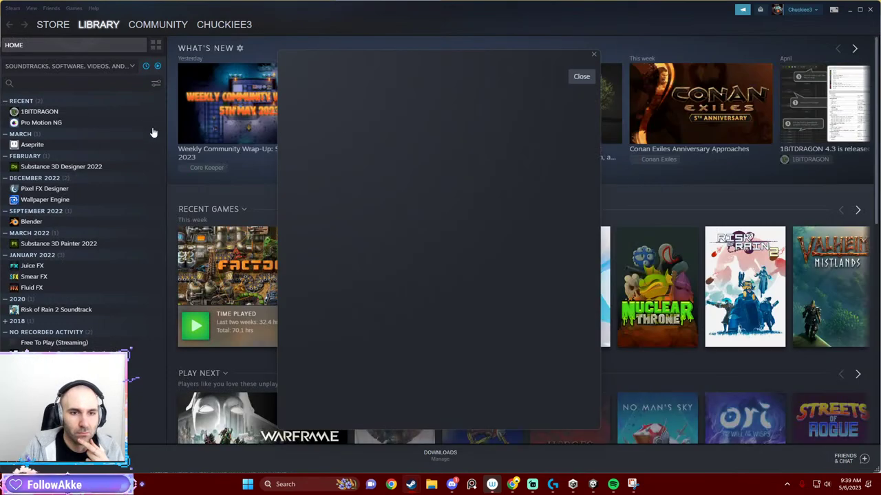
pyautogui.click(594, 54)
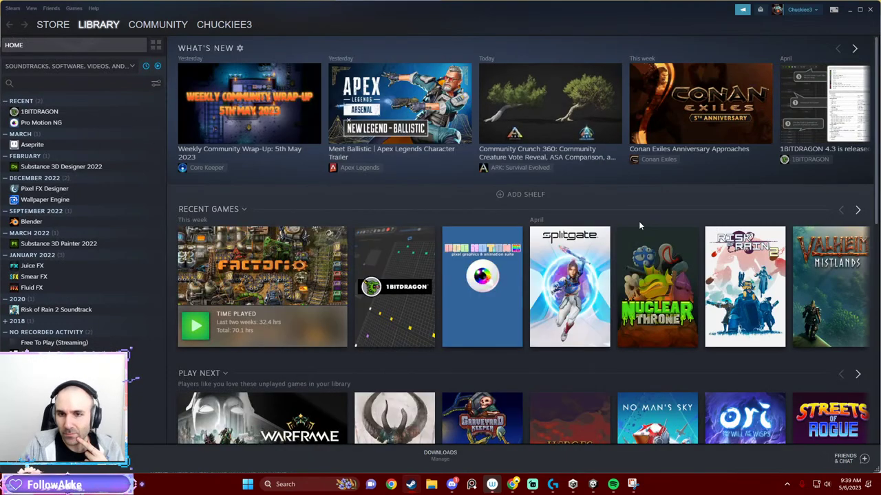
# Page back and forth through the Recent Games shelf, then minimize Steam.
pyautogui.scroll(-1, 447, 244)
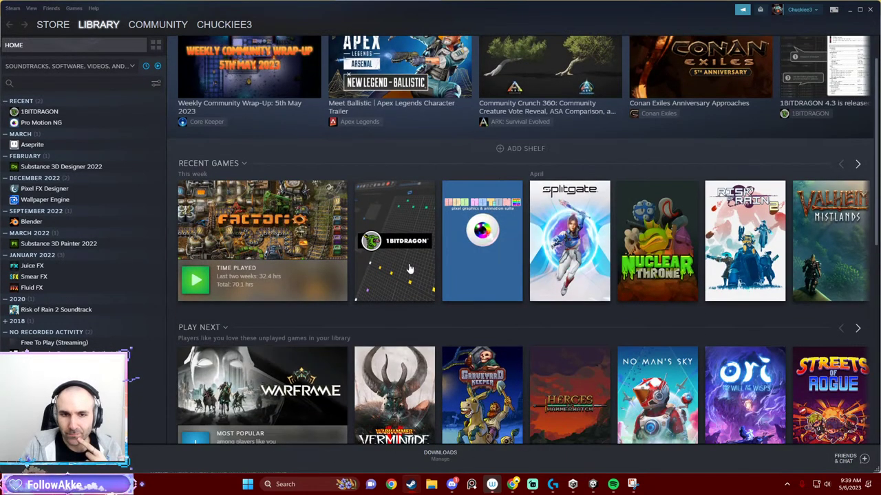
pyautogui.click(858, 165)
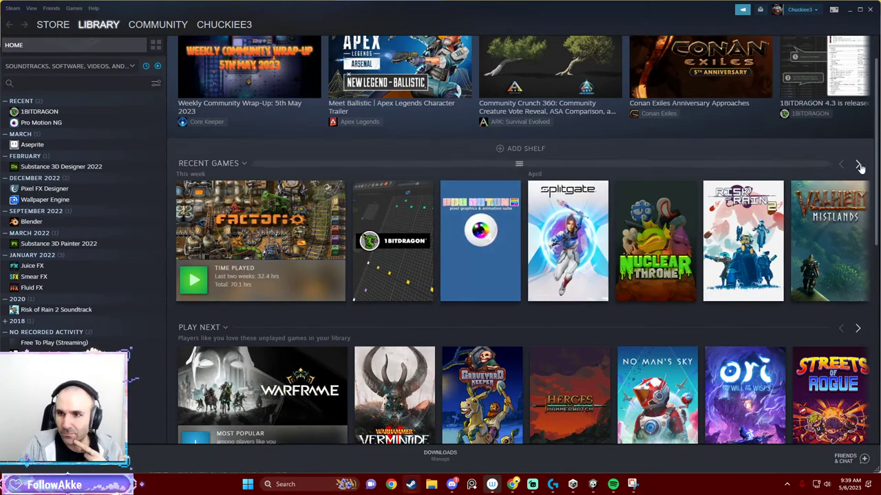
pyautogui.click(841, 165)
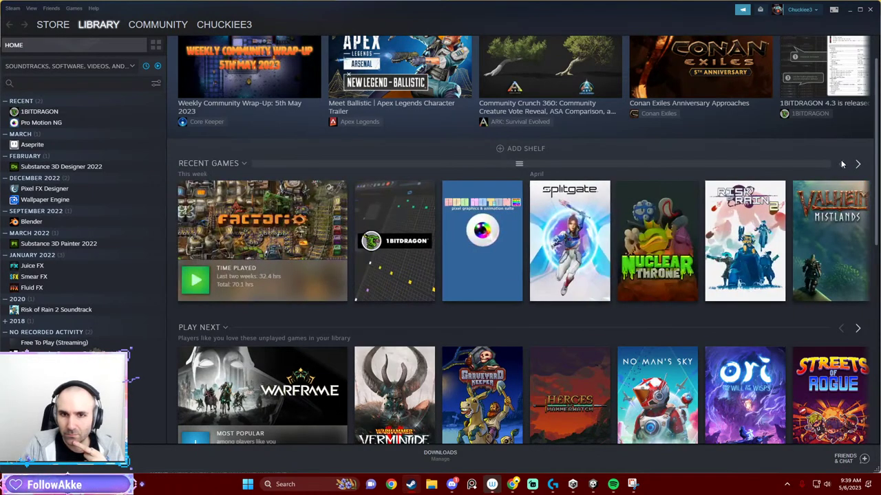
pyautogui.click(858, 165)
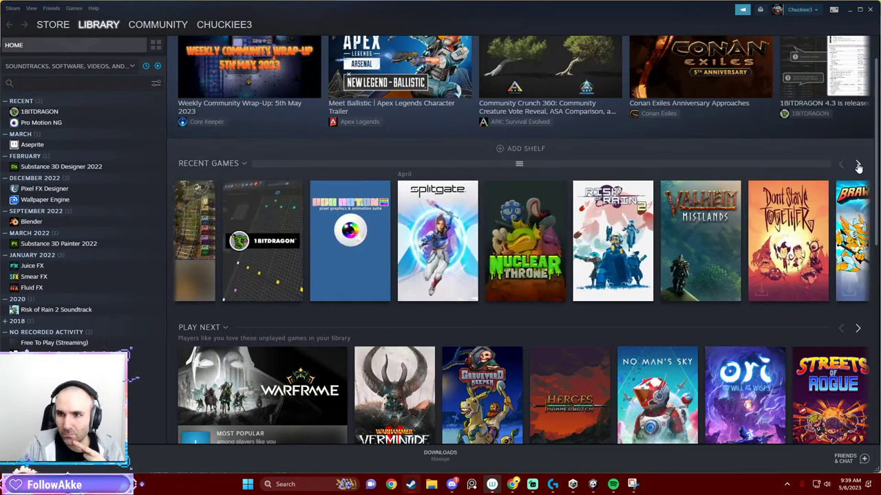
pyautogui.click(858, 165)
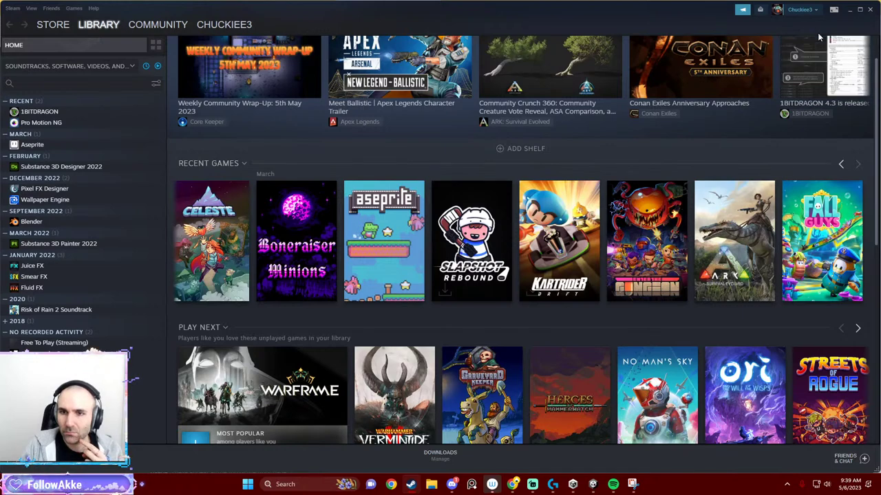
pyautogui.click(849, 8)
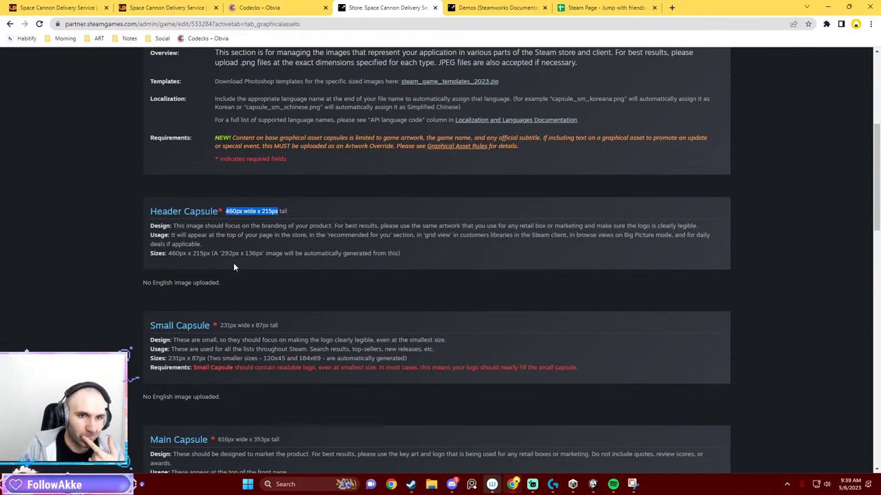
pyautogui.scroll(2, 234, 261)
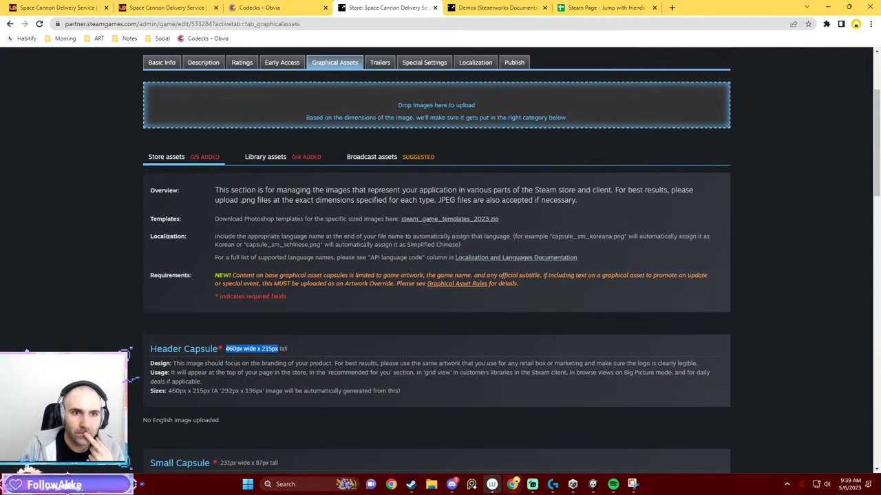
pyautogui.click(265, 158)
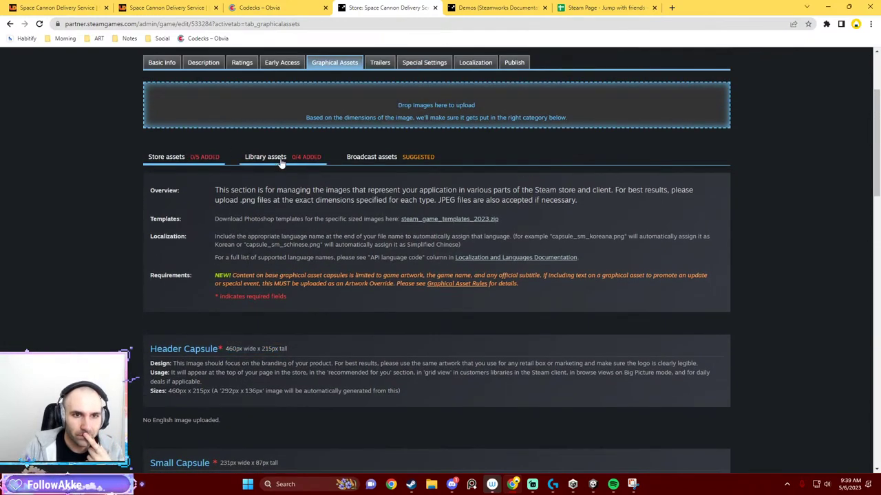
pyautogui.click(193, 160)
pyautogui.scroll(-5, 234, 227)
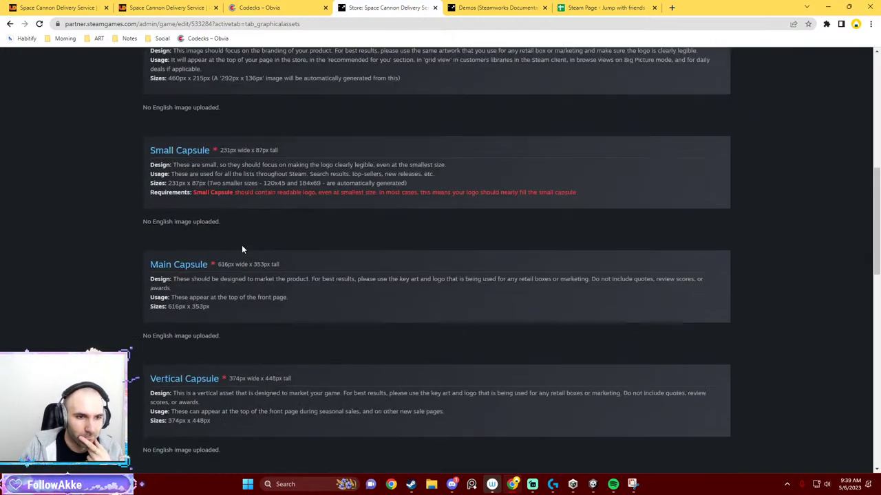
pyautogui.scroll(1, 221, 184)
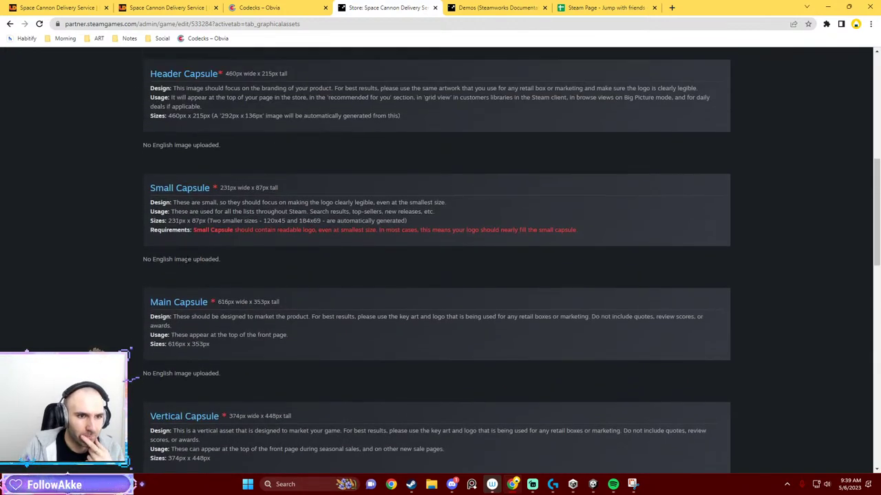
pyautogui.scroll(2, 216, 226)
pyautogui.scroll(2, 243, 266)
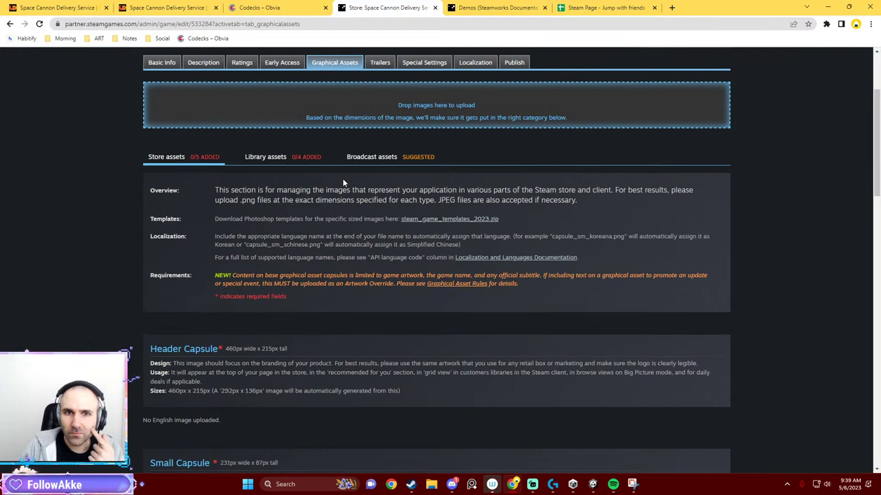
pyautogui.scroll(1, 343, 178)
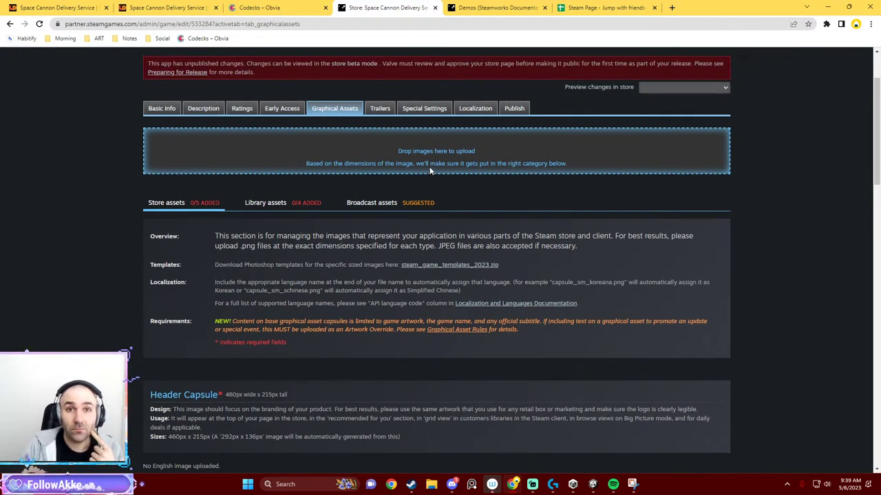
pyautogui.scroll(-2, 387, 217)
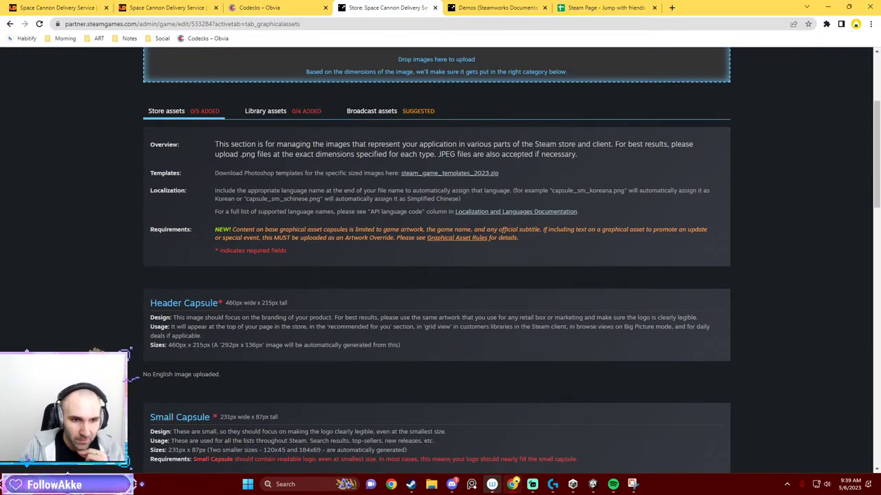
pyautogui.scroll(-2, 336, 288)
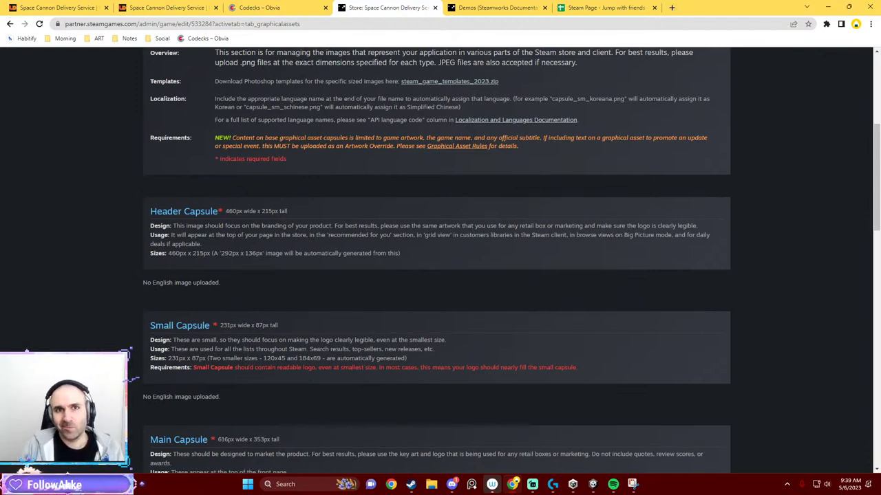
# Search 'fiverr' in a new tab, open fiverr.com, and drag the browser aside to reveal Unity.
pyautogui.click(672, 7)
pyautogui.write('fiverr')
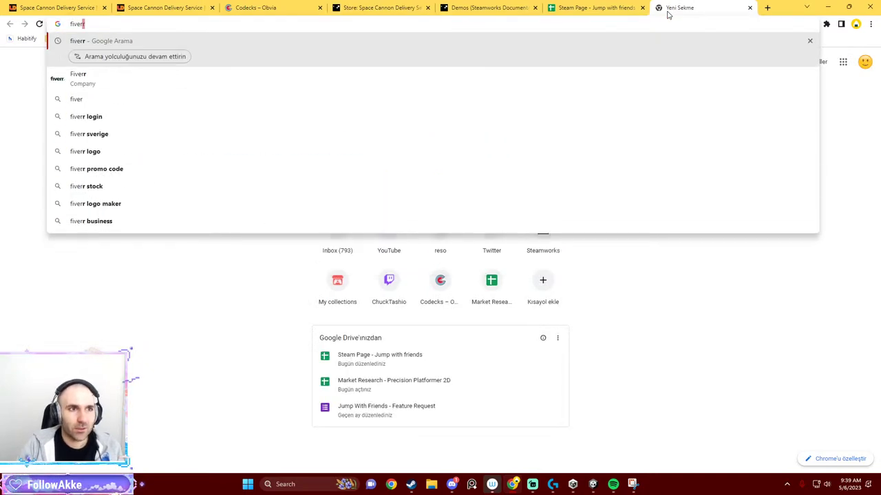
pyautogui.press('Return')
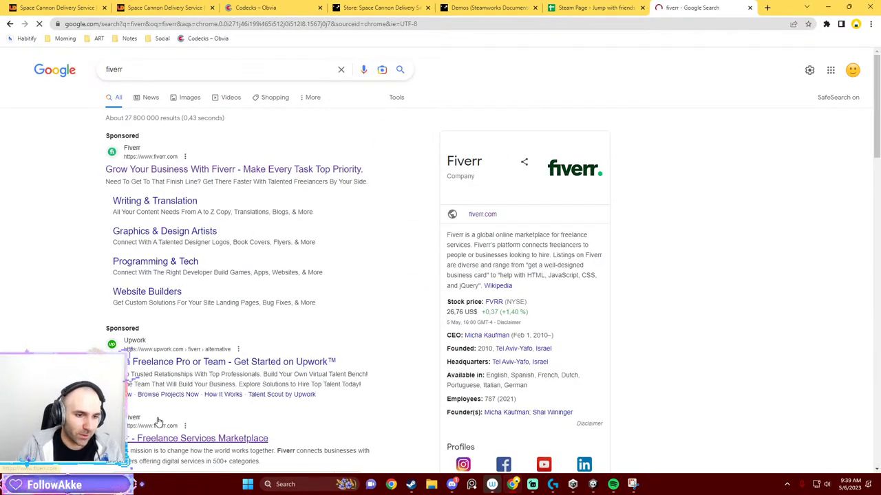
pyautogui.click(148, 433)
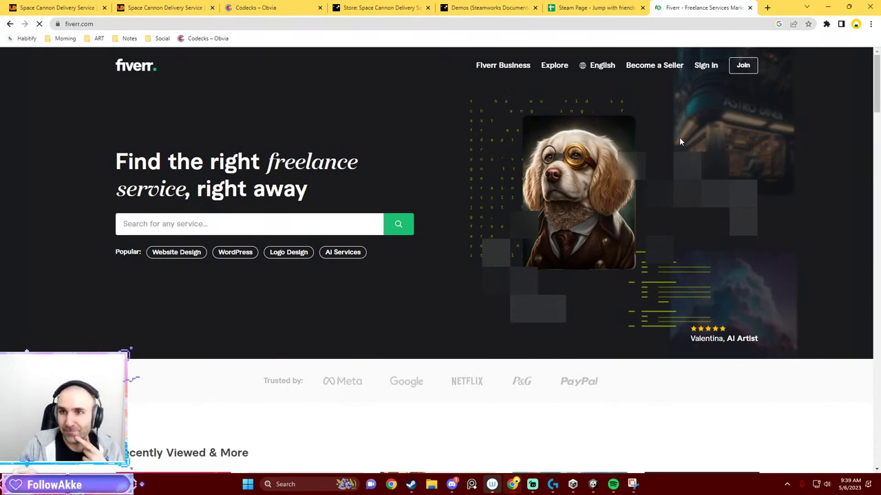
pyautogui.moveTo(263, 3)
pyautogui.mouseDown()
pyautogui.moveTo(67, 116)
pyautogui.moveTo(0, 117)
pyautogui.mouseUp()
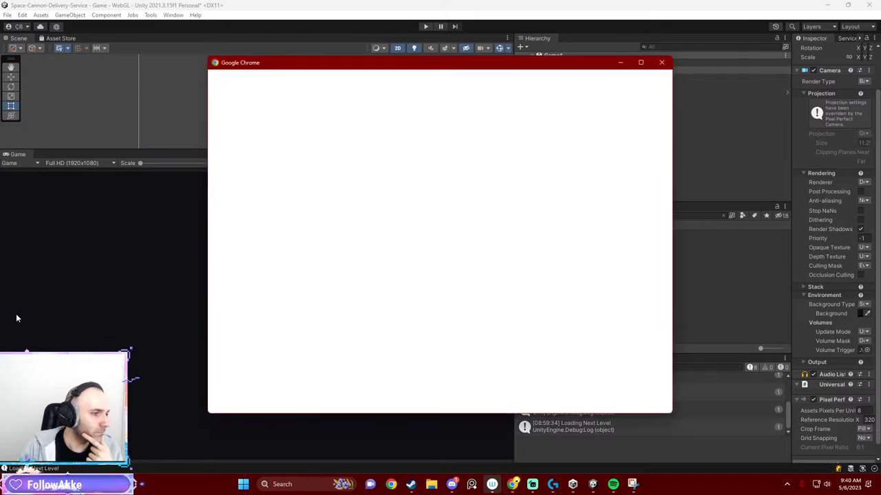
# Bring the Chrome window showing Fiverr back over the Unity editor.
pyautogui.click(342, 227)
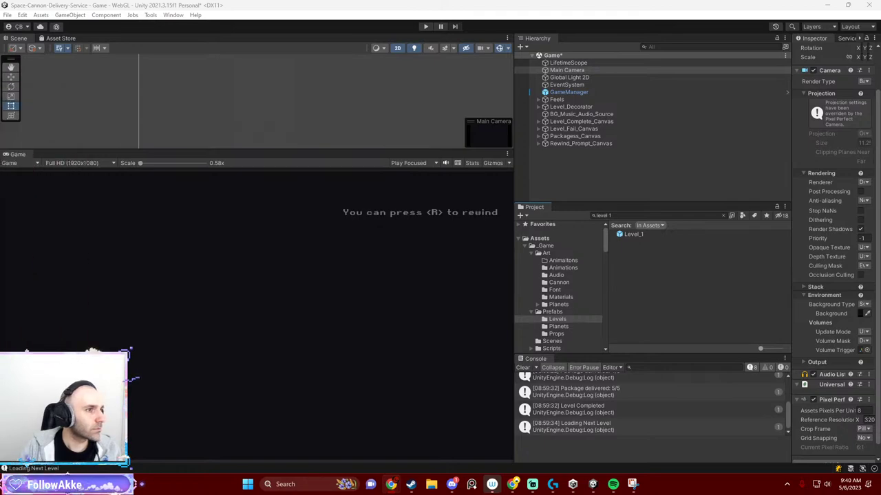
# Bring the Fiverr homepage forward and focus its service search field, dismissing suggestions.
pyautogui.hotkey('alt', 'Tab')
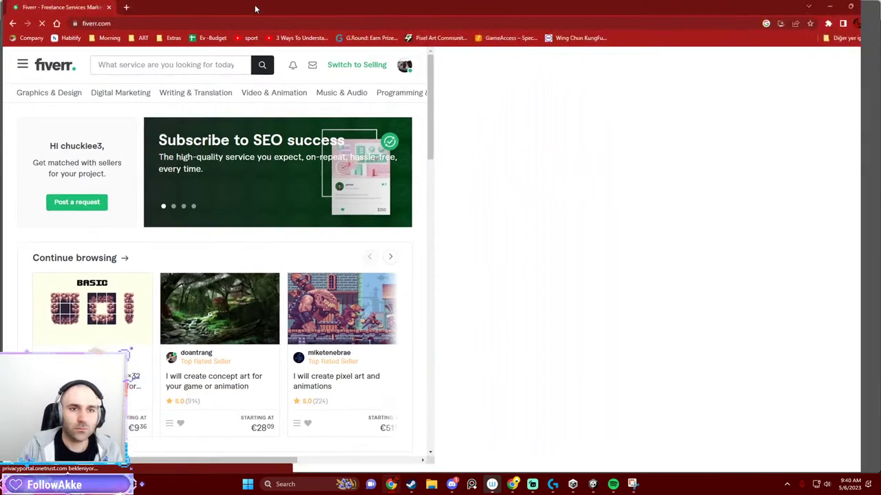
pyautogui.click(338, 65)
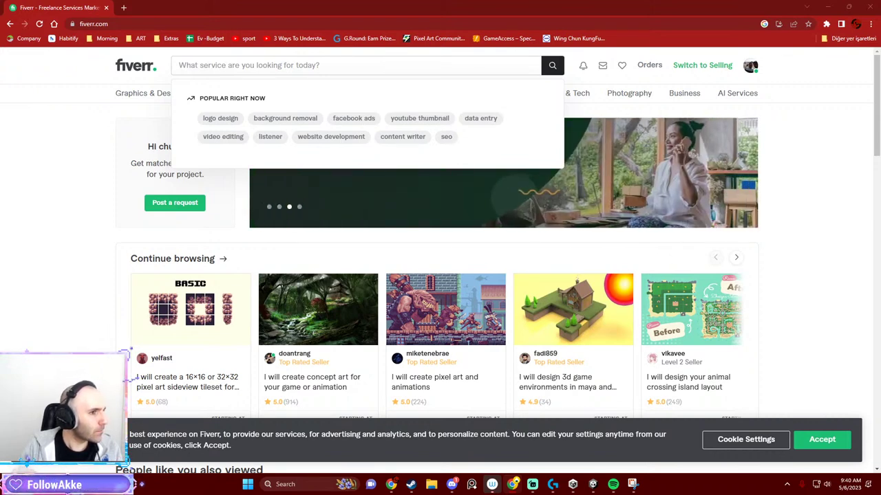
pyautogui.click(260, 62)
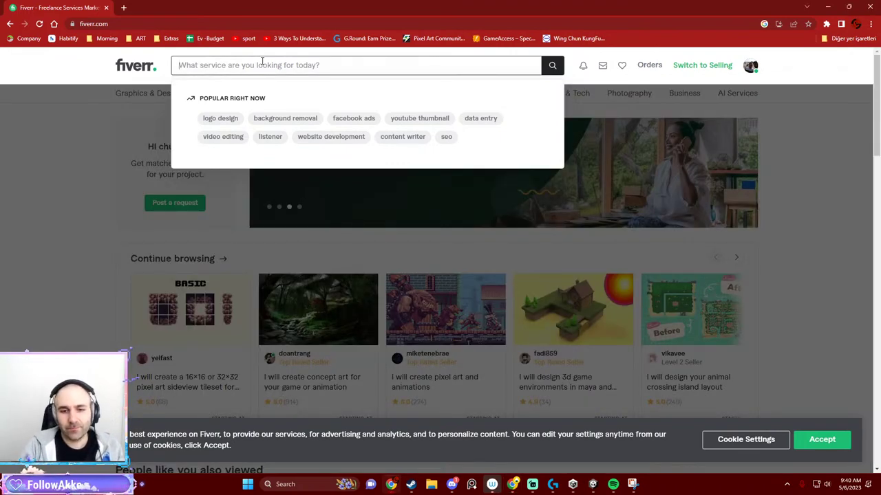
pyautogui.press('Escape')
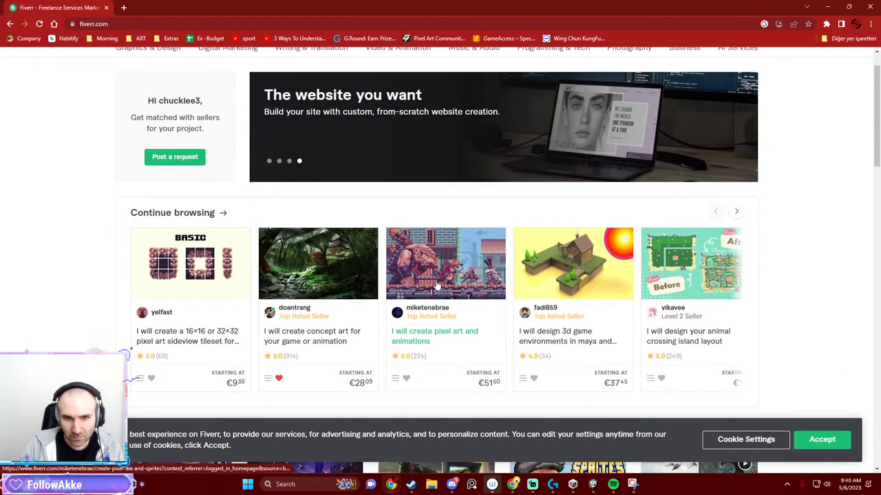
# Open a pixel art gig in a new tab, browse its gallery samples, then close it.
pyautogui.middleClick(438, 263)
pyautogui.click(147, 6)
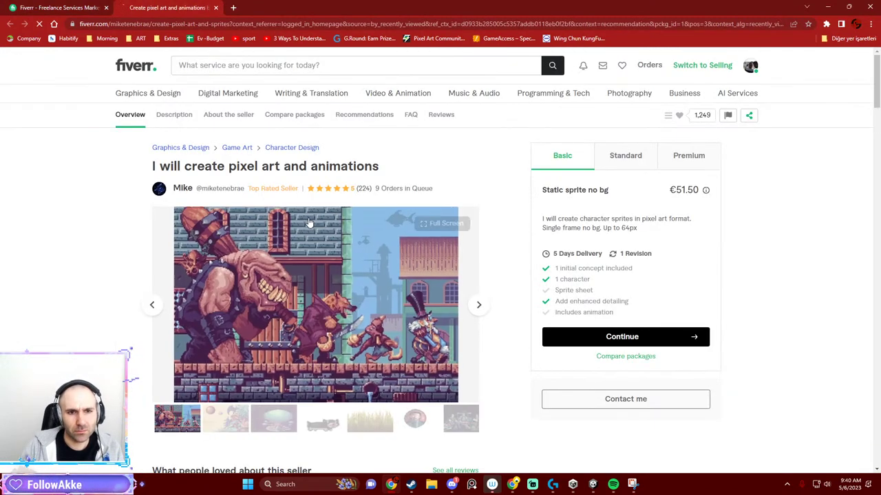
pyautogui.click(227, 421)
pyautogui.click(262, 423)
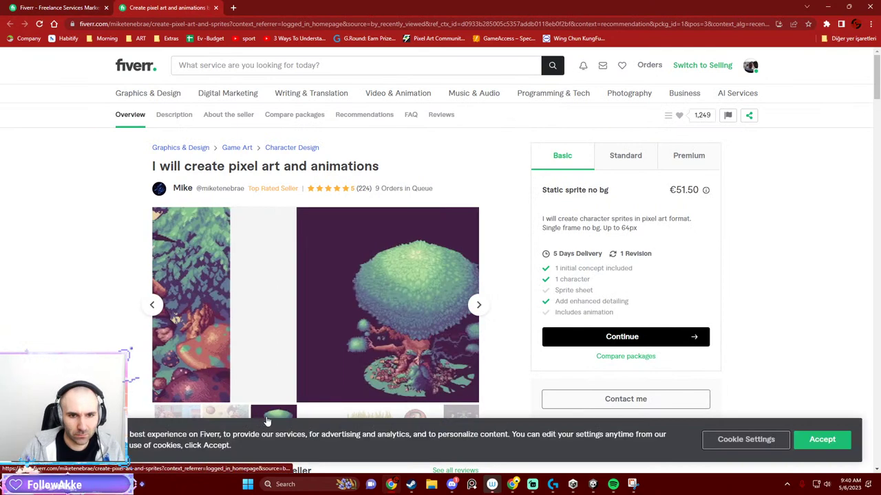
pyautogui.click(318, 420)
pyautogui.scroll(-2, 355, 330)
pyautogui.click(355, 329)
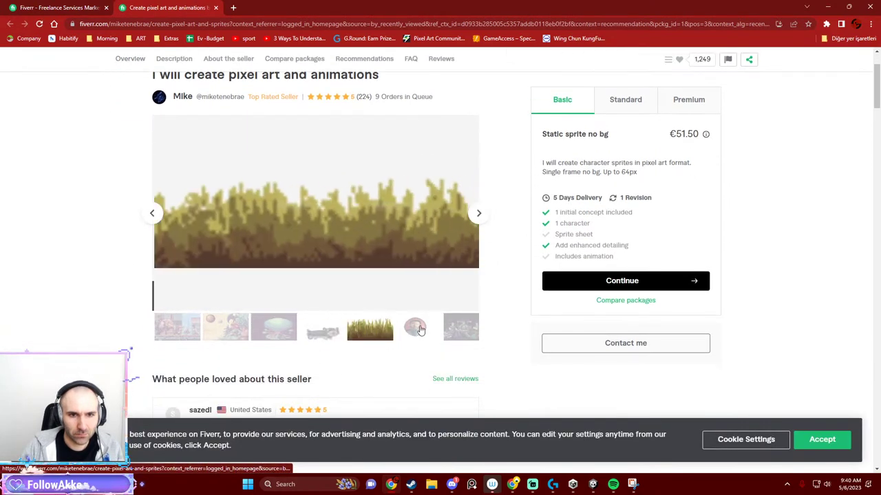
pyautogui.click(411, 330)
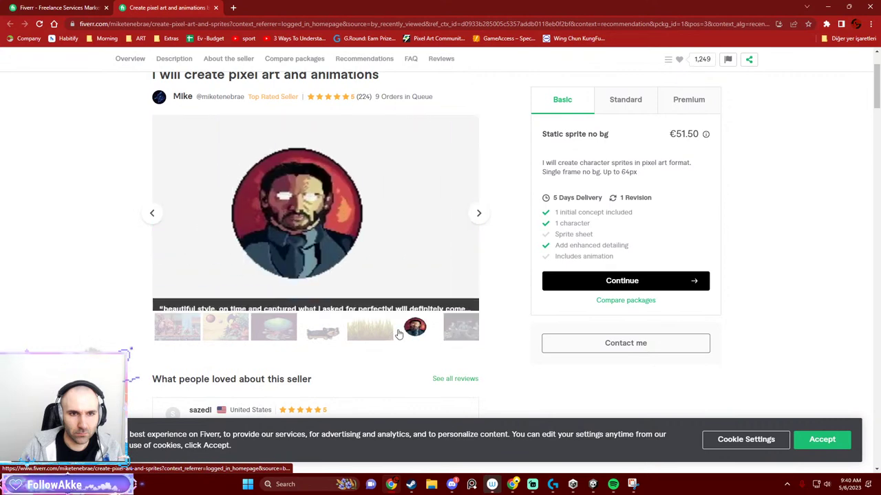
pyautogui.click(450, 333)
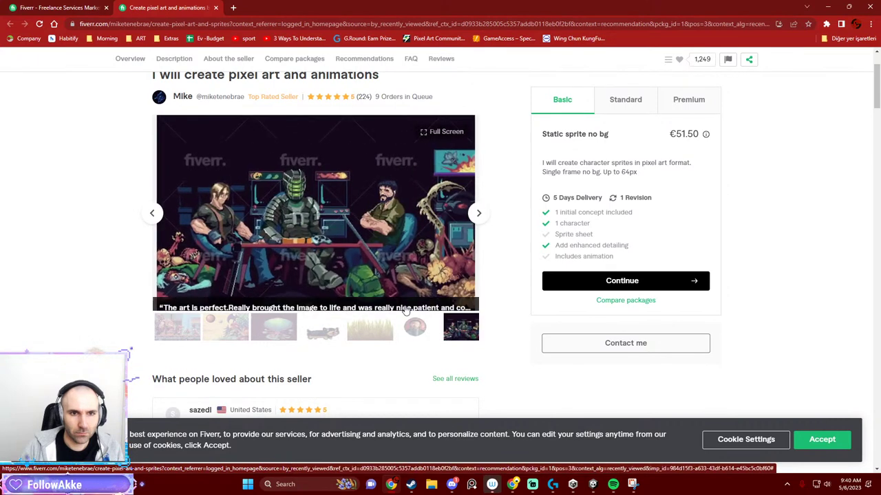
pyautogui.hotkey('ctrl', 'w')
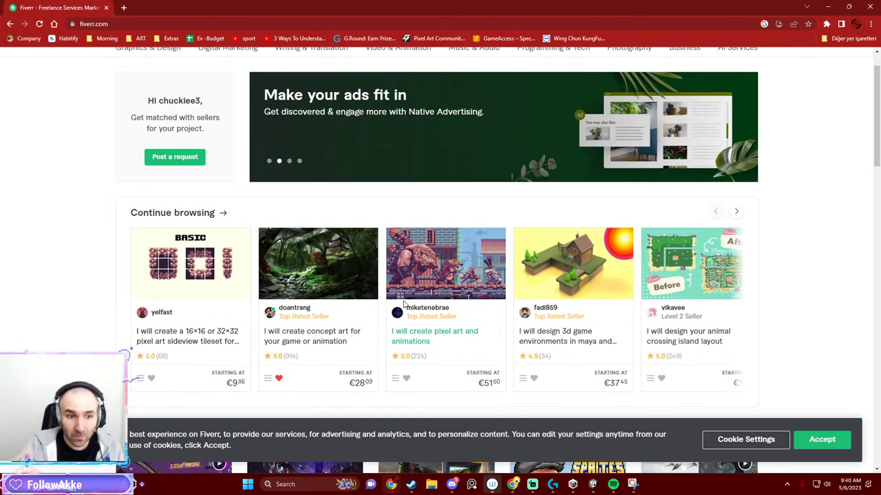
# Scroll the Fiverr page, then search for 'concept' art services.
pyautogui.scroll(-1, 583, 252)
pyautogui.scroll(-3, 583, 252)
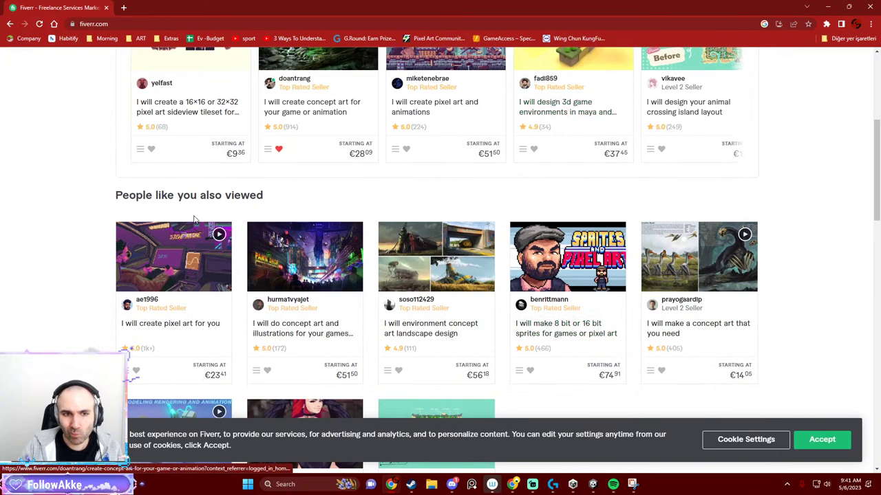
pyautogui.scroll(-3, 218, 227)
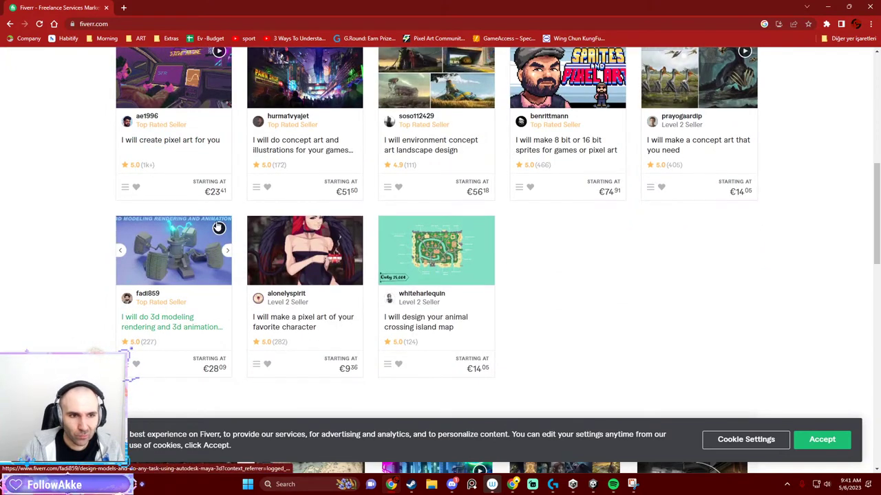
pyautogui.scroll(2, 220, 225)
pyautogui.scroll(5, 234, 224)
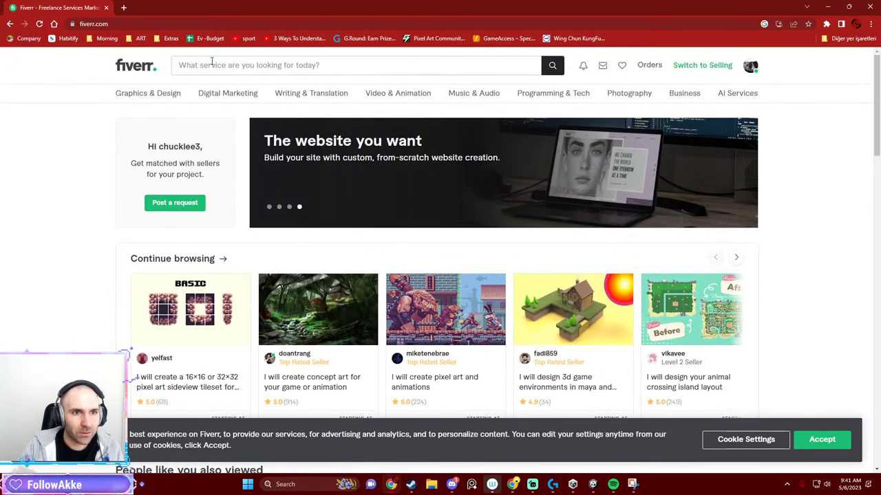
pyautogui.click(212, 62)
pyautogui.write('co')
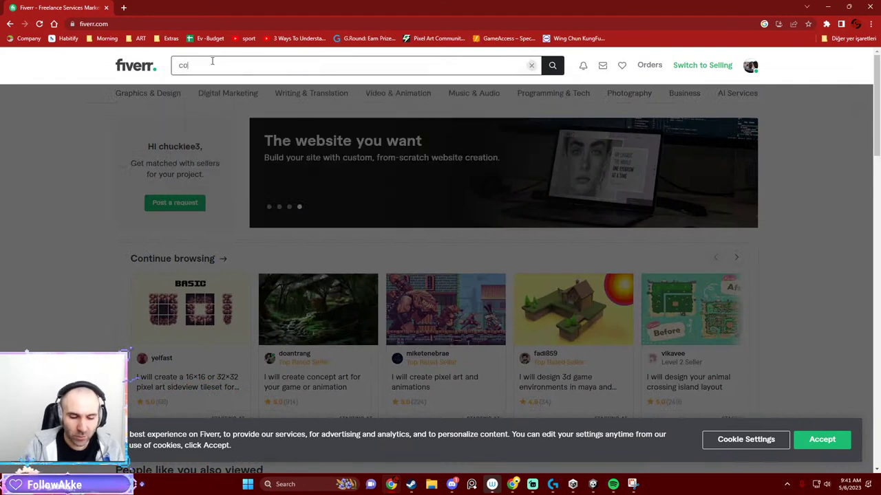
pyautogui.write('ncept art')
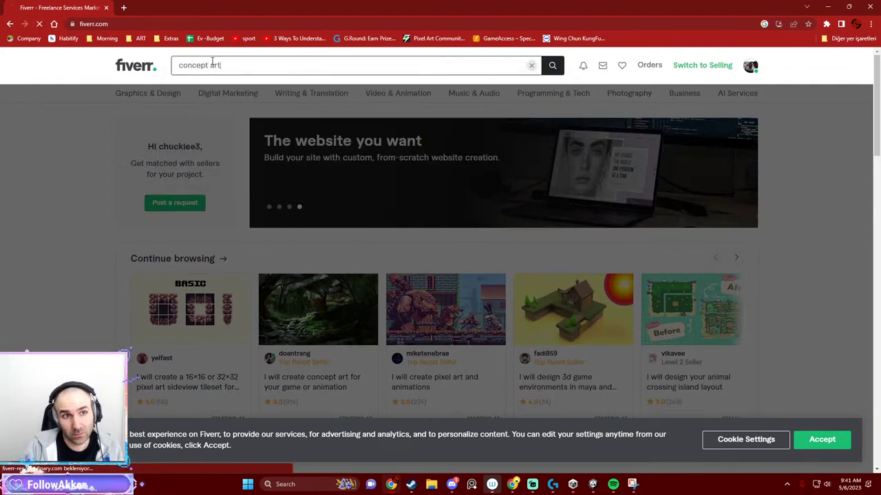
pyautogui.press('Return')
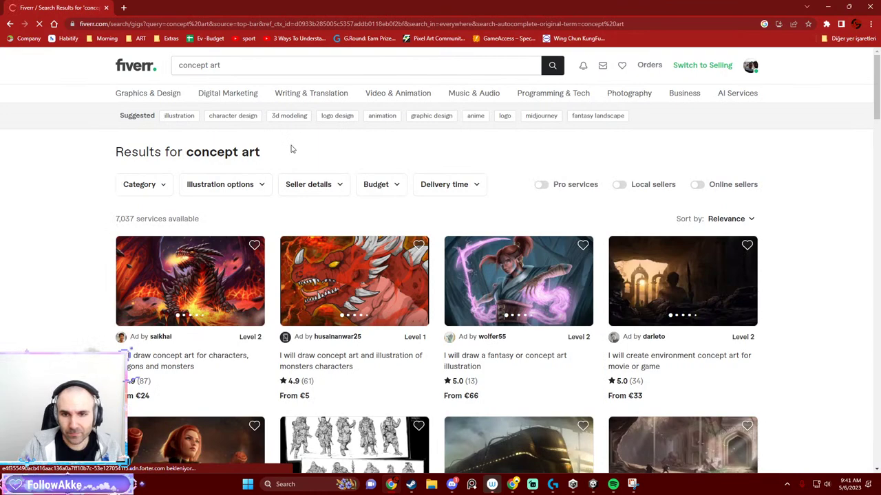
# Scroll the concept art results and page through the environment gig's sample images.
pyautogui.scroll(-2, 291, 147)
pyautogui.scroll(-2, 317, 134)
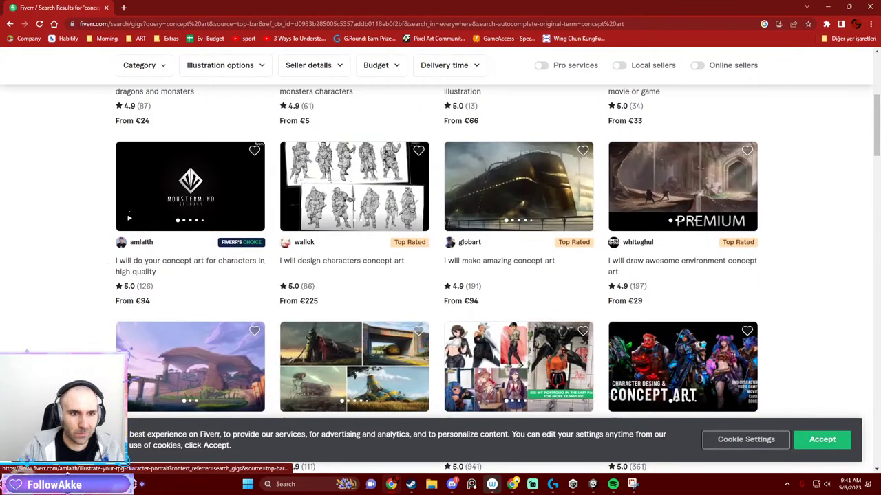
pyautogui.scroll(-2, 91, 298)
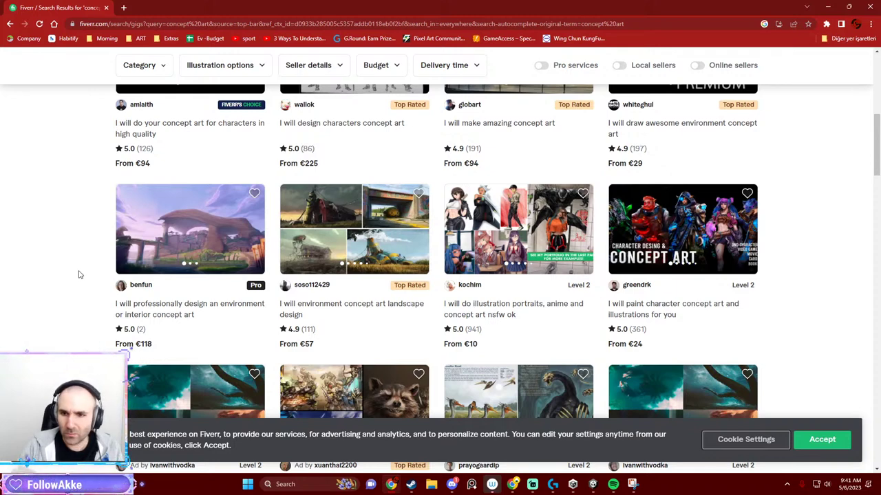
pyautogui.scroll(-1, 86, 272)
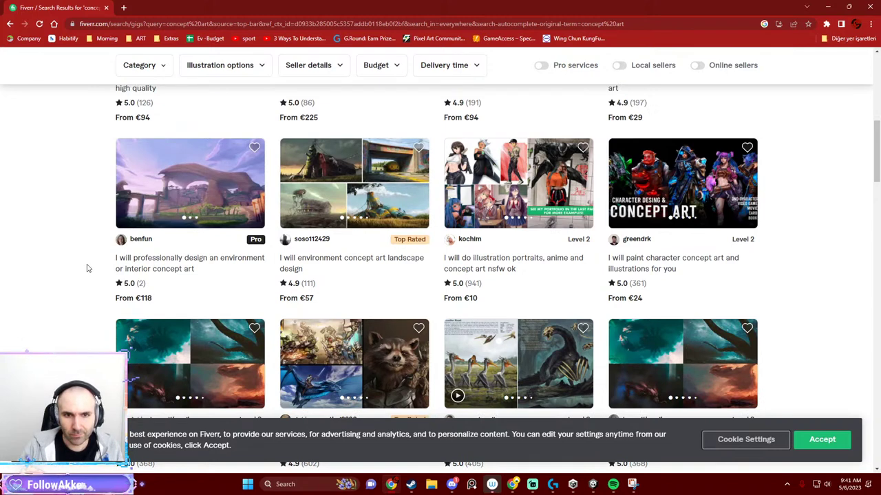
pyautogui.click(415, 182)
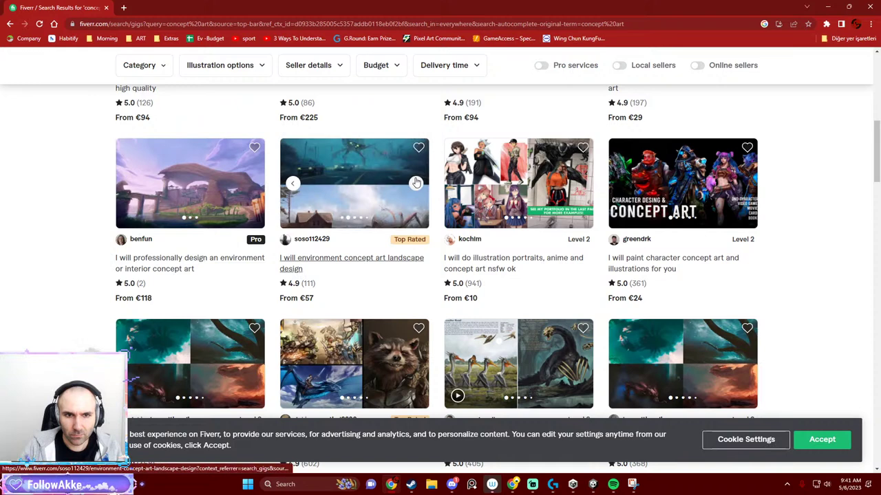
pyautogui.click(416, 182)
pyautogui.click(416, 183)
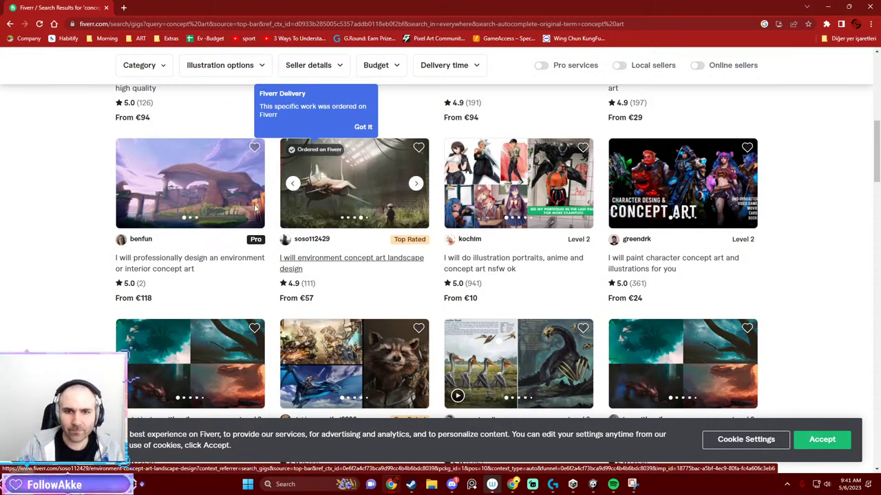
pyautogui.click(123, 7)
pyautogui.write('mid')
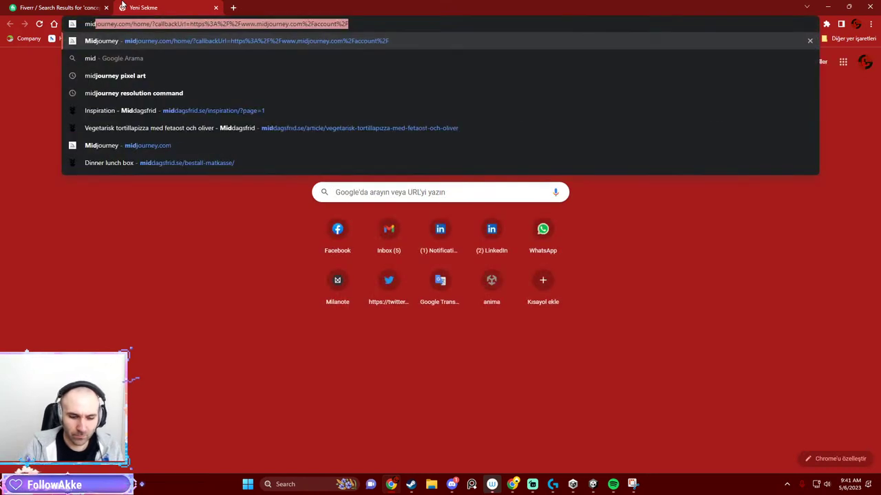
pyautogui.write('journe')
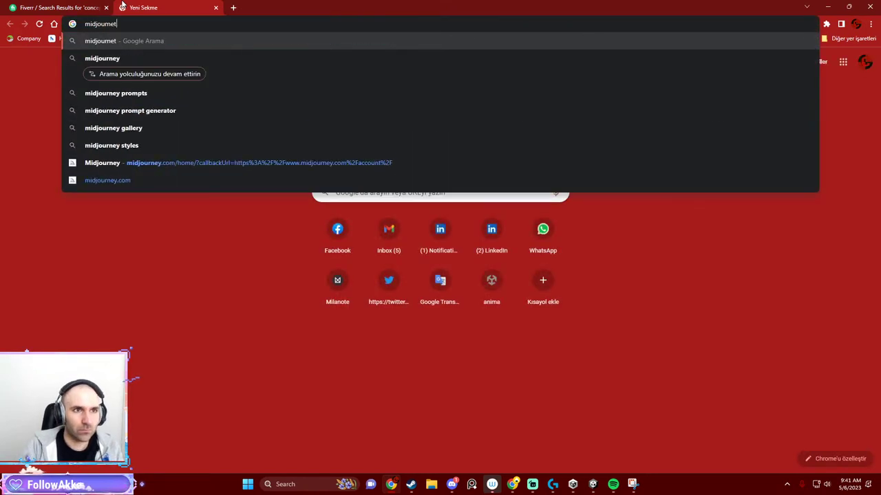
pyautogui.write('y')
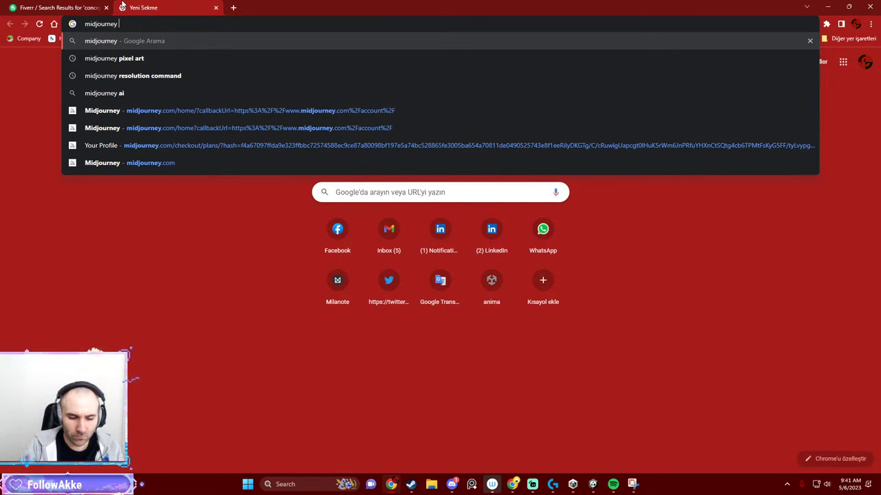
pyautogui.write(' license')
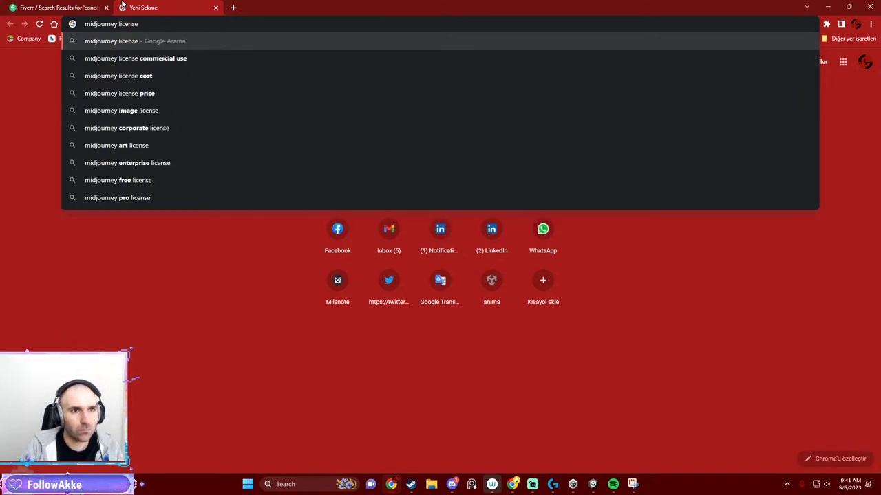
pyautogui.press('Down')
pyautogui.press('Return')
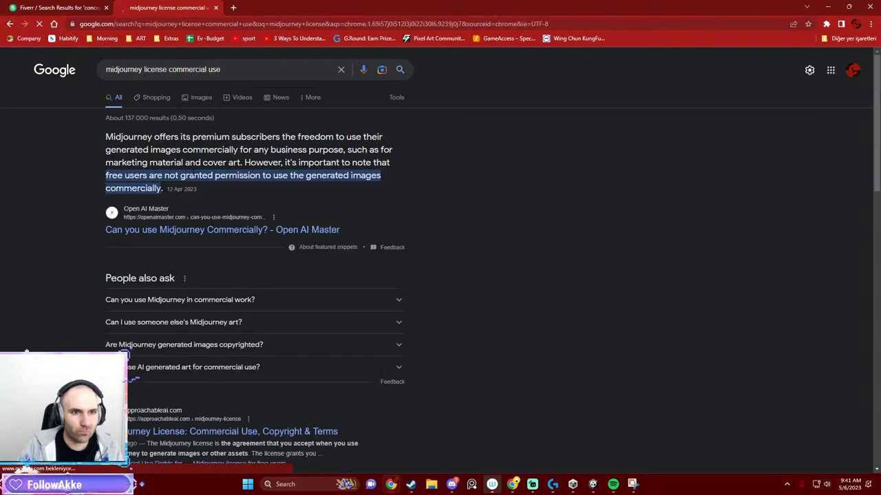
pyautogui.moveTo(200, 149); pyautogui.dragTo(365, 169)
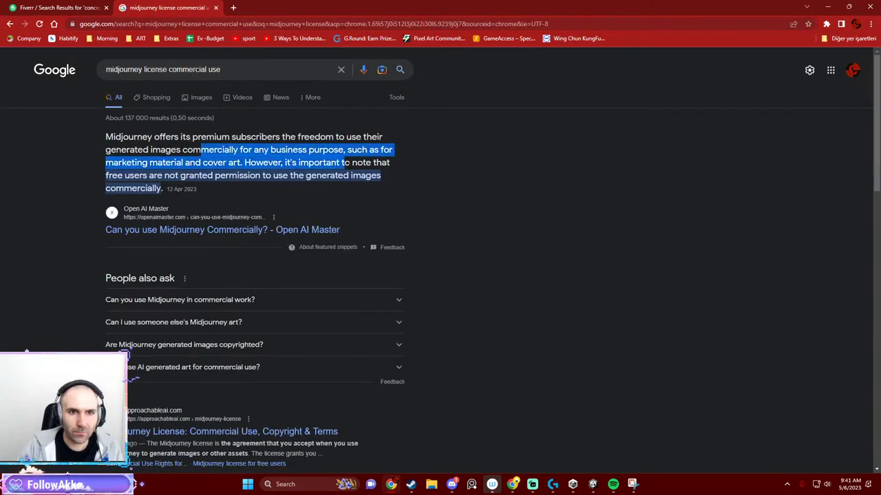
pyautogui.click(365, 169)
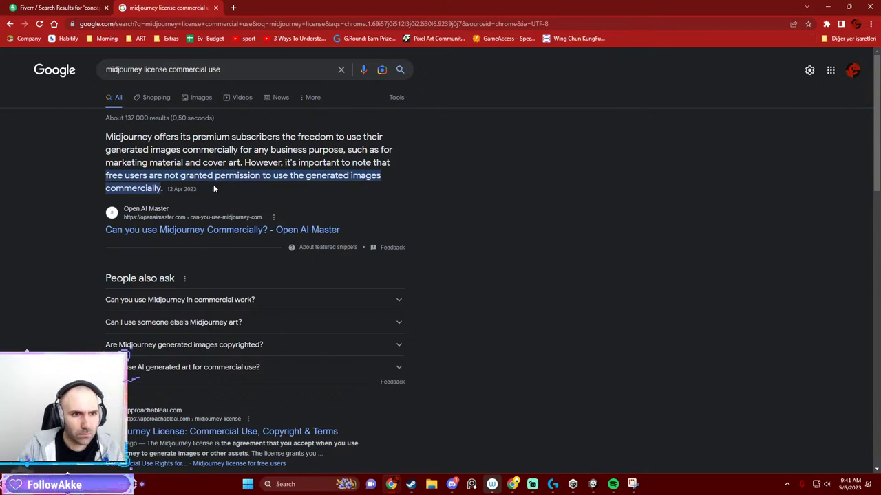
# Close the license search tab, switch to Discord and open Midjourney's newbies-5 channel.
pyautogui.middleClick(162, 7)
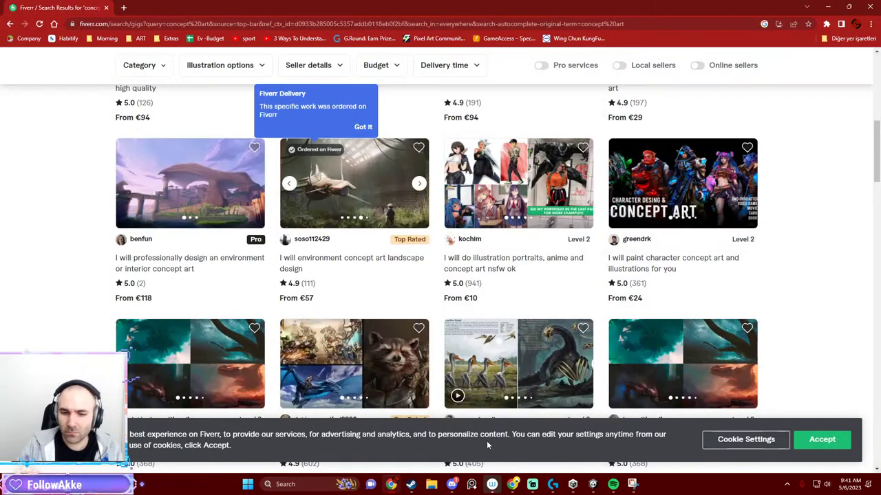
pyautogui.hotkey('alt', 'Tab')
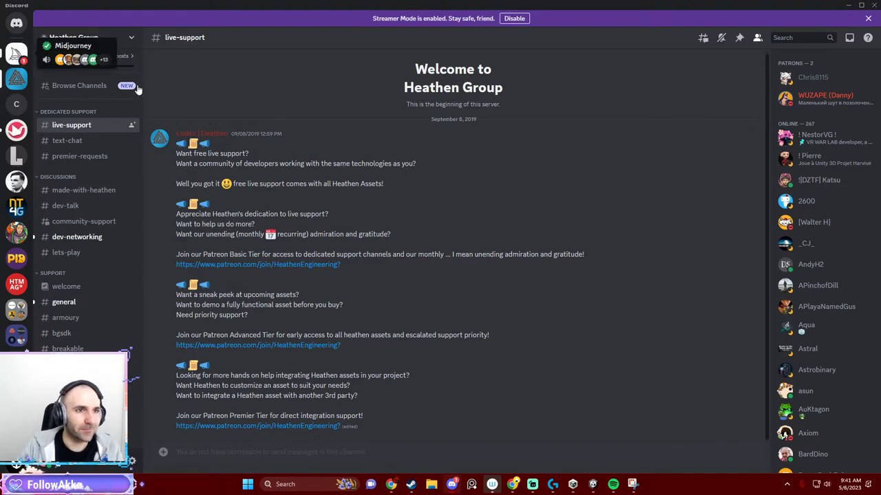
pyautogui.click(16, 52)
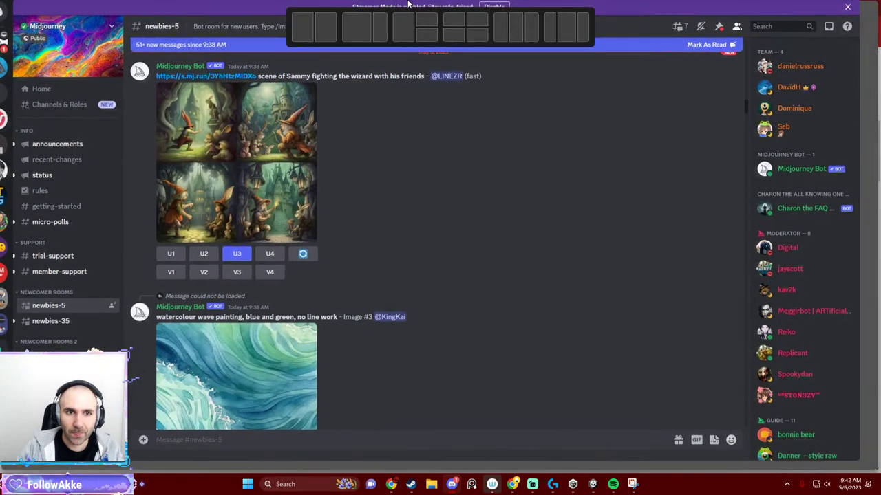
pyautogui.scroll(-5, 261, 413)
pyautogui.scroll(-2, 274, 454)
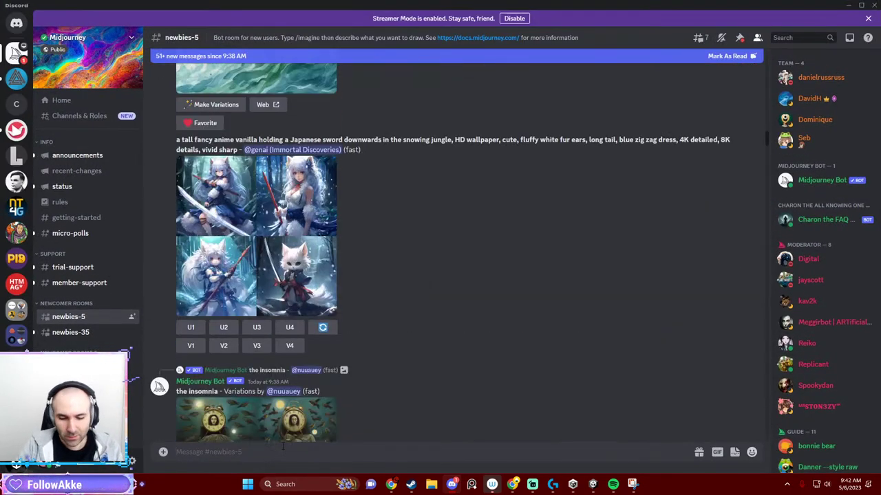
# Start an /imagine command in the message box, replacing the stray word 'earth'.
pyautogui.write('eart')
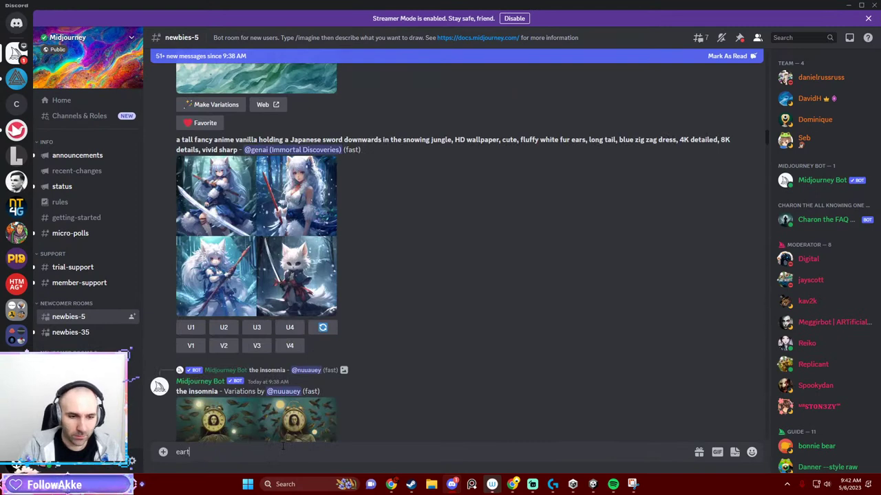
pyautogui.write('h')
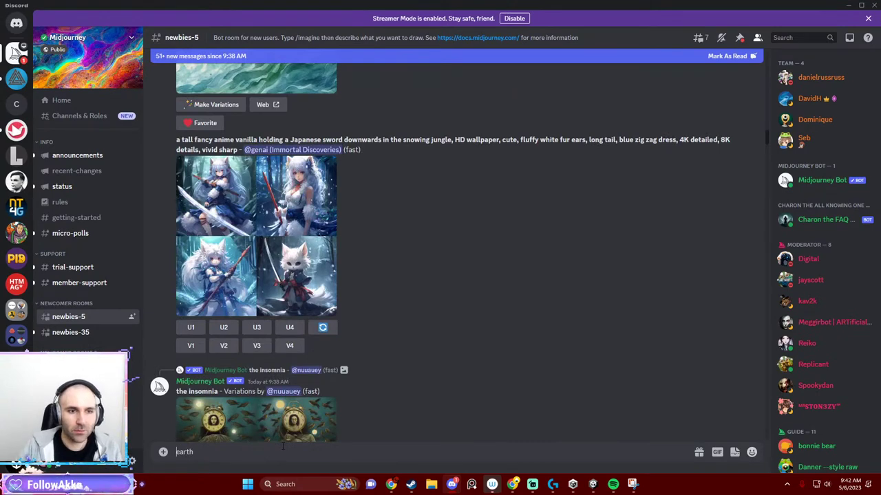
pyautogui.press('BackSpace')
pyautogui.press('BackSpace')
pyautogui.press('BackSpace')
pyautogui.write('/imag')
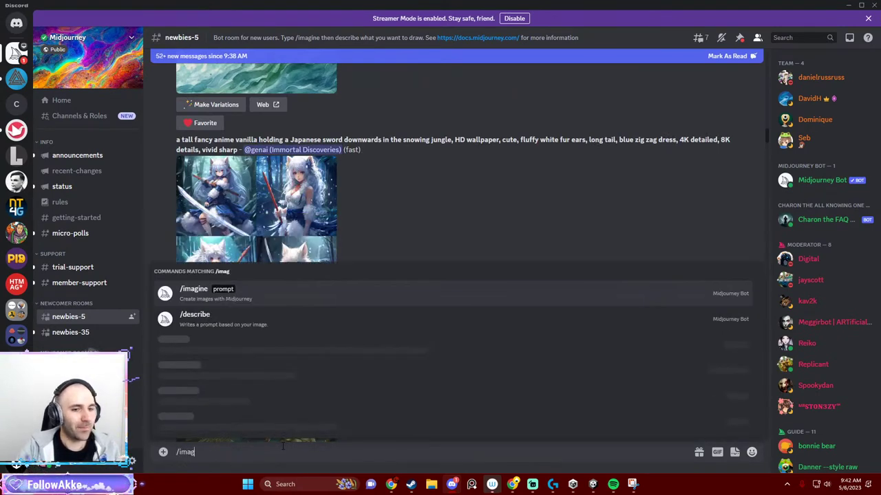
pyautogui.write('ine')
pyautogui.press('Tab')
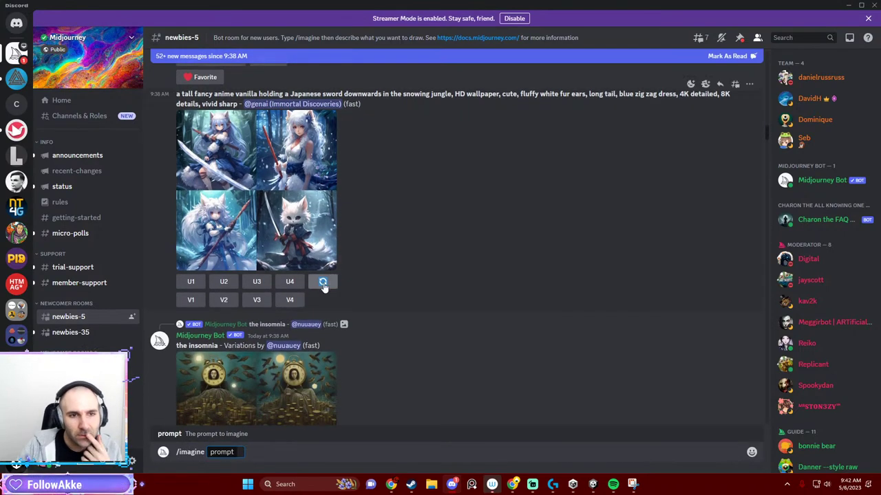
pyautogui.scroll(2, 349, 295)
pyautogui.scroll(3, 354, 296)
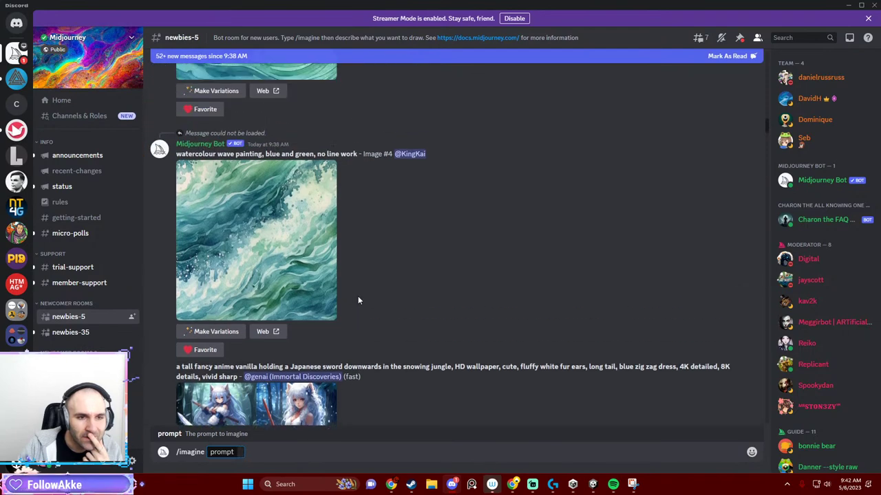
pyautogui.scroll(2, 361, 297)
pyautogui.scroll(1, 368, 296)
pyautogui.scroll(1, 373, 298)
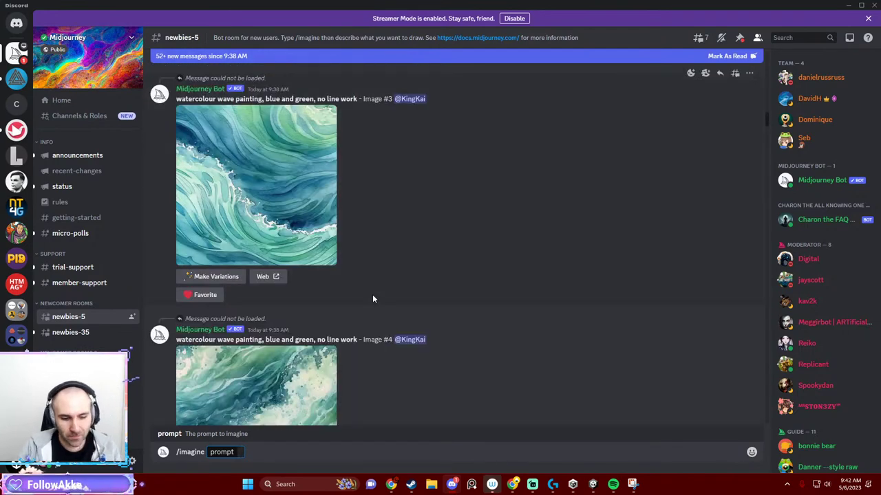
# Enter the prompt 'earth in space with a huge cannon attached, a planet visible on the right side, cannon looking at the second planet'.
pyautogui.press('BackSpace')
pyautogui.press('BackSpace')
pyautogui.write('e')
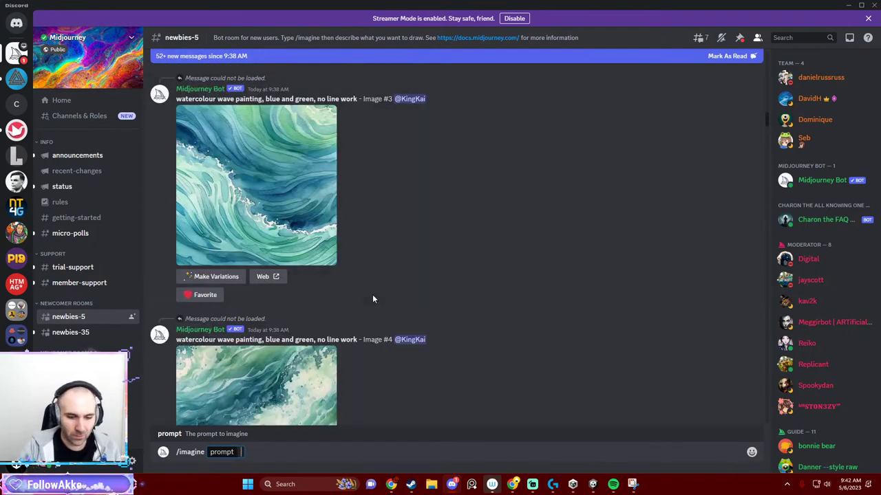
pyautogui.write('at')
pyautogui.press('BackSpace')
pyautogui.write('rth')
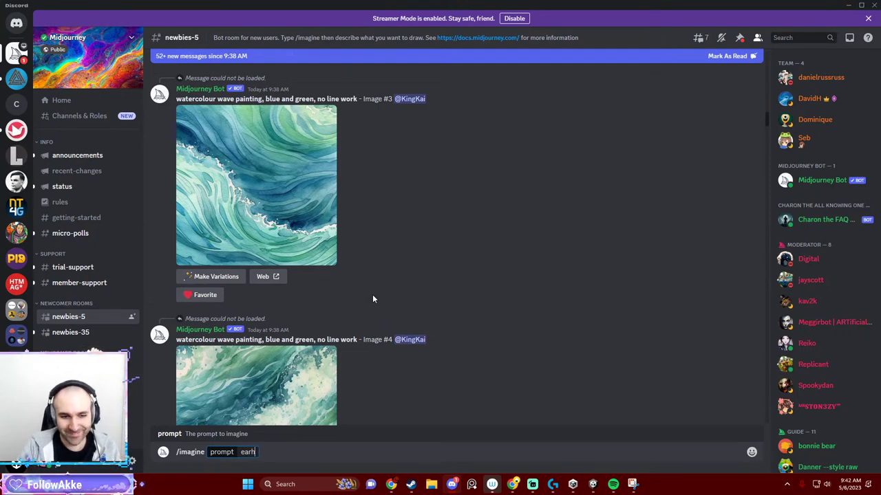
pyautogui.write(' in')
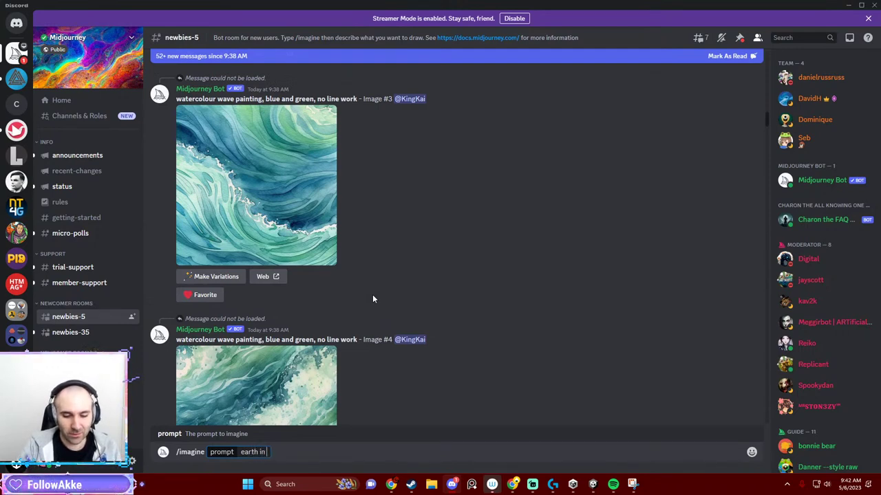
pyautogui.write(' space')
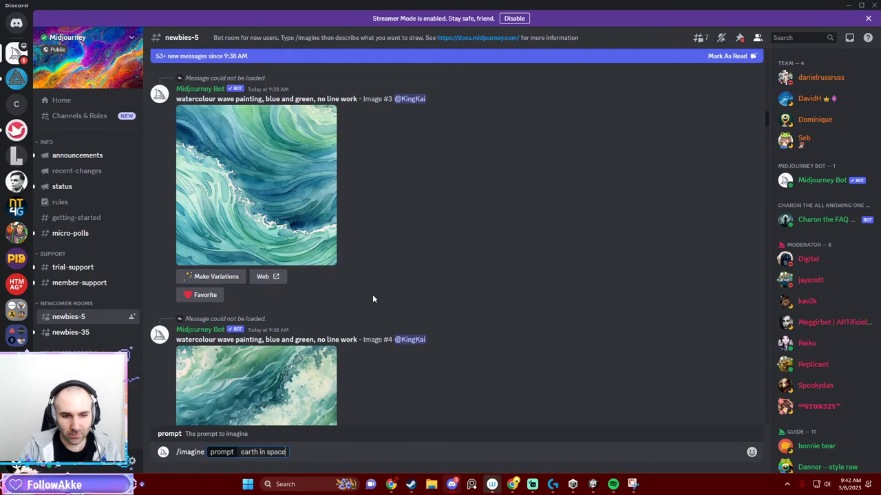
pyautogui.write(' with a g')
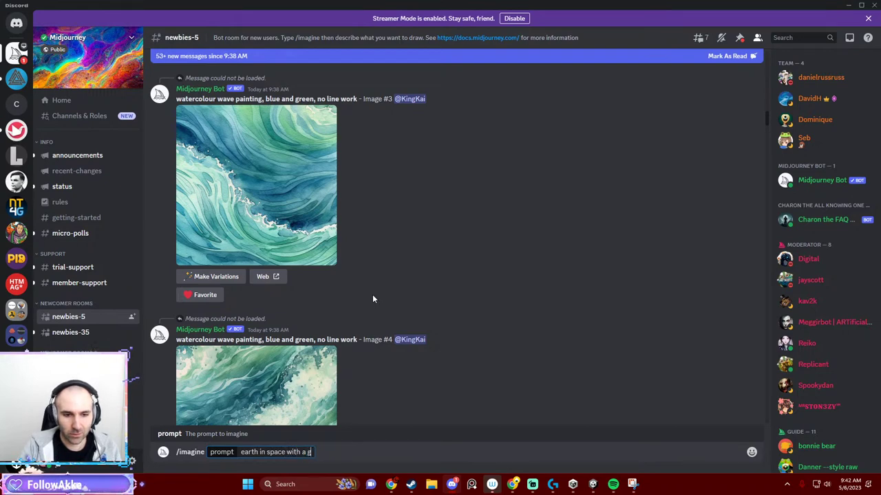
pyautogui.write('uge')
pyautogui.press('BackSpace')
pyautogui.press('BackSpace')
pyautogui.press('BackSpace')
pyautogui.press('BackSpace')
pyautogui.write('huge')
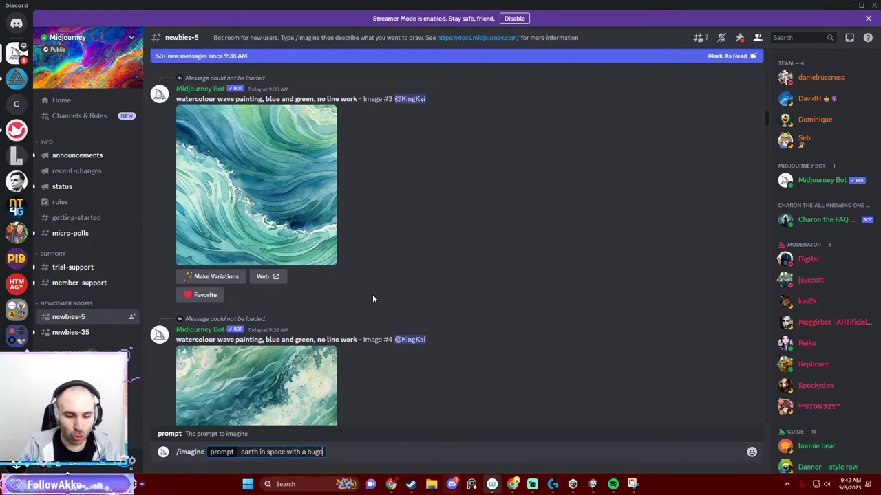
pyautogui.write(' cannon atta')
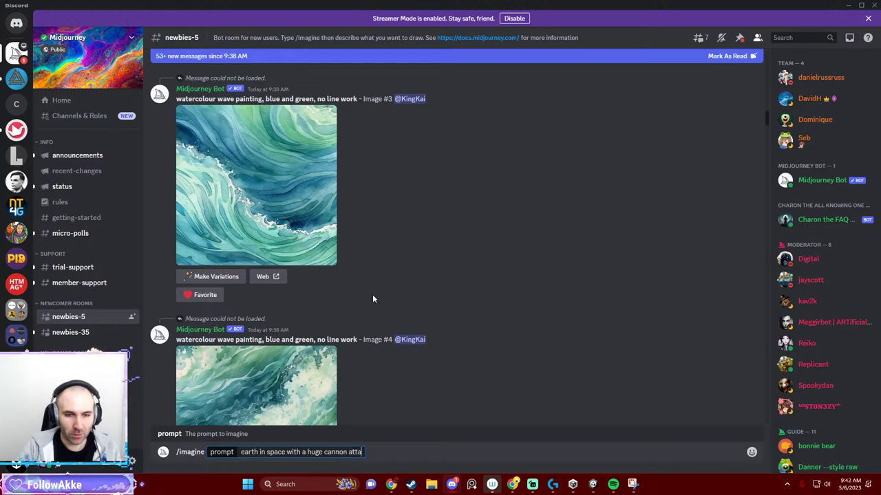
pyautogui.write('ck')
pyautogui.press('BackSpace')
pyautogui.write('hed,')
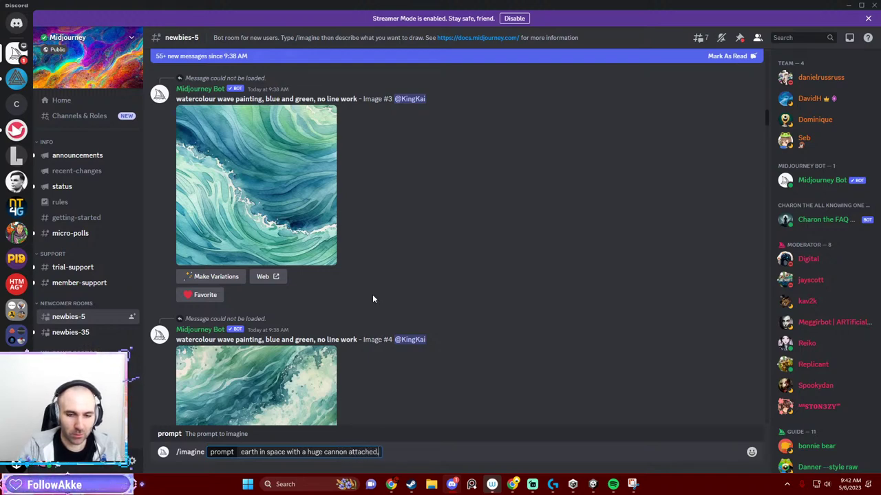
pyautogui.write(' a plan')
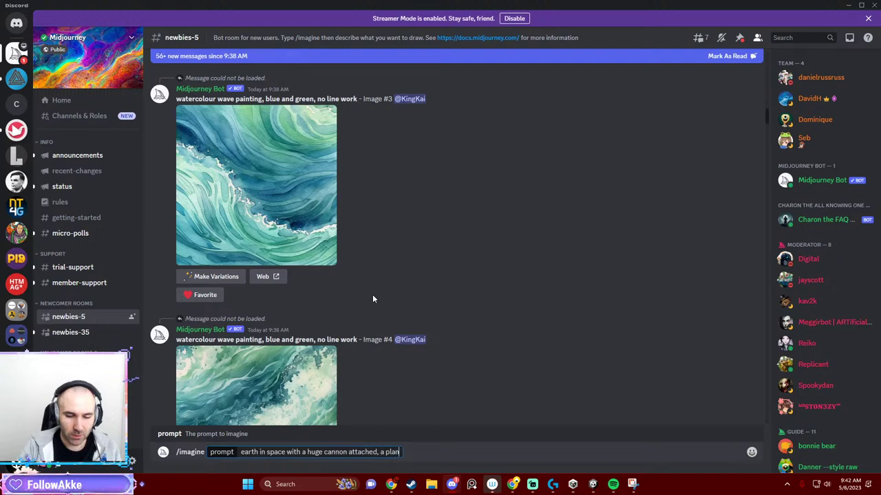
pyautogui.write('ed')
pyautogui.press('BackSpace')
pyautogui.press('BackSpace')
pyautogui.write('th')
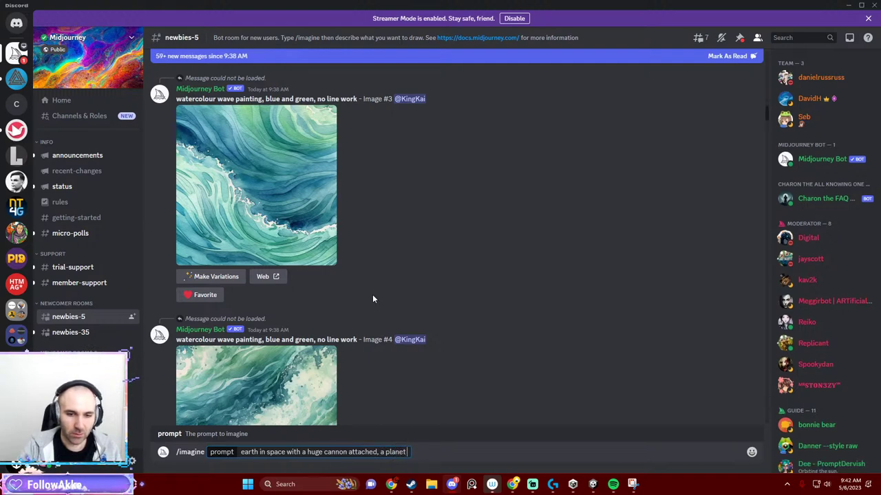
pyautogui.write(' in space with a huge cannon attached, a planet visibl')
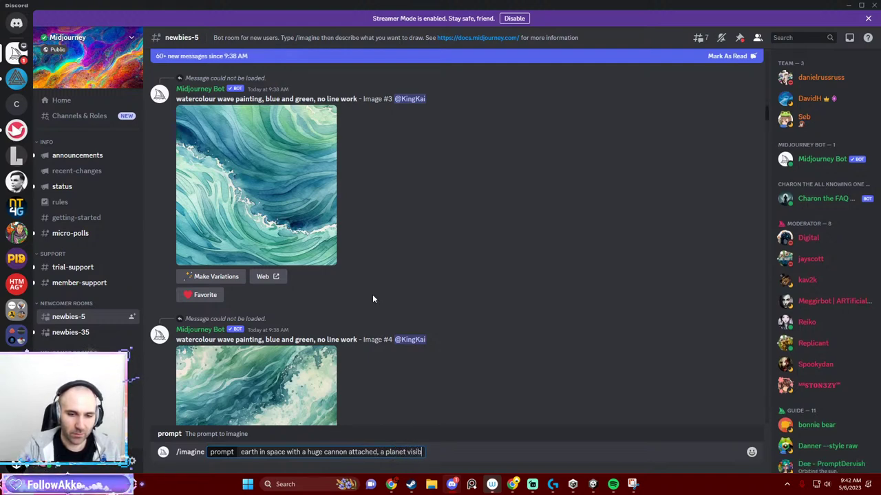
pyautogui.write('e on the rig')
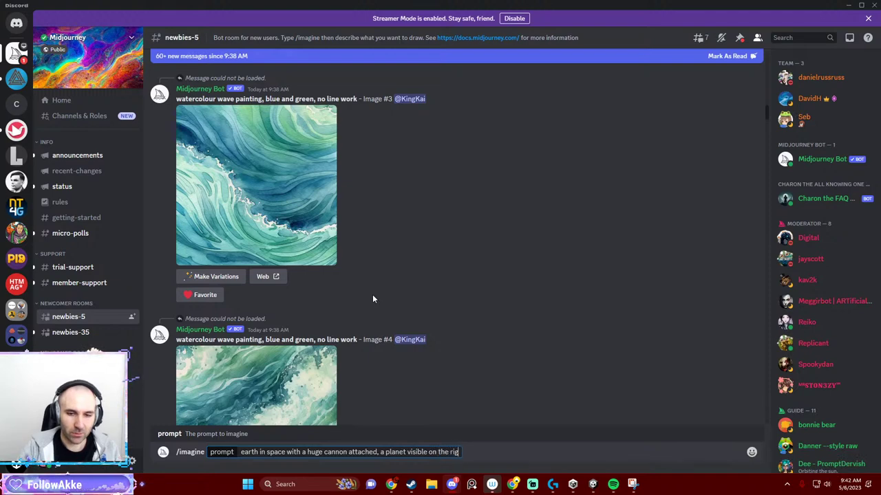
pyautogui.write('ht side')
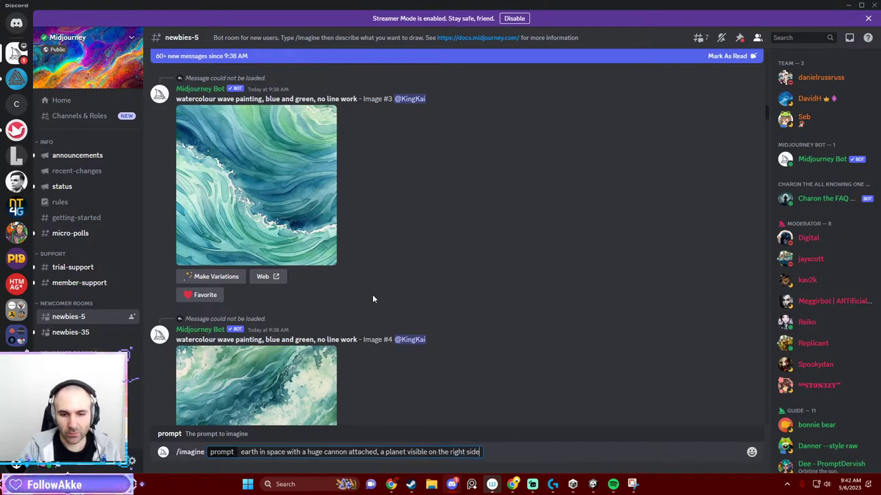
pyautogui.write(', cann')
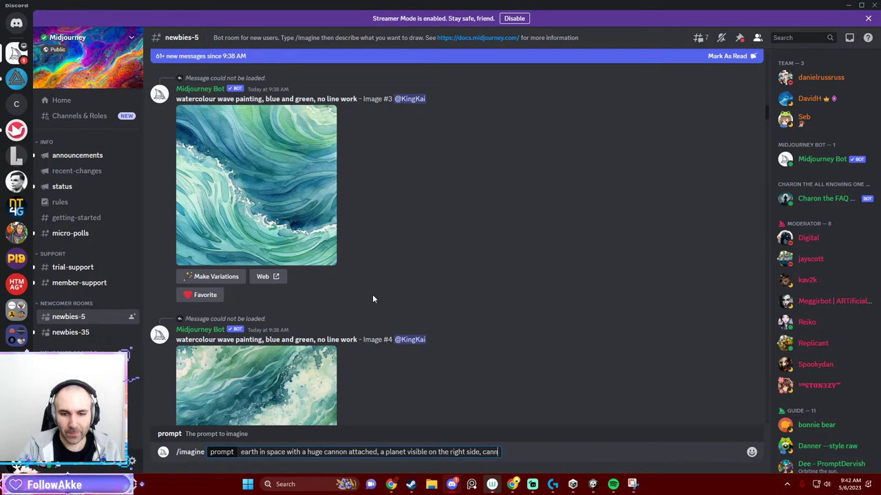
pyautogui.write('on is ')
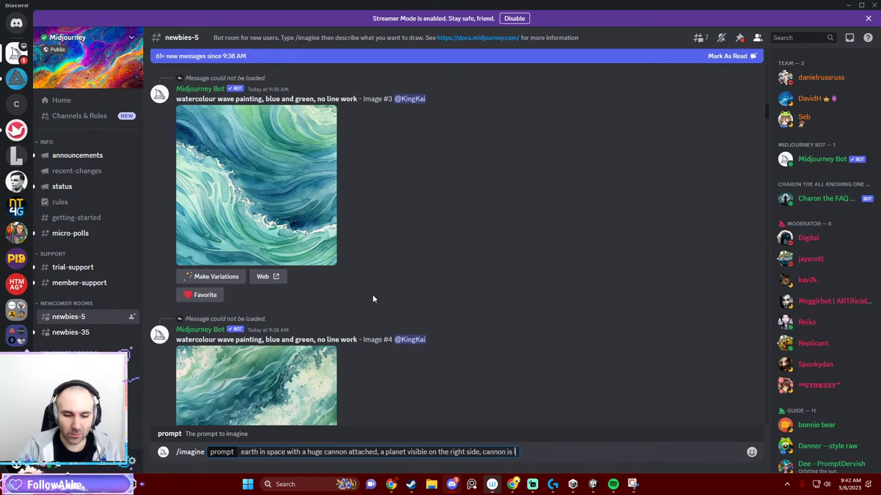
pyautogui.write('looking at the')
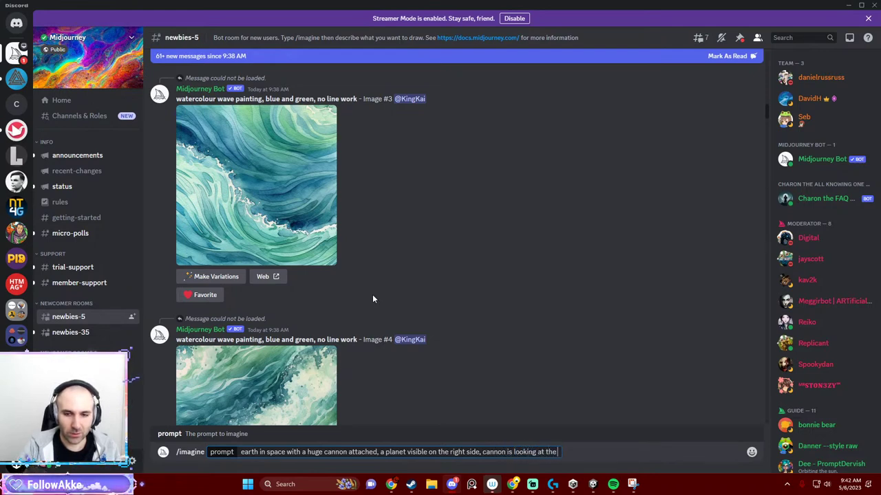
pyautogui.write(' s')
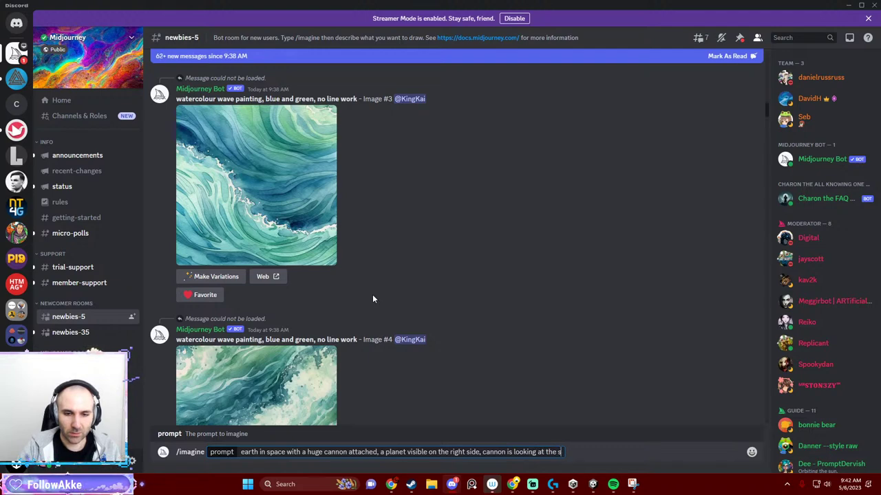
pyautogui.write('econd planet')
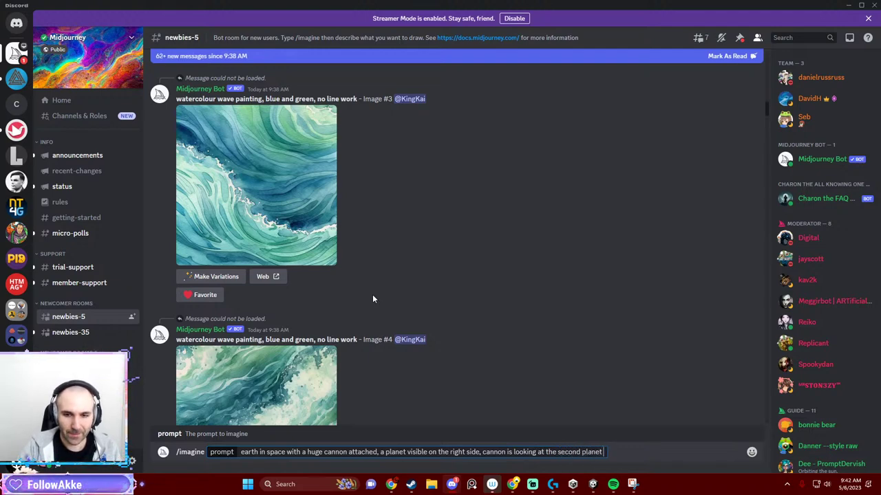
pyautogui.click(390, 484)
# Search 'midjourney stylized prompt' in a new tab and open the docs.midjourney.com Stylize page.
pyautogui.click(123, 7)
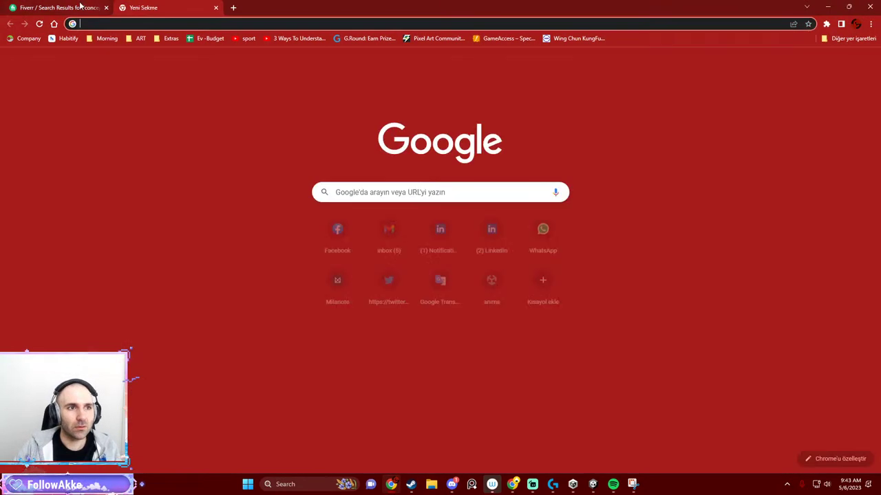
pyautogui.click(82, 25)
pyautogui.write('midjo')
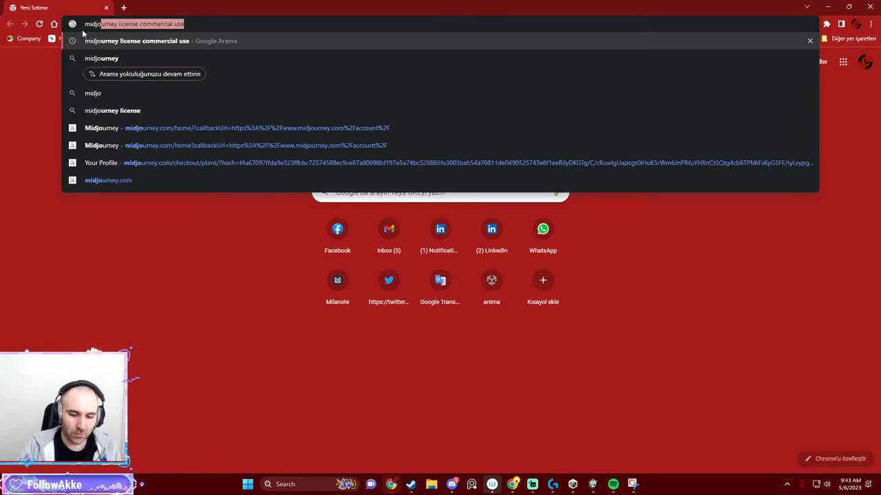
pyautogui.write('urney sty')
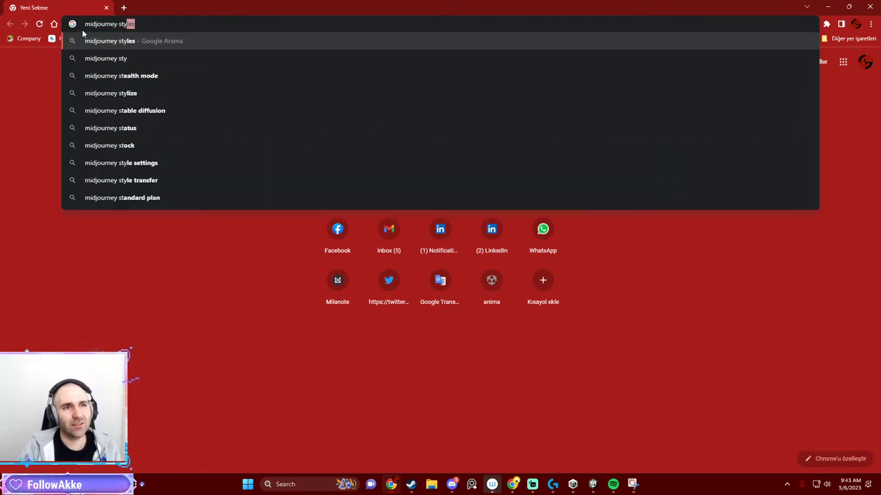
pyautogui.write('lized prompt')
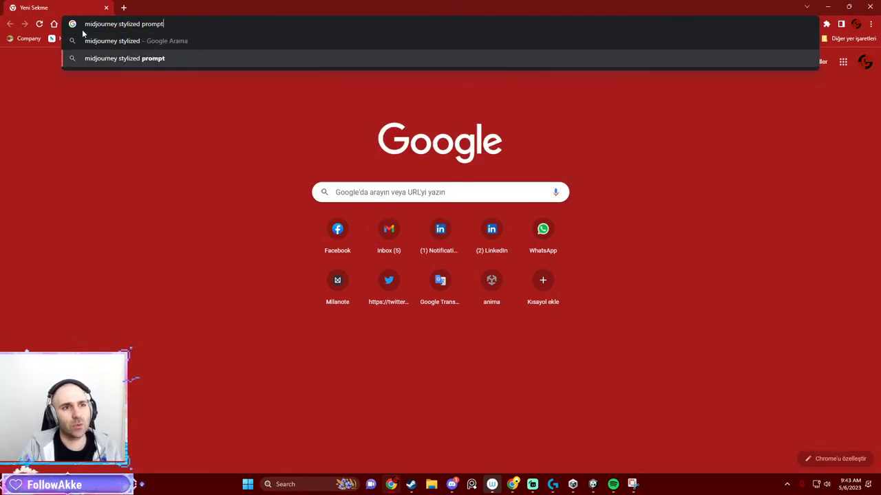
pyautogui.press('Return')
pyautogui.click(172, 158)
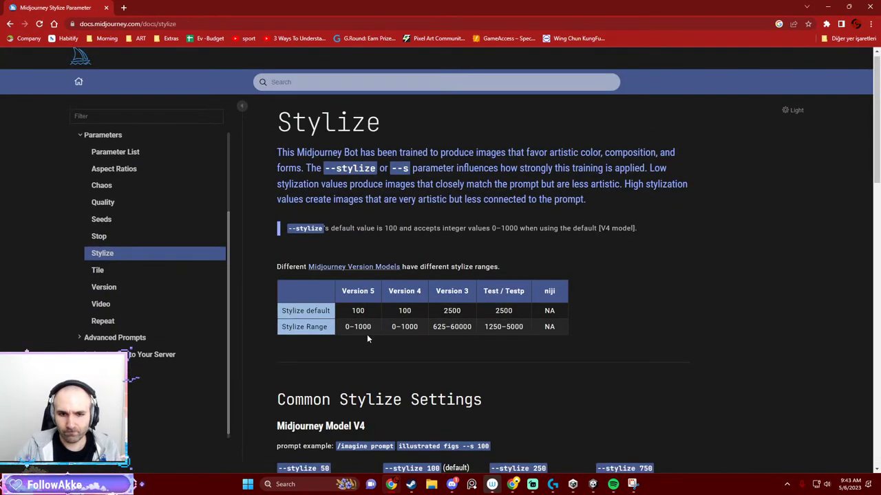
# Scroll to the Stylize examples and select the '--stylize 100' text.
pyautogui.scroll(-3, 371, 337)
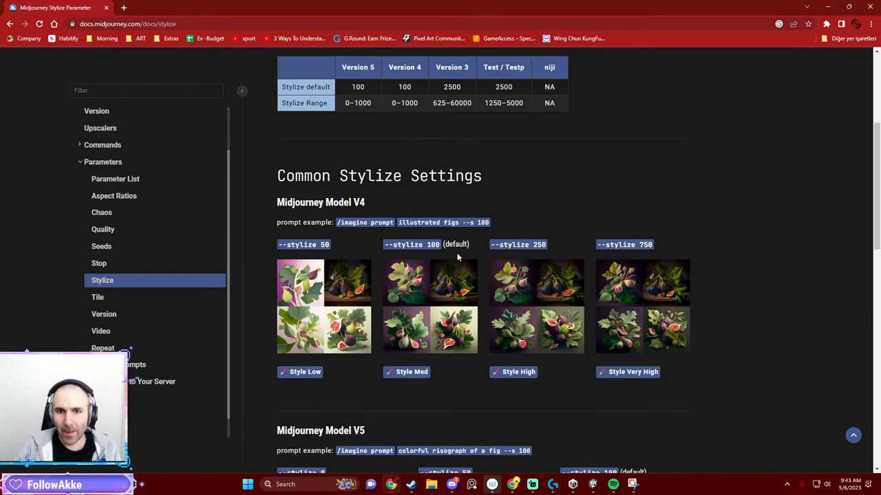
pyautogui.moveTo(385, 245); pyautogui.dragTo(439, 245)
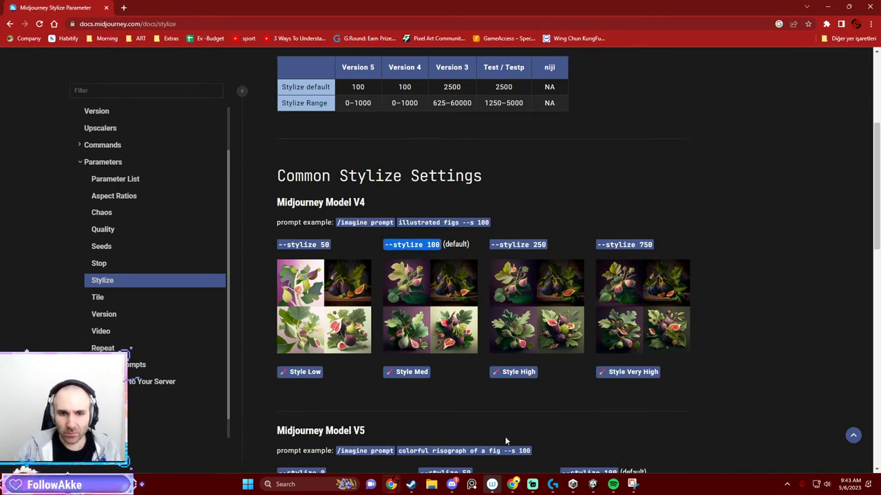
pyautogui.click(492, 485)
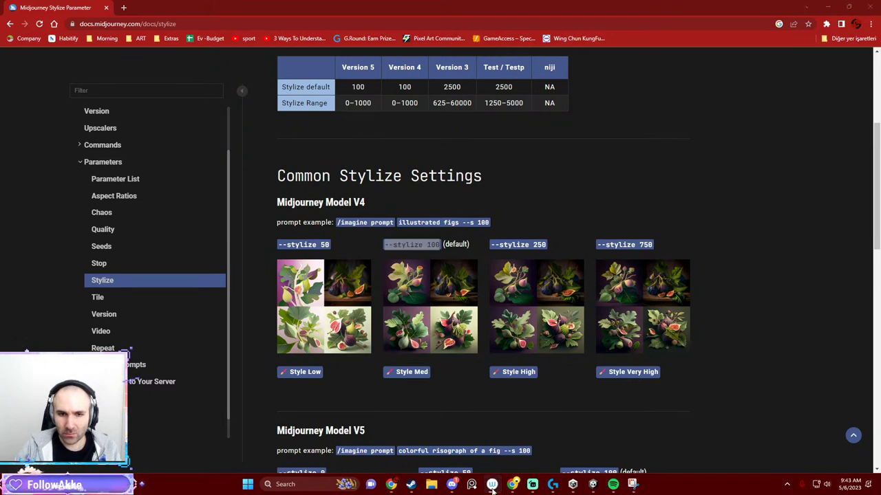
pyautogui.click(492, 485)
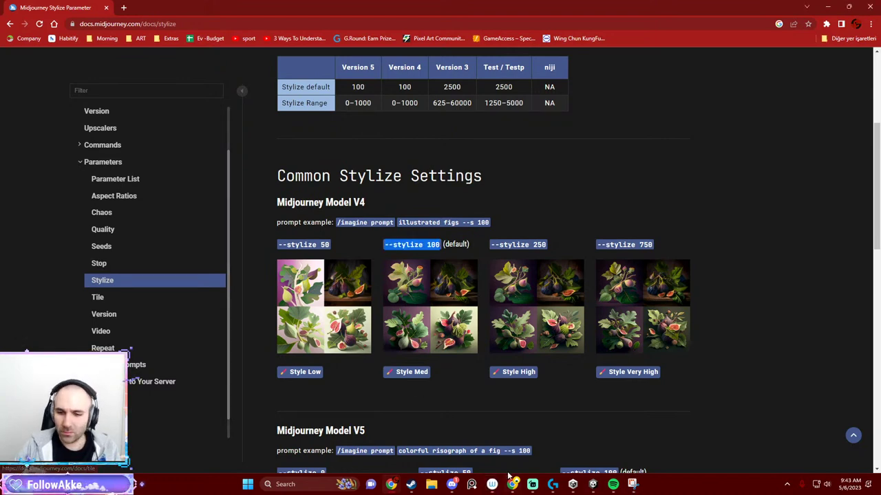
pyautogui.moveTo(391, 485)
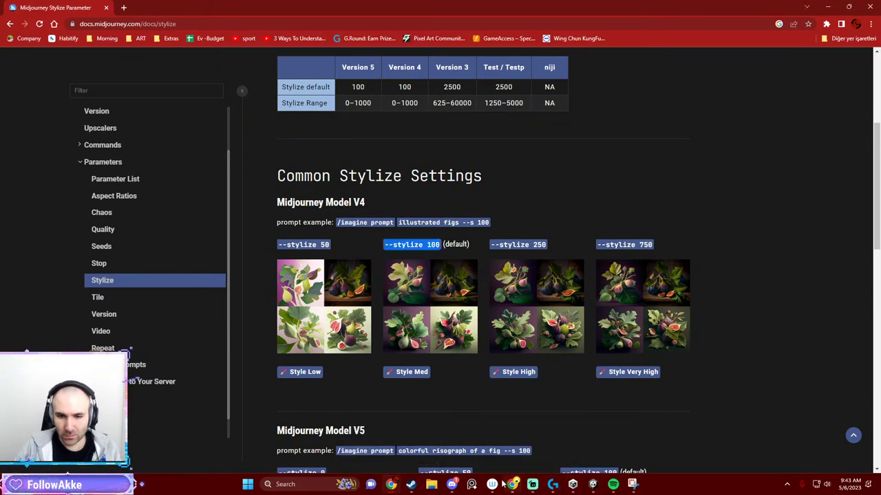
# Append '--as6:9' to the cannon prompt in Discord and send it to Midjourney.
pyautogui.click(451, 485)
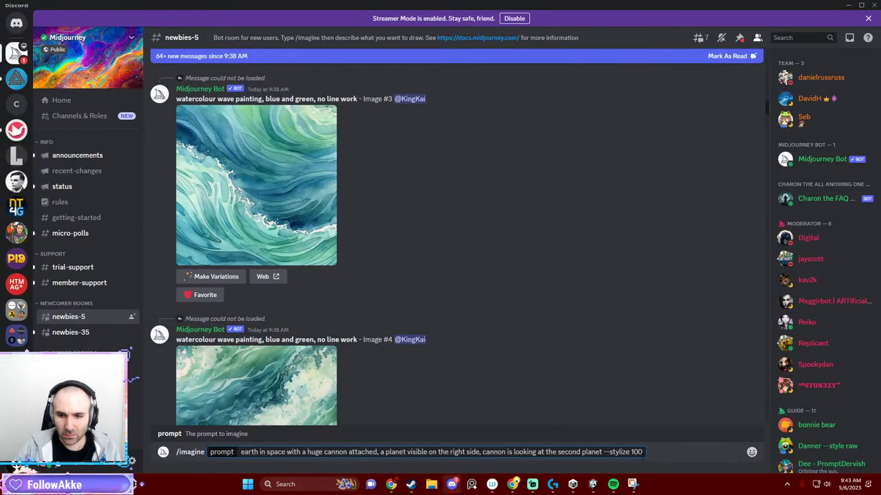
pyautogui.write('--as')
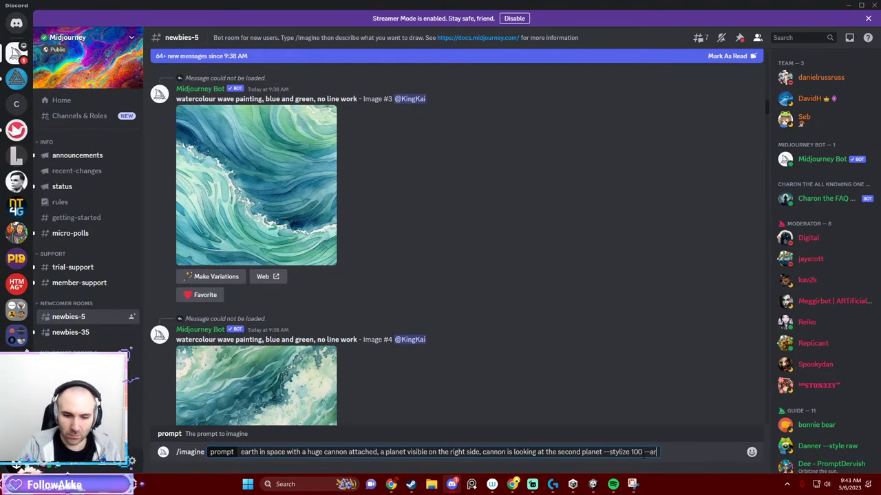
pyautogui.write('6')
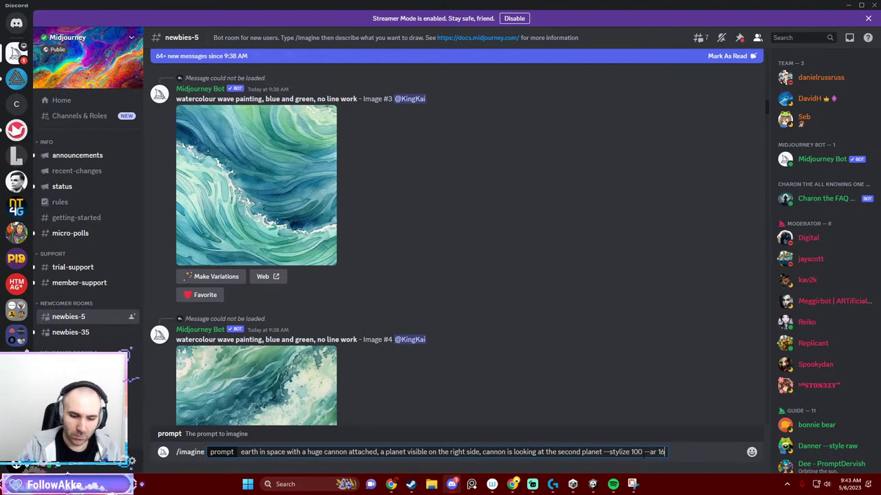
pyautogui.write(':9')
pyautogui.press('Return')
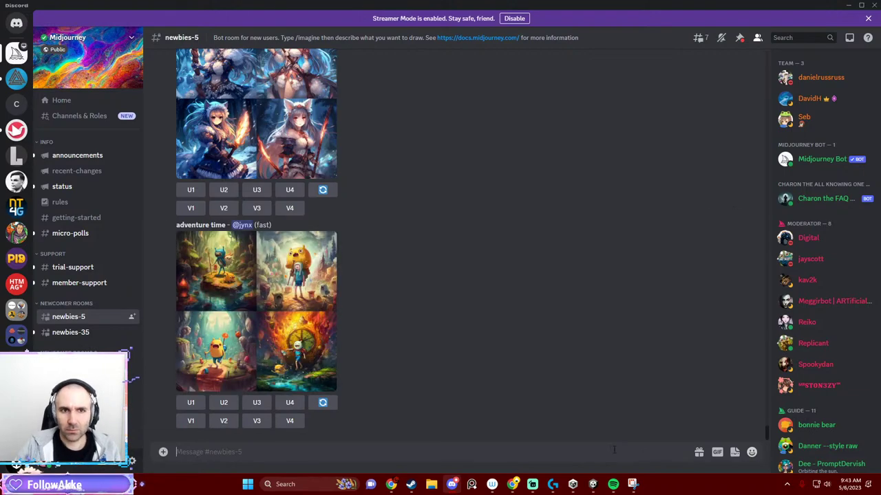
# Return to the Midjourney Stylize docs and scroll through its example images.
pyautogui.click(391, 484)
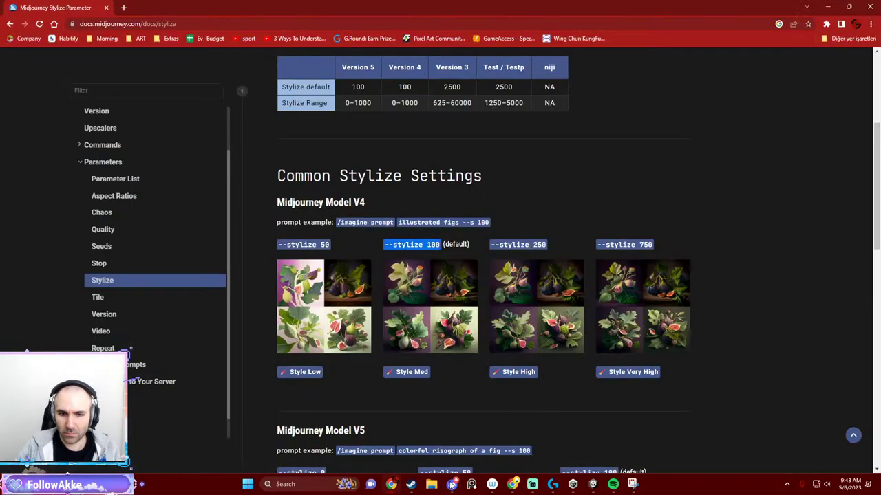
pyautogui.scroll(-5, 389, 335)
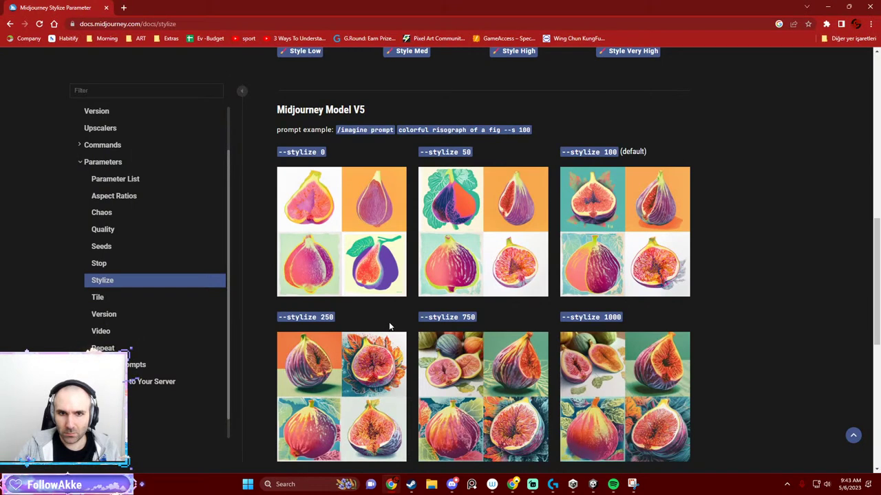
pyautogui.scroll(-1, 396, 301)
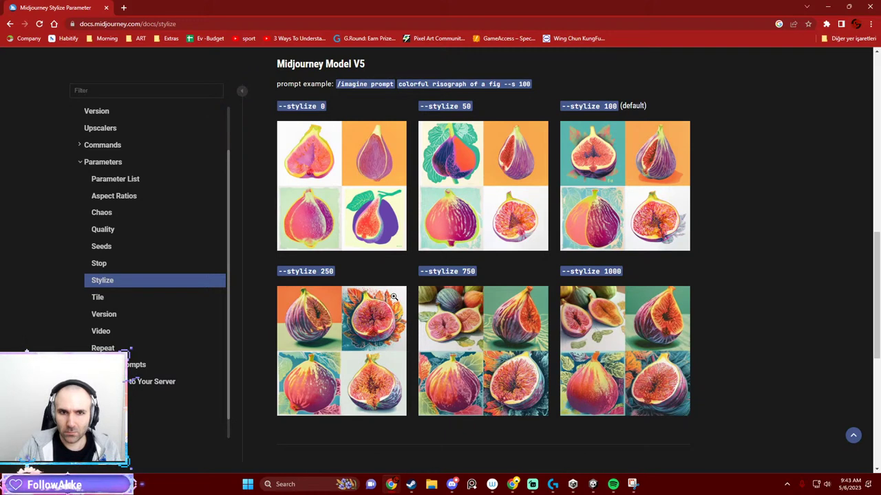
pyautogui.scroll(2, 393, 298)
pyautogui.scroll(3, 394, 298)
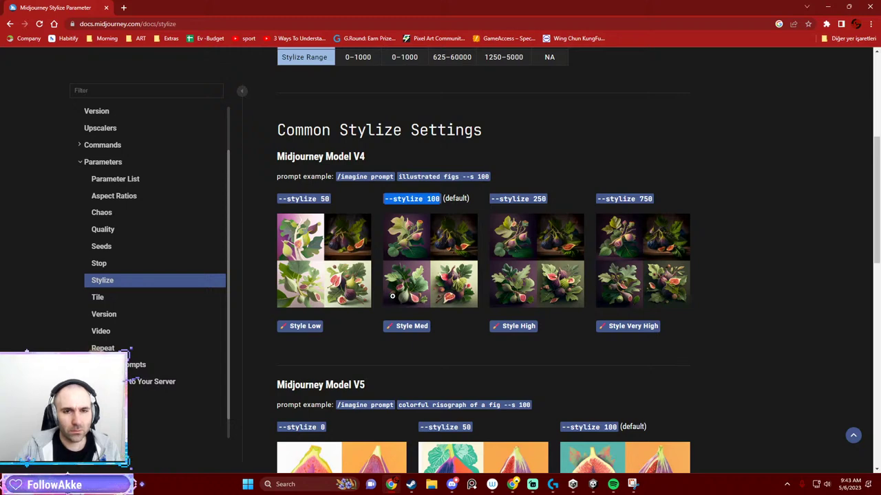
pyautogui.scroll(-2, 389, 291)
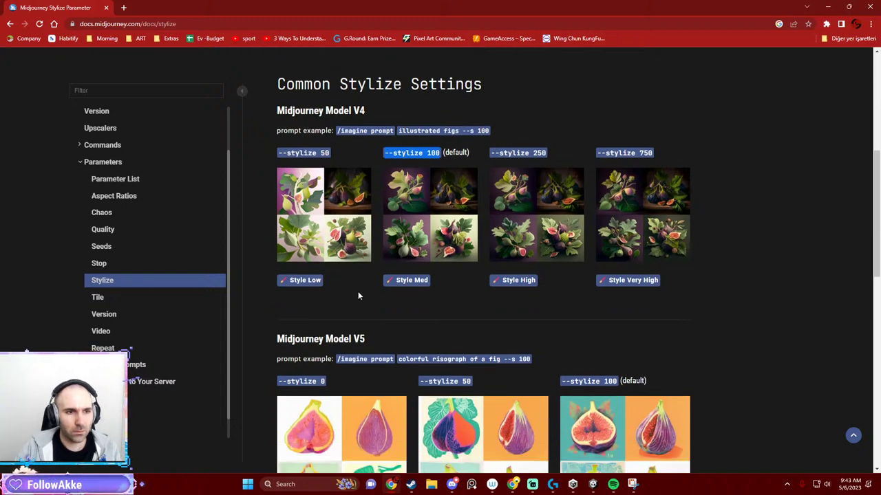
# Open the Chaos parameter page to view the low and high --chaos owl examples.
pyautogui.click(112, 214)
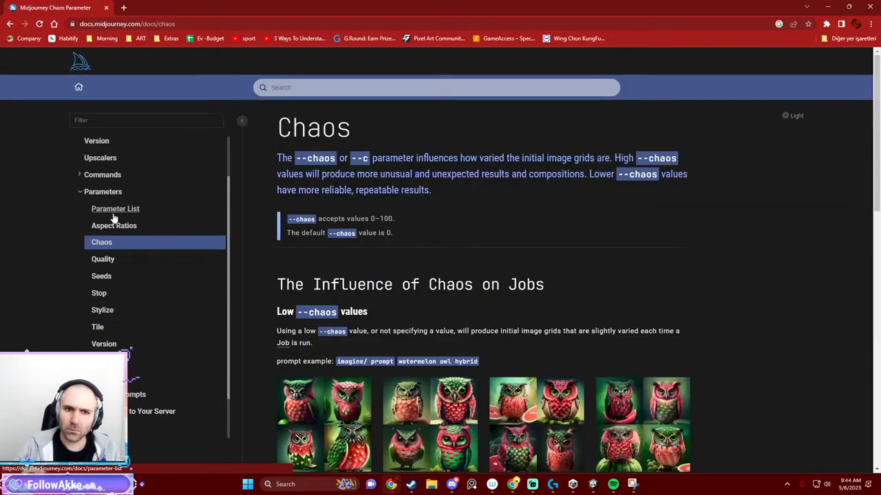
pyautogui.scroll(-4, 378, 285)
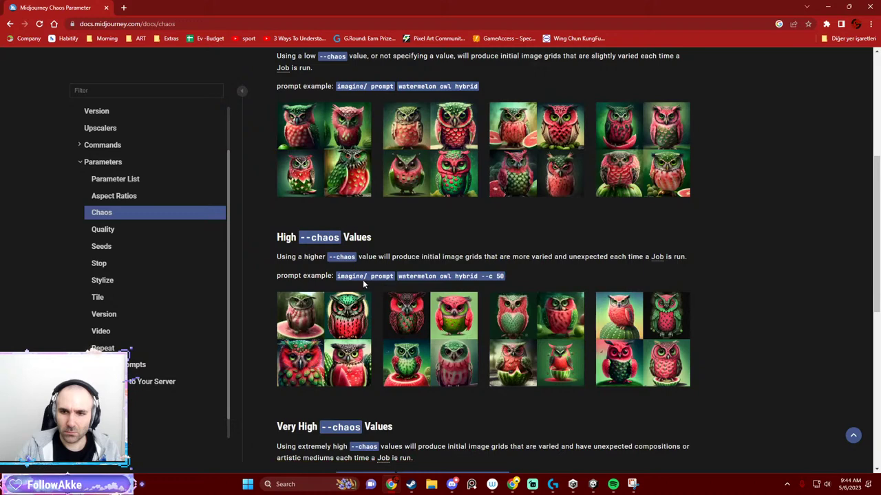
pyautogui.scroll(1, 362, 276)
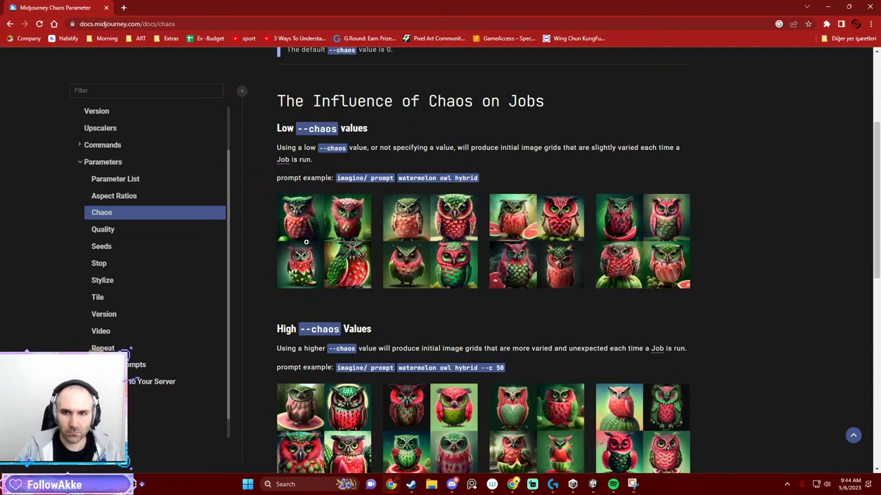
# Read through the Quality parameter documentation page.
pyautogui.click(117, 235)
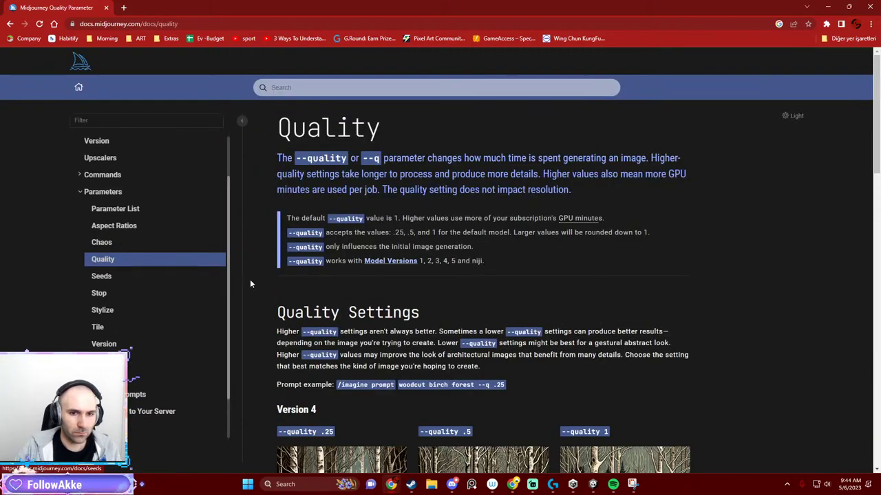
pyautogui.scroll(-7, 313, 279)
pyautogui.scroll(3, 313, 278)
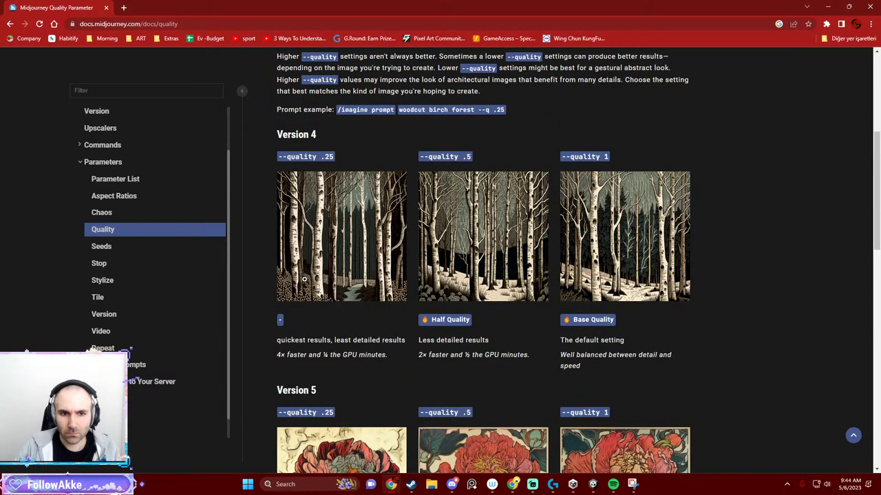
pyautogui.scroll(-1, 304, 279)
pyautogui.scroll(-1, 307, 285)
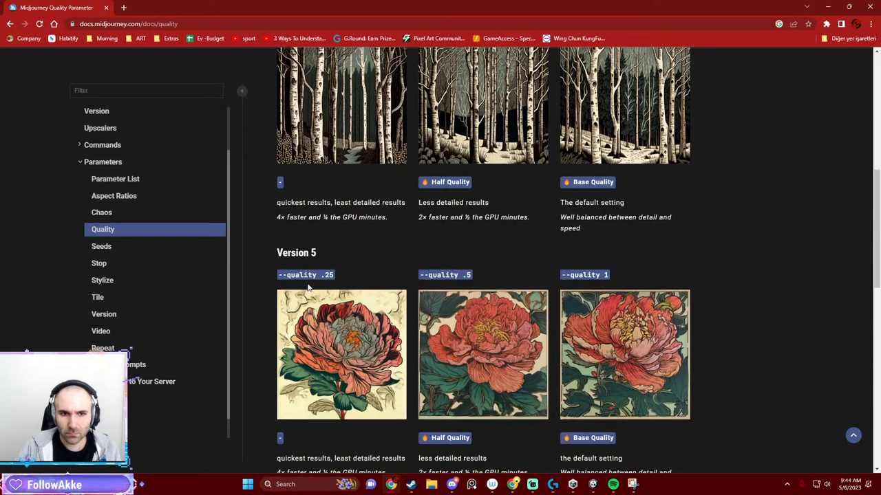
pyautogui.scroll(-1, 308, 287)
pyautogui.scroll(-1, 263, 282)
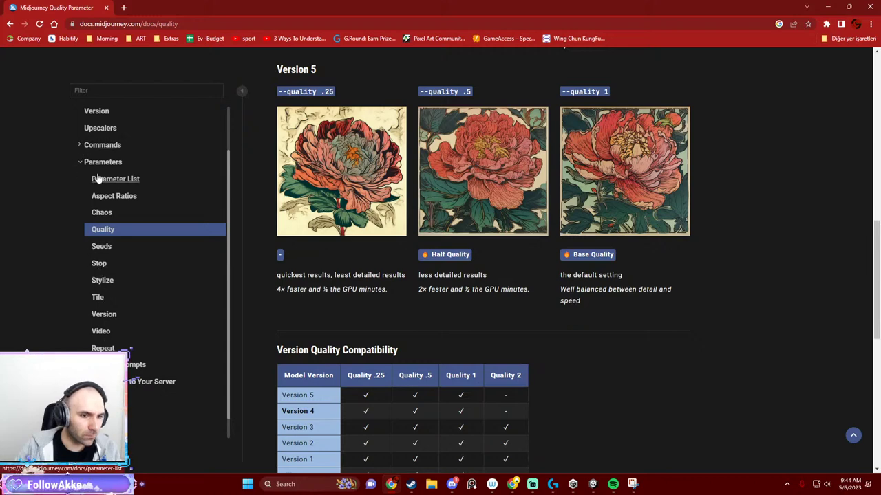
pyautogui.scroll(-1, 97, 179)
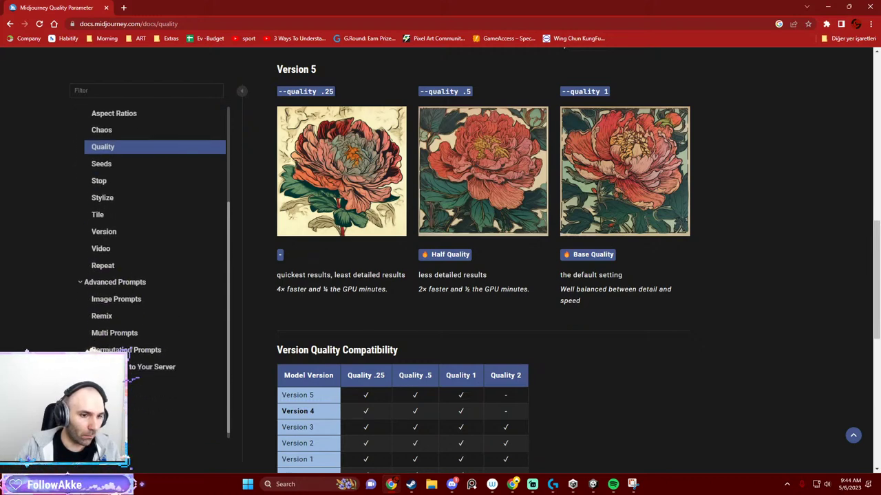
pyautogui.scroll(2, 79, 178)
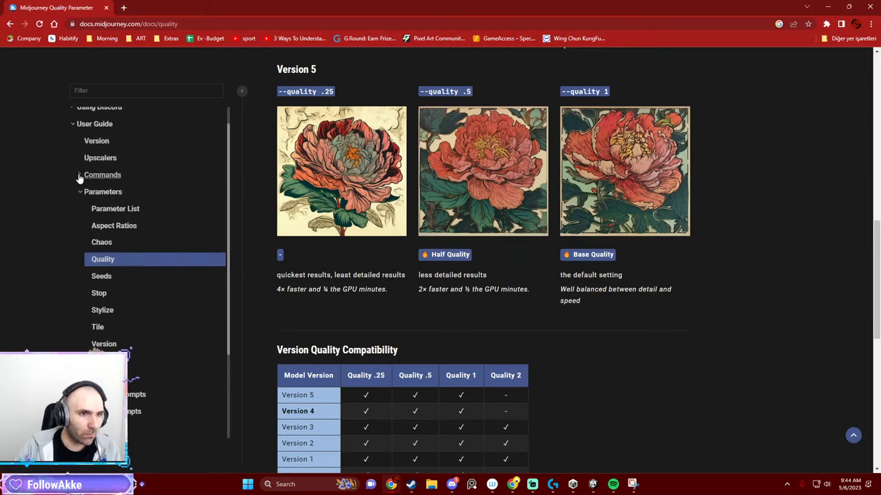
# Go via Commands to Settings and Presets, showing Style Low–Very High as --s 50–750.
pyautogui.click(80, 179)
pyautogui.click(112, 195)
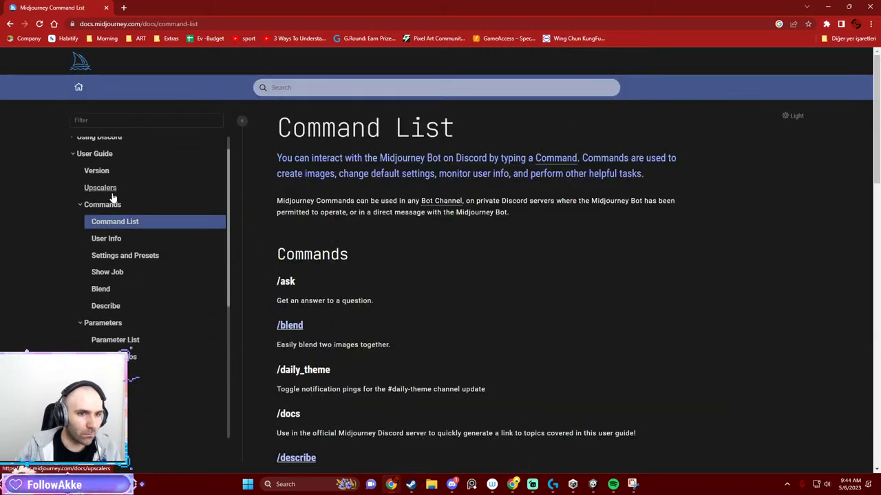
pyautogui.scroll(-1, 151, 214)
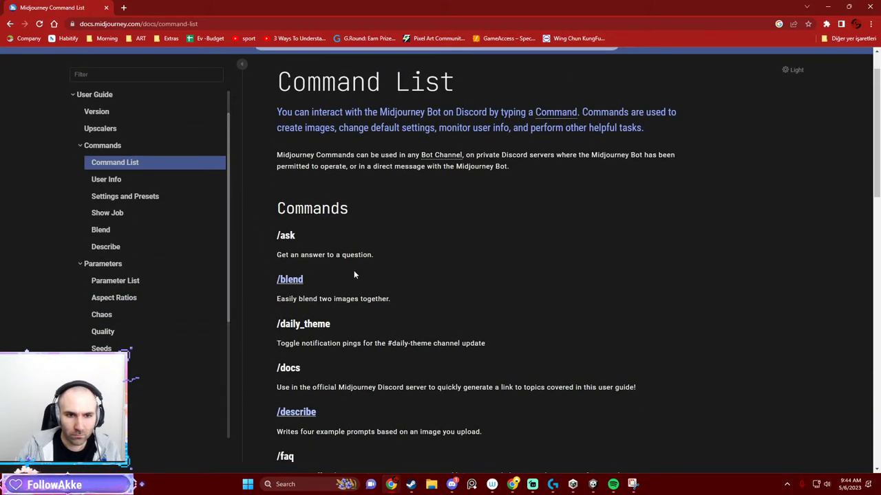
pyautogui.click(137, 200)
pyautogui.scroll(-1, 324, 277)
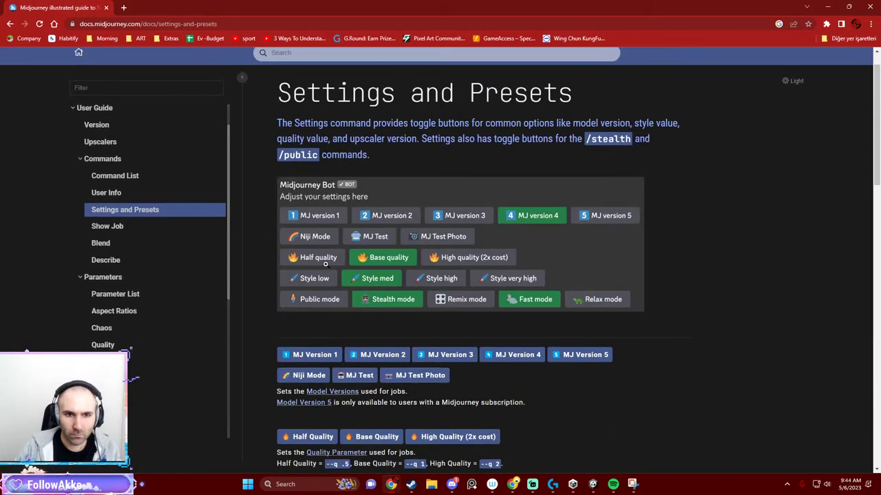
pyautogui.scroll(-3, 324, 276)
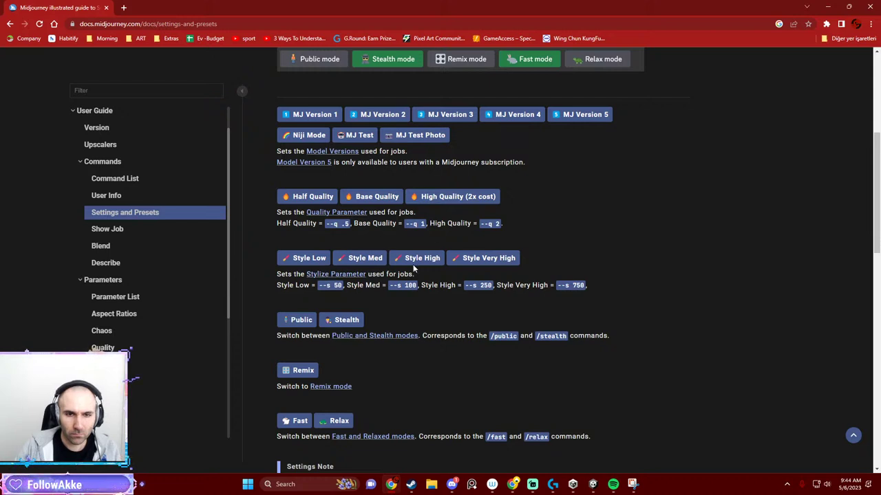
pyautogui.scroll(-1, 413, 267)
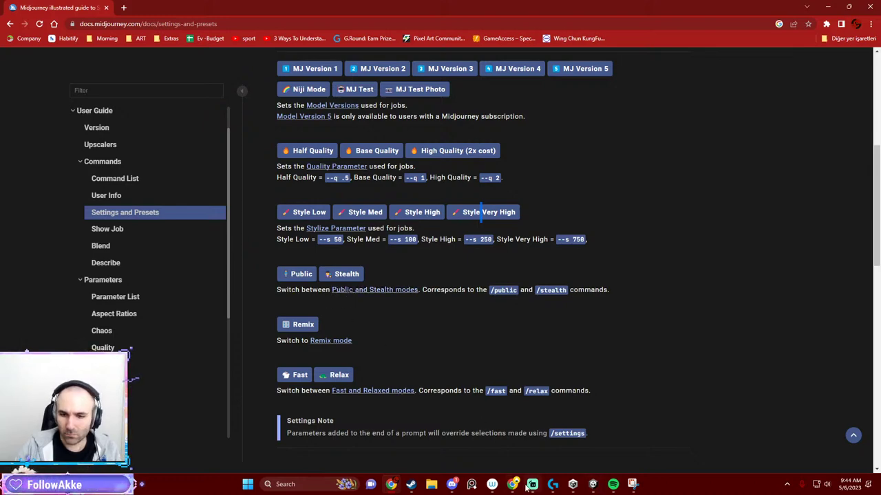
# In Discord's newbies-5 channel, find the Earth-with-cannon post and enlarge its four-image grid.
pyautogui.click(452, 485)
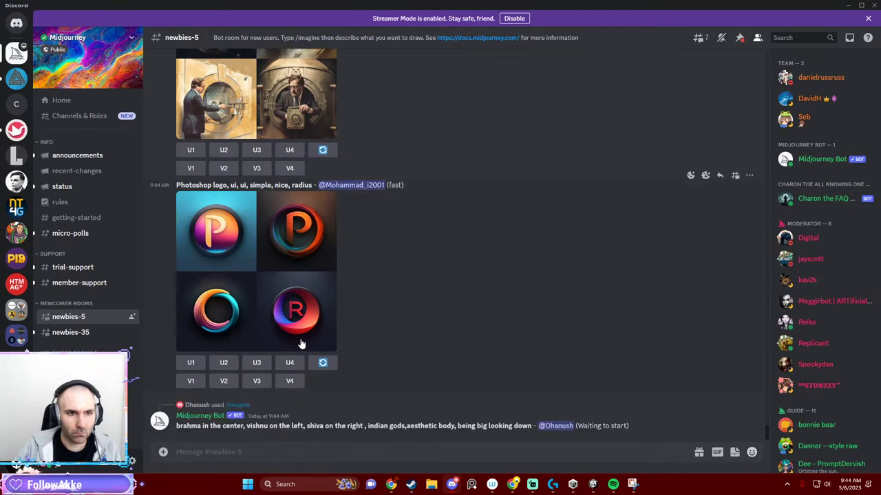
pyautogui.scroll(5, 418, 367)
pyautogui.scroll(5, 420, 364)
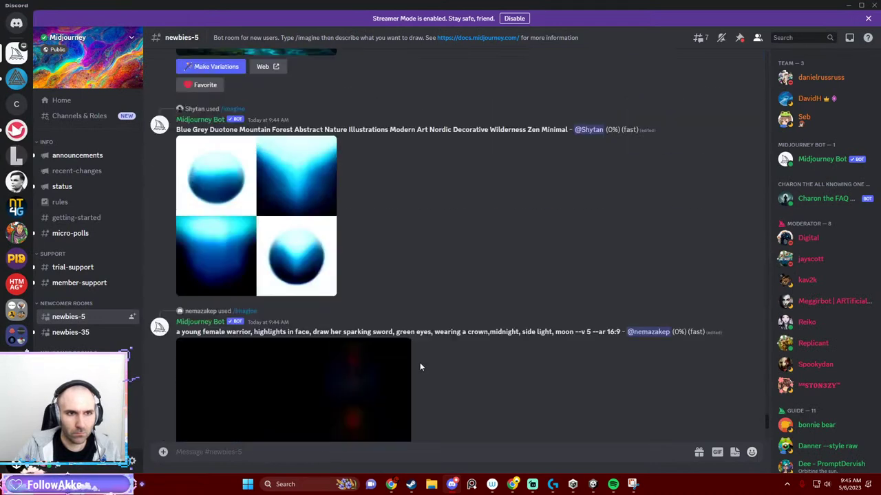
pyautogui.scroll(1, 424, 376)
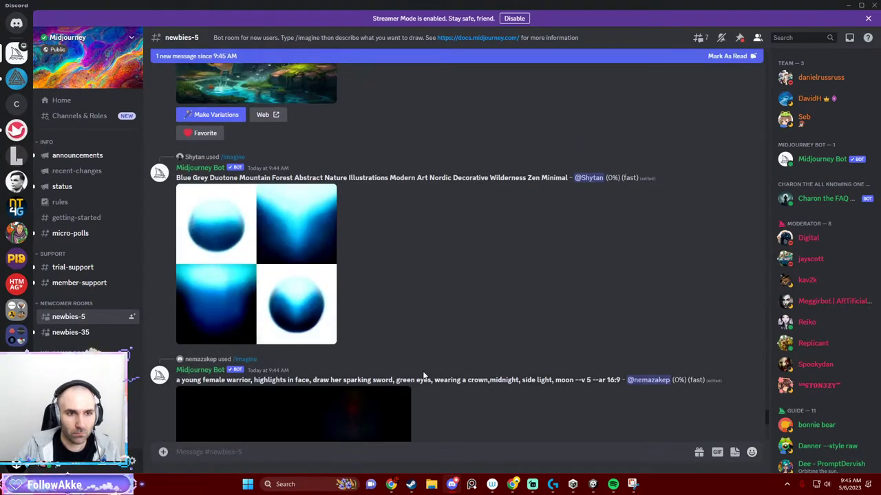
pyautogui.scroll(2, 424, 375)
pyautogui.scroll(2, 424, 375)
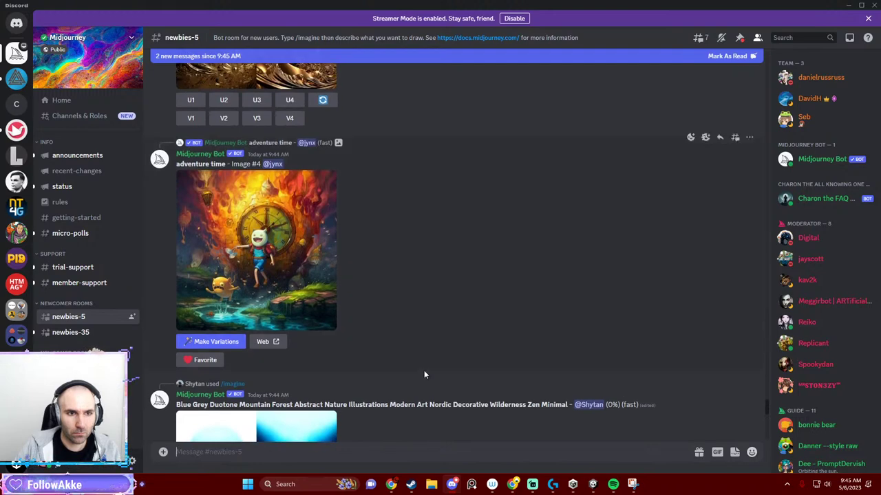
pyautogui.scroll(1, 352, 327)
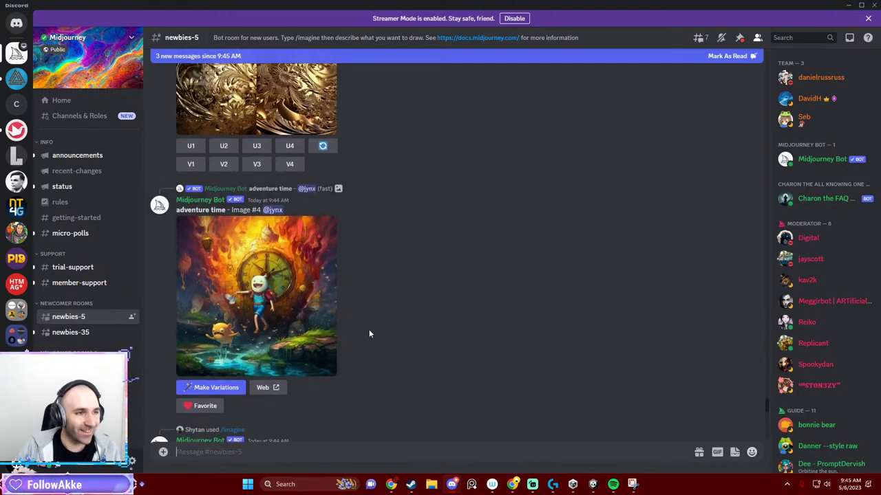
pyautogui.scroll(2, 373, 328)
pyautogui.scroll(5, 382, 332)
pyautogui.scroll(3, 386, 337)
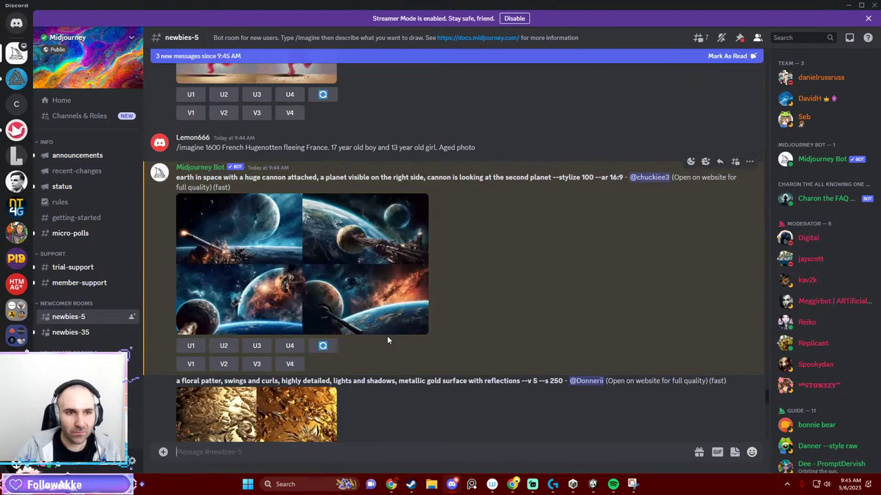
pyautogui.click(309, 279)
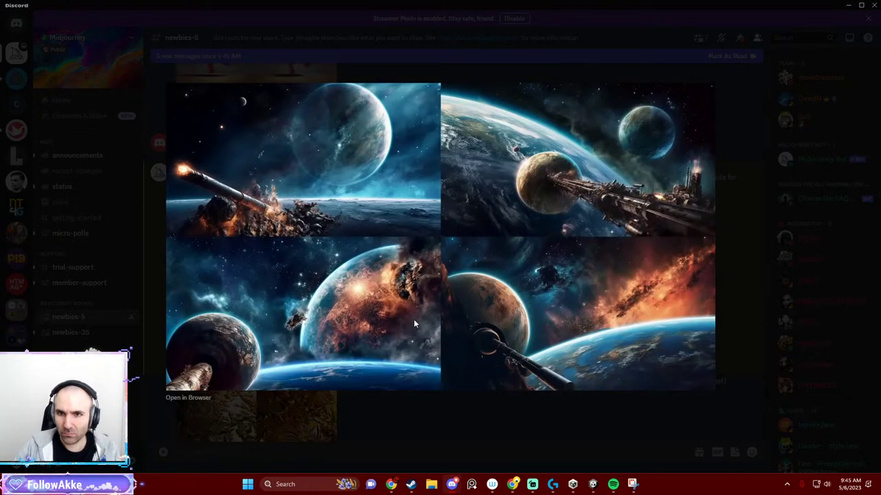
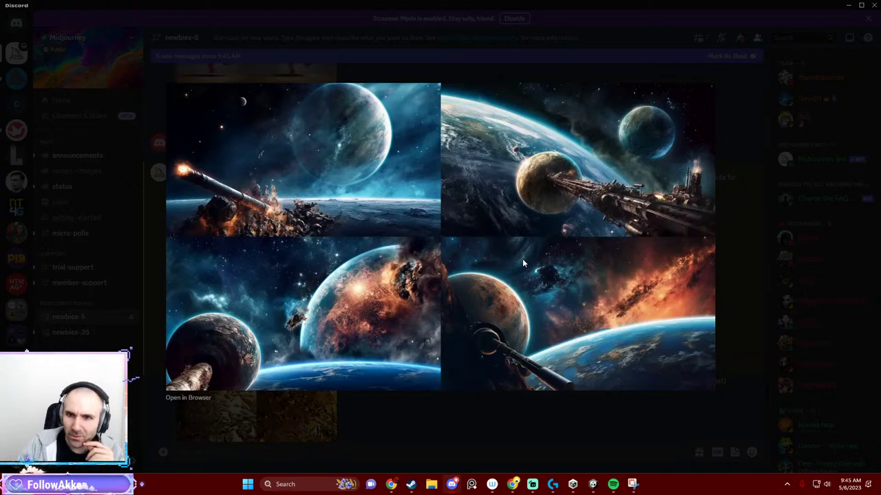
# Close the enlarged cannon grid and scroll down the newbies-5 channel.
pyautogui.press('Escape')
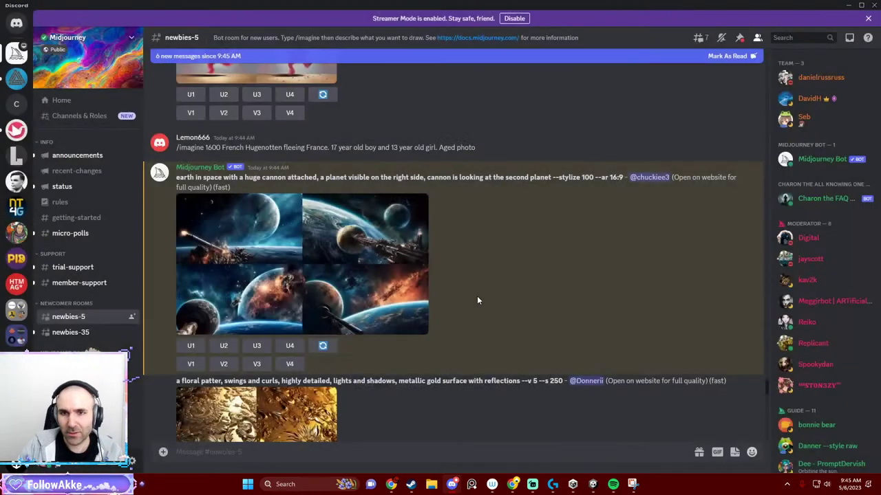
pyautogui.scroll(-2, 338, 331)
pyautogui.scroll(-5, 306, 180)
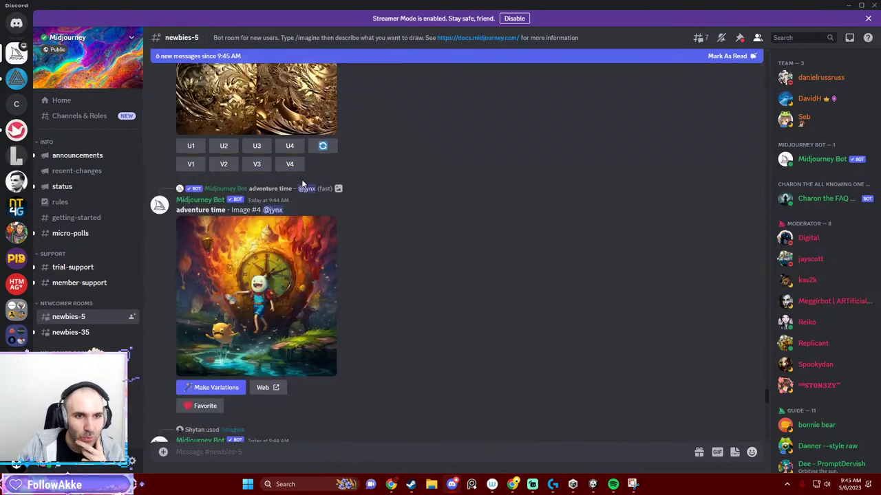
pyautogui.scroll(-5, 310, 165)
pyautogui.scroll(-5, 316, 147)
# Move the Discord window aside and minimize it to show the Settings and Presets docs.
pyautogui.moveTo(355, 6)
pyautogui.mouseDown()
pyautogui.moveTo(403, 63)
pyautogui.moveTo(403, 2)
pyautogui.mouseUp()
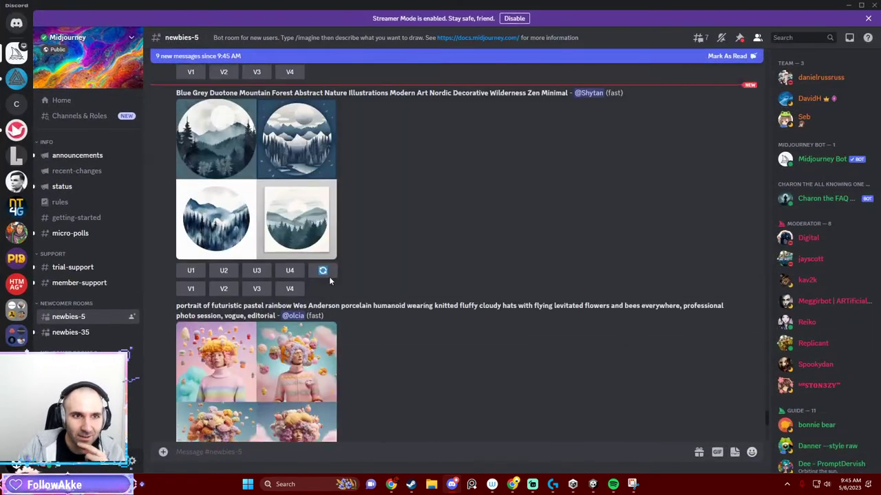
pyautogui.scroll(1, 329, 276)
pyautogui.scroll(-1, 326, 231)
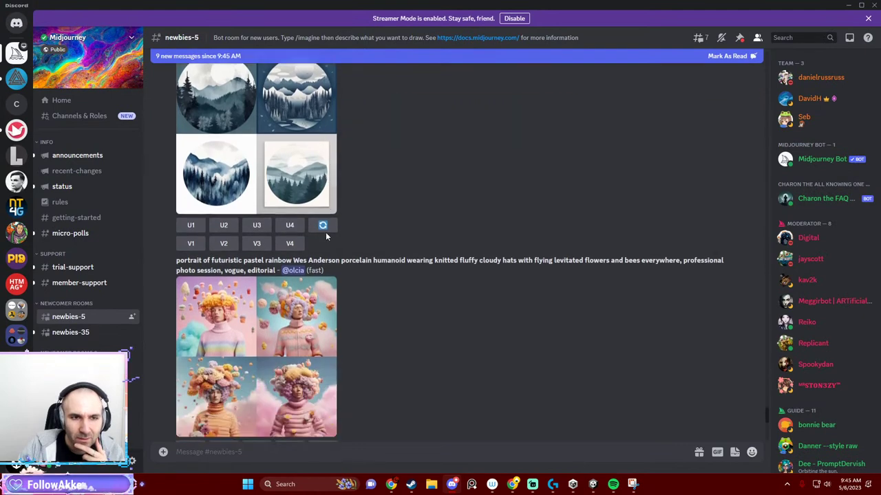
pyautogui.scroll(-2, 327, 234)
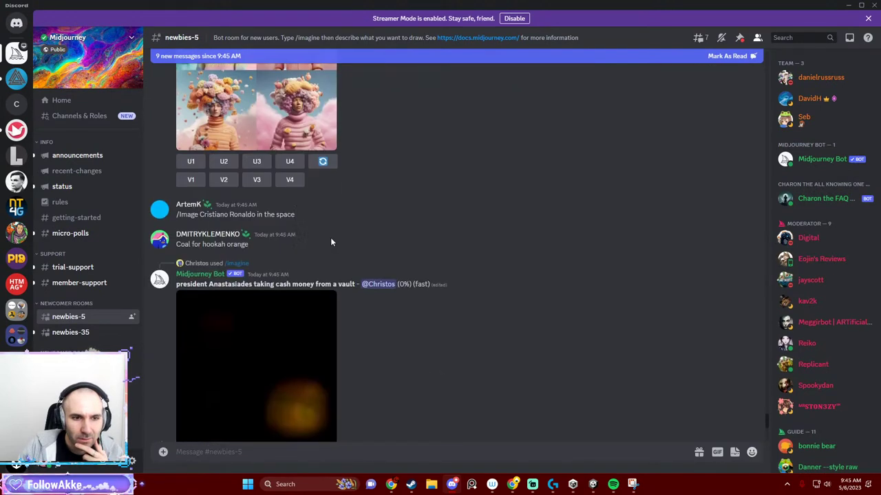
pyautogui.scroll(-1, 337, 258)
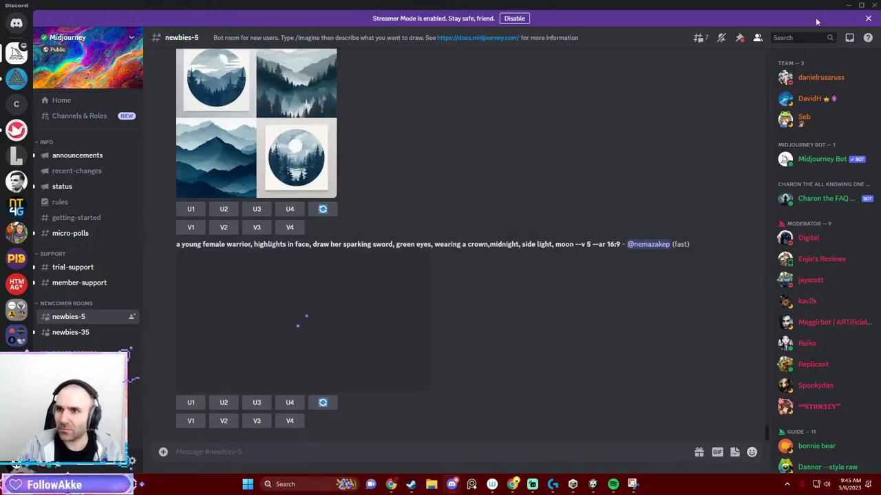
pyautogui.click(848, 5)
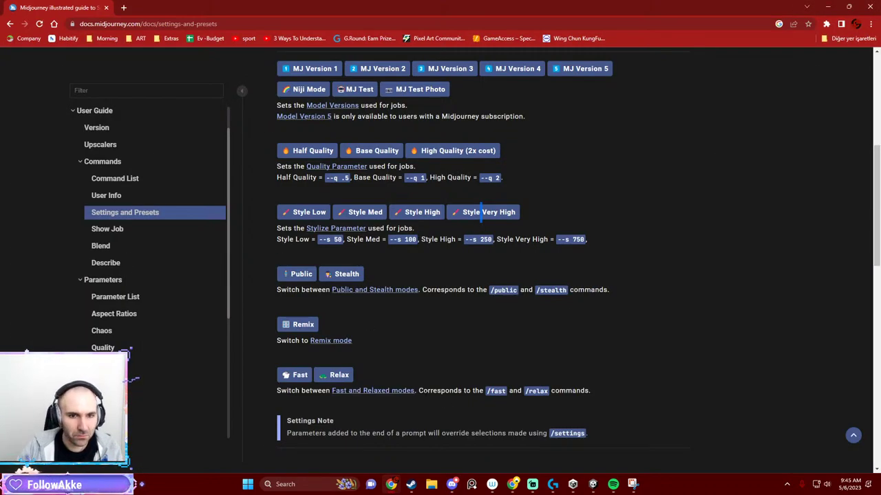
# Send the /stealth command to the Midjourney Bot in Discord.
pyautogui.hotkey('alt', 'Tab')
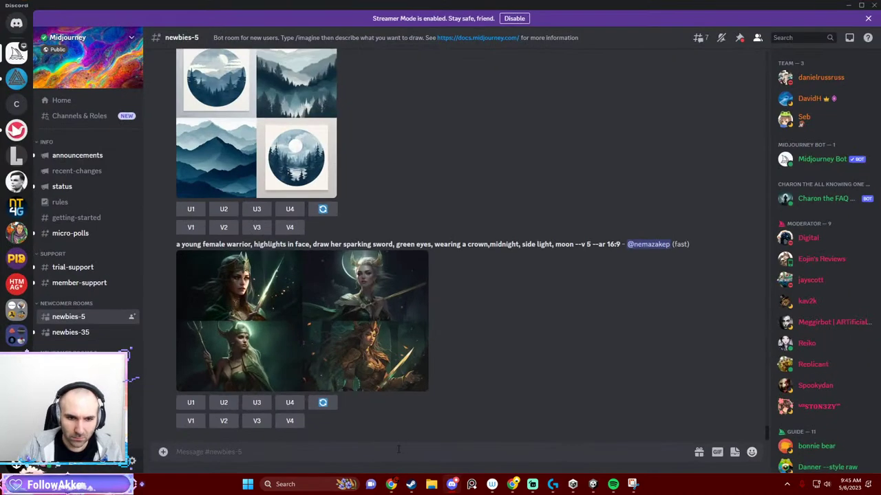
pyautogui.write('/steal')
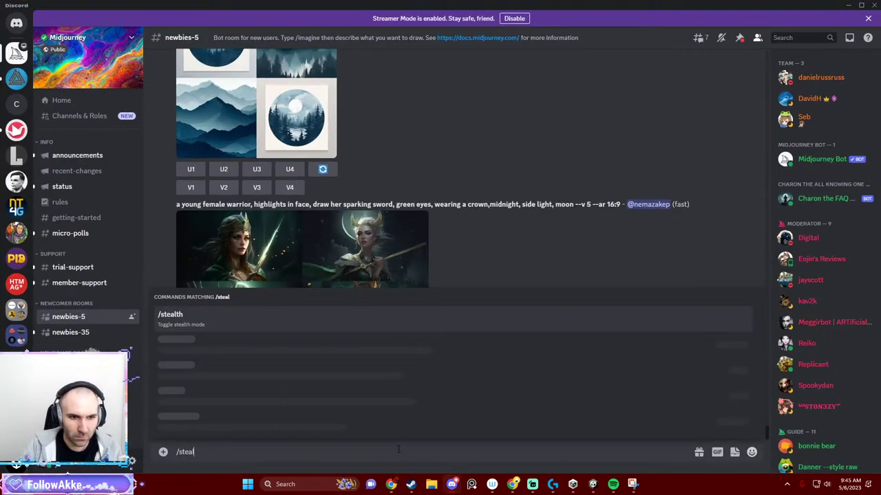
pyautogui.press('Tab')
pyautogui.press('Return')
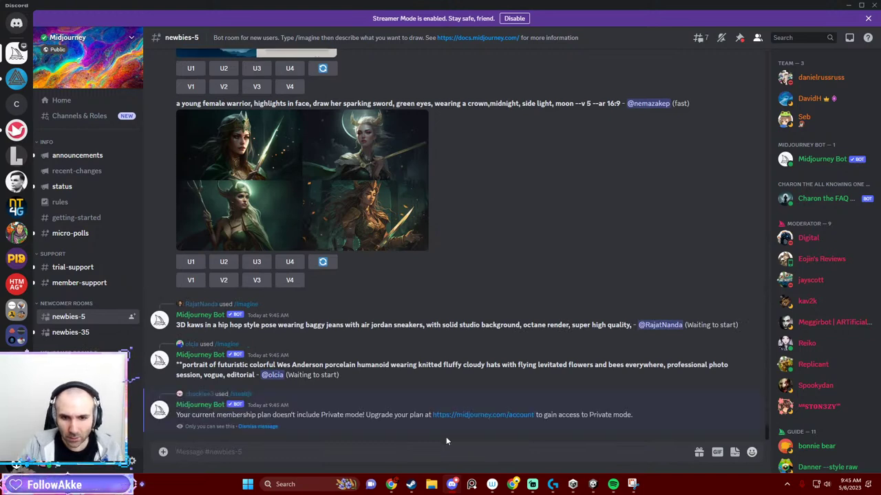
# Return to the Settings and Presets docs and scroll to the Public/Stealth and Remix switches.
pyautogui.hotkey('alt', 'Tab')
pyautogui.scroll(-1, 386, 355)
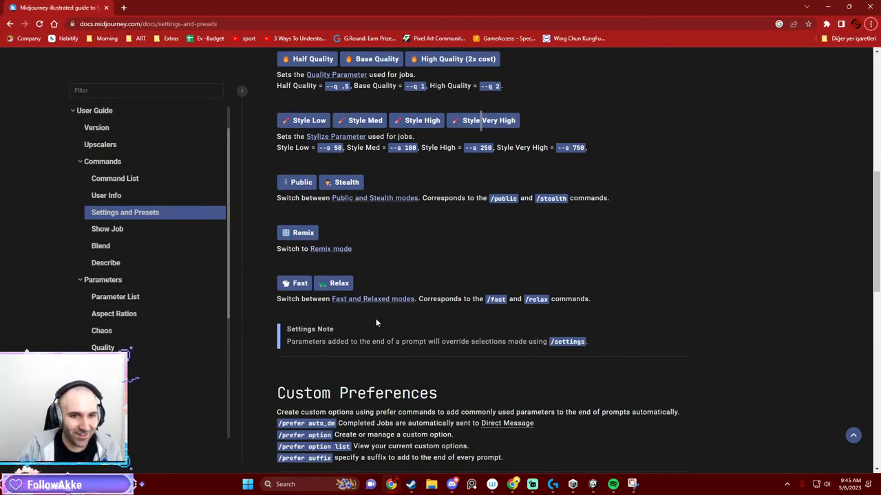
pyautogui.scroll(-2, 369, 313)
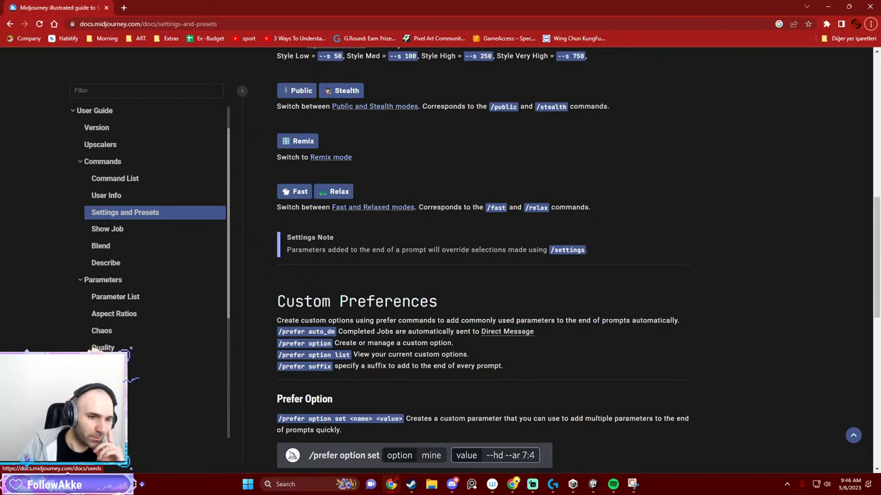
# Read through the Stylize docs page on --stylize/--s values, then return to Discord.
pyautogui.click(103, 398)
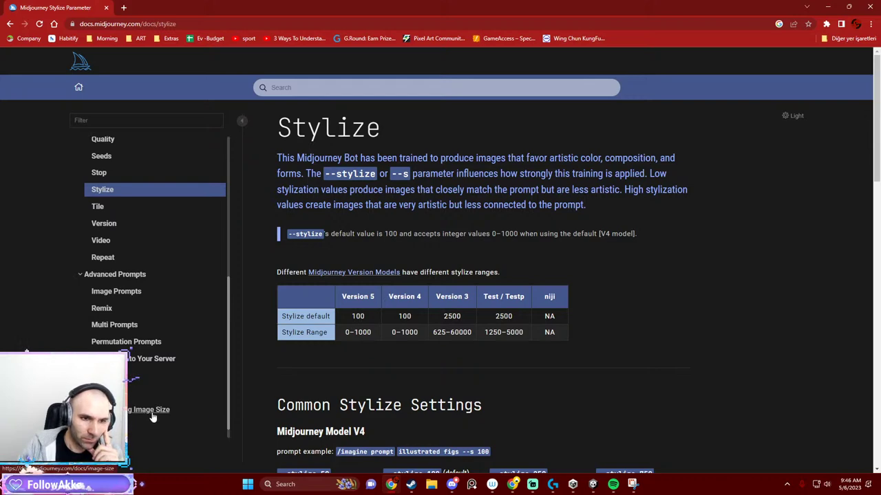
pyautogui.scroll(-3, 387, 357)
pyautogui.scroll(-3, 388, 357)
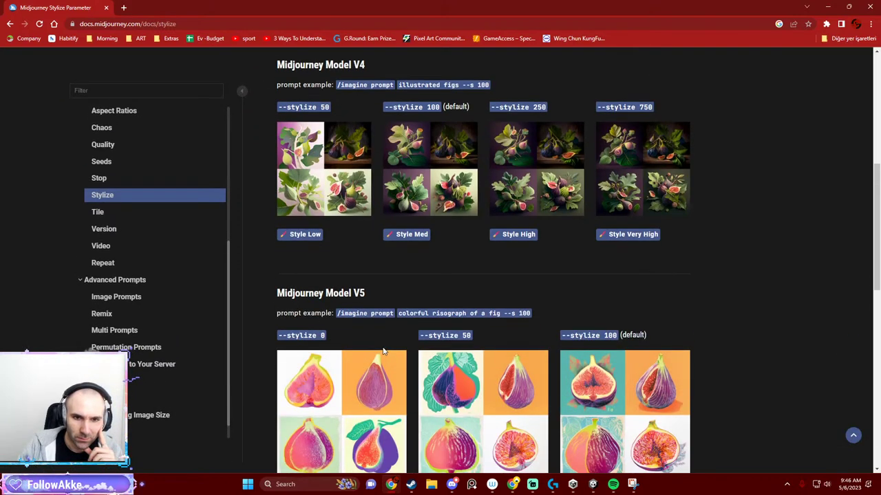
pyautogui.scroll(-5, 400, 329)
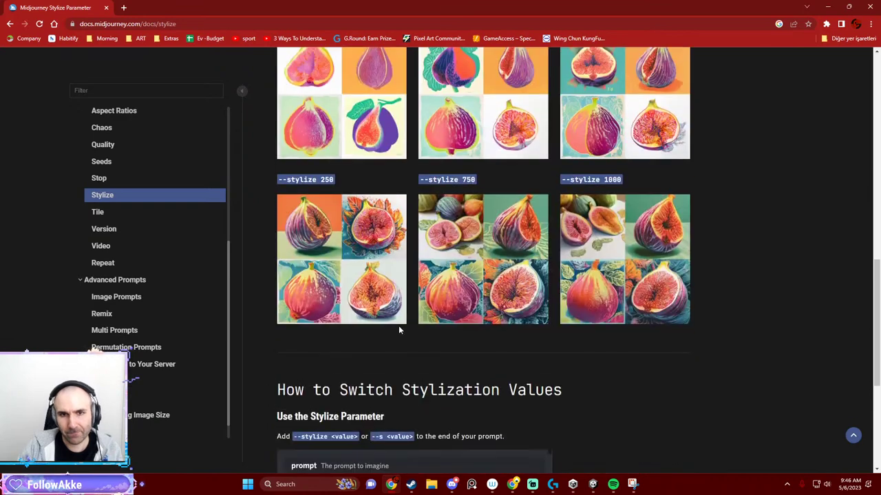
pyautogui.scroll(-4, 390, 322)
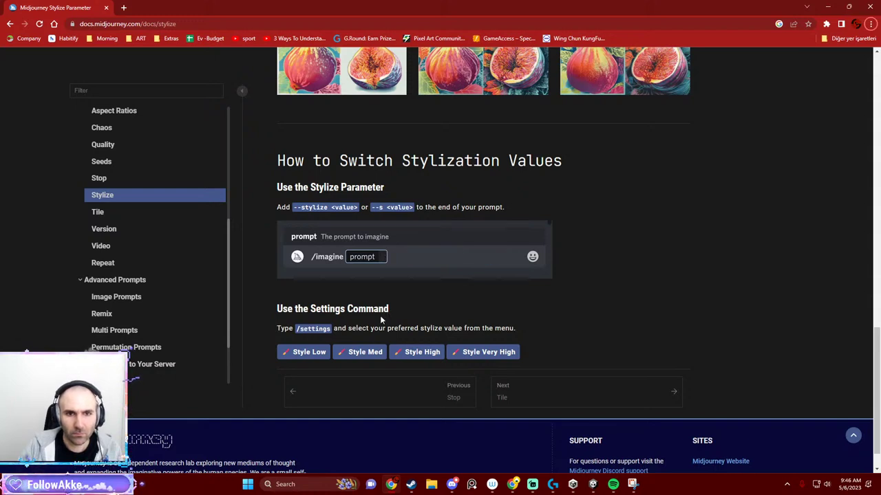
pyautogui.scroll(-1, 377, 381)
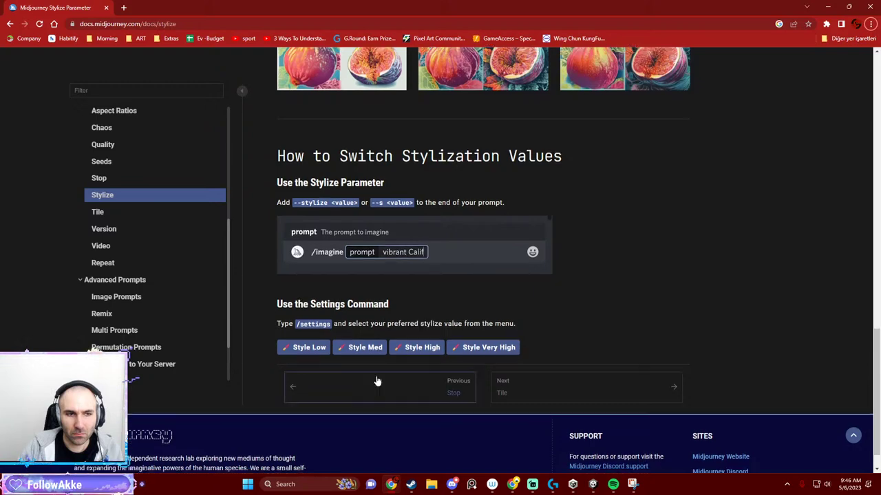
pyautogui.scroll(-1, 377, 381)
pyautogui.scroll(2, 158, 307)
pyautogui.scroll(2, 157, 307)
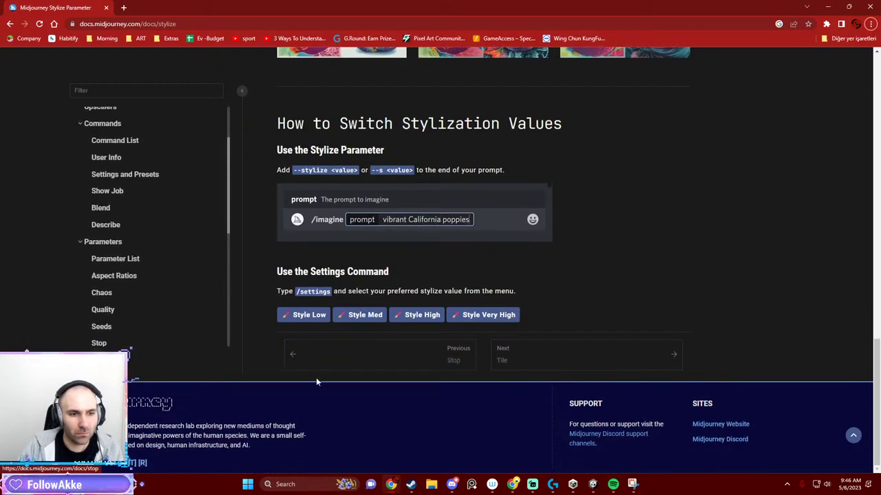
pyautogui.click(853, 436)
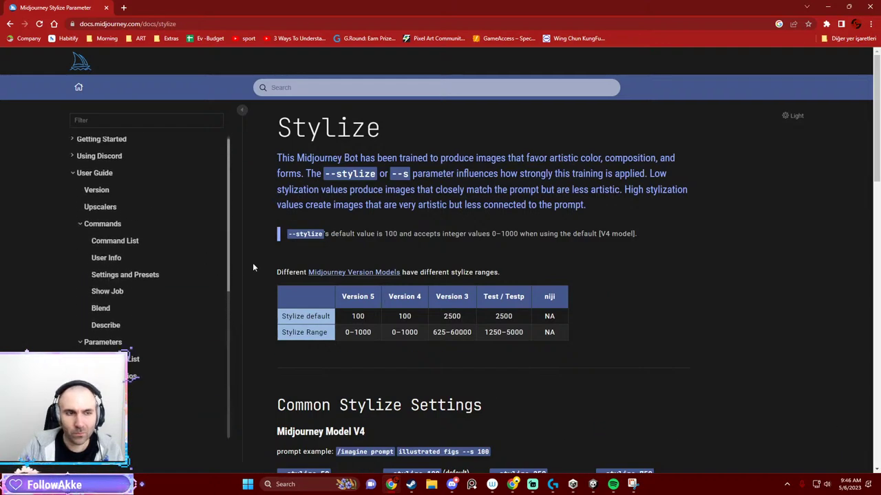
pyautogui.hotkey('alt', 'Tab')
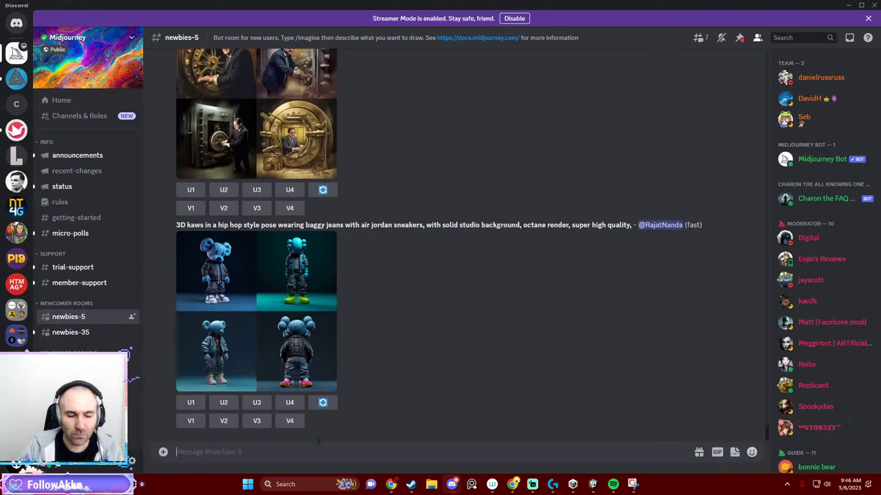
# Discard the typed /stealth and start an empty /imagine command instead.
pyautogui.write('/stealth')
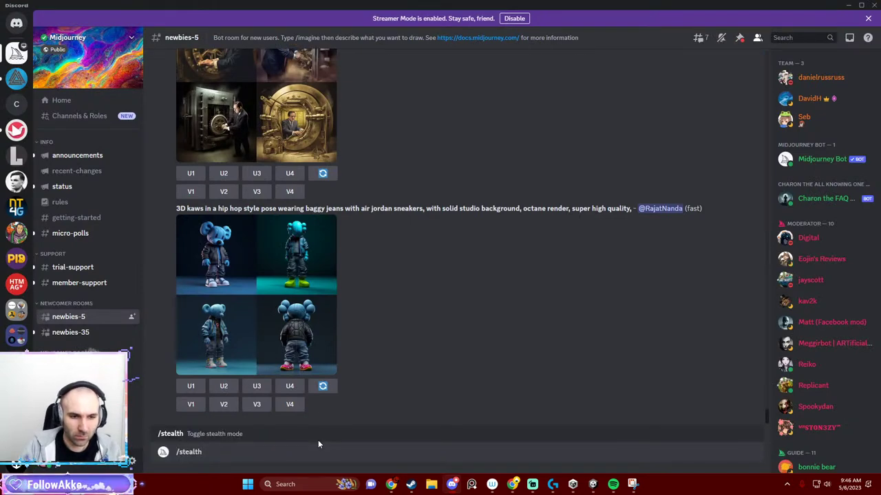
pyautogui.press('BackSpace')
pyautogui.write('/')
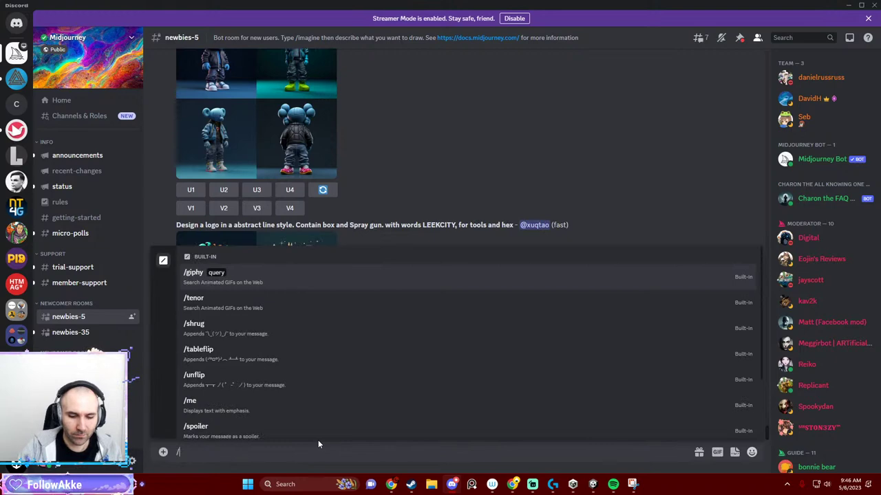
pyautogui.write('i')
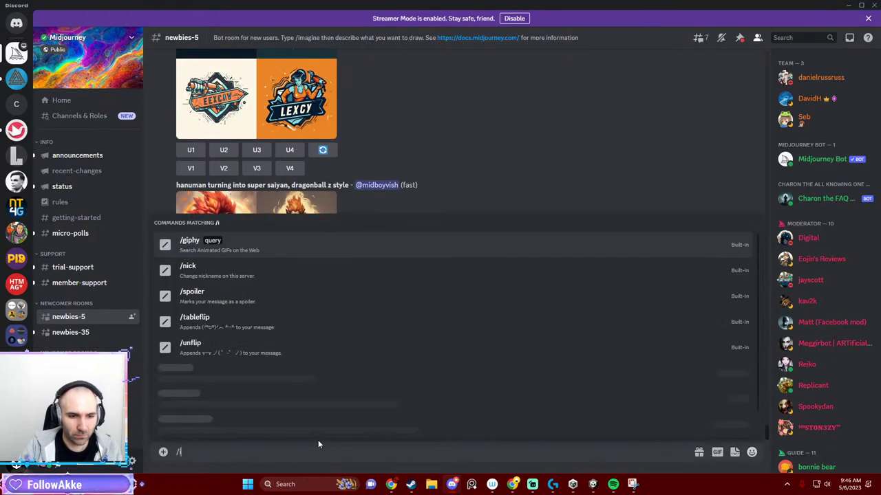
pyautogui.write('mag')
pyautogui.press('Tab')
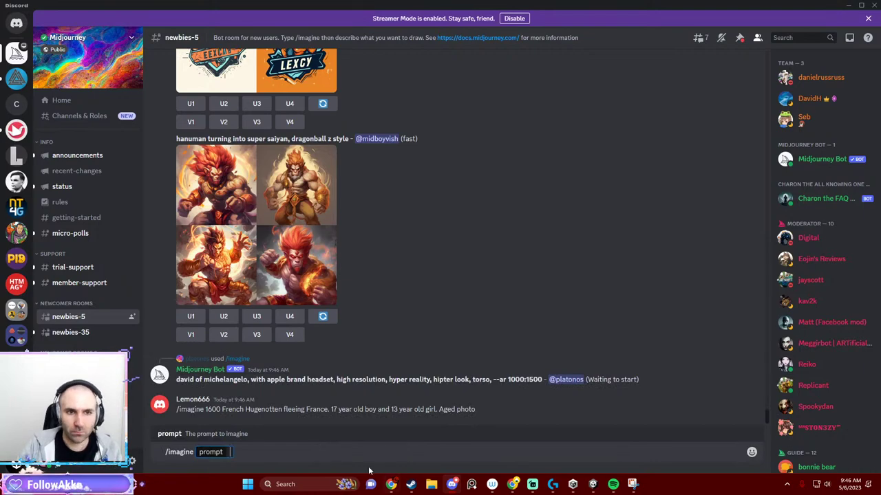
# Scroll the chat up to the earlier earth-in-space cannon grid post.
pyautogui.scroll(3, 345, 313)
pyautogui.scroll(4, 342, 276)
pyautogui.scroll(-10, 357, 264)
pyautogui.scroll(3, 346, 283)
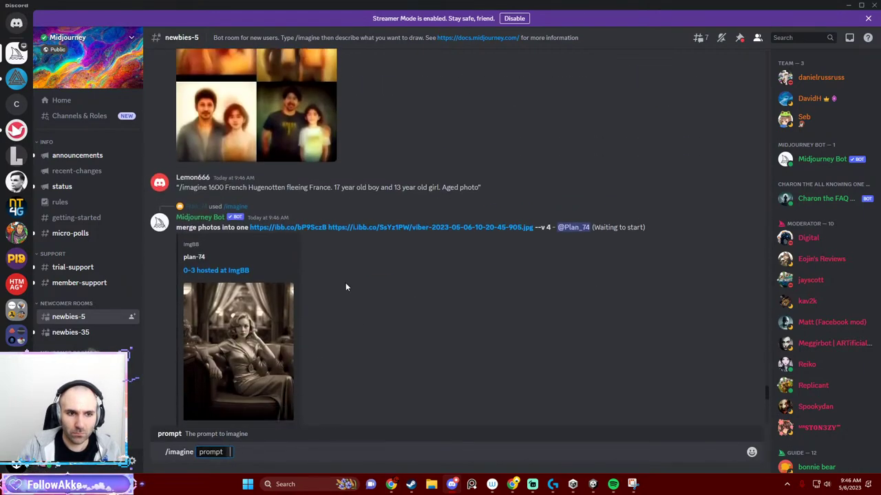
pyautogui.scroll(-3, 341, 289)
pyautogui.scroll(3, 345, 286)
pyautogui.scroll(3, 345, 288)
pyautogui.scroll(1, 346, 289)
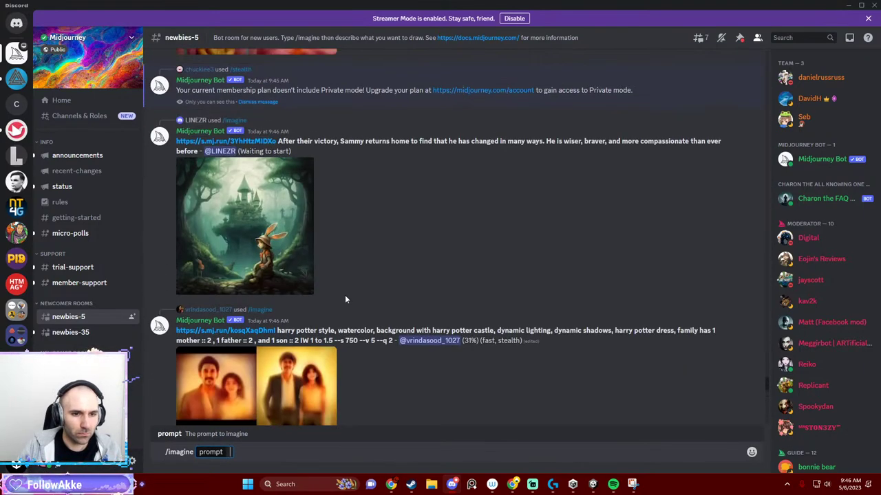
pyautogui.scroll(-2, 344, 297)
pyautogui.scroll(5, 348, 296)
pyautogui.scroll(3, 353, 306)
pyautogui.scroll(3, 355, 304)
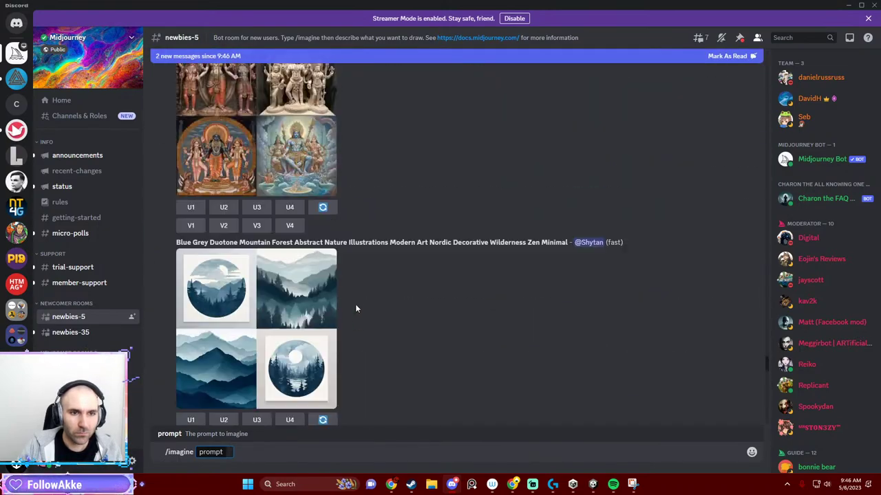
pyautogui.scroll(3, 357, 304)
pyautogui.scroll(1, 356, 298)
pyautogui.scroll(3, 355, 296)
pyautogui.scroll(3, 364, 304)
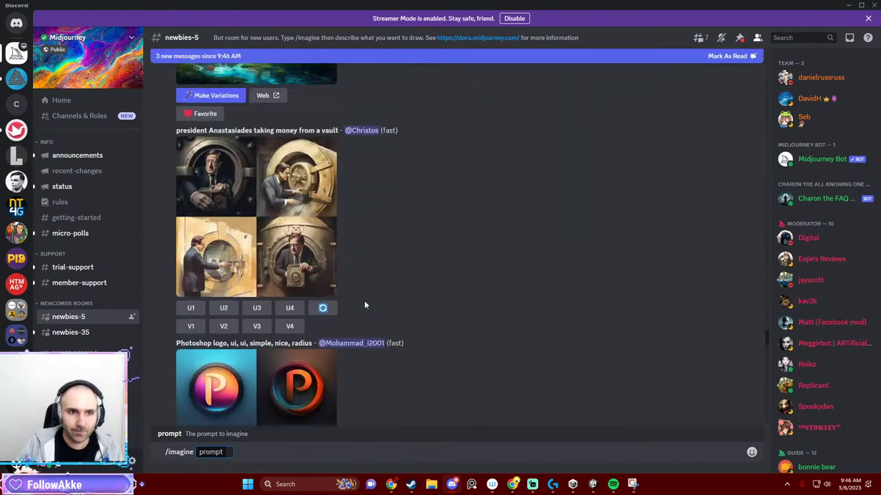
pyautogui.scroll(3, 364, 308)
pyautogui.scroll(3, 361, 315)
pyautogui.scroll(1, 361, 314)
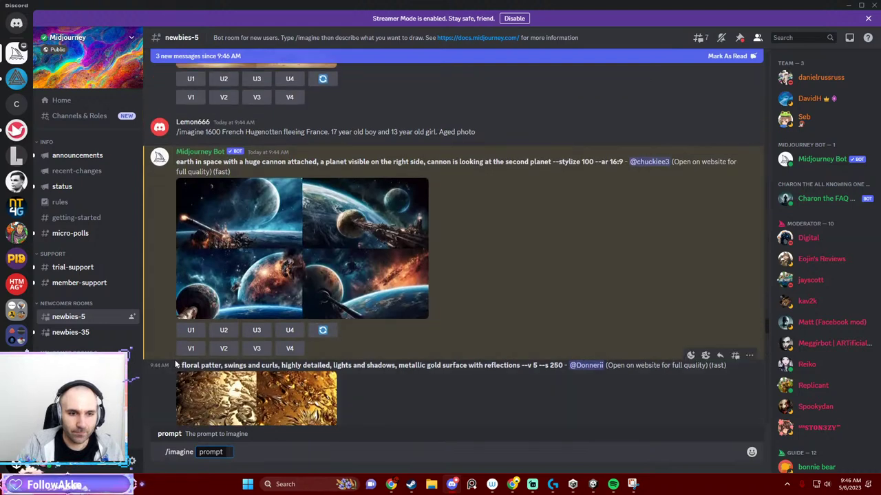
# Submit the copied earth-in-space cannon prompt with 'cartoon style,' added at the start.
pyautogui.moveTo(176, 162); pyautogui.dragTo(621, 161)
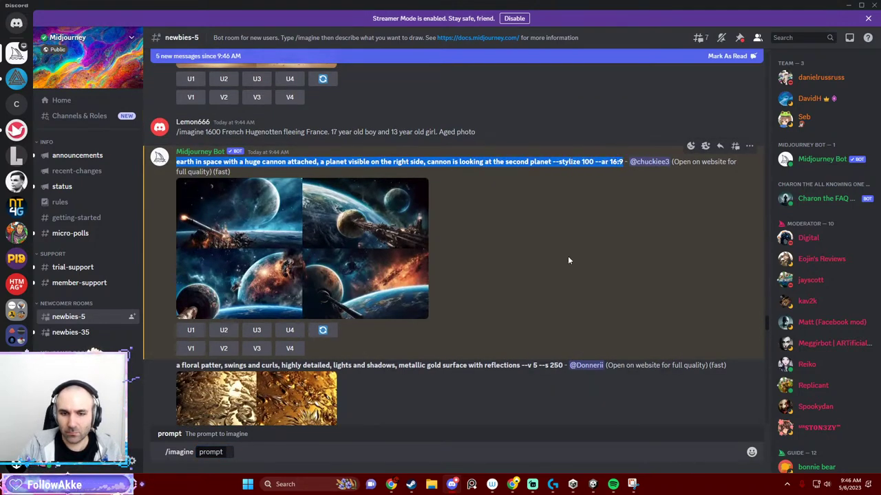
pyautogui.hotkey('ctrl', 'c')
pyautogui.click(210, 452)
pyautogui.hotkey('ctrl', 'v')
pyautogui.hotkey('ctrl', 'z')
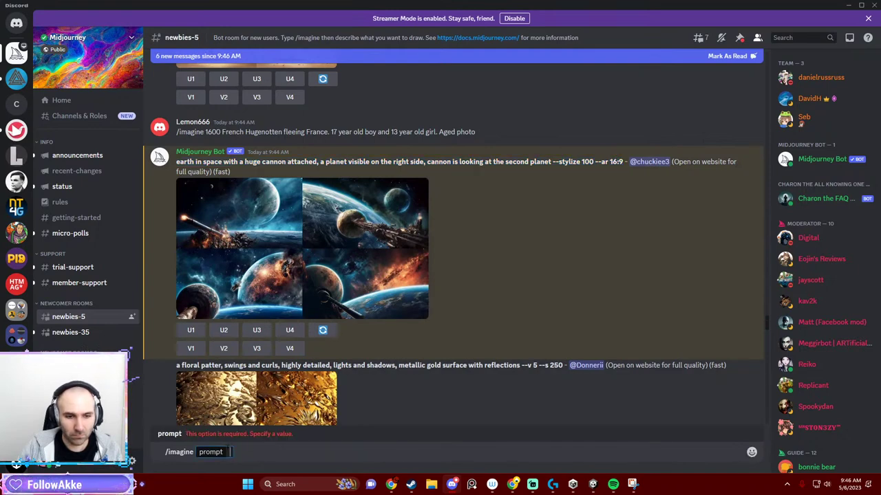
pyautogui.hotkey('ctrl', 'v')
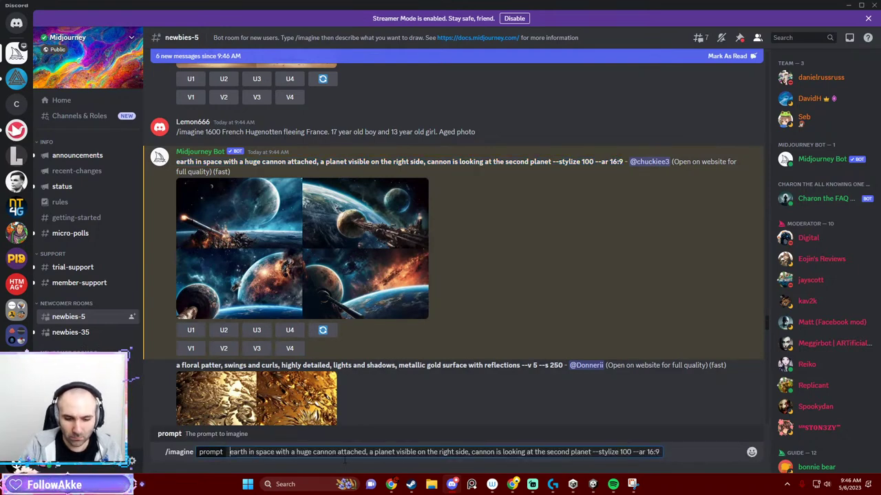
pyautogui.press('Home')
pyautogui.write('cart')
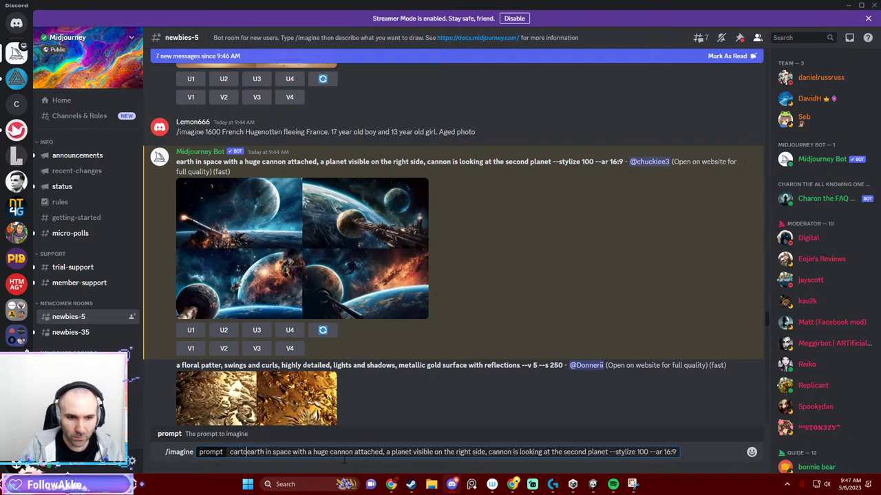
pyautogui.write('oon sty')
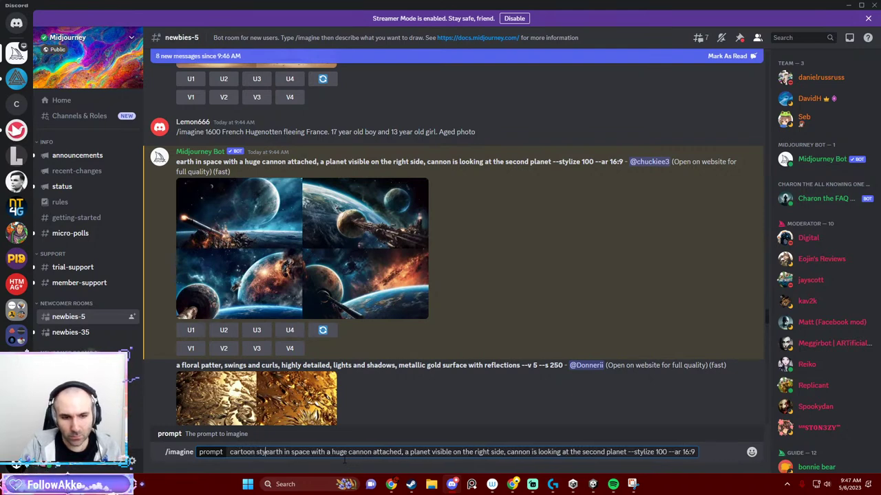
pyautogui.write('le,')
pyautogui.press('Return')
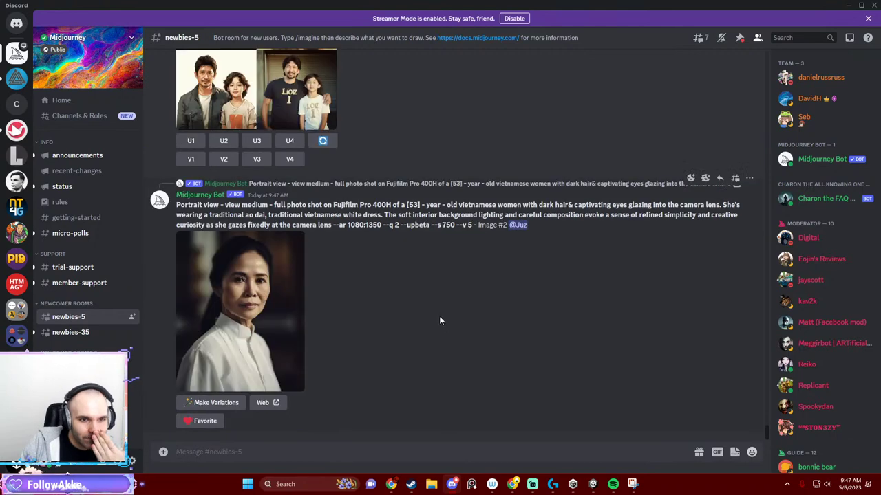
# Check the queued cannon job in the chat, then bring the Stylize docs in Chrome forward.
pyautogui.scroll(2, 431, 332)
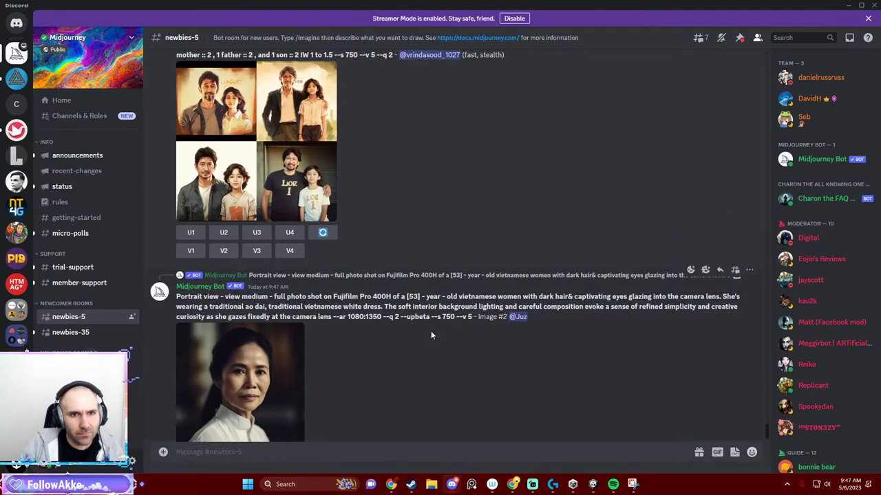
pyautogui.scroll(2, 431, 331)
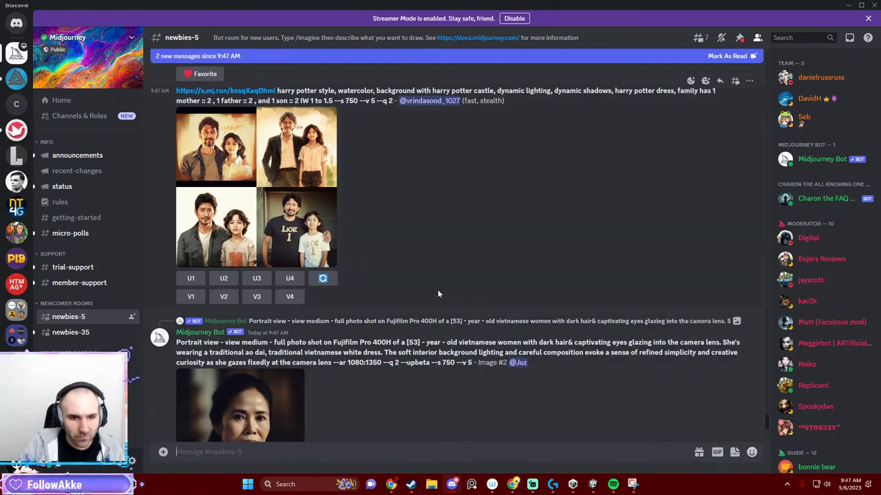
pyautogui.scroll(-2, 453, 300)
pyautogui.scroll(-5, 460, 297)
pyautogui.scroll(-4, 460, 298)
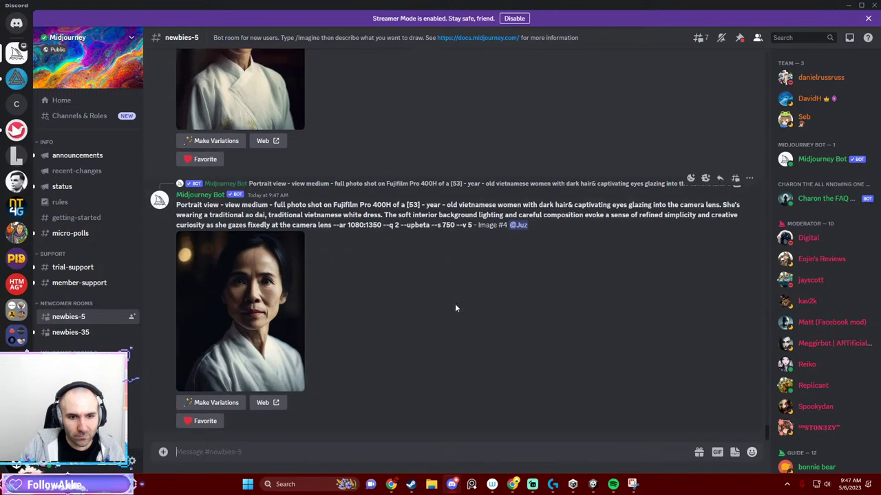
pyautogui.click(391, 484)
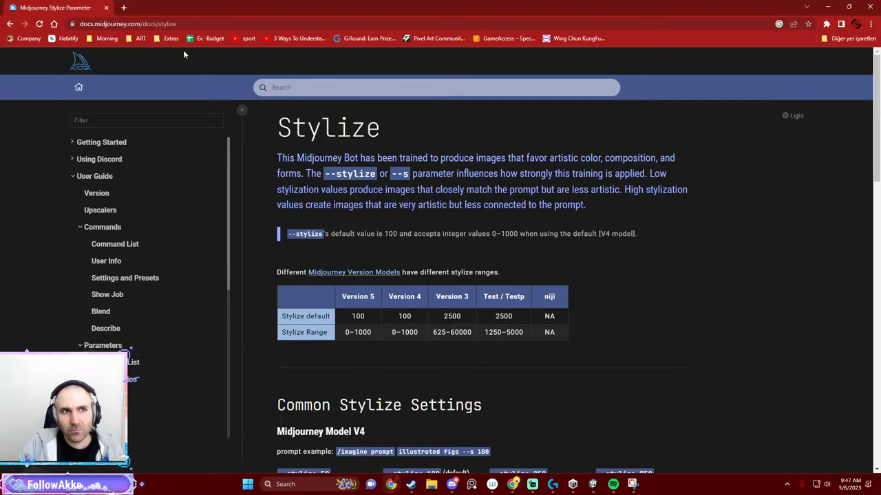
# Search Google Images for 'space games' in a new tab, then go back to the docs tab.
pyautogui.click(127, 8)
pyautogui.write('space ')
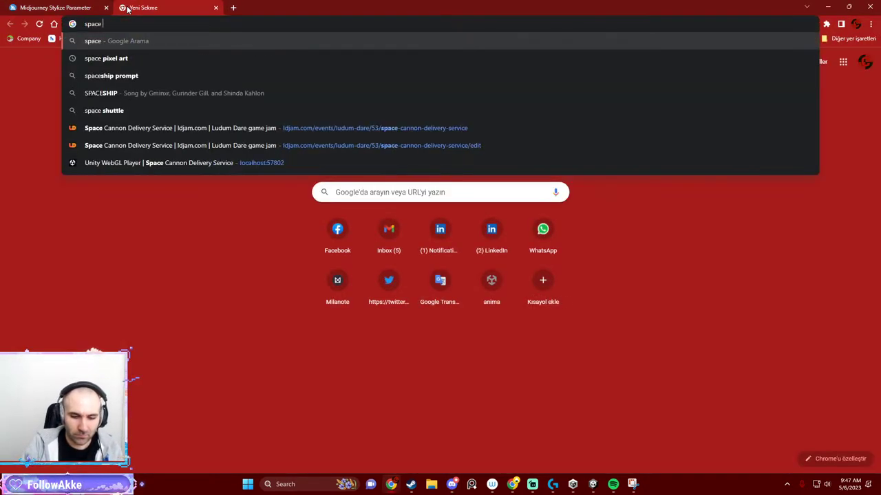
pyautogui.write('games')
pyautogui.press('Return')
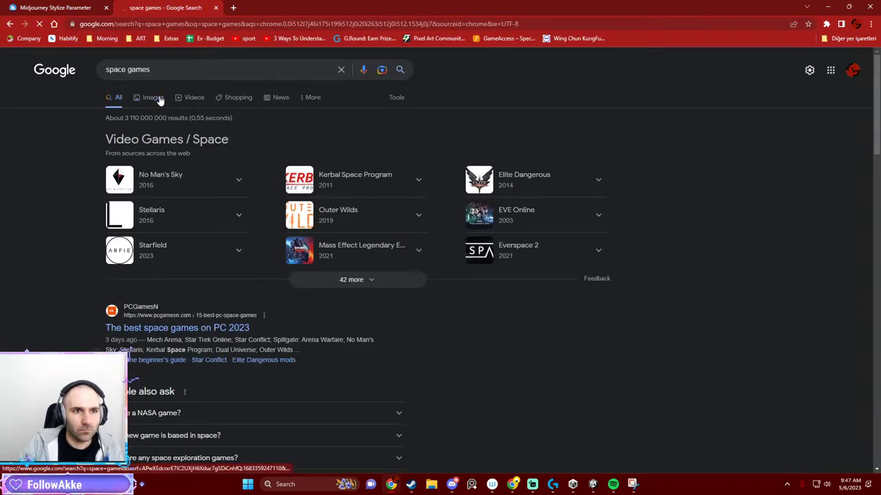
pyautogui.click(153, 96)
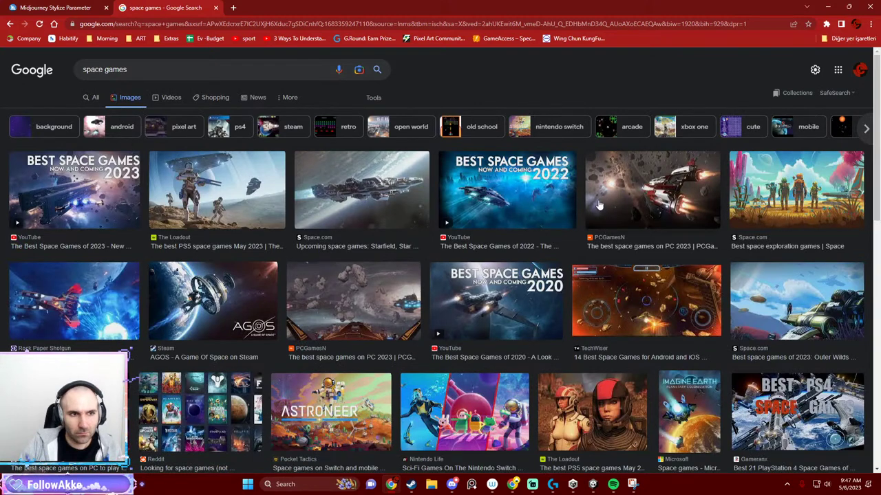
pyautogui.hotkey('ctrl', 'shift', 'Tab')
# Submit an /imagine of the cannon-in-space prompt prefixed with 'game art, dc comics style'.
pyautogui.hotkey('alt', 'Tab')
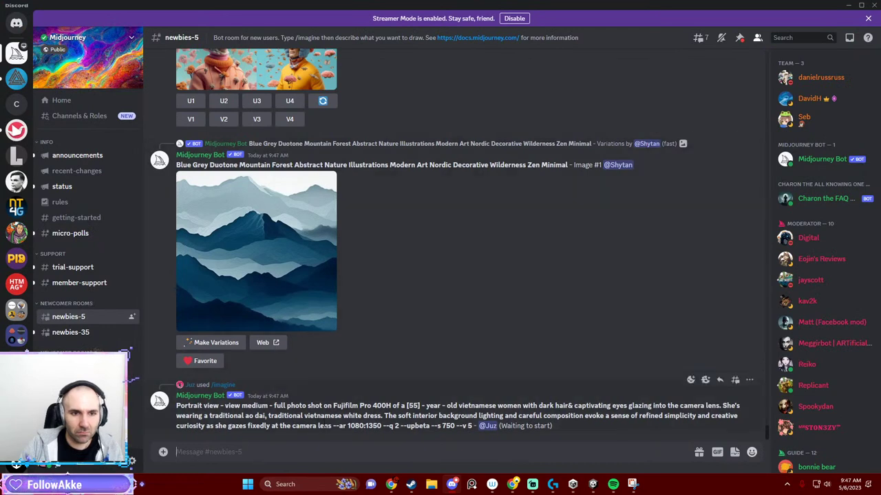
pyautogui.hotkey('ctrl', 'v')
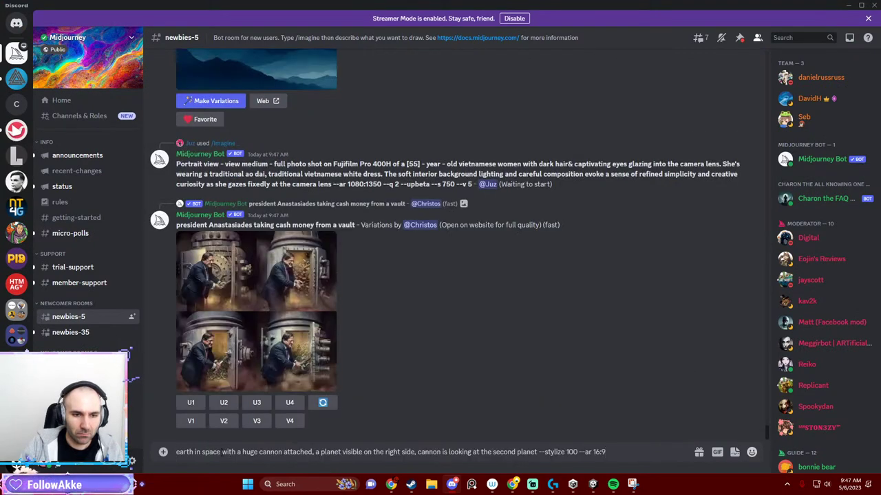
pyautogui.hotkey('ctrl', 'z')
pyautogui.write('/')
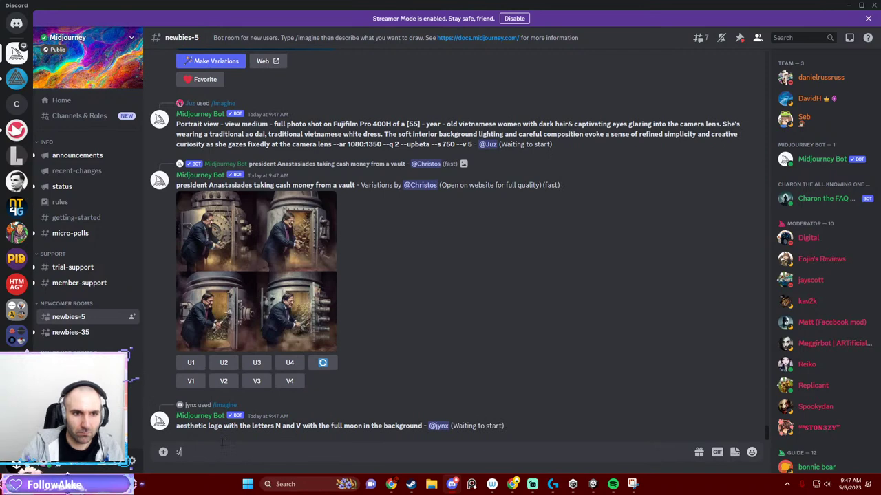
pyautogui.write('imagi')
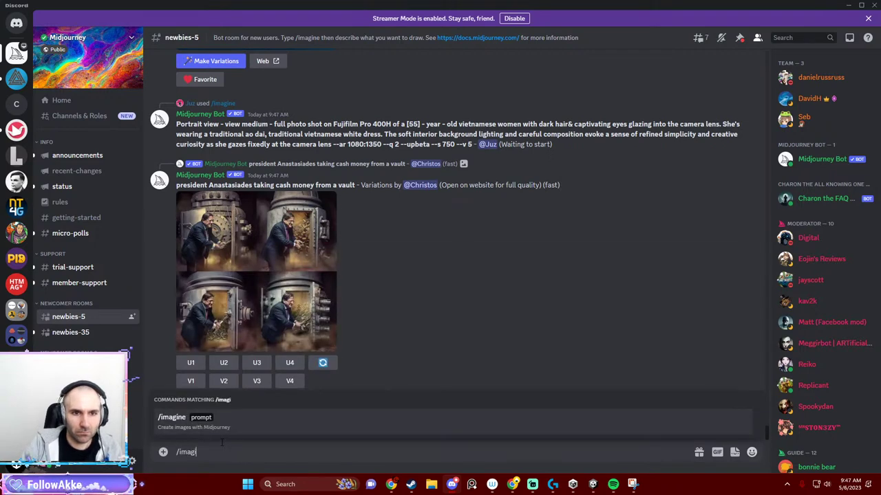
pyautogui.write('ne')
pyautogui.press('Tab')
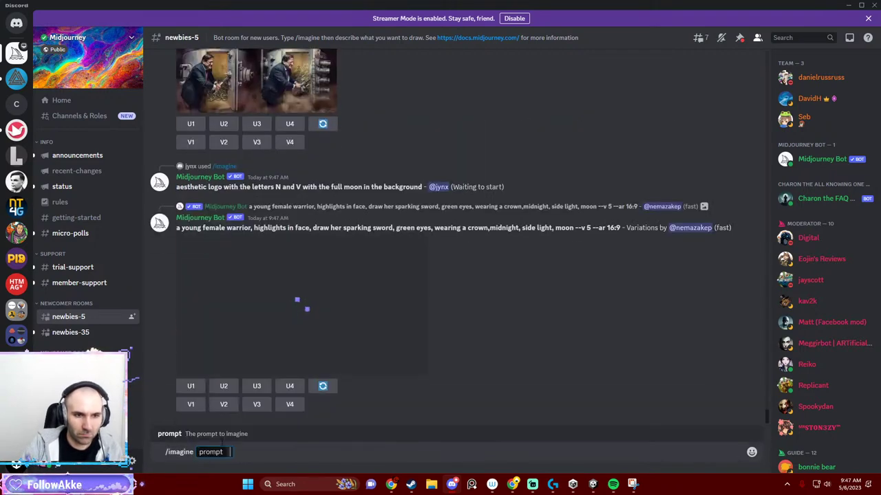
pyautogui.hotkey('ctrl', 'v')
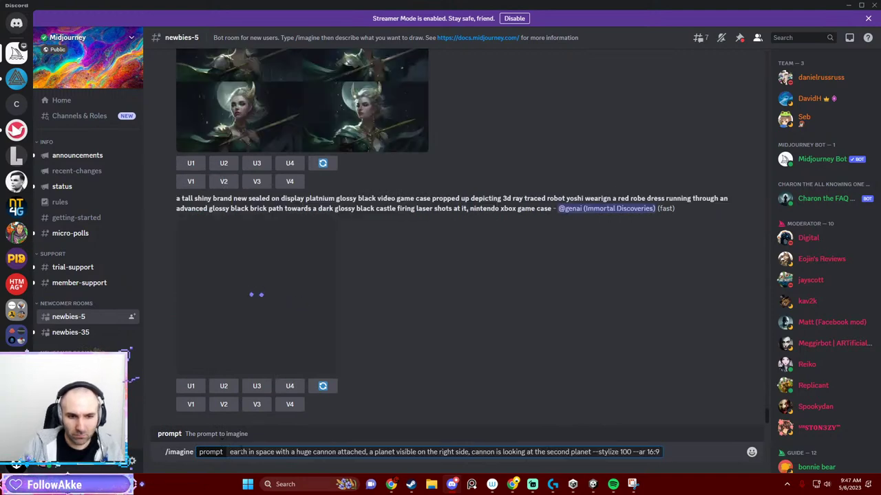
pyautogui.write('game art')
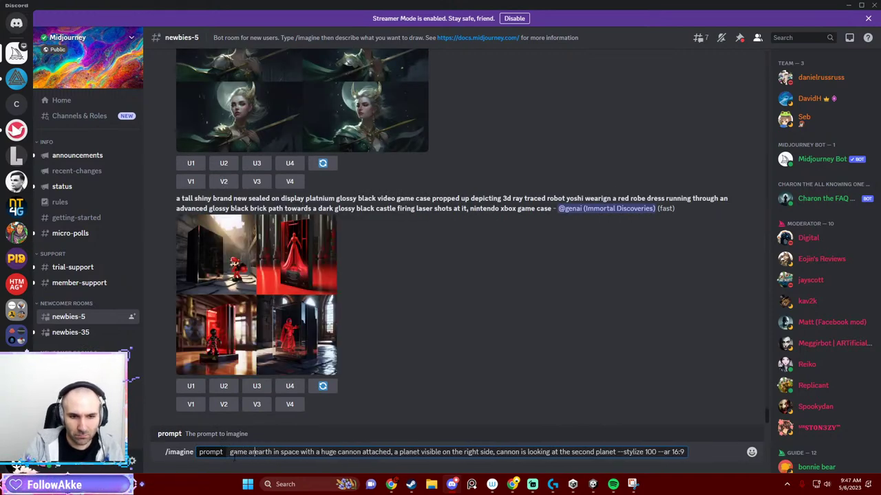
pyautogui.write(', ')
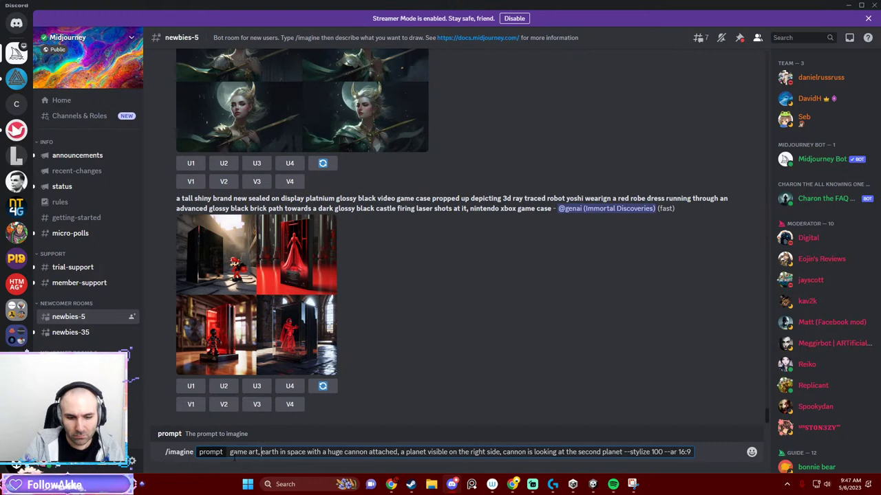
pyautogui.write('dc')
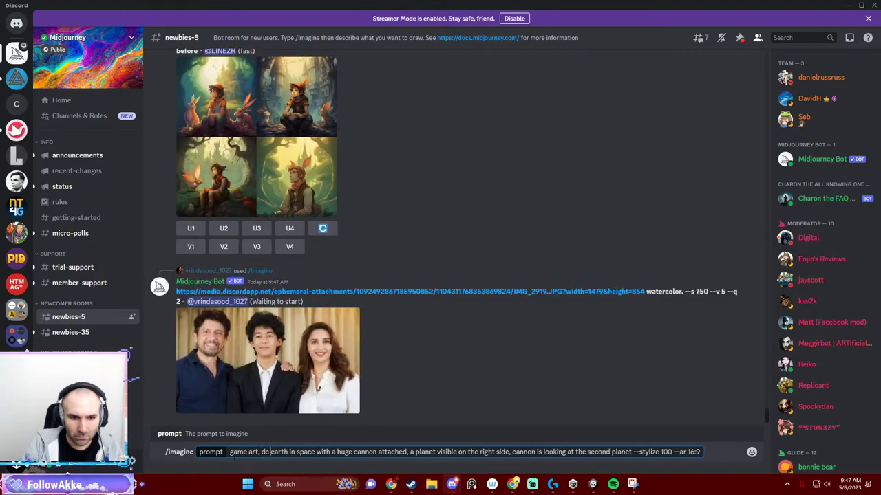
pyautogui.write(' comics sty')
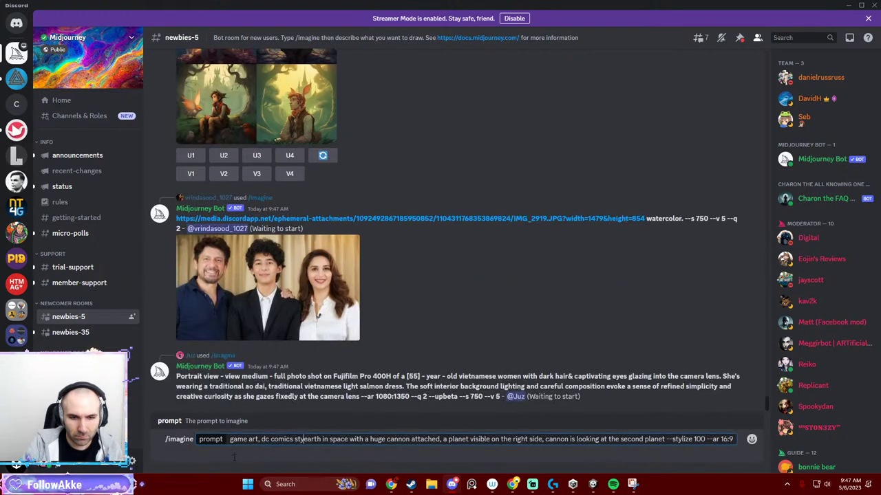
pyautogui.write('le')
pyautogui.press('Return')
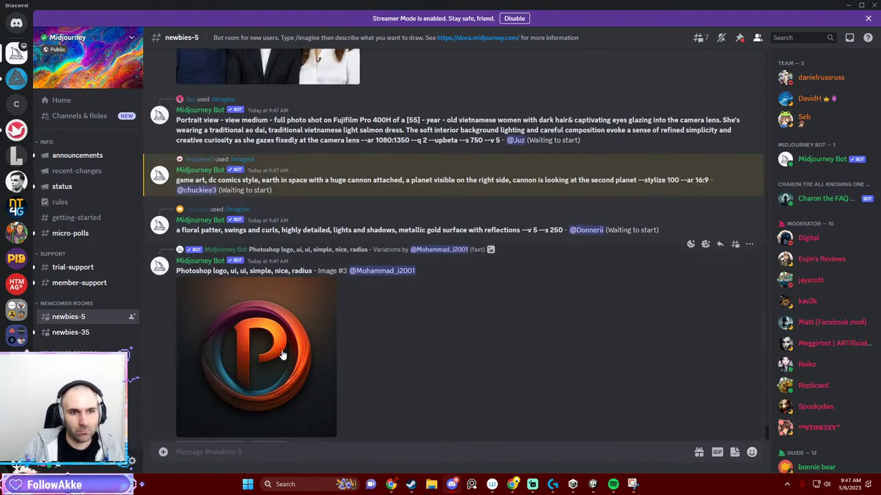
pyautogui.scroll(10, 292, 316)
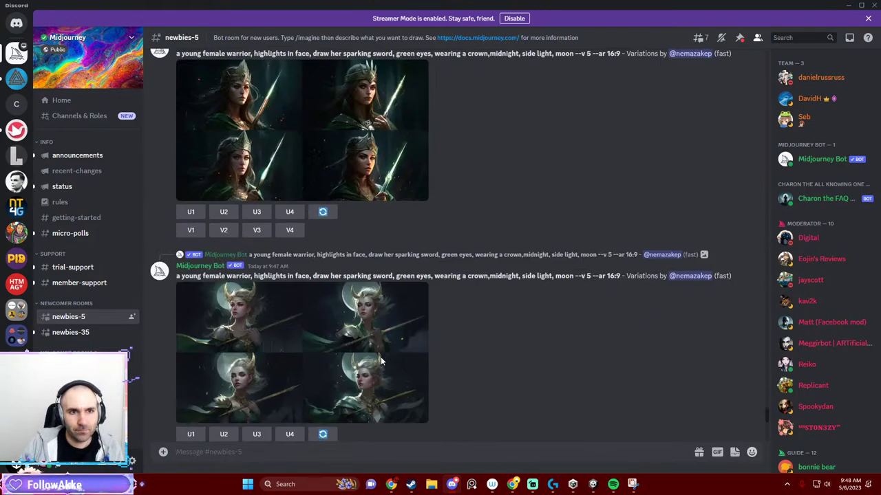
pyautogui.scroll(5, 380, 356)
pyautogui.scroll(5, 390, 363)
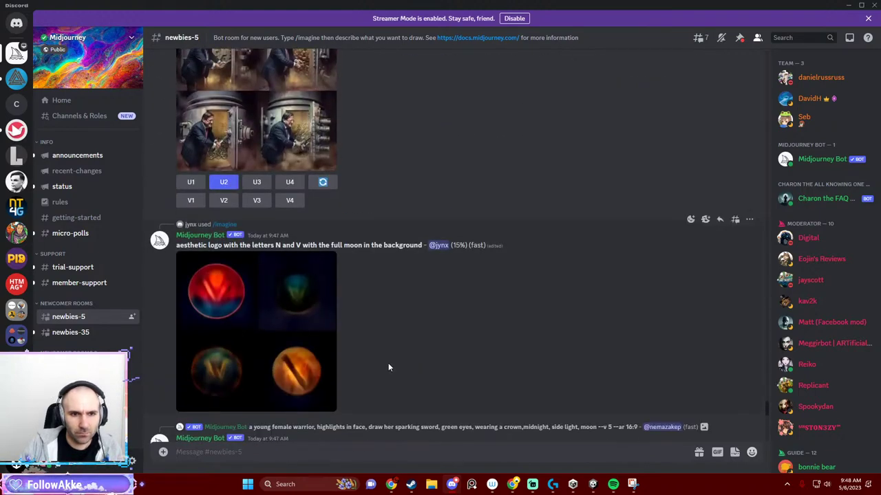
pyautogui.scroll(3, 413, 338)
pyautogui.scroll(1, 418, 339)
pyautogui.scroll(4, 423, 334)
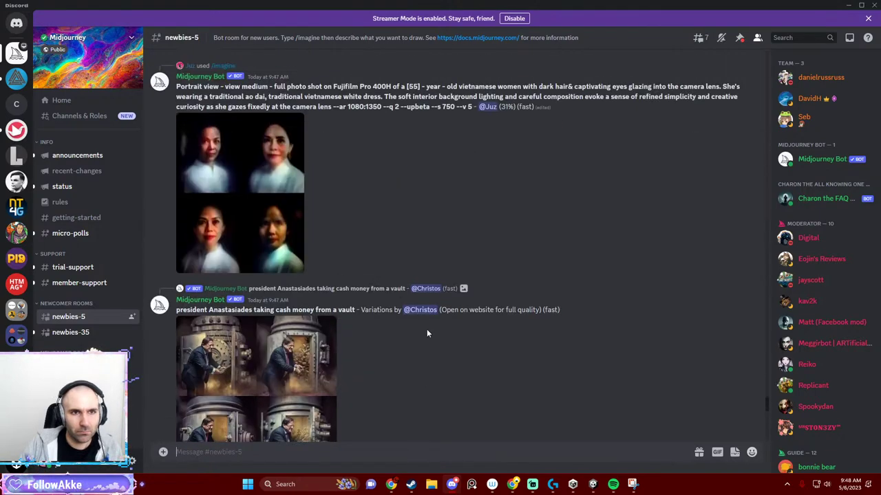
pyautogui.scroll(5, 434, 341)
pyautogui.scroll(5, 440, 350)
pyautogui.scroll(5, 441, 356)
pyautogui.scroll(5, 438, 359)
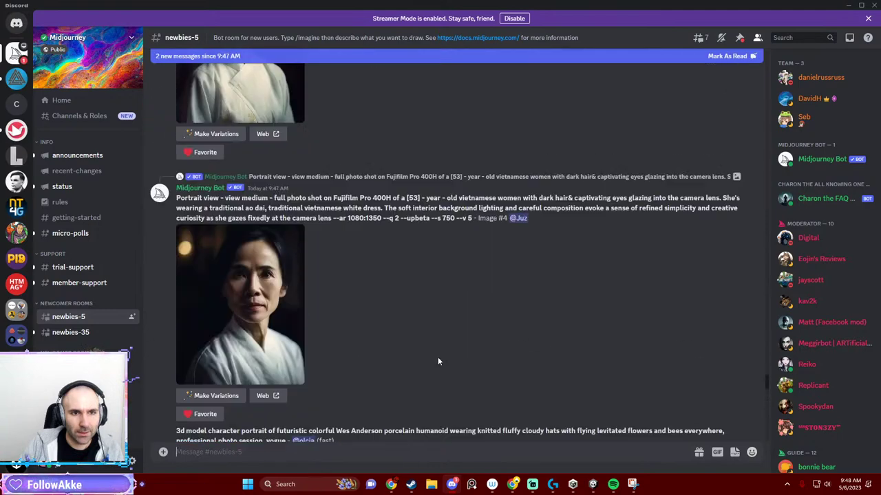
pyautogui.scroll(3, 437, 360)
pyautogui.scroll(-20, 444, 295)
pyautogui.scroll(2, 413, 406)
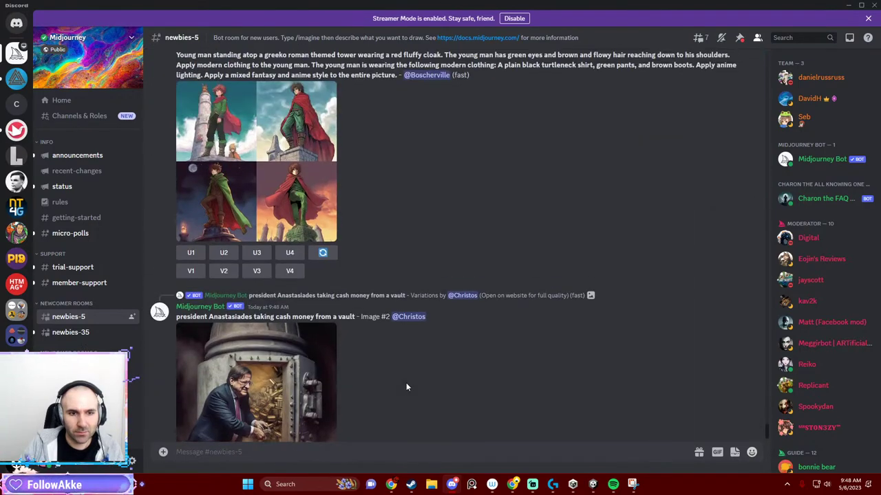
pyautogui.scroll(-2, 406, 385)
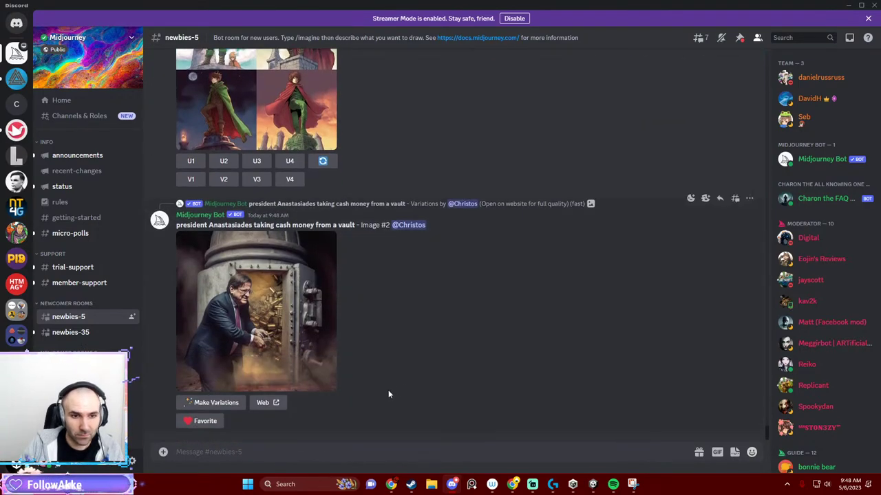
pyautogui.click(283, 357)
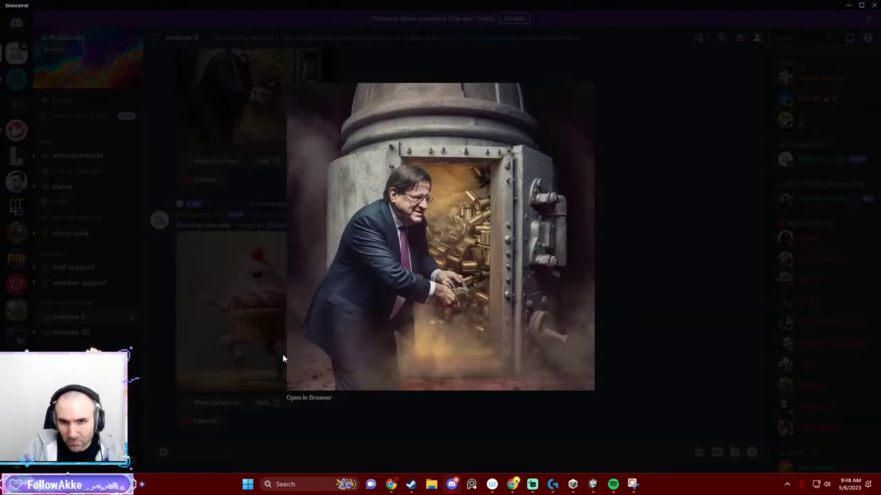
pyautogui.click(282, 358)
pyautogui.scroll(3, 290, 374)
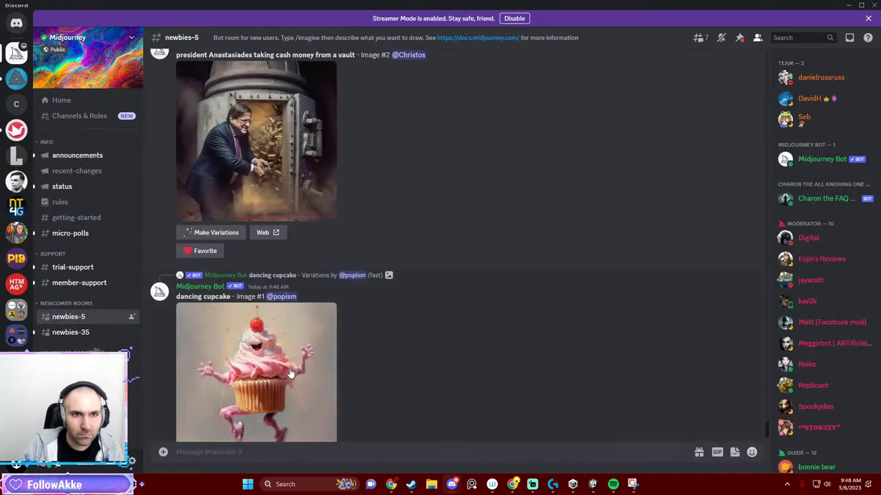
pyautogui.scroll(1, 290, 374)
pyautogui.click(314, 251)
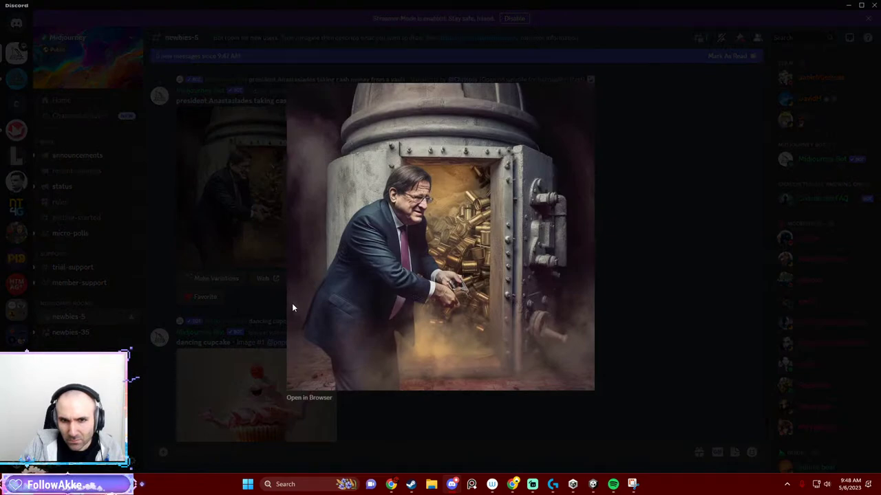
pyautogui.click(293, 307)
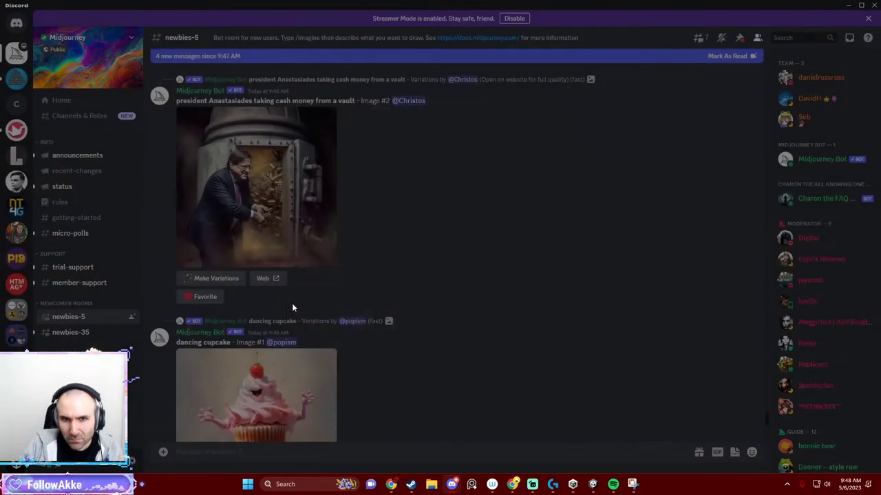
pyautogui.scroll(-3, 311, 342)
pyautogui.scroll(-3, 313, 348)
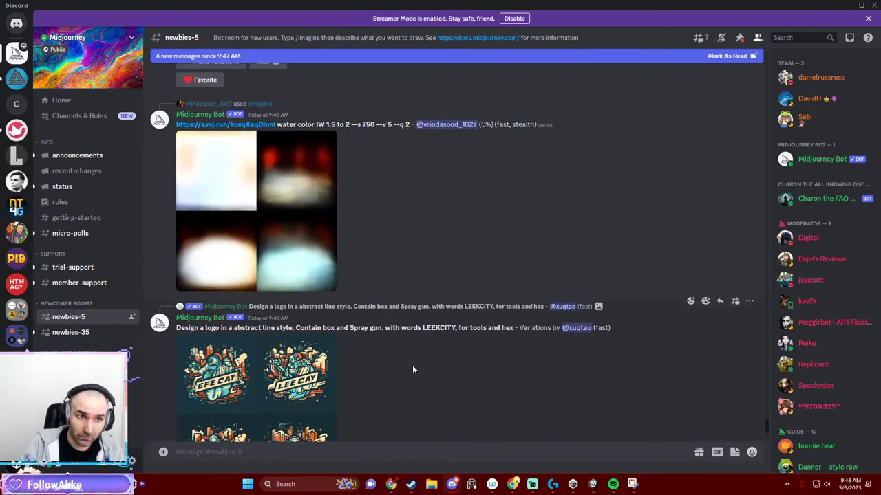
pyautogui.scroll(-3, 385, 344)
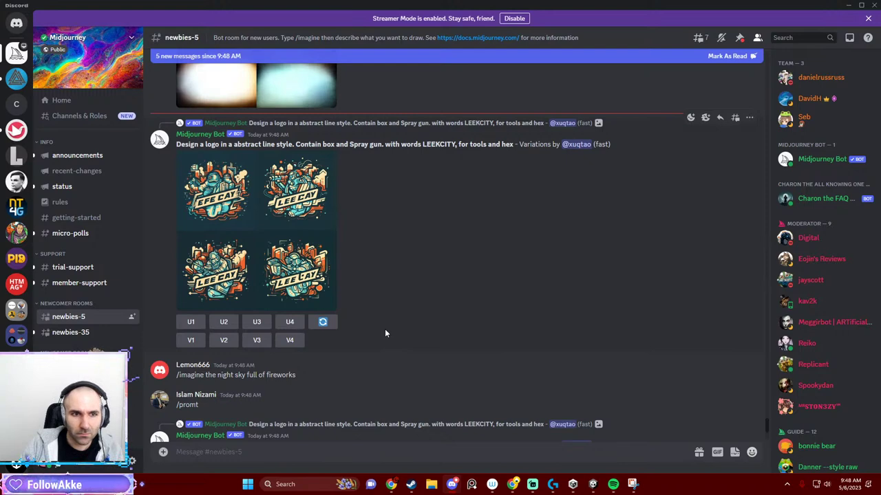
pyautogui.scroll(-3, 383, 334)
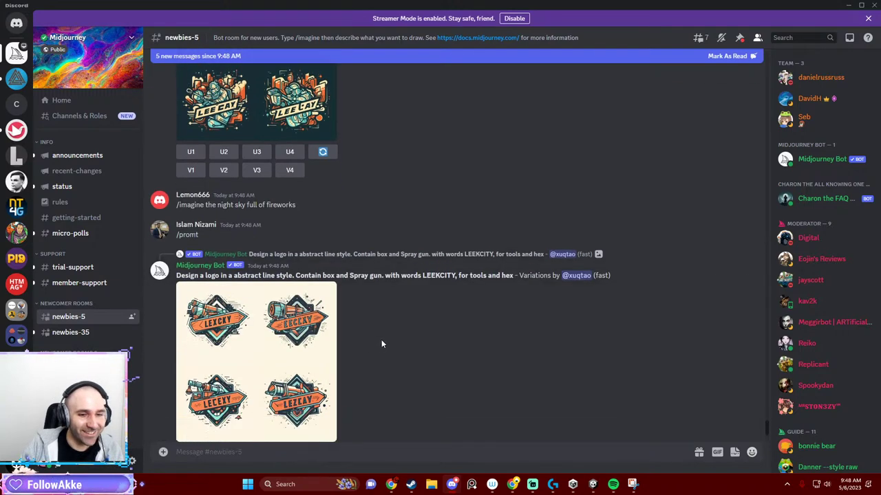
pyautogui.scroll(-3, 378, 338)
pyautogui.scroll(-4, 371, 328)
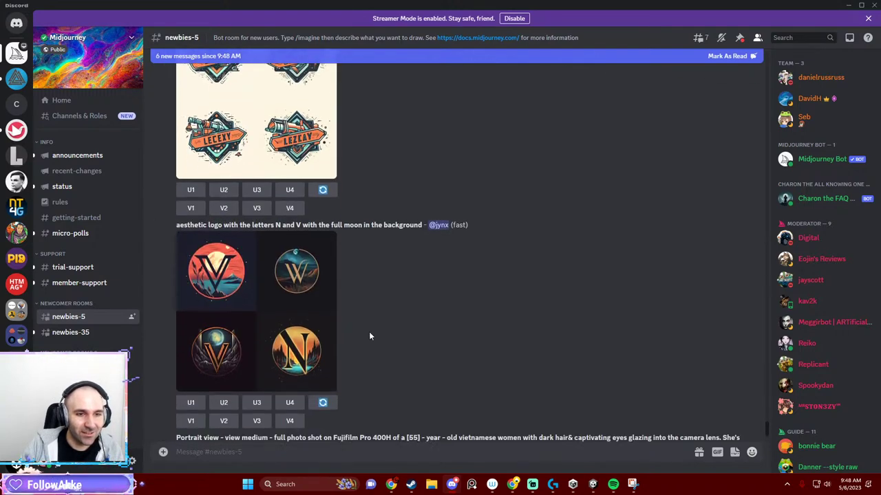
pyautogui.scroll(-2, 370, 337)
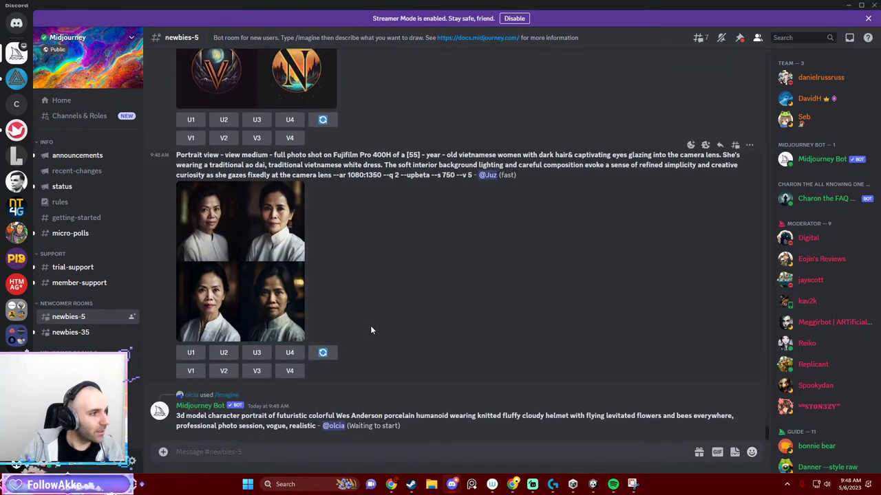
pyautogui.scroll(3, 370, 338)
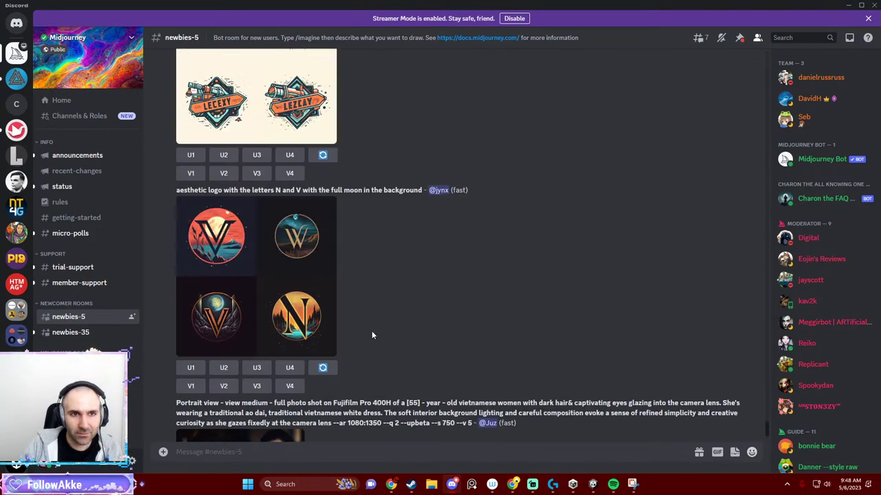
pyautogui.scroll(3, 372, 330)
pyautogui.scroll(2, 379, 335)
pyautogui.scroll(3, 377, 342)
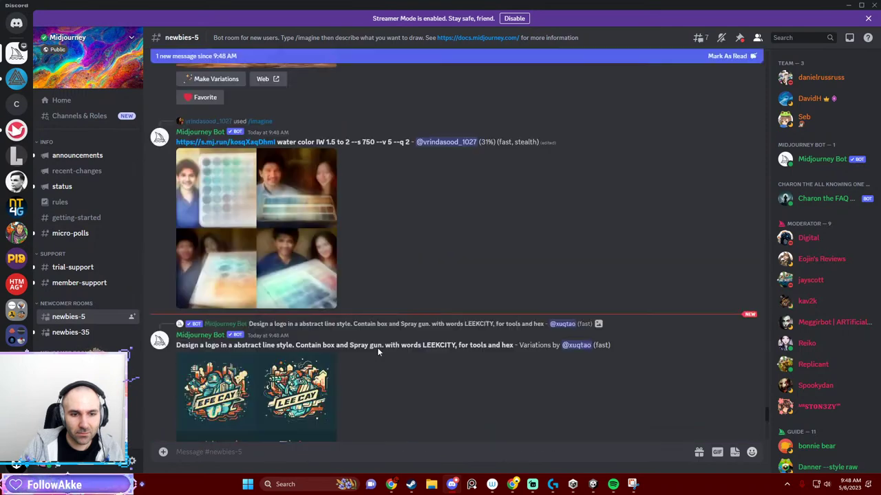
pyautogui.scroll(3, 392, 271)
pyautogui.scroll(2, 391, 276)
pyautogui.scroll(4, 430, 335)
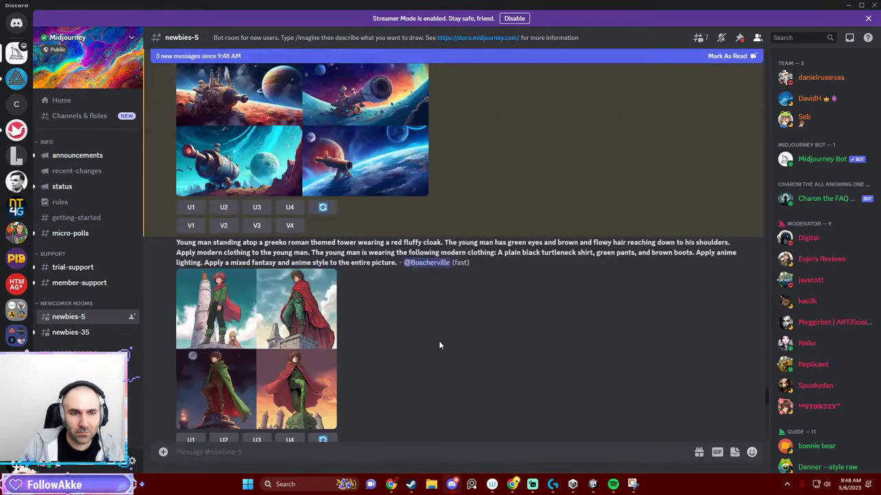
pyautogui.scroll(3, 439, 340)
pyautogui.scroll(2, 437, 343)
pyautogui.scroll(-2, 88, 207)
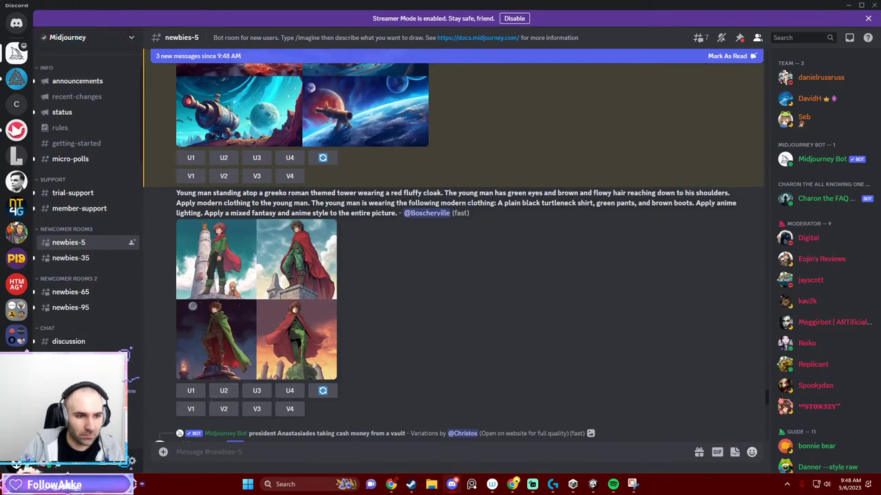
pyautogui.scroll(-2, 88, 206)
pyautogui.scroll(-2, 89, 206)
pyautogui.scroll(-2, 97, 323)
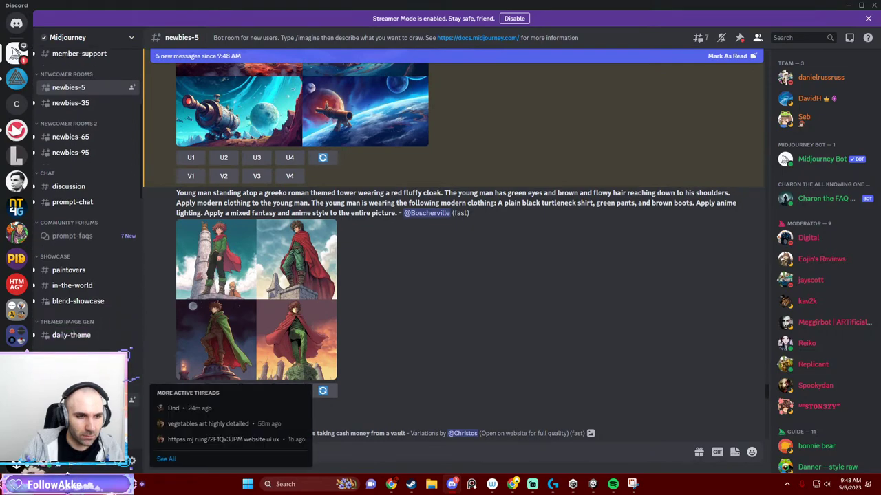
pyautogui.moveTo(98, 340)
pyautogui.scroll(-5, 452, 393)
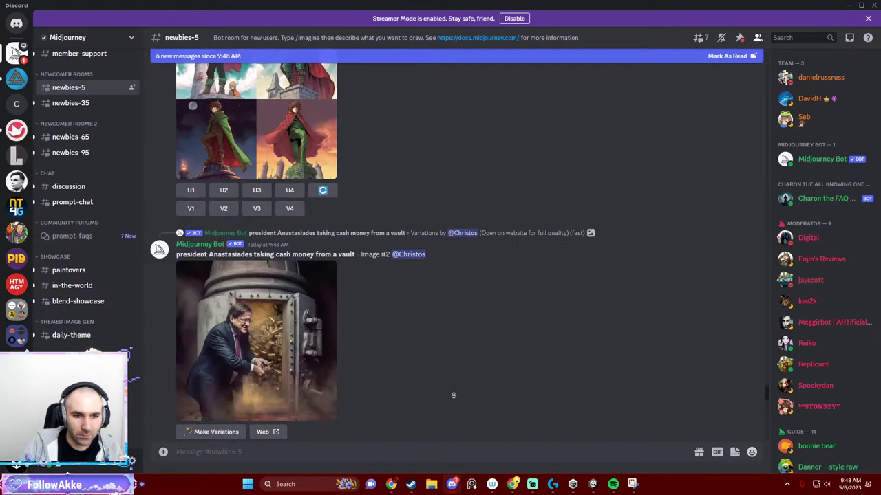
pyautogui.scroll(-10, 452, 394)
pyautogui.scroll(-10, 453, 396)
pyautogui.scroll(3, 454, 376)
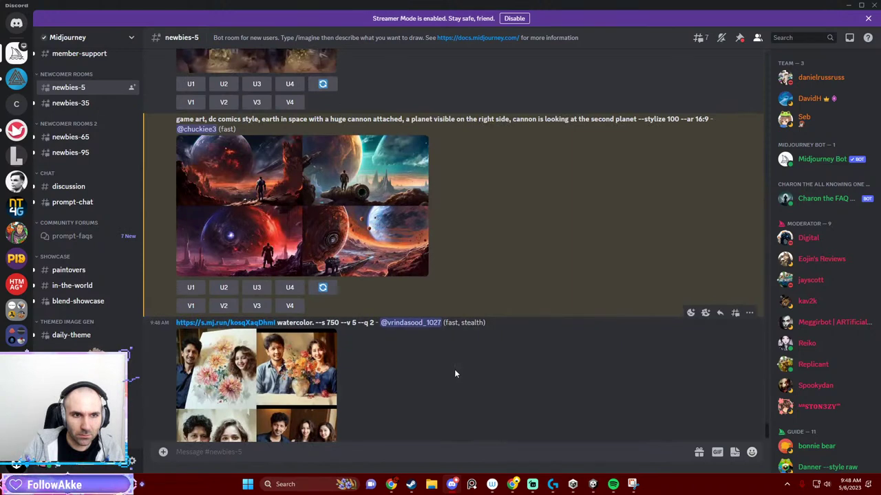
pyautogui.click(270, 240)
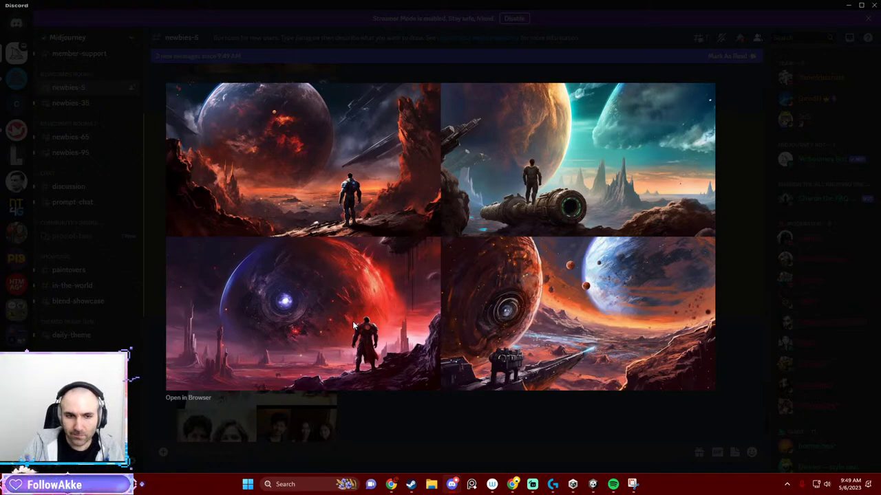
pyautogui.press('Escape')
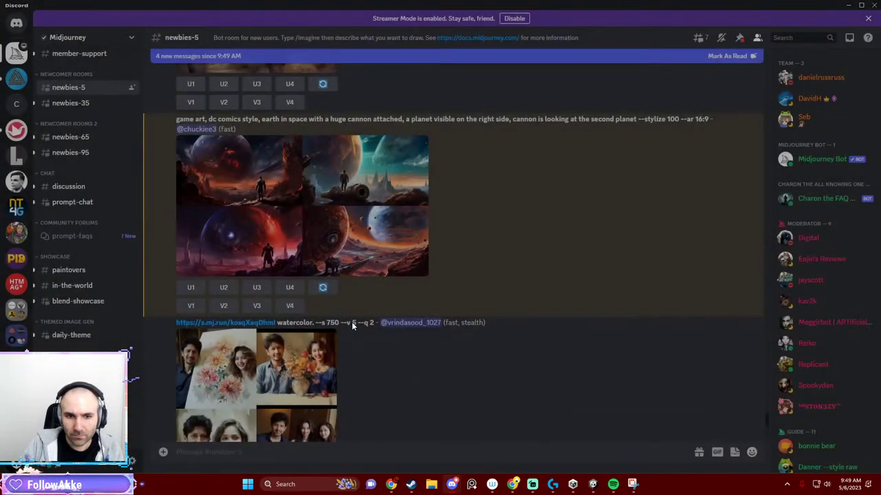
pyautogui.tripleClick(193, 119)
pyautogui.moveTo(176, 119); pyautogui.dragTo(713, 120)
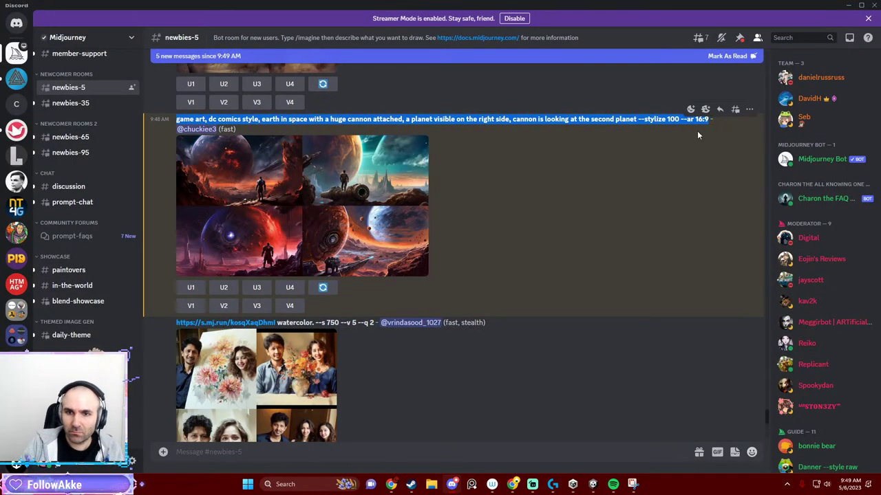
pyautogui.hotkey('ctrl', 'c')
pyautogui.click(327, 452)
pyautogui.hotkey('ctrl', 'v')
pyautogui.click(163, 441)
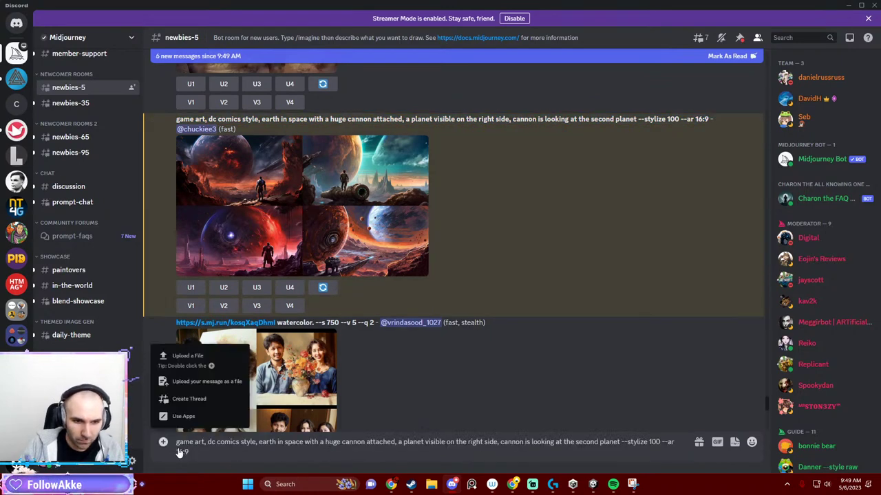
pyautogui.hotkey('ctrl', 'a')
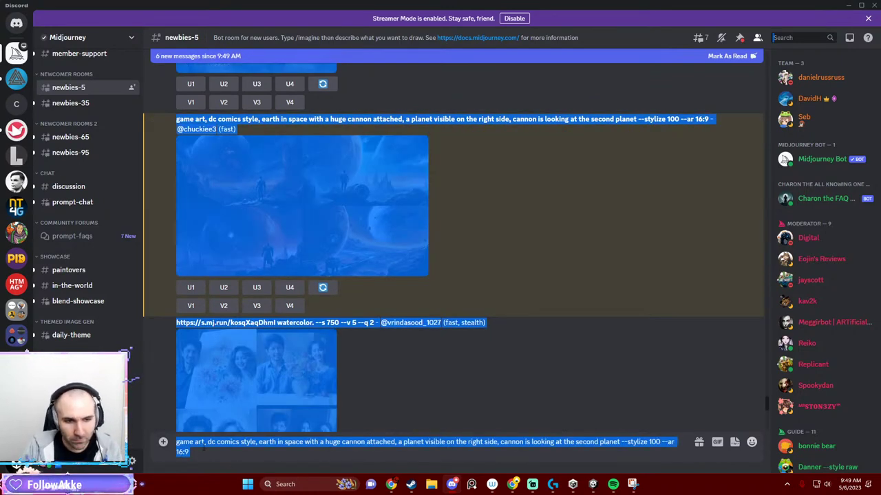
pyautogui.click(204, 448)
pyautogui.hotkey('ctrl', 'a')
pyautogui.press('BackSpace')
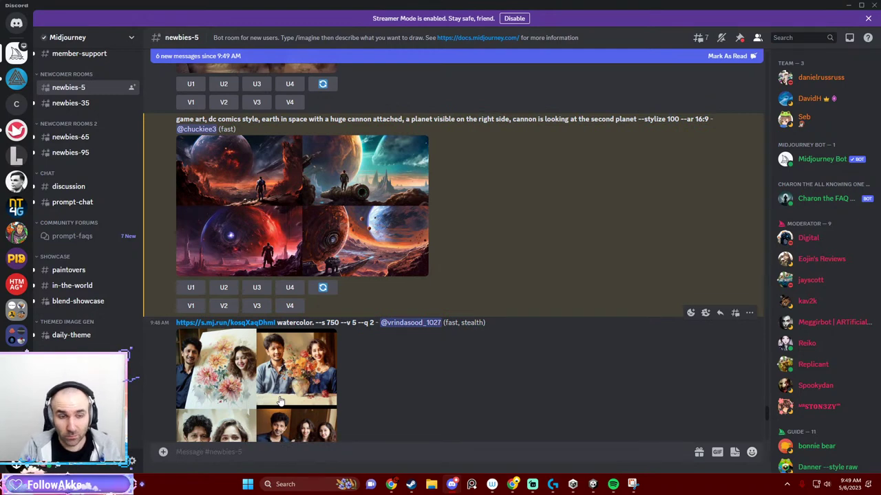
# Start a new /imagine with the pasted cannon-planet prompt and remove 'dc comics style'.
pyautogui.write('/imagi')
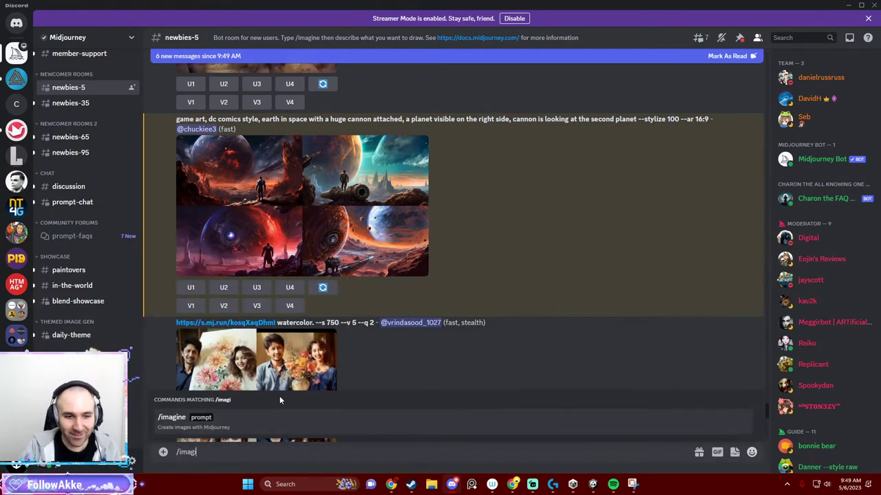
pyautogui.write('ne')
pyautogui.press('Tab')
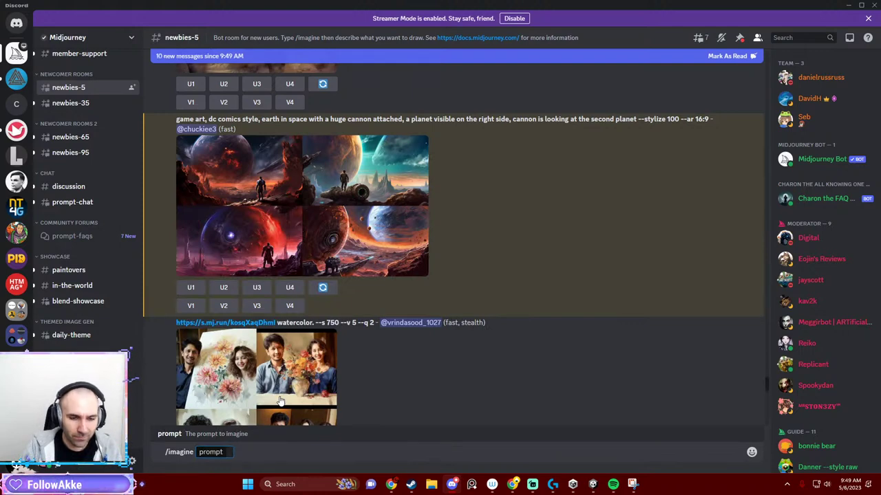
pyautogui.write('cartoon style,')
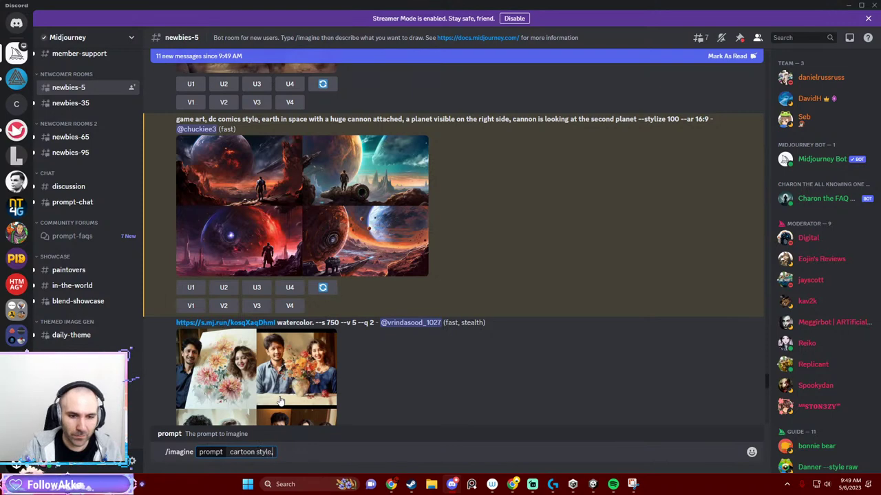
pyautogui.hotkey('ctrl', 'v')
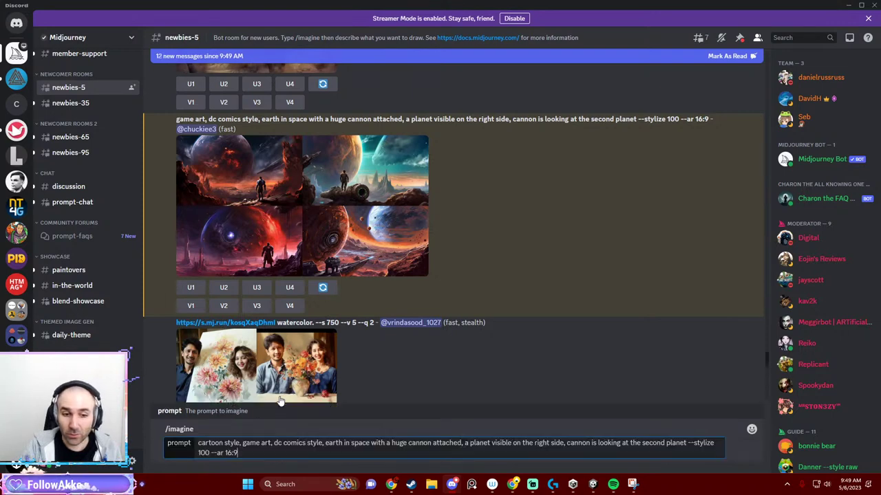
pyautogui.moveTo(274, 443); pyautogui.dragTo(323, 443)
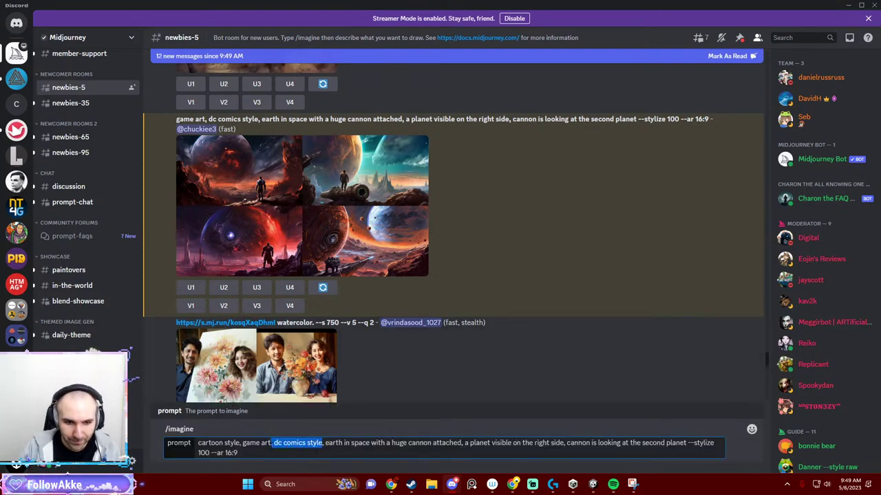
pyautogui.press('BackSpace')
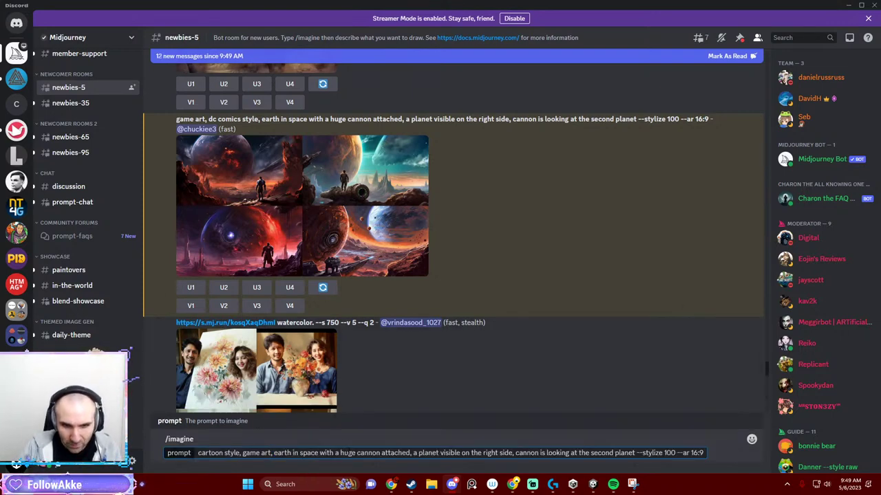
# Replace the old planet clause with 'delivering amazon packages to a planet using the cannon' and submit.
pyautogui.moveTo(340, 452); pyautogui.dragTo(410, 452)
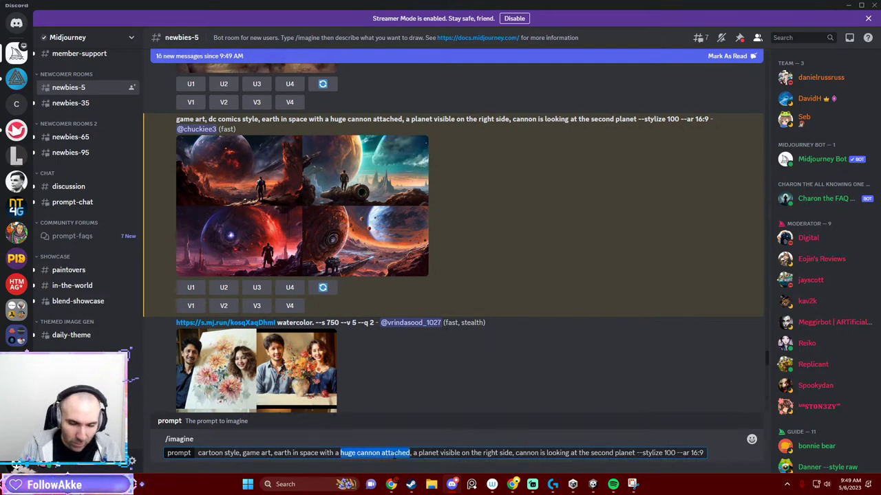
pyautogui.click(356, 453)
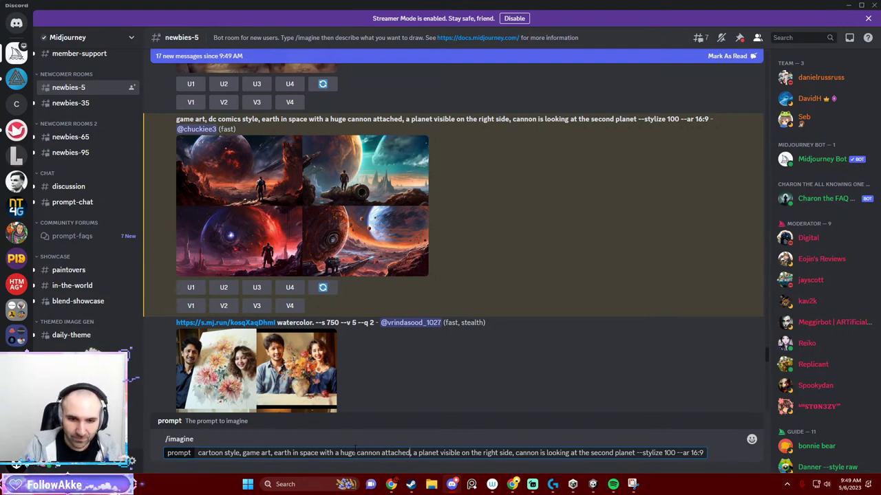
pyautogui.write(', delive')
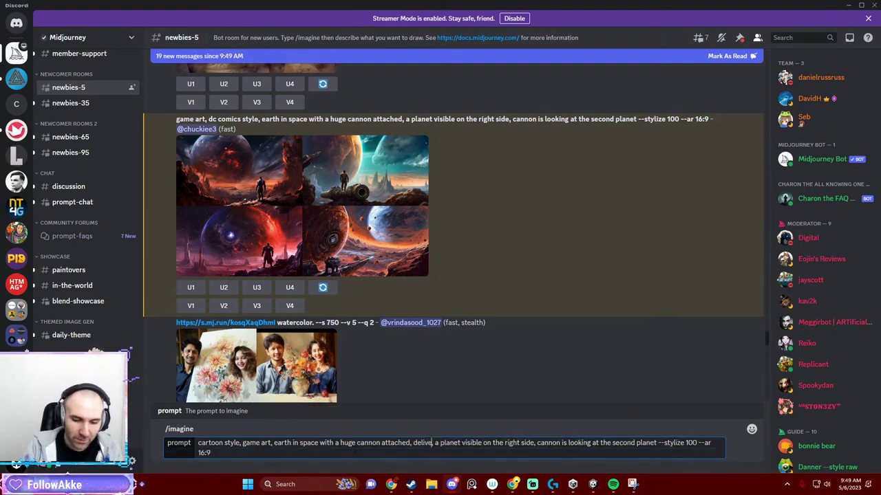
pyautogui.write('ring amazon pac')
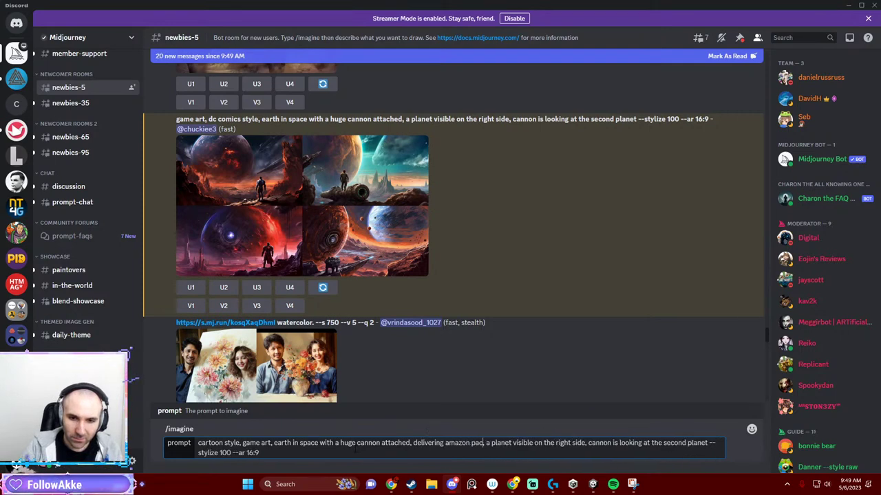
pyautogui.write('kages')
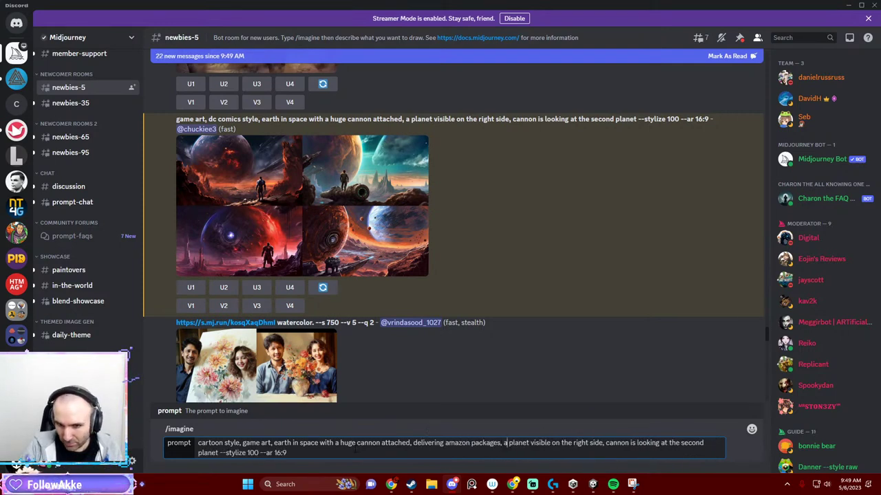
pyautogui.press('BackSpace')
pyautogui.press('BackSpace')
pyautogui.press('BackSpace')
pyautogui.press('BackSpace')
pyautogui.write('to ')
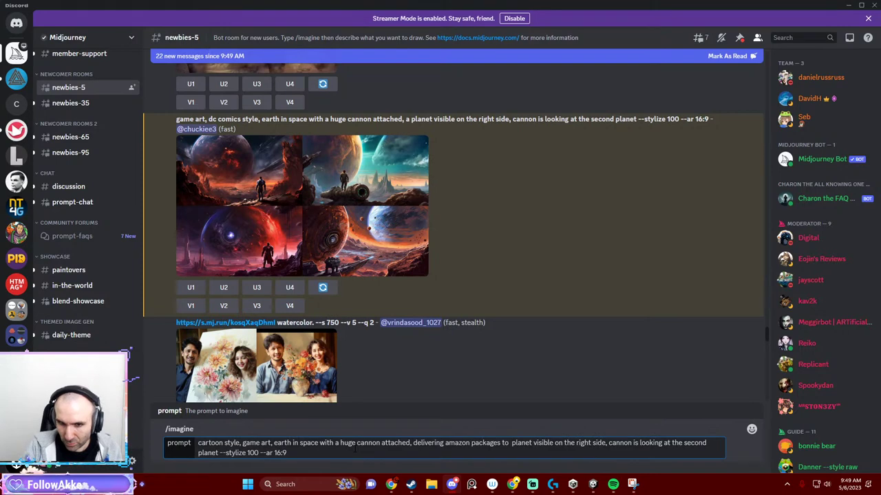
pyautogui.write('a')
pyautogui.hotkey('ctrl', 'Right')
pyautogui.hotkey('ctrl', 'Right')
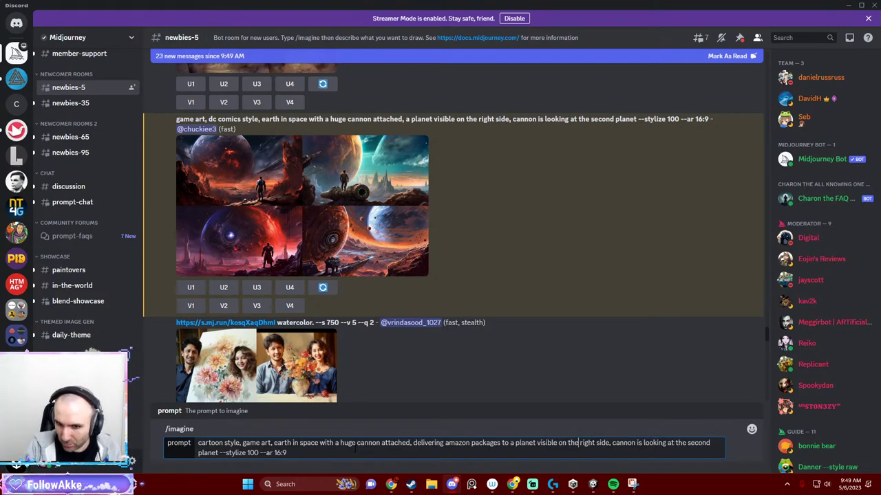
pyautogui.hotkey('ctrl', 'Delete')
pyautogui.hotkey('ctrl', 'Delete')
pyautogui.hotkey('ctrl', 'Delete')
pyautogui.hotkey('ctrl', 'Delete')
pyautogui.hotkey('ctrl', 'Delete')
pyautogui.hotkey('ctrl', 'Delete')
pyautogui.hotkey('ctrl', 'Delete')
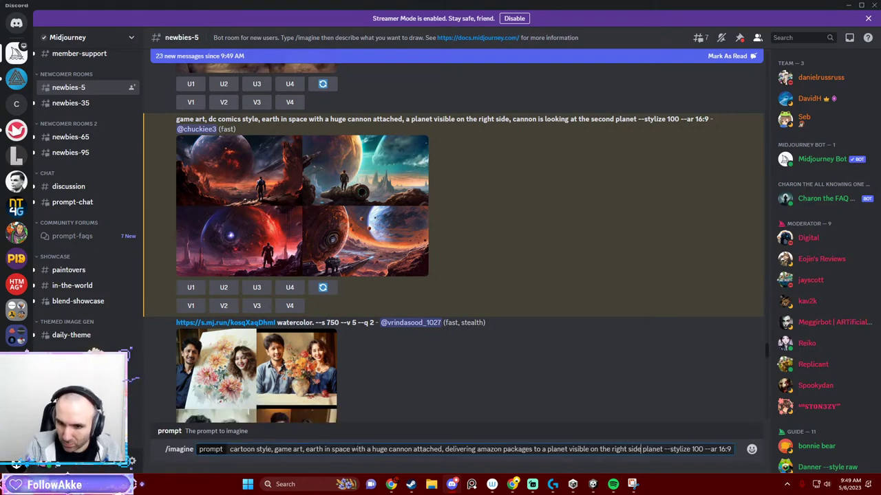
pyautogui.hotkey('ctrl', 'BackSpace')
pyautogui.hotkey('ctrl', 'BackSpace')
pyautogui.hotkey('ctrl', 'BackSpace')
pyautogui.hotkey('ctrl', 'BackSpace')
pyautogui.hotkey('ctrl', 'BackSpace')
pyautogui.write('us')
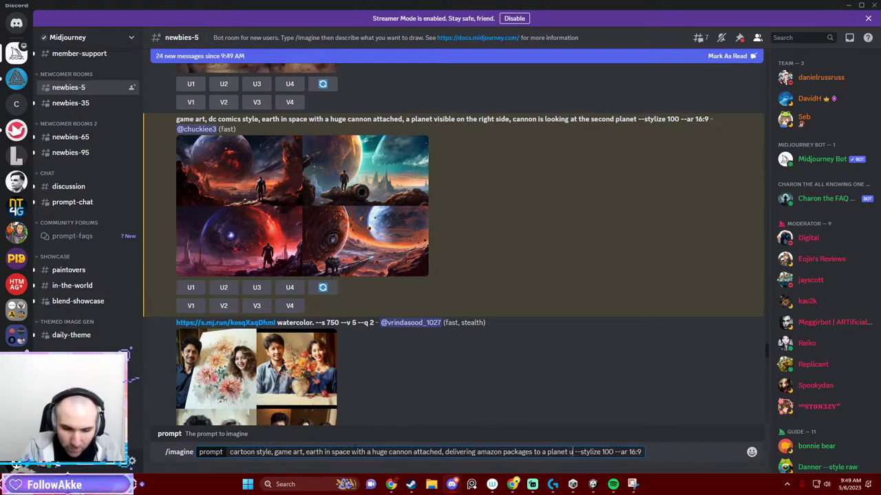
pyautogui.write('ing the cannon')
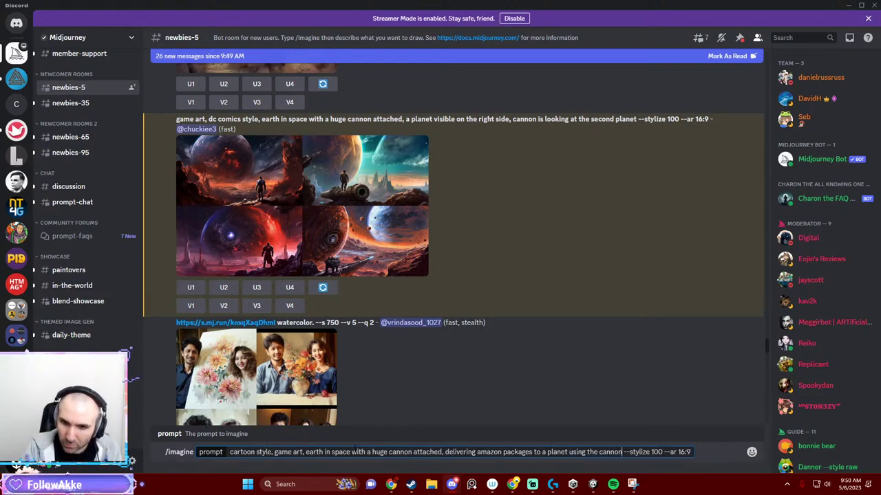
pyautogui.press('Return')
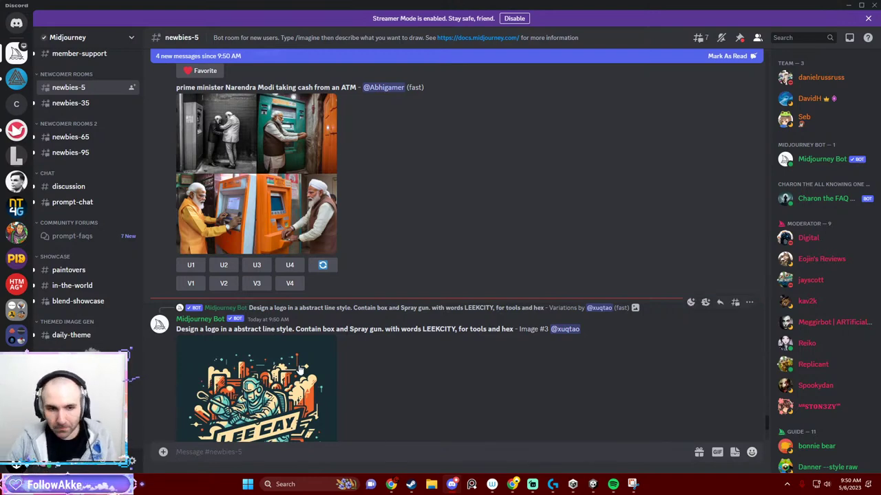
# Scroll down to newer results in the newbies-5 feed and click the message box.
pyautogui.scroll(-5, 292, 346)
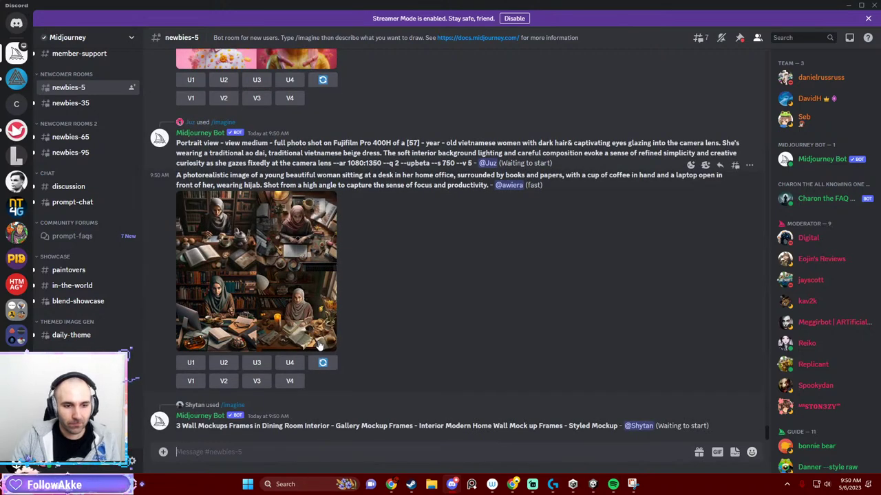
pyautogui.click(176, 452)
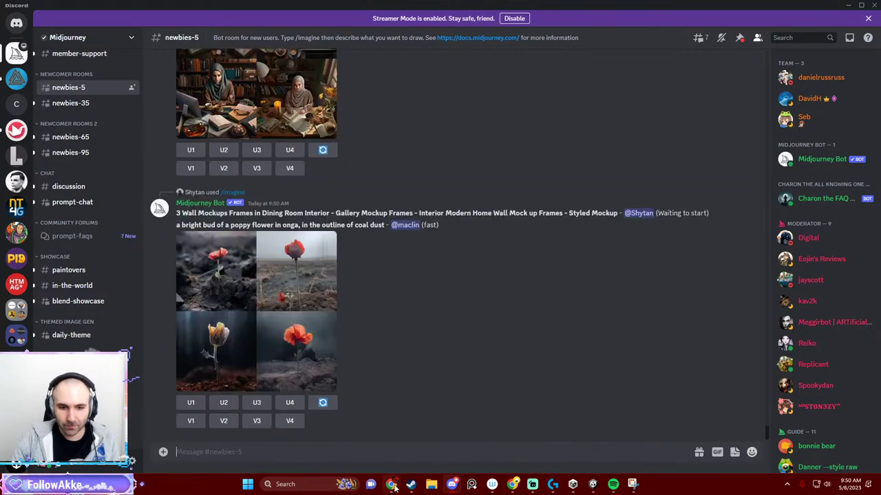
# Search Google for 'midjourney concept art tips' in a new Chrome tab.
pyautogui.click(391, 484)
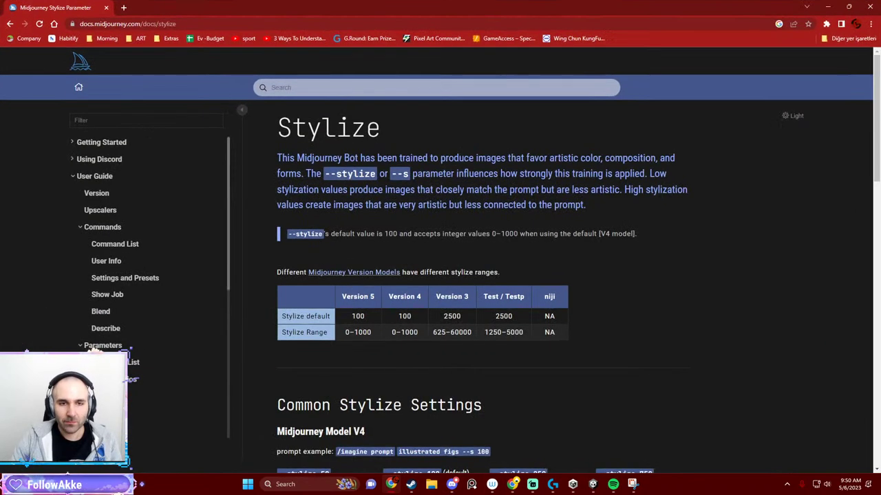
pyautogui.click(125, 9)
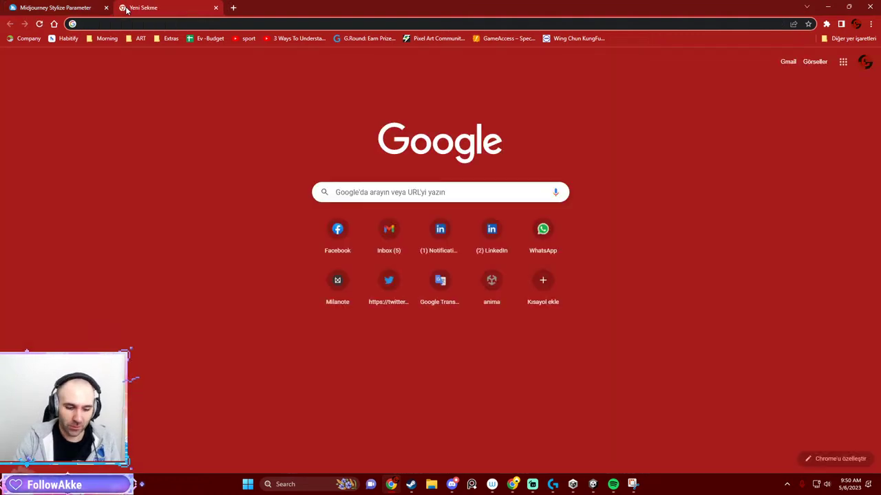
pyautogui.write('midjou')
pyautogui.write('t')
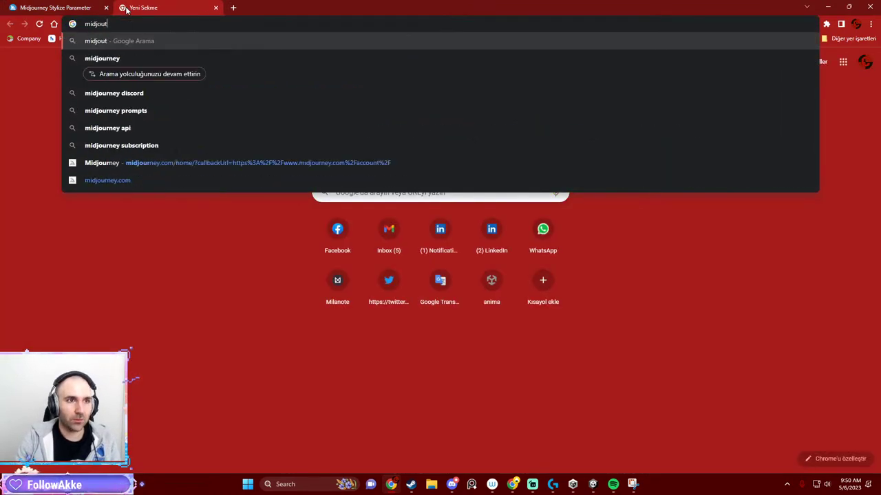
pyautogui.press('BackSpace')
pyautogui.write('rney con')
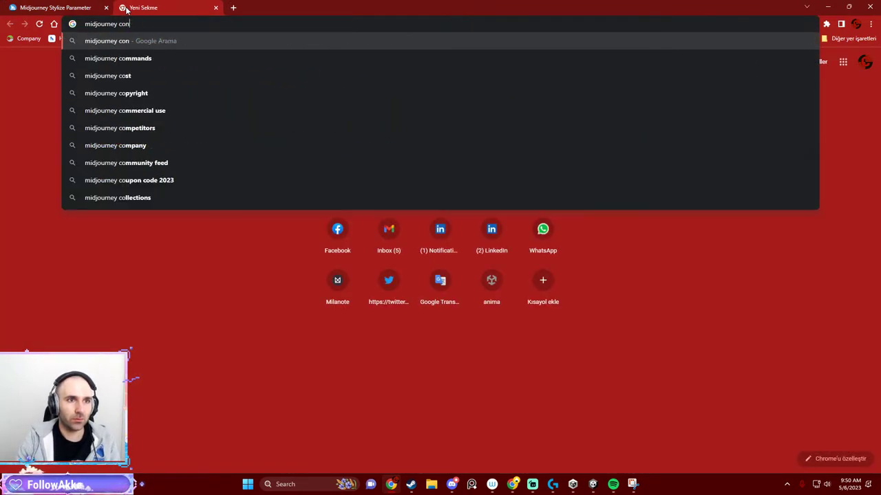
pyautogui.write('cept art tips')
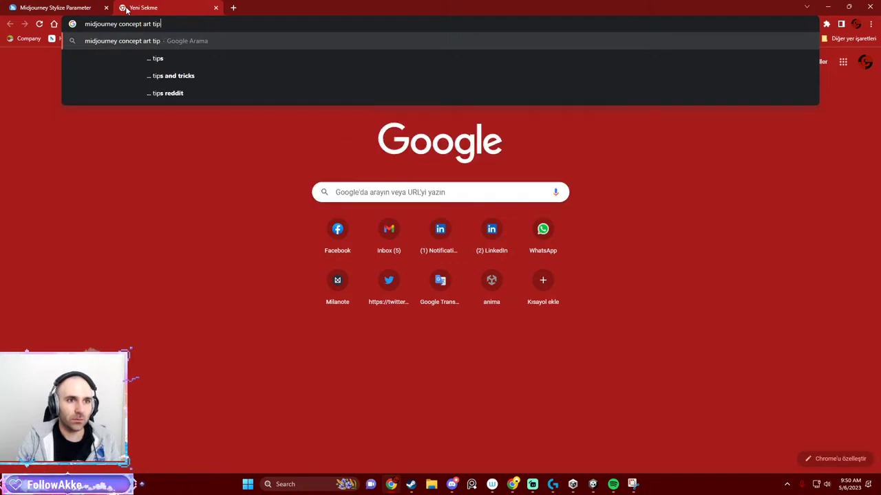
pyautogui.press('Return')
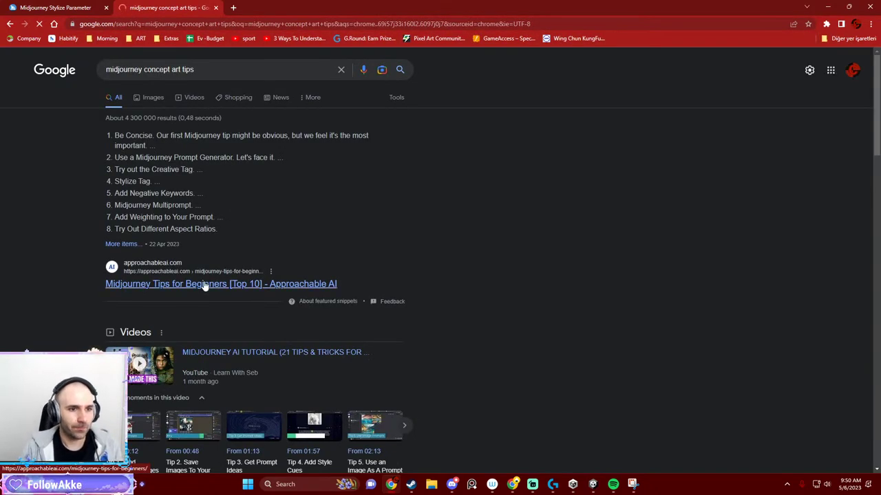
# Open the approachableai.com 'Midjourney Tips for Beginners' article and read through its opening.
pyautogui.click(203, 284)
pyautogui.scroll(-5, 242, 264)
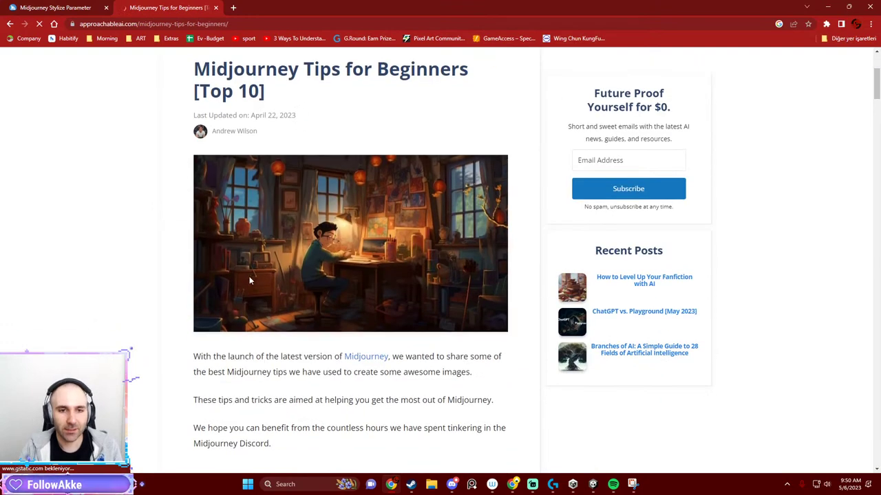
pyautogui.scroll(3, 254, 263)
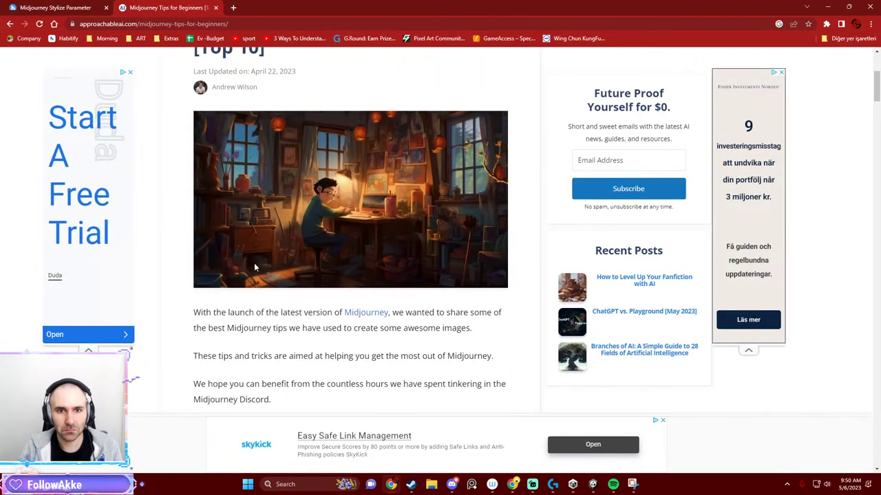
pyautogui.scroll(-4, 254, 267)
pyautogui.scroll(-1, 265, 286)
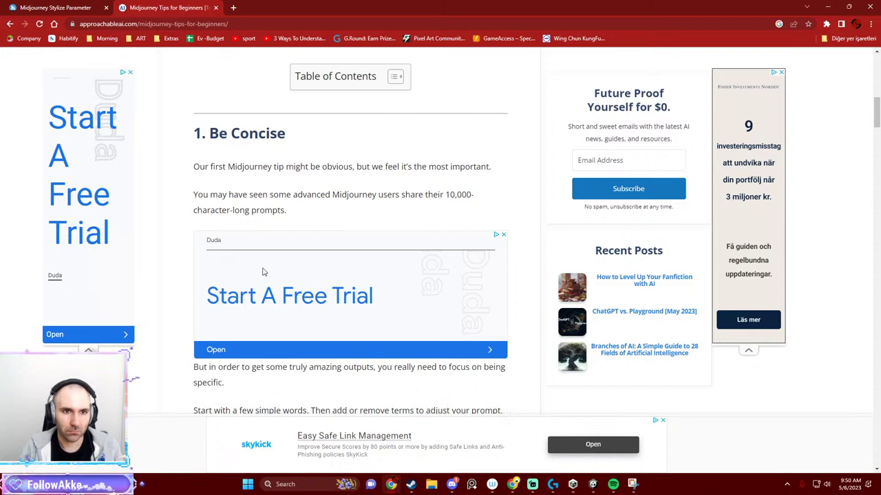
pyautogui.scroll(-1, 262, 282)
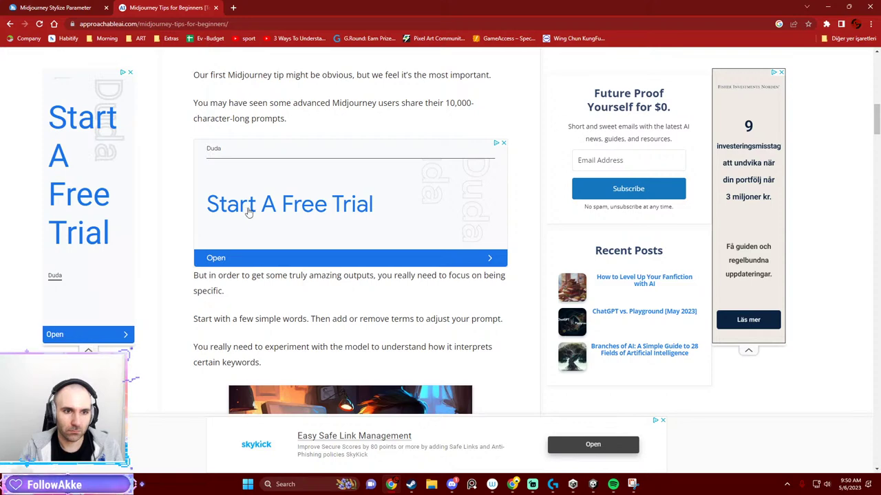
pyautogui.scroll(-2, 240, 230)
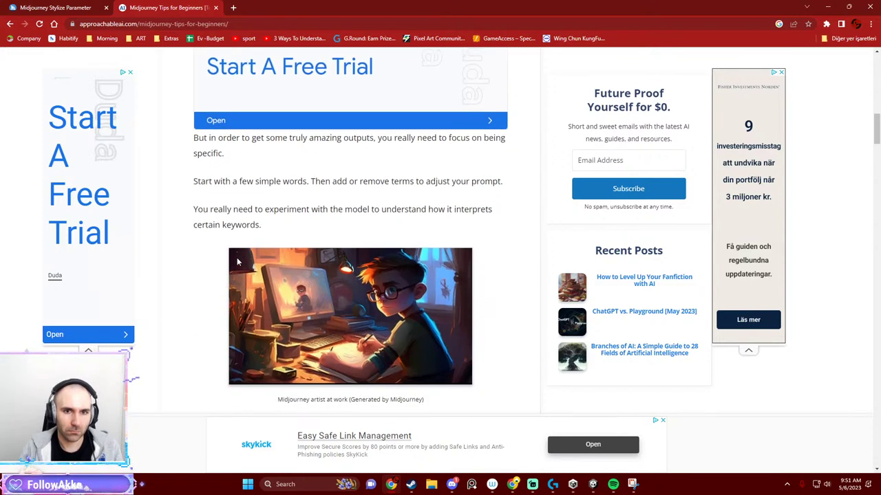
pyautogui.scroll(-1, 238, 261)
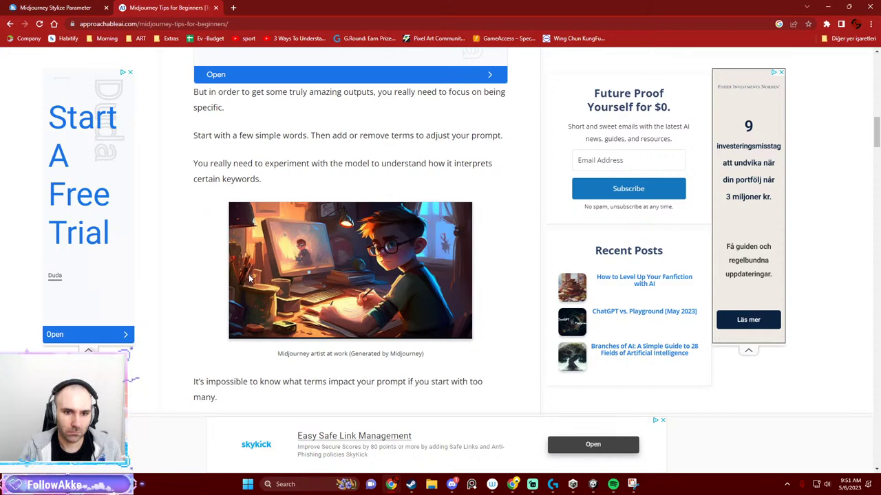
pyautogui.scroll(-1, 250, 279)
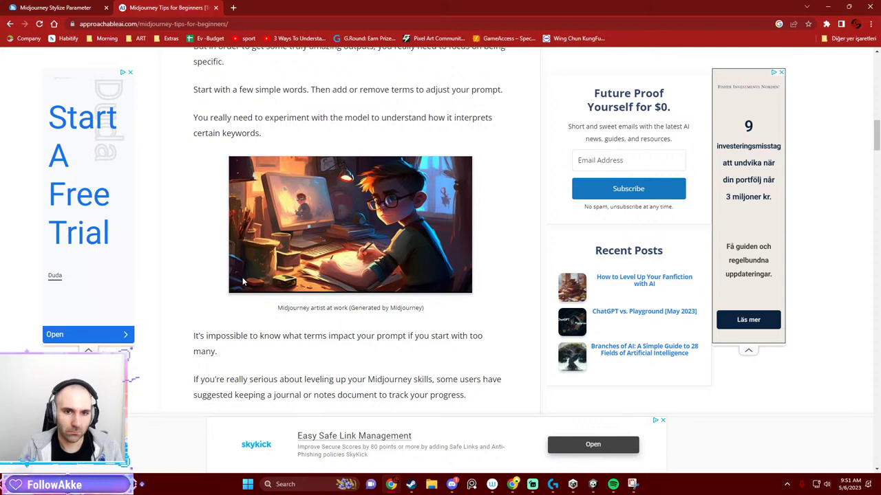
pyautogui.scroll(-2, 242, 289)
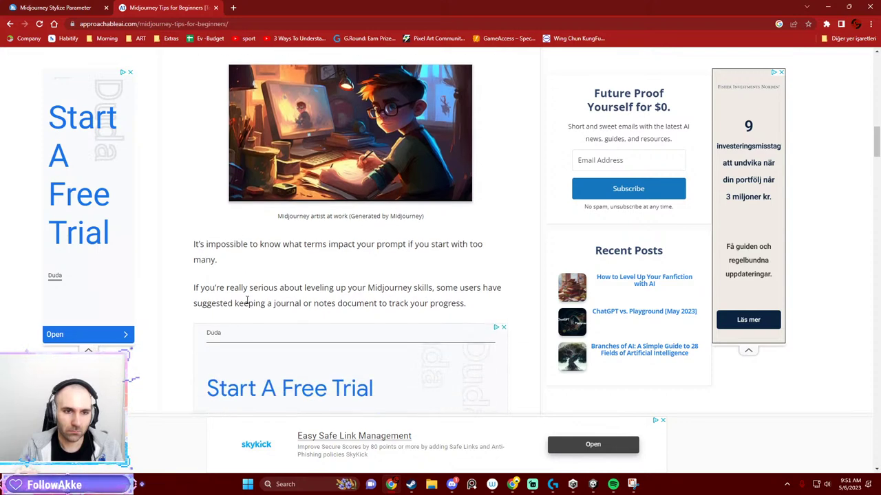
pyautogui.scroll(-2, 247, 300)
pyautogui.scroll(-3, 249, 303)
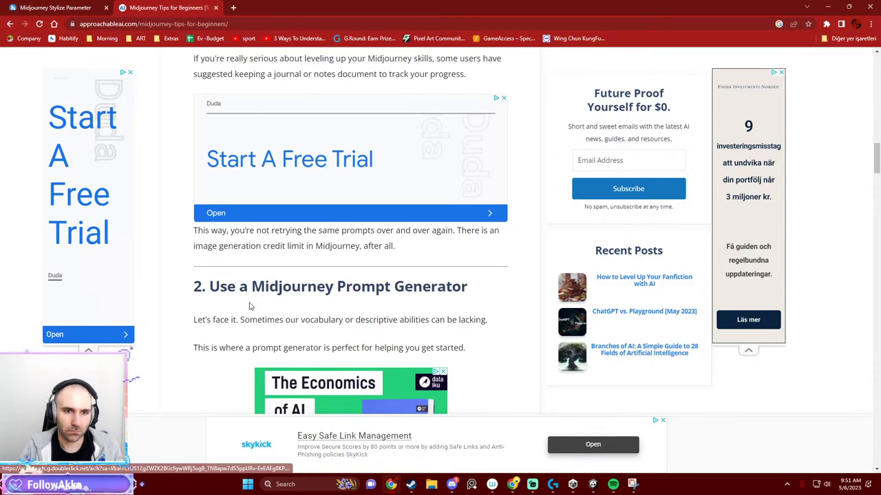
pyautogui.scroll(2, 250, 300)
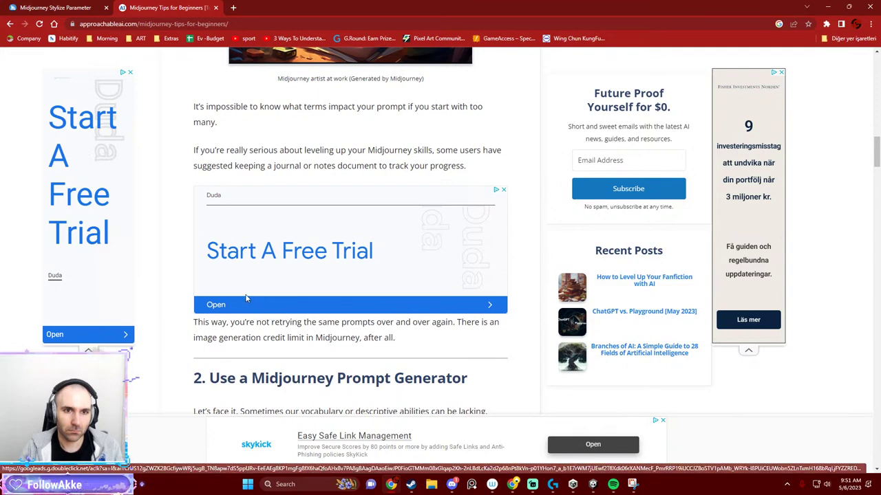
pyautogui.scroll(-1, 245, 294)
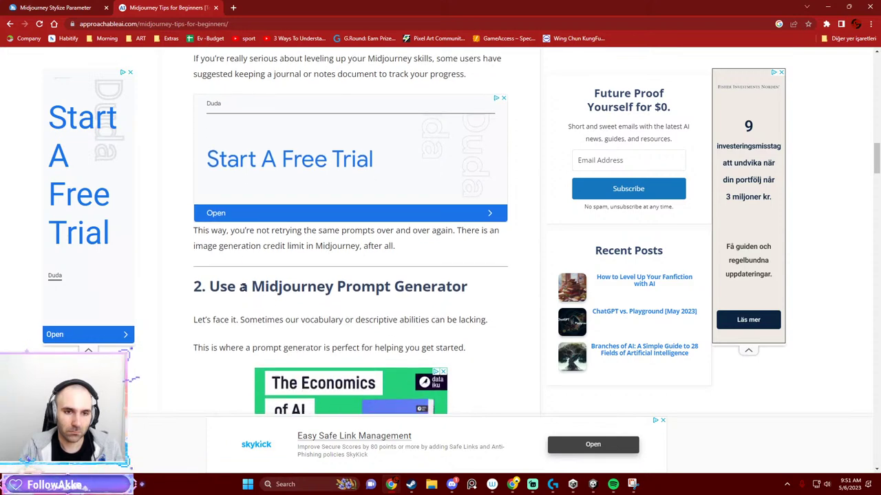
pyautogui.scroll(-2, 242, 288)
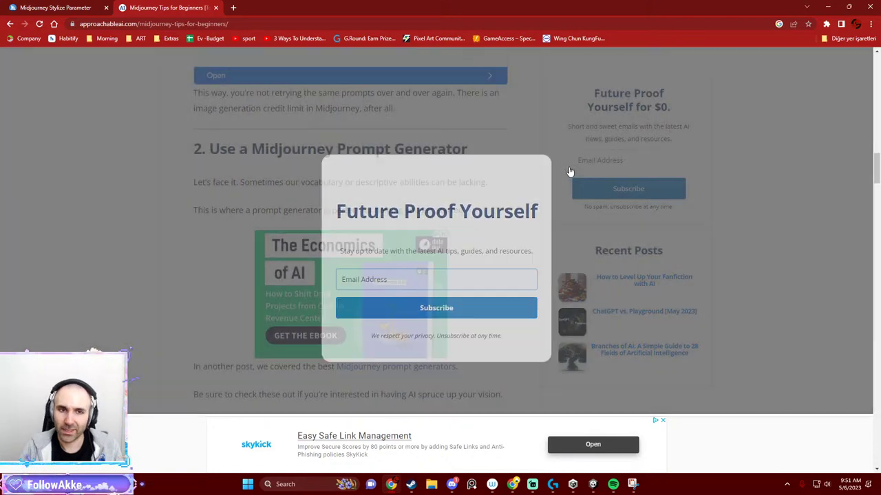
# Dismiss the subscribe popup and read on to the 'Use a Midjourney Prompt Generator' tip.
pyautogui.click(569, 171)
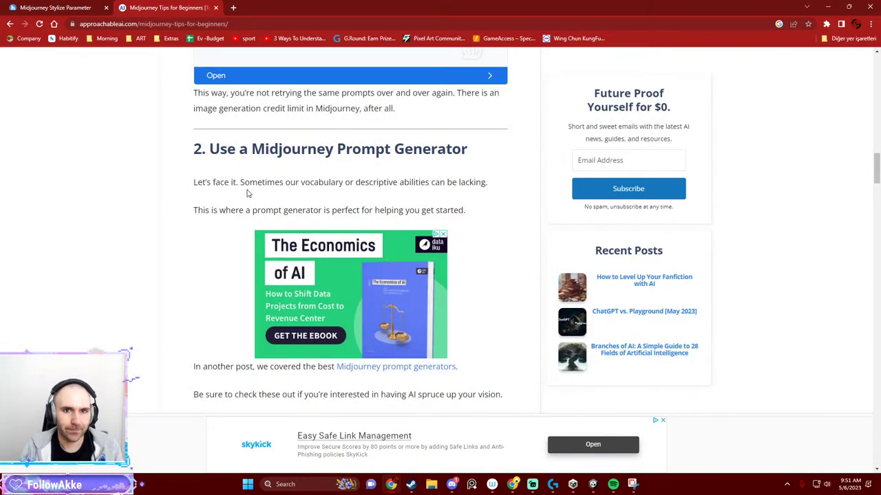
pyautogui.scroll(-1, 247, 194)
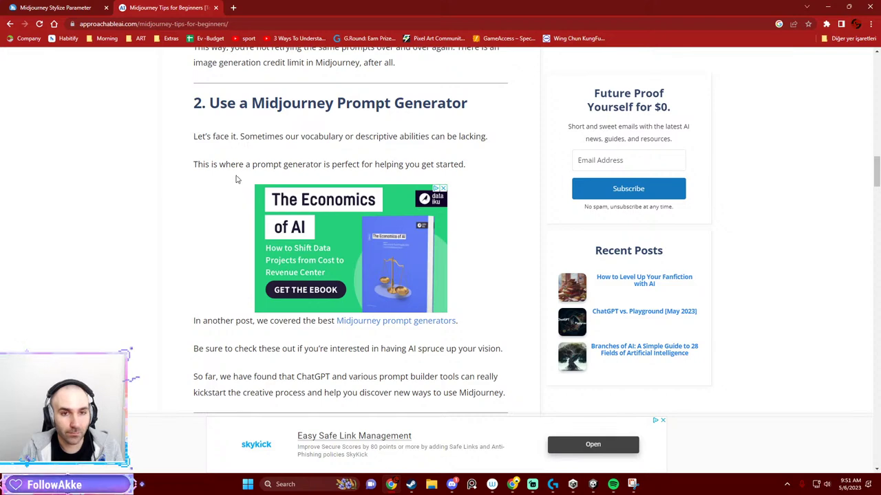
pyautogui.scroll(-1, 235, 185)
pyautogui.scroll(-1, 234, 185)
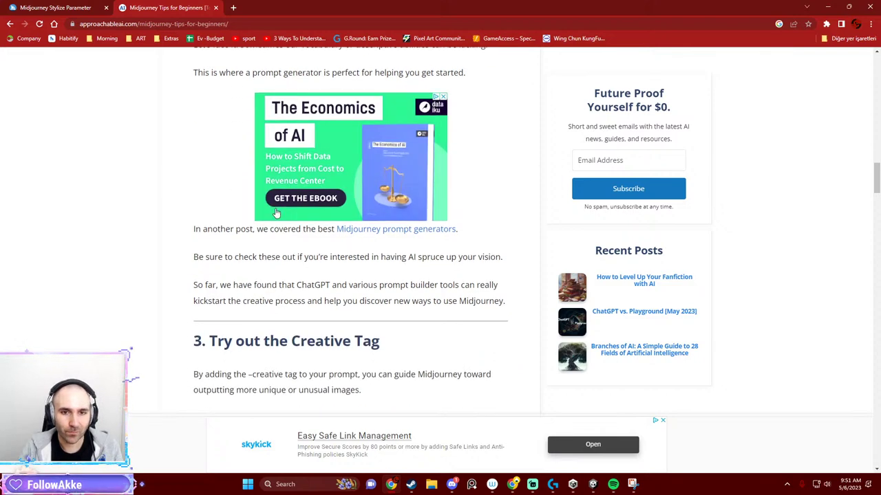
pyautogui.middleClick(385, 229)
pyautogui.click(255, 8)
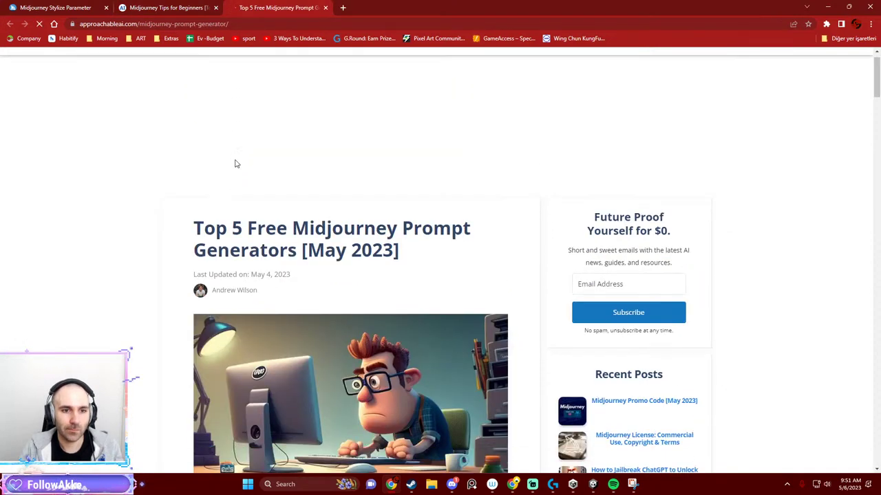
pyautogui.scroll(-5, 240, 185)
pyautogui.scroll(-2, 244, 186)
pyautogui.scroll(-4, 246, 185)
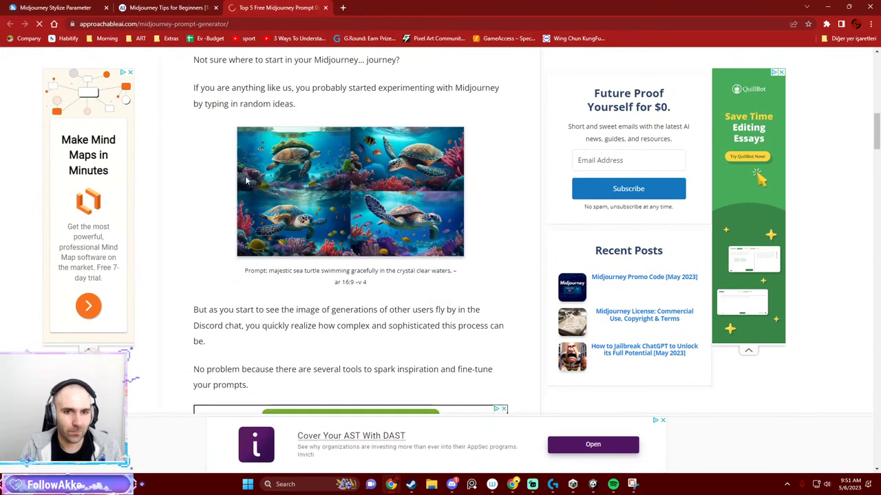
pyautogui.scroll(-3, 247, 178)
pyautogui.scroll(-2, 248, 179)
pyautogui.scroll(-2, 251, 181)
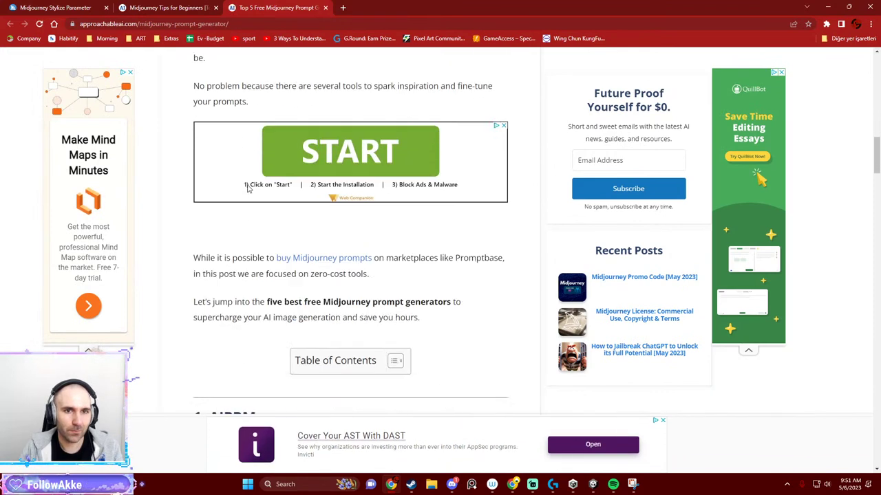
pyautogui.scroll(-1, 297, 220)
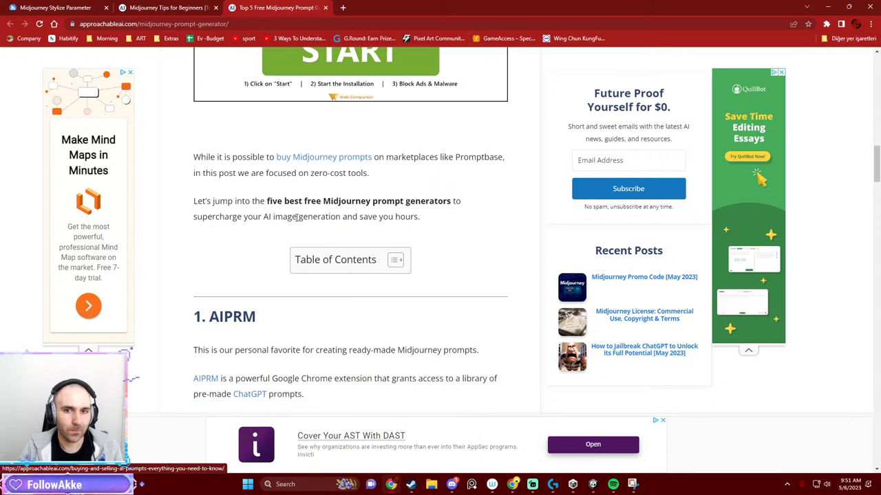
pyautogui.scroll(-2, 309, 181)
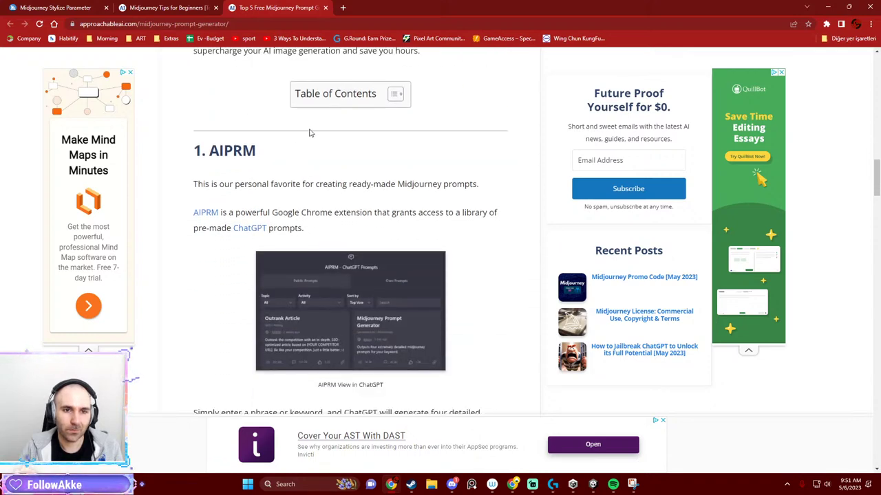
pyautogui.scroll(-1, 300, 124)
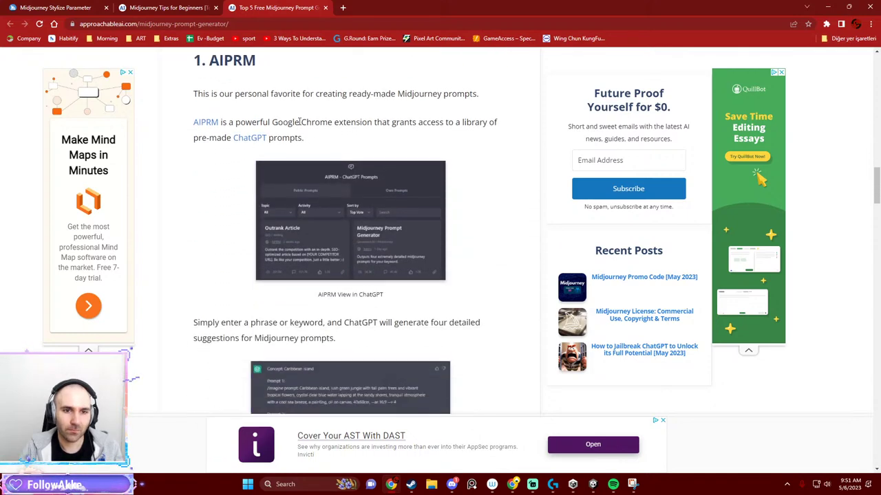
pyautogui.click(325, 8)
pyautogui.scroll(-2, 327, 166)
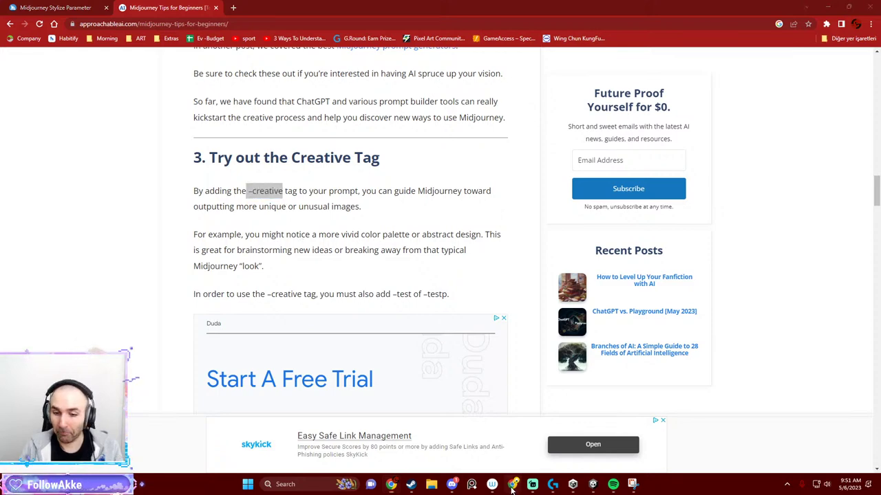
# Back in Discord, scroll up and enlarge the earlier cannon-spaceship grid to inspect it.
pyautogui.click(448, 484)
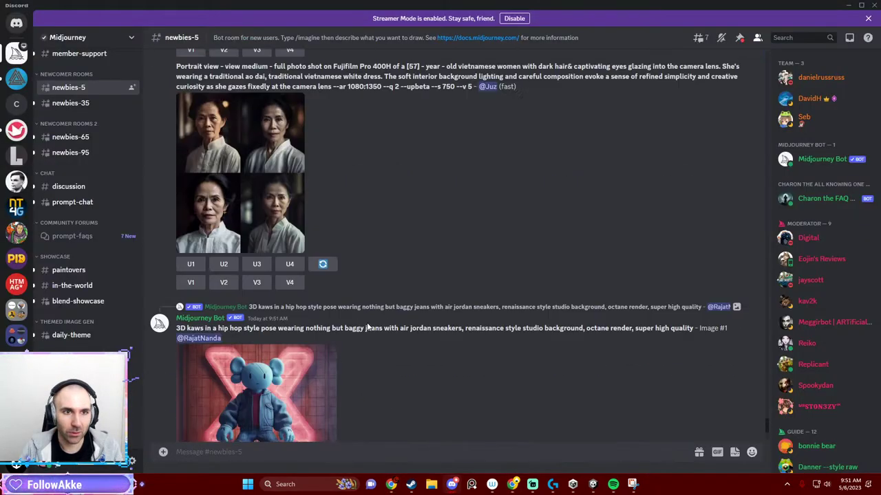
pyautogui.scroll(5, 361, 330)
pyautogui.scroll(5, 361, 339)
pyautogui.scroll(5, 353, 334)
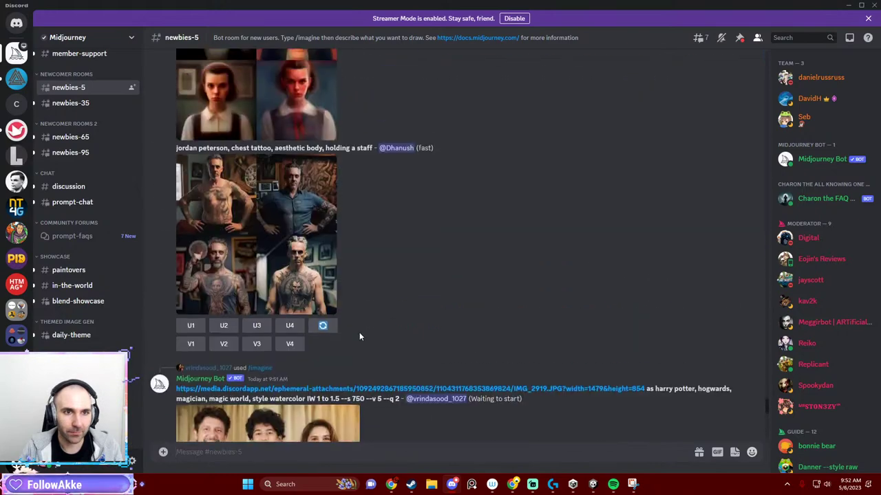
pyautogui.scroll(5, 359, 333)
pyautogui.scroll(5, 379, 330)
pyautogui.scroll(5, 379, 332)
pyautogui.scroll(5, 378, 332)
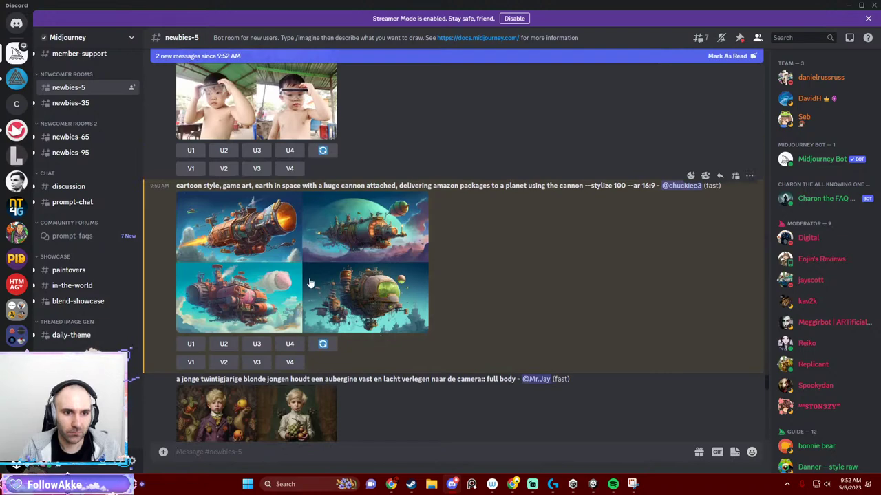
pyautogui.click(289, 233)
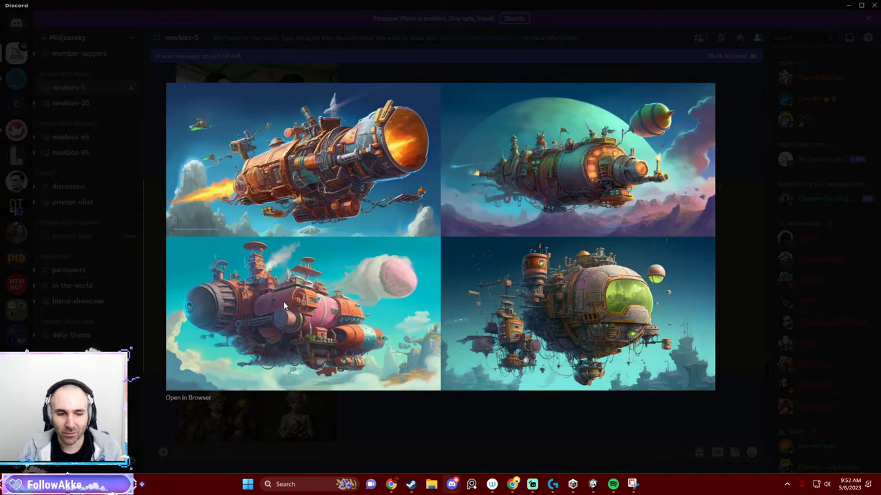
pyautogui.press('Escape')
pyautogui.click(263, 297)
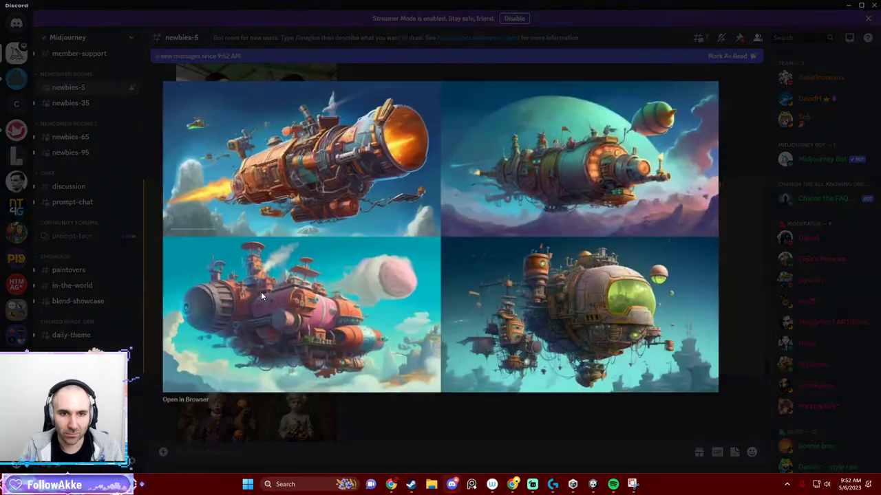
pyautogui.press('Escape')
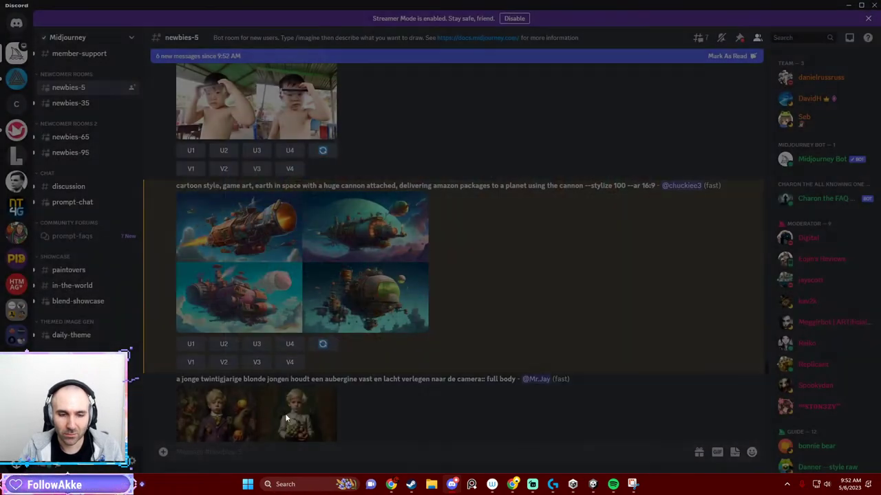
# Reuse the cannon-spaceship prompt in /imagine, delete its earth-in-space clause, and submit it.
pyautogui.write('/')
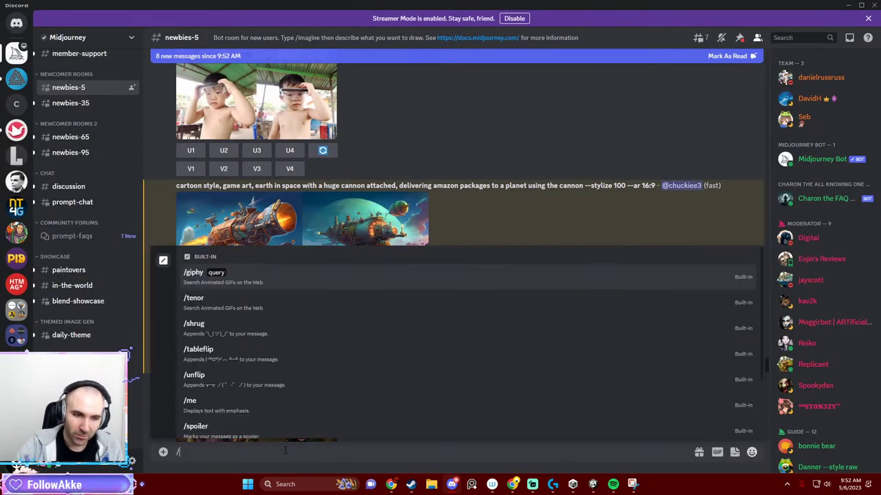
pyautogui.write('gi')
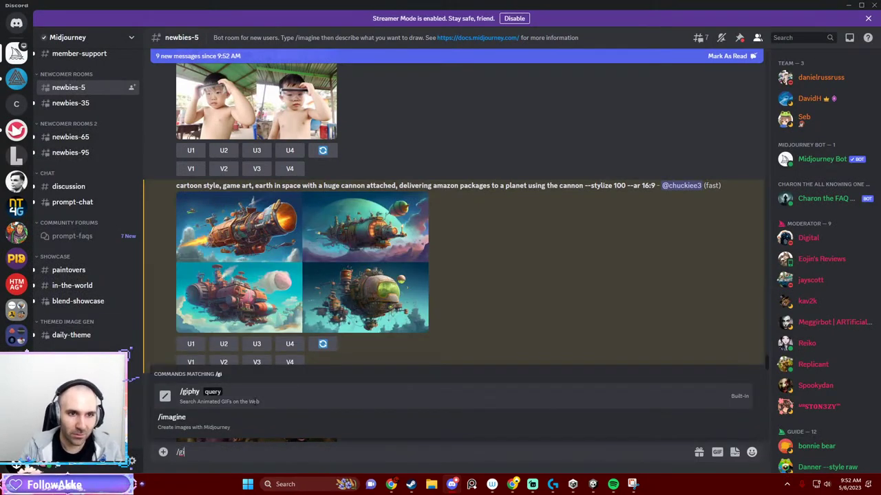
pyautogui.scroll(-10, 224, 245)
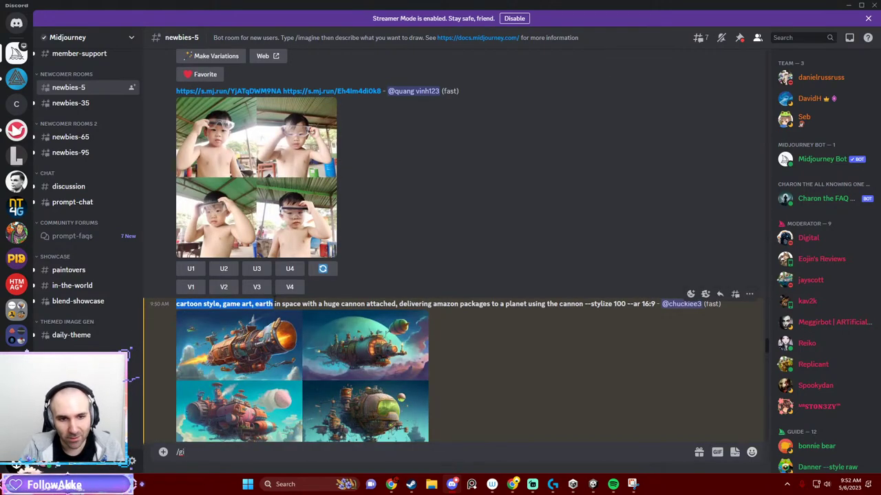
pyautogui.moveTo(273, 299); pyautogui.dragTo(702, 304)
pyautogui.hotkey('ctrl', 'c')
pyautogui.click(472, 453)
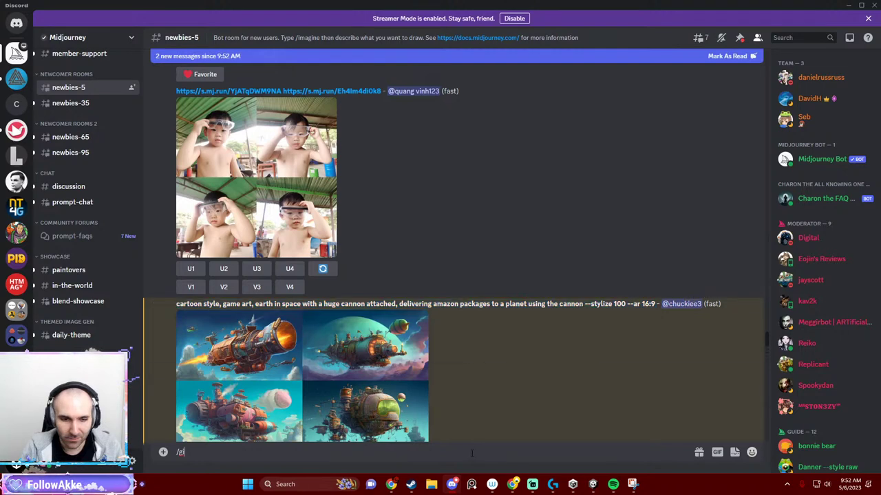
pyautogui.press('BackSpace')
pyautogui.press('BackSpace')
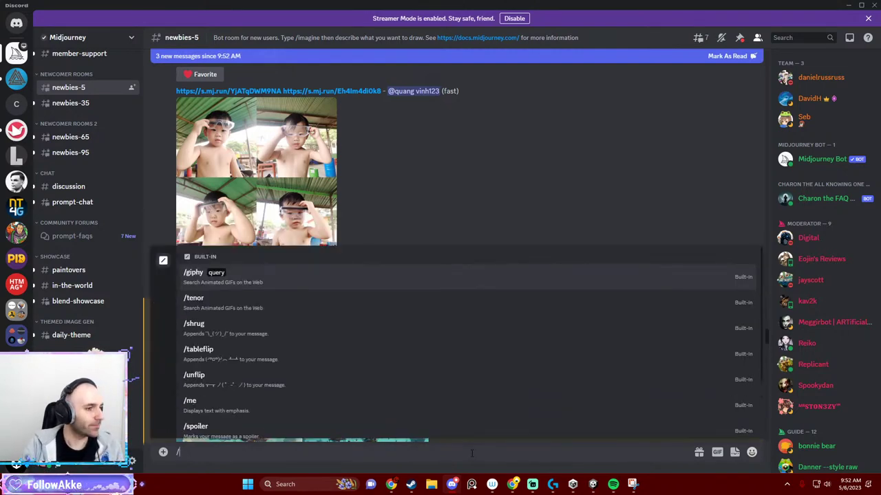
pyautogui.write('imagine')
pyautogui.press('Tab')
pyautogui.hotkey('ctrl', 'v')
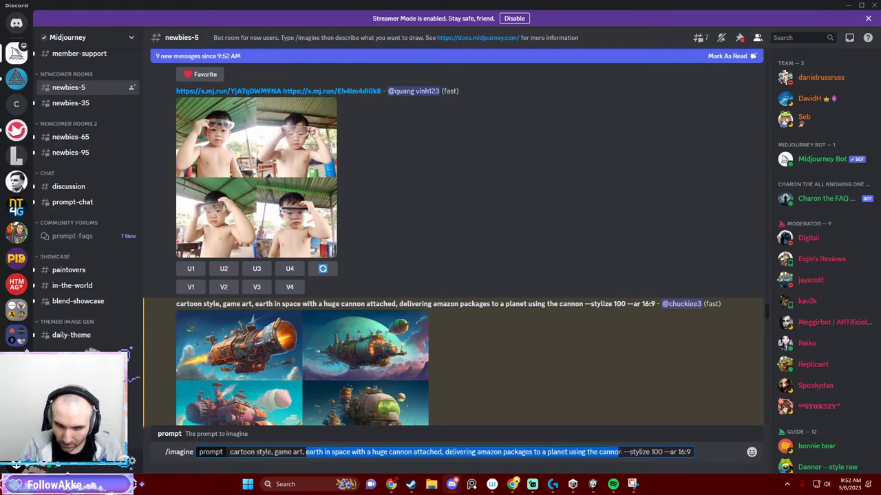
pyautogui.moveTo(306, 452); pyautogui.dragTo(298, 452)
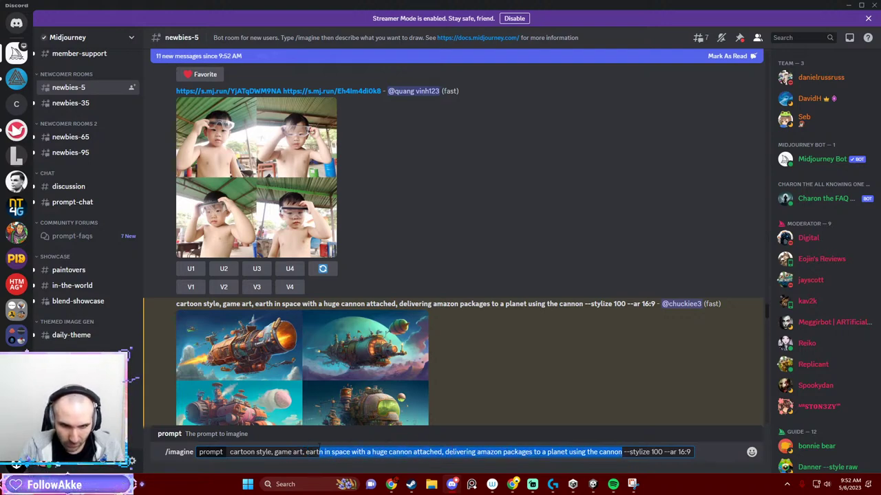
pyautogui.press('BackSpace')
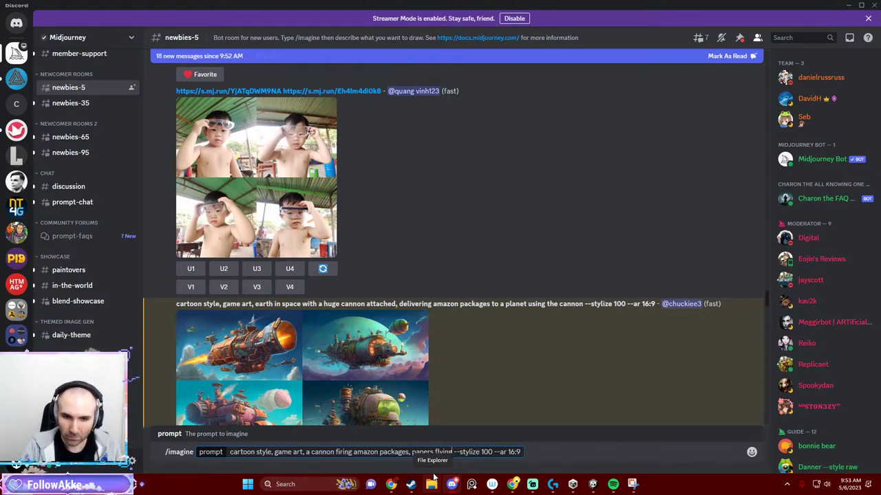
pyautogui.press('Return')
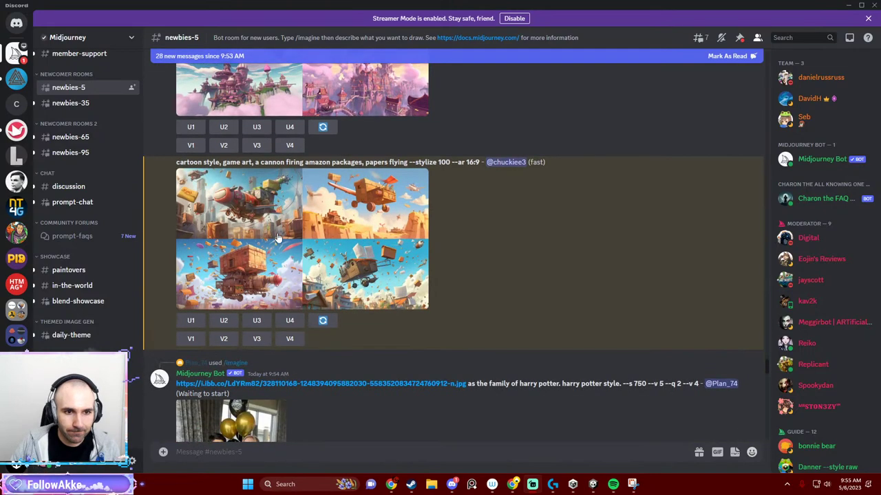
pyautogui.click(278, 236)
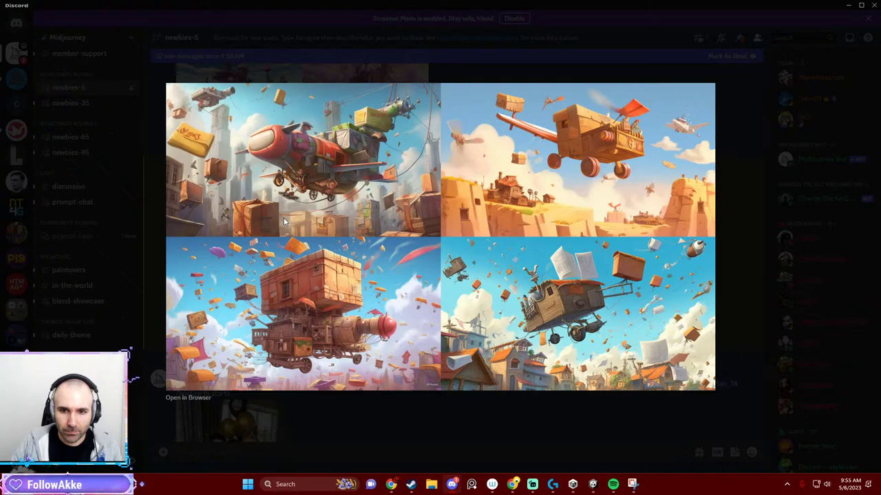
pyautogui.press('Escape')
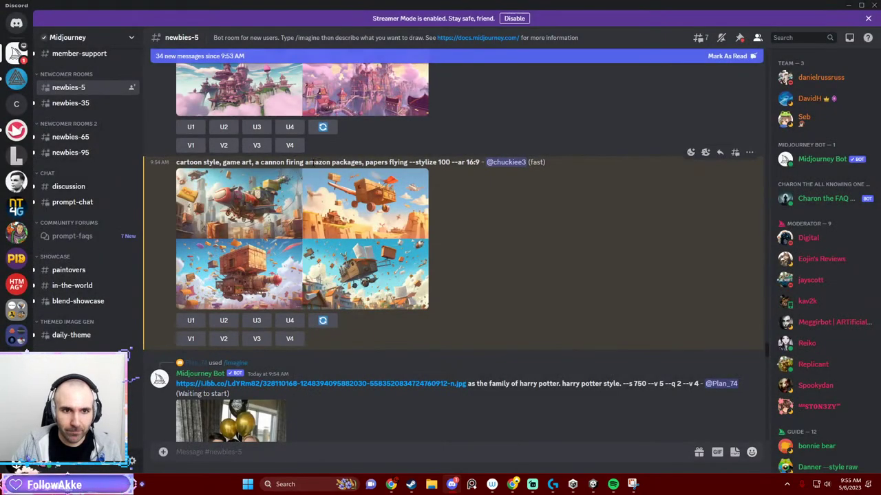
pyautogui.moveTo(176, 163); pyautogui.dragTo(454, 162)
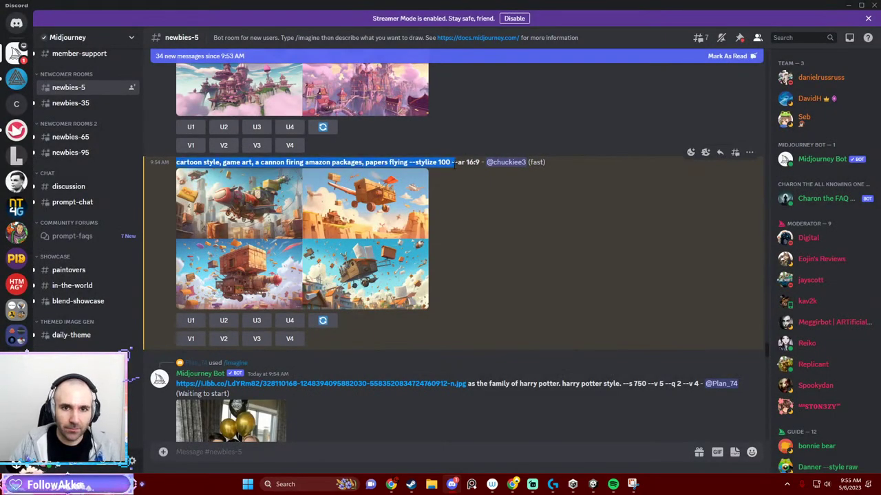
# Paste the package-firing cannon prompt into a new, unsent /imagine command, then switch to Chrome.
pyautogui.click(341, 452)
pyautogui.write('/')
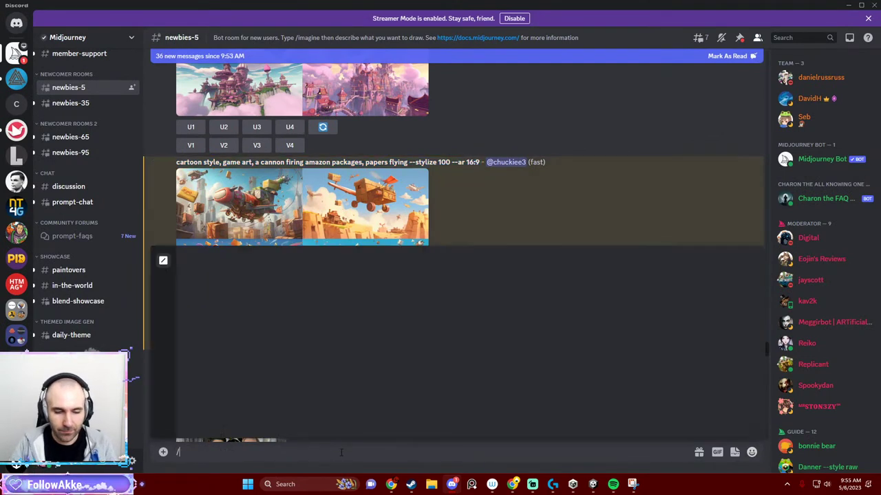
pyautogui.write('ima')
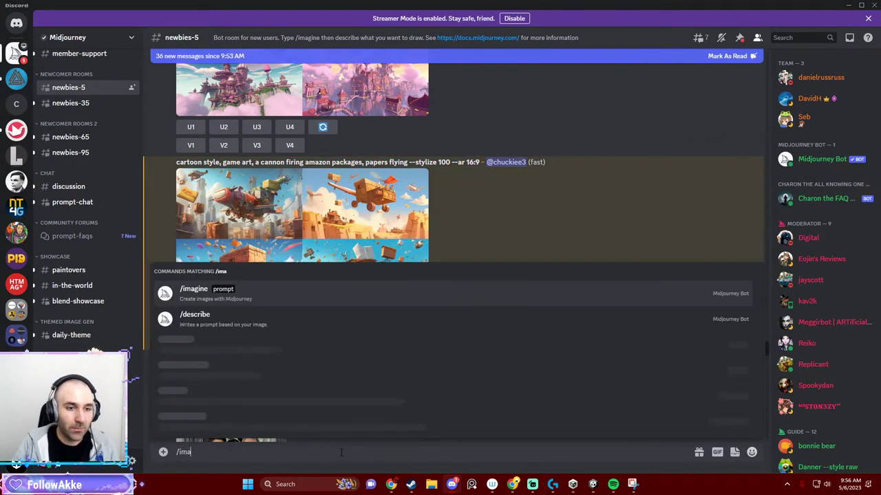
pyautogui.press('Tab')
pyautogui.write('cartoon style, game art, a cannon firing amazon packages, papers flying --stylize 100 --ar 16:9')
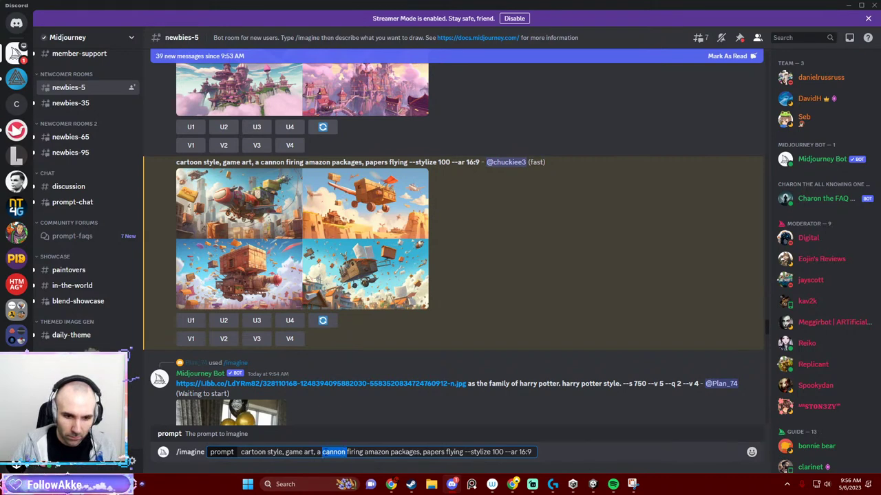
pyautogui.click(391, 485)
# Search Google for 'cannon', look at the image results, and close the tab.
pyautogui.click(239, 8)
pyautogui.write('can')
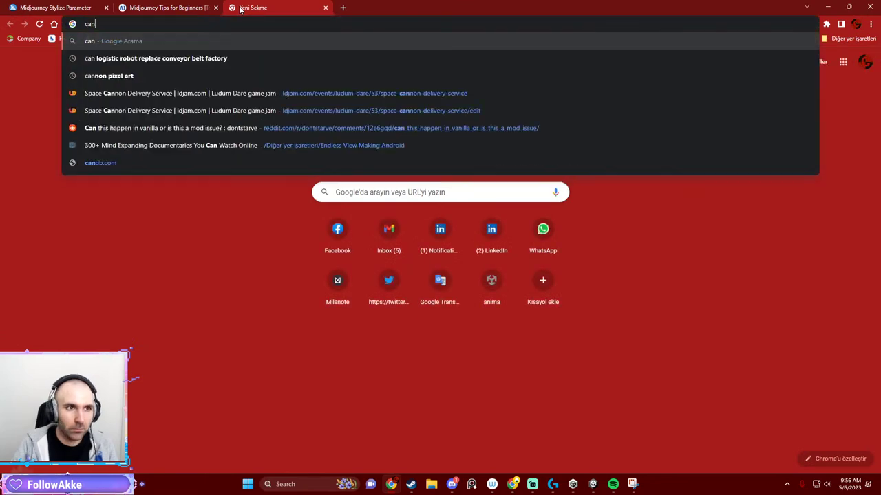
pyautogui.write('v')
pyautogui.press('BackSpace')
pyautogui.write('non')
pyautogui.press('Return')
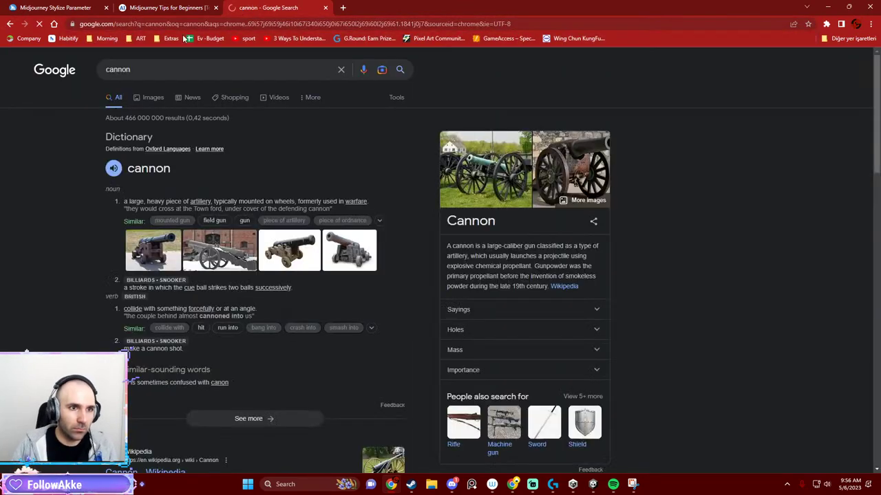
pyautogui.click(137, 99)
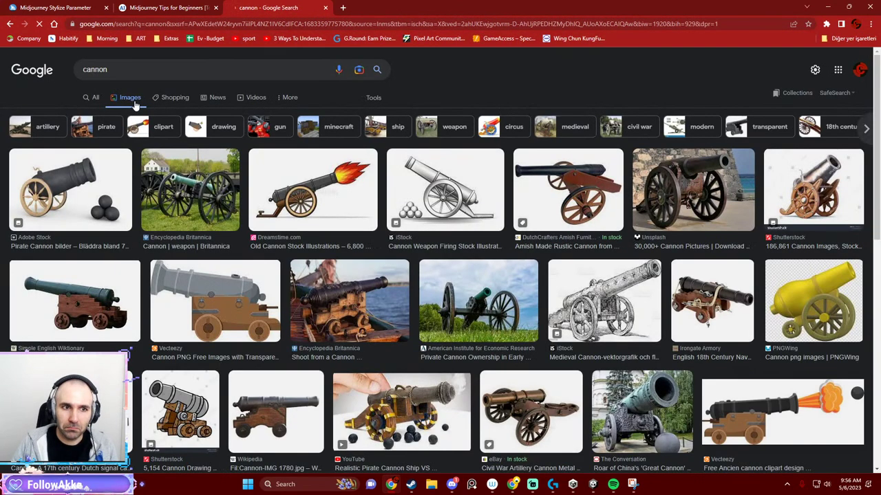
pyautogui.click(9, 24)
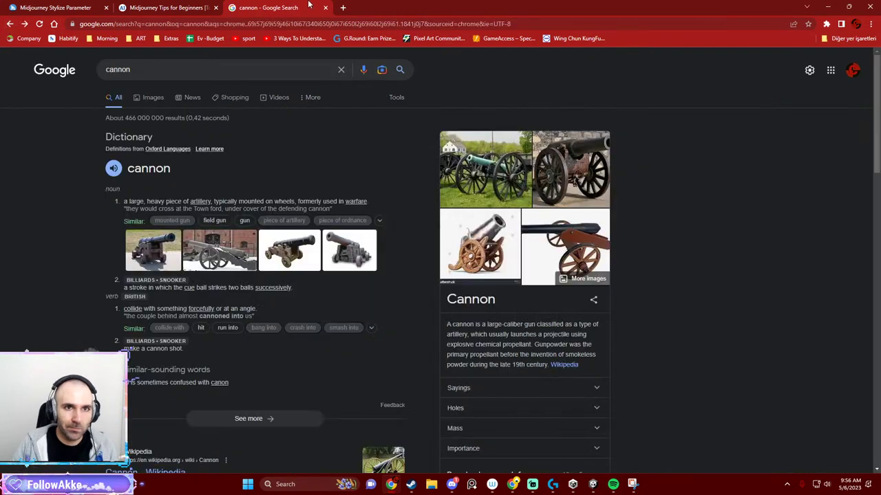
pyautogui.click(324, 7)
# In Discord, make the prompt read 'a cannon shooting packages' by replacing 'firing' and removing 'amazon'.
pyautogui.click(830, 6)
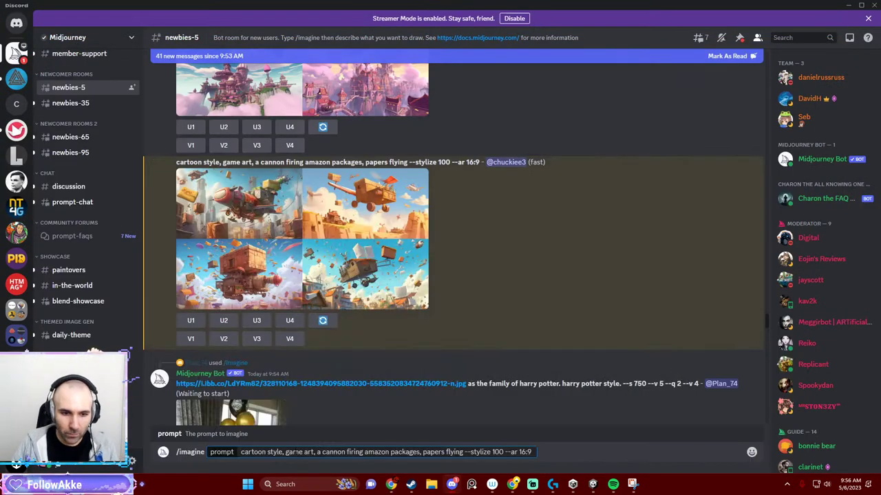
pyautogui.write('shooting')
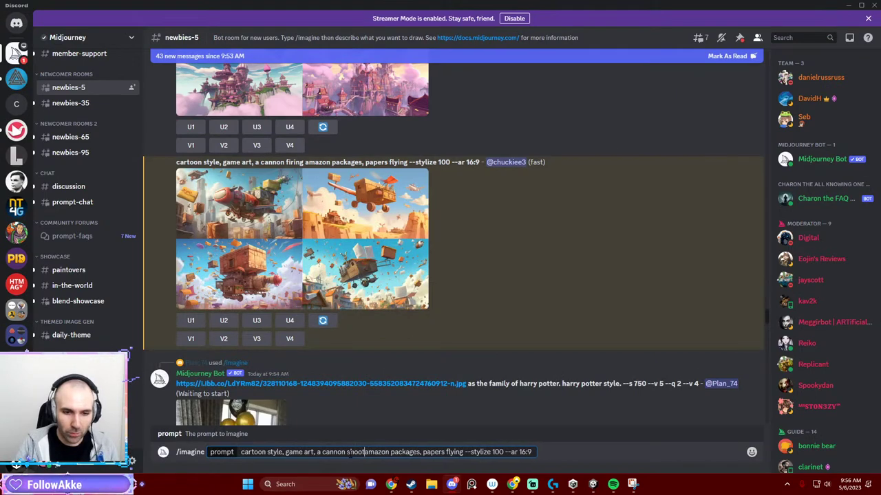
pyautogui.hotkey('ctrl', 'Delete')
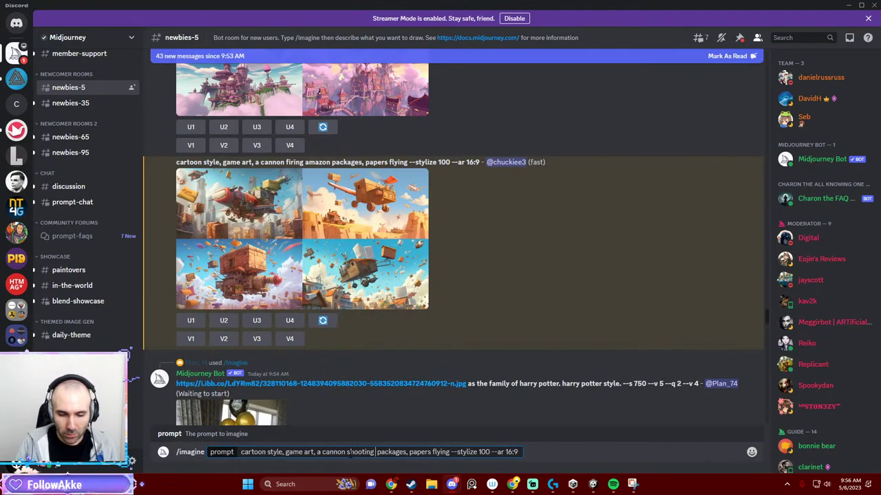
# Translate the Turkish word 'koli' in Google Translate ('parcel'), then return to Discord.
pyautogui.hotkey('alt', 'Tab')
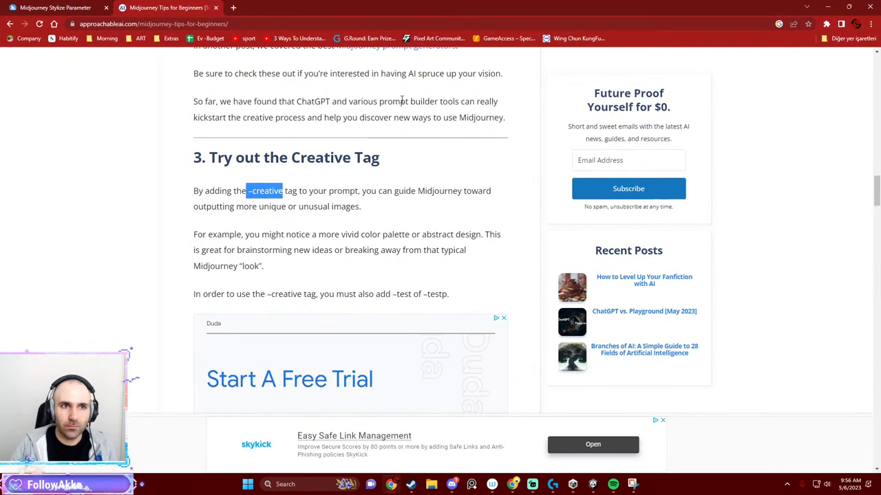
pyautogui.click(235, 8)
pyautogui.write('tra')
pyautogui.press('Return')
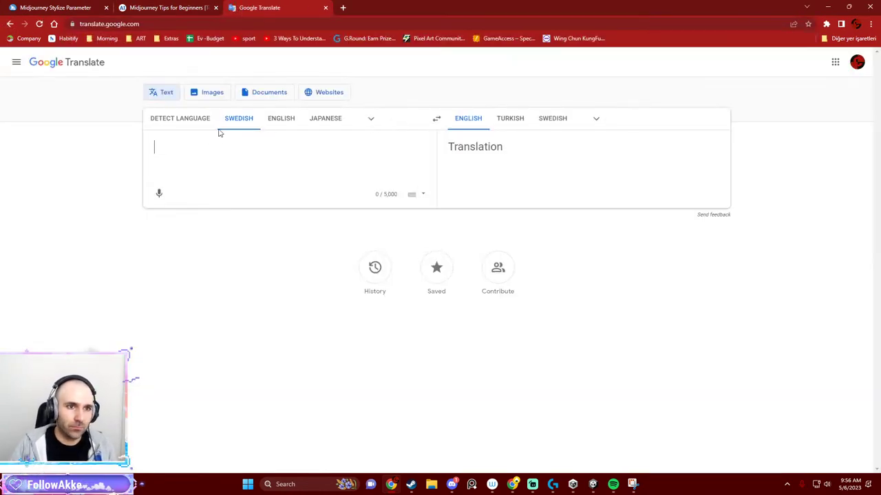
pyautogui.write('koli')
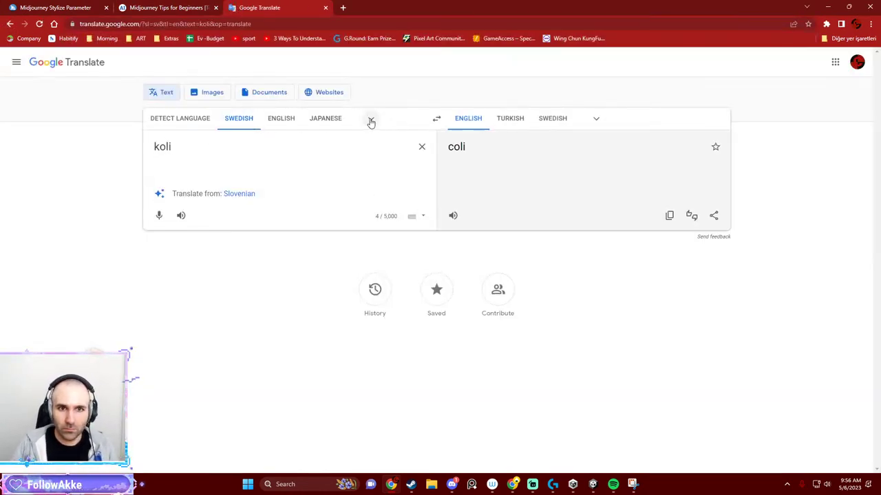
pyautogui.click(371, 122)
pyautogui.write('turk')
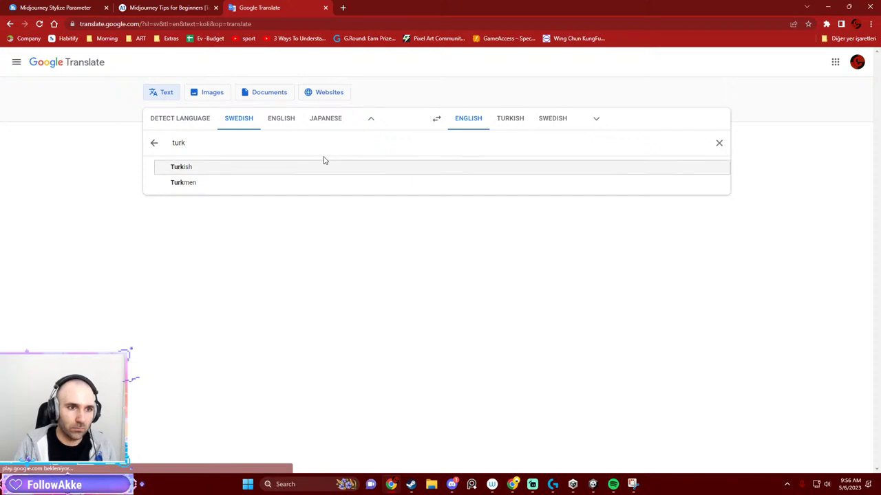
pyautogui.press('Return')
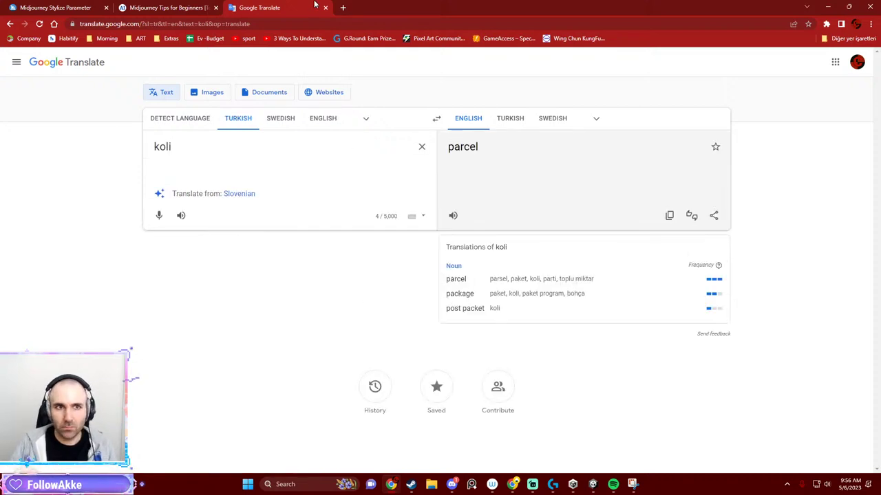
pyautogui.click(828, 7)
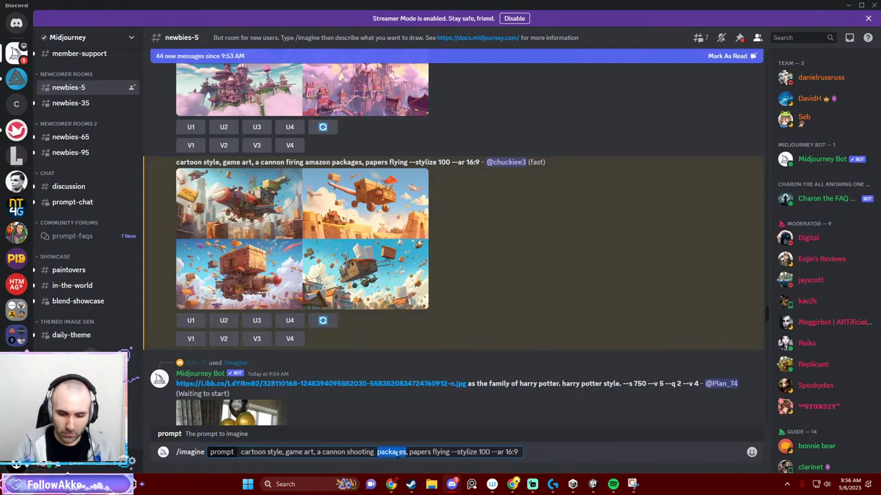
# Change 'packages' to 'a pacel', drop 'papers flying --stylize', and send the prompt.
pyautogui.write('parcels')
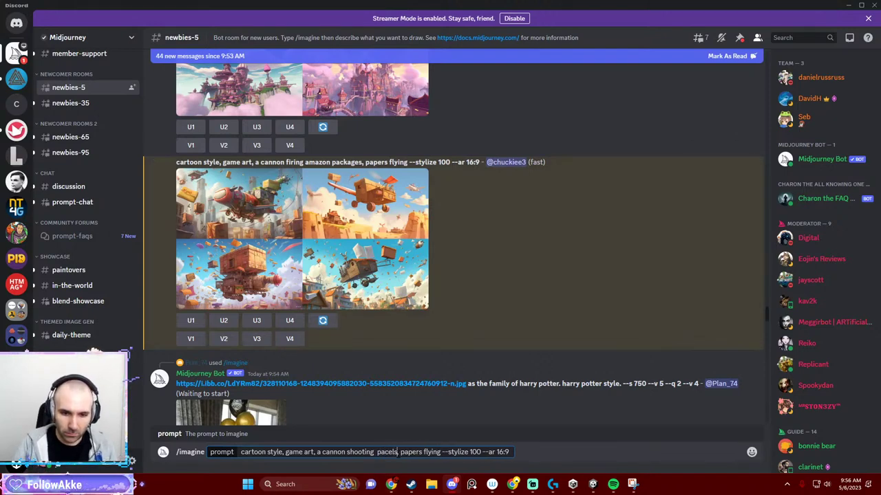
pyautogui.press('BackSpace')
pyautogui.write('a')
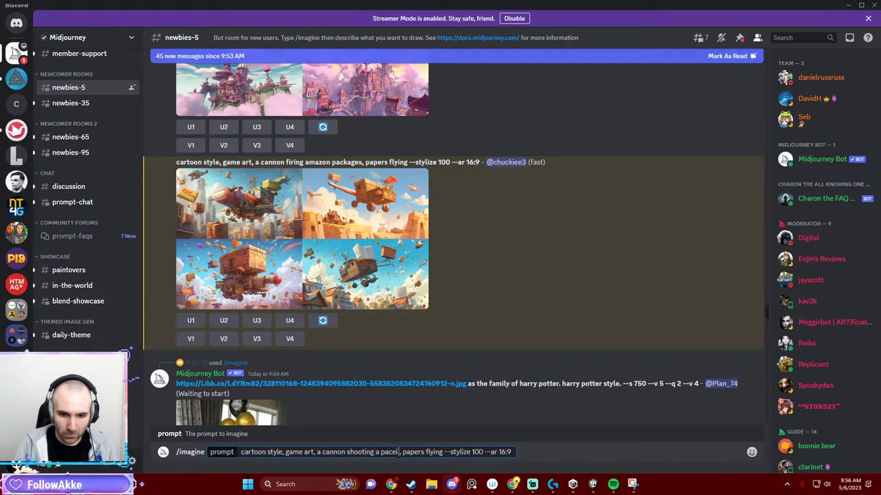
pyautogui.press('BackSpace')
pyautogui.write('.')
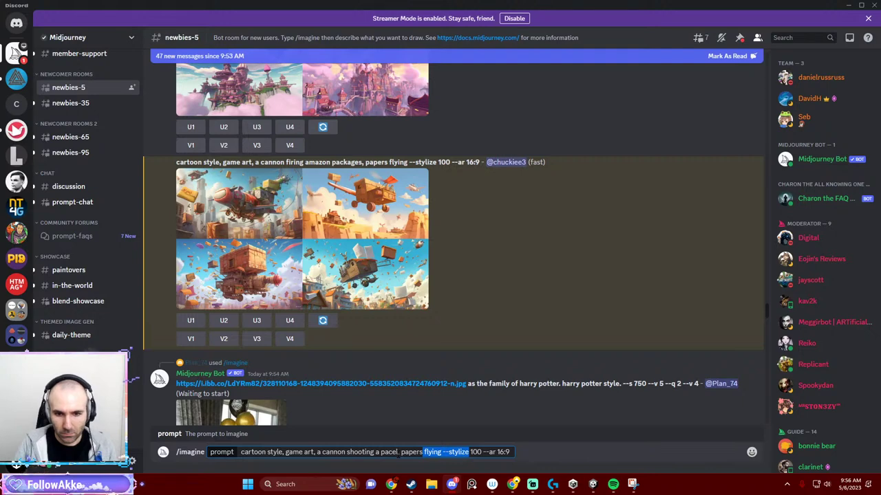
pyautogui.press('BackSpace')
pyautogui.hotkey('ctrl', 'BackSpace')
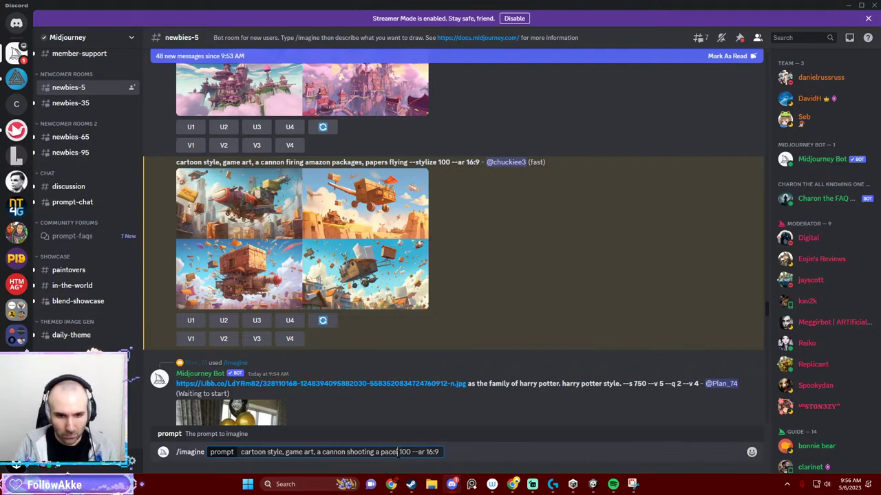
pyautogui.press('Return')
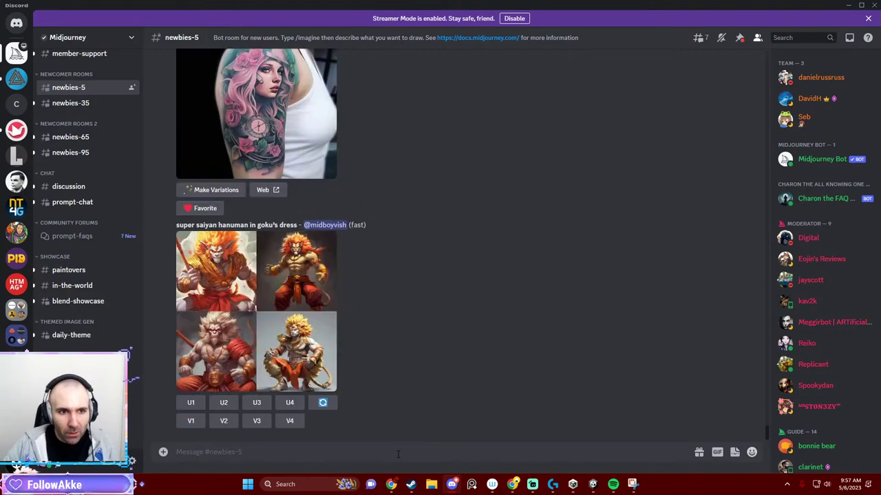
# Scroll the channel until the pacel-cannon grid of cartoon cannons and castles appears.
pyautogui.scroll(3, 440, 312)
pyautogui.scroll(3, 441, 311)
pyautogui.scroll(1, 437, 316)
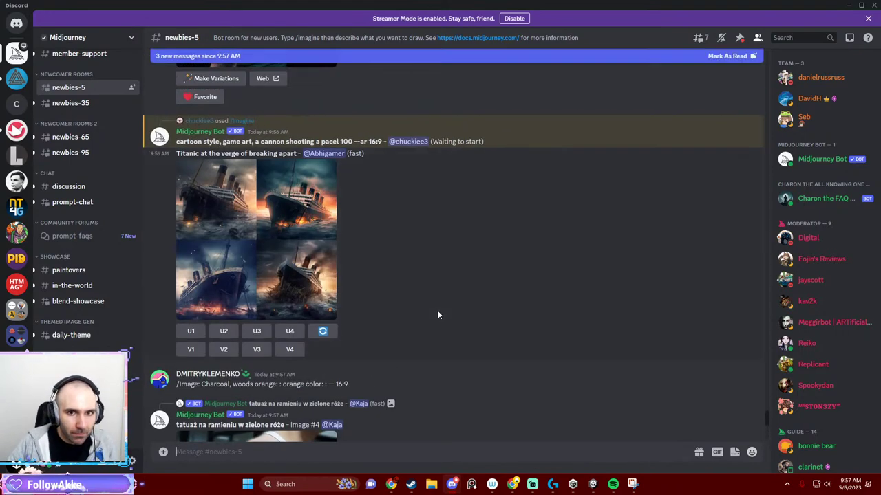
pyautogui.scroll(-3, 437, 310)
pyautogui.scroll(-3, 438, 310)
pyautogui.scroll(-3, 437, 310)
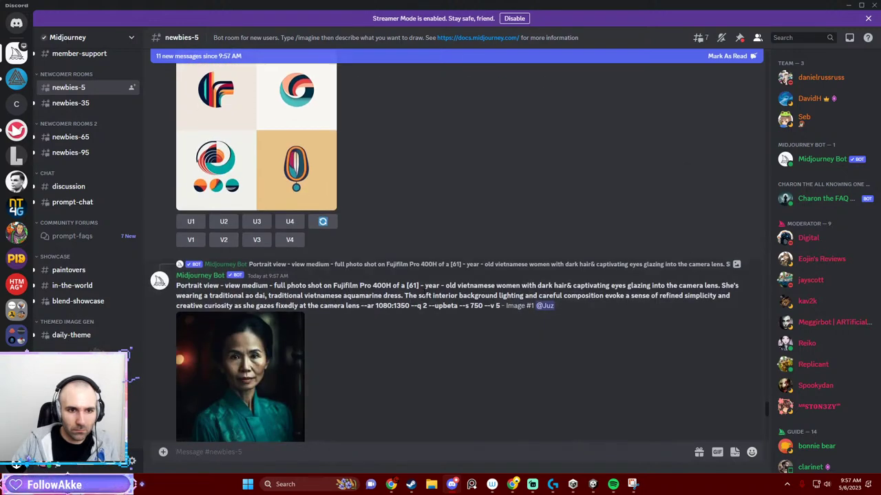
pyautogui.scroll(-3, 422, 291)
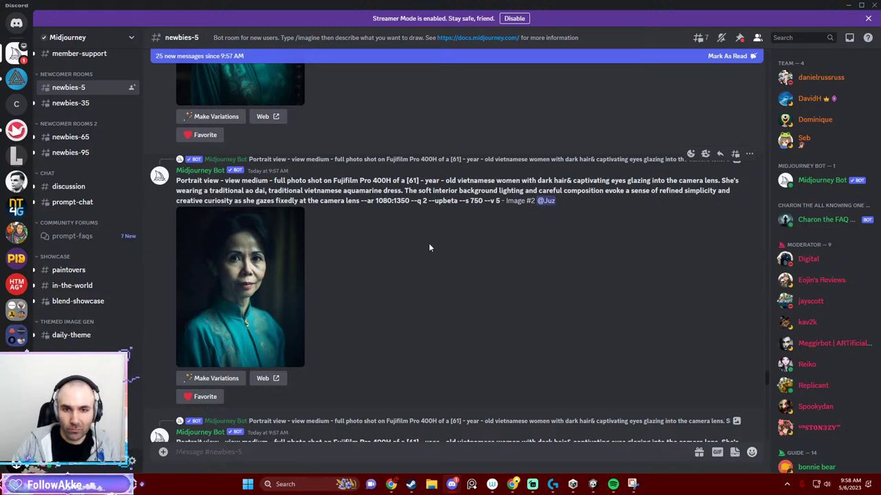
pyautogui.scroll(-4, 443, 260)
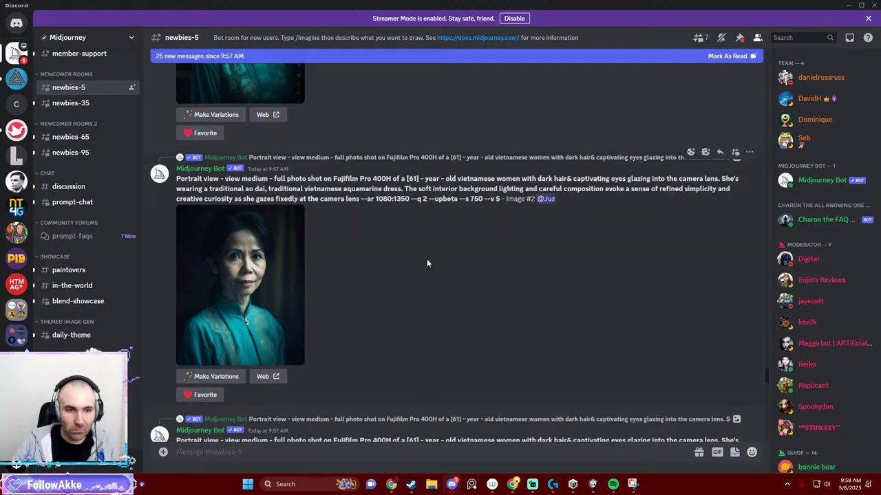
pyautogui.scroll(-3, 428, 271)
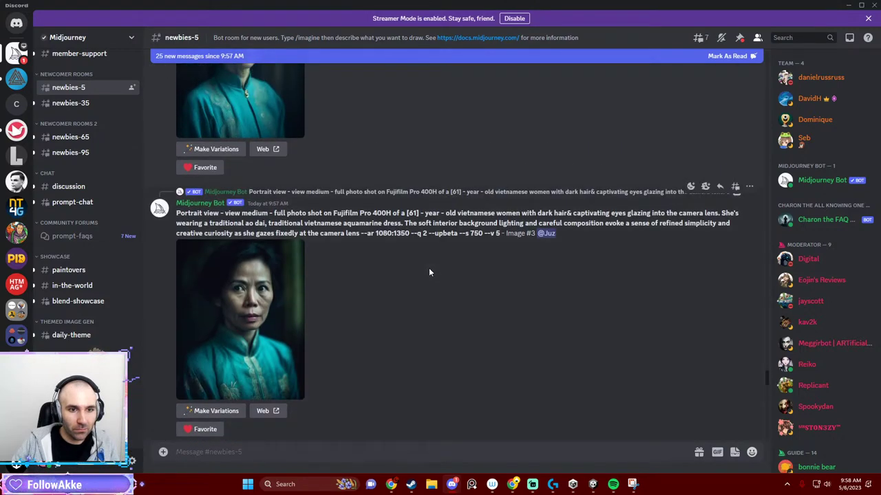
pyautogui.scroll(-3, 429, 273)
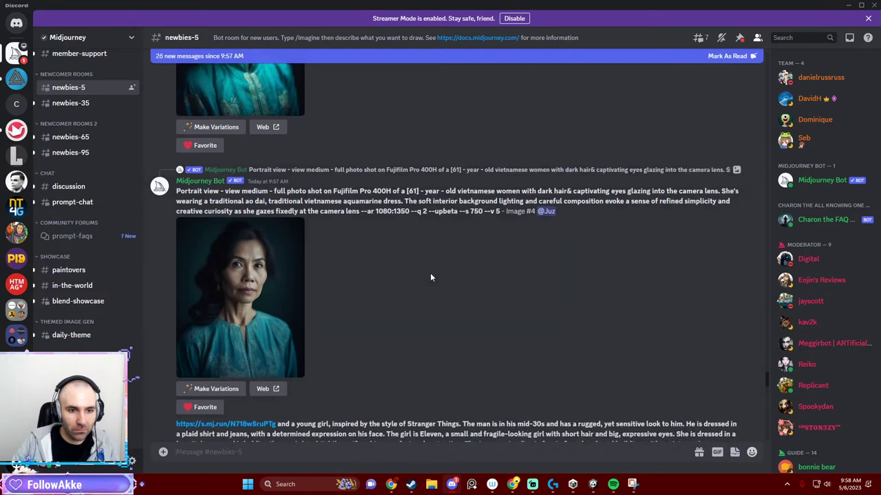
pyautogui.scroll(-2, 430, 273)
pyautogui.scroll(-3, 431, 272)
pyautogui.scroll(-3, 432, 269)
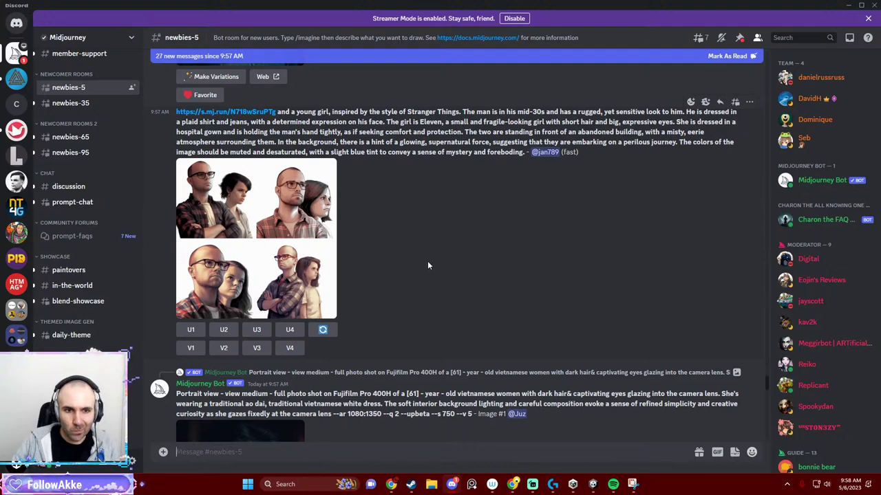
pyautogui.scroll(-5, 427, 265)
pyautogui.scroll(-5, 431, 270)
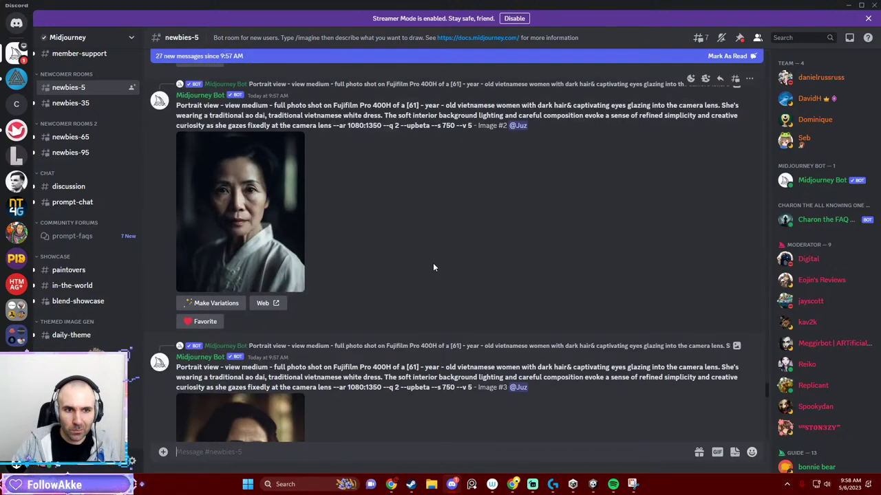
pyautogui.scroll(-5, 433, 263)
pyautogui.scroll(-5, 433, 264)
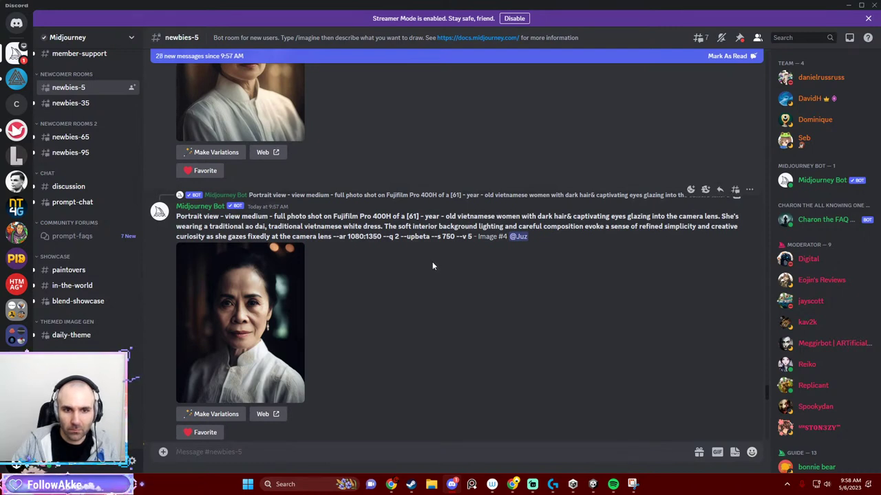
pyautogui.scroll(-5, 432, 262)
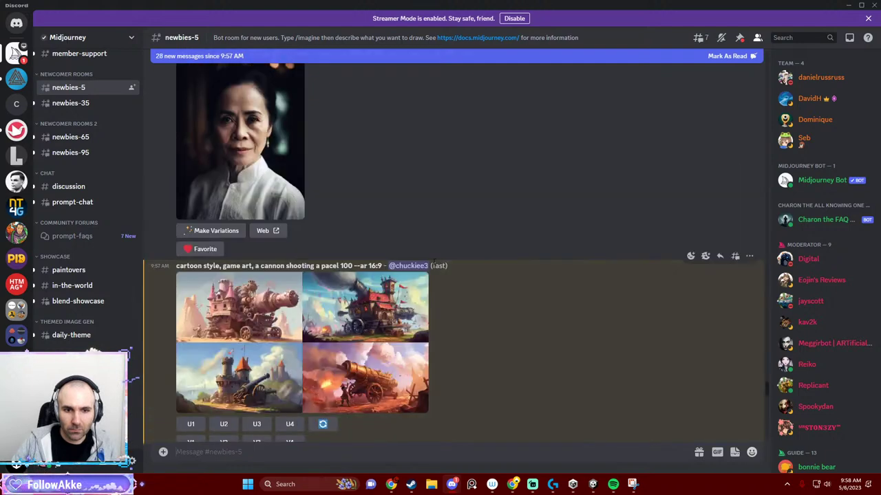
pyautogui.click(279, 274)
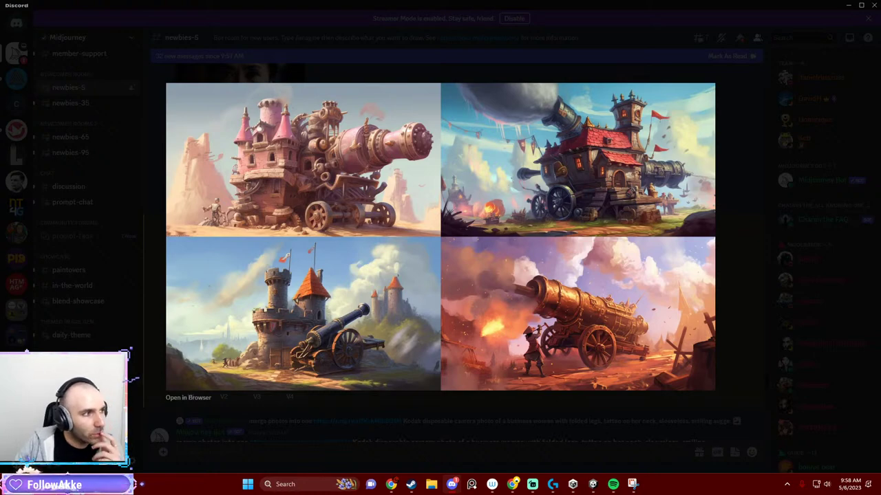
pyautogui.click(402, 441)
pyautogui.scroll(-4, 301, 417)
pyautogui.scroll(2, 292, 378)
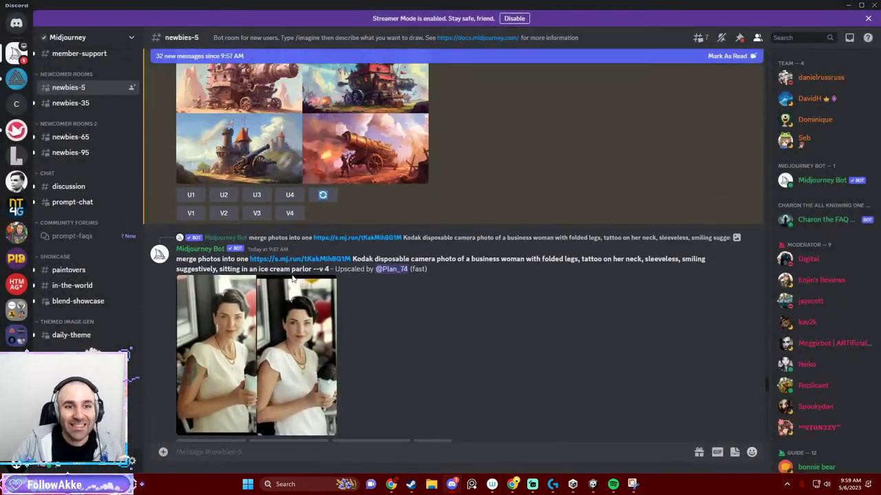
pyautogui.scroll(3, 384, 173)
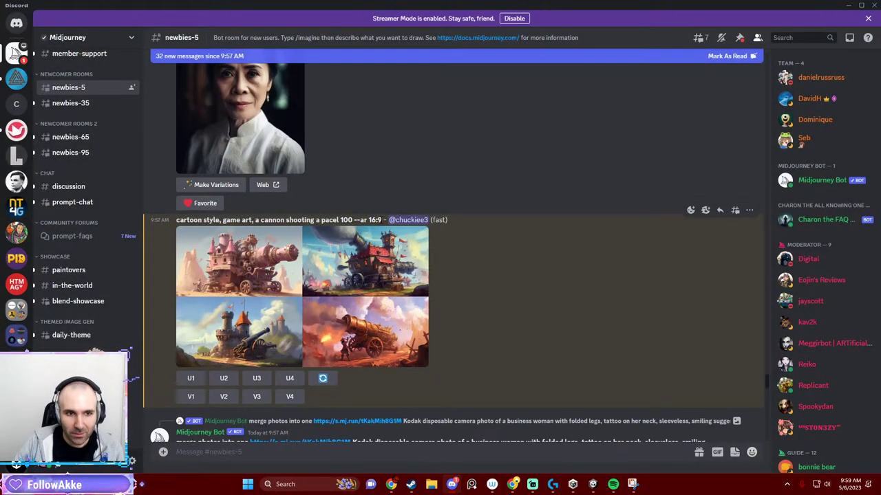
# Paste the earlier pacel-cannon prompt into a new /imagine command, replacing an accidental /describe.
pyautogui.tripleClick(382, 220)
pyautogui.hotkey('ctrl', 'c')
pyautogui.click(252, 451)
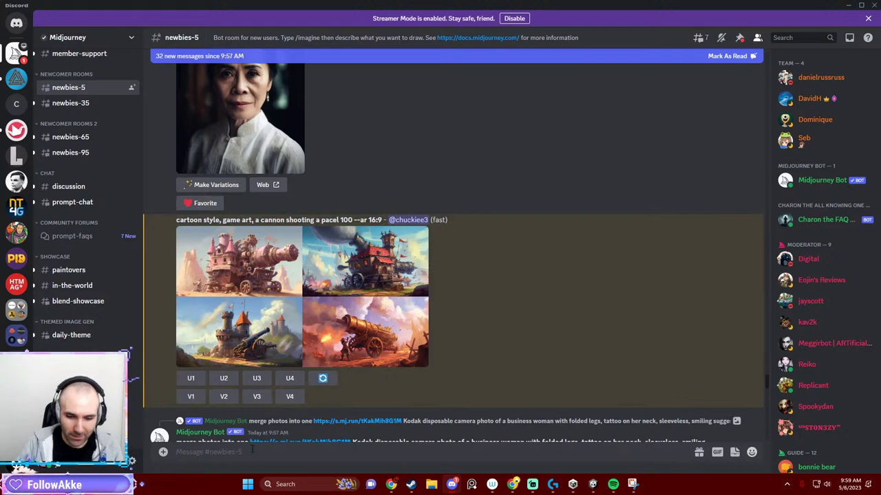
pyautogui.write('/image')
pyautogui.press('Down')
pyautogui.press('Return')
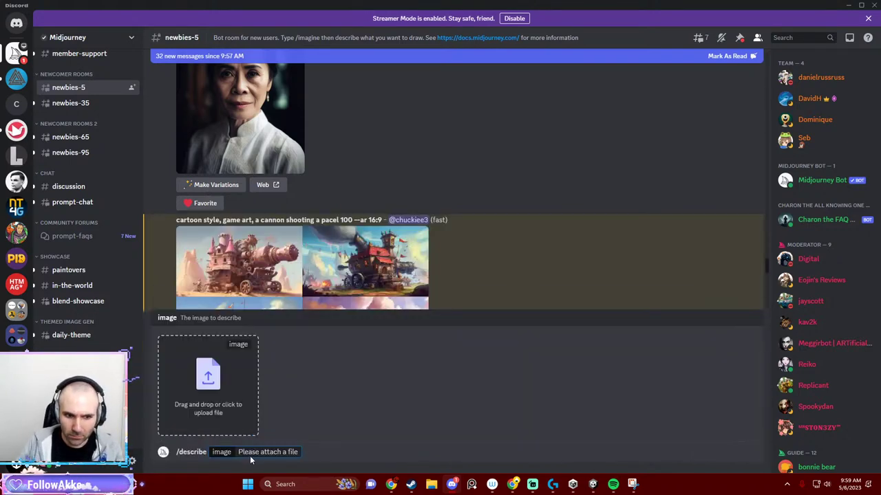
pyautogui.click(210, 457)
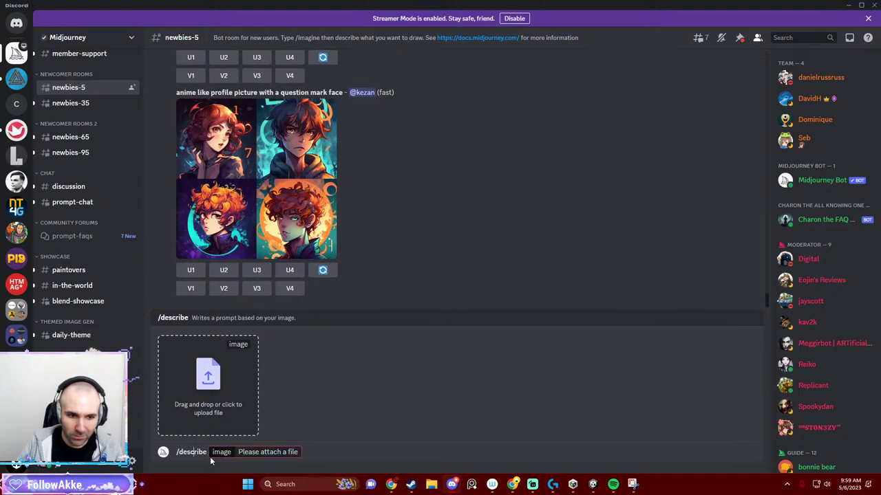
pyautogui.hotkey('ctrl', 'a')
pyautogui.press('BackSpace')
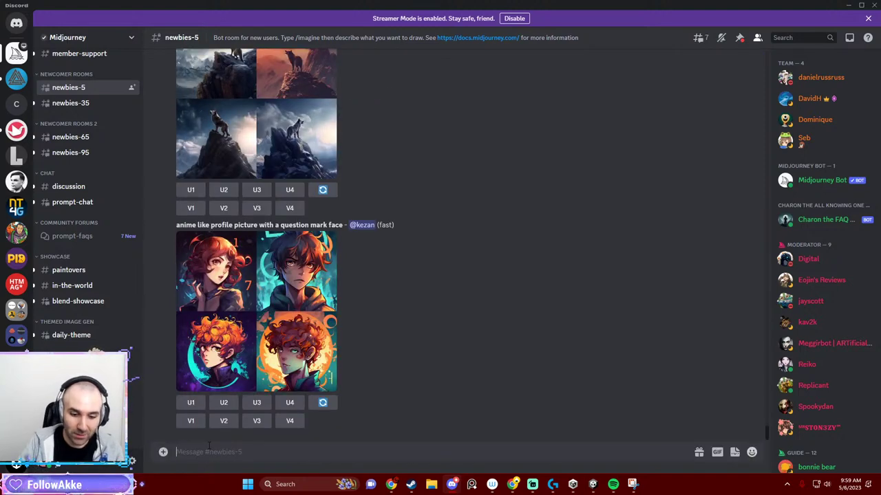
pyautogui.write('/')
pyautogui.press('Return')
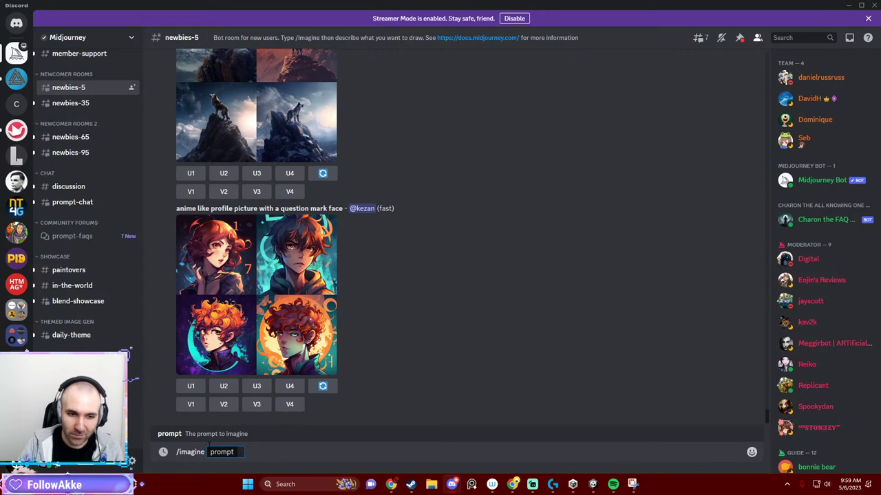
pyautogui.hotkey('ctrl', 'v')
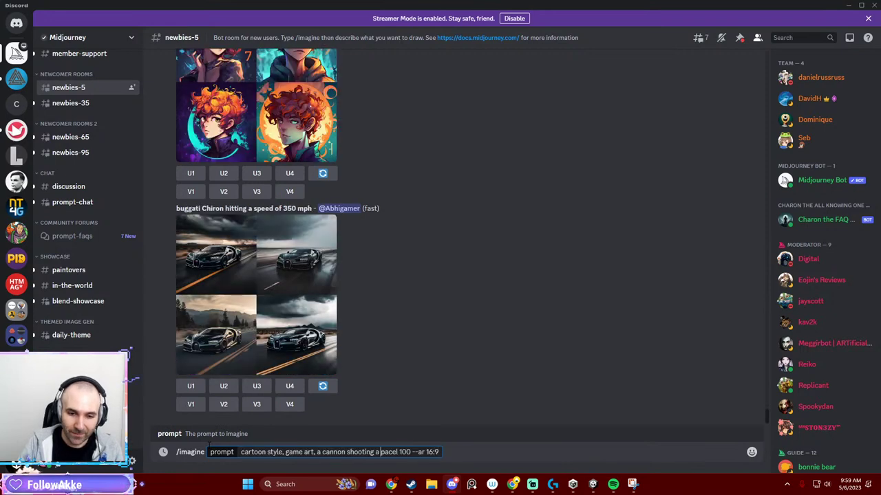
# Add '. In space' after 'pacel' and submit the prompt.
pyautogui.write('. In ')
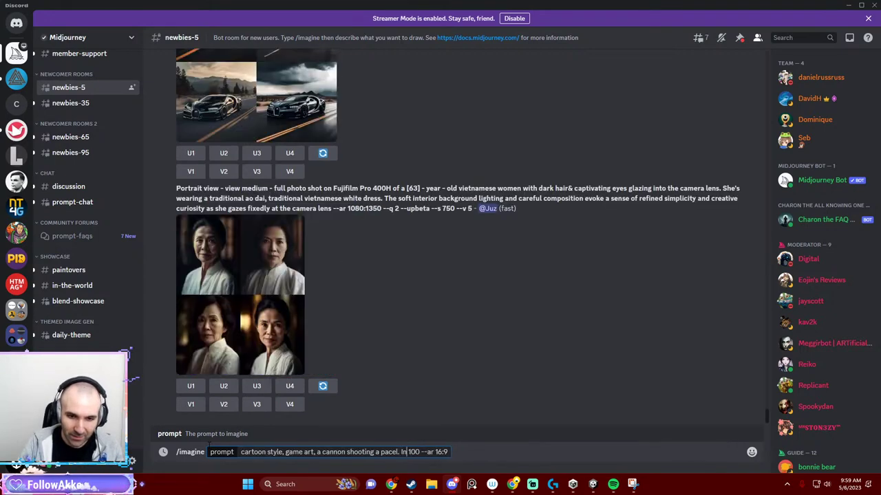
pyautogui.write('space,')
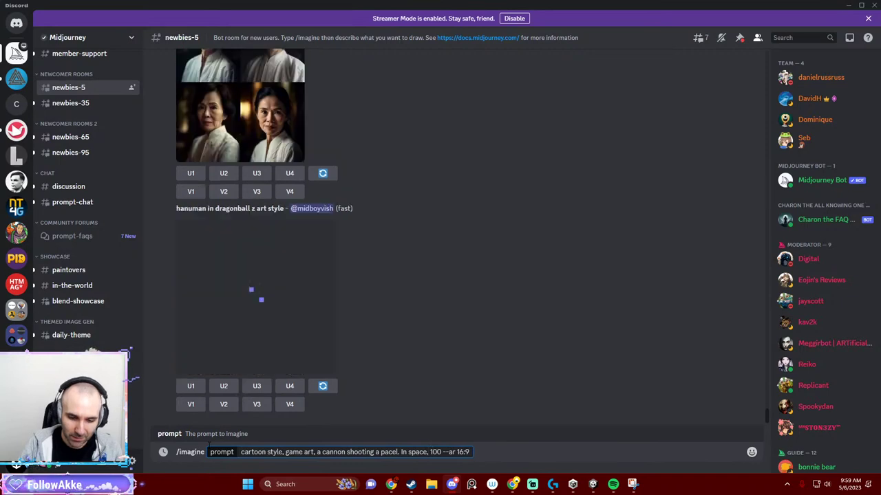
pyautogui.press('BackSpace')
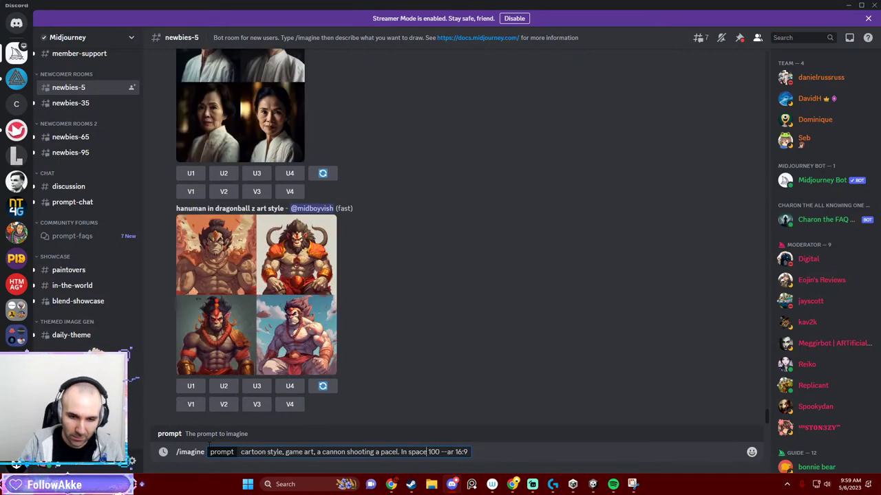
pyautogui.press('Return')
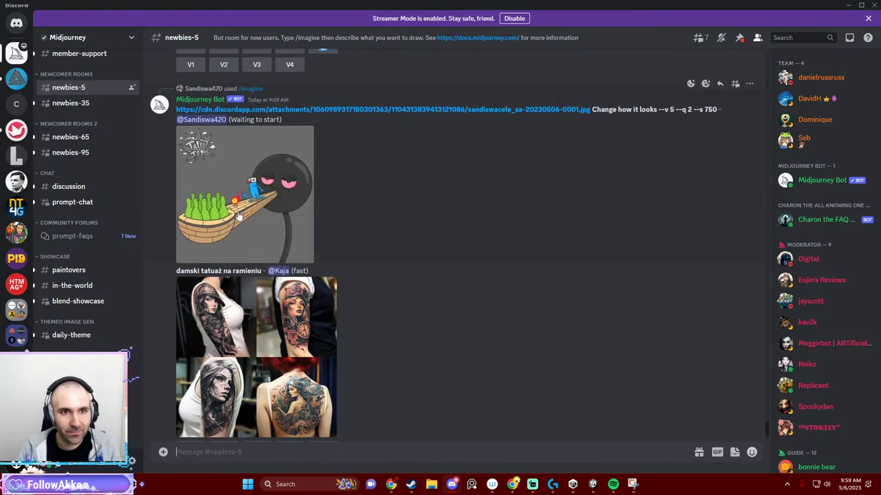
# Browse the channel, view another user's profile, and enlarge their flower-covered gas-mask portrait grid.
pyautogui.scroll(1, 236, 214)
pyautogui.scroll(2, 241, 217)
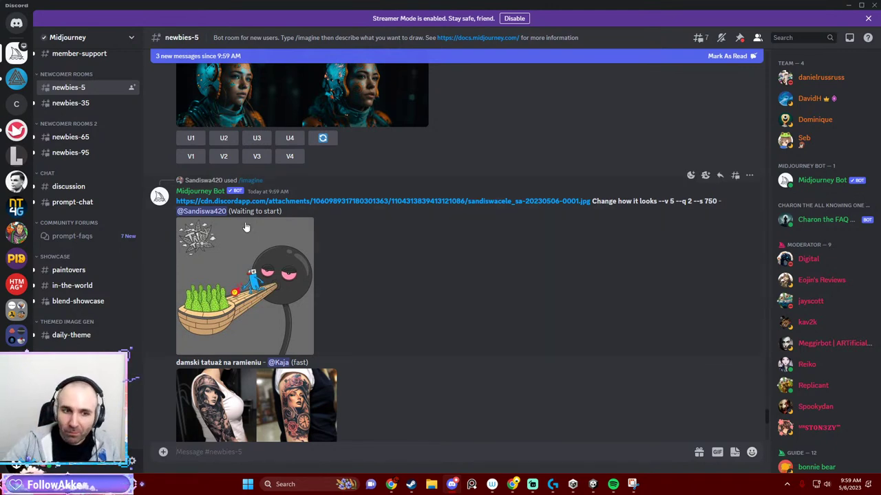
pyautogui.scroll(-4, 237, 248)
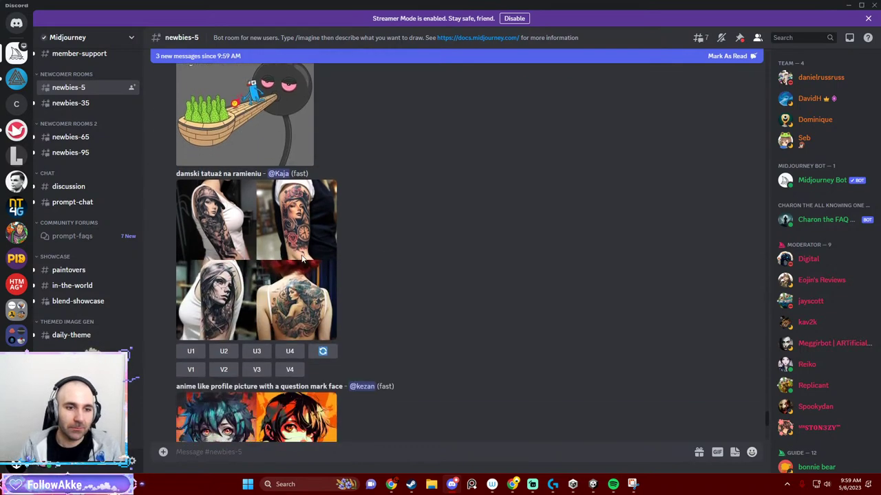
pyautogui.scroll(-3, 343, 239)
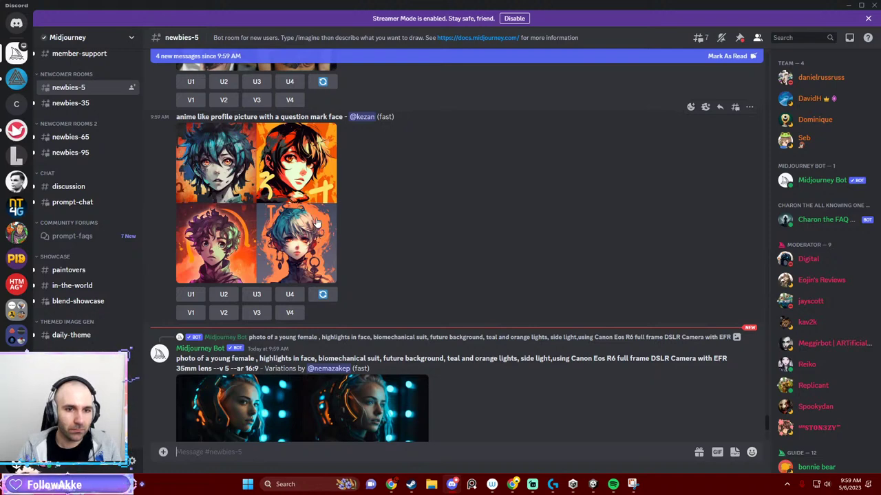
pyautogui.scroll(-5, 376, 196)
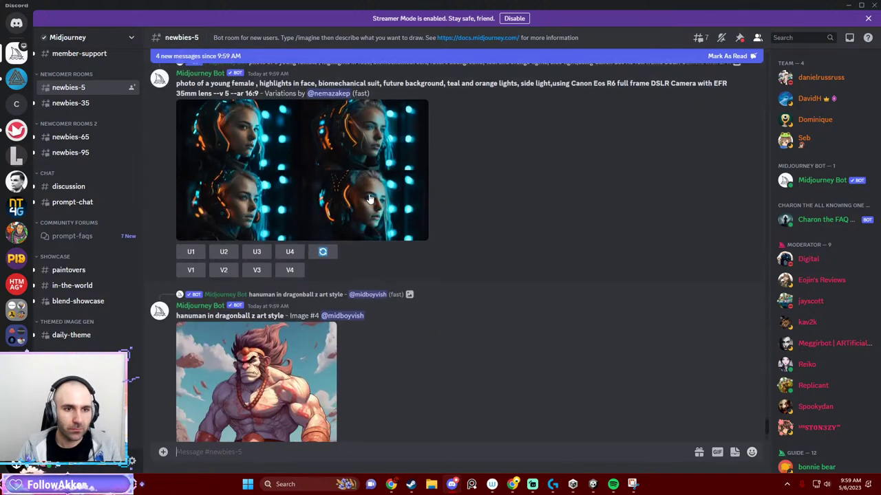
pyautogui.scroll(-3, 377, 208)
pyautogui.scroll(-3, 366, 198)
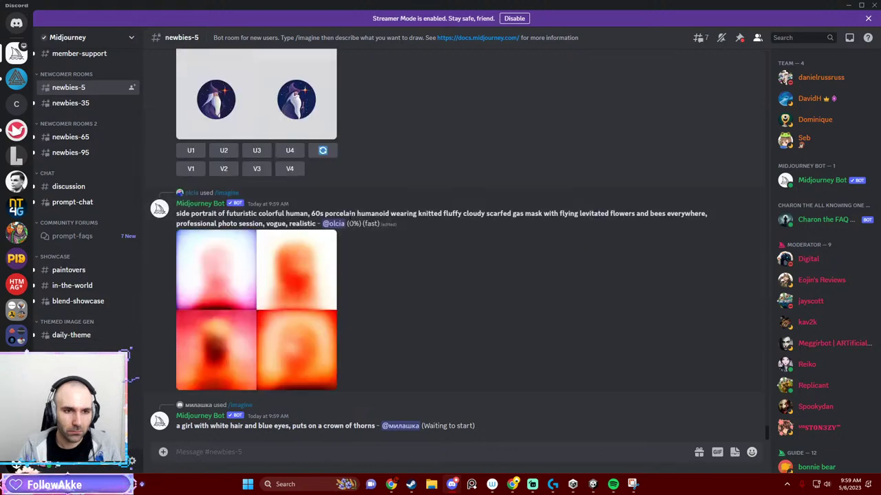
pyautogui.click(191, 195)
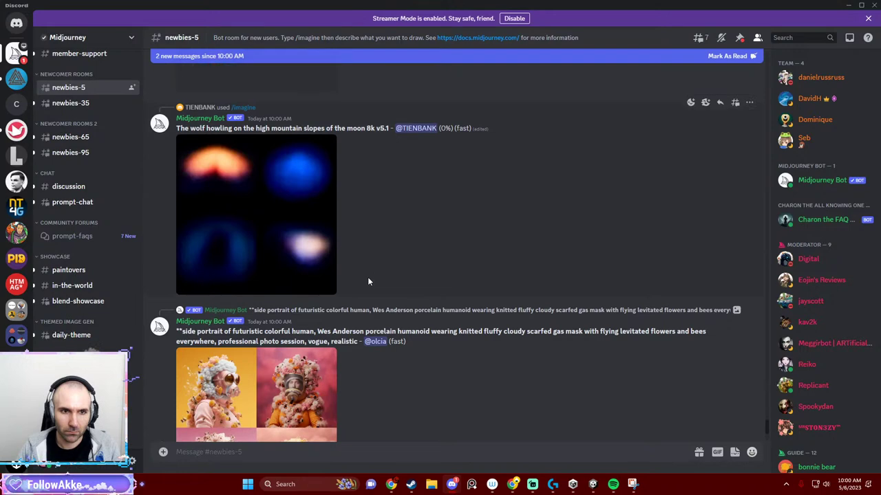
pyautogui.scroll(-1, 368, 282)
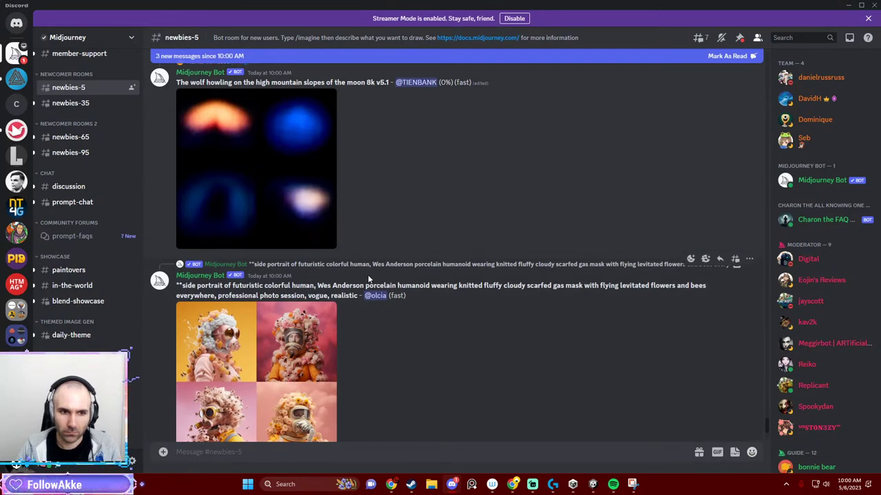
pyautogui.click(311, 344)
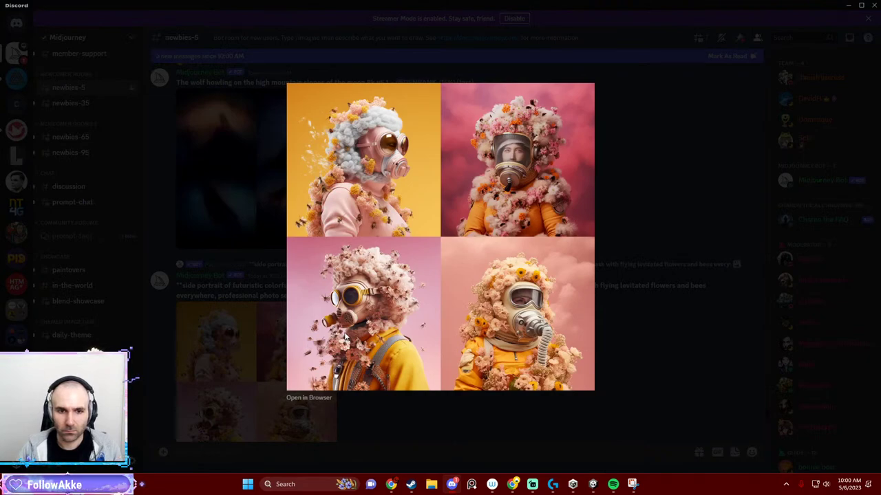
# Close the enlarged grid, then scroll to the new four-spaceship grid and enlarge it briefly.
pyautogui.press('Escape')
pyautogui.scroll(-3, 374, 338)
pyautogui.scroll(-3, 375, 338)
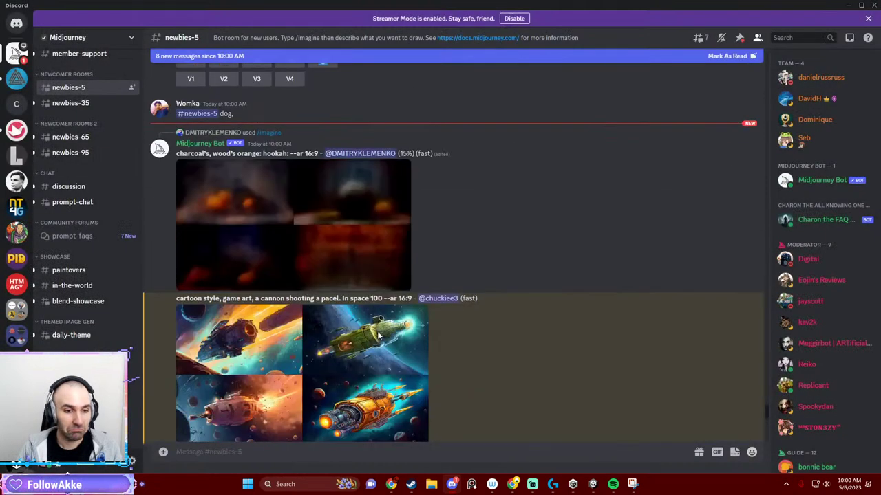
pyautogui.scroll(-2, 365, 330)
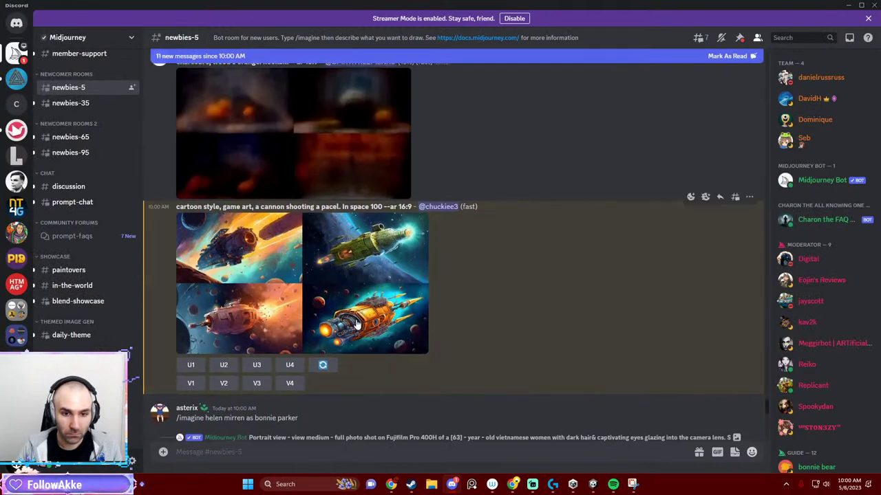
pyautogui.click(352, 310)
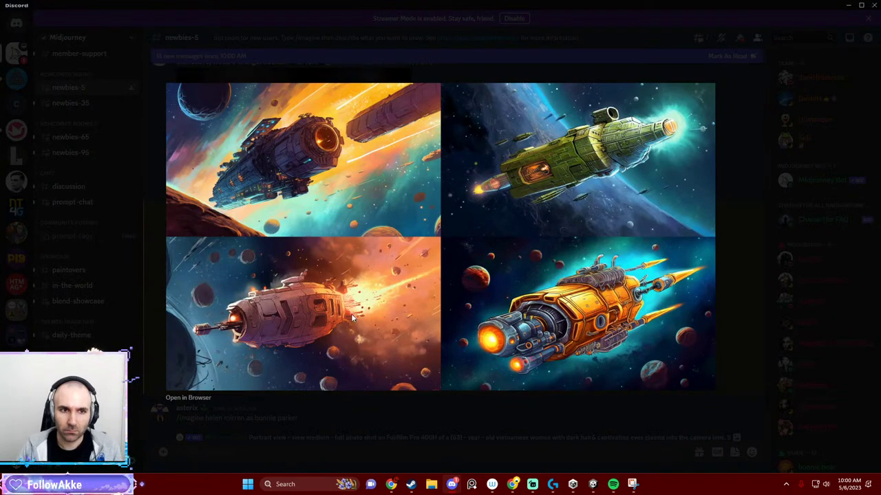
pyautogui.press('Escape')
# Clear a stray paste from the message box and select the 'In space' pacel-cannon prompt text.
pyautogui.scroll(-6, 335, 383)
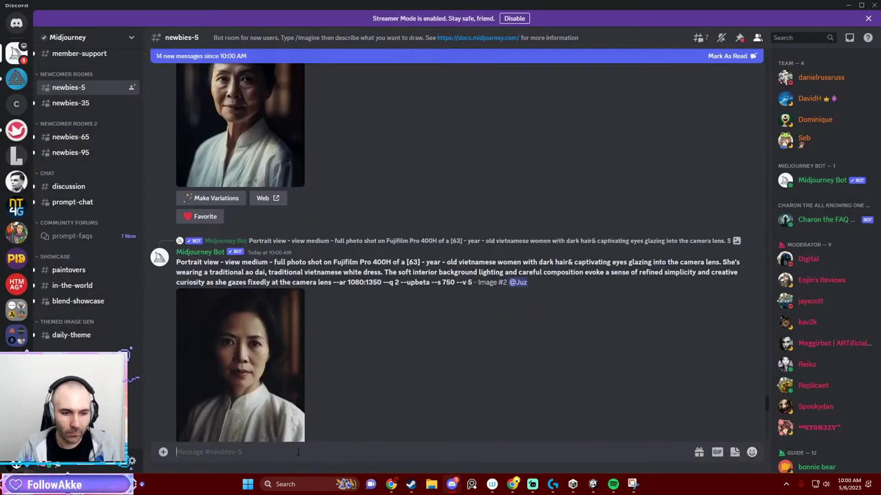
pyautogui.hotkey('ctrl', 'v')
pyautogui.hotkey('ctrl', 'a')
pyautogui.press('BackSpace')
pyautogui.scroll(3, 328, 407)
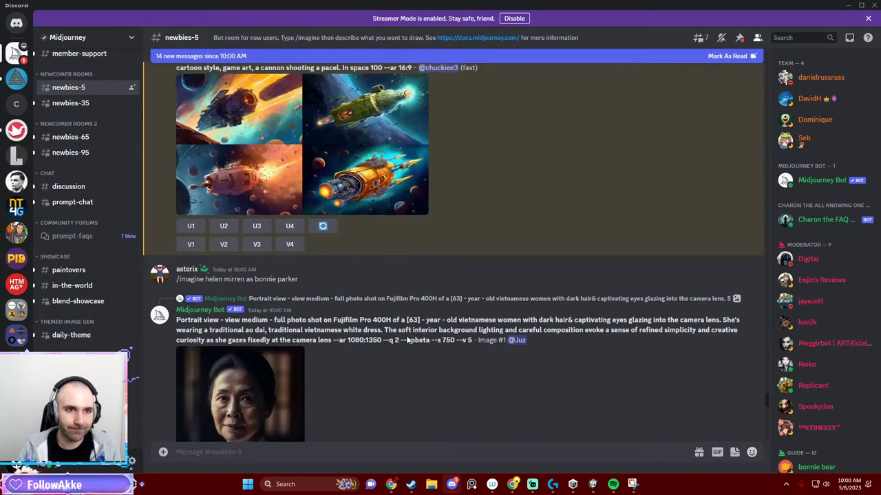
pyautogui.scroll(-3, 364, 346)
pyautogui.scroll(5, 385, 320)
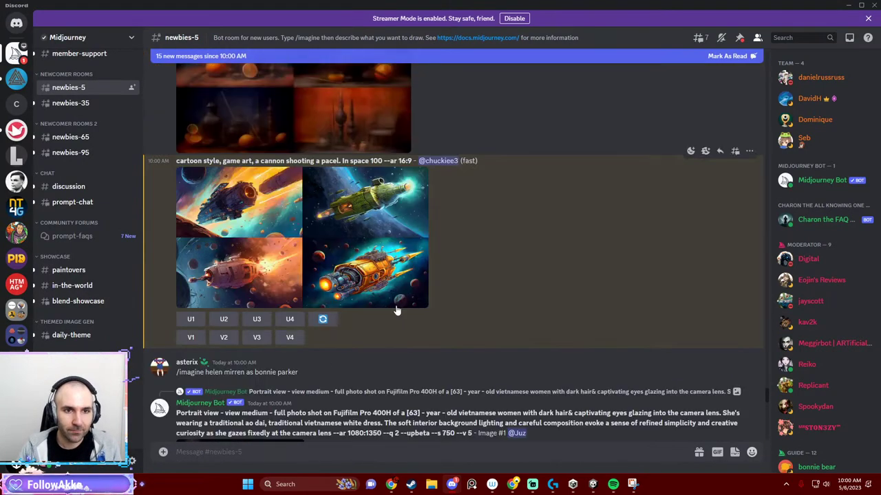
pyautogui.moveTo(412, 161); pyautogui.dragTo(178, 161)
pyautogui.hotkey('ctrl', 'c')
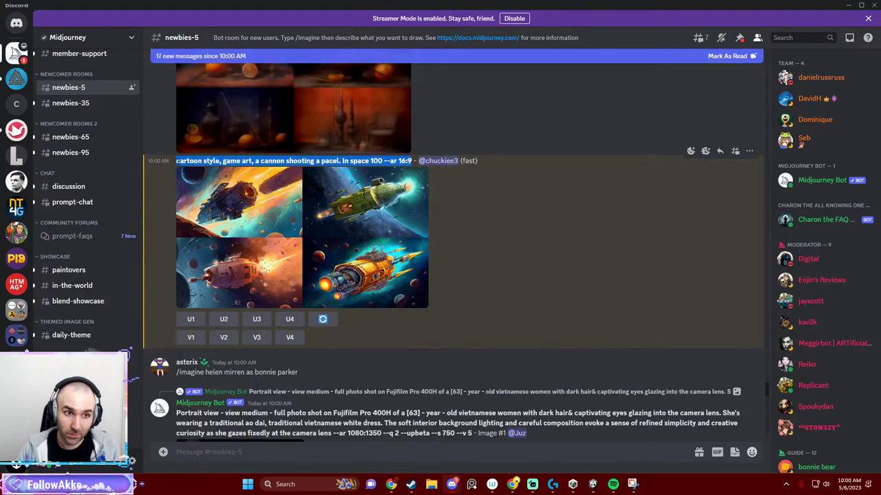
# Start an /imagine prompt from the pasted space-cannon text, inserting 'attached to a planet' after 'cannon'.
pyautogui.click(231, 455)
pyautogui.write('/')
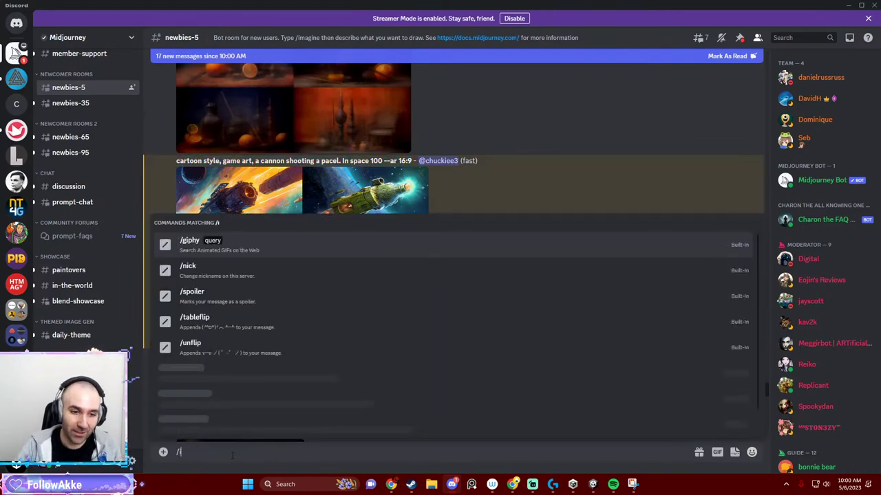
pyautogui.write('imag')
pyautogui.press('Tab')
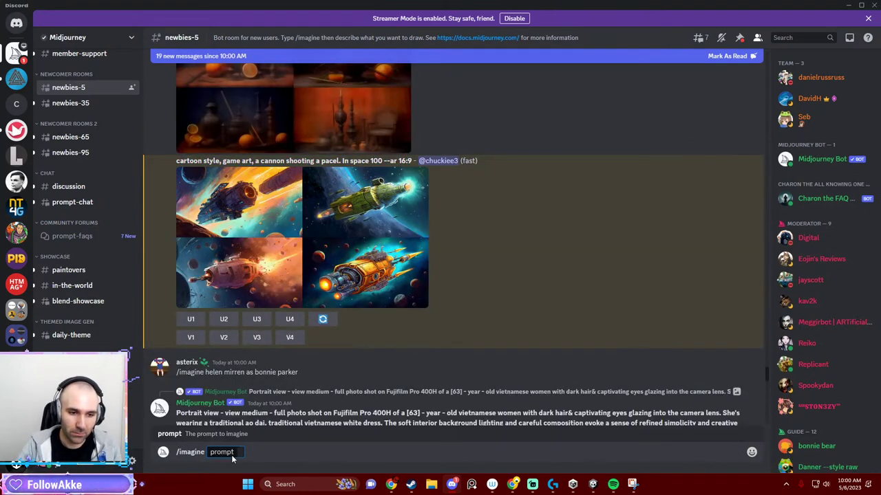
pyautogui.hotkey('ctrl', 'v')
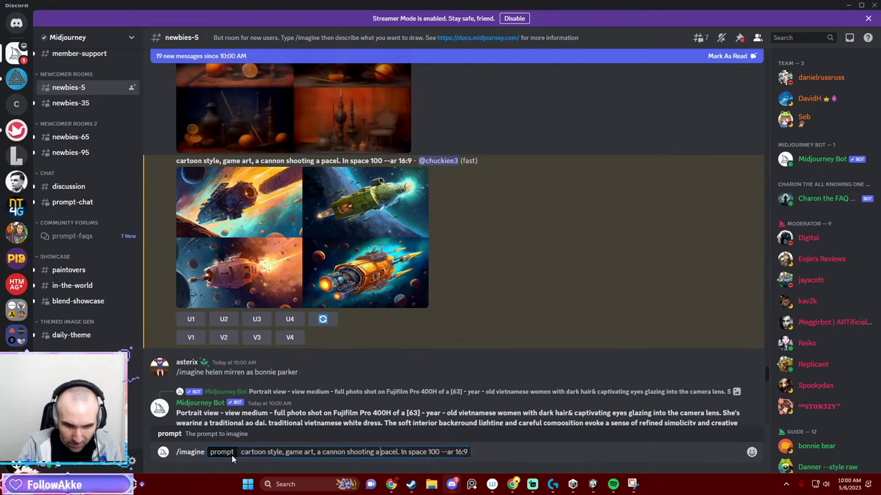
pyautogui.hotkey('ctrl', 'Left')
pyautogui.hotkey('ctrl', 'Left')
pyautogui.press('Left')
pyautogui.write('a')
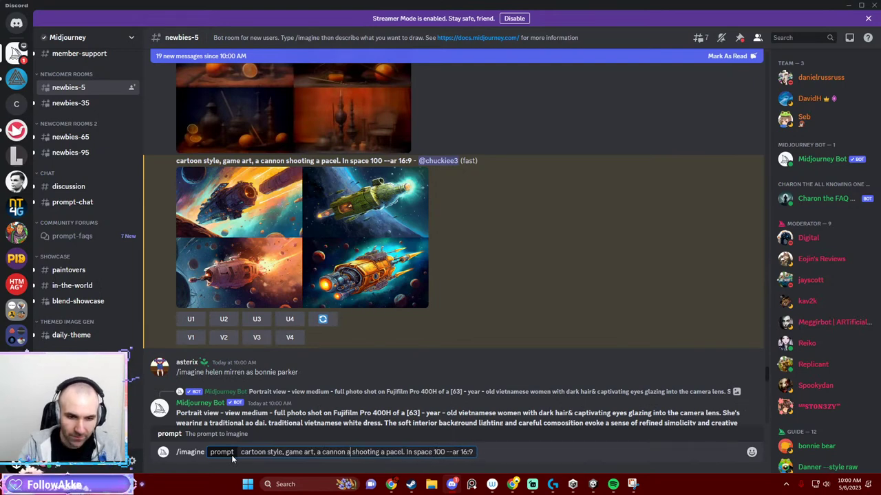
pyautogui.write('ttached to')
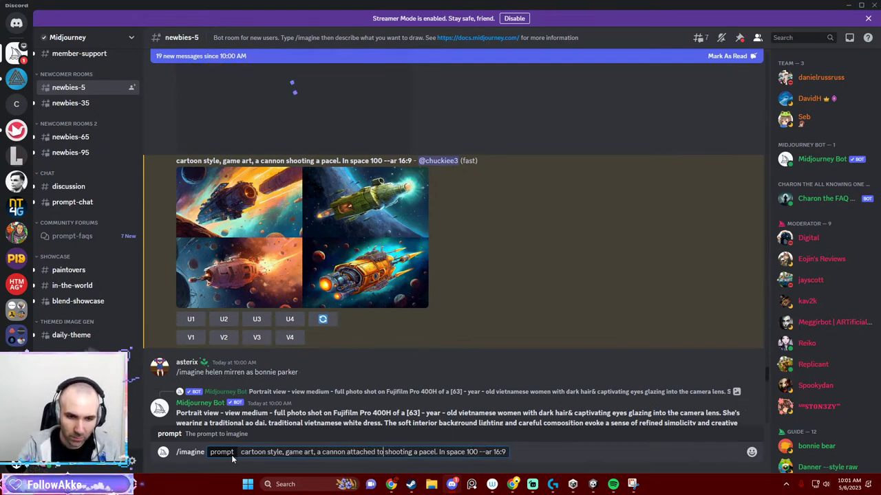
pyautogui.write(' a planet')
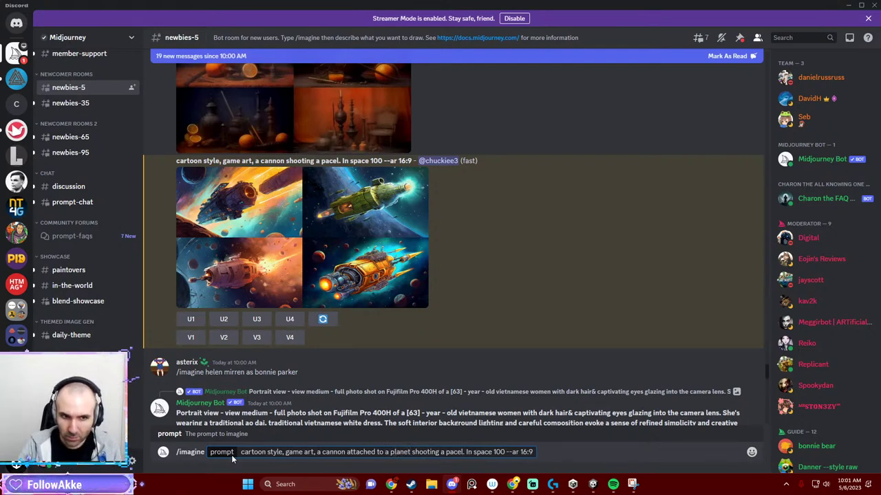
# Add a period after 'space', delete the stray '100', fix 'parcel', and submit.
pyautogui.hotkey('ctrl', 'Right')
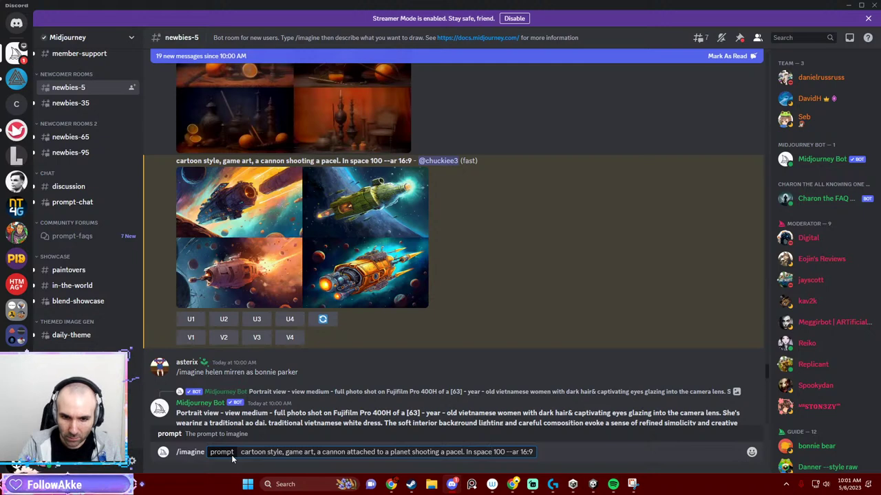
pyautogui.write('.')
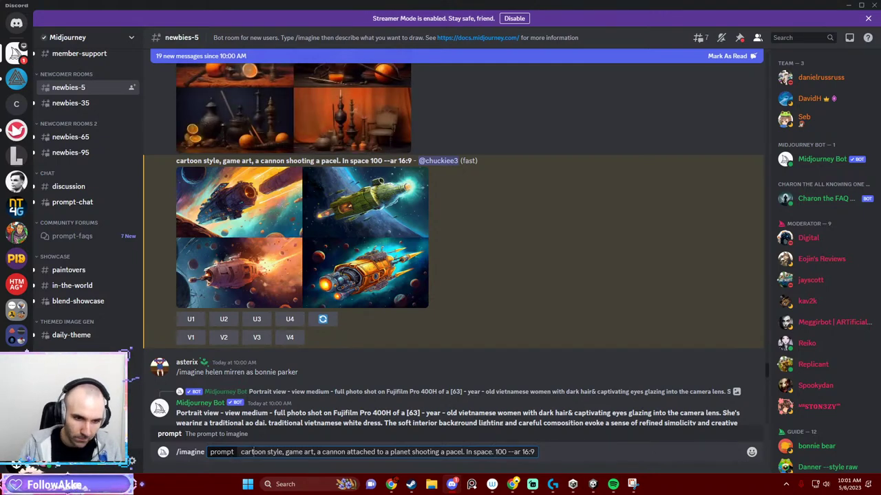
pyautogui.doubleClick(253, 452)
pyautogui.doubleClick(294, 452)
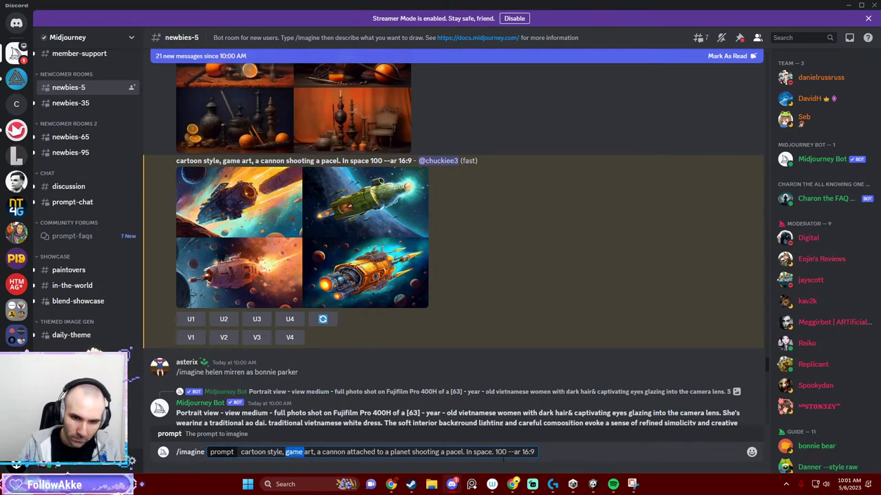
pyautogui.click(495, 452)
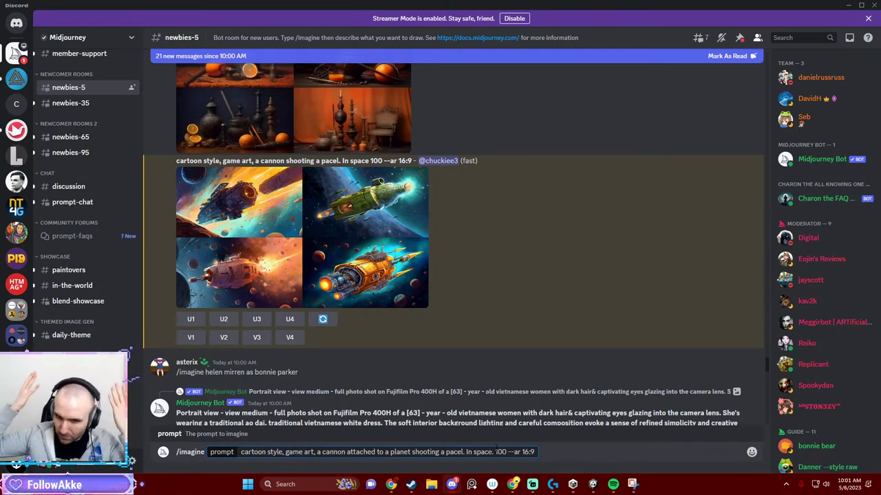
pyautogui.doubleClick(496, 452)
pyautogui.press('BackSpace')
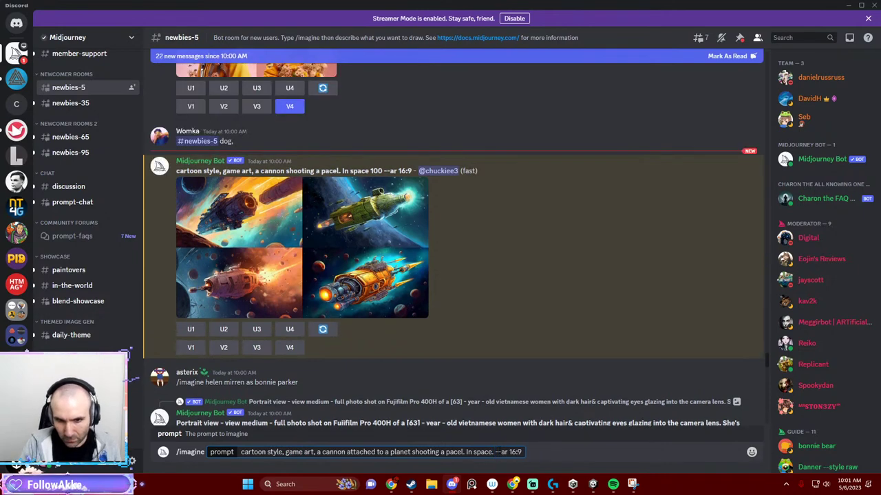
pyautogui.press('BackSpace')
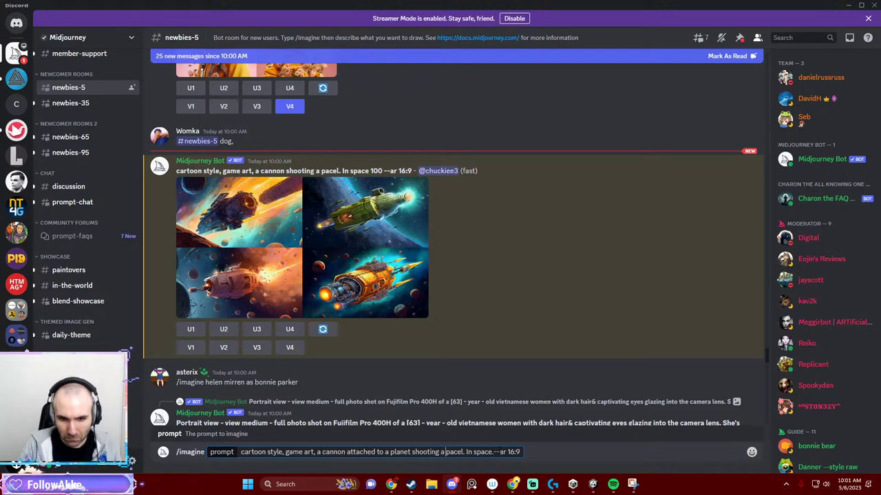
pyautogui.write('r')
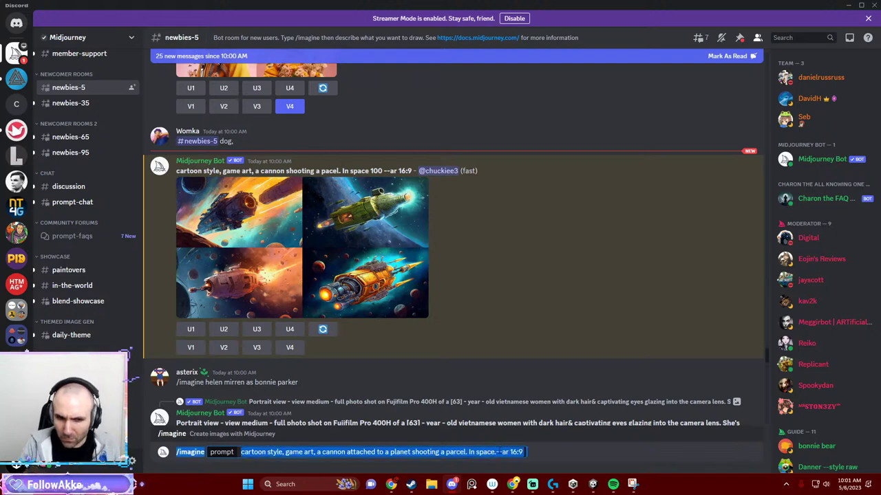
pyautogui.press('Return')
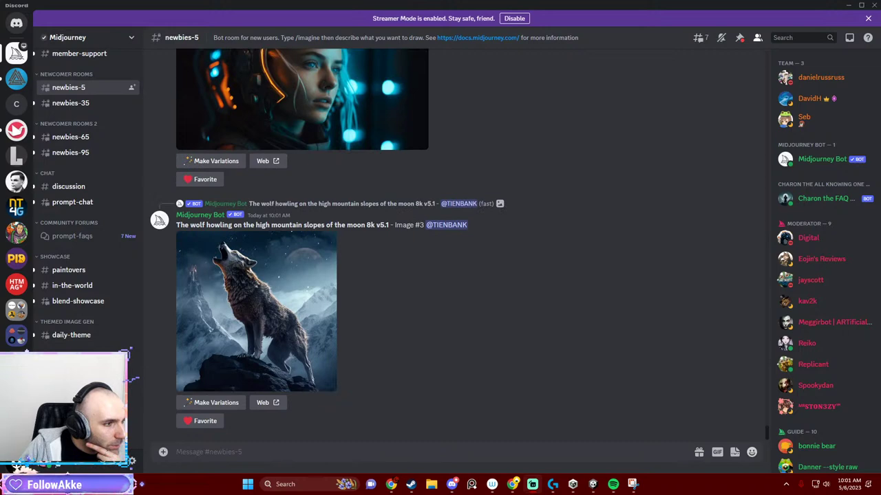
# Scroll up through the channel history to review earlier cannon results.
pyautogui.moveTo(132, 382)
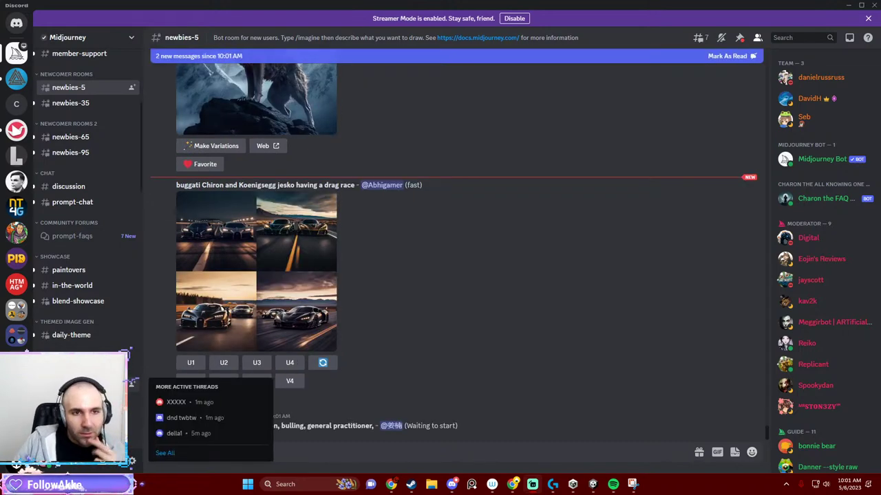
pyautogui.scroll(3, 318, 328)
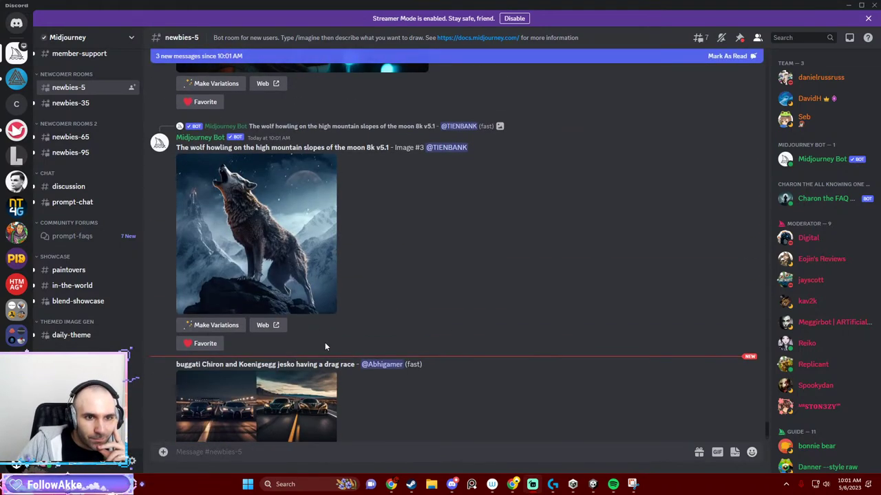
pyautogui.scroll(3, 326, 342)
pyautogui.scroll(2, 339, 326)
pyautogui.scroll(2, 339, 332)
pyautogui.scroll(2, 350, 337)
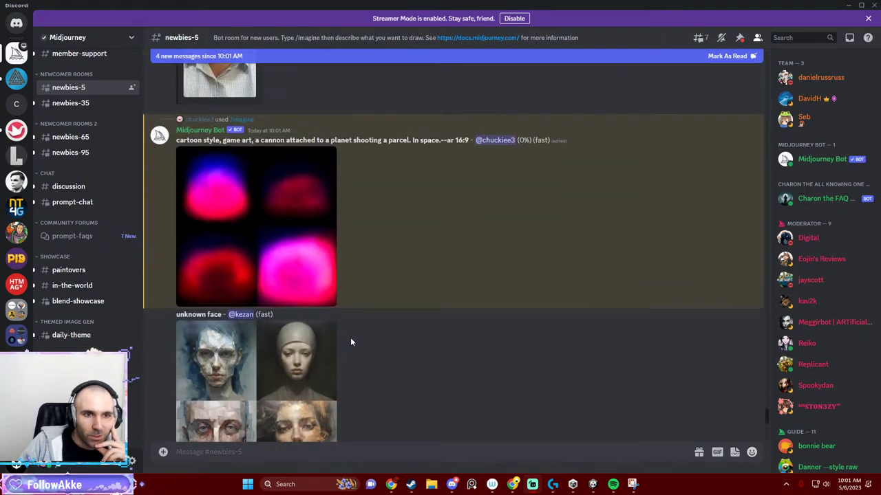
pyautogui.scroll(2, 351, 343)
pyautogui.scroll(5, 346, 333)
pyautogui.scroll(2, 310, 248)
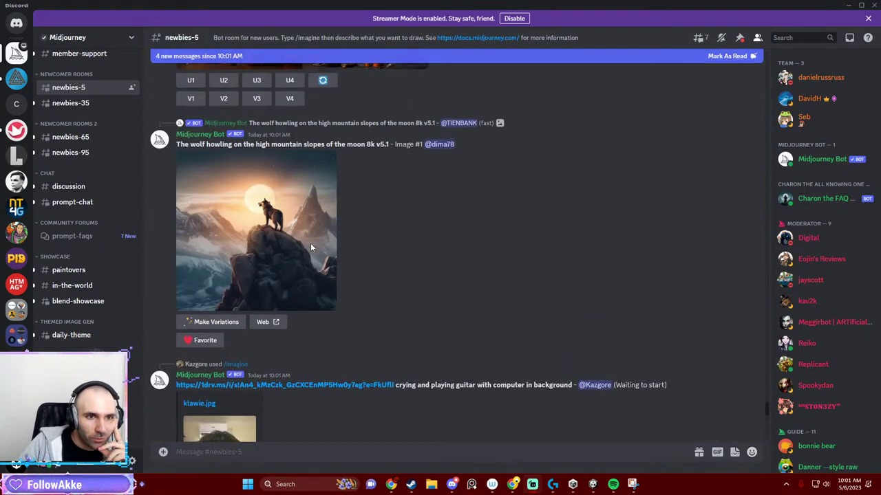
pyautogui.scroll(4, 343, 280)
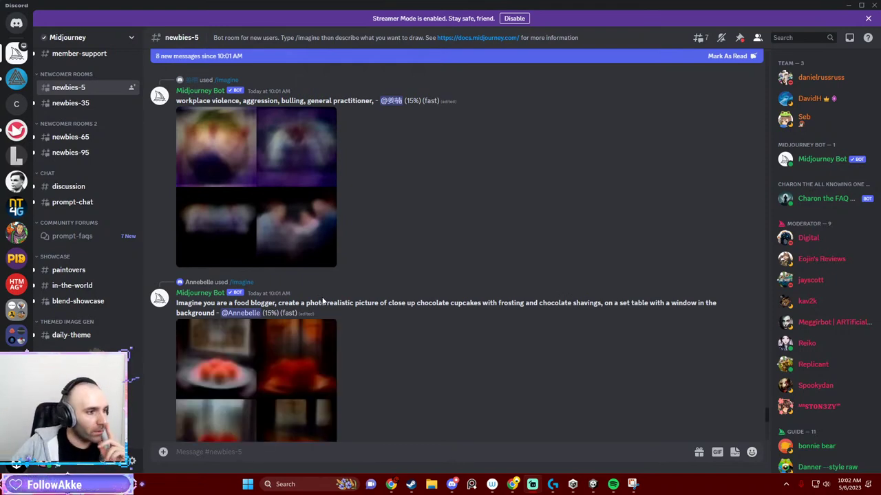
# Enlarge the finished grid of four cartoon cannons on orange planet surfaces, then close it.
pyautogui.scroll(-5, 447, 275)
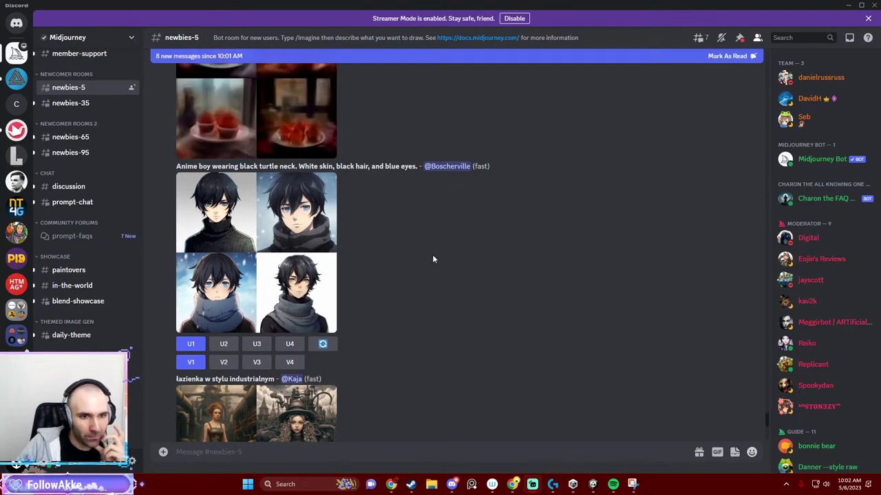
pyautogui.scroll(-4, 428, 268)
pyautogui.scroll(-3, 423, 268)
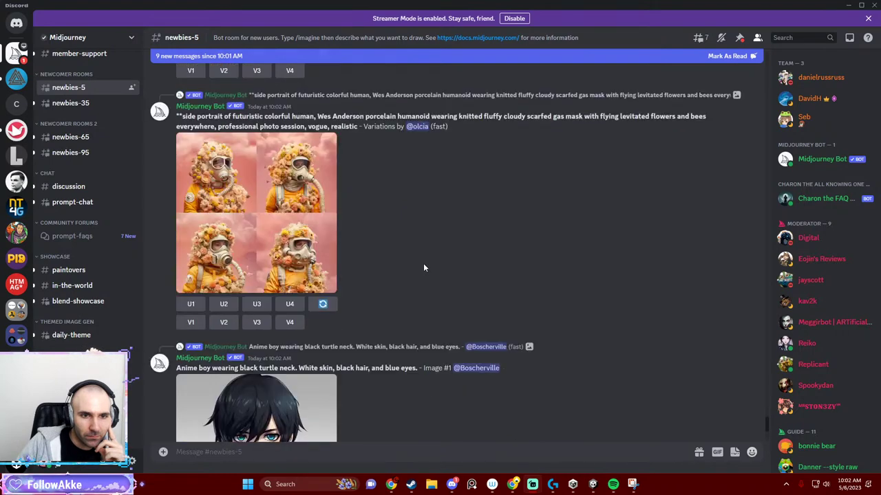
pyautogui.scroll(-3, 423, 268)
pyautogui.scroll(-3, 424, 265)
pyautogui.scroll(-2, 426, 263)
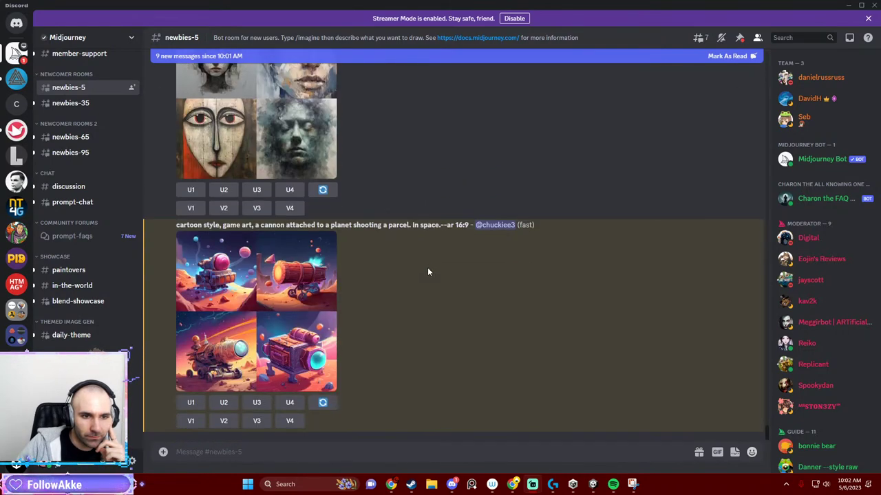
pyautogui.click(294, 294)
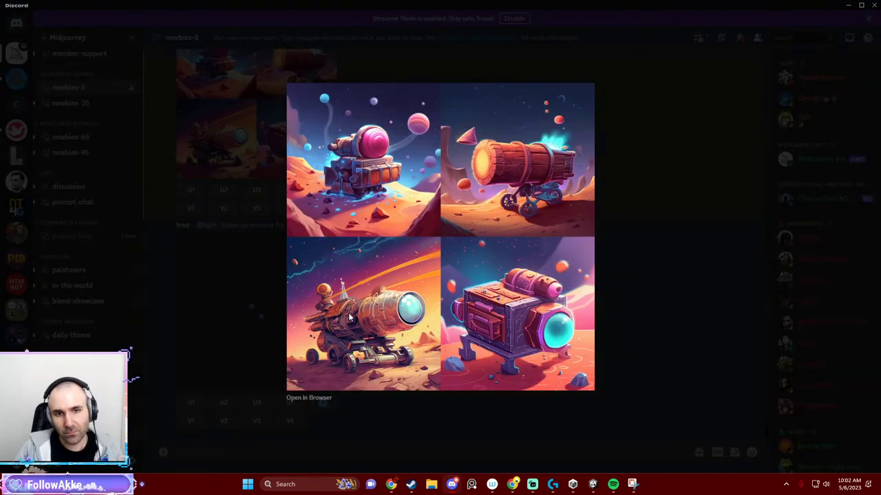
pyautogui.press('Escape')
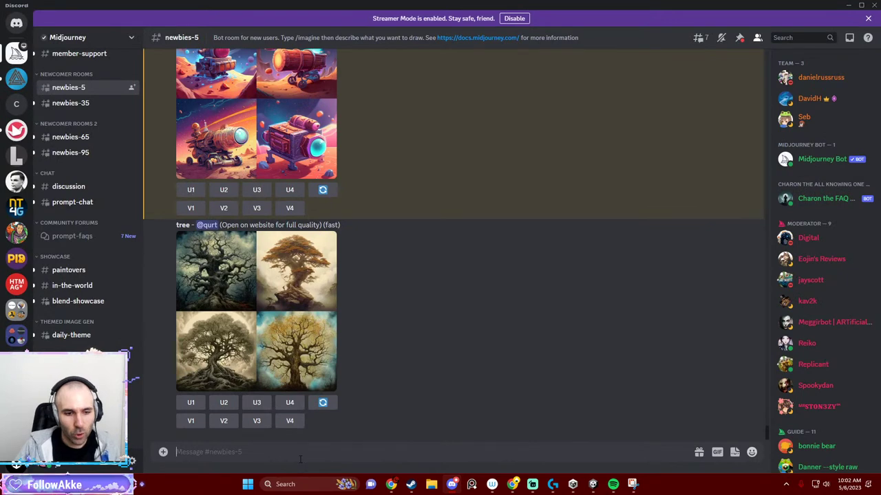
# Resubmit the cannon prompt with 'huge' before 'cannon' and 'wide shot' added.
pyautogui.write('/imagine prompt:cartoon style, game art, a cannon attached to a planet shooting a parcel. In space.--ar 16:9')
pyautogui.press('Tab')
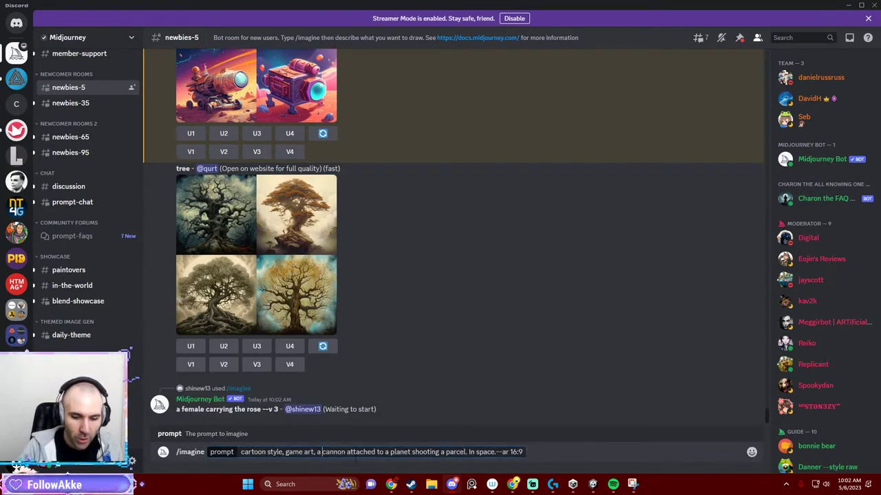
pyautogui.write('huge')
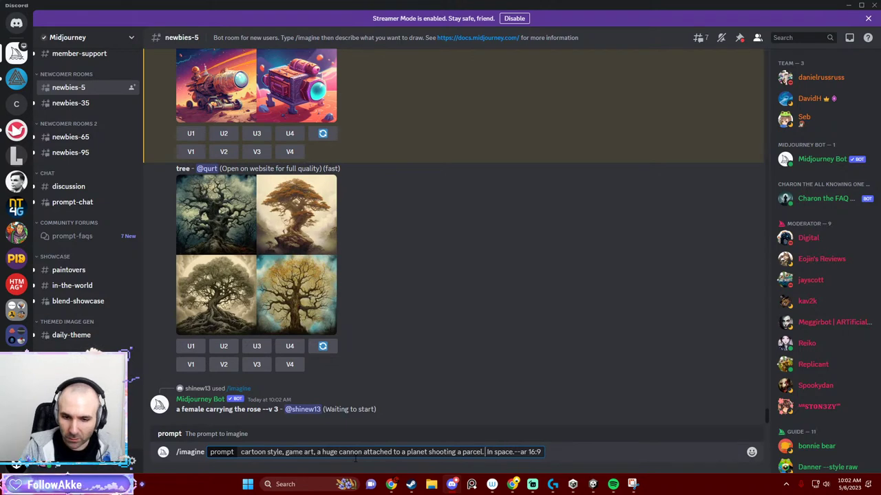
pyautogui.write('wide sho')
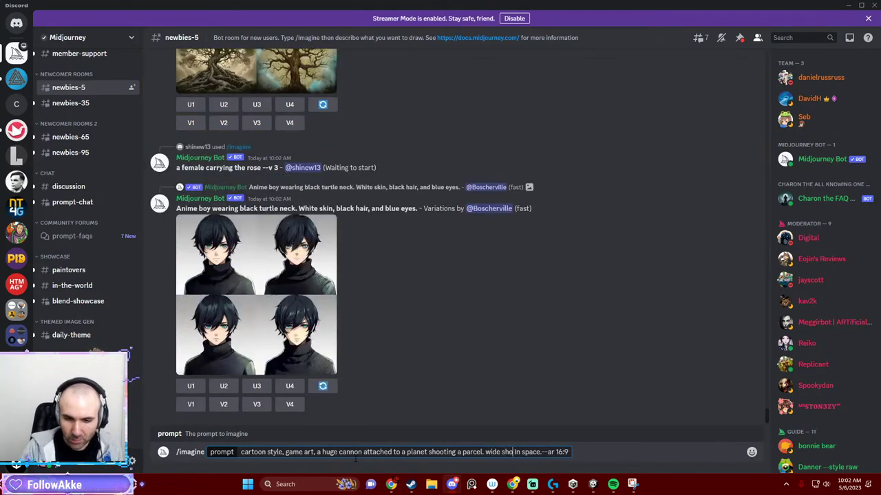
pyautogui.write('t.')
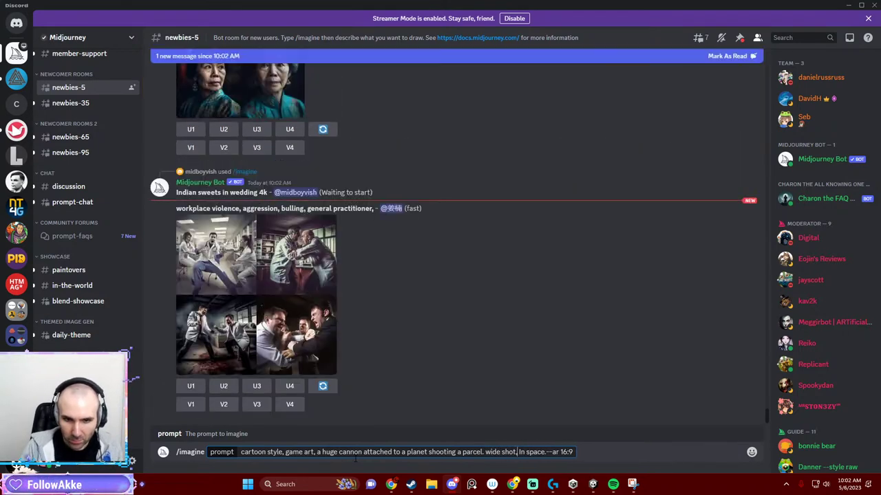
pyautogui.press('Return')
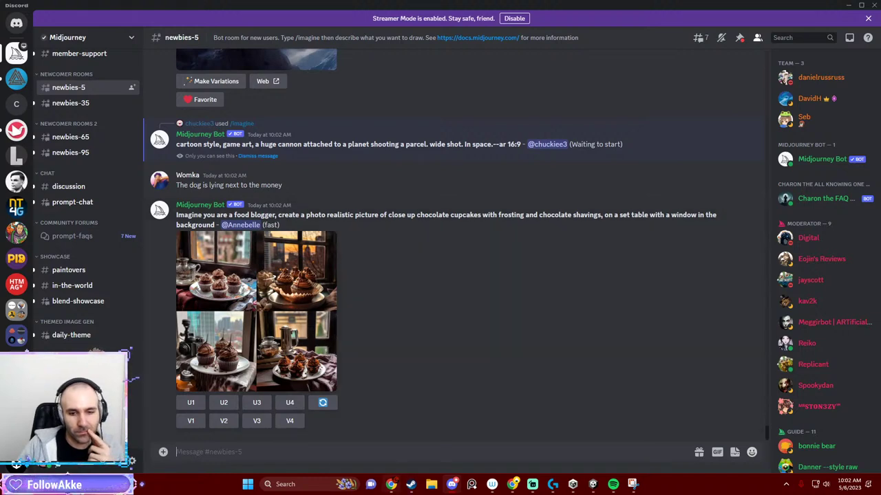
# Close the Google Translate tab in Chrome and scroll into the Midjourney tips article.
pyautogui.moveTo(396, 489)
pyautogui.click(391, 444)
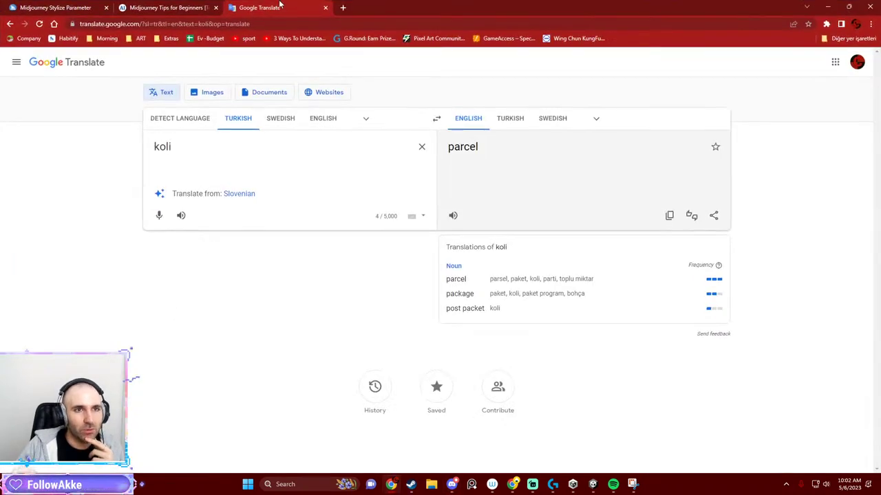
pyautogui.click(325, 7)
pyautogui.scroll(-5, 315, 178)
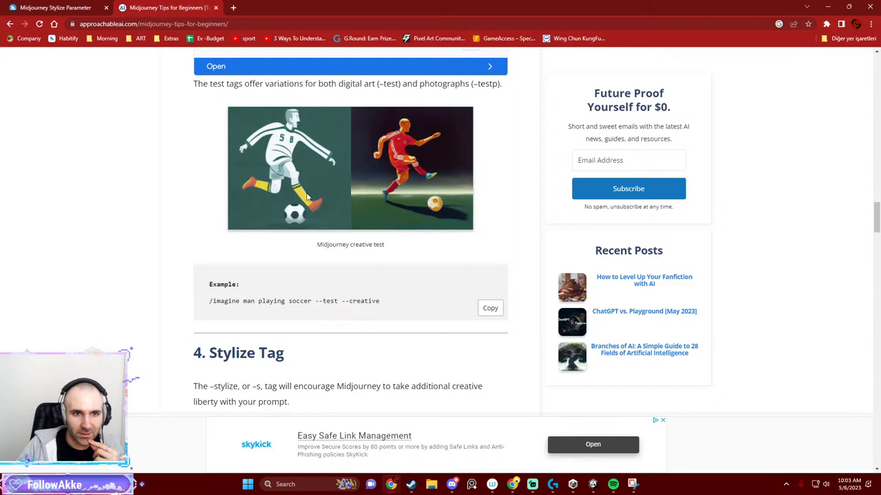
pyautogui.scroll(-3, 308, 207)
pyautogui.scroll(-3, 309, 237)
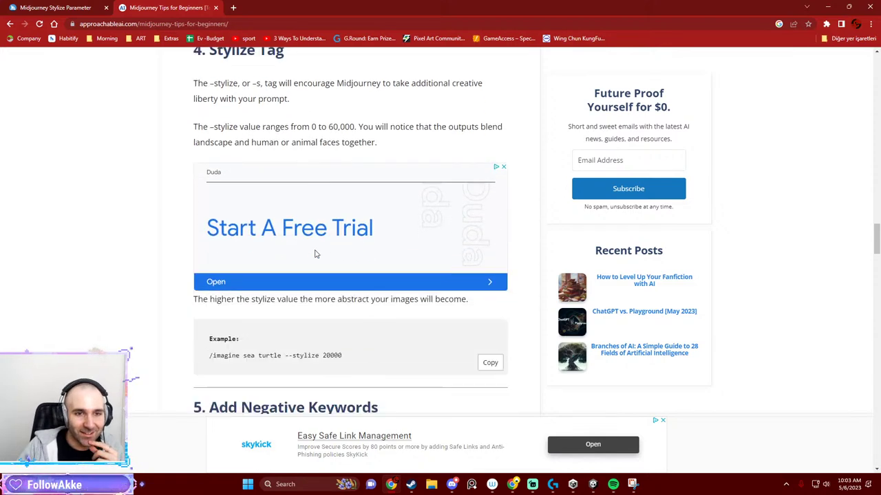
pyautogui.scroll(-2, 318, 249)
pyautogui.scroll(-2, 311, 264)
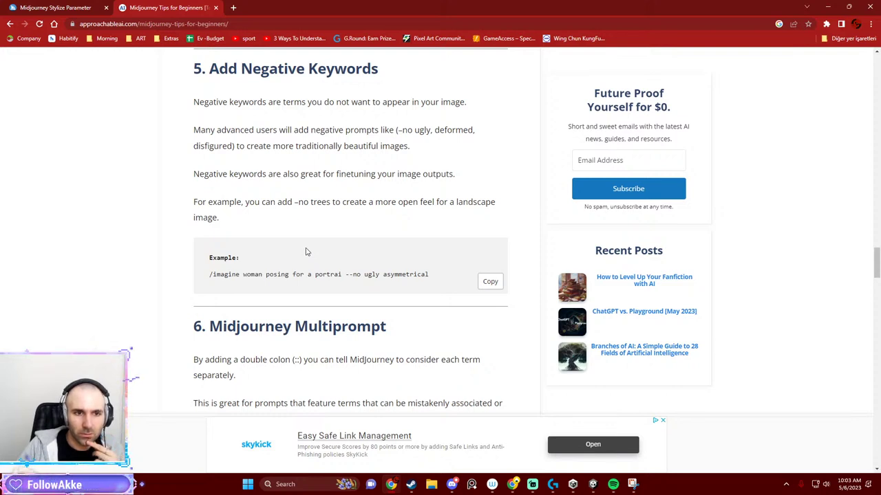
# Read through the multiprompt and weighting sections, then minimize Chrome to return to Discord.
pyautogui.scroll(-2, 307, 252)
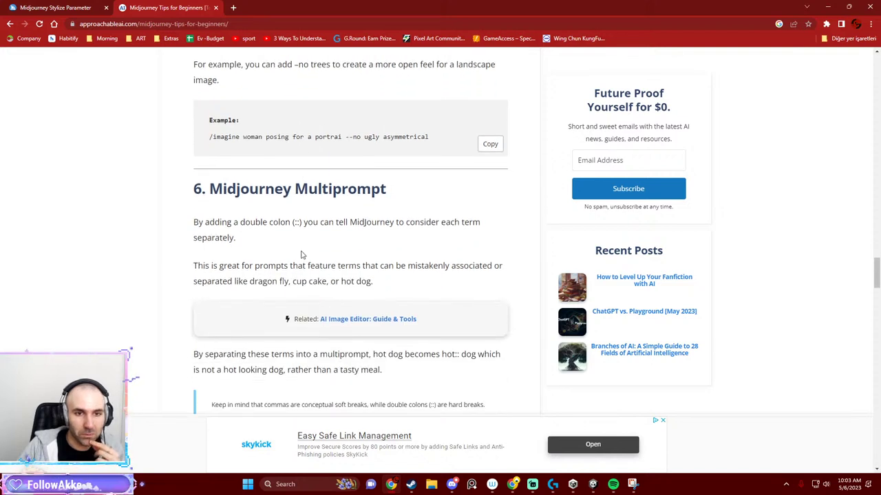
pyautogui.scroll(-1, 301, 254)
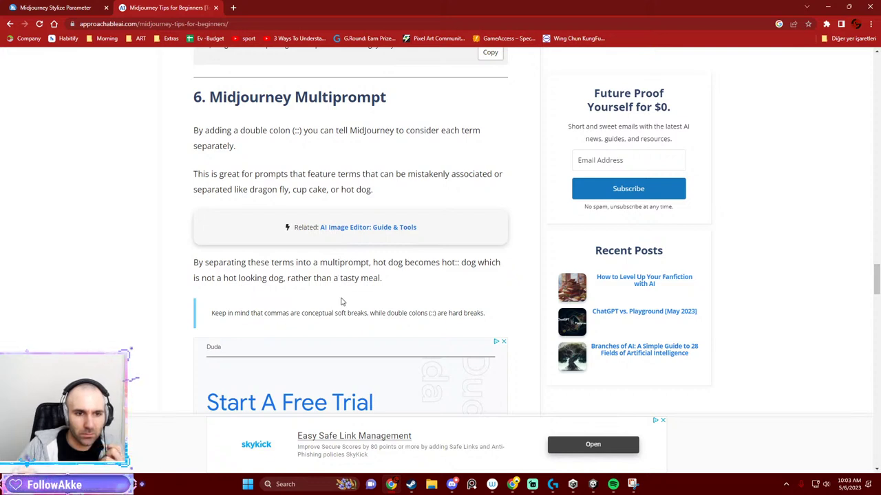
pyautogui.scroll(-1, 333, 296)
pyautogui.scroll(-1, 328, 294)
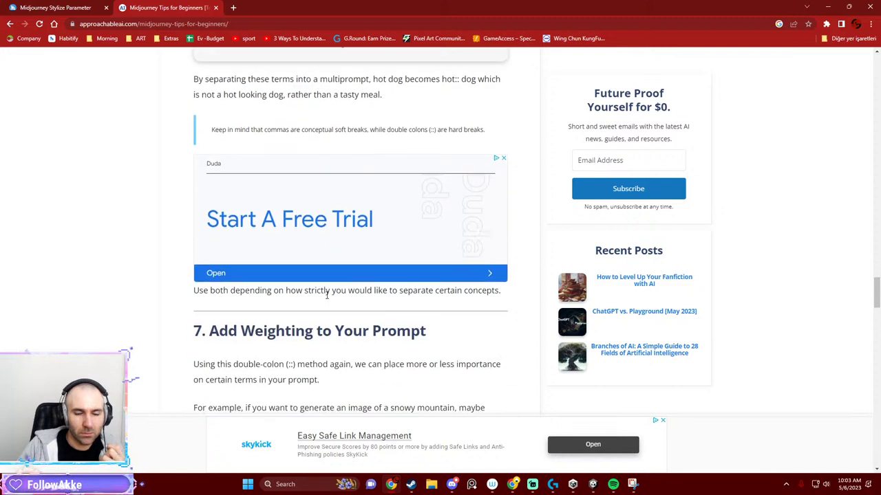
pyautogui.scroll(1, 328, 293)
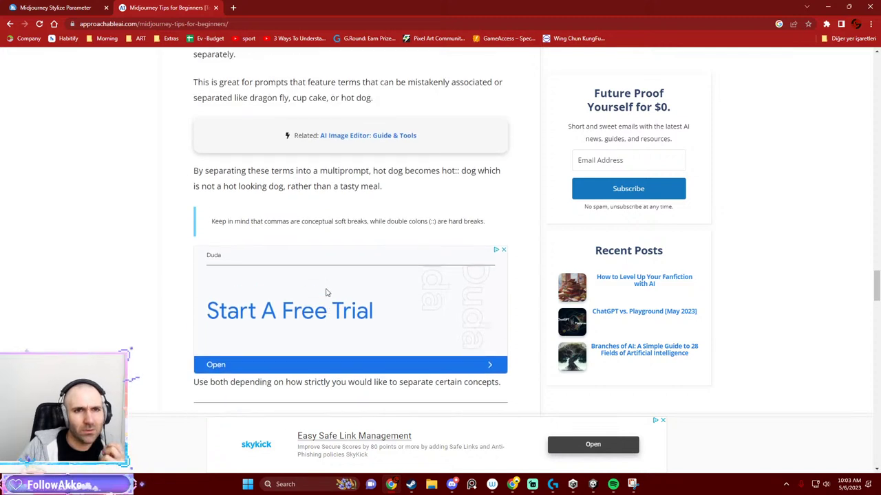
pyautogui.scroll(-4, 327, 293)
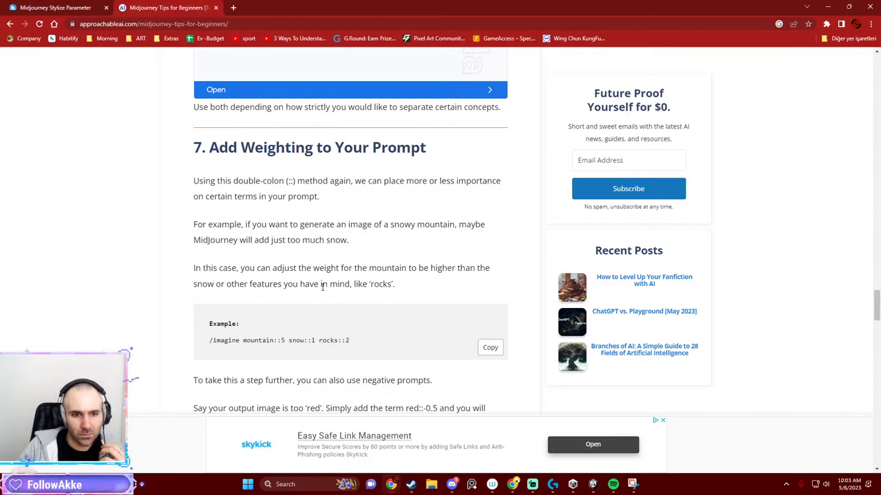
pyautogui.scroll(-2, 321, 285)
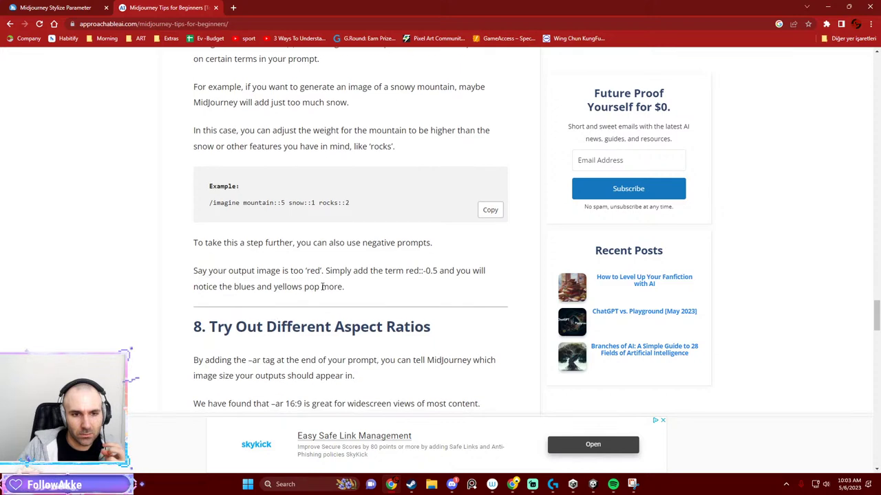
pyautogui.click(806, 7)
pyautogui.scroll(3, 377, 281)
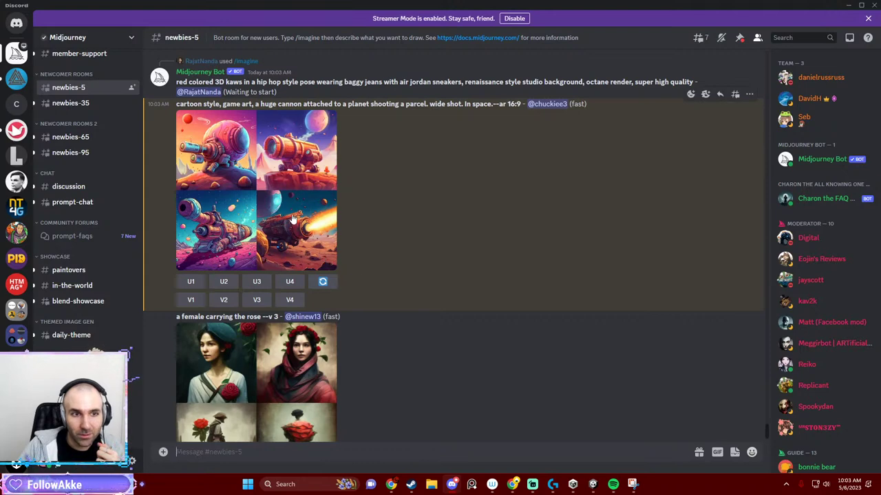
pyautogui.click(287, 168)
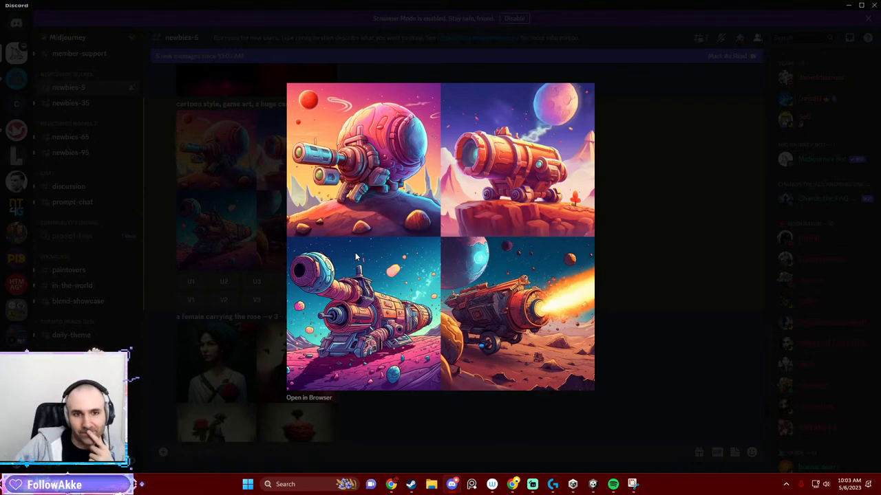
pyautogui.click(344, 435)
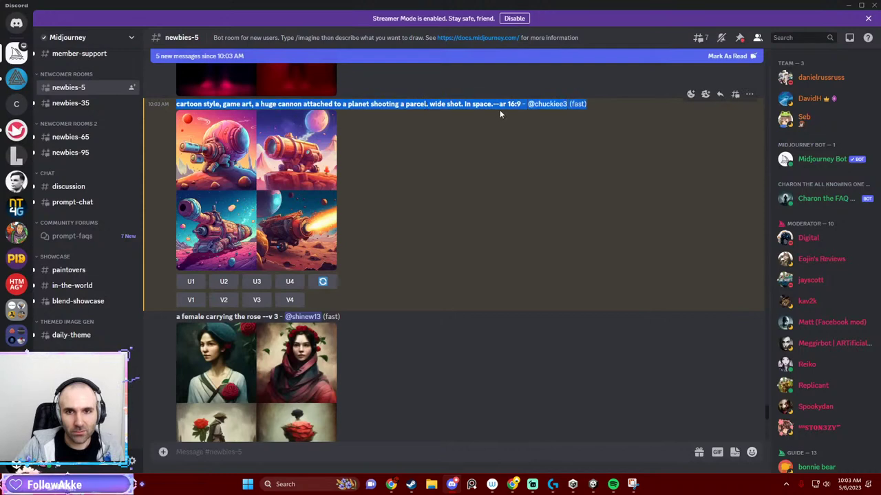
pyautogui.moveTo(523, 103); pyautogui.dragTo(174, 103)
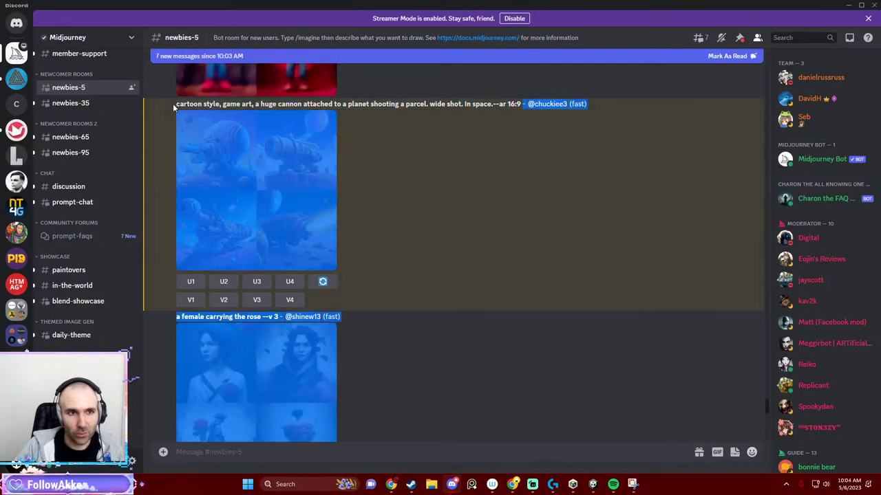
pyautogui.click(184, 103)
pyautogui.tripleClick(184, 103)
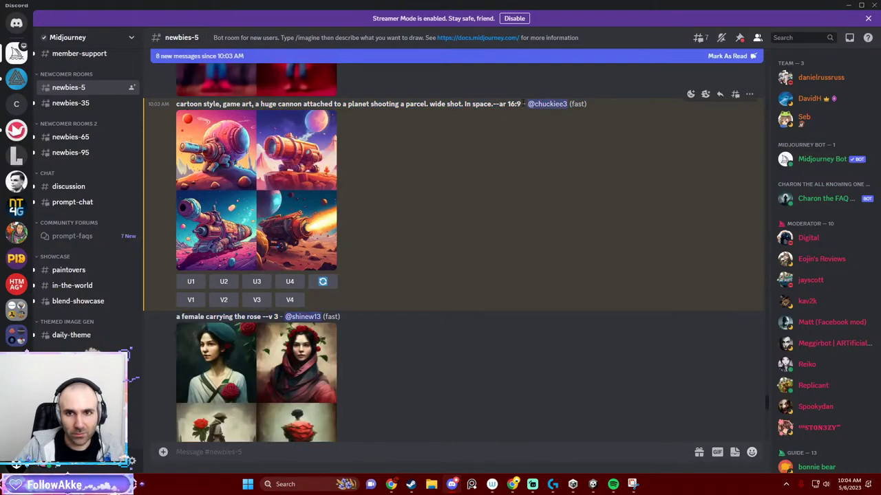
pyautogui.moveTo(586, 104); pyautogui.dragTo(172, 104)
pyautogui.hotkey('ctrl', 'c')
# Start an /imagine prompt from the previous cannon text, adding 'medieval styled. Cannon is'.
pyautogui.click(257, 452)
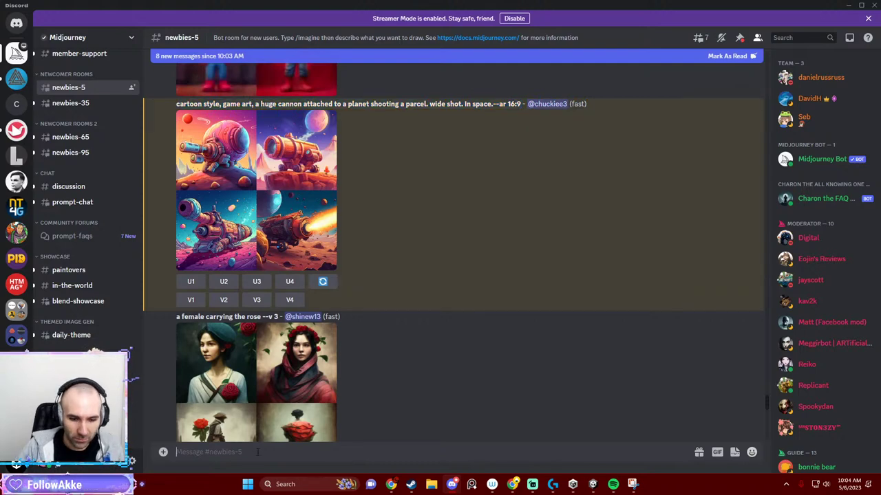
pyautogui.write('/imag')
pyautogui.press('Return')
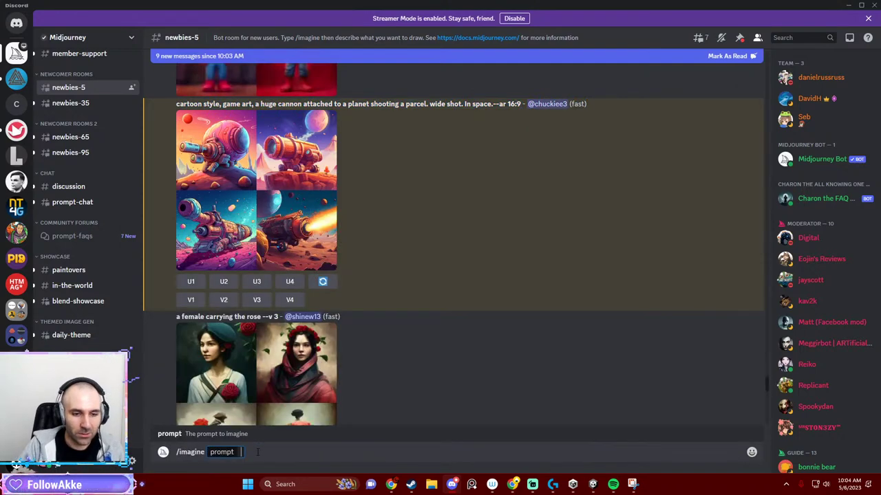
pyautogui.hotkey('ctrl', 'v')
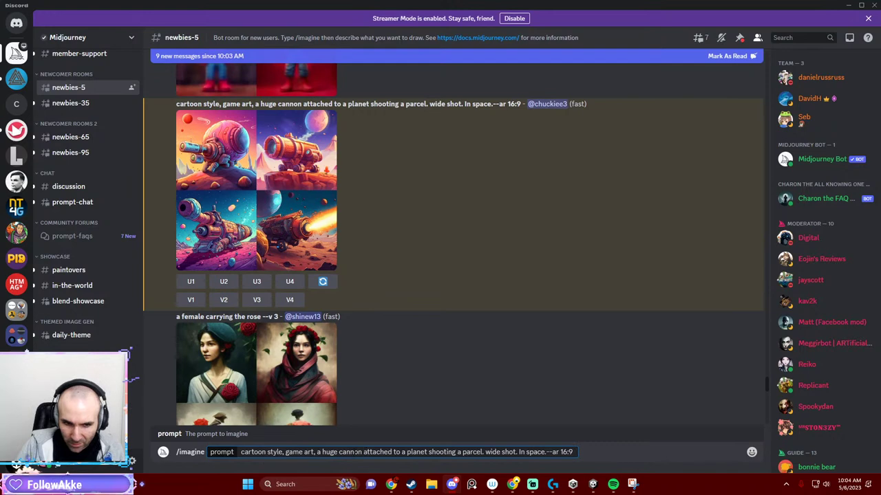
pyautogui.click(339, 452)
pyautogui.write('me')
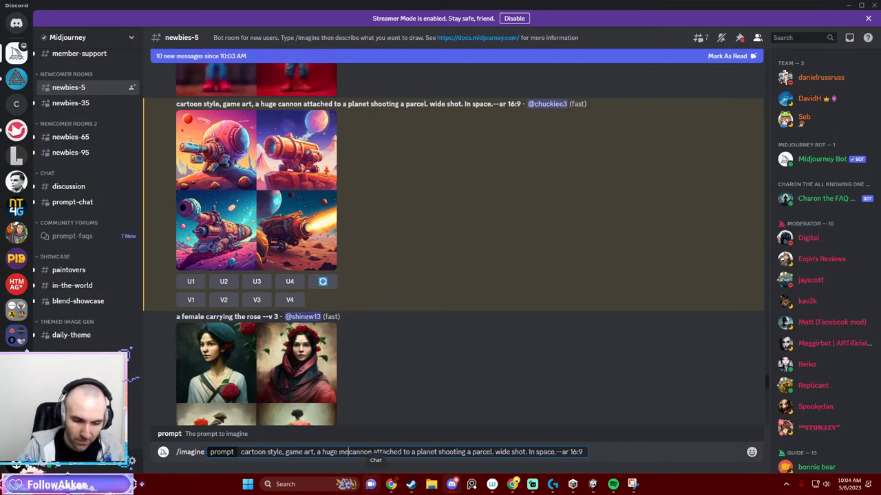
pyautogui.write('dia')
pyautogui.press('BackSpace')
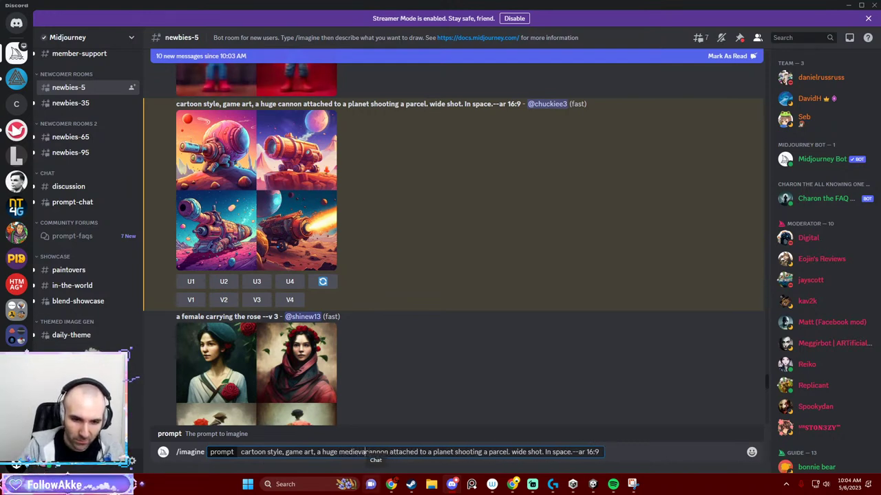
pyautogui.write('eval sh')
pyautogui.write('led')
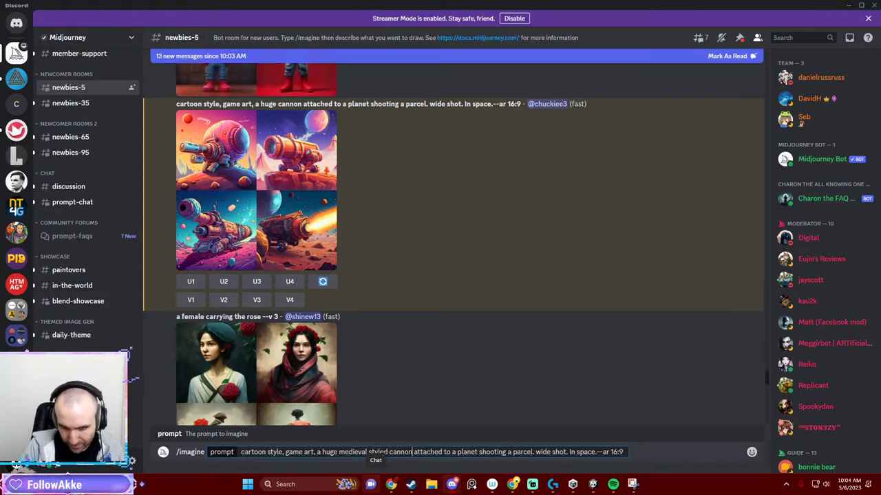
pyautogui.write('. C')
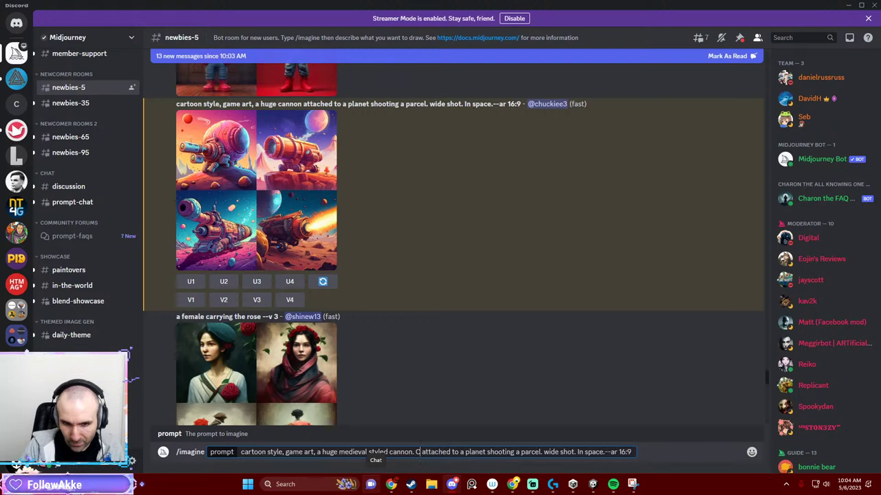
pyautogui.write('annon is')
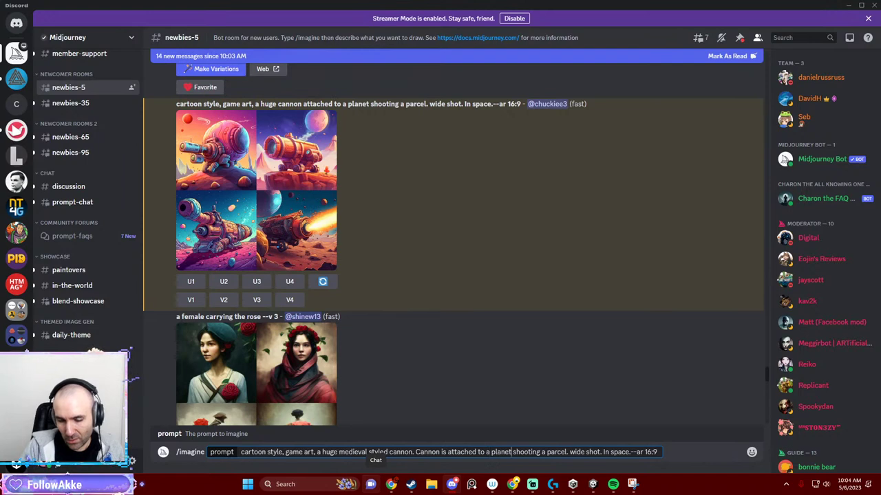
pyautogui.write('.')
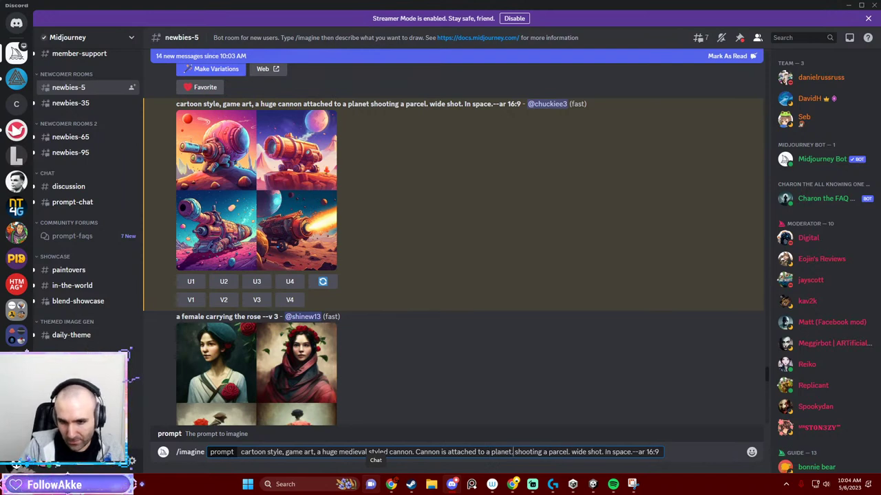
# Replace 'shooting a parcel' and 'wide shot' with 'zoomed out, another planet is visible' and submit.
pyautogui.press('BackSpace')
pyautogui.press('BackSpace')
pyautogui.press('BackSpace')
pyautogui.press('BackSpace')
pyautogui.press('BackSpace')
pyautogui.press('BackSpace')
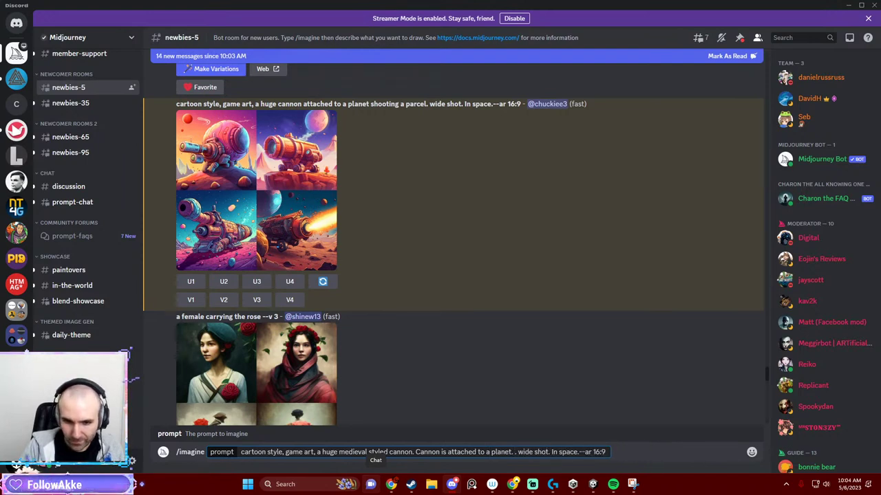
pyautogui.press('BackSpace')
pyautogui.press('BackSpace')
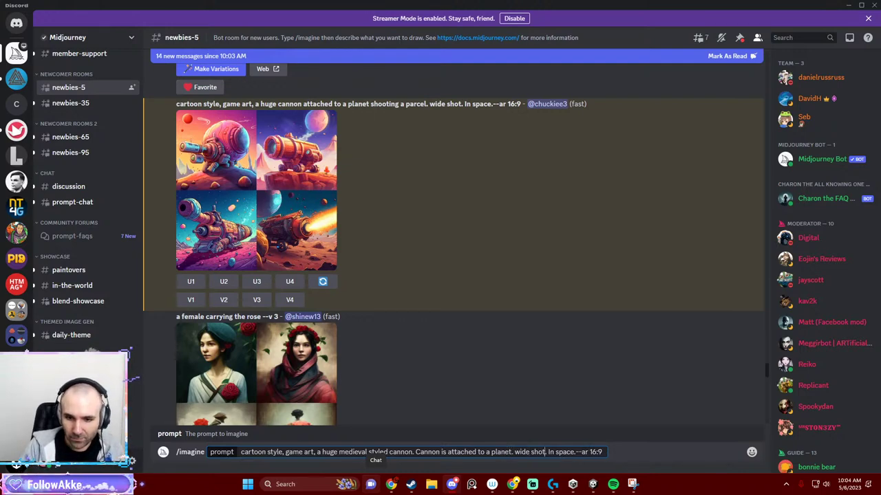
pyautogui.press('BackSpace')
pyautogui.press('BackSpace')
pyautogui.press('BackSpace')
pyautogui.press('BackSpace')
pyautogui.press('BackSpace')
pyautogui.press('BackSpace')
pyautogui.write('zoomed')
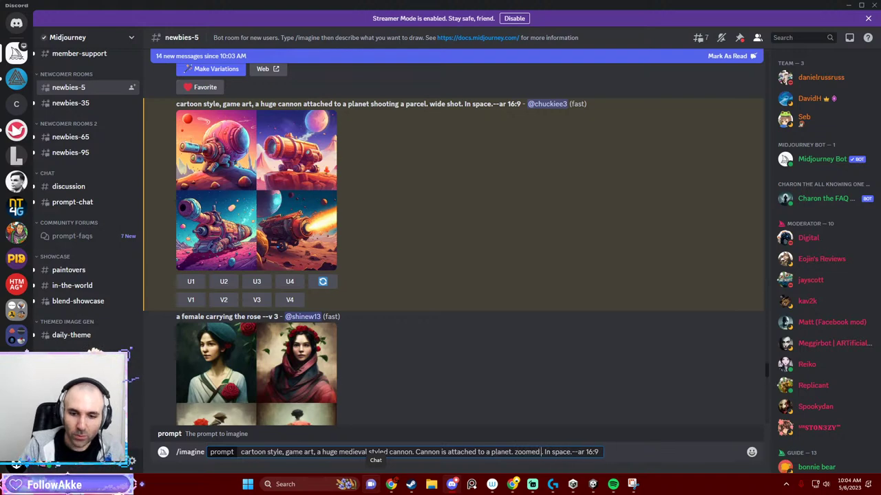
pyautogui.write(' out, a')
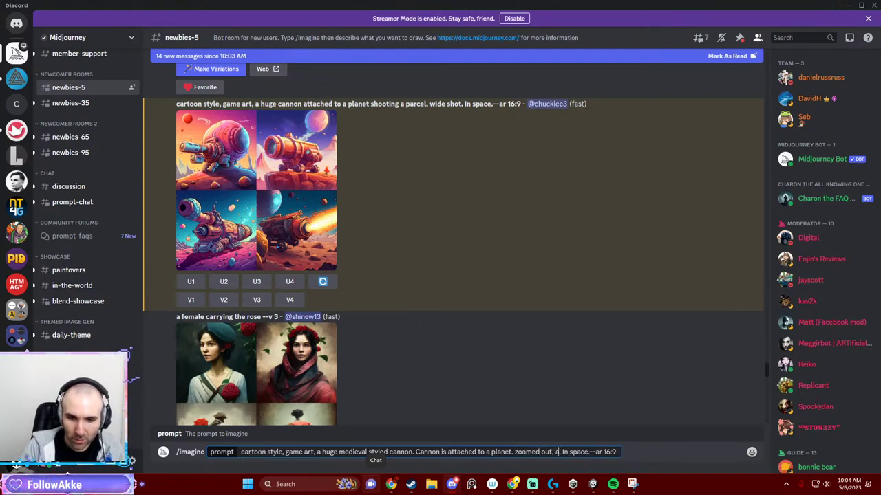
pyautogui.write('nother planet i')
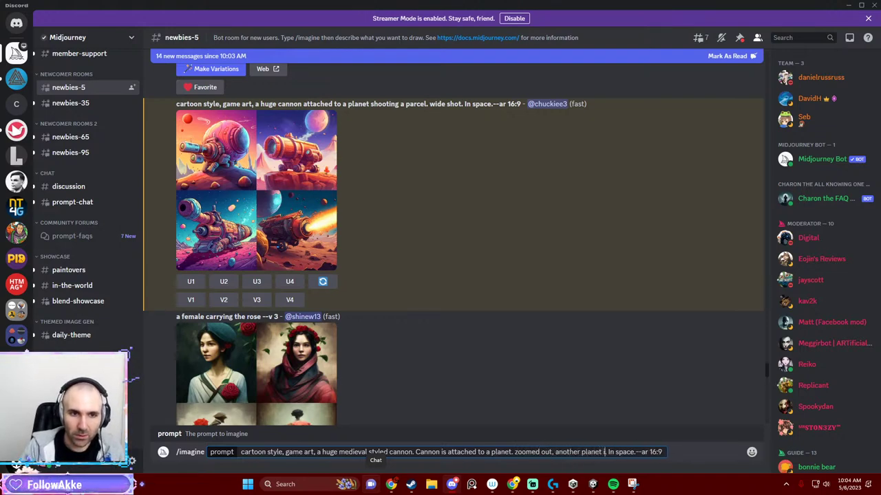
pyautogui.write('s visible.')
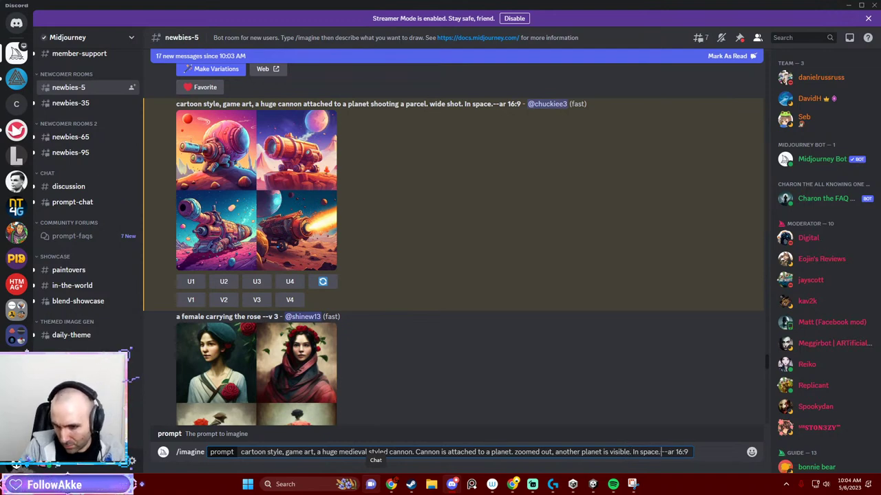
pyautogui.press('Return')
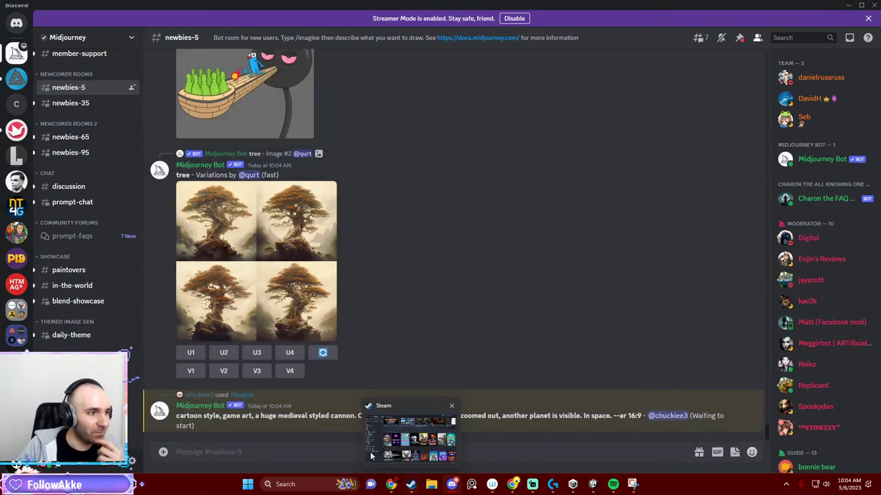
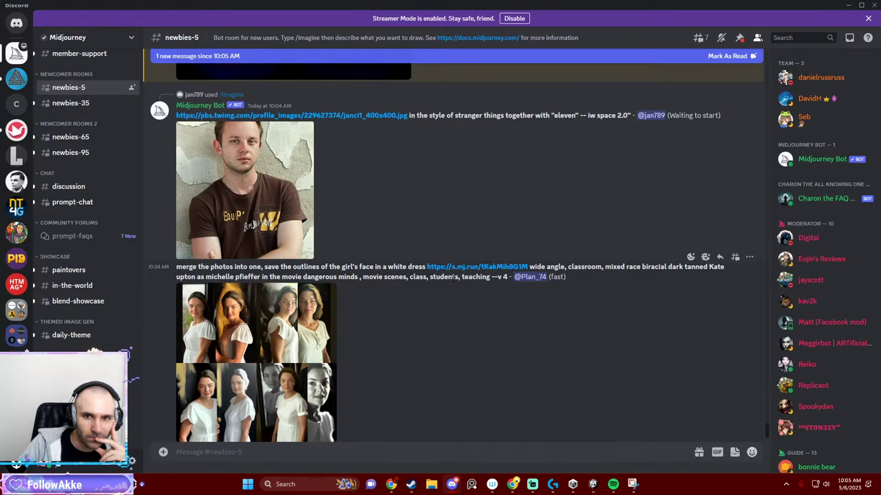
# Preview the still-rendering cannon image in newbies-5, then close the preview.
pyautogui.scroll(-3, 497, 334)
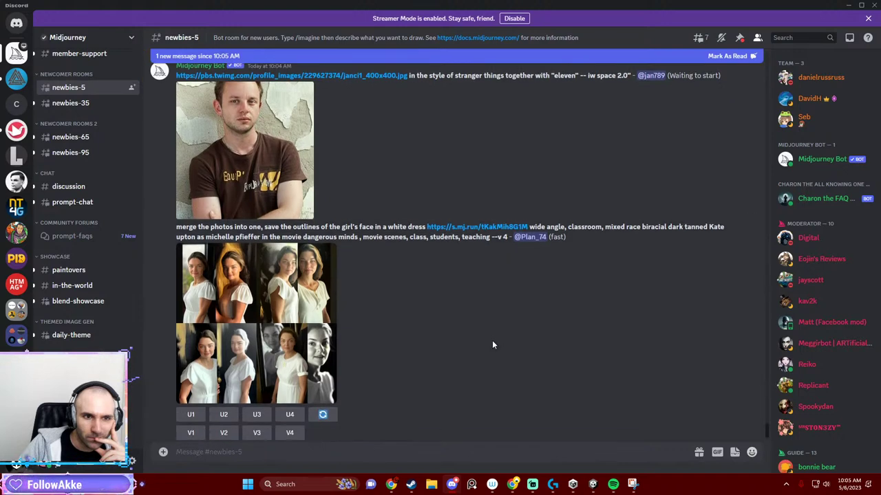
pyautogui.scroll(4, 506, 352)
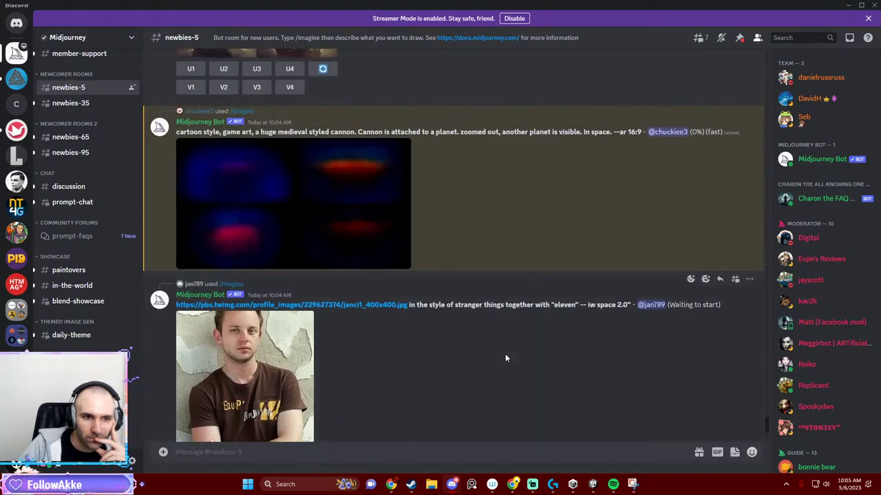
pyautogui.scroll(1, 505, 353)
pyautogui.click(382, 284)
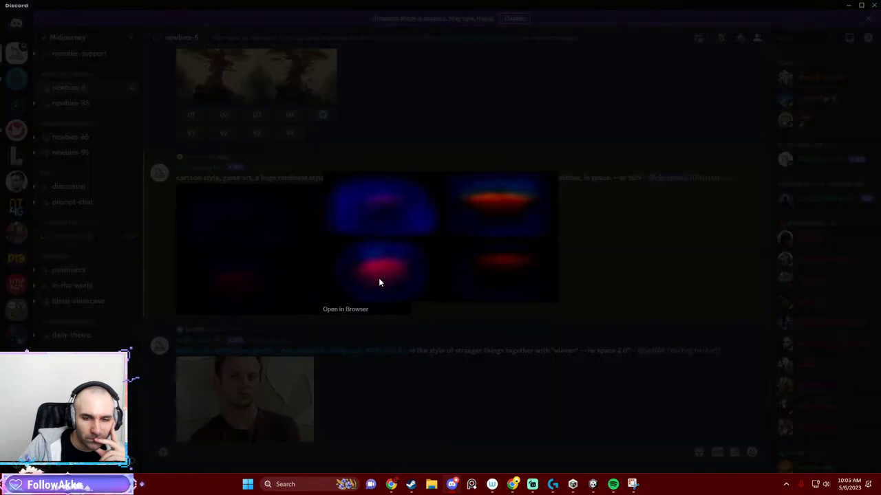
pyautogui.click(480, 369)
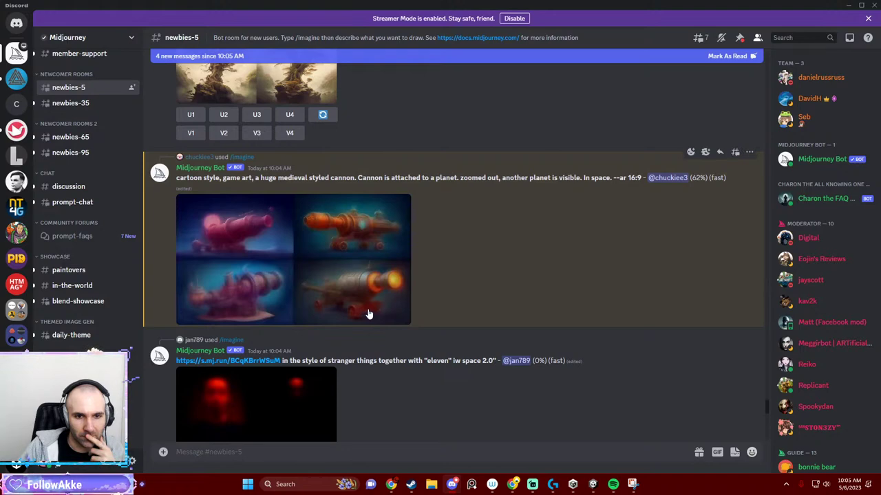
# View the finished four-cannon grid at full size, then scroll back down to it.
pyautogui.click(322, 272)
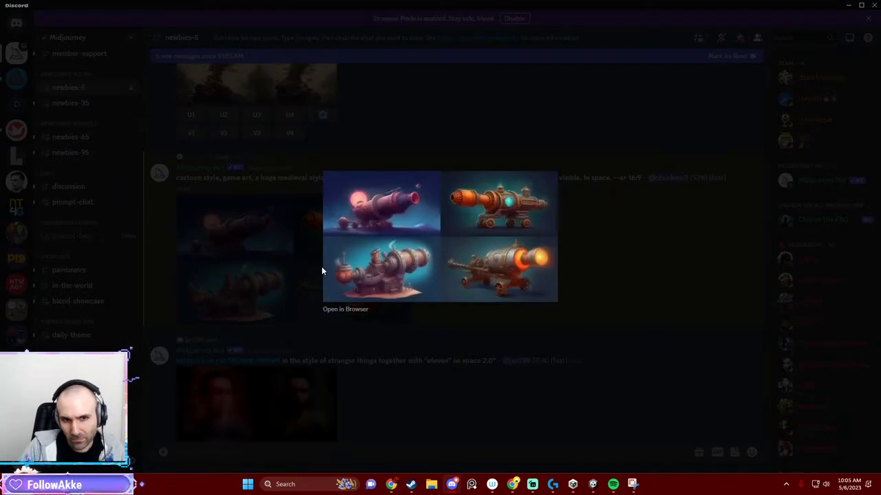
pyautogui.click(321, 271)
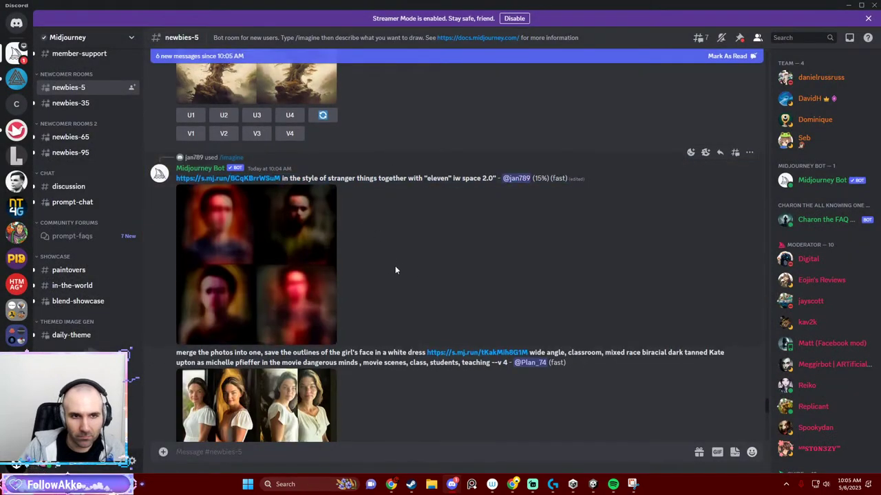
pyautogui.scroll(3, 296, 249)
pyautogui.scroll(3, 296, 249)
pyautogui.scroll(3, 253, 280)
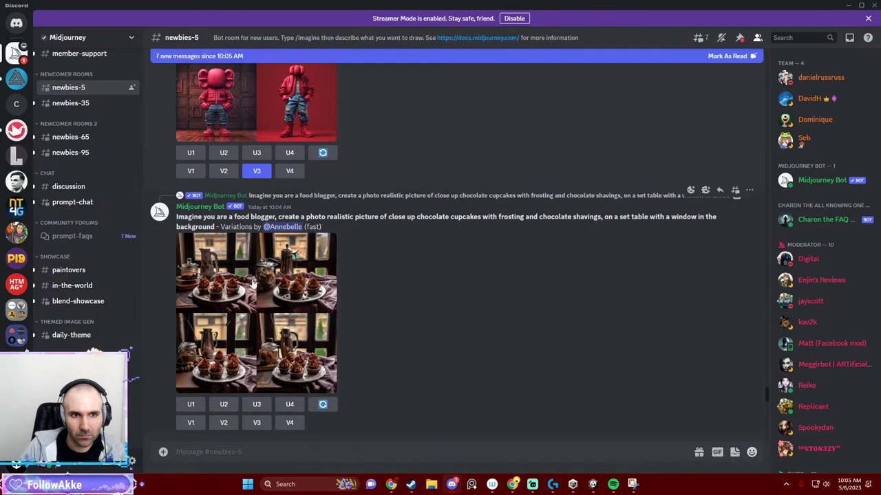
pyautogui.scroll(3, 252, 280)
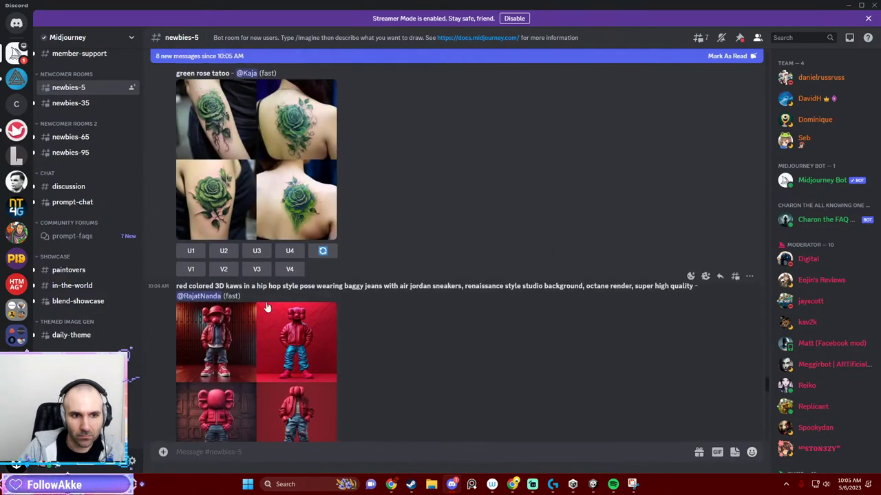
pyautogui.scroll(-3, 260, 305)
pyautogui.scroll(-3, 262, 308)
pyautogui.scroll(-3, 263, 311)
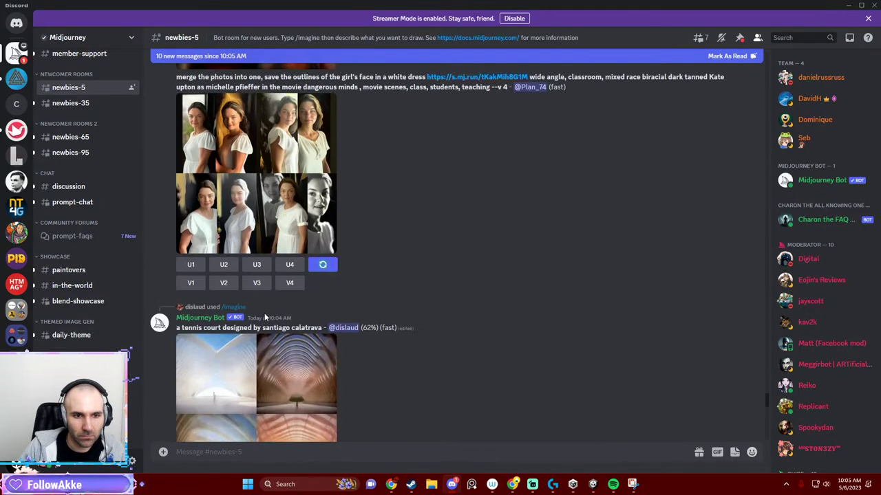
pyautogui.scroll(-3, 264, 313)
pyautogui.scroll(-5, 265, 312)
pyautogui.scroll(-5, 266, 312)
pyautogui.scroll(-5, 269, 313)
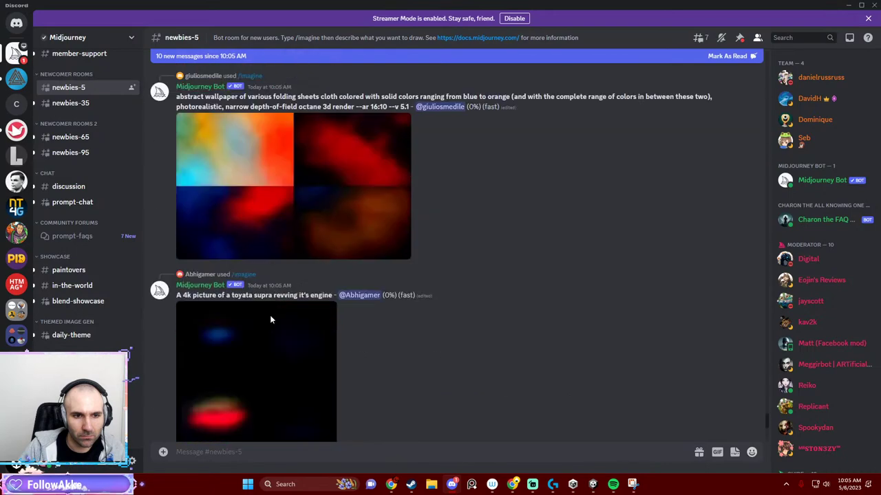
pyautogui.scroll(-3, 270, 313)
pyautogui.scroll(-3, 275, 310)
pyautogui.scroll(-3, 280, 306)
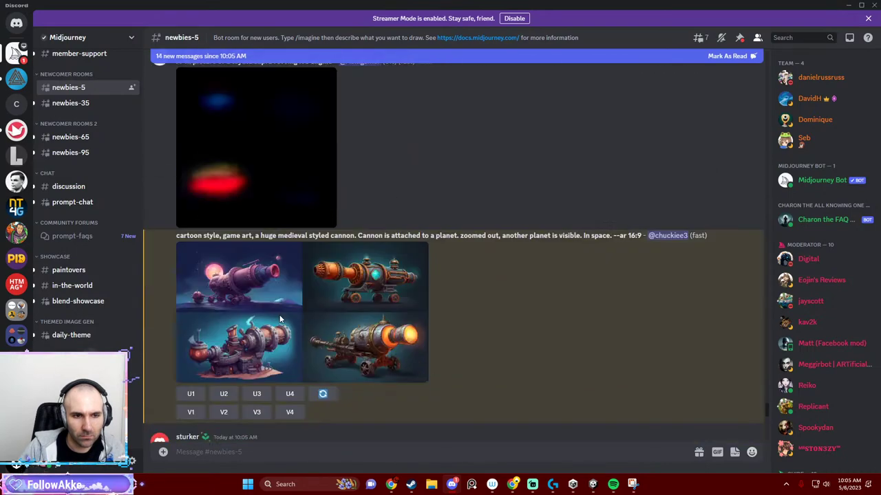
pyautogui.scroll(-1, 276, 303)
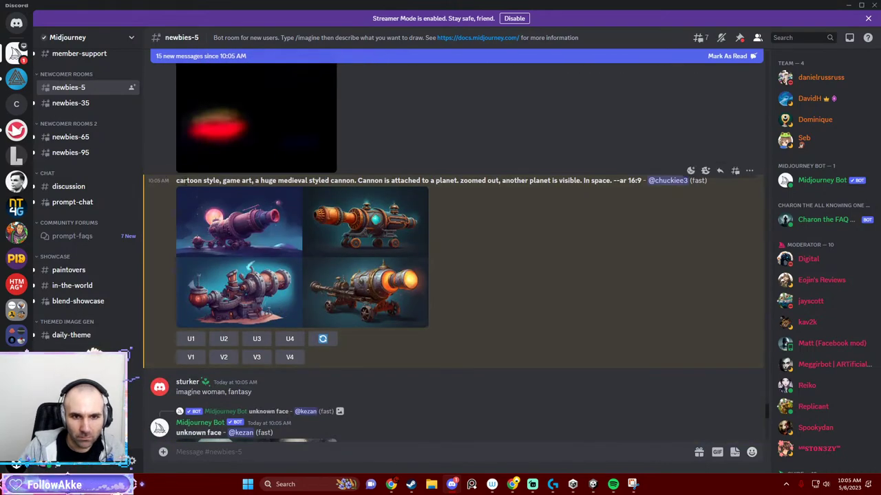
# Reopen the four-cannon grid at full size and choose Save Image from its context menu.
pyautogui.click(234, 238)
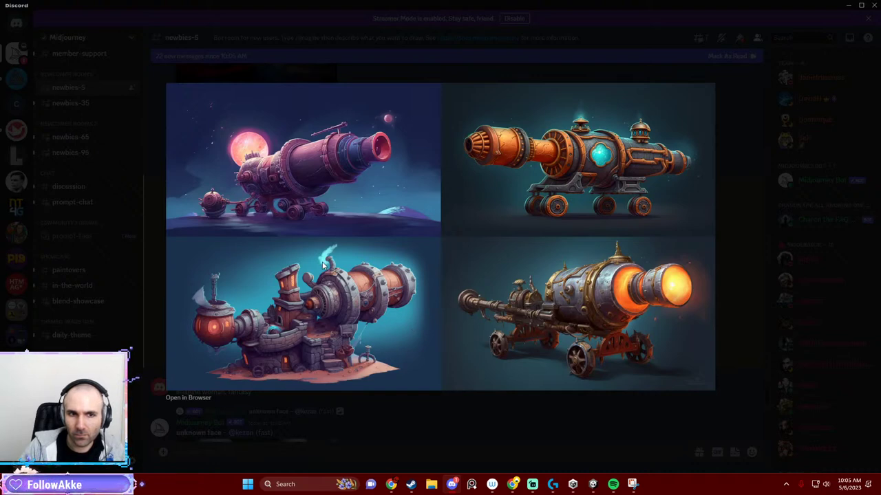
pyautogui.press('Escape')
pyautogui.click(228, 214)
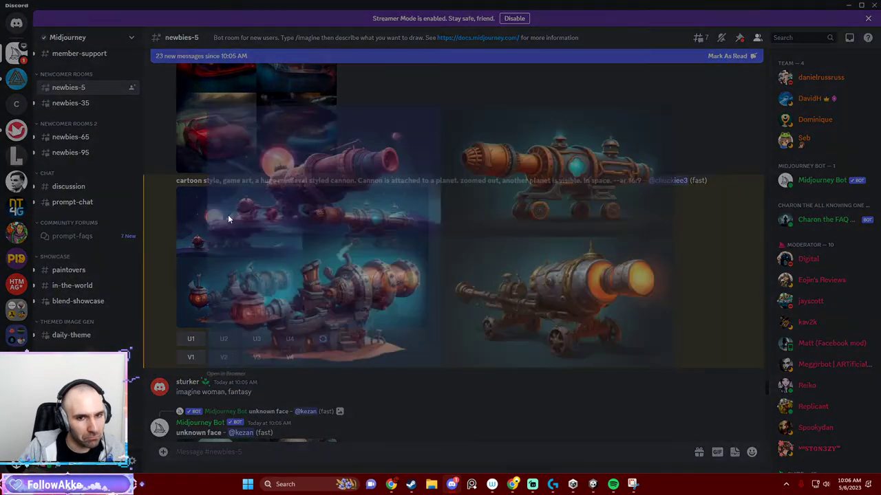
pyautogui.rightClick(355, 256)
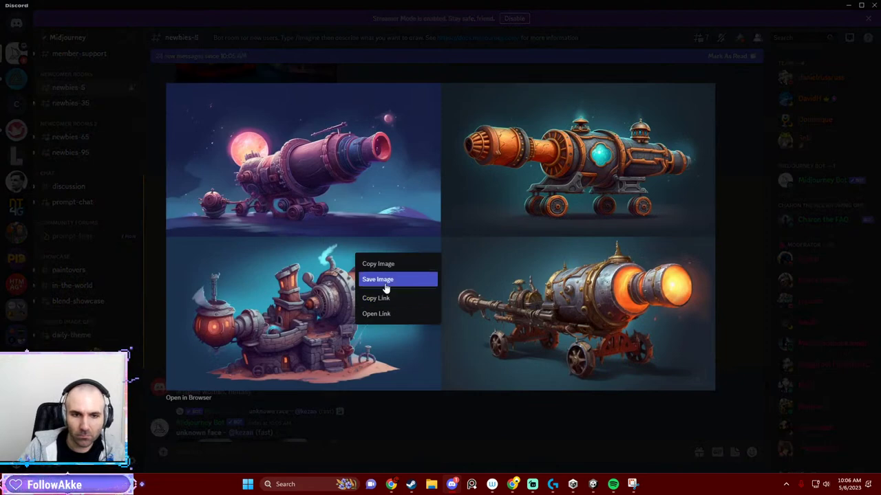
pyautogui.click(387, 281)
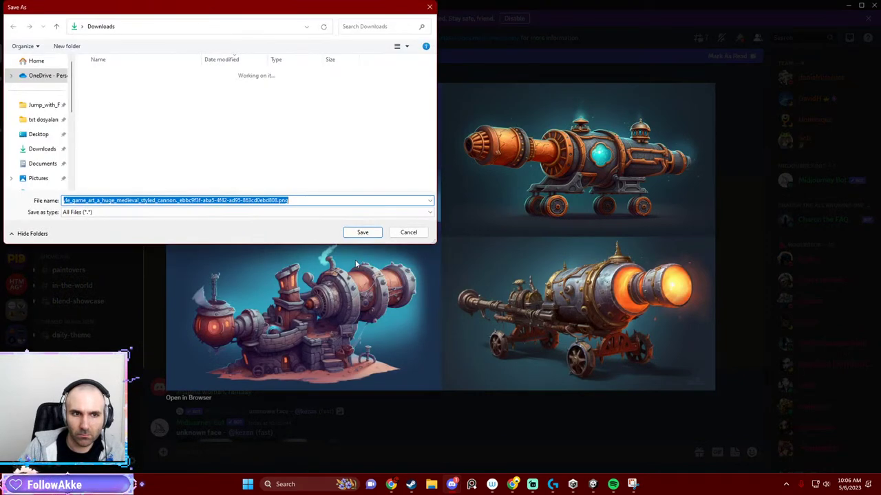
# Create a new folder named scds on the Desktop and open it.
pyautogui.click(43, 90)
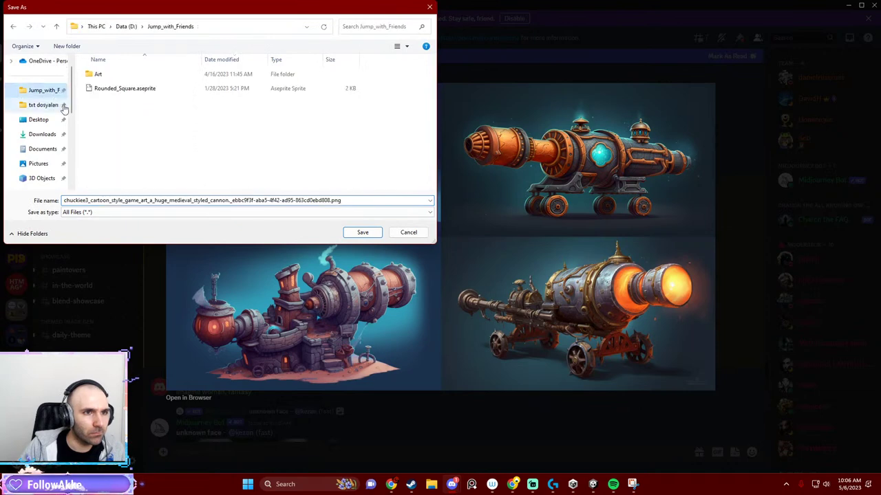
pyautogui.scroll(1, 60, 144)
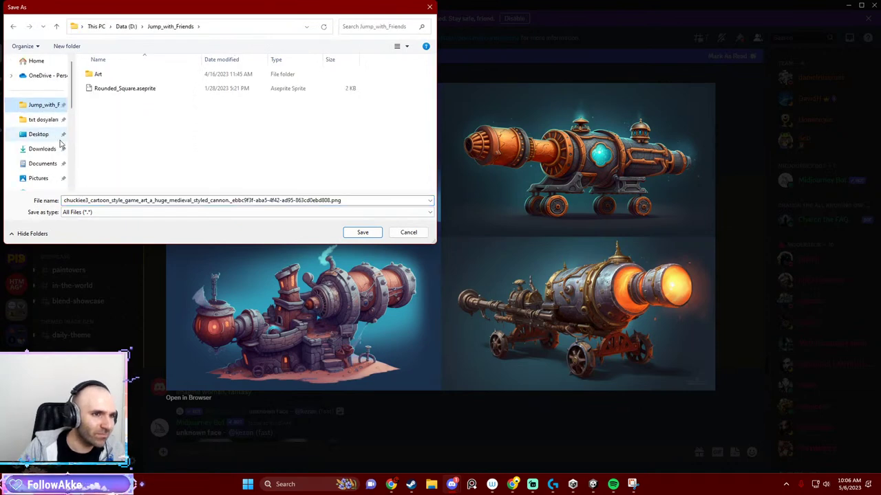
pyautogui.click(42, 148)
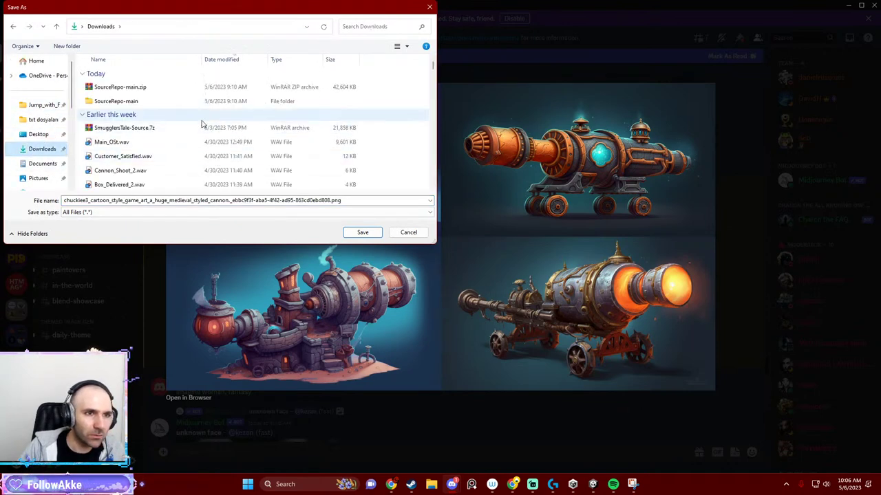
pyautogui.click(39, 134)
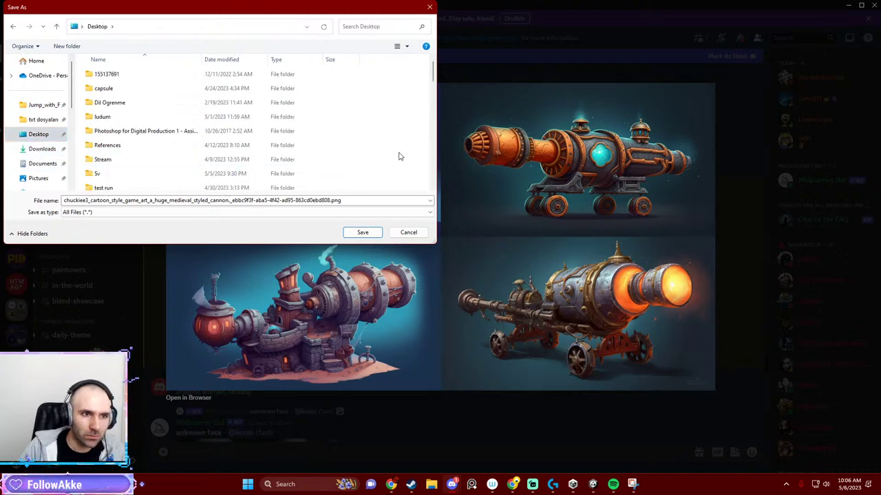
pyautogui.hotkey('ctrl', 'shift', 'n')
pyautogui.write('s')
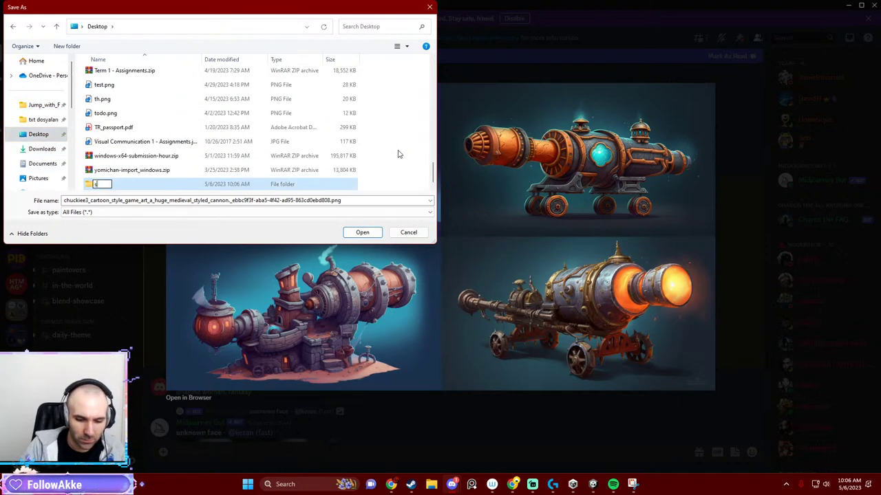
pyautogui.press('Return')
pyautogui.press('Return')
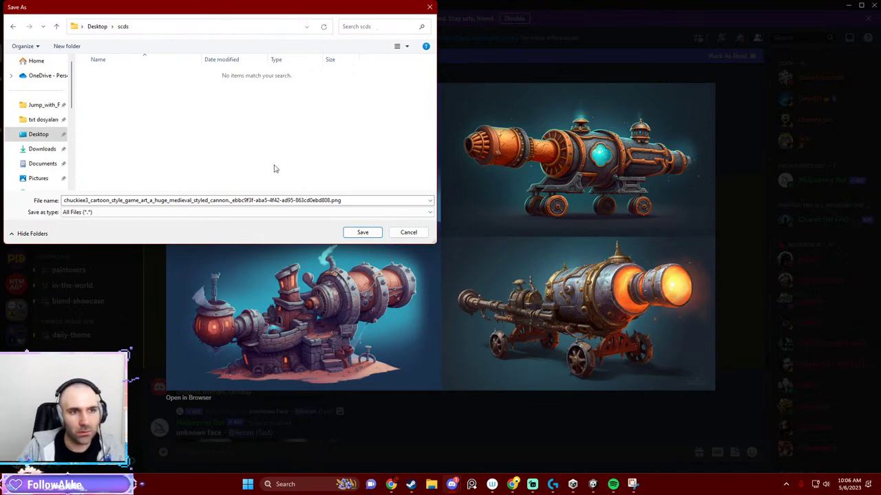
# Save the cannon grid image as capsule.png in the scds folder.
pyautogui.tripleClick(344, 201)
pyautogui.press('BackSpace')
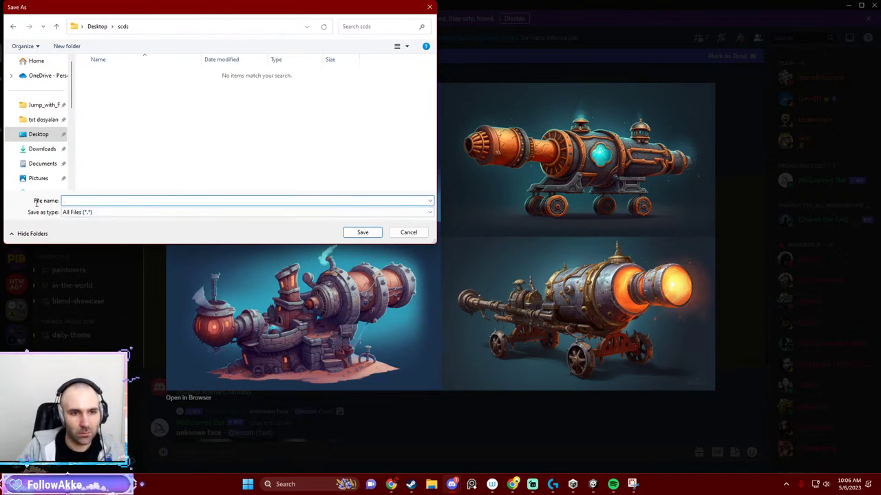
pyautogui.hotkey('ctrl', 'z')
pyautogui.write('capsuletes.png')
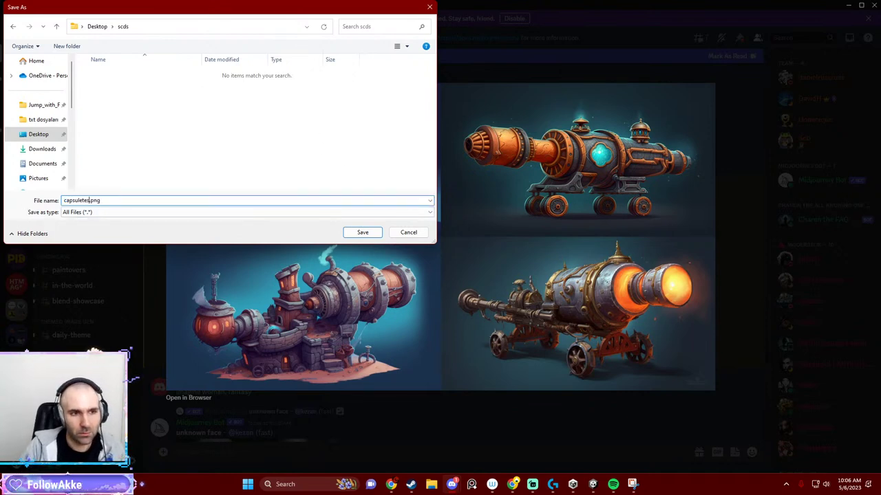
pyautogui.press('Return')
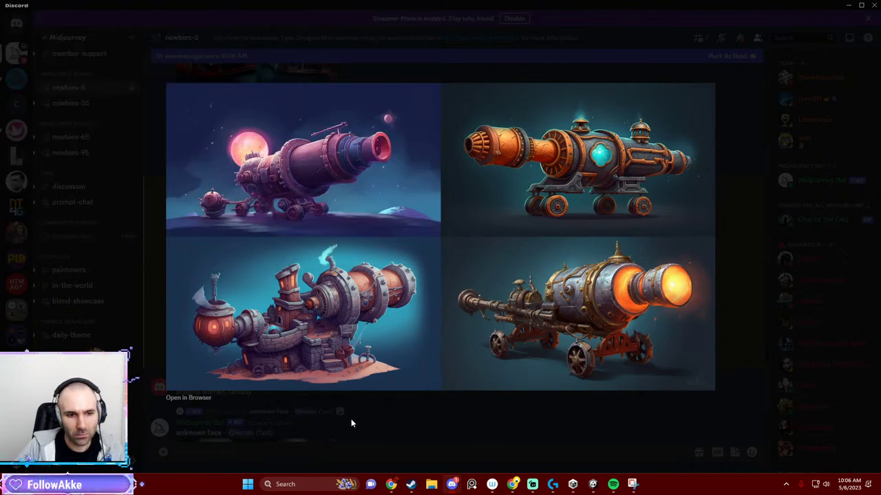
# Upscale the first cannon image and regenerate the cannon grid.
pyautogui.click(350, 423)
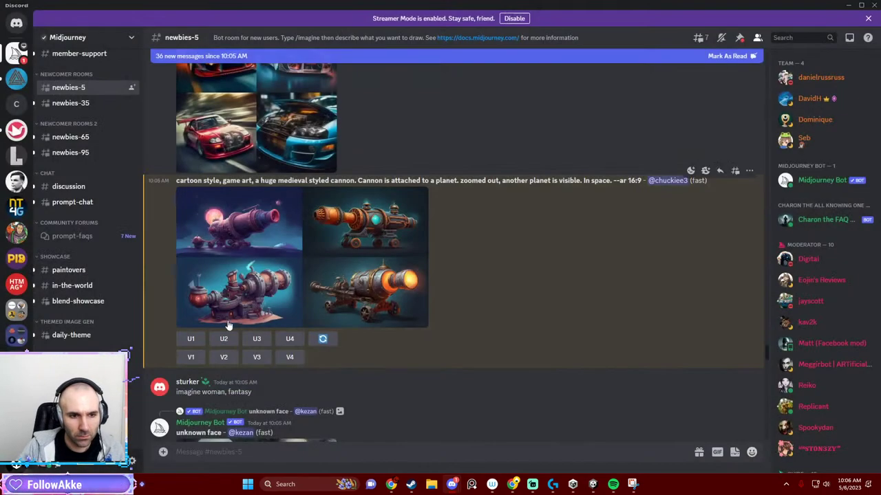
pyautogui.click(191, 339)
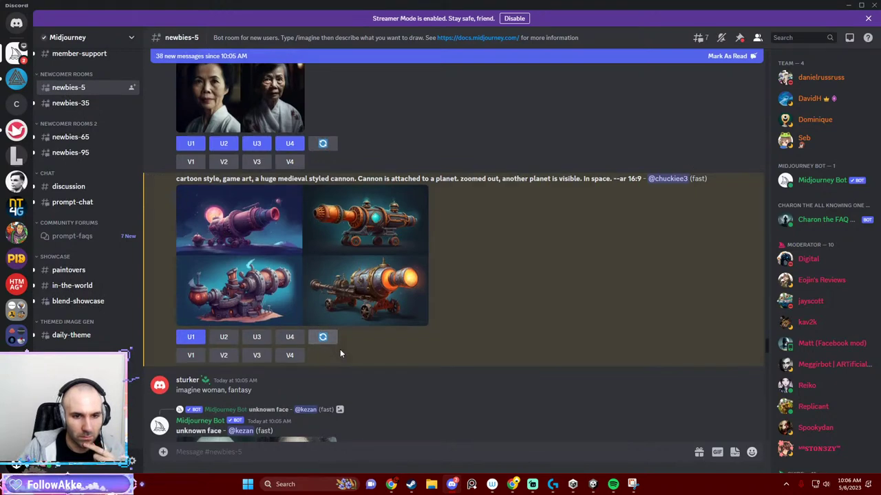
pyautogui.scroll(-3, 342, 346)
pyautogui.click(321, 157)
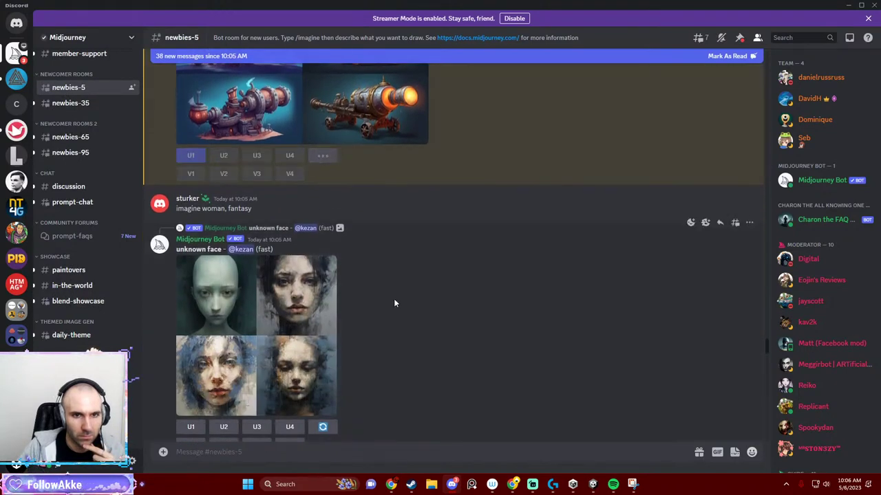
pyautogui.scroll(2, 364, 232)
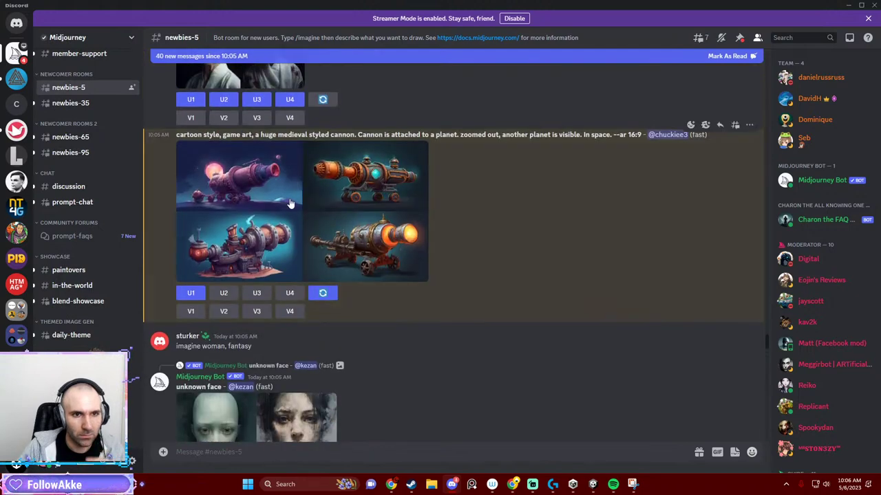
# Copy the earlier cannon prompt into the message box.
pyautogui.moveTo(177, 134); pyautogui.dragTo(641, 135)
pyautogui.hotkey('ctrl', 'c')
pyautogui.click(431, 451)
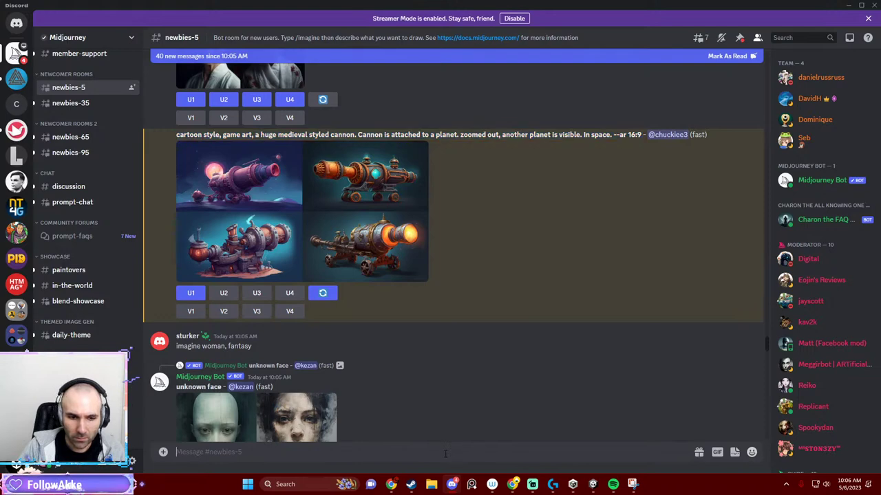
pyautogui.hotkey('ctrl', 'v')
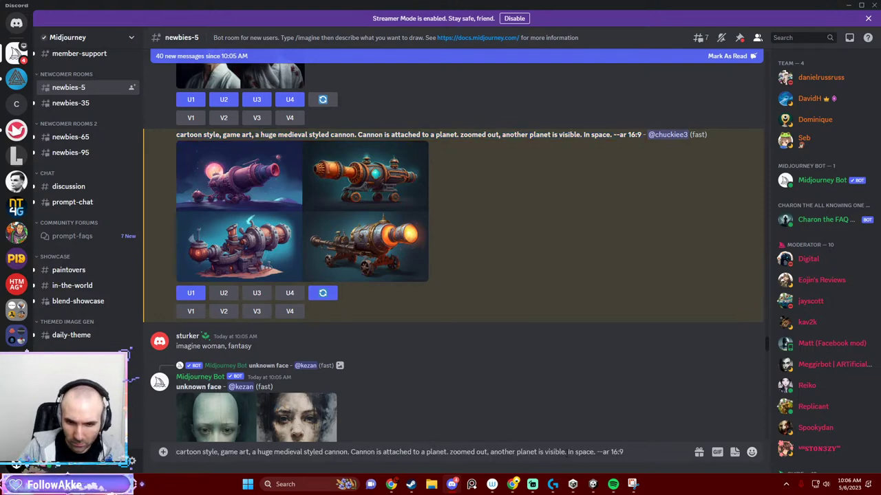
# Replace the cannon description with 'stamped parcel sent to moon' and post the prompt.
pyautogui.moveTo(593, 452); pyautogui.dragTo(176, 452)
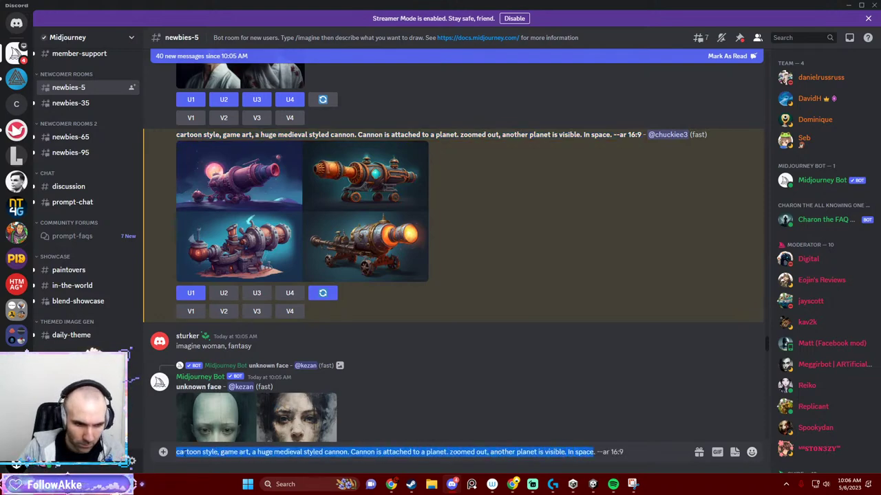
pyautogui.moveTo(181, 452); pyautogui.dragTo(256, 452)
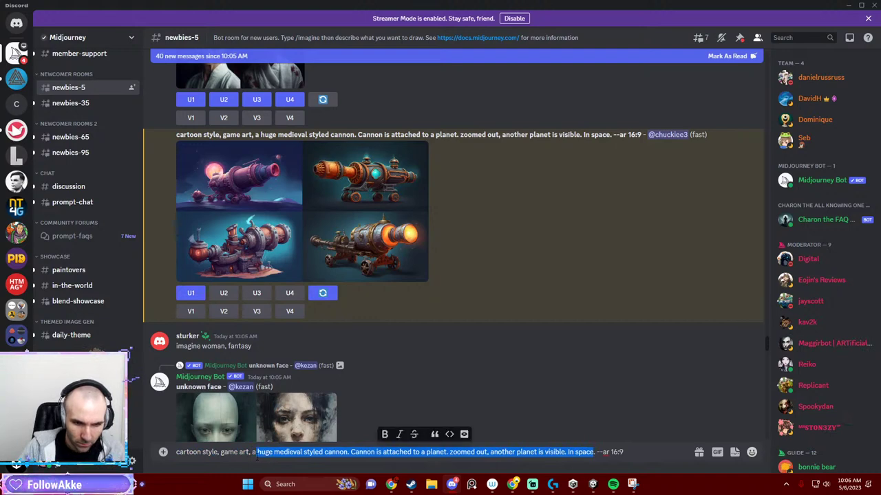
pyautogui.press('BackSpace')
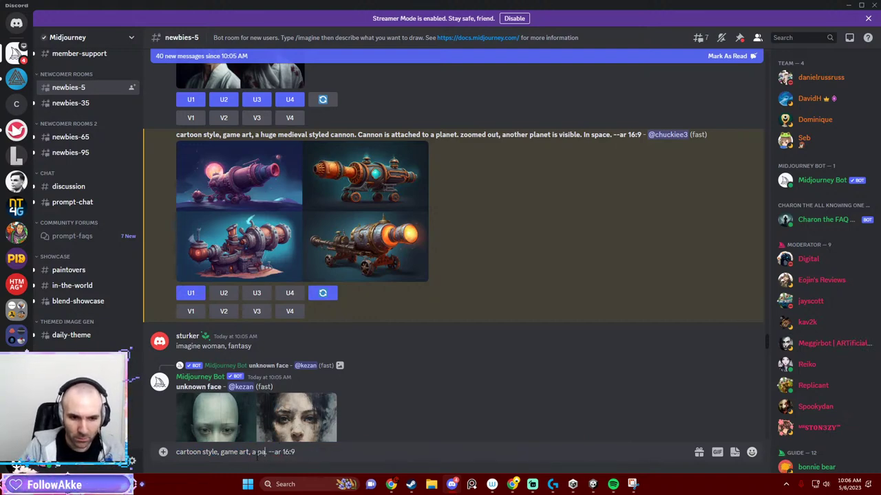
pyautogui.write('rce')
pyautogui.write('l .')
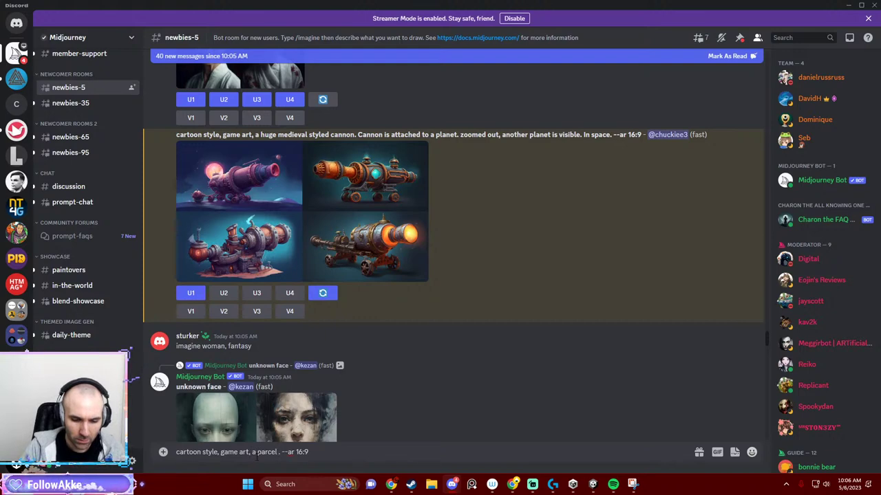
pyautogui.write('stam.')
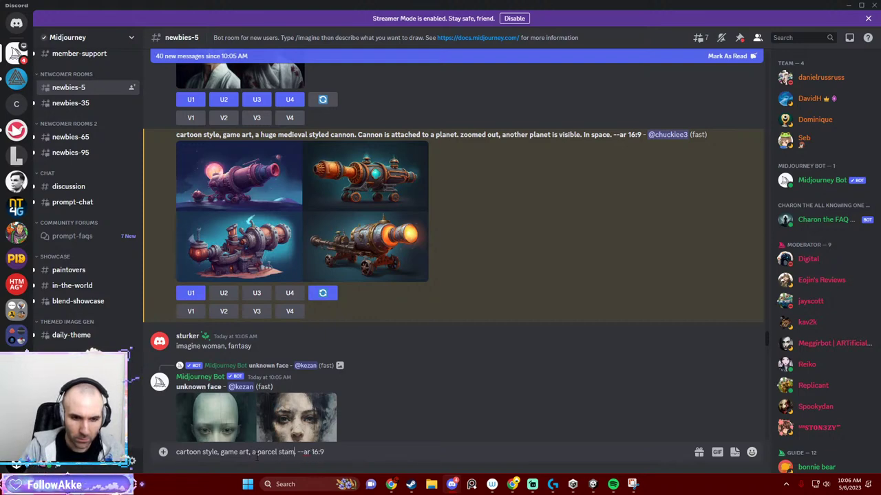
pyautogui.press('BackSpace')
pyautogui.press('BackSpace')
pyautogui.press('BackSpace')
pyautogui.click(257, 452)
pyautogui.write('stamped parcel')
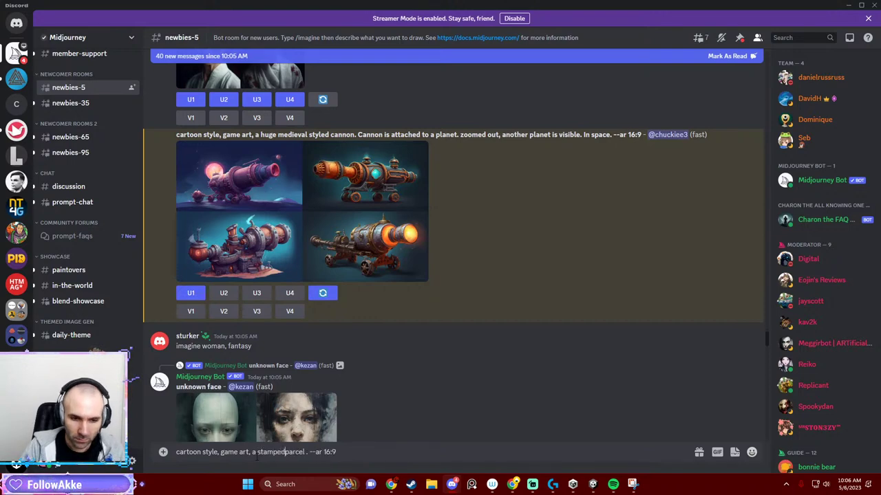
pyautogui.write(' sent')
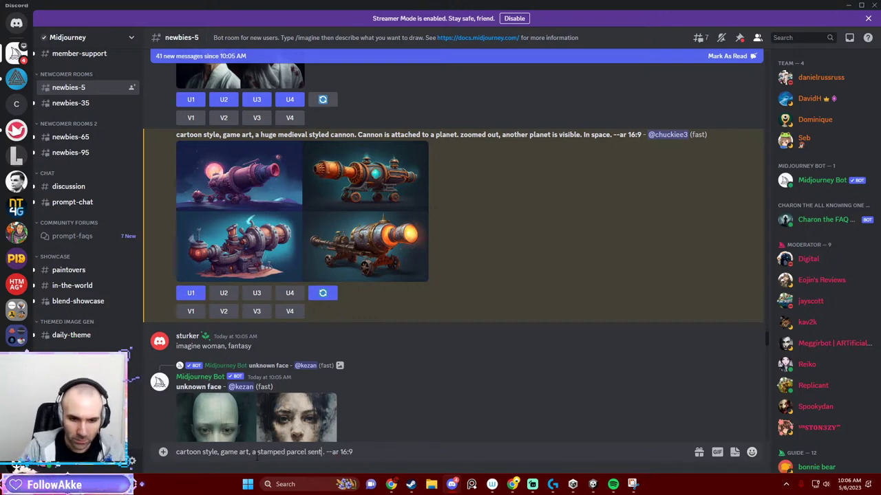
pyautogui.write(' to moon')
pyautogui.press('Return')
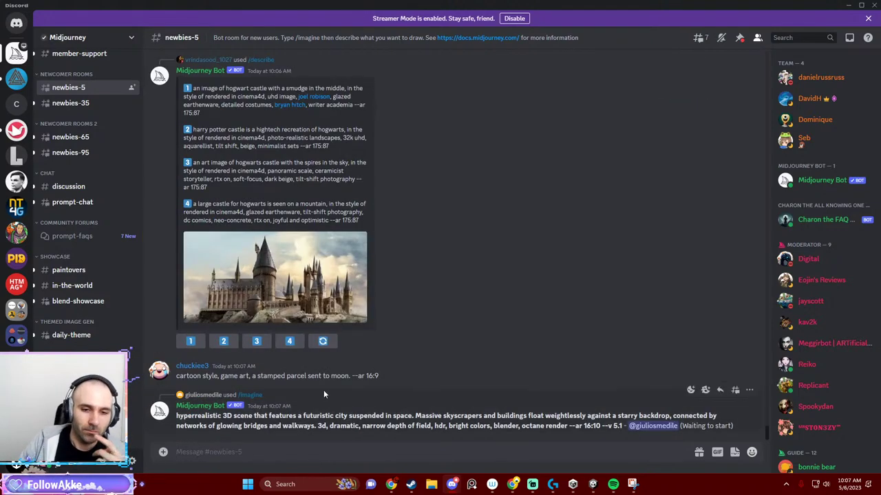
# Submit the stamped parcel prompt to the Midjourney bot as a /imagine request.
pyautogui.tripleClick(361, 375)
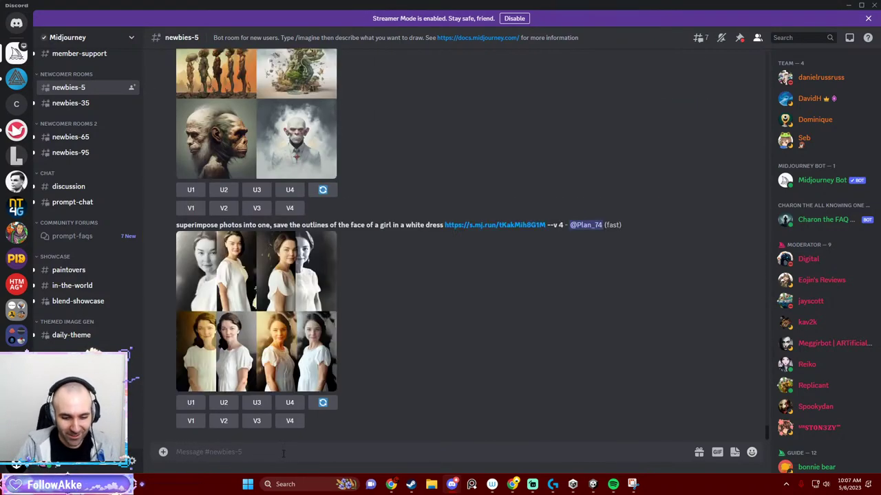
pyautogui.write('/imagine')
pyautogui.press('Tab')
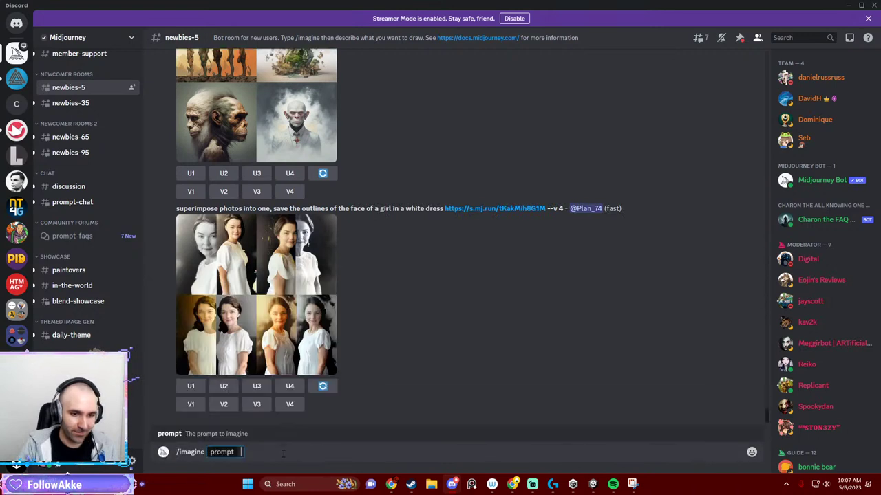
pyautogui.hotkey('ctrl', 'v')
pyautogui.press('Return')
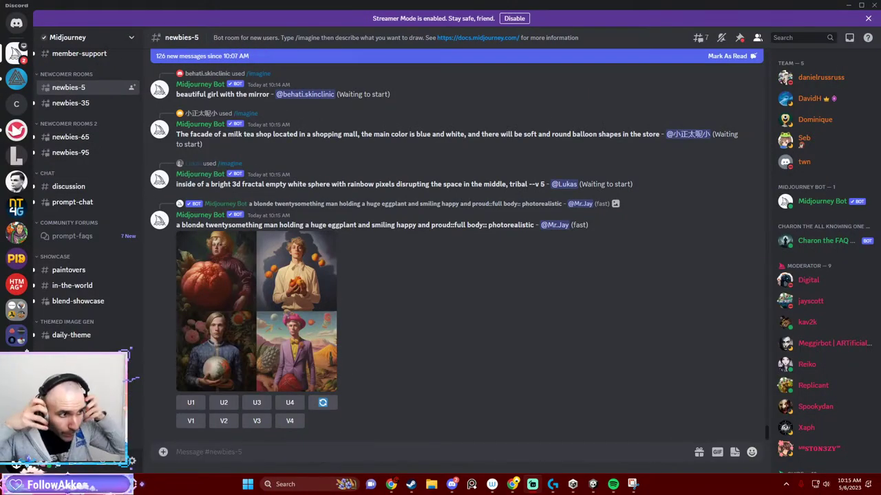
pyautogui.scroll(3, 252, 363)
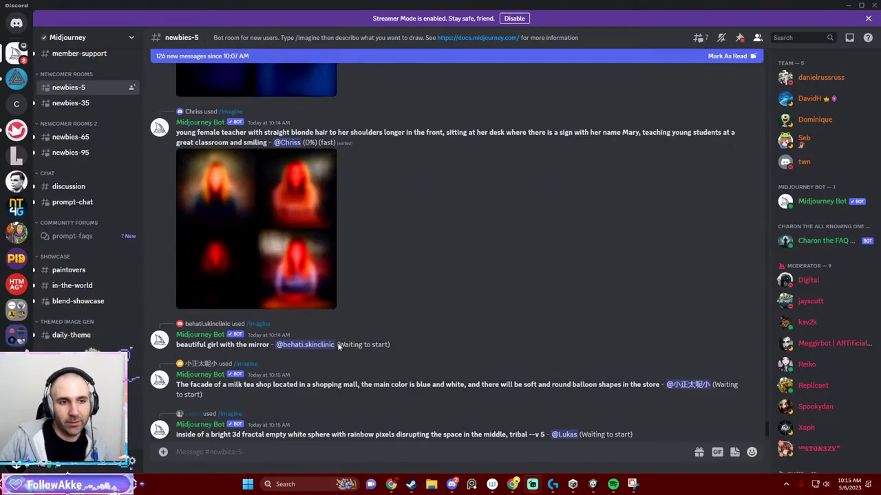
pyautogui.scroll(3, 342, 301)
pyautogui.scroll(3, 343, 306)
pyautogui.scroll(5, 442, 315)
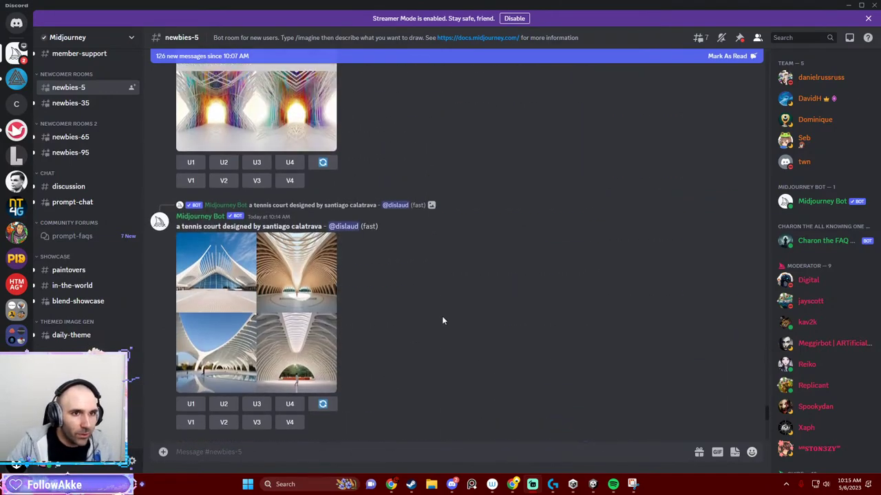
pyautogui.scroll(5, 452, 305)
pyautogui.scroll(5, 466, 290)
pyautogui.scroll(5, 461, 299)
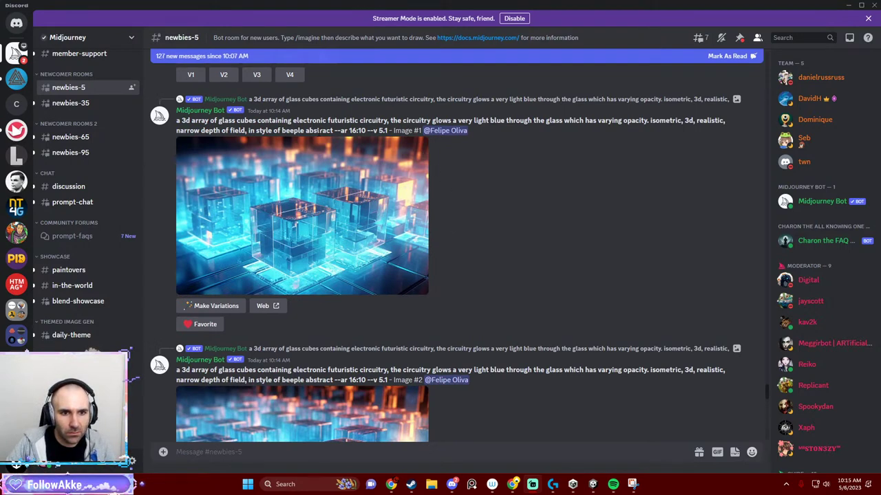
pyautogui.scroll(5, 446, 226)
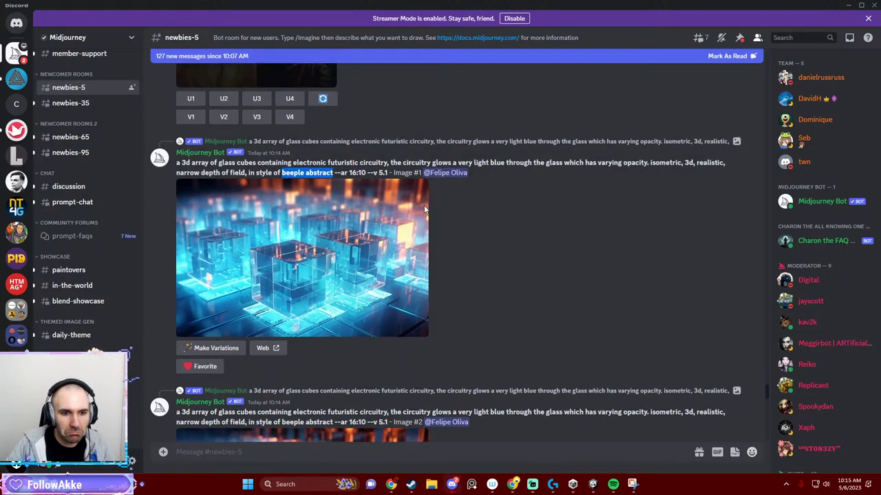
pyautogui.scroll(3, 451, 230)
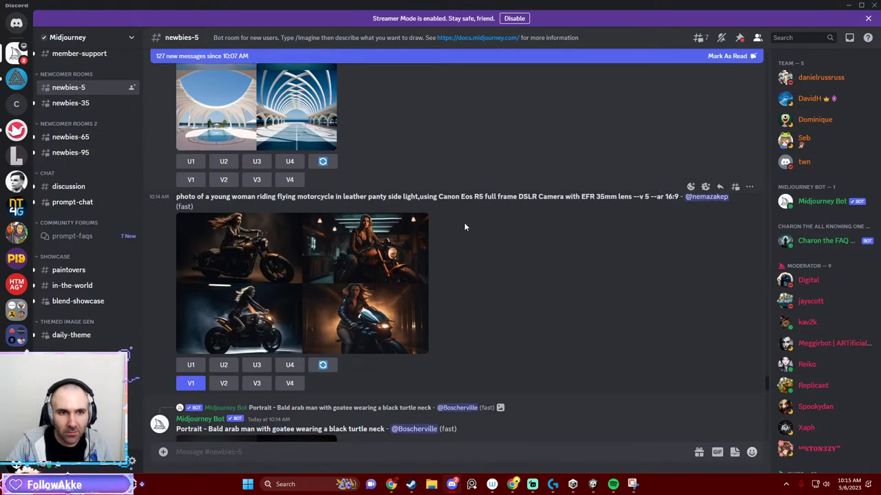
pyautogui.scroll(3, 464, 222)
pyautogui.scroll(3, 463, 222)
pyautogui.scroll(4, 468, 224)
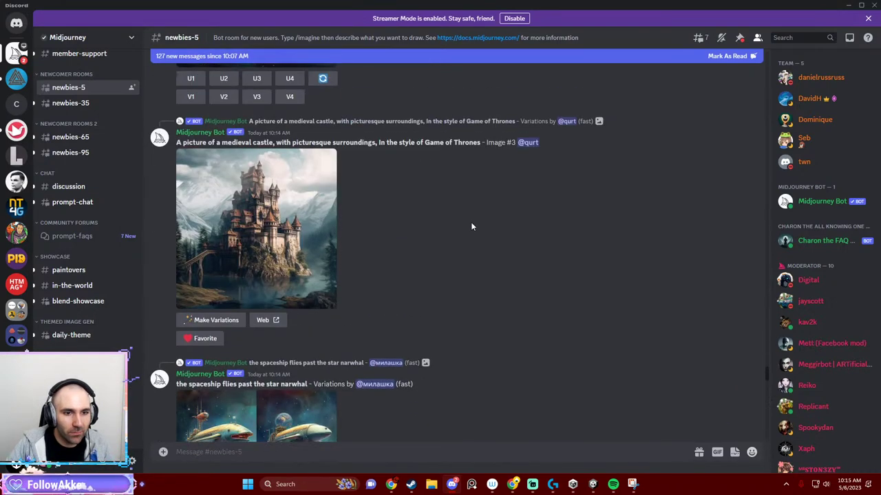
pyautogui.scroll(-3, 471, 227)
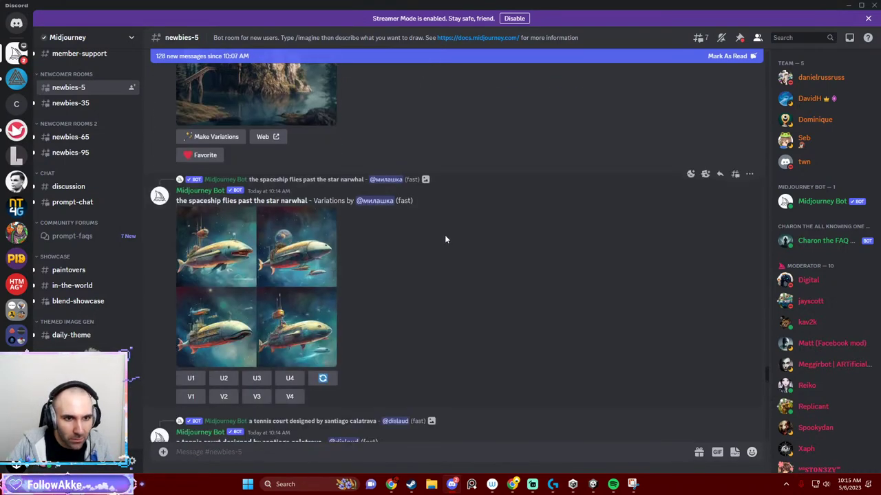
pyautogui.click(249, 258)
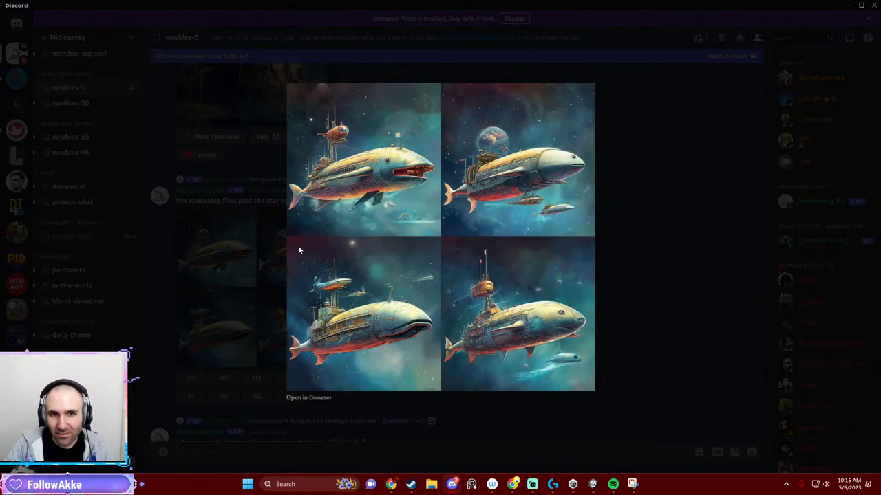
pyautogui.click(298, 251)
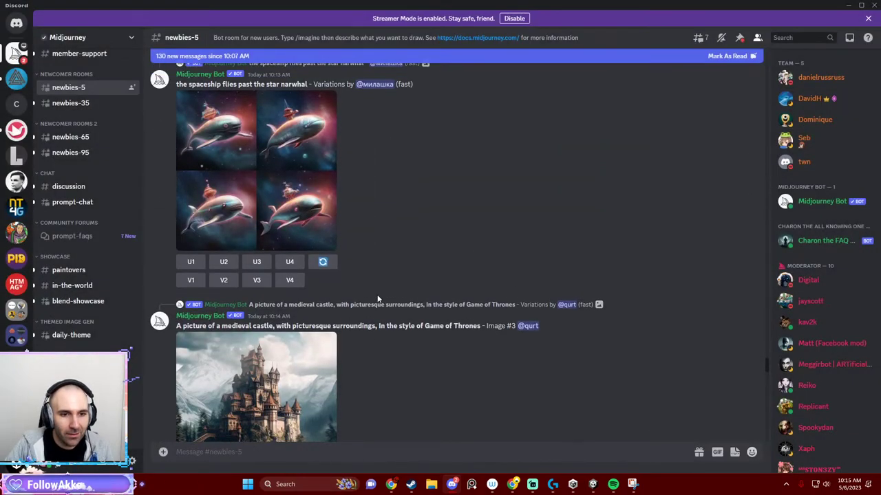
pyautogui.scroll(-2, 377, 299)
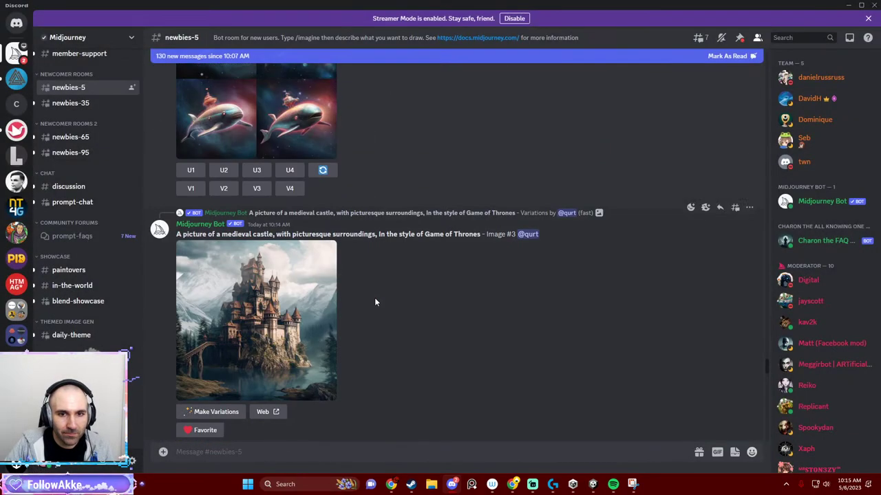
pyautogui.scroll(5, 376, 295)
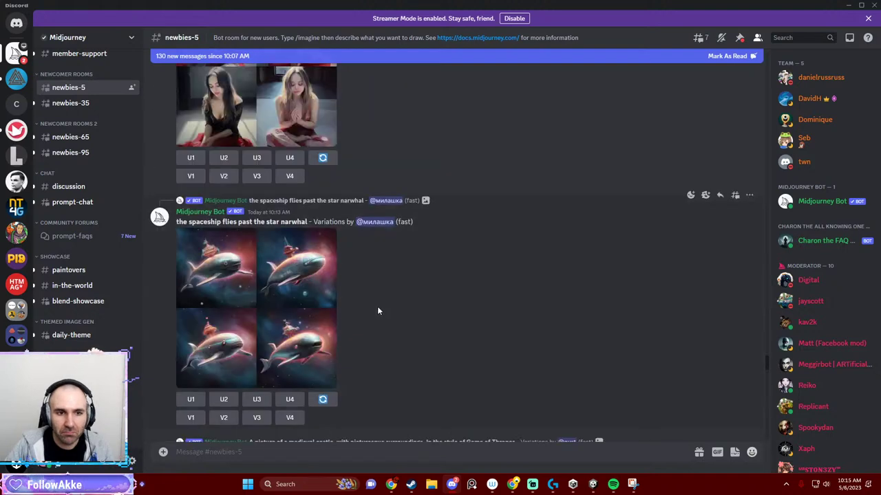
pyautogui.scroll(-1, 440, 321)
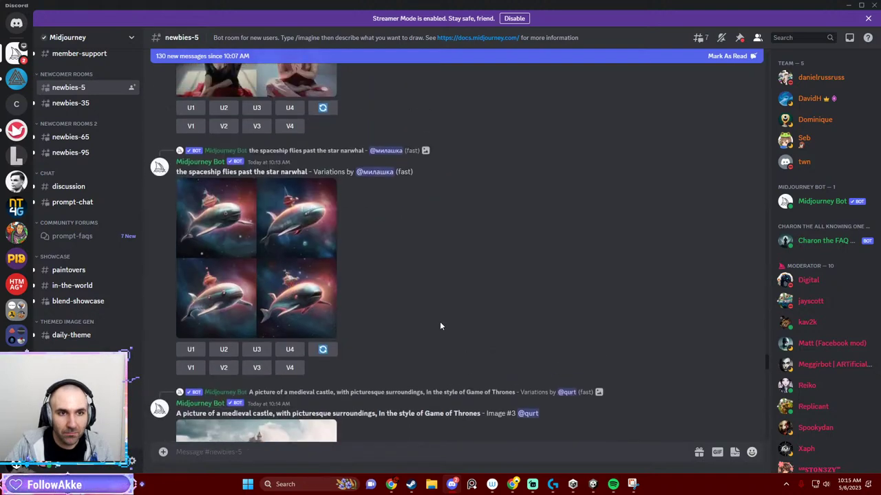
pyautogui.scroll(3, 438, 320)
pyautogui.scroll(3, 440, 322)
pyautogui.scroll(1, 440, 318)
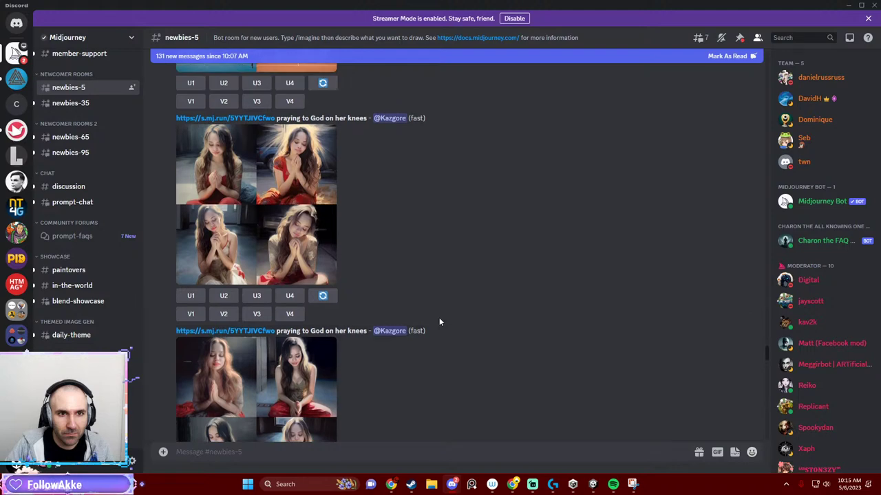
pyautogui.scroll(3, 439, 318)
pyautogui.scroll(3, 436, 318)
pyautogui.scroll(1, 426, 303)
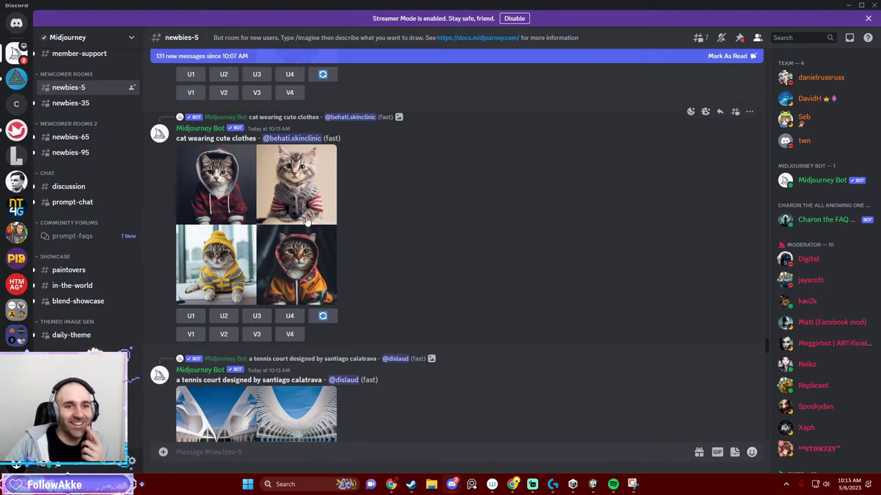
pyautogui.scroll(2, 328, 210)
pyautogui.scroll(3, 359, 283)
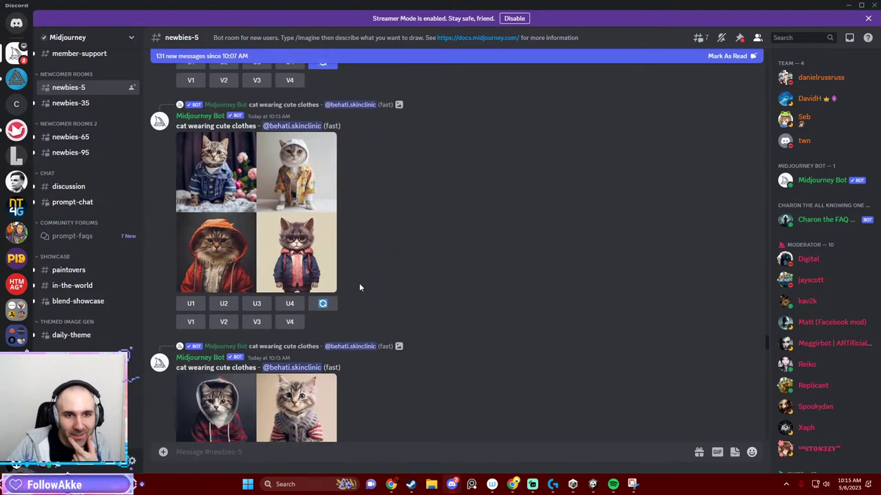
pyautogui.scroll(3, 351, 276)
pyautogui.scroll(2, 357, 276)
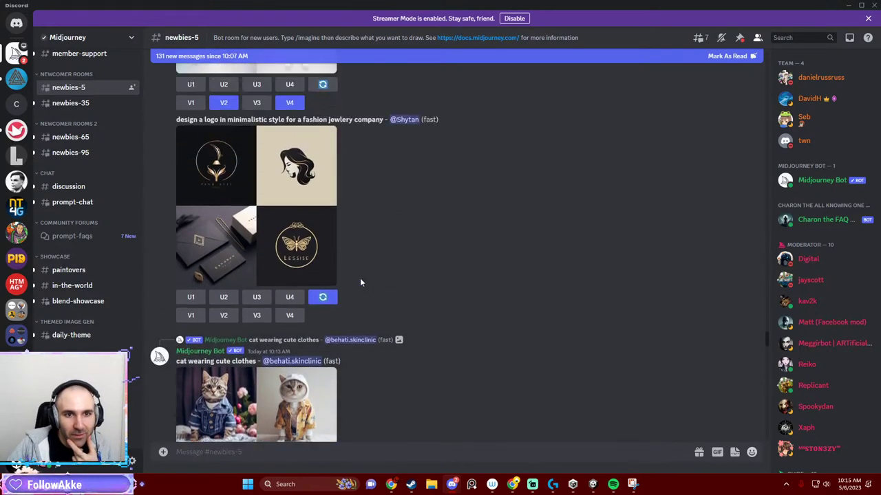
pyautogui.scroll(3, 359, 283)
pyautogui.scroll(3, 359, 284)
pyautogui.scroll(3, 357, 293)
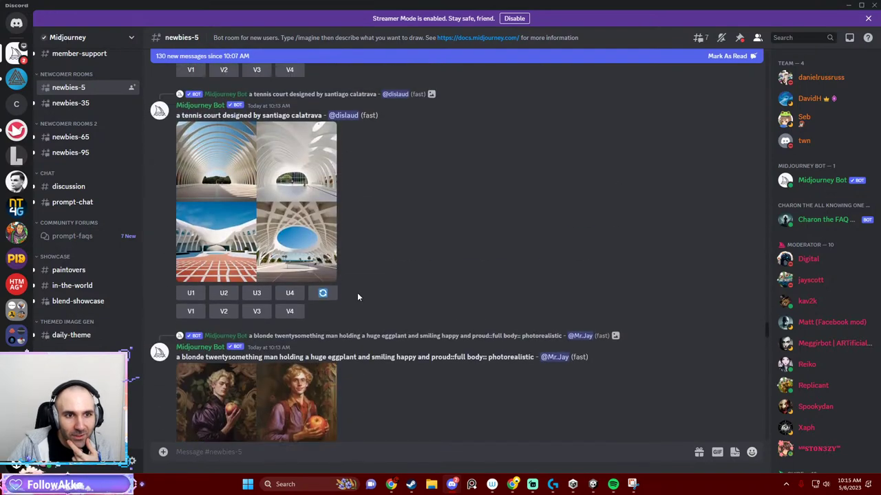
pyautogui.scroll(3, 357, 292)
pyautogui.scroll(3, 359, 293)
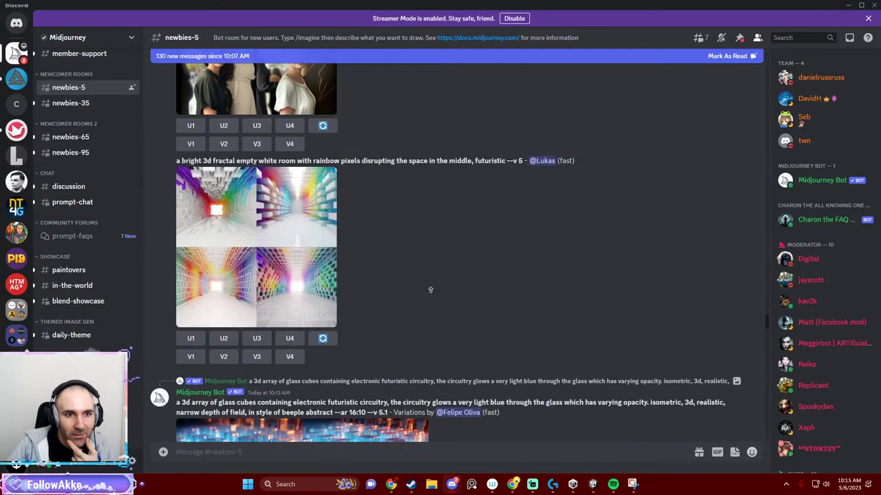
pyautogui.scroll(2, 430, 290)
pyautogui.scroll(1, 430, 289)
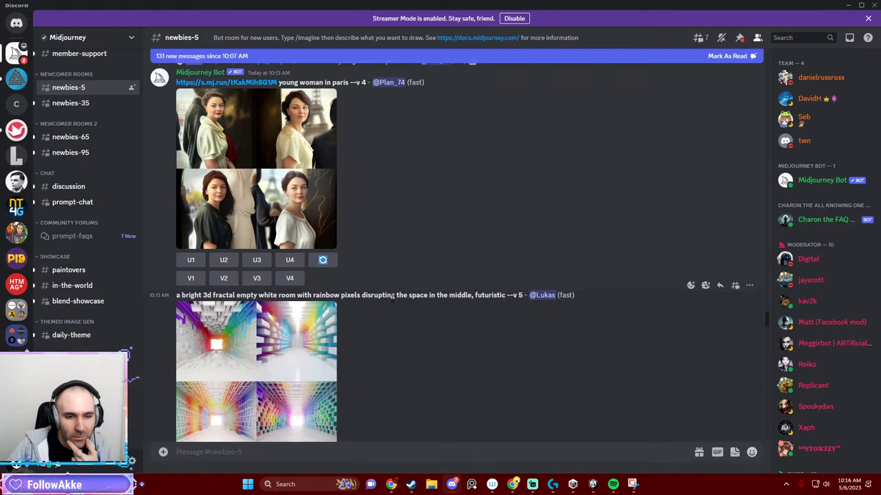
pyautogui.scroll(3, 410, 319)
pyautogui.scroll(3, 415, 322)
pyautogui.scroll(3, 415, 327)
pyautogui.scroll(3, 416, 332)
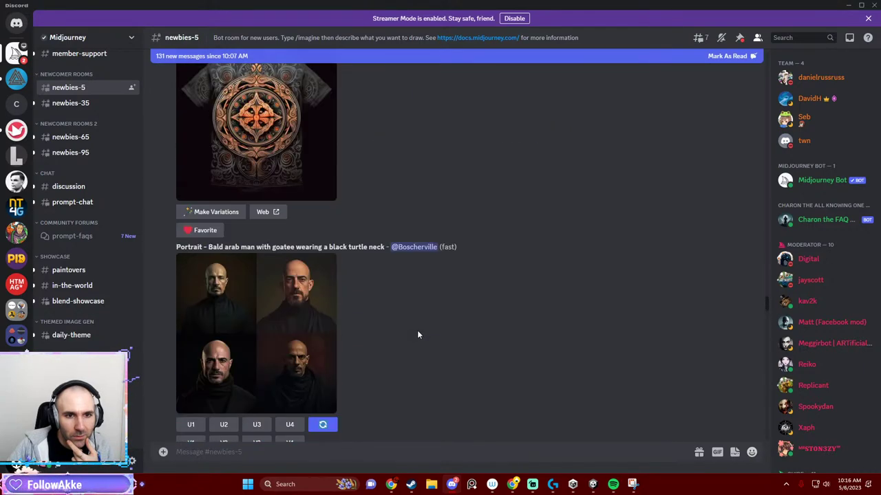
pyautogui.scroll(3, 417, 335)
pyautogui.scroll(3, 416, 338)
pyautogui.scroll(3, 419, 346)
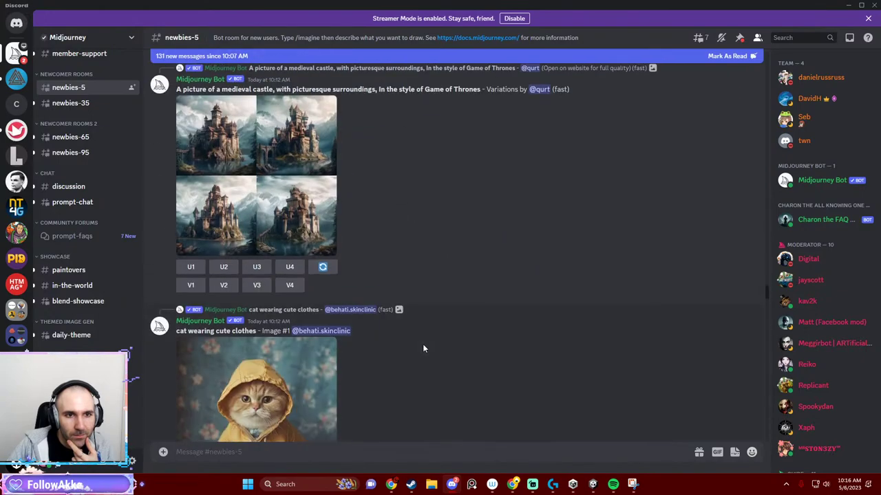
pyautogui.scroll(3, 424, 351)
pyautogui.scroll(3, 443, 372)
pyautogui.scroll(3, 430, 275)
pyautogui.scroll(3, 435, 300)
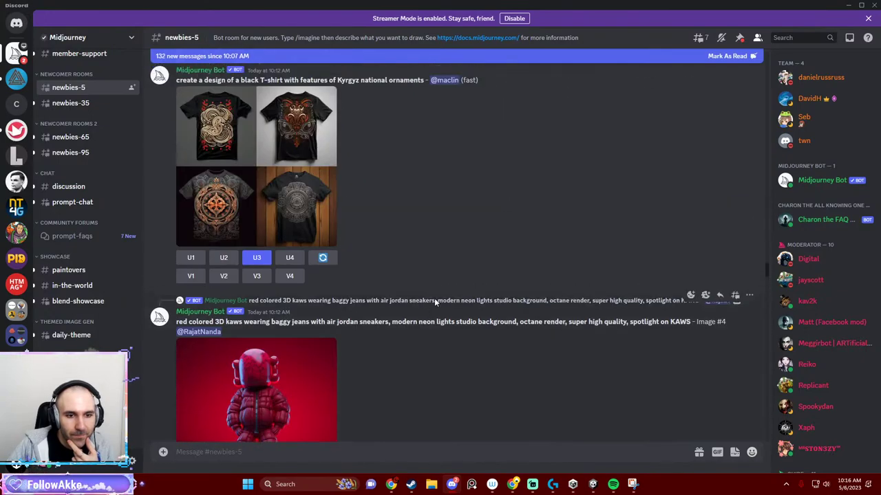
pyautogui.scroll(3, 438, 306)
pyautogui.scroll(3, 440, 312)
pyautogui.scroll(3, 438, 312)
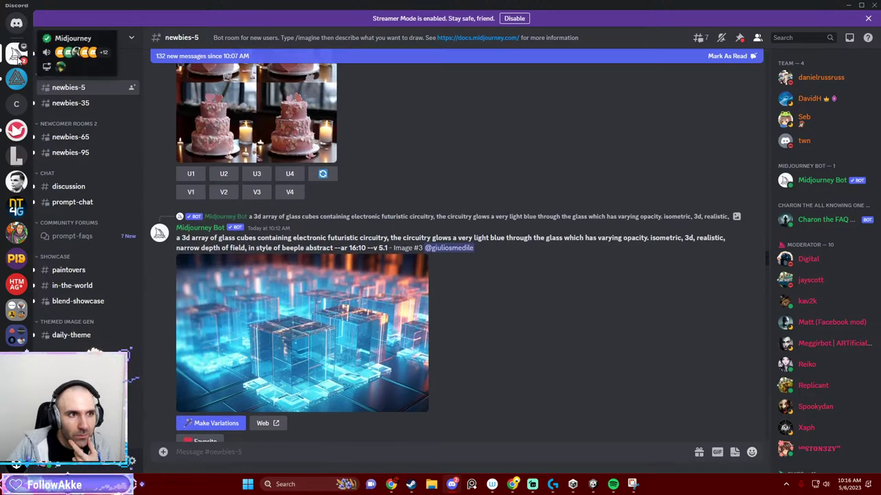
pyautogui.scroll(1, 320, 239)
pyautogui.scroll(3, 320, 240)
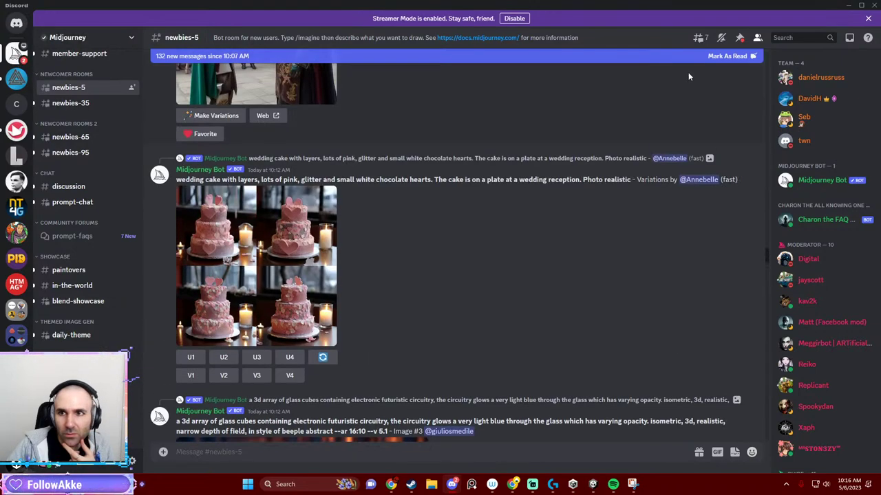
pyautogui.scroll(2, 436, 251)
pyautogui.scroll(4, 438, 276)
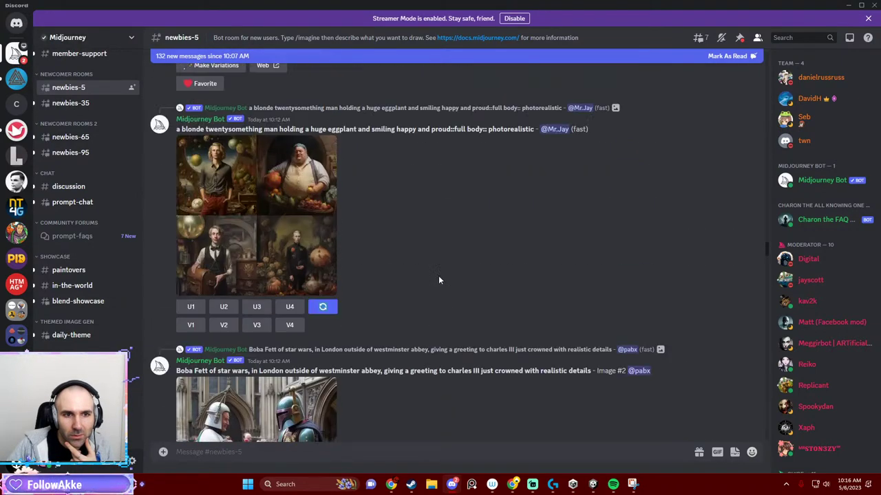
pyautogui.scroll(4, 437, 280)
pyautogui.scroll(4, 437, 285)
pyautogui.scroll(4, 436, 288)
pyautogui.scroll(3, 436, 289)
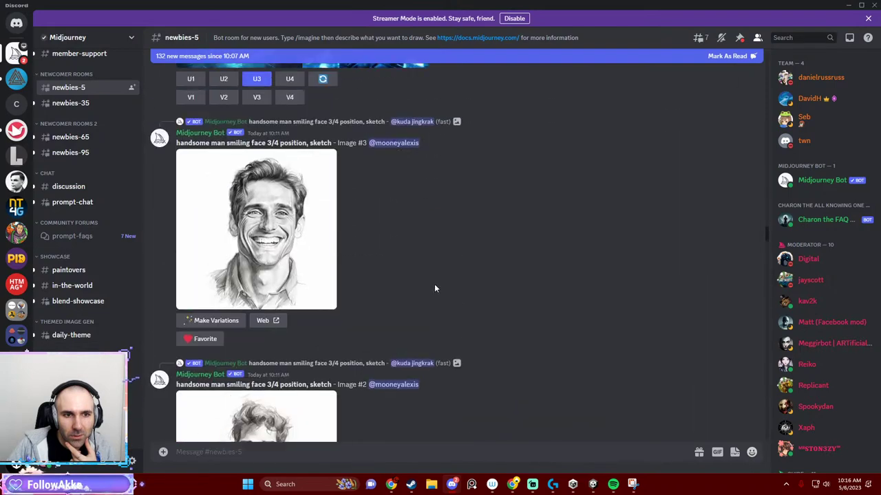
pyautogui.scroll(1, 436, 289)
# Scroll back up the newbies-5 chat to the 'stamped parcel sent to moon' image grid.
pyautogui.moveTo(766, 233); pyautogui.dragTo(784, 181)
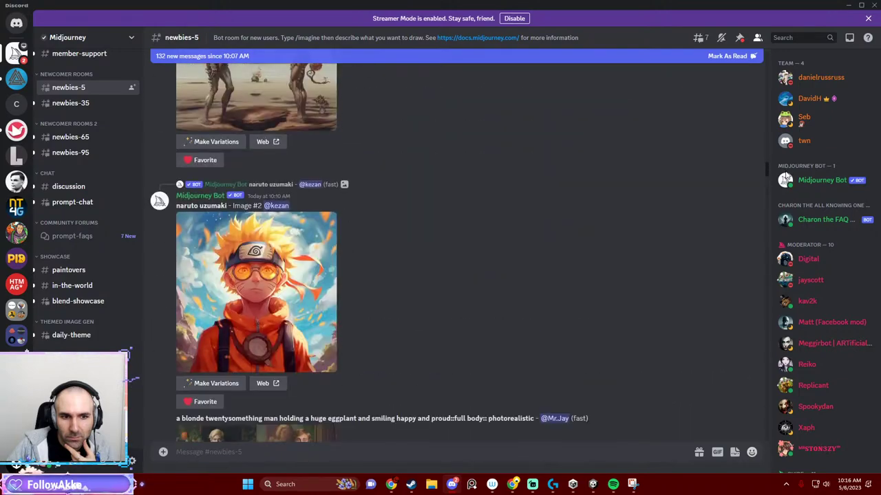
pyautogui.moveTo(784, 180); pyautogui.dragTo(782, 163)
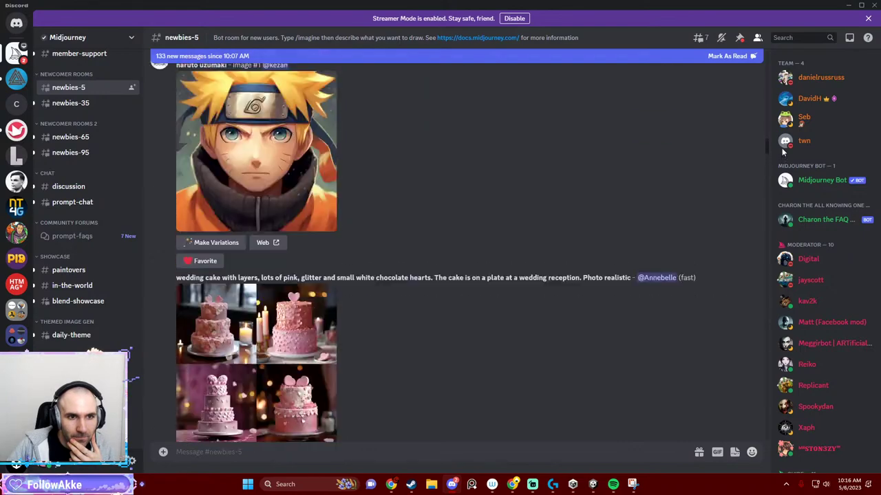
pyautogui.moveTo(782, 163); pyautogui.dragTo(782, 145)
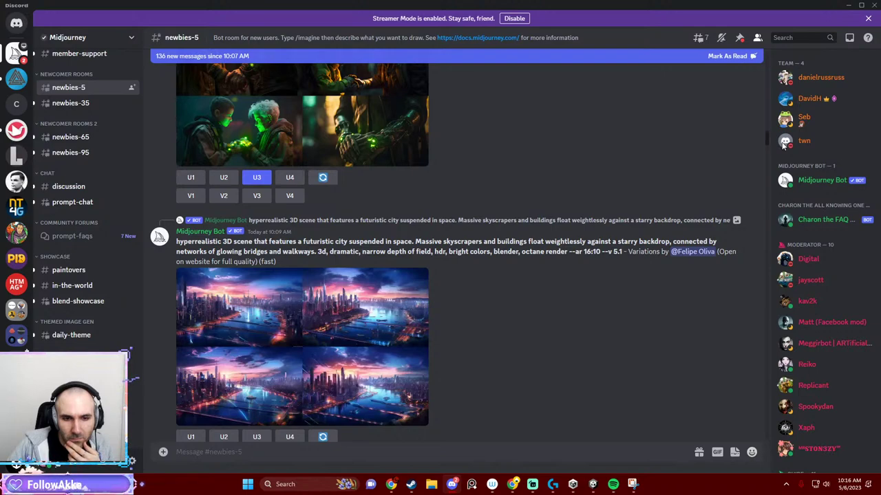
pyautogui.moveTo(783, 145); pyautogui.dragTo(787, 131)
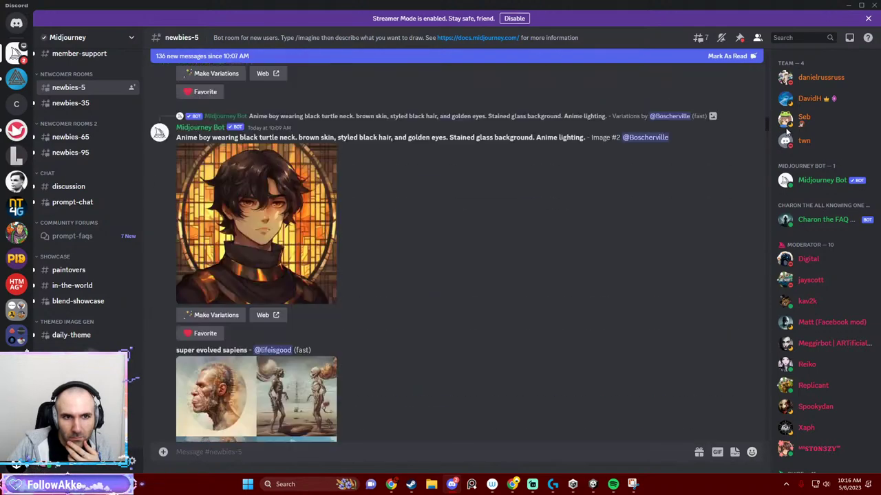
pyautogui.moveTo(787, 132); pyautogui.dragTo(789, 110)
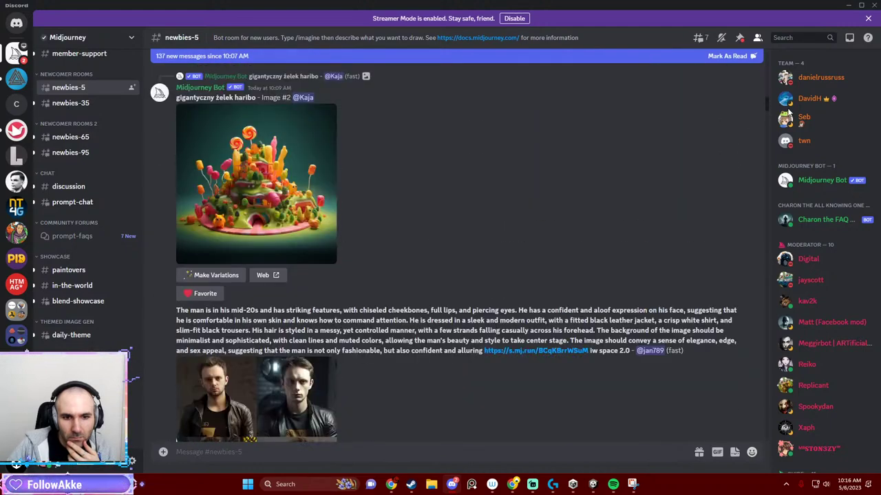
pyautogui.scroll(-3, 667, 180)
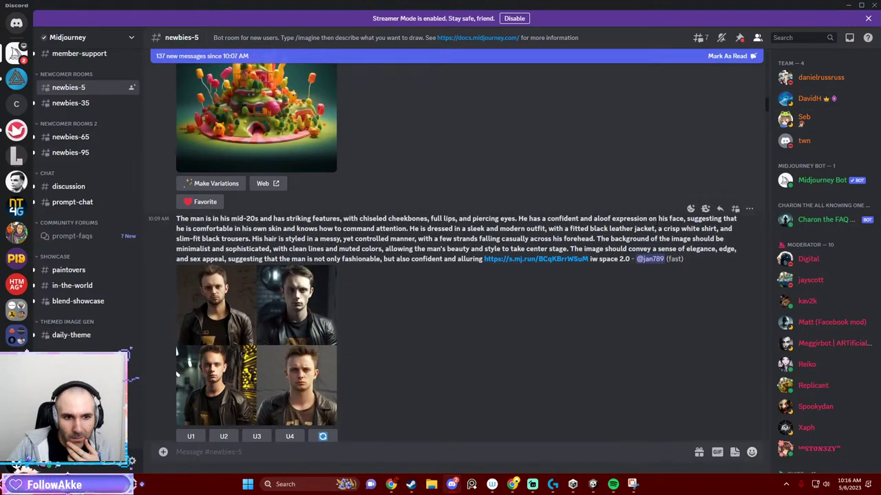
pyautogui.scroll(1, 604, 210)
pyautogui.scroll(3, 609, 203)
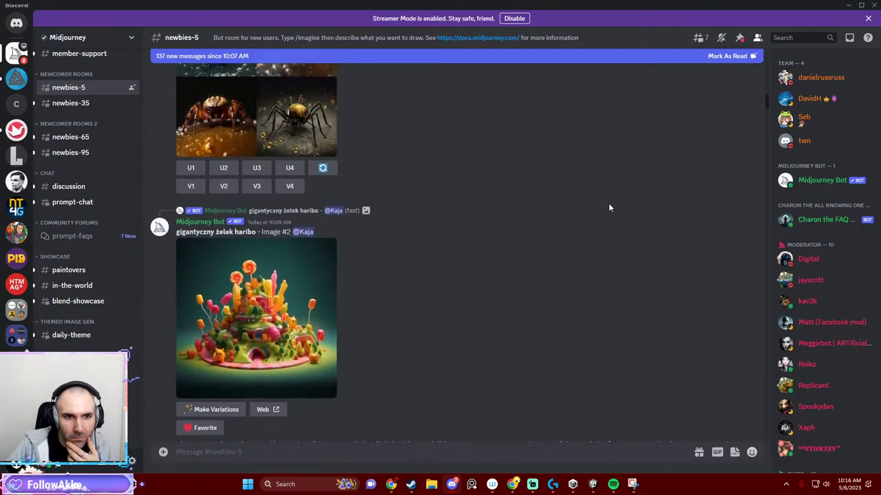
pyautogui.scroll(2, 613, 211)
pyautogui.scroll(3, 613, 220)
pyautogui.scroll(5, 615, 237)
pyautogui.scroll(5, 748, 210)
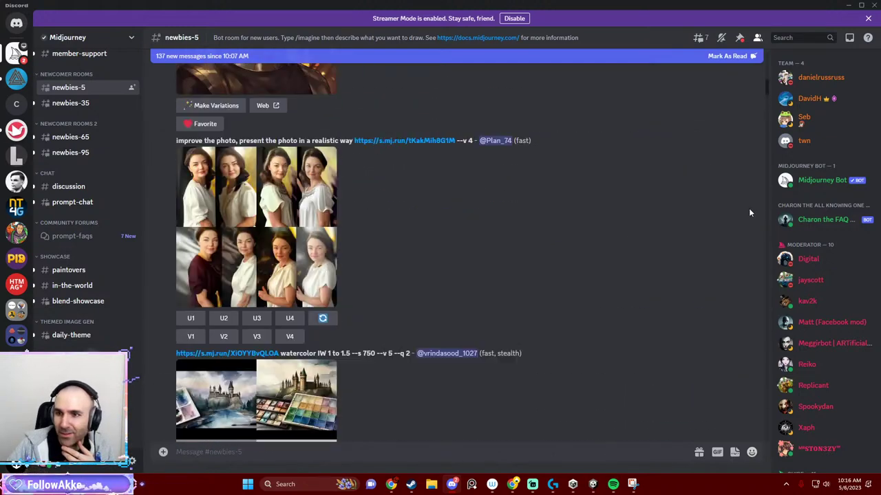
pyautogui.scroll(5, 743, 268)
pyautogui.scroll(3, 717, 150)
pyautogui.scroll(5, 700, 162)
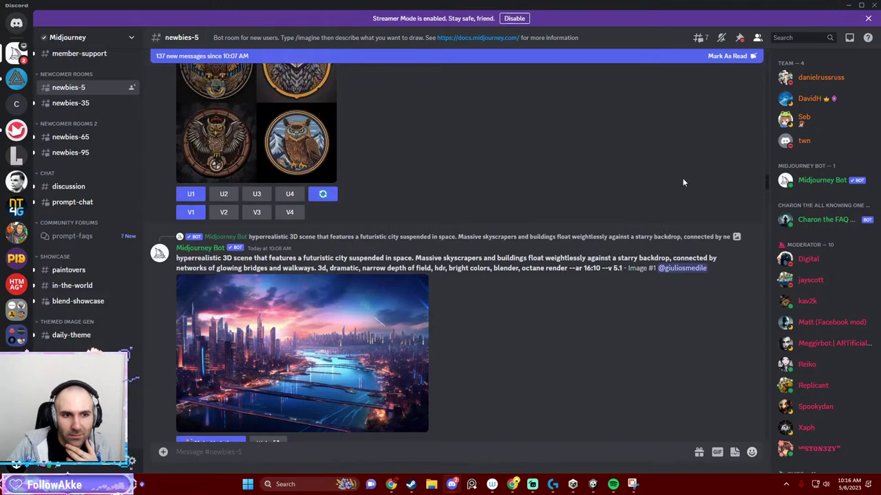
pyautogui.scroll(3, 656, 235)
pyautogui.scroll(5, 662, 240)
pyautogui.scroll(5, 662, 242)
pyautogui.scroll(5, 659, 249)
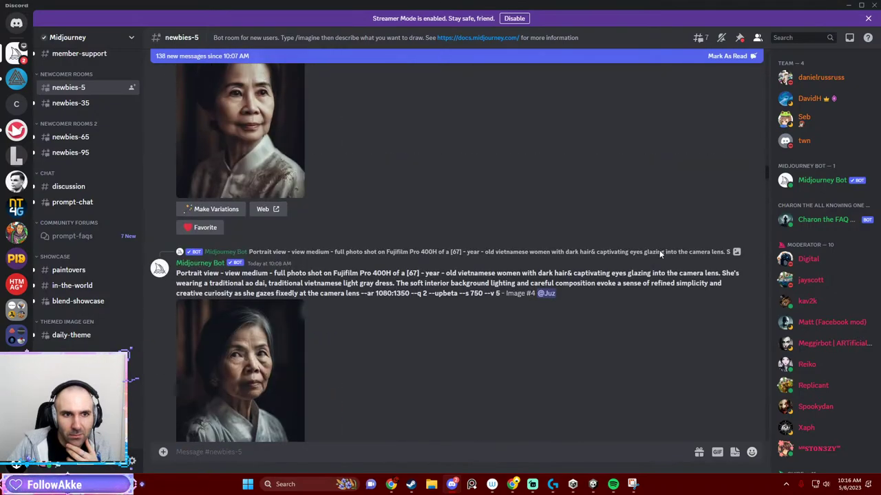
pyautogui.scroll(3, 663, 254)
pyautogui.scroll(5, 666, 256)
pyautogui.scroll(5, 668, 258)
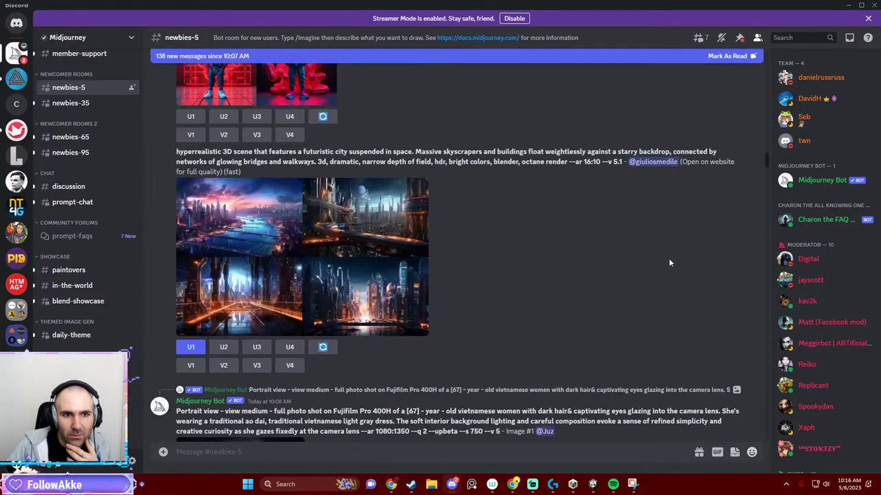
pyautogui.scroll(5, 667, 262)
pyautogui.scroll(5, 669, 266)
pyautogui.scroll(5, 671, 265)
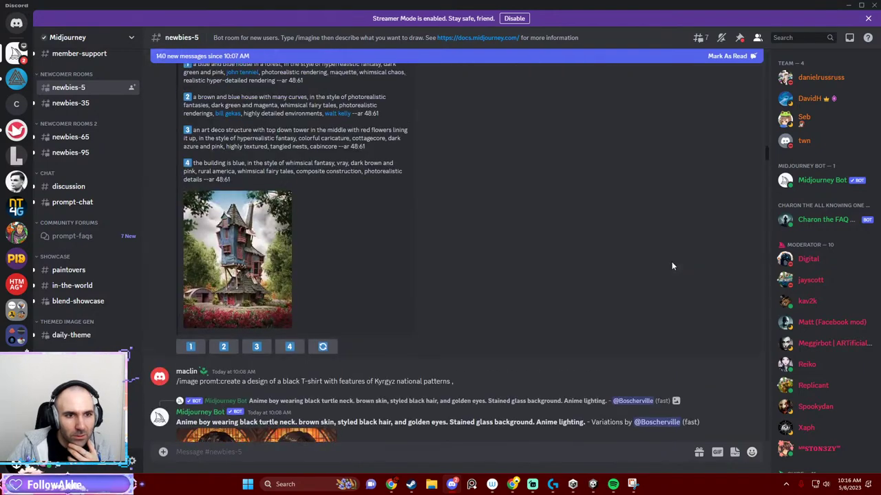
pyautogui.scroll(5, 674, 268)
pyautogui.scroll(3, 673, 270)
pyautogui.scroll(-1, 673, 270)
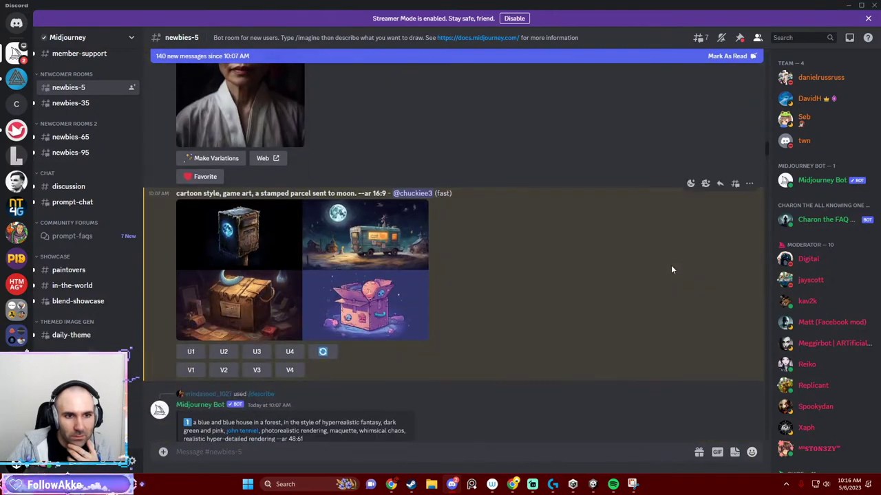
pyautogui.click(269, 248)
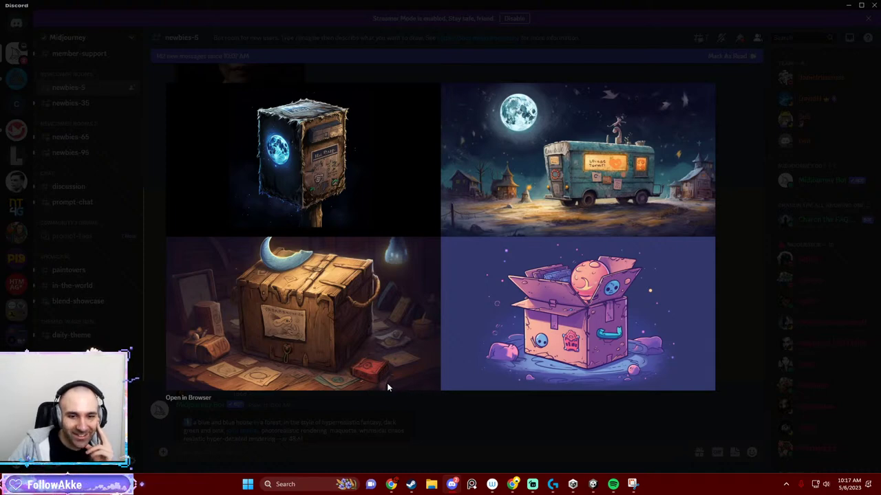
pyautogui.click(514, 434)
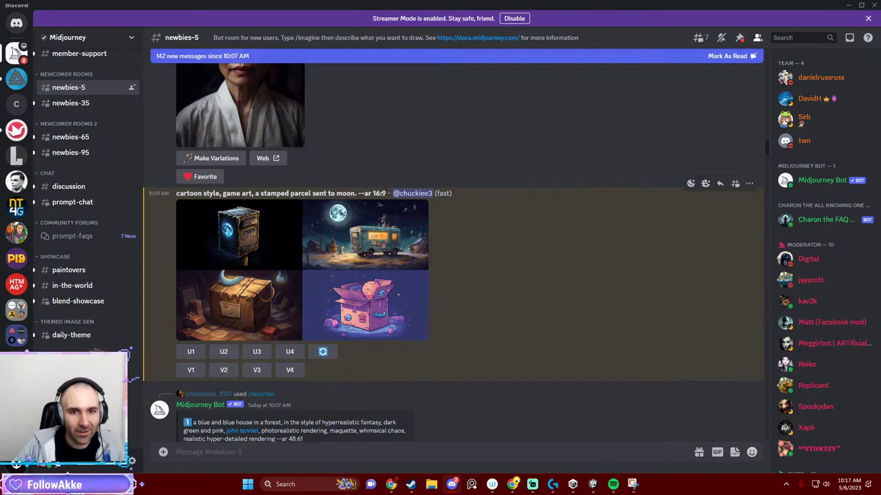
# Copy the stamped-parcel prompt text and clear the message box.
pyautogui.moveTo(387, 193); pyautogui.dragTo(177, 193)
pyautogui.hotkey('ctrl', 'c')
pyautogui.click(238, 448)
pyautogui.hotkey('ctrl', 'v')
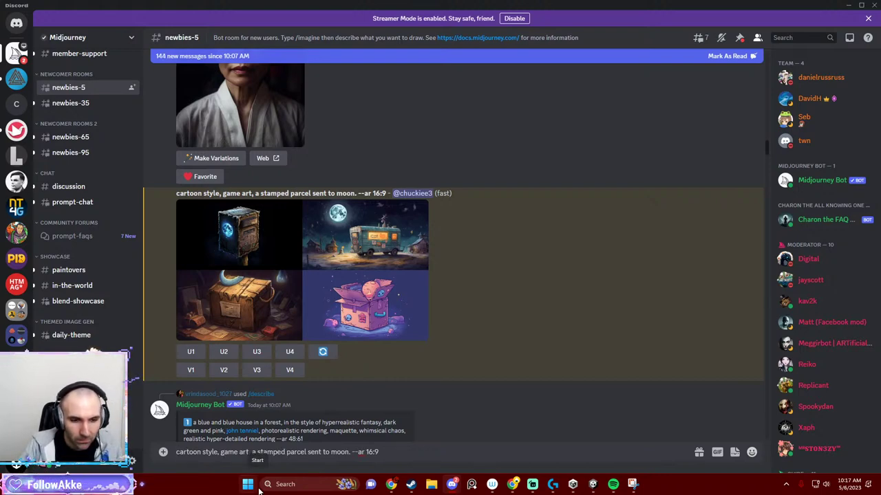
pyautogui.hotkey('ctrl', 'a')
pyautogui.press('BackSpace')
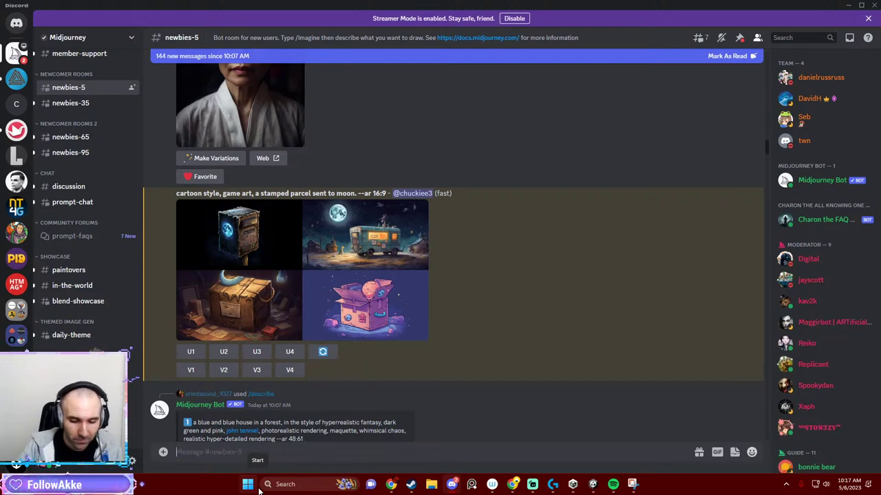
# Start a /imagine request and paste in the earlier stamped parcel prompt.
pyautogui.write('/')
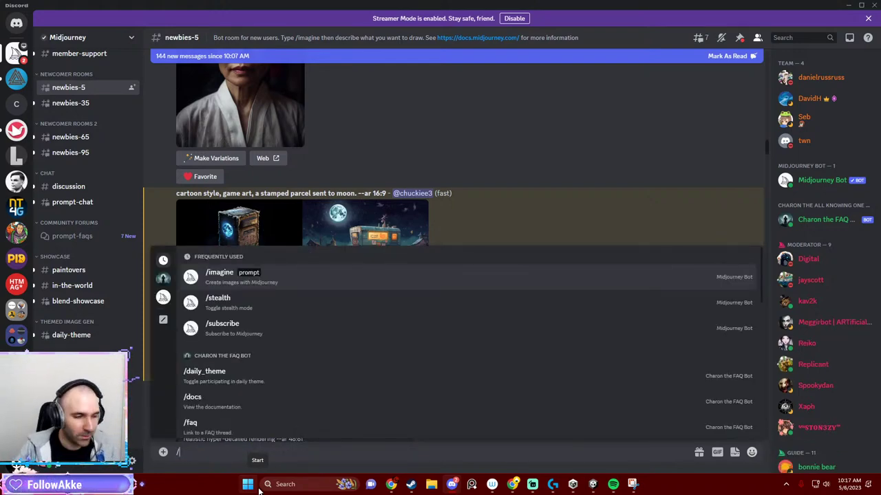
pyautogui.write('i')
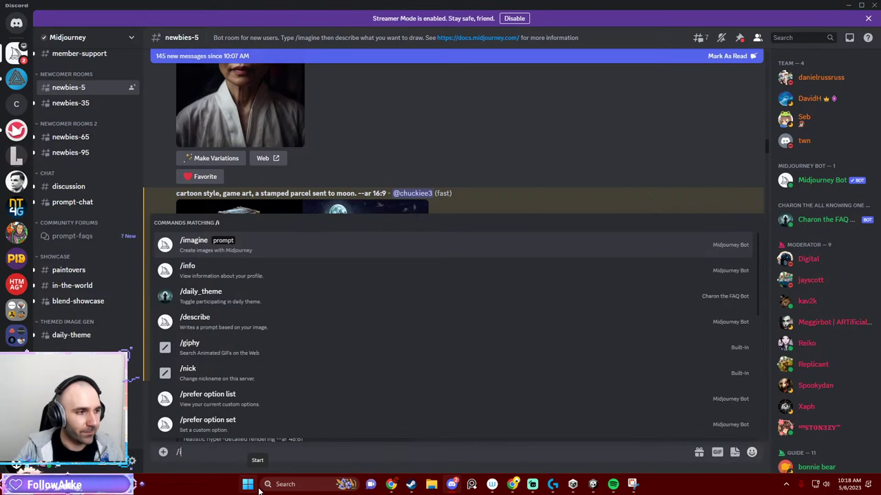
pyautogui.press('Down')
pyautogui.press('Down')
pyautogui.press('Down')
pyautogui.press('Down')
pyautogui.press('Down')
pyautogui.press('Down')
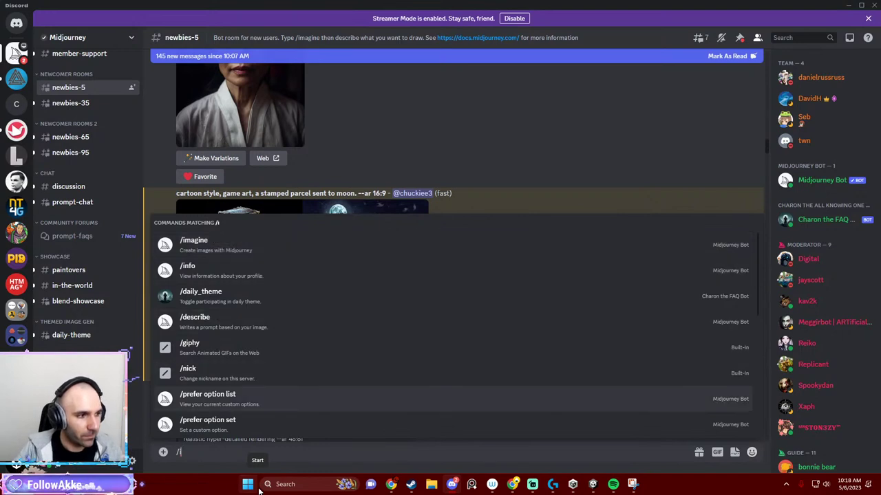
pyautogui.press('Down')
pyautogui.press('Up')
pyautogui.press('Up')
pyautogui.press('Up')
pyautogui.press('Up')
pyautogui.press('Up')
pyautogui.press('Down')
pyautogui.press('Down')
pyautogui.press('Down')
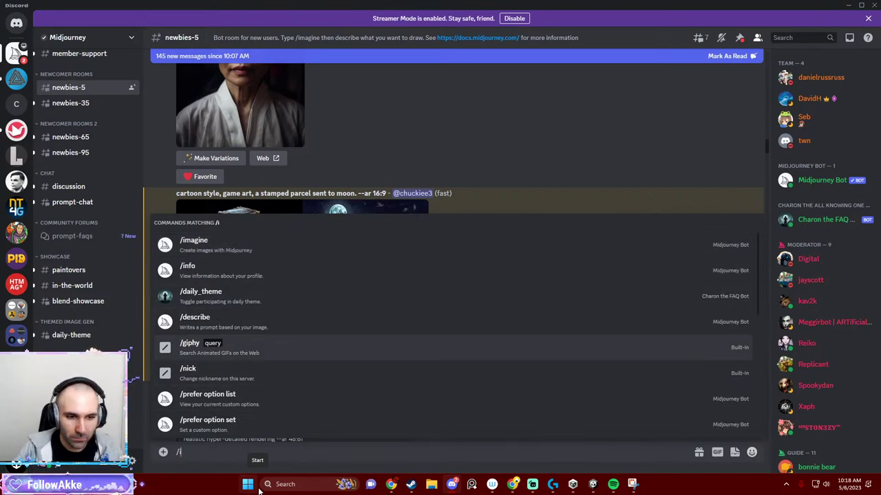
pyautogui.write('magi')
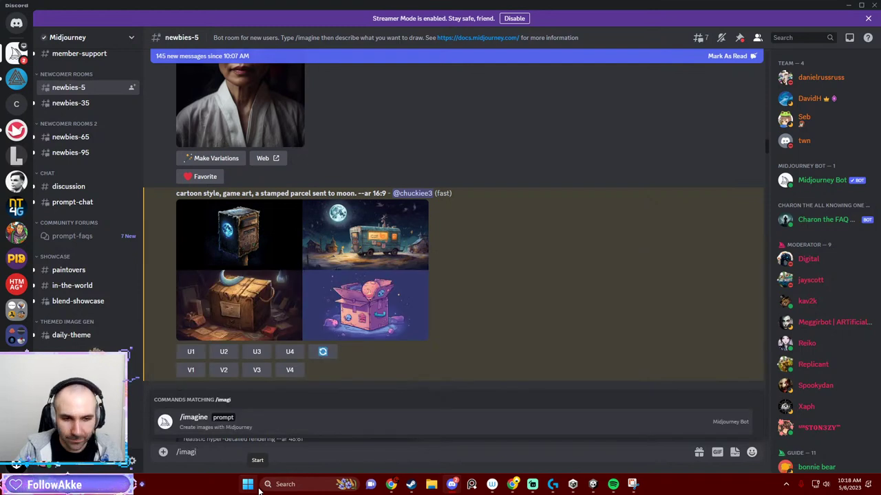
pyautogui.press('Tab')
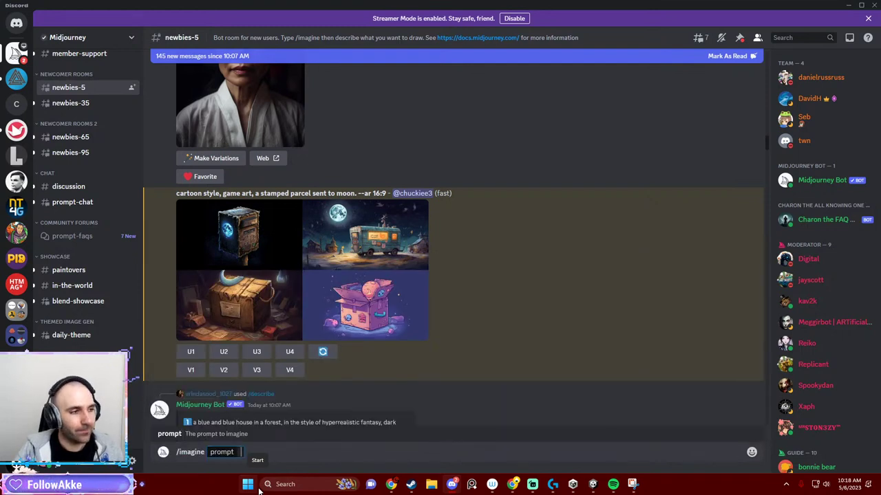
pyautogui.hotkey('ctrl', 'v')
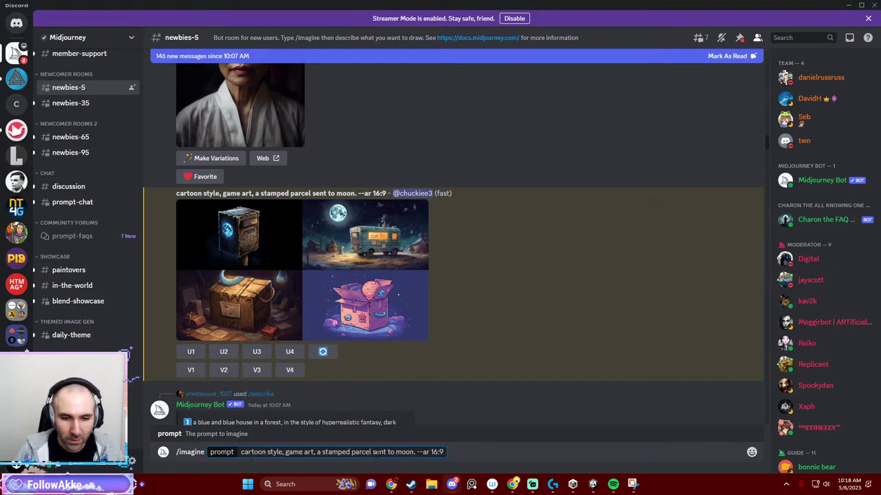
# Replace 'sent to moon' with 'arriving to a planet. Earth in distance. in space. wide shot, narrow depth of field'.
pyautogui.moveTo(377, 452); pyautogui.dragTo(397, 452)
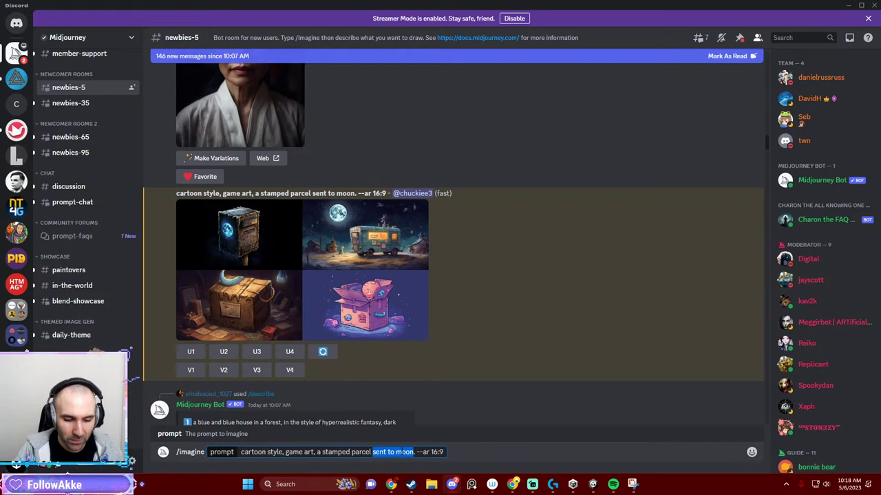
pyautogui.write('visible')
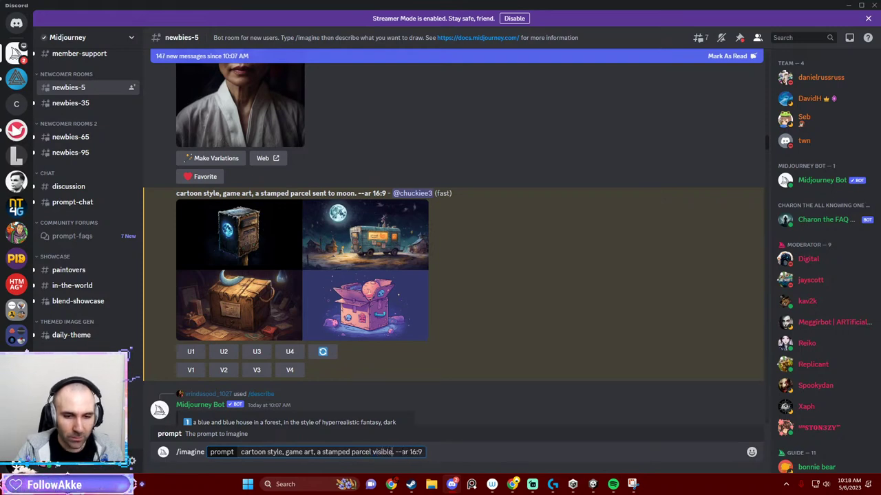
pyautogui.press('BackSpace')
pyautogui.press('BackSpace')
pyautogui.press('BackSpace')
pyautogui.write('arriv')
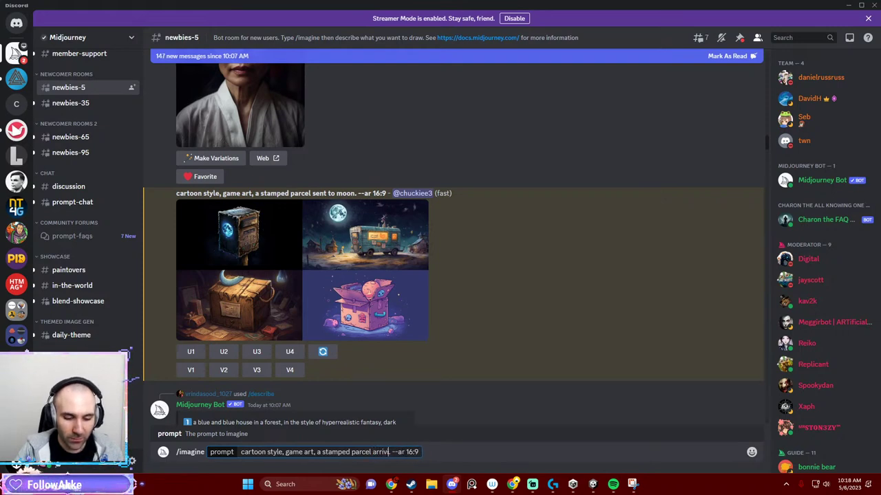
pyautogui.write('ing to a pla')
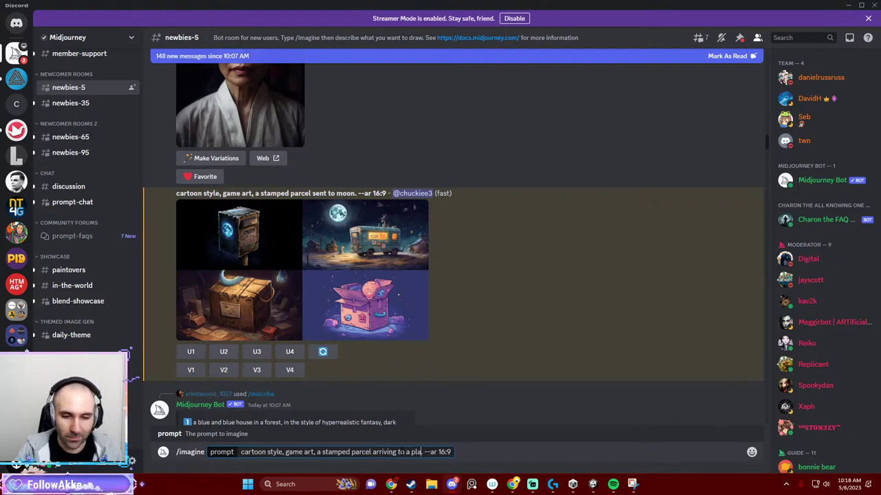
pyautogui.write('net. Eart')
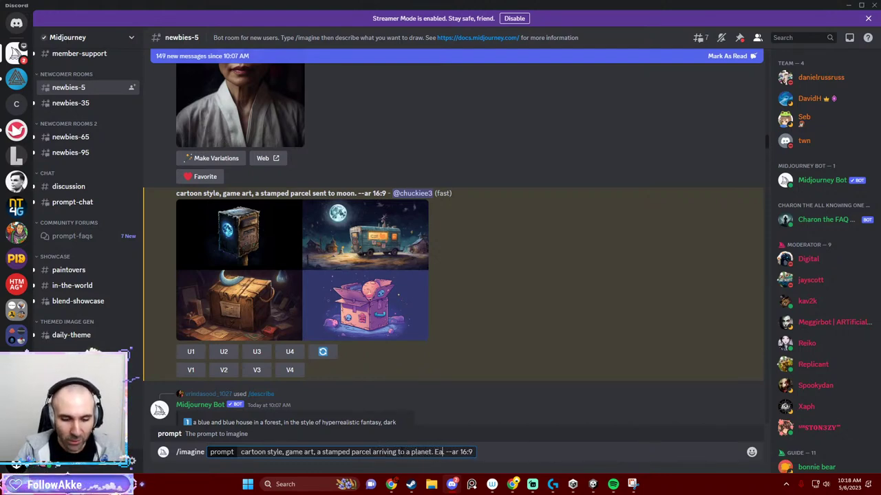
pyautogui.write('h in di')
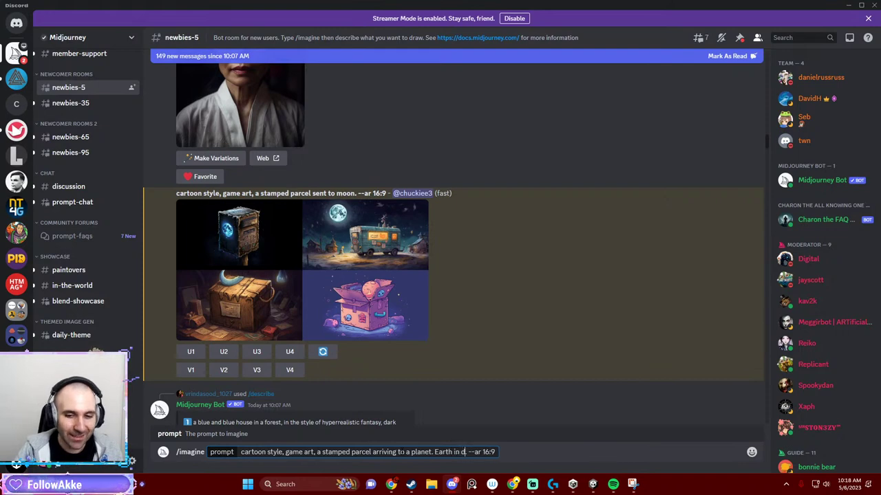
pyautogui.write('stance. S')
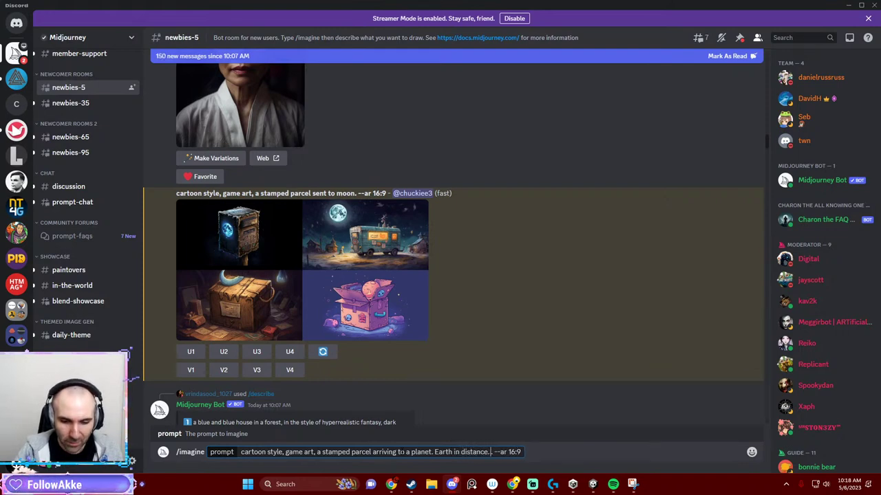
pyautogui.write('pace')
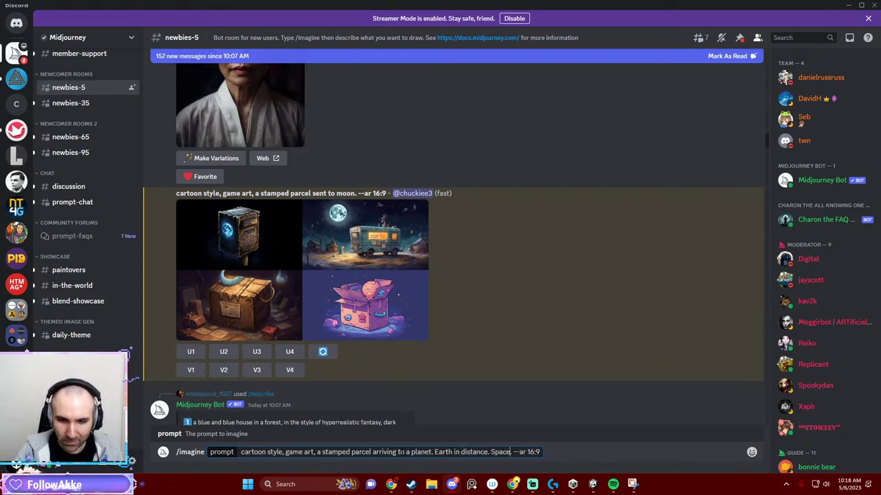
pyautogui.press('BackSpace')
pyautogui.press('BackSpace')
pyautogui.press('BackSpace')
pyautogui.write('in')
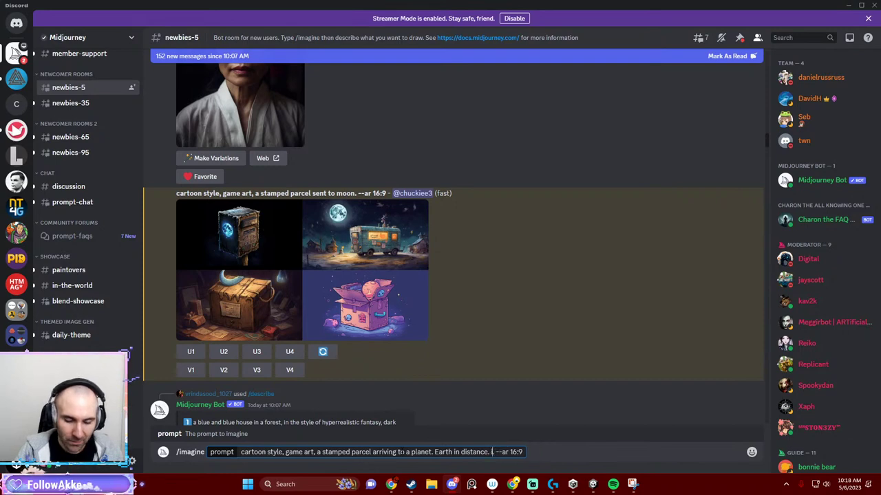
pyautogui.write(' space. w')
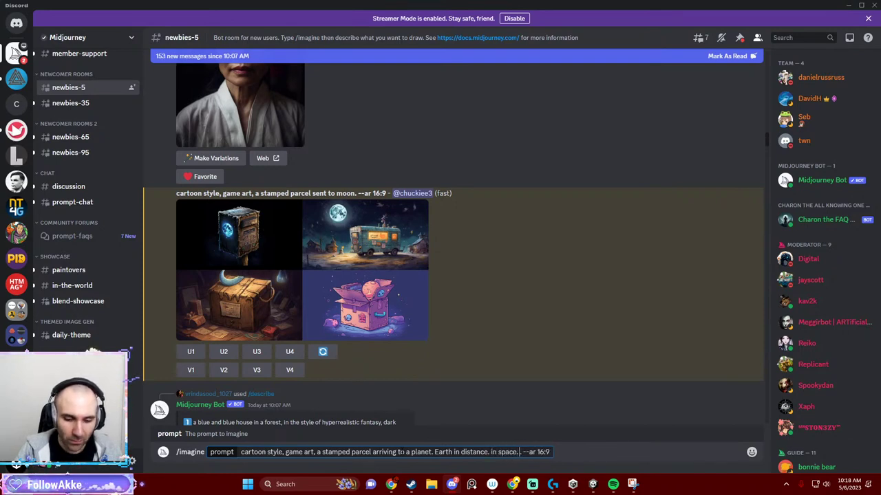
pyautogui.write('ide shot ')
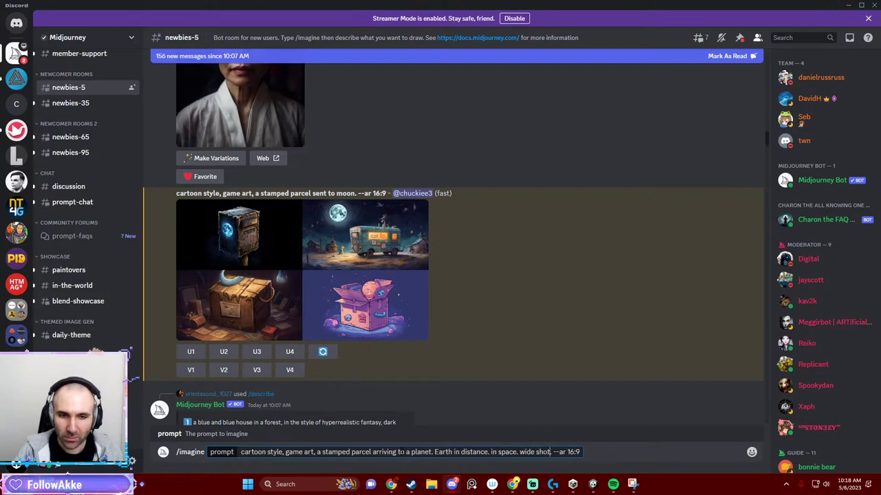
pyautogui.write(', ')
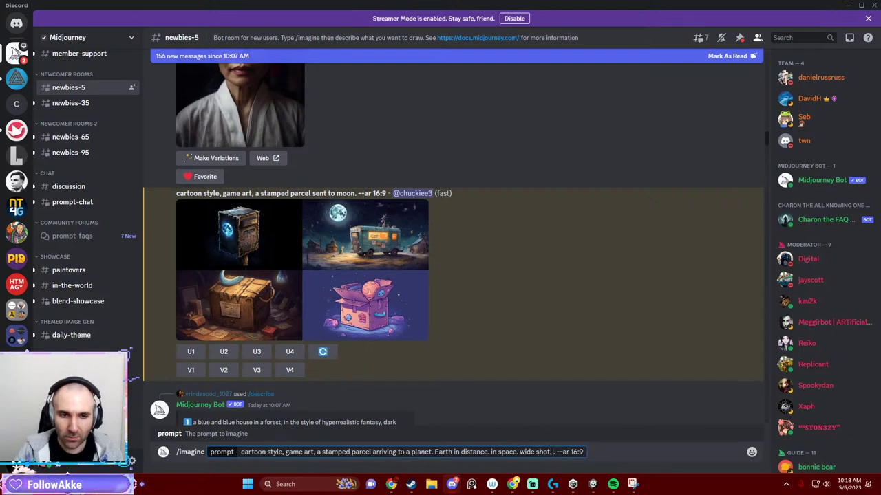
pyautogui.write('narrow ')
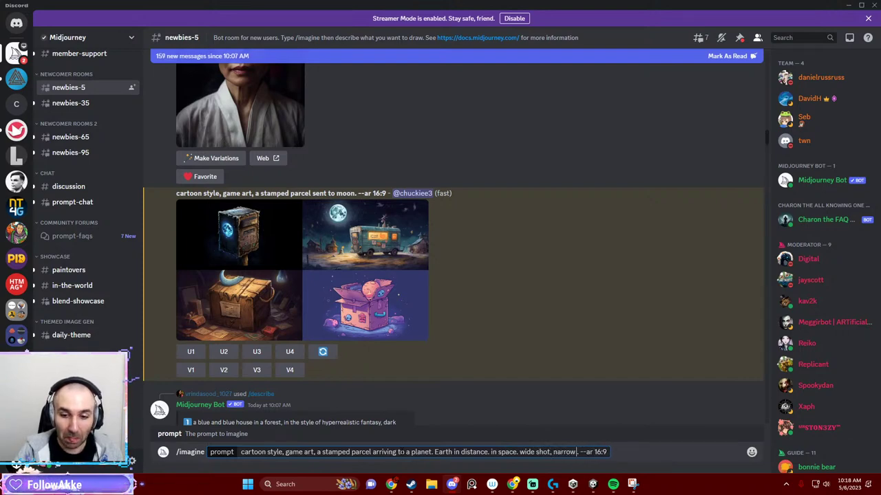
pyautogui.write('de ')
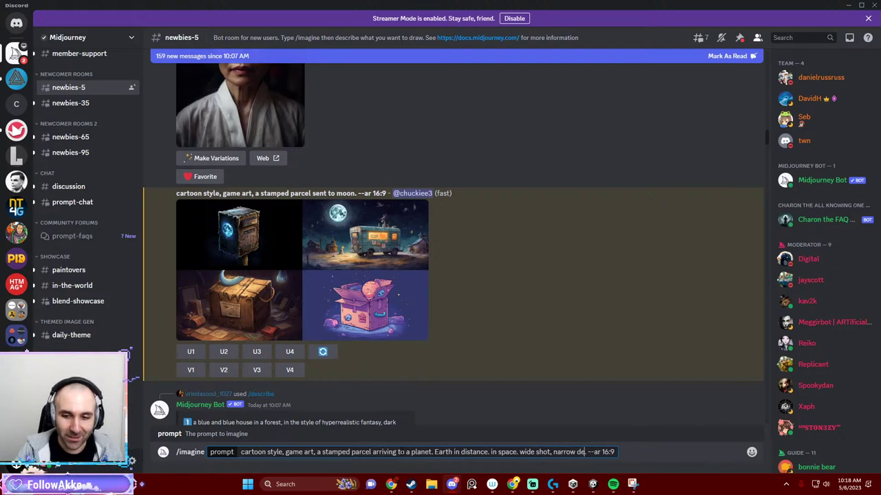
pyautogui.write('pth o')
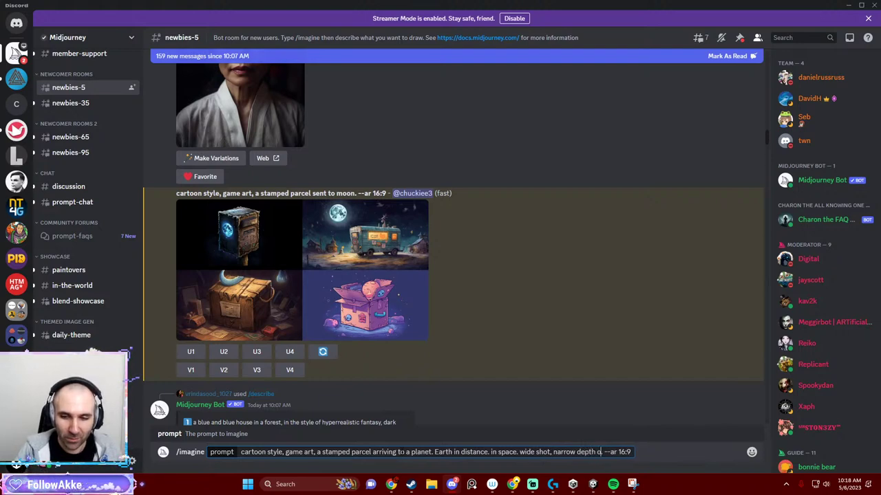
pyautogui.write('f field')
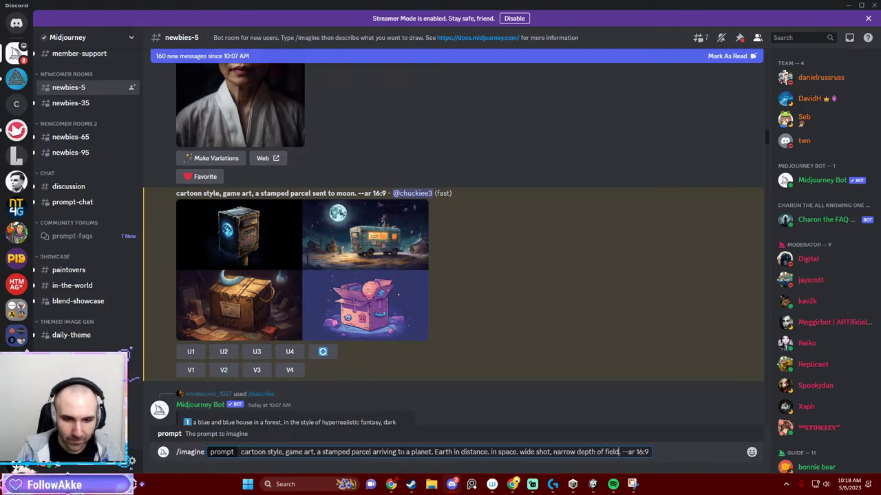
# Change 'a planet' to 'the moon', swap 'in space' for 'Stars visible', and submit.
pyautogui.doubleClick(412, 452)
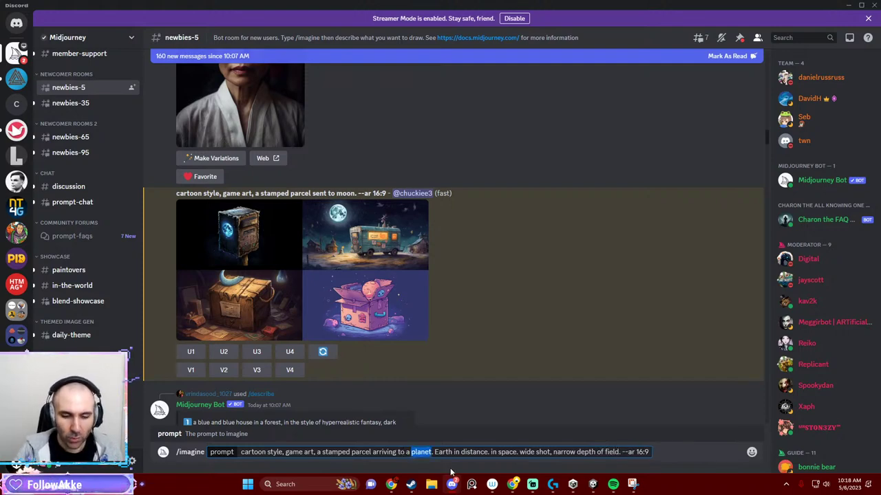
pyautogui.press('BackSpace')
pyautogui.press('BackSpace')
pyautogui.press('BackSpace')
pyautogui.write('the moon')
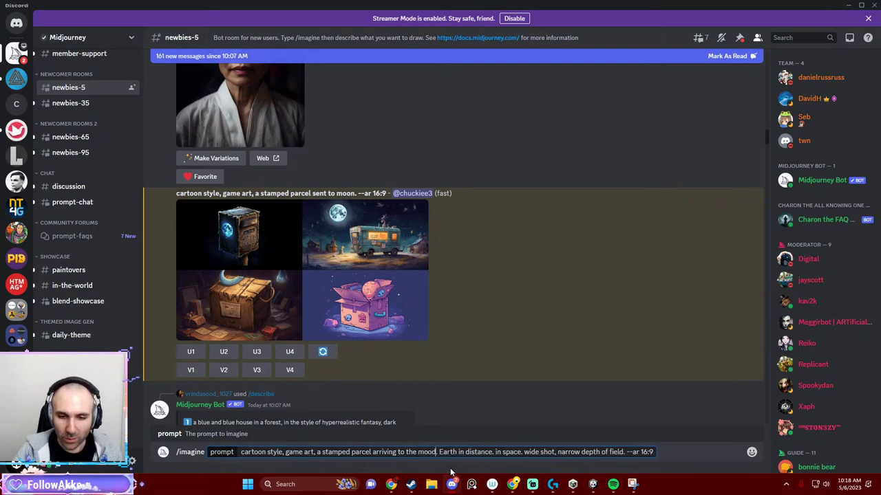
pyautogui.press('Right')
pyautogui.press('Right')
pyautogui.press('Right')
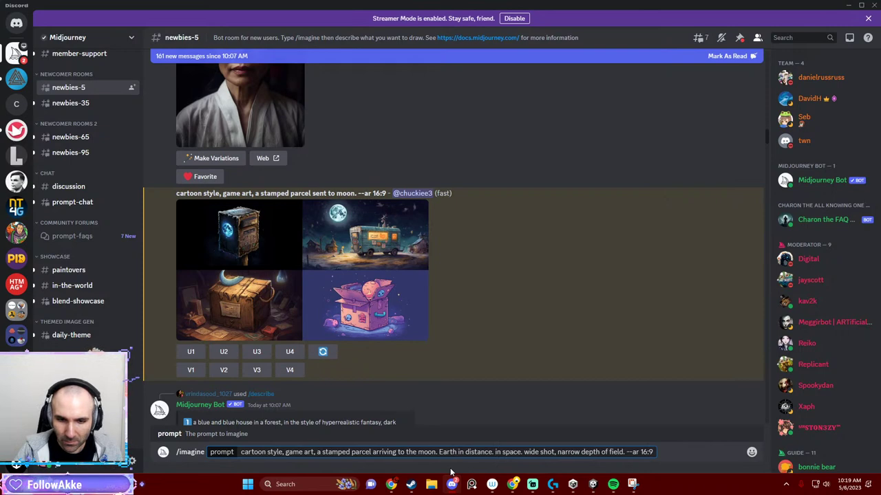
pyautogui.hotkey('ctrl', 'shift', 'Right')
pyautogui.hotkey('ctrl', 'shift', 'Right')
pyautogui.press('BackSpace')
pyautogui.write('S')
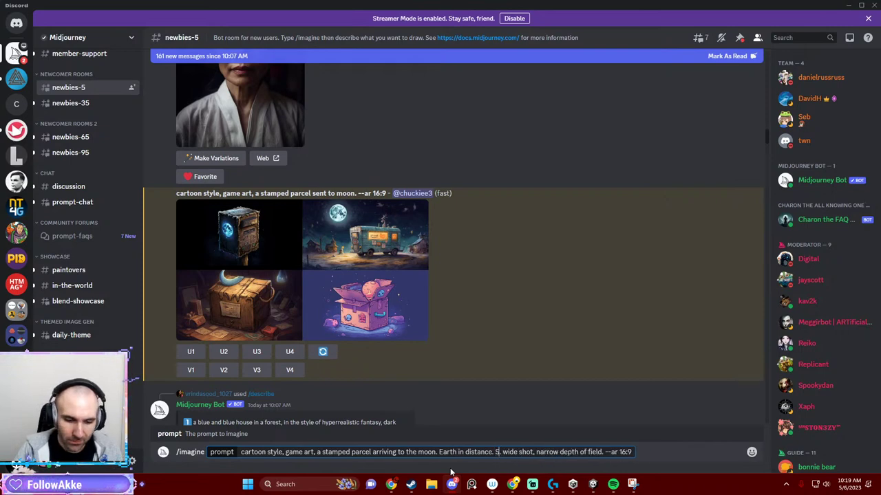
pyautogui.write('tars')
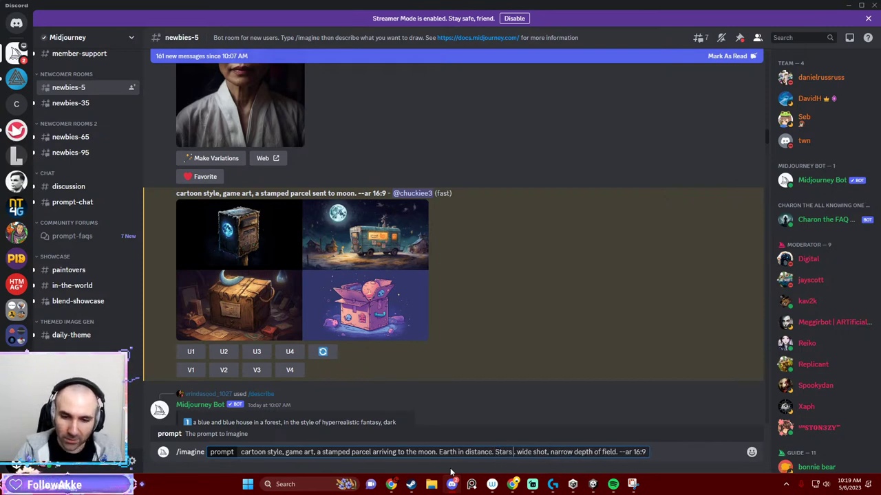
pyautogui.write(' visible')
pyautogui.press('Return')
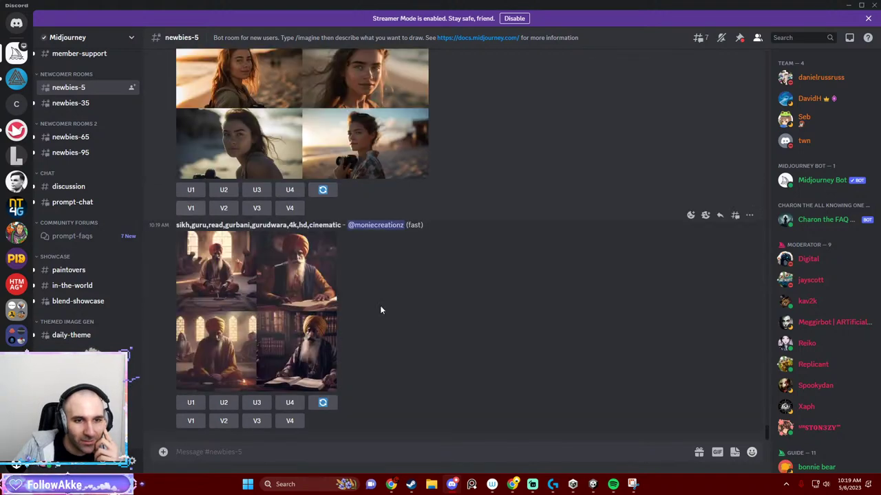
# Scroll newbies-5 to the finished four-image parcel-on-the-moon grid with Earth and stars.
pyautogui.scroll(5, 482, 373)
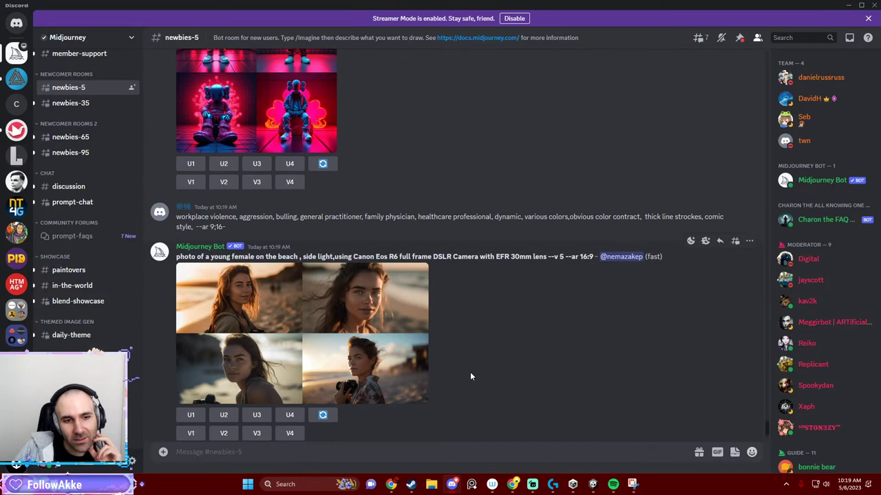
pyautogui.scroll(3, 475, 375)
pyautogui.scroll(3, 485, 374)
pyautogui.scroll(2, 483, 361)
pyautogui.scroll(2, 473, 347)
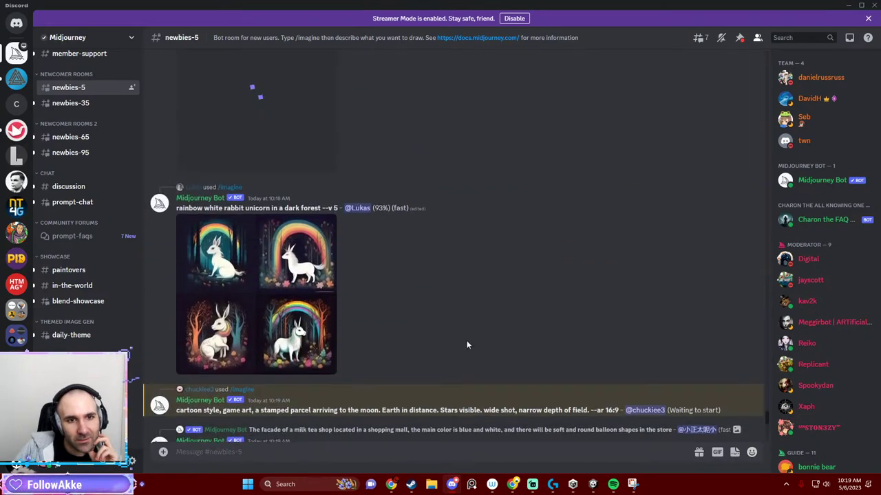
pyautogui.scroll(-4, 459, 351)
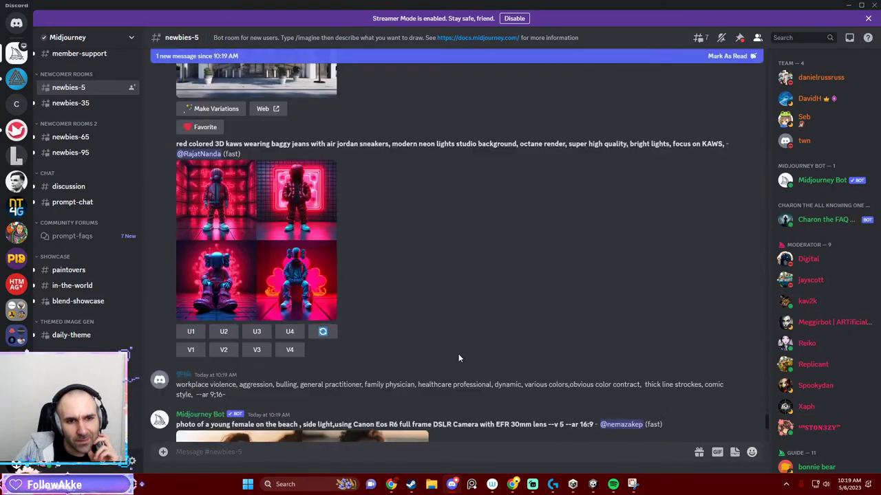
pyautogui.scroll(-1, 442, 350)
pyautogui.scroll(-5, 436, 349)
pyautogui.scroll(-4, 431, 347)
pyautogui.scroll(2, 430, 344)
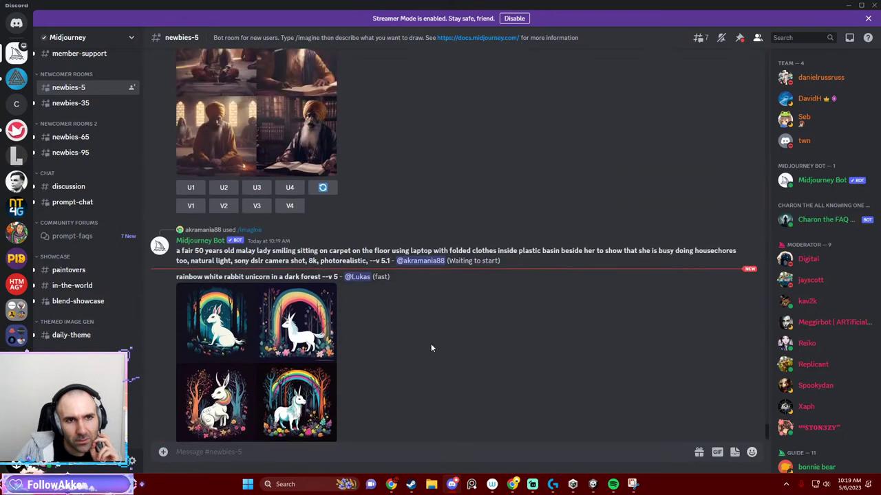
pyautogui.scroll(2, 430, 343)
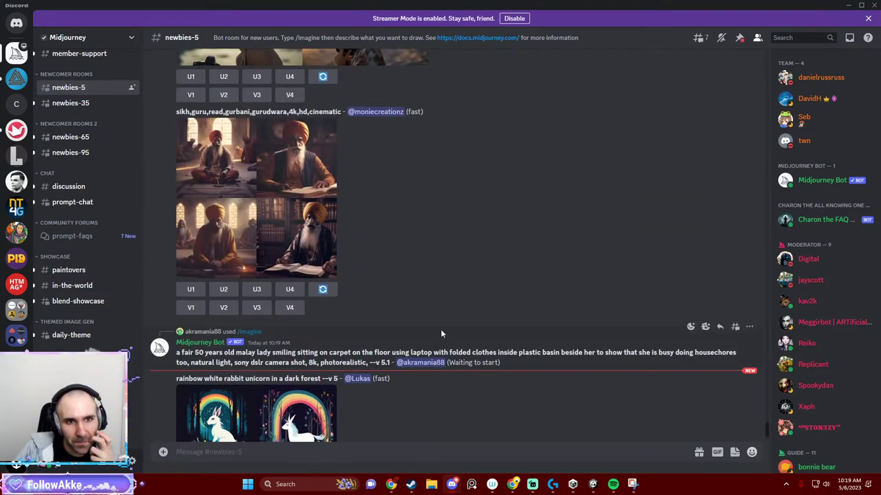
pyautogui.scroll(-4, 441, 330)
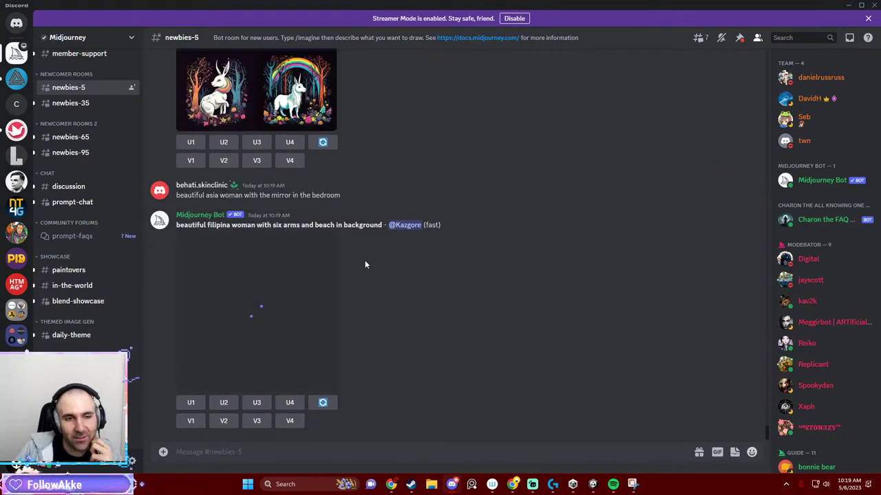
pyautogui.scroll(5, 382, 267)
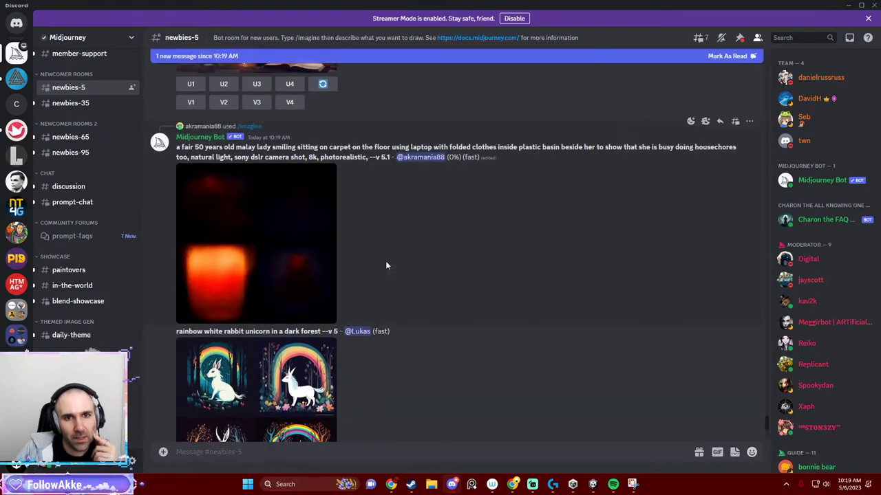
pyautogui.scroll(-8, 388, 279)
pyautogui.scroll(-3, 394, 287)
pyautogui.scroll(-6, 393, 280)
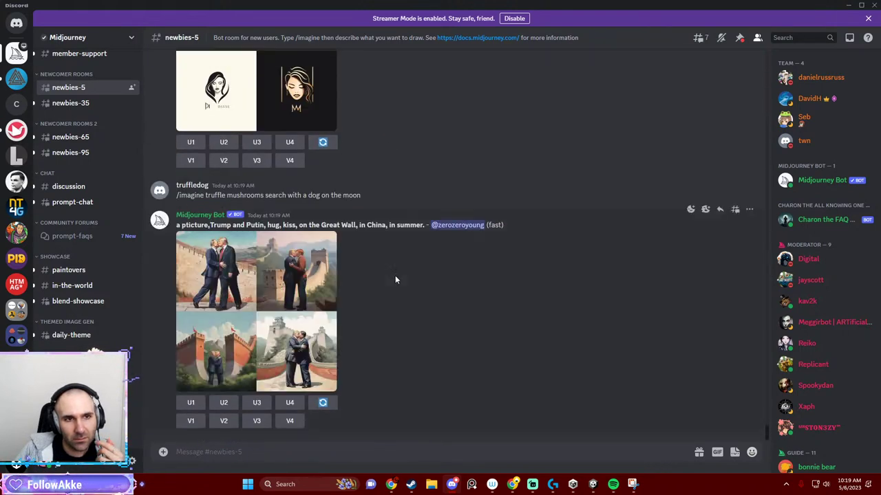
pyautogui.scroll(1, 393, 270)
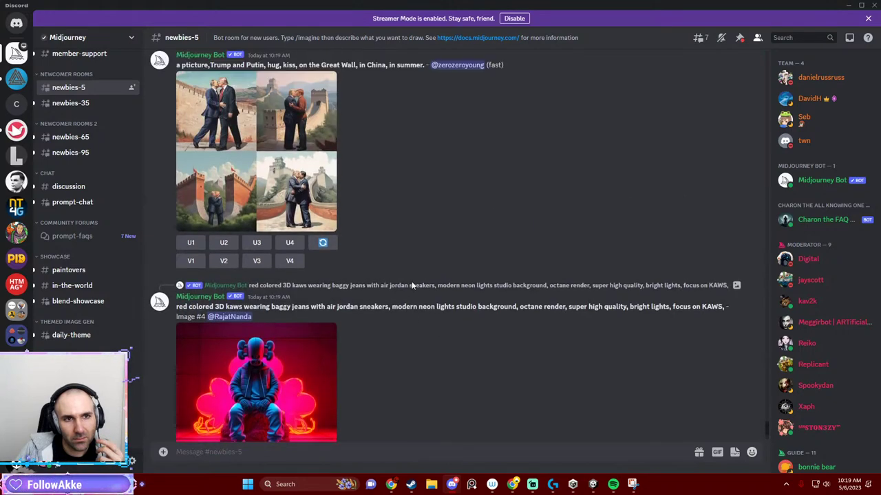
pyautogui.scroll(3, 411, 283)
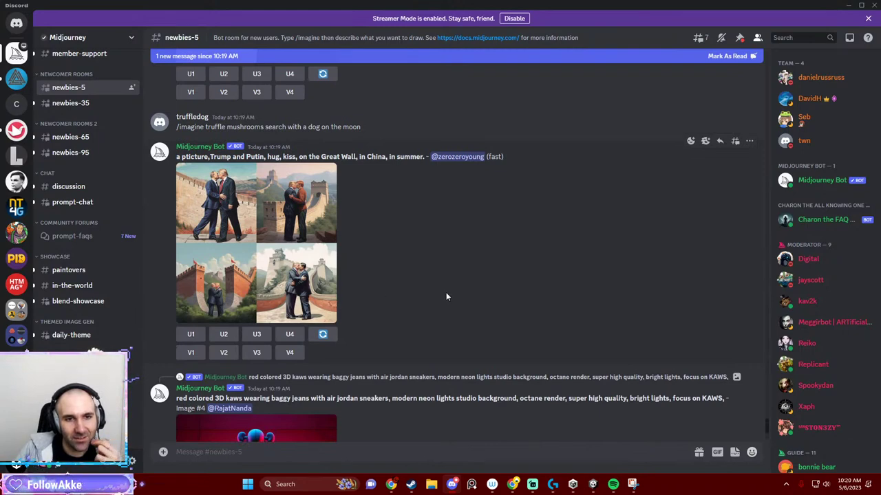
pyautogui.scroll(-3, 445, 292)
pyautogui.scroll(-2, 442, 294)
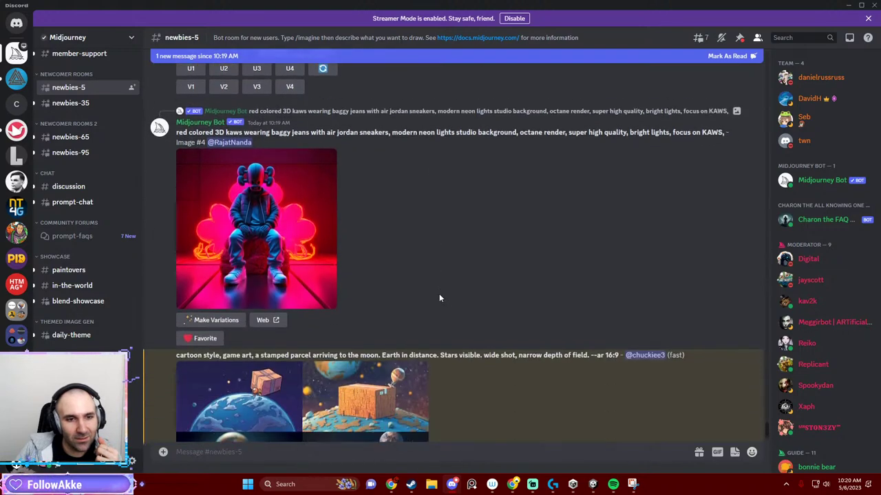
pyautogui.scroll(-1, 439, 294)
pyautogui.scroll(-1, 438, 292)
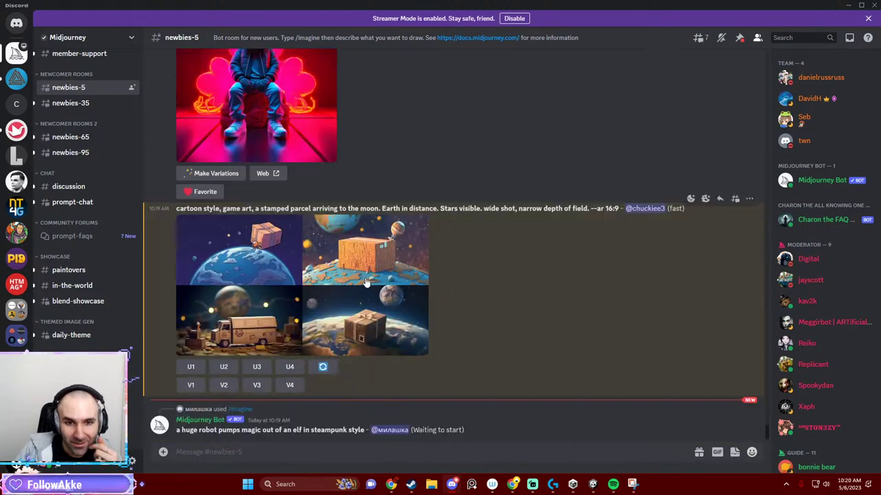
# Enlarge the revised parcel-to-moon image grid and bring up its copy and save options.
pyautogui.click(328, 273)
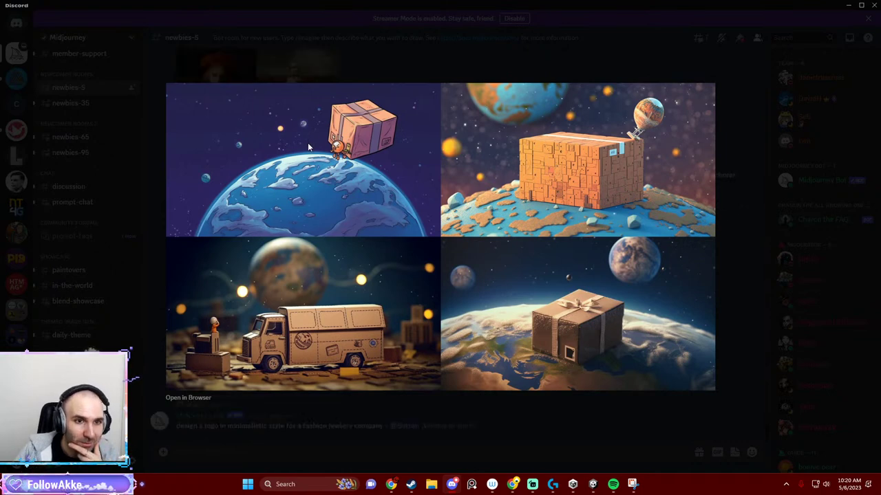
pyautogui.rightClick(324, 181)
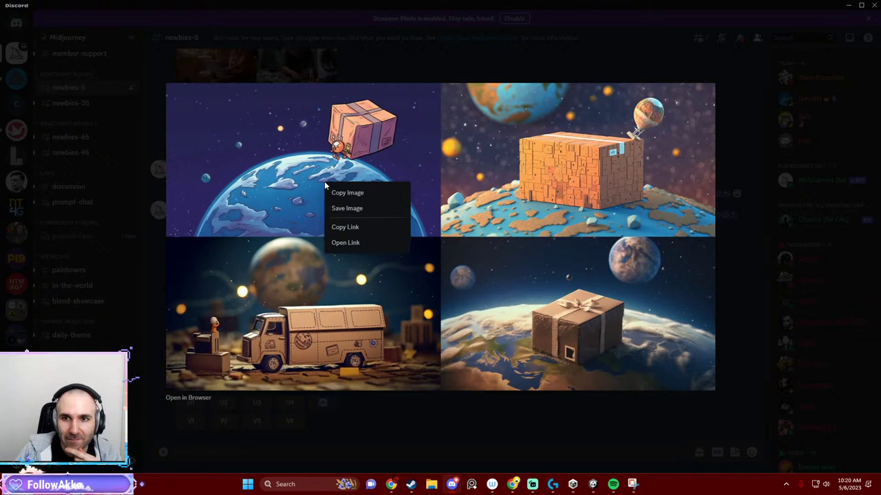
# Start saving the parcel image and browse to the scds folder on the Desktop.
pyautogui.click(365, 212)
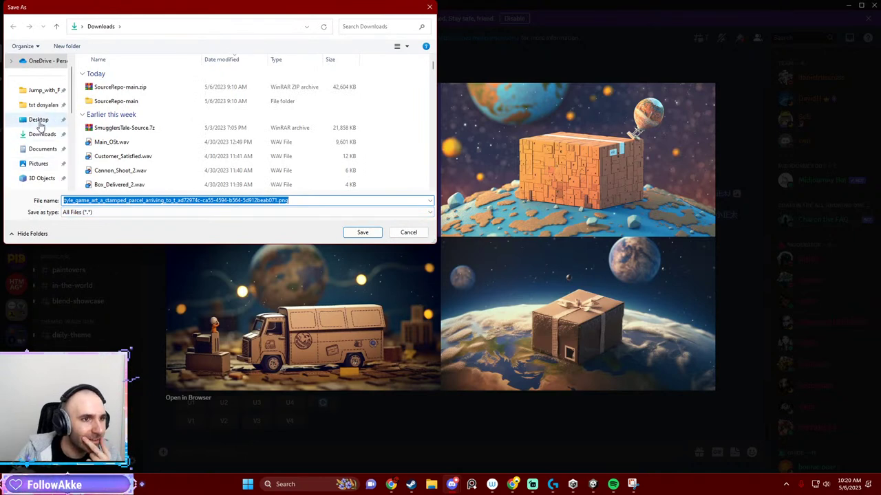
pyautogui.scroll(1, 42, 155)
pyautogui.scroll(-1, 43, 152)
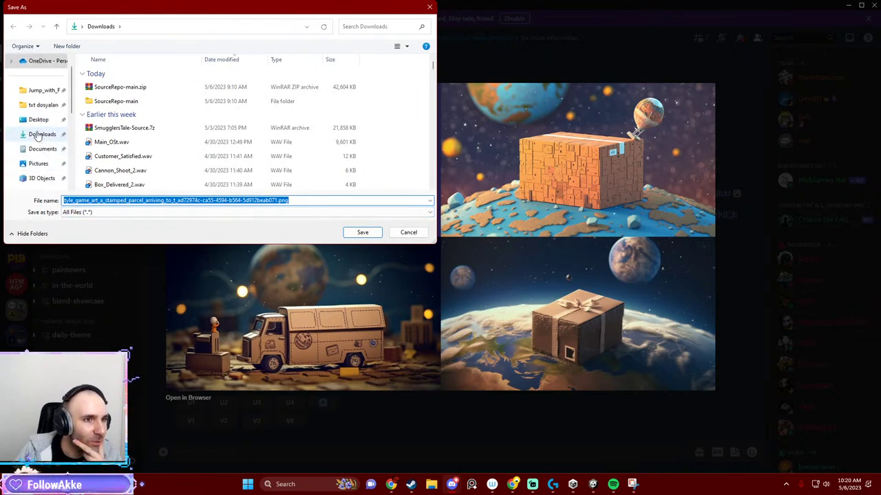
pyautogui.click(41, 90)
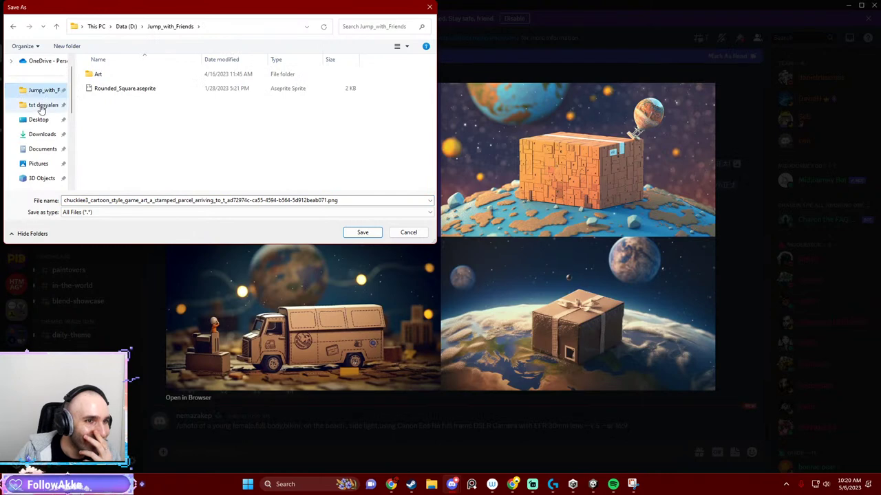
pyautogui.scroll(-1, 42, 114)
pyautogui.click(44, 104)
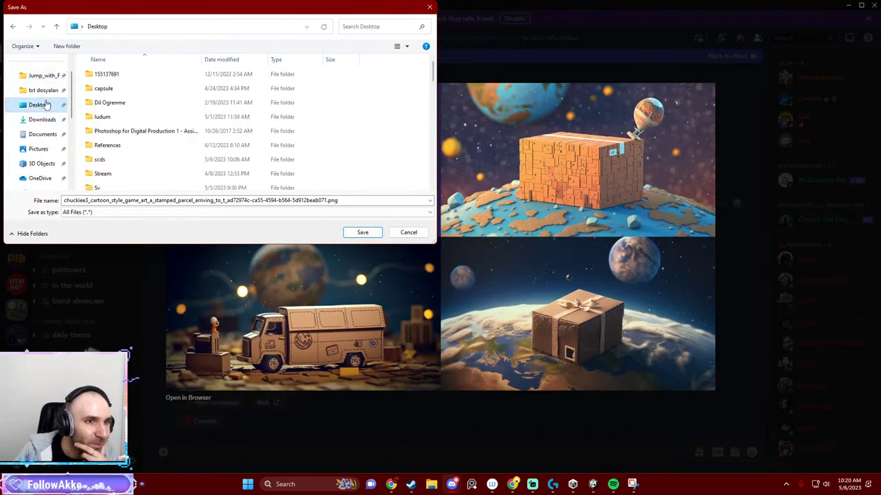
pyautogui.doubleClick(106, 89)
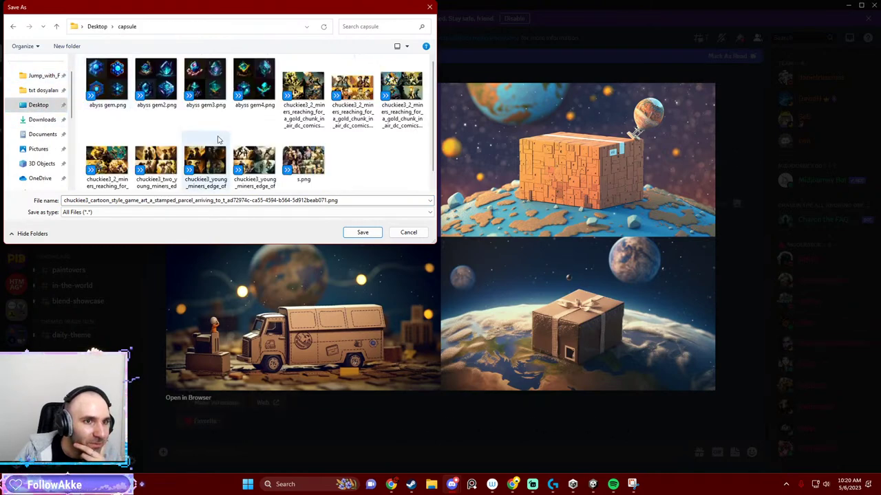
pyautogui.click(13, 26)
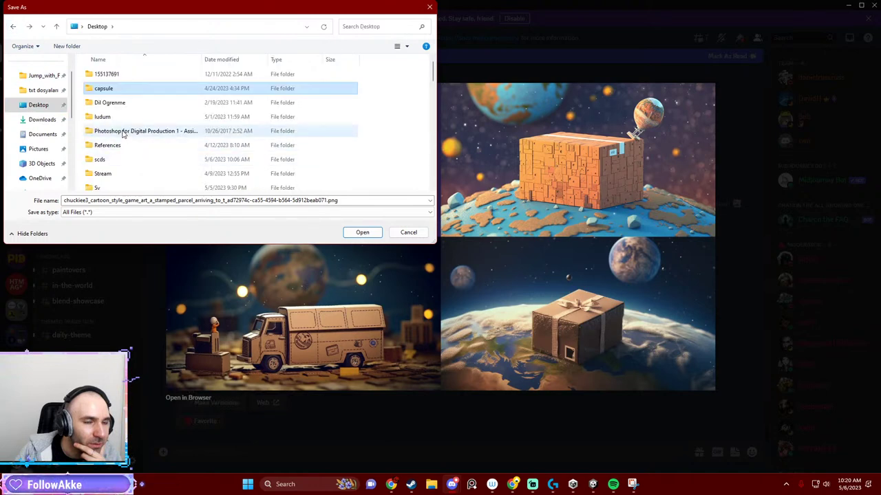
pyautogui.scroll(-1, 121, 122)
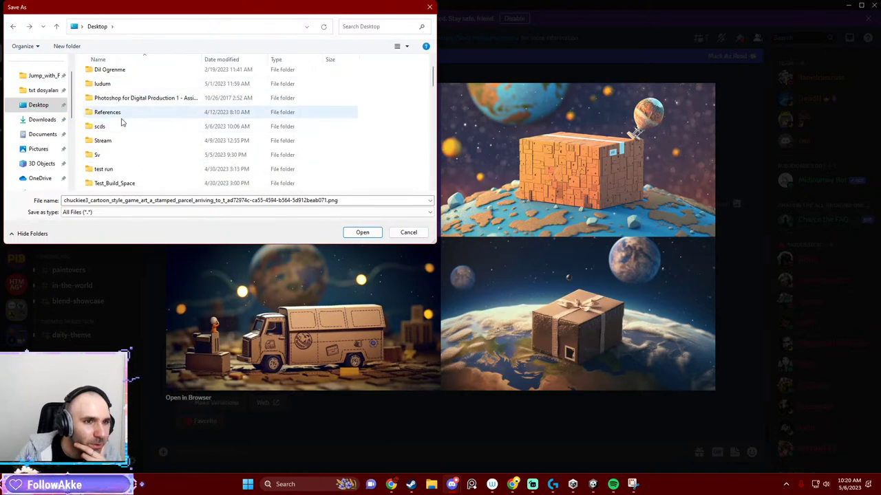
pyautogui.doubleClick(117, 125)
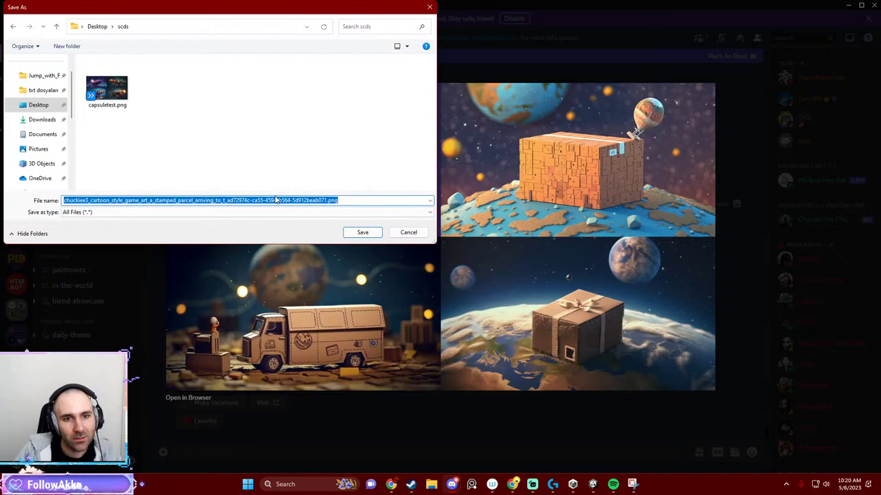
# Name the file capsuletest.png and save it.
pyautogui.click(107, 88)
pyautogui.doubleClick(91, 199)
pyautogui.click(91, 200)
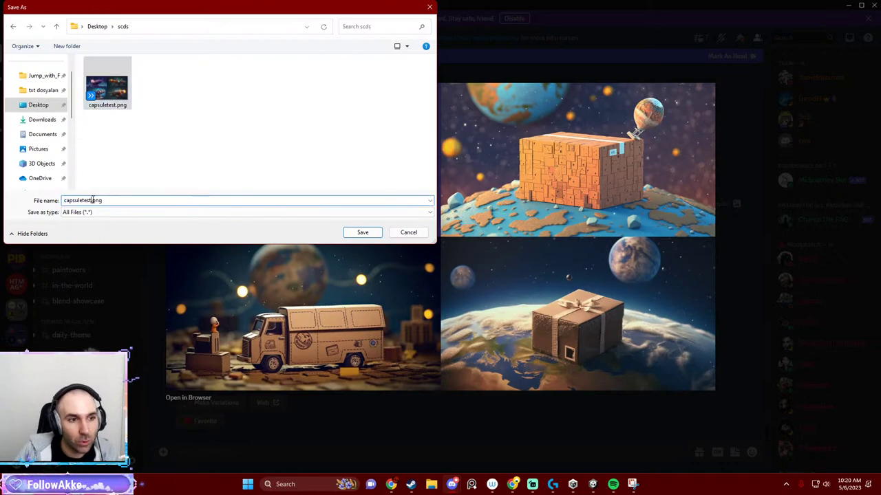
pyautogui.click(373, 235)
# Close the image viewer and re-roll the stamped-parcel prompt for new images.
pyautogui.click(392, 442)
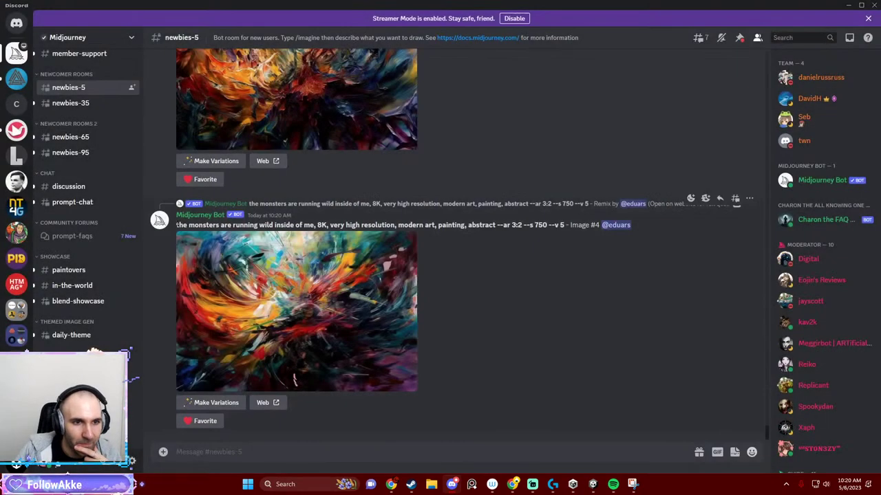
pyautogui.scroll(5, 278, 224)
pyautogui.scroll(5, 291, 231)
pyautogui.scroll(5, 289, 220)
pyautogui.scroll(5, 299, 229)
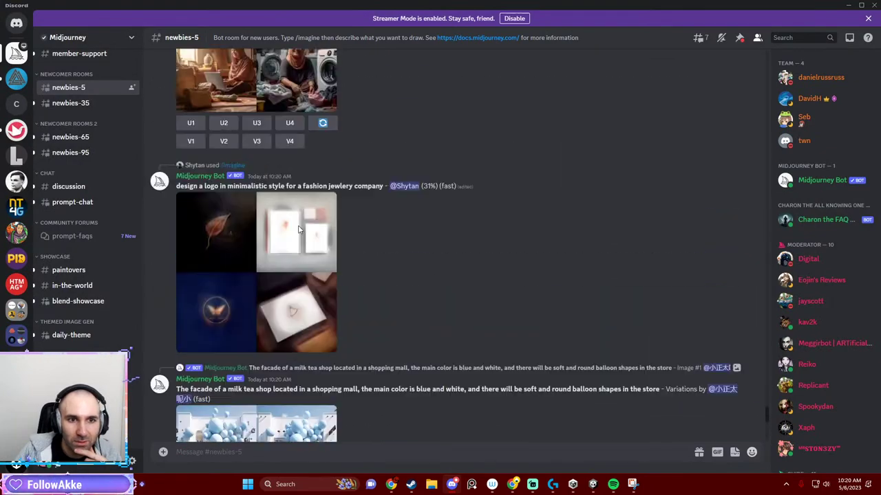
pyautogui.scroll(5, 303, 229)
pyautogui.scroll(5, 334, 226)
pyautogui.scroll(5, 340, 248)
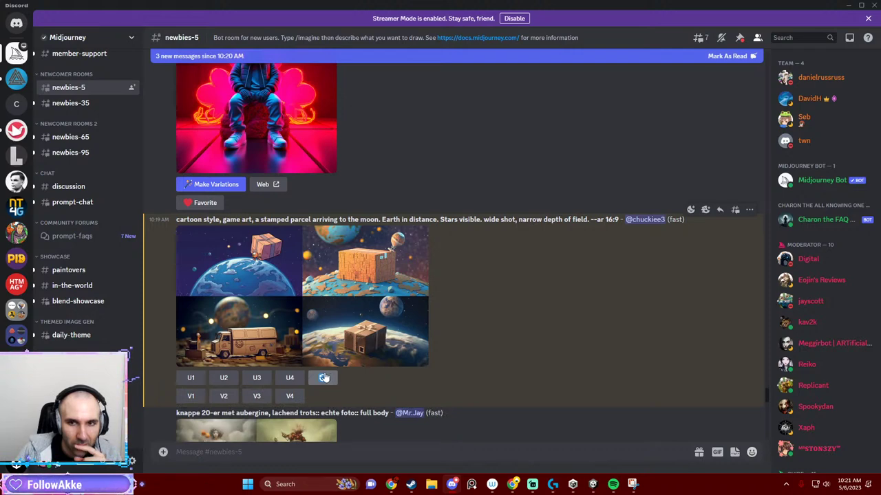
pyautogui.click(324, 378)
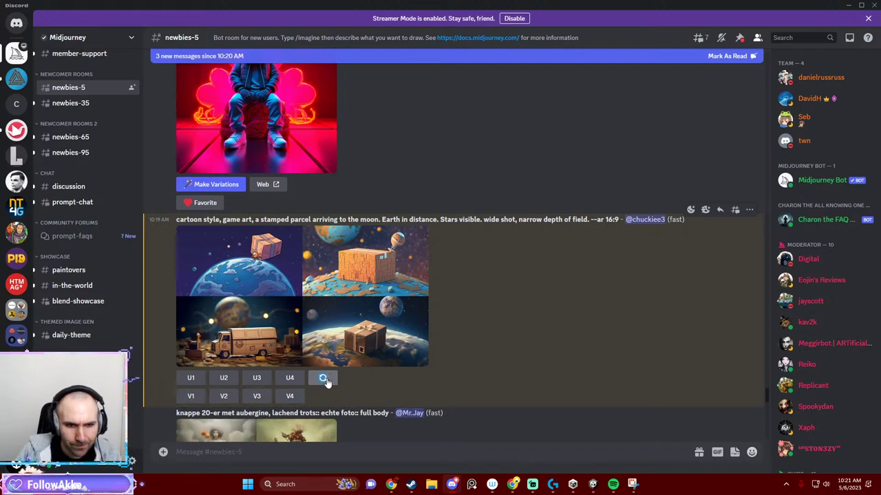
# Briefly view the steampunk robot grid enlarged, then scroll to the new parcel results.
pyautogui.scroll(-2, 473, 357)
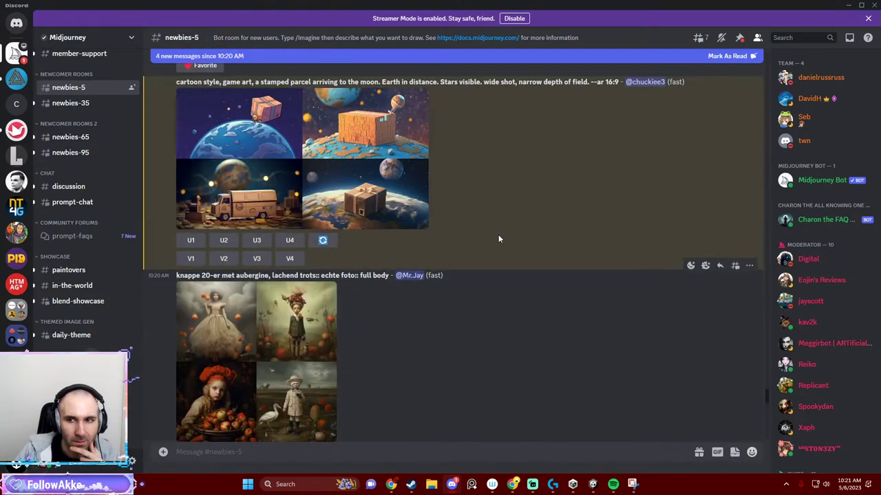
pyautogui.scroll(-10, 509, 275)
pyautogui.scroll(-5, 523, 317)
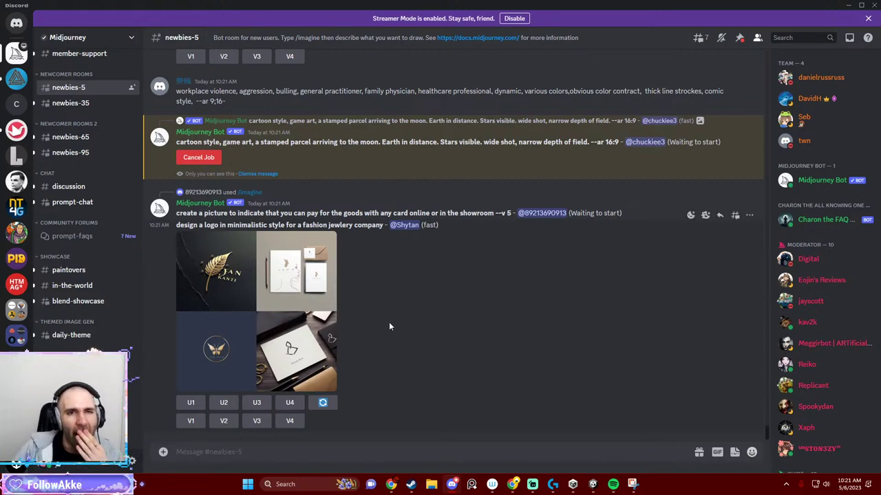
pyautogui.scroll(5, 389, 327)
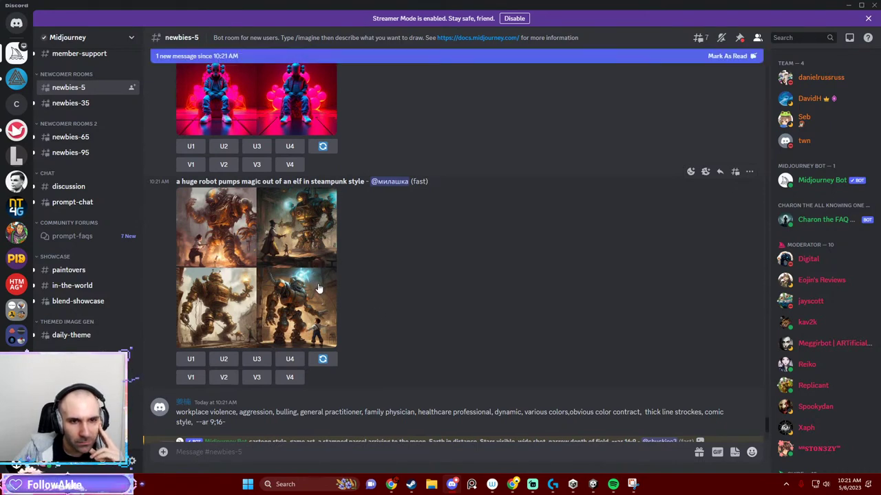
pyautogui.click(304, 234)
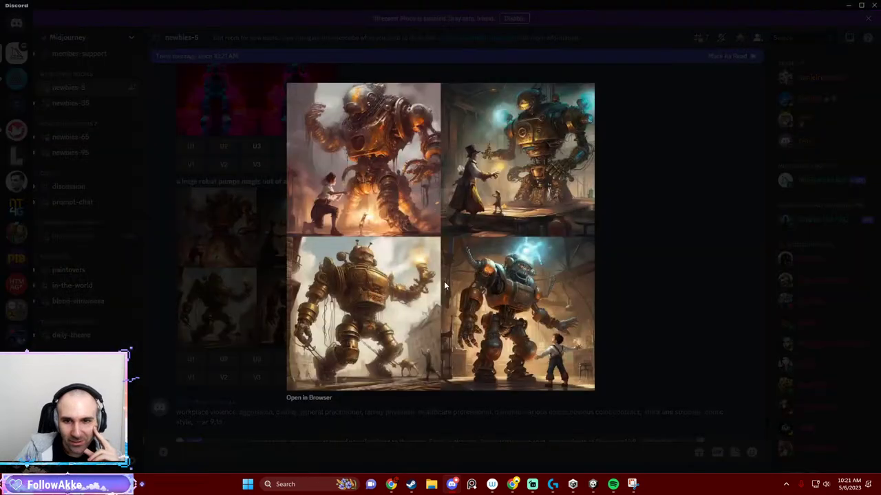
pyautogui.click(647, 301)
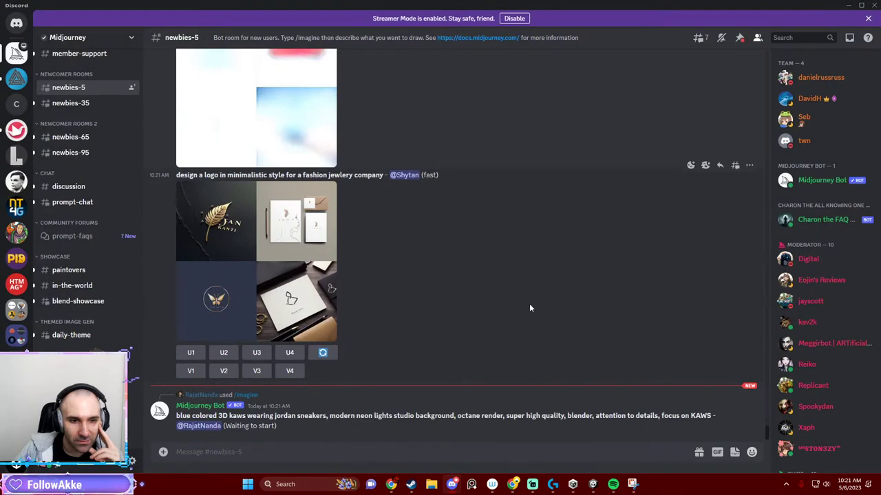
pyautogui.scroll(3, 521, 302)
pyautogui.scroll(3, 518, 298)
pyautogui.scroll(1, 542, 304)
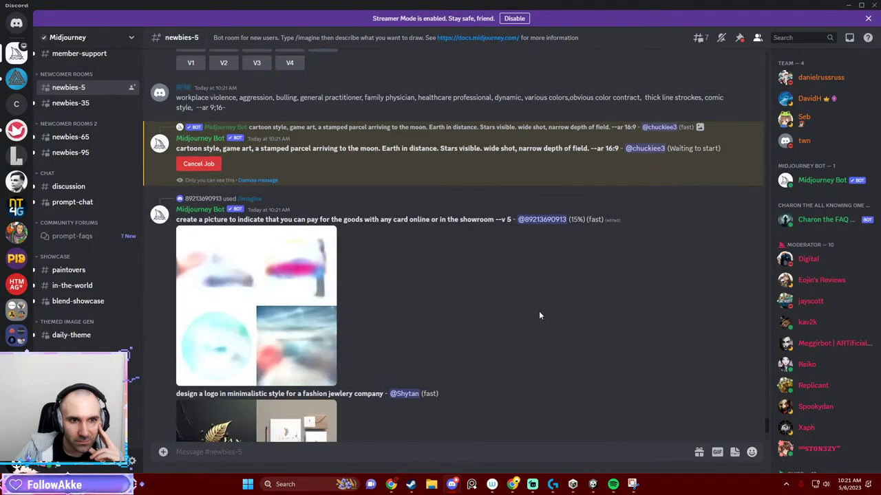
pyautogui.scroll(-5, 537, 317)
pyautogui.scroll(-3, 534, 315)
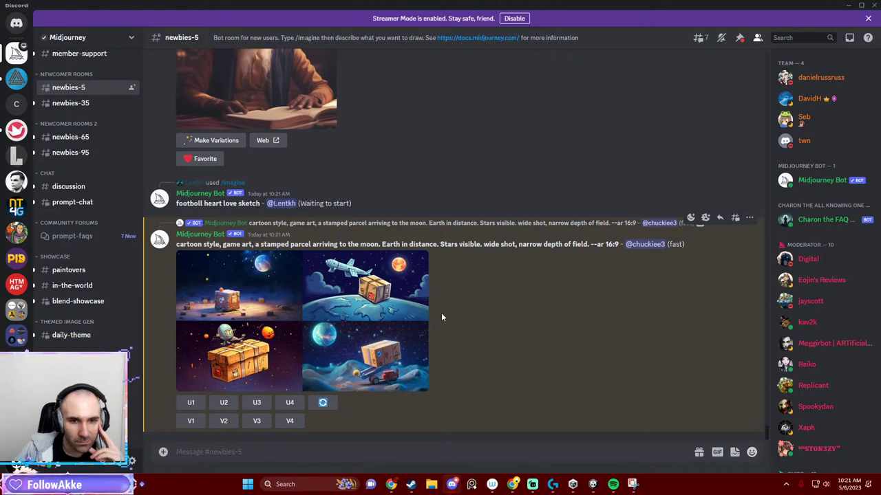
# Enlarge the newest four-image cartoon parcel grid, including the rocket passing over Earth.
pyautogui.click(375, 318)
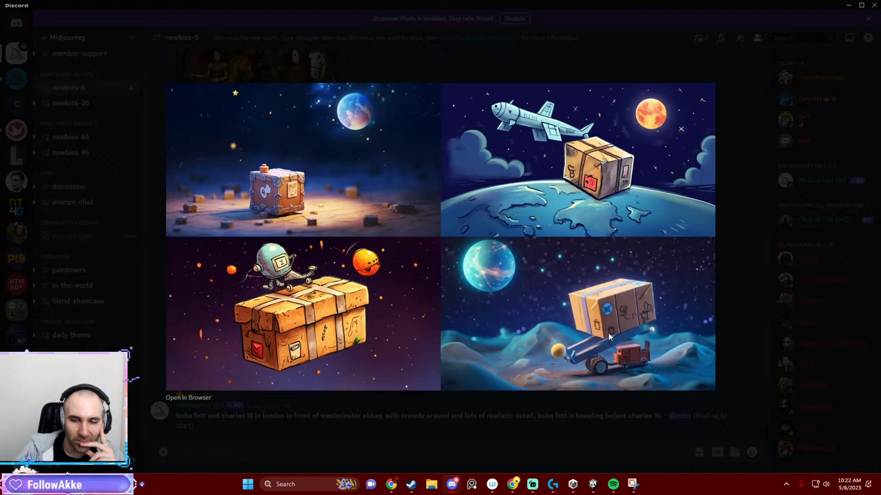
# Close the image viewer and copy the moon-parcel prompt text.
pyautogui.click(512, 442)
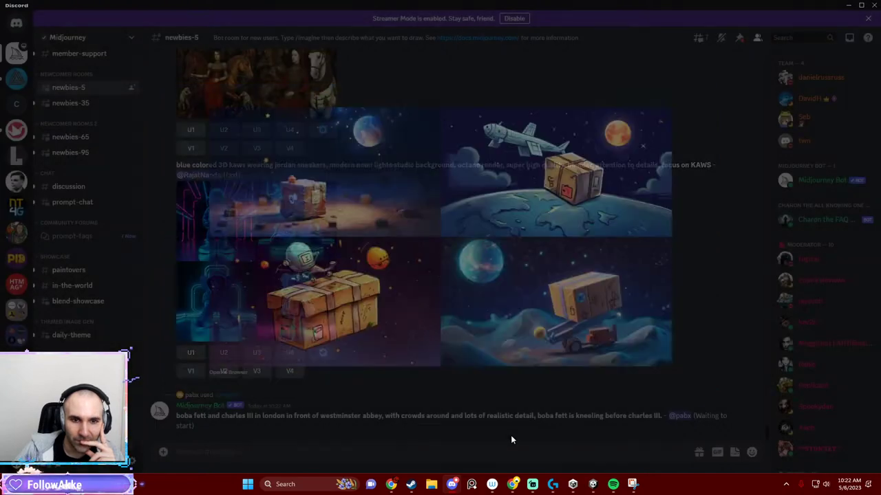
pyautogui.scroll(2, 393, 301)
pyautogui.scroll(2, 393, 294)
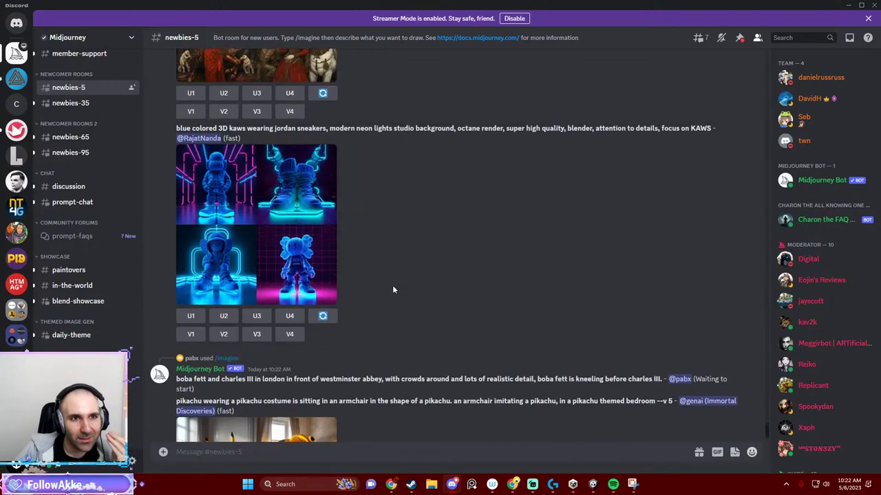
pyautogui.scroll(2, 392, 285)
pyautogui.scroll(5, 396, 276)
pyautogui.scroll(5, 404, 275)
pyautogui.scroll(5, 394, 273)
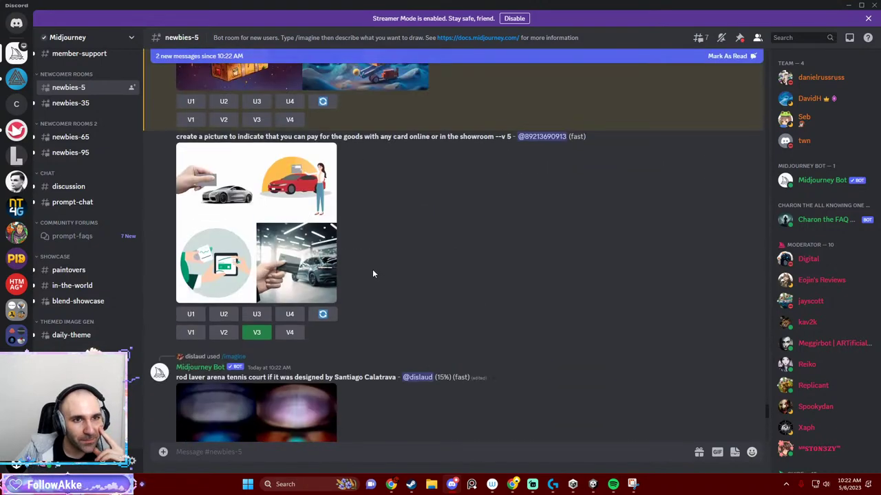
pyautogui.scroll(5, 372, 269)
pyautogui.moveTo(176, 156); pyautogui.dragTo(619, 156)
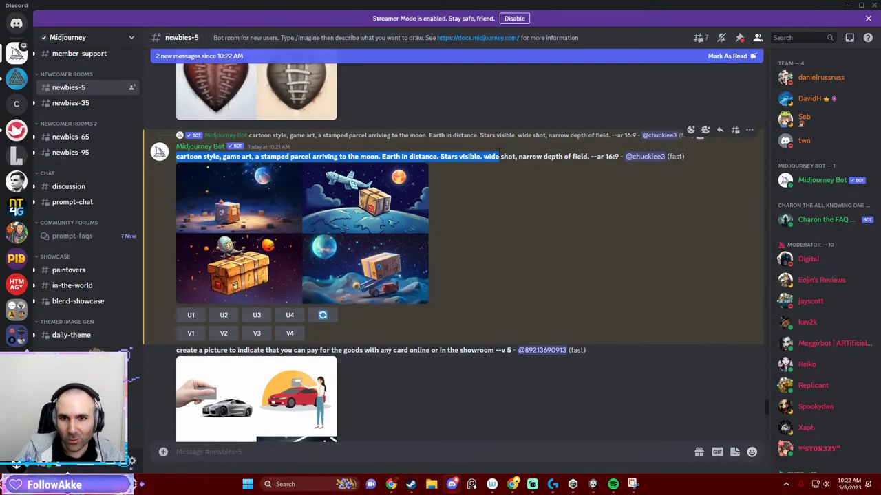
pyautogui.hotkey('ctrl', 'c')
# Start an /imagine command with the copied moon-parcel prompt pasted in.
pyautogui.scroll(-3, 492, 239)
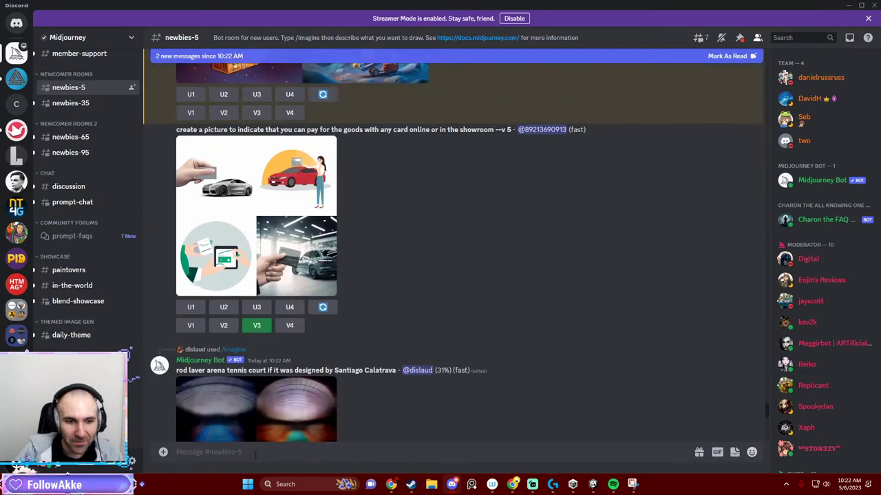
pyautogui.click(253, 454)
pyautogui.hotkey('ctrl', 'v')
pyautogui.hotkey('ctrl', 'a')
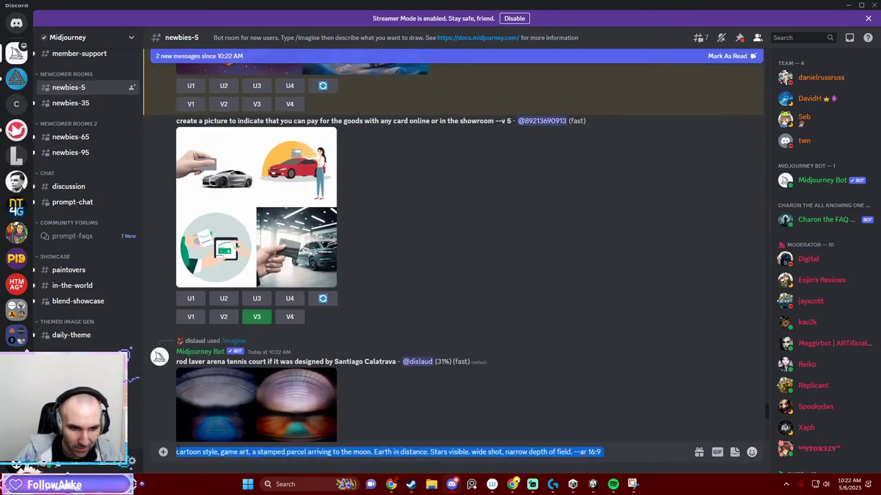
pyautogui.press('BackSpace')
pyautogui.write('/imag')
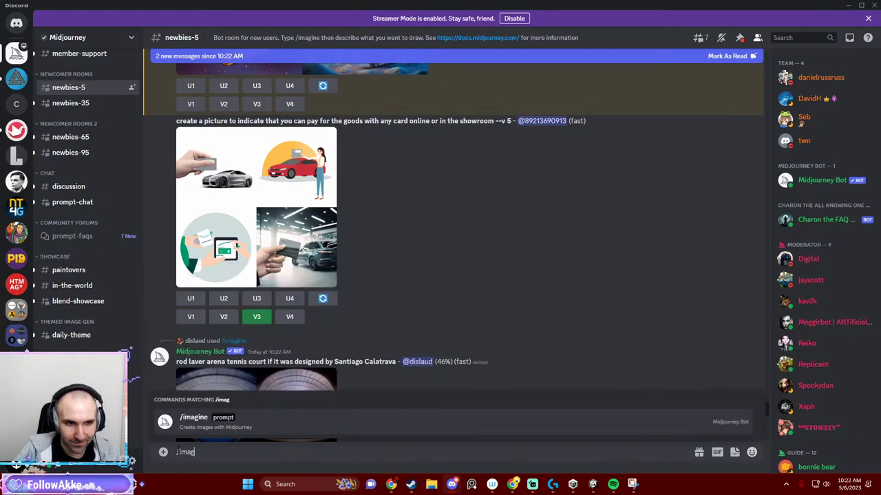
pyautogui.press('Tab')
pyautogui.hotkey('ctrl', 'v')
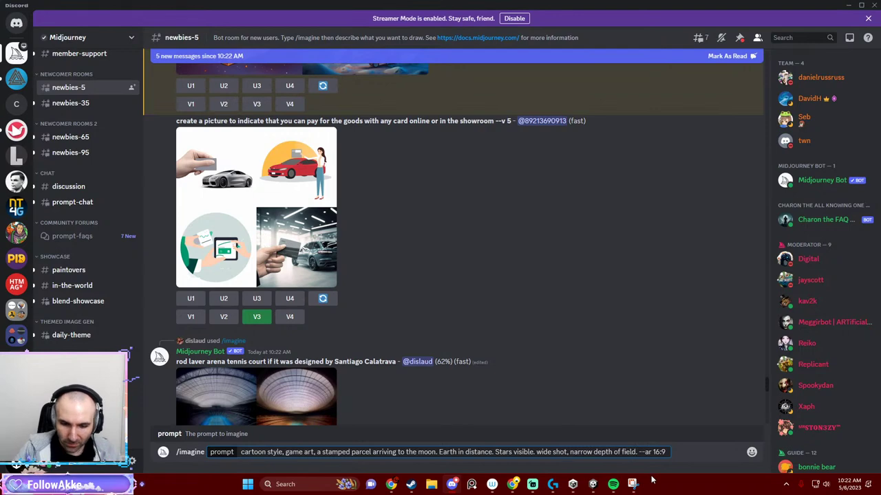
# Insert 'parcel in motion.' before 'Earth in distance' and submit the prompt.
pyautogui.press('Left')
pyautogui.press('Left')
pyautogui.press('Left')
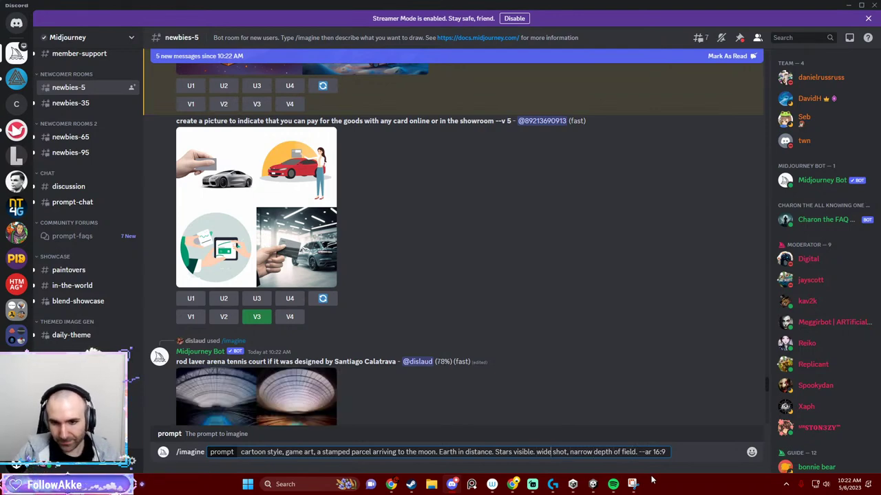
pyautogui.press('Left')
pyautogui.press('Left')
pyautogui.press('Left')
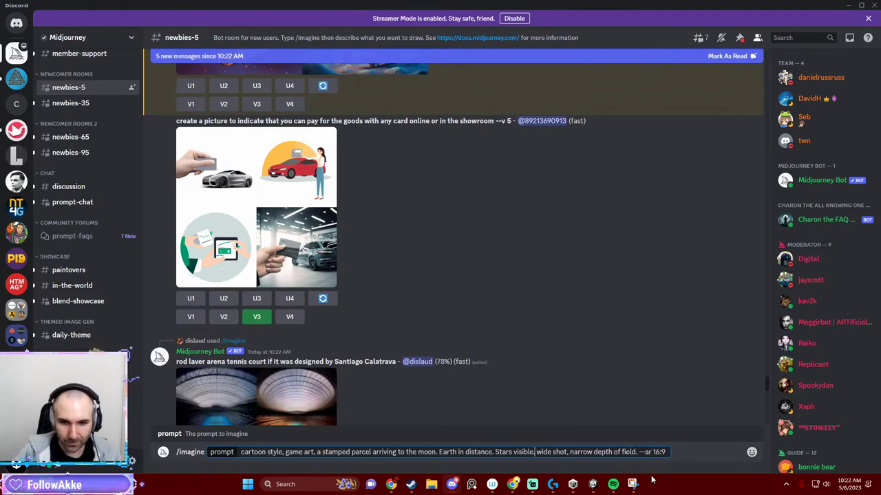
pyautogui.write('p')
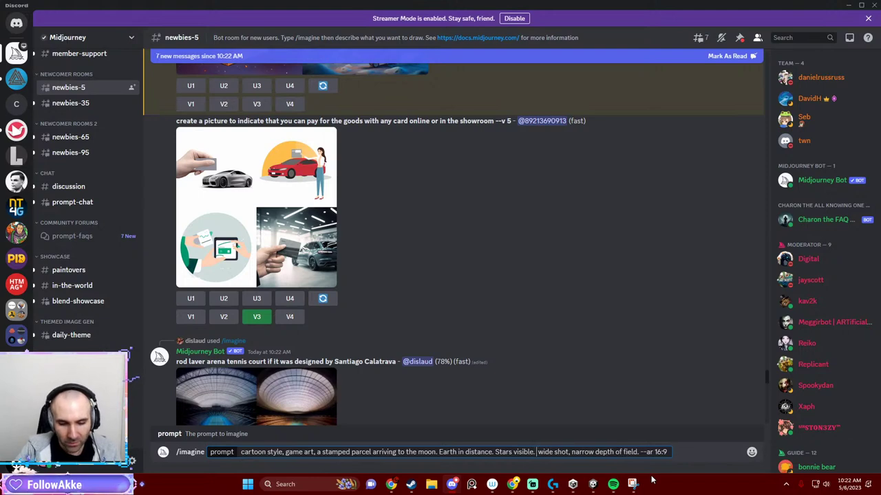
pyautogui.write('ackage f ')
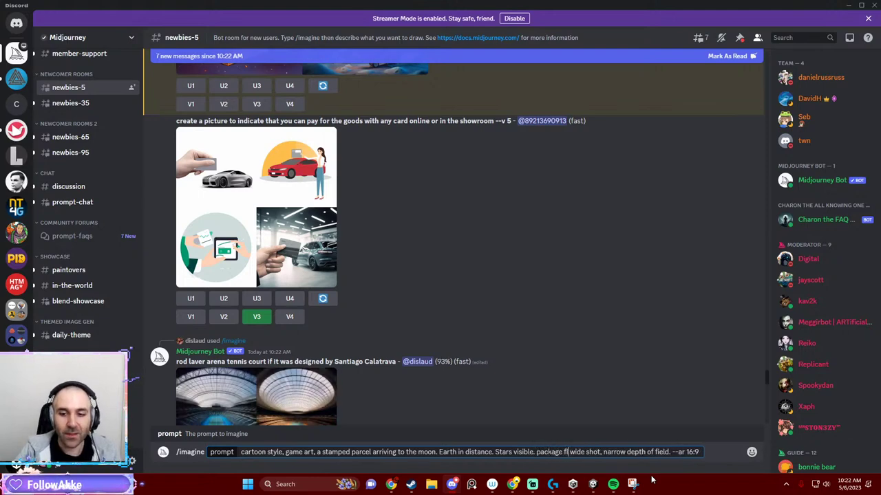
pyautogui.write('lyting')
pyautogui.hotkey('ctrl', 'shift', 'Left')
pyautogui.hotkey('ctrl', 'shift', 'Left')
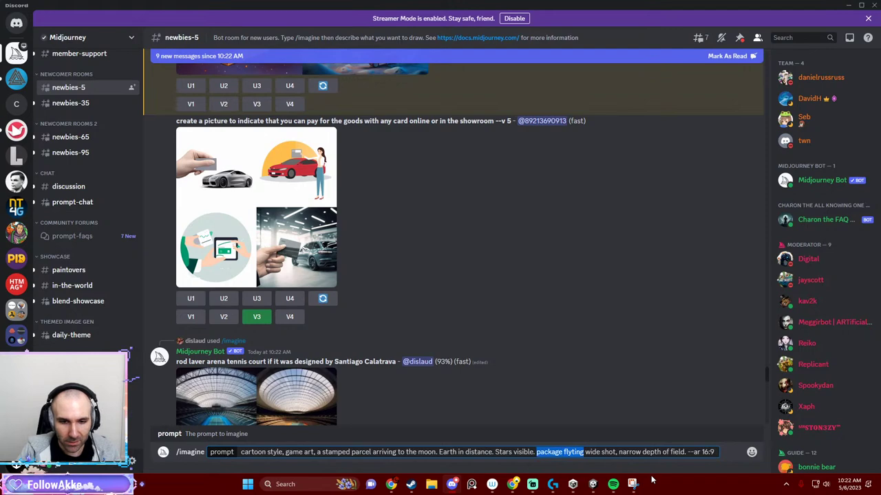
pyautogui.press('BackSpace')
pyautogui.hotkey('ctrl', 'Left')
pyautogui.hotkey('ctrl', 'Left')
pyautogui.hotkey('ctrl', 'Left')
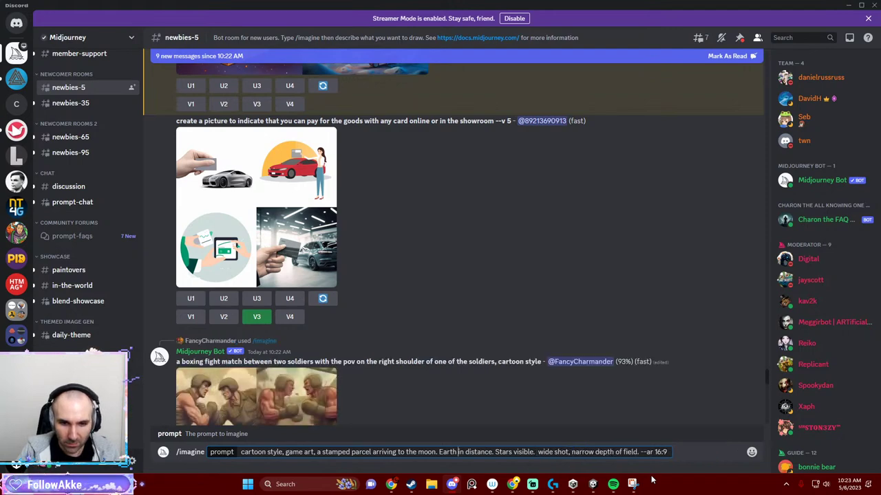
pyautogui.hotkey('ctrl', 'Left')
pyautogui.write('parc')
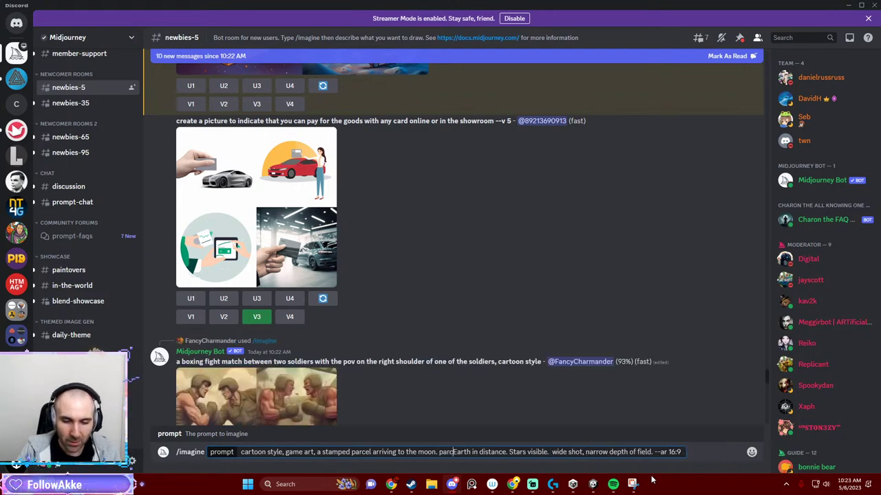
pyautogui.write('el flying')
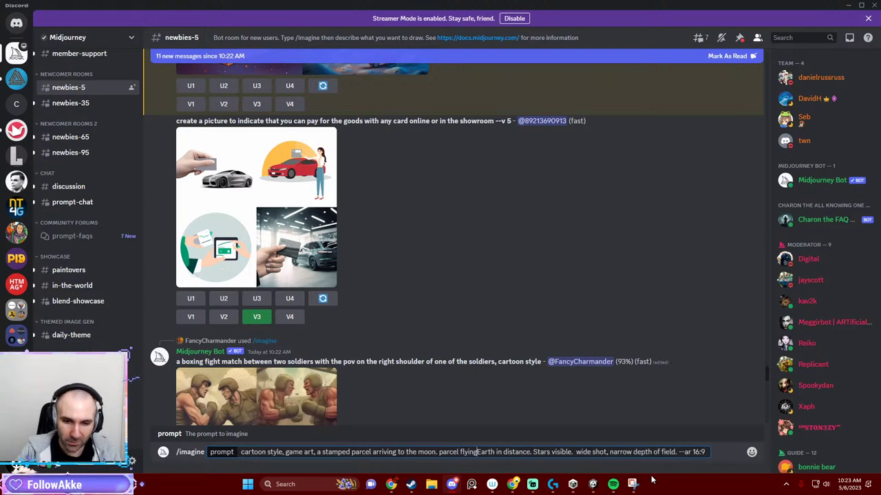
pyautogui.press('BackSpace')
pyautogui.press('BackSpace')
pyautogui.press('BackSpace')
pyautogui.write('in m')
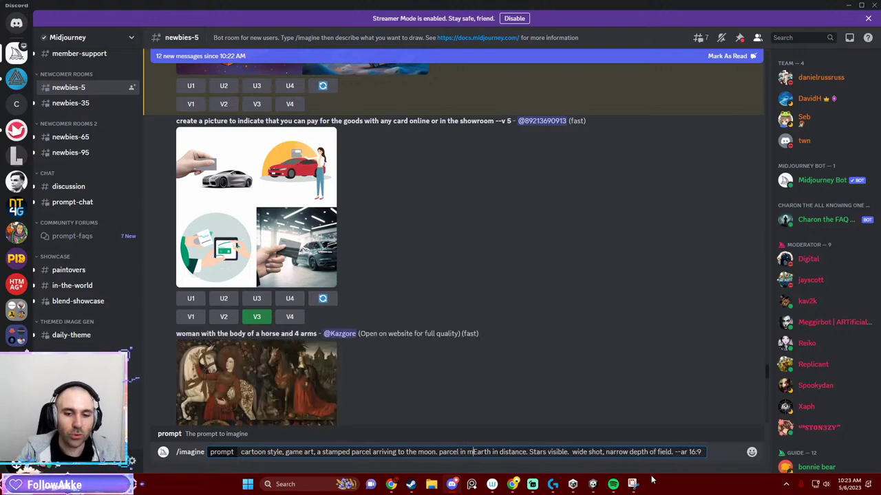
pyautogui.write('otion.')
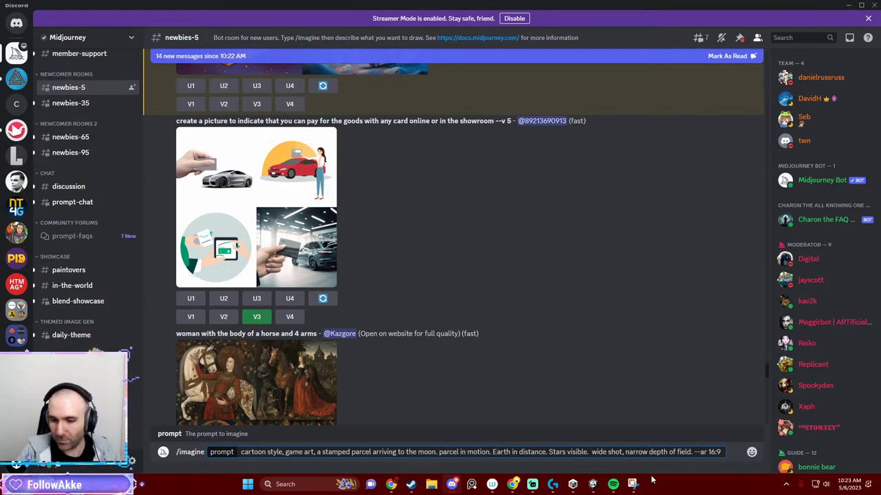
pyautogui.press('Return')
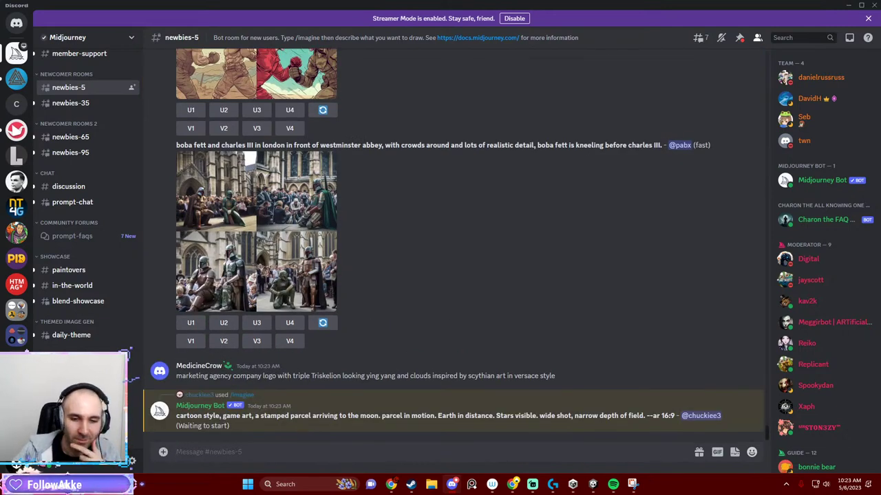
# Open YouTube in a new Chrome tab beside the Midjourney tips article, then return to Discord.
pyautogui.click(391, 484)
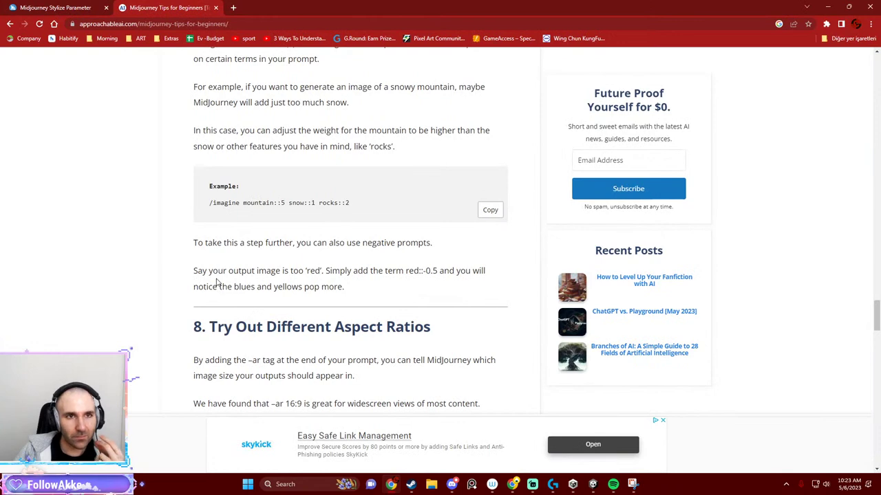
pyautogui.click(233, 7)
pyautogui.write('y')
pyautogui.press('Return')
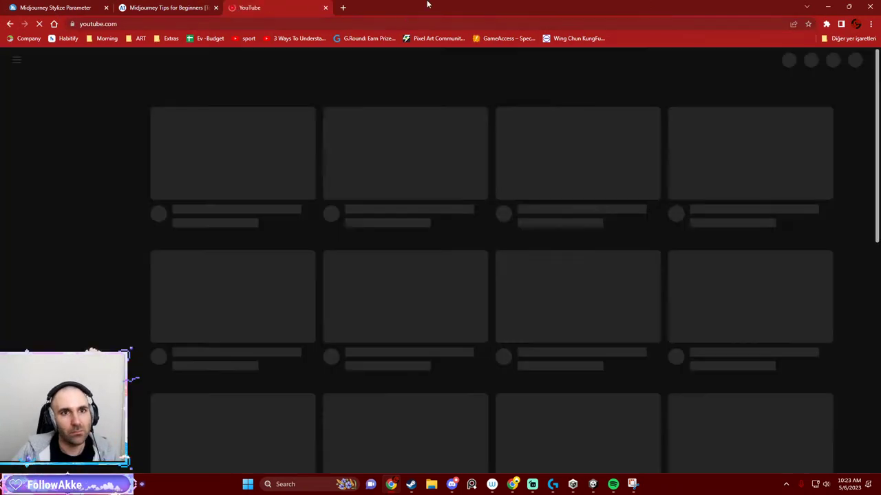
pyautogui.hotkey('alt', 'Tab')
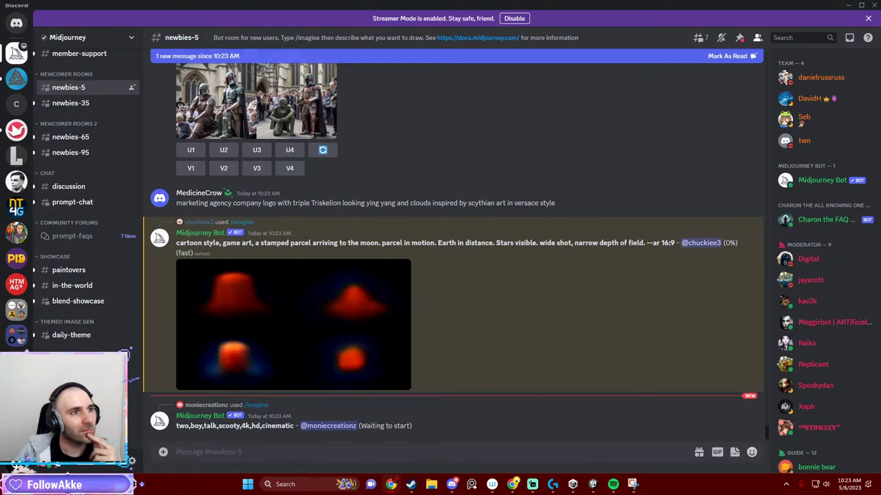
# Wait for the parcel-in-motion job, preview it briefly, then scroll to the finished grid.
pyautogui.scroll(3, 280, 239)
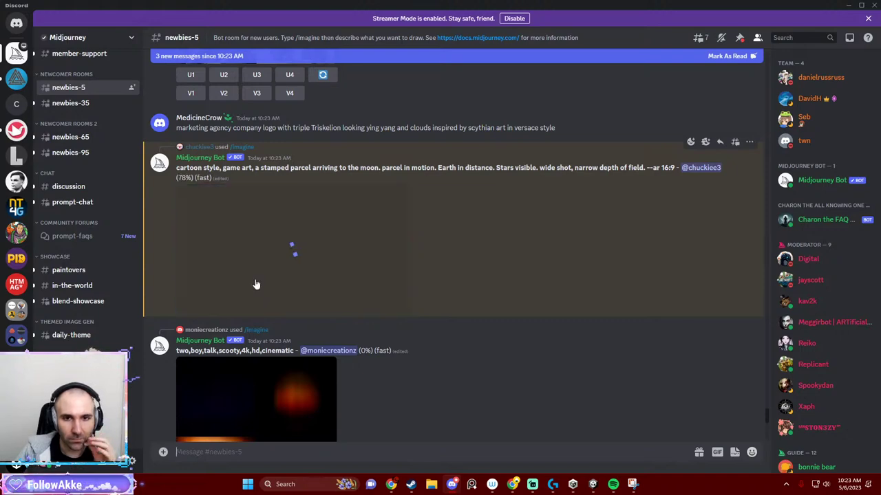
pyautogui.click(248, 260)
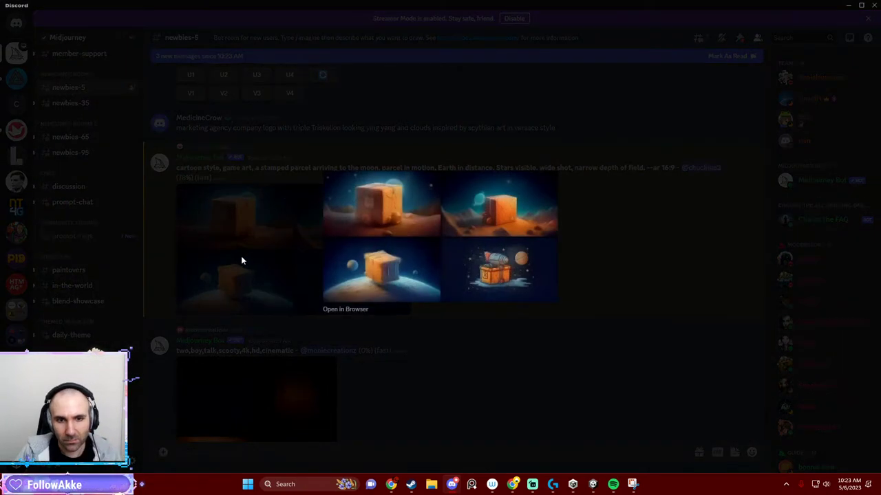
pyautogui.click(383, 294)
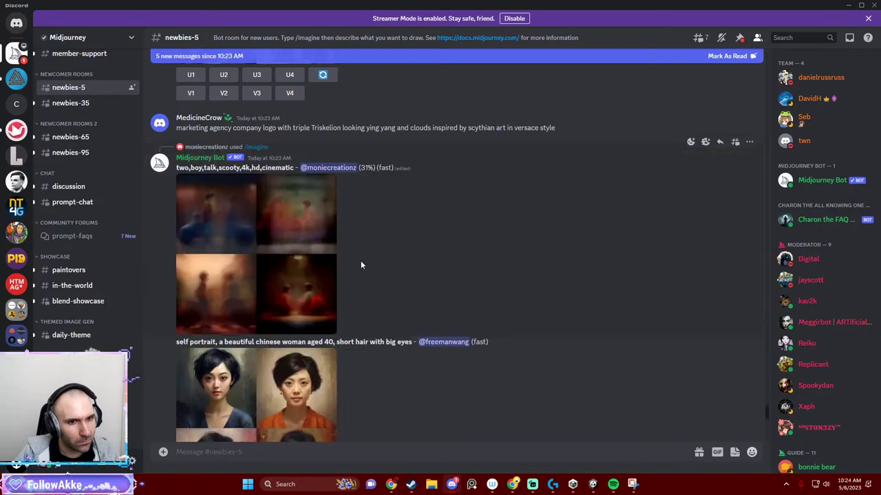
pyautogui.scroll(-3, 336, 282)
pyautogui.scroll(-5, 340, 280)
pyautogui.scroll(-3, 342, 280)
pyautogui.scroll(3, 344, 277)
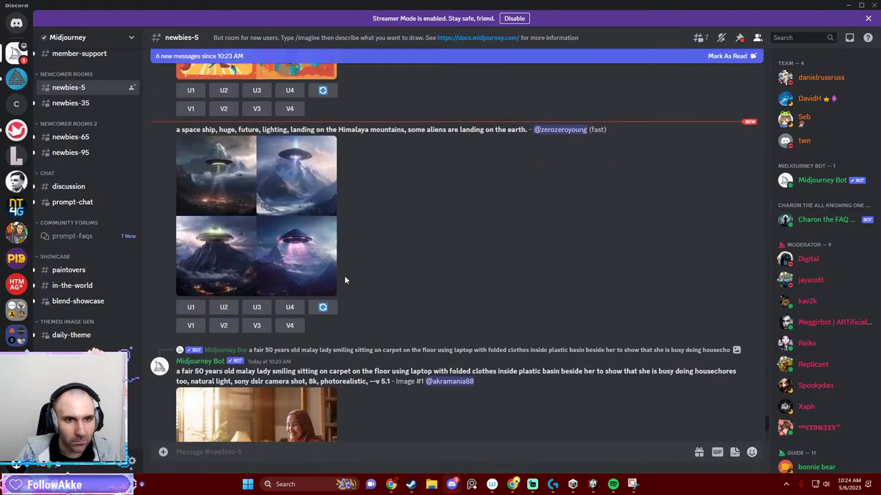
pyautogui.scroll(-2, 344, 278)
pyautogui.scroll(-4, 344, 287)
# Show the finished parcel-in-motion grid of four moon parcels at full size.
pyautogui.scroll(-1, 340, 225)
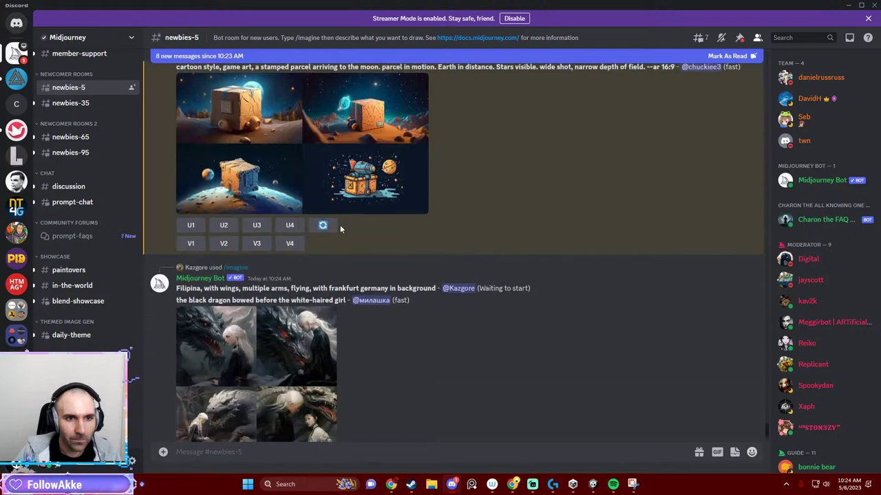
pyautogui.click(321, 187)
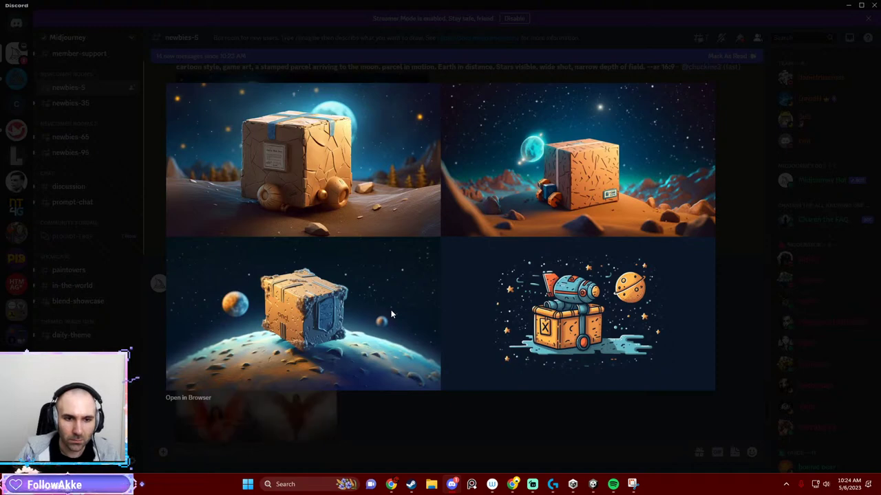
# Save the enlarged parcel grid as an image, navigating to the Desktop scds folder.
pyautogui.rightClick(391, 310)
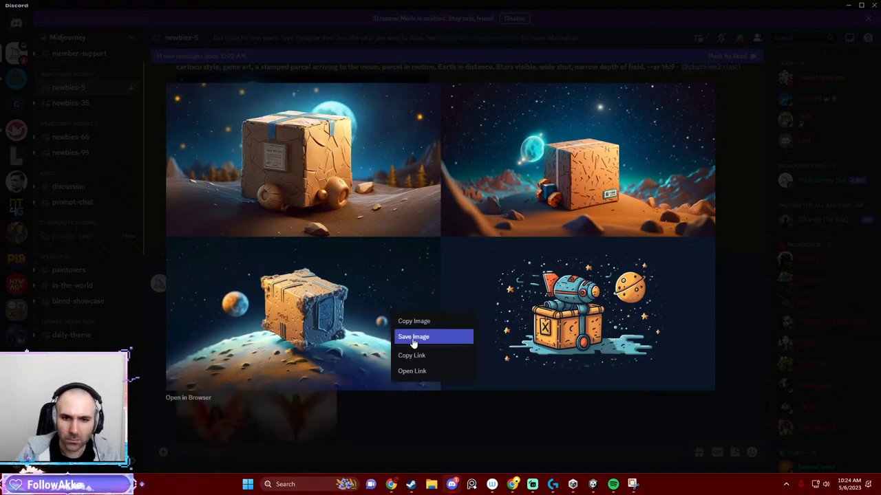
pyautogui.click(413, 339)
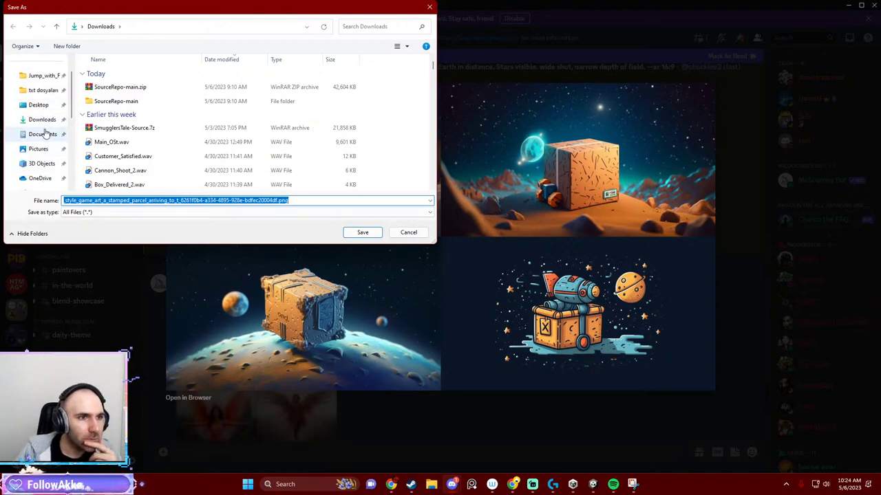
pyautogui.scroll(-2, 44, 131)
pyautogui.scroll(-3, 45, 135)
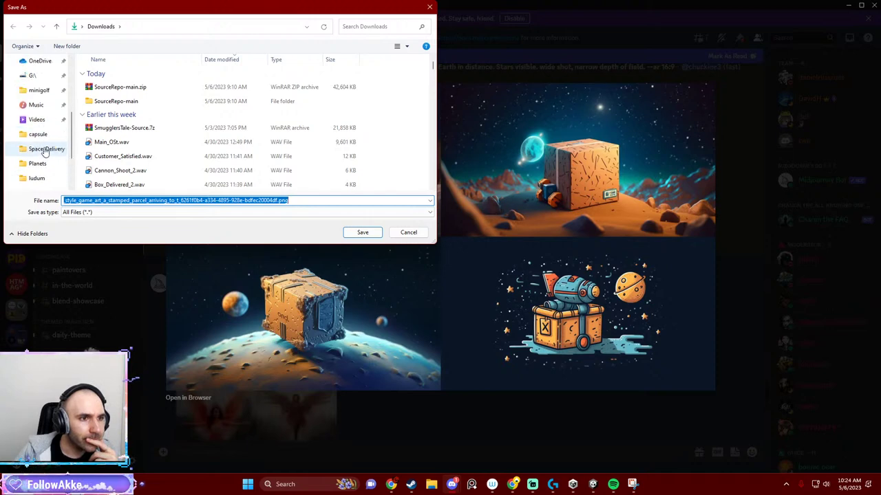
pyautogui.click(46, 150)
pyautogui.scroll(1, 45, 150)
pyautogui.scroll(2, 38, 138)
pyautogui.scroll(2, 38, 138)
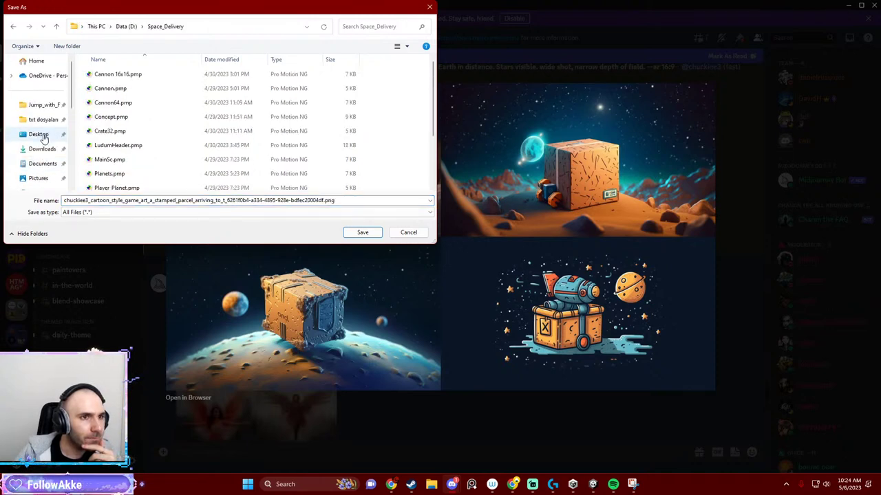
pyautogui.scroll(2, 37, 140)
pyautogui.click(39, 135)
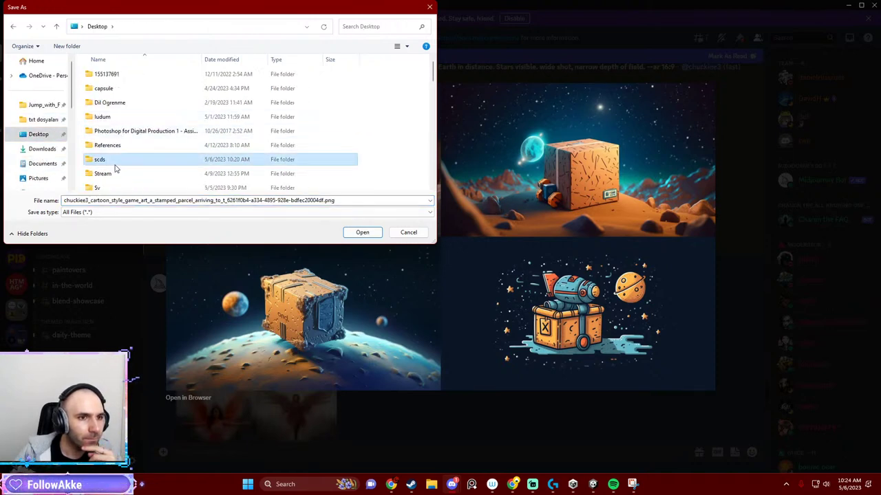
pyautogui.doubleClick(138, 167)
# Save the parcel-in-motion grid into scds and open a File Explorer window.
pyautogui.click(362, 232)
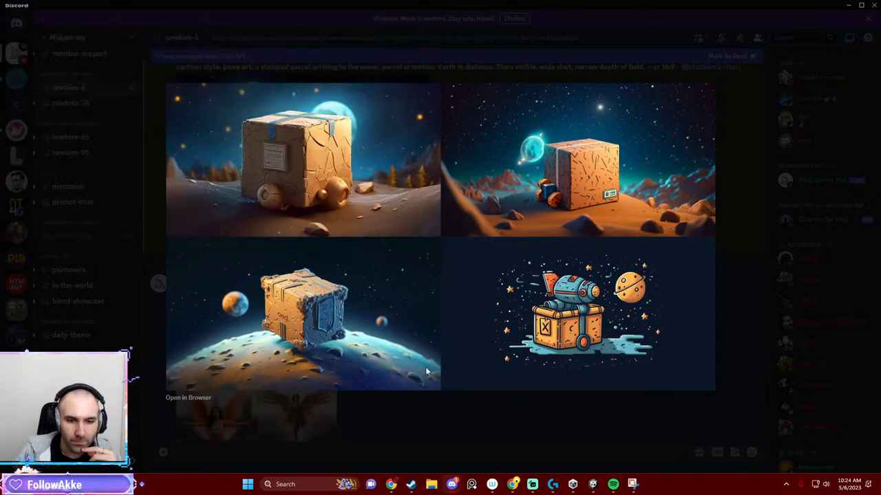
pyautogui.press('super+e')
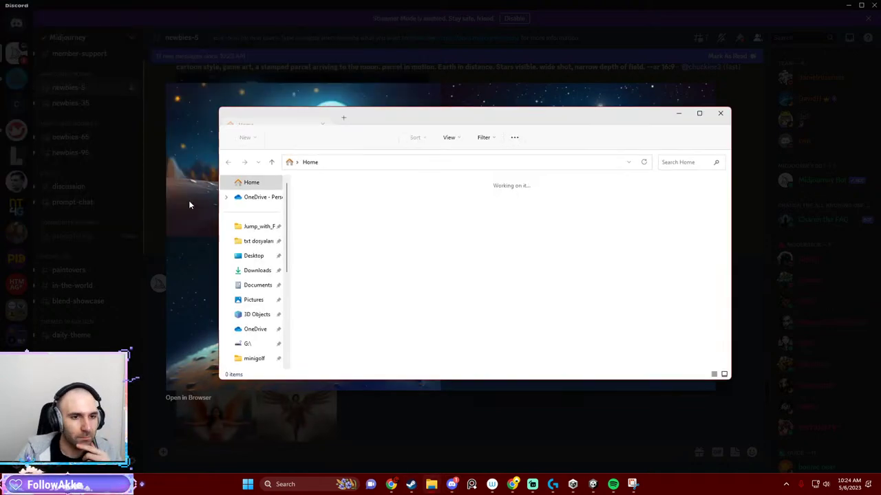
pyautogui.scroll(-3, 295, 246)
pyautogui.scroll(-1, 342, 256)
pyautogui.click(342, 256)
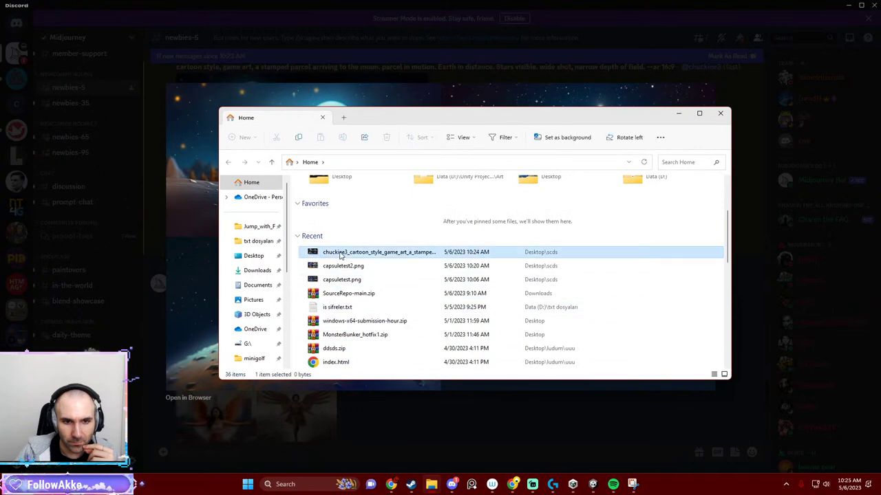
# Browse to Desktop > scds and open capsuletest.png in the image viewer.
pyautogui.scroll(-2, 255, 252)
pyautogui.scroll(2, 269, 283)
pyautogui.scroll(5, 312, 255)
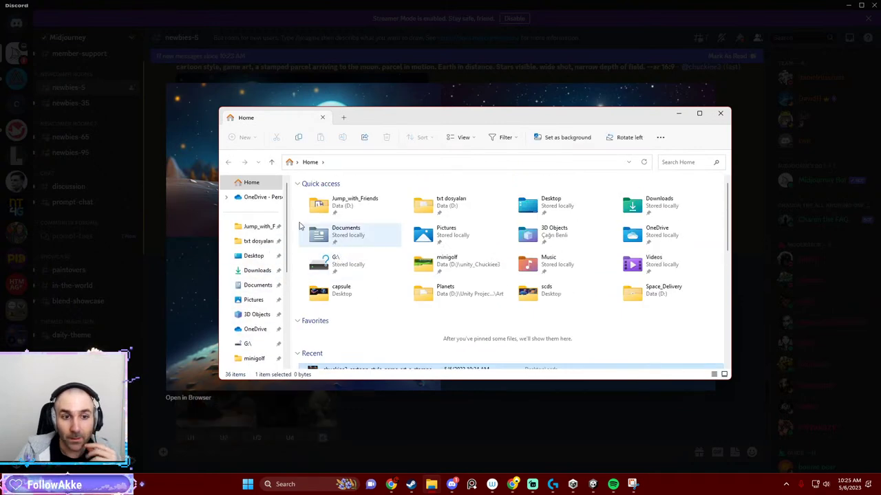
pyautogui.click(253, 255)
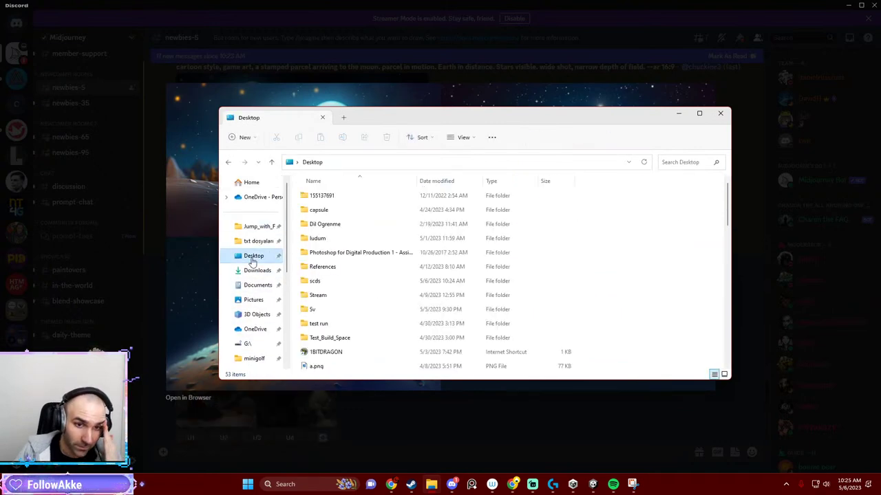
pyautogui.doubleClick(324, 281)
pyautogui.click(331, 206)
pyautogui.doubleClick(333, 209)
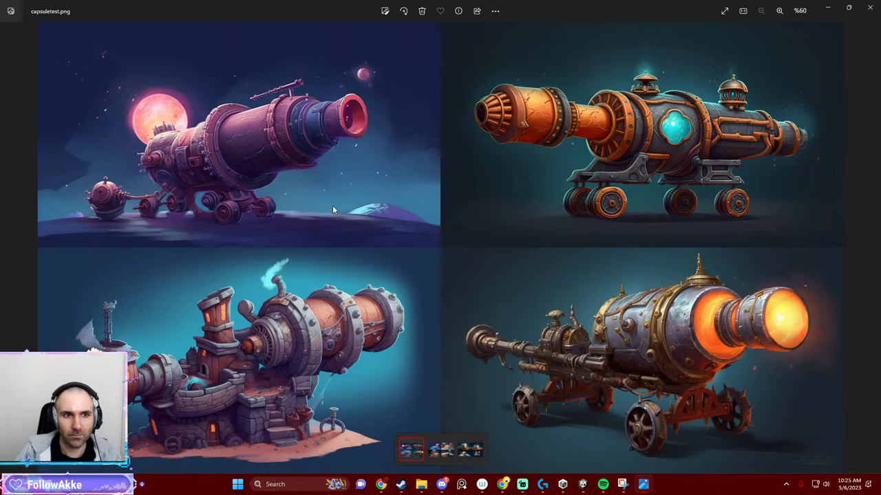
# Flip between capsuletest2.png and the parcel grid image to compare them in Photos.
pyautogui.press('Right')
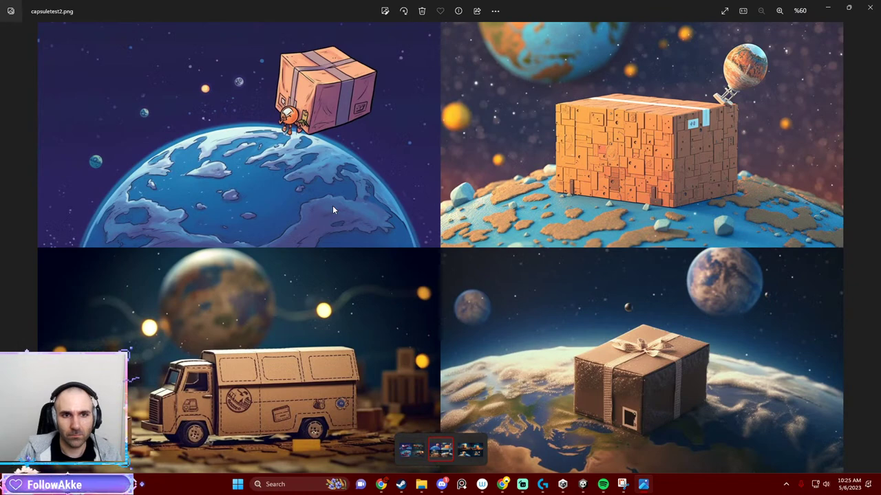
pyautogui.press('Right')
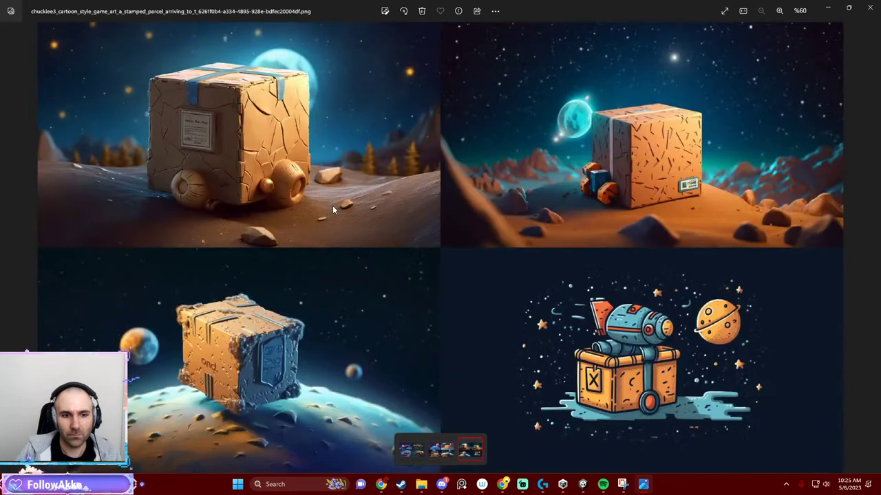
pyautogui.press('Left')
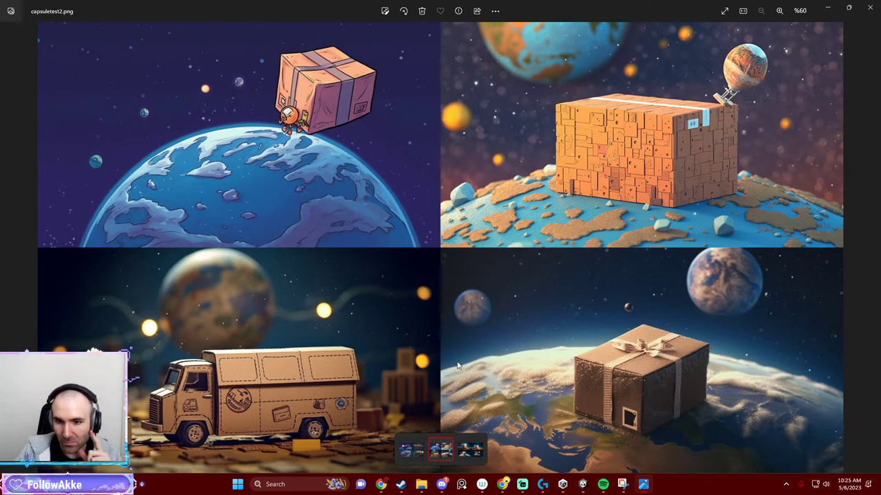
pyautogui.press('Right')
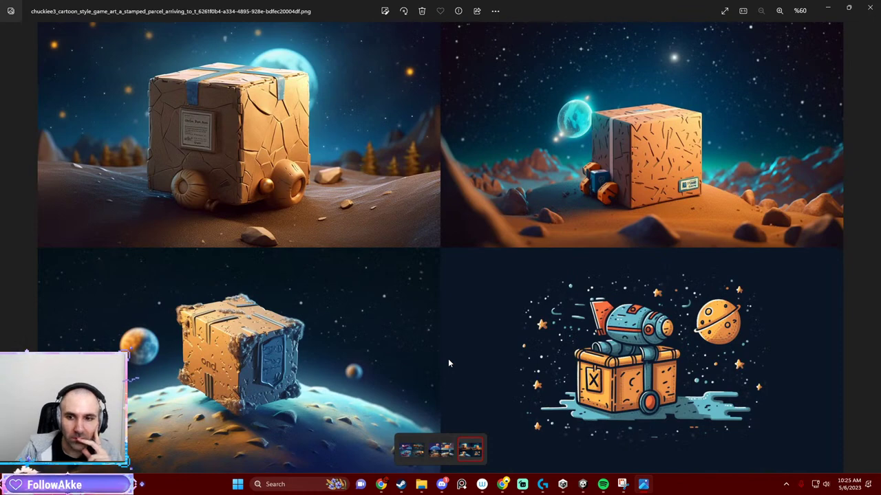
pyautogui.press('Left')
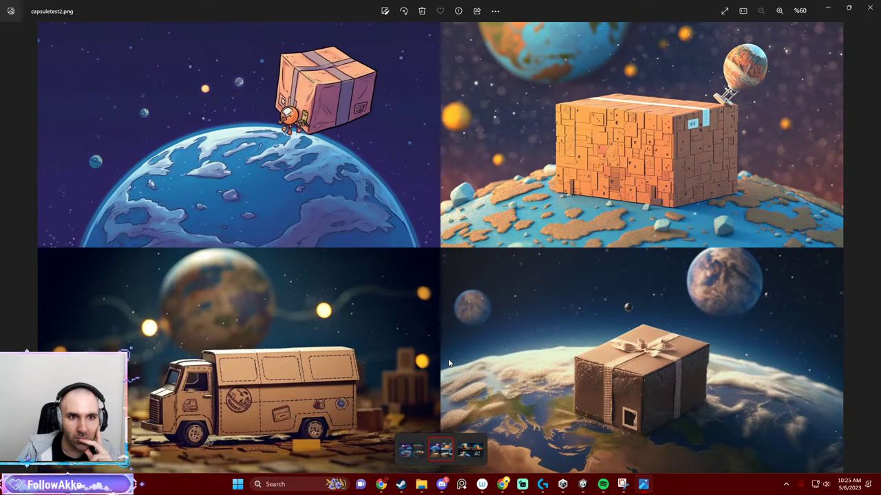
# Dismiss the image's context menu and close the Photos viewer.
pyautogui.rightClick(311, 216)
pyautogui.click(259, 204)
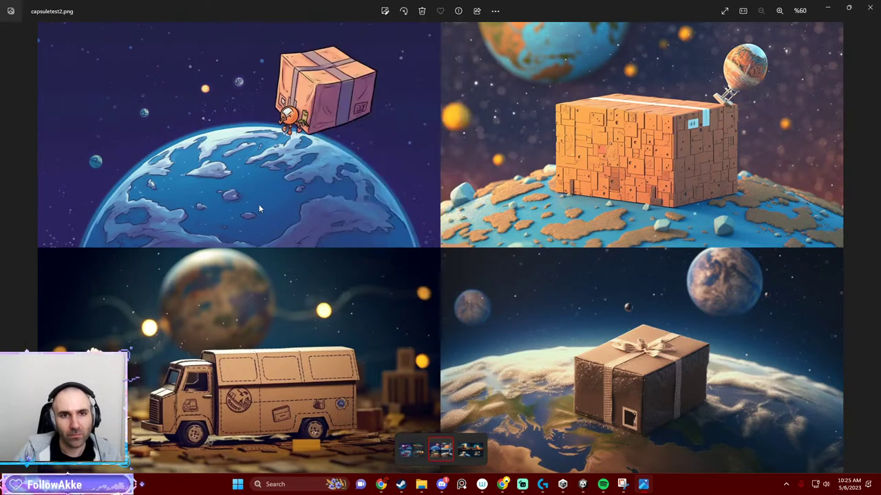
pyautogui.hotkey('alt', 'F4')
# Open the first capsule test image from the scds folder with Photoshop 2023.
pyautogui.rightClick(322, 211)
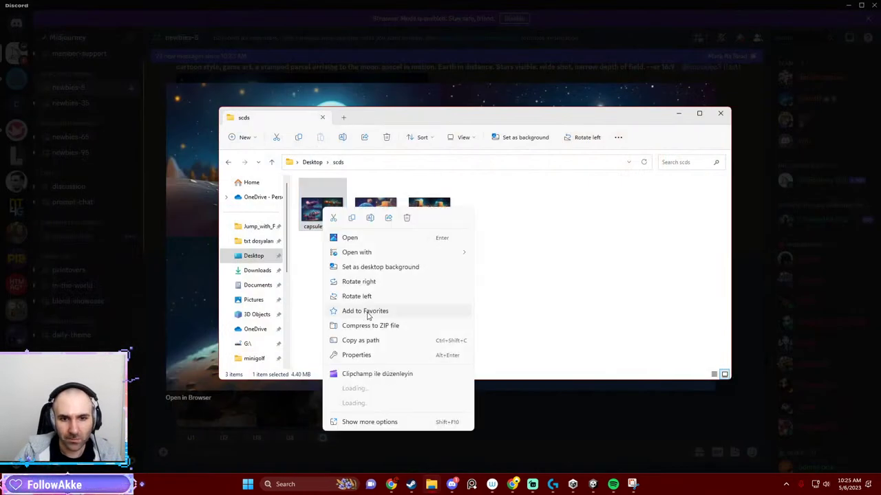
pyautogui.moveTo(355, 252)
pyautogui.click(521, 259)
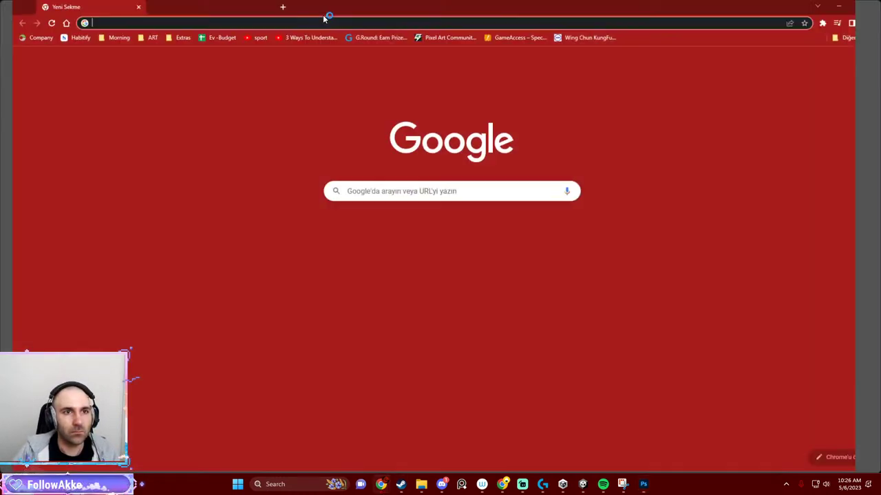
# Search for 'commercial free fonts' and open FontSpace's commercial-use fonts page.
pyautogui.write('comme')
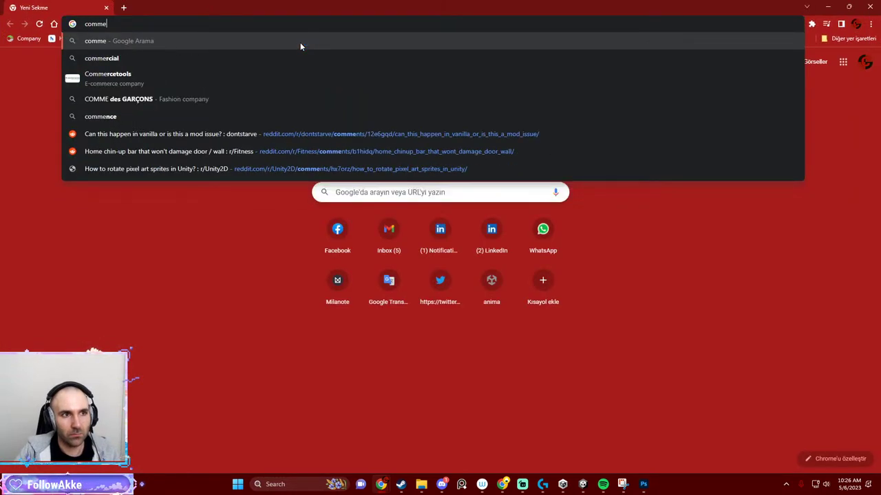
pyautogui.write('rcial fr')
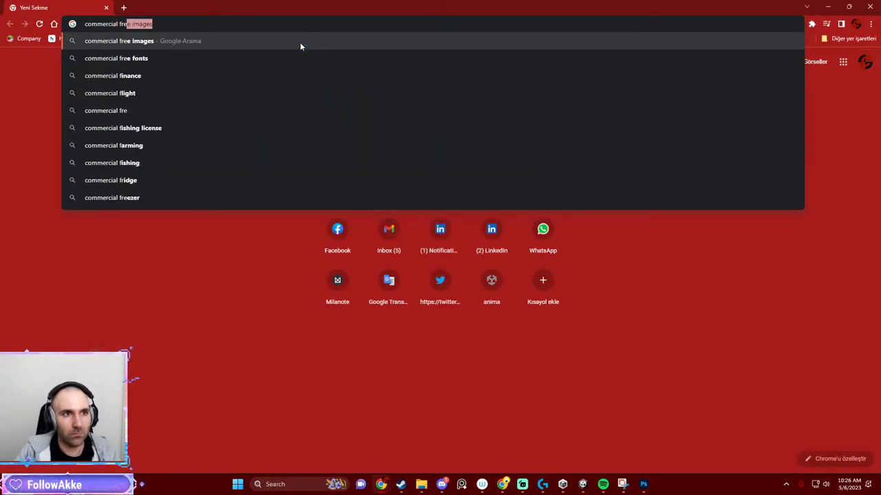
pyautogui.write('ee fonts')
pyautogui.press('Return')
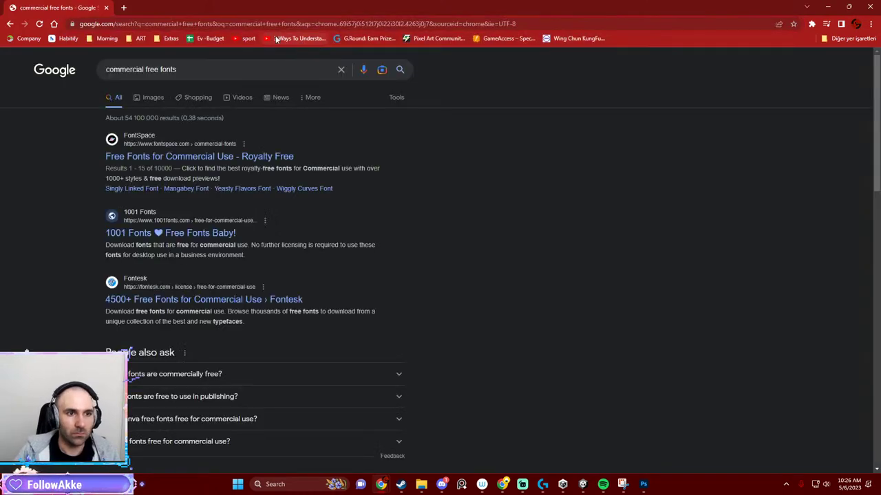
pyautogui.click(202, 158)
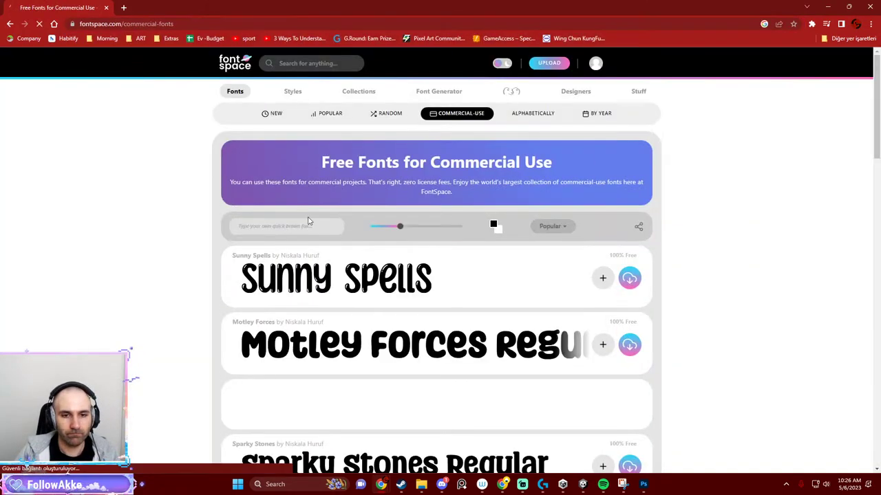
pyautogui.scroll(-2, 294, 249)
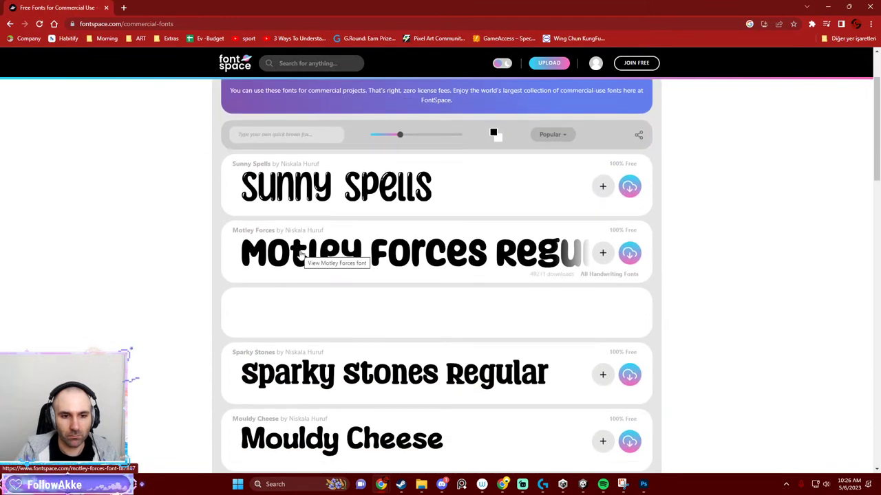
pyautogui.hotkey('alt', 'Tab')
pyautogui.click(214, 284)
# Browse the commercial-use font list and shrink the preview size slightly.
pyautogui.scroll(-4, 314, 295)
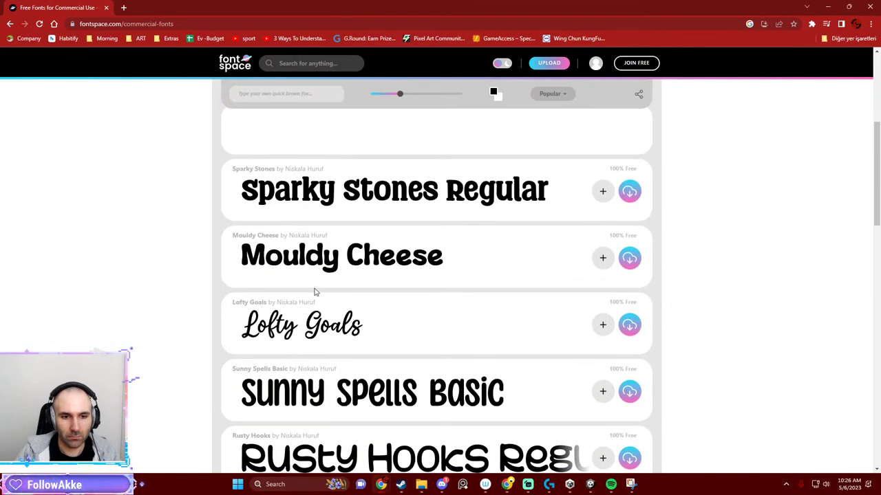
pyautogui.scroll(-3, 309, 293)
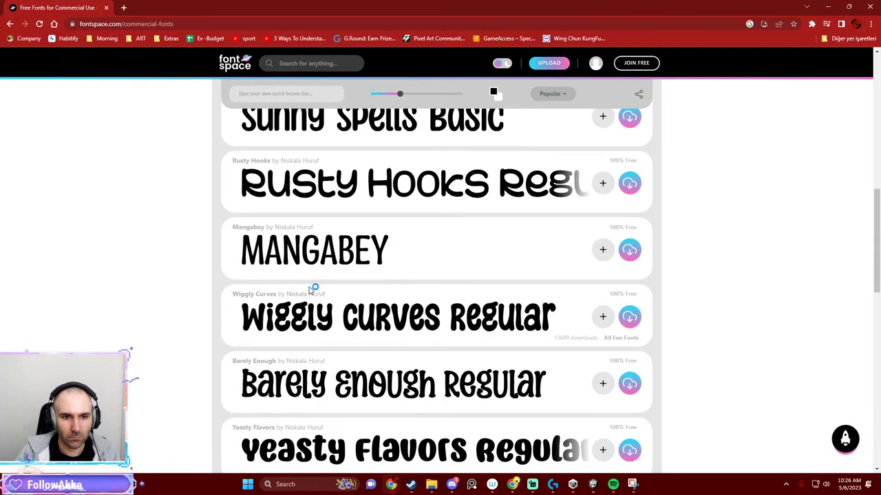
pyautogui.scroll(-3, 309, 289)
pyautogui.scroll(-1, 297, 286)
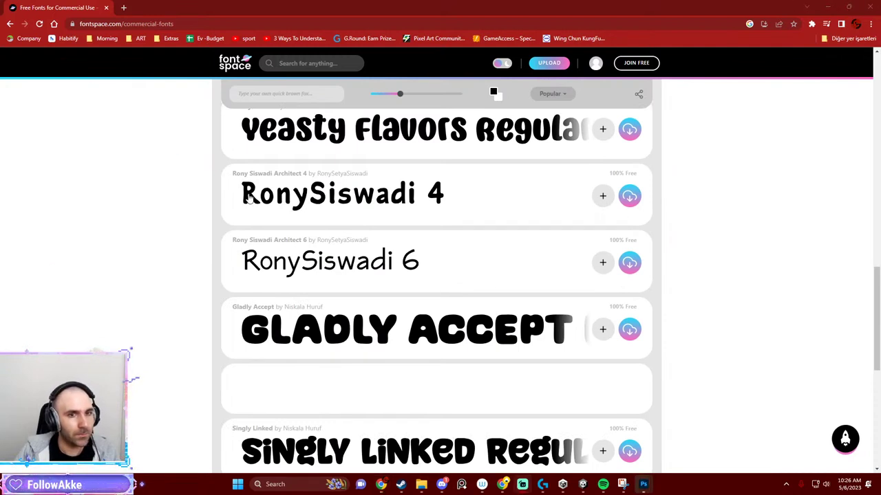
pyautogui.scroll(-2, 297, 277)
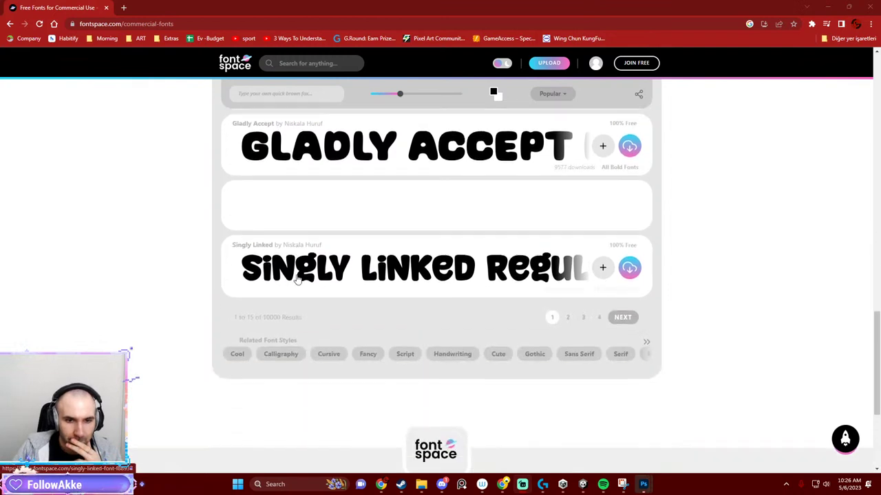
pyautogui.scroll(5, 335, 318)
pyautogui.scroll(4, 330, 316)
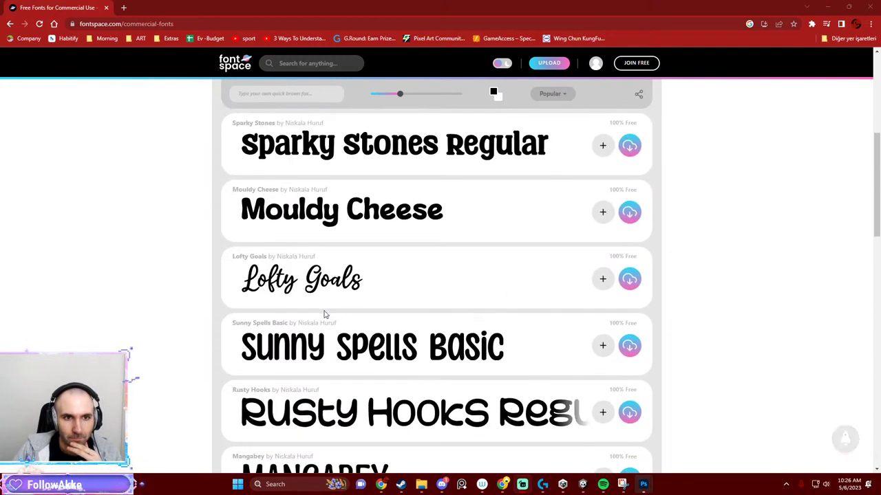
pyautogui.scroll(2, 329, 315)
pyautogui.scroll(1, 451, 185)
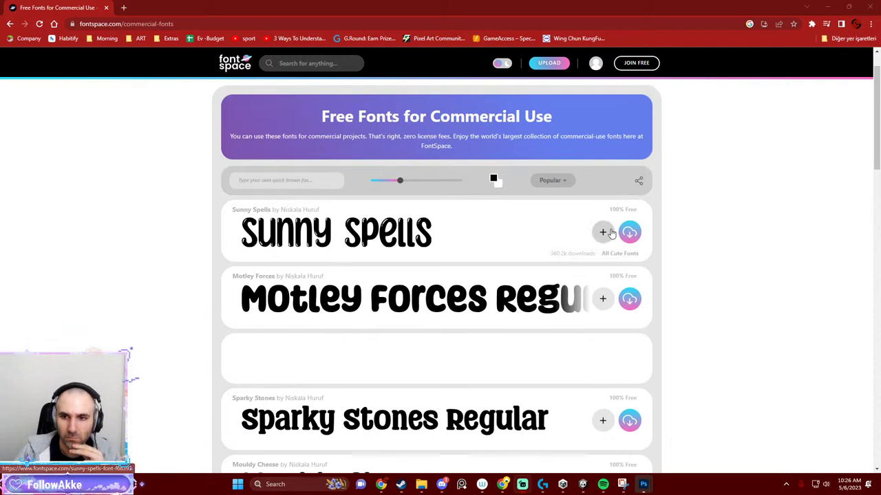
pyautogui.scroll(-3, 392, 261)
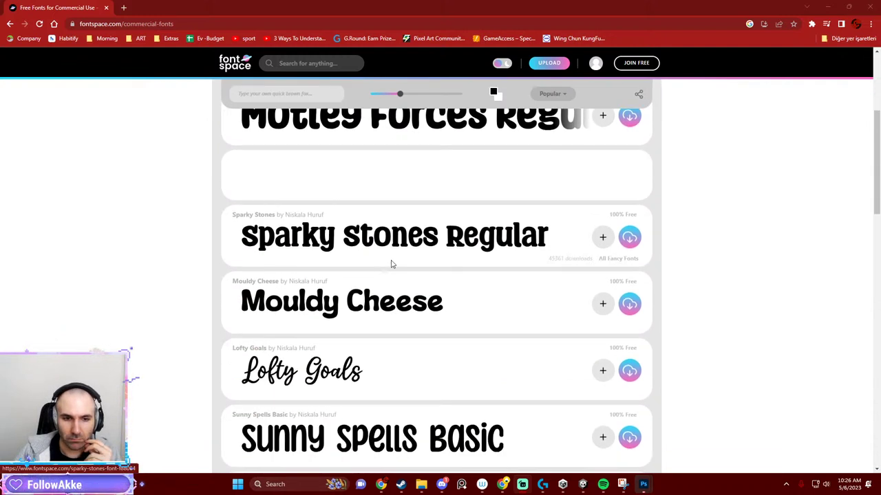
pyautogui.scroll(2, 538, 291)
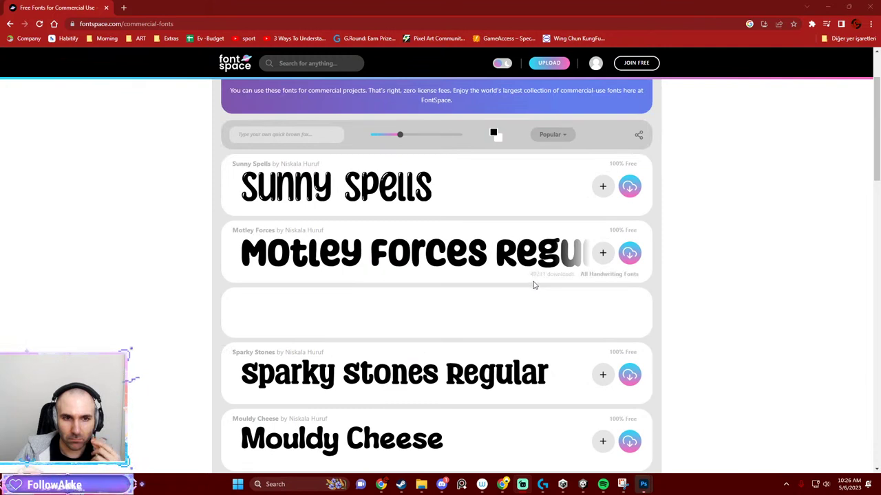
pyautogui.scroll(2, 307, 218)
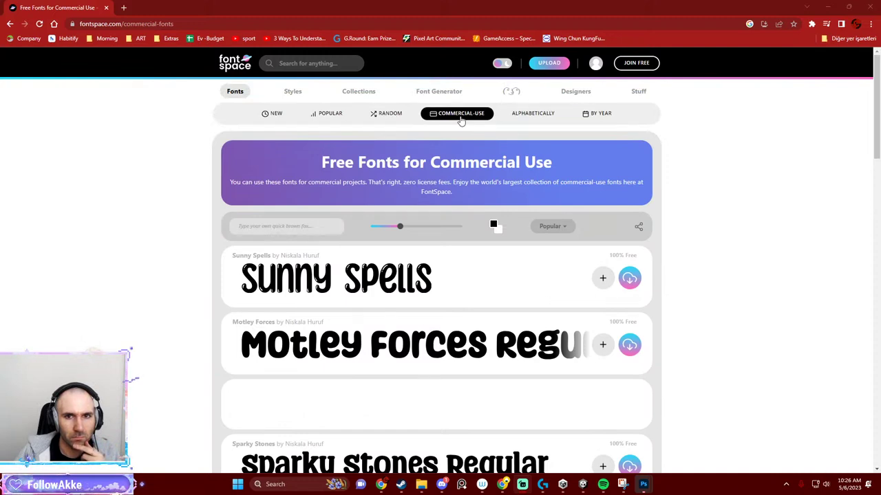
pyautogui.scroll(-1, 560, 216)
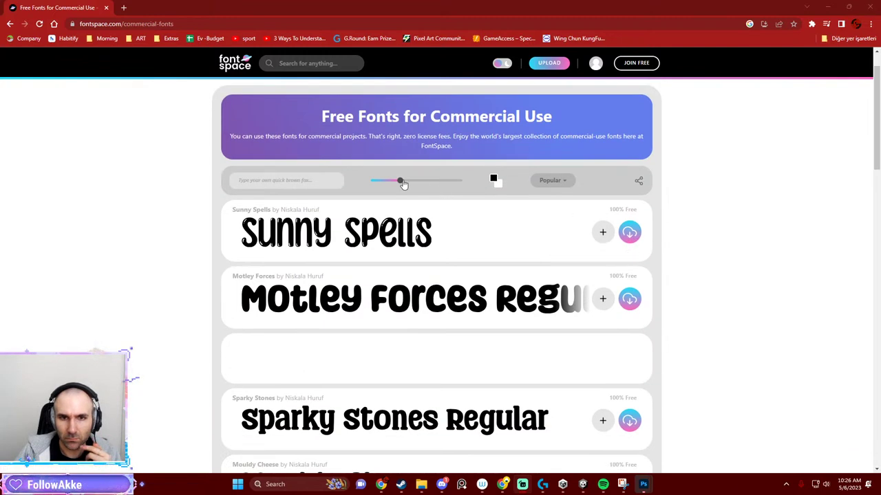
pyautogui.moveTo(400, 181); pyautogui.dragTo(390, 187)
# Set the custom preview text to 's.c.d.s' and scroll through the first page of fonts.
pyautogui.click(289, 180)
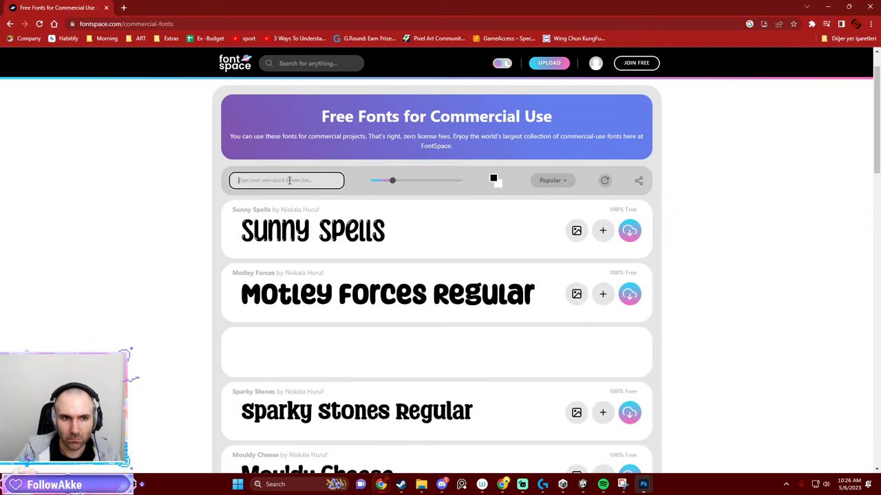
pyautogui.write('s.c')
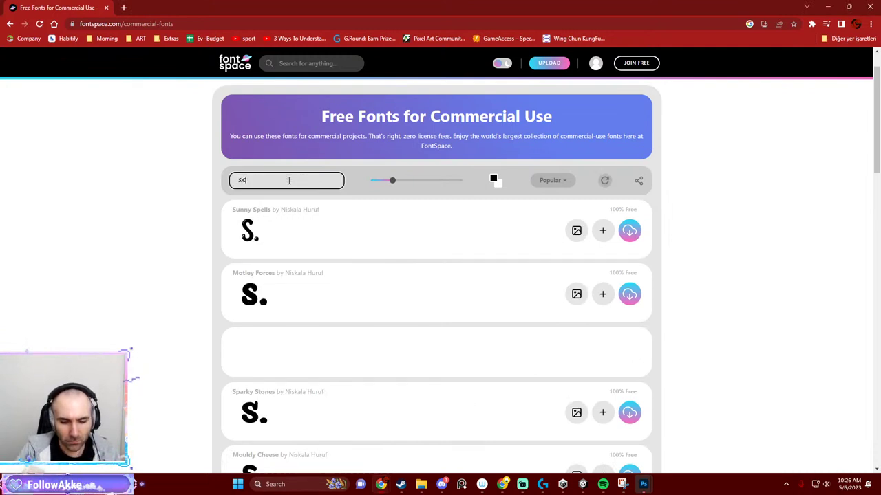
pyautogui.write('.d.s')
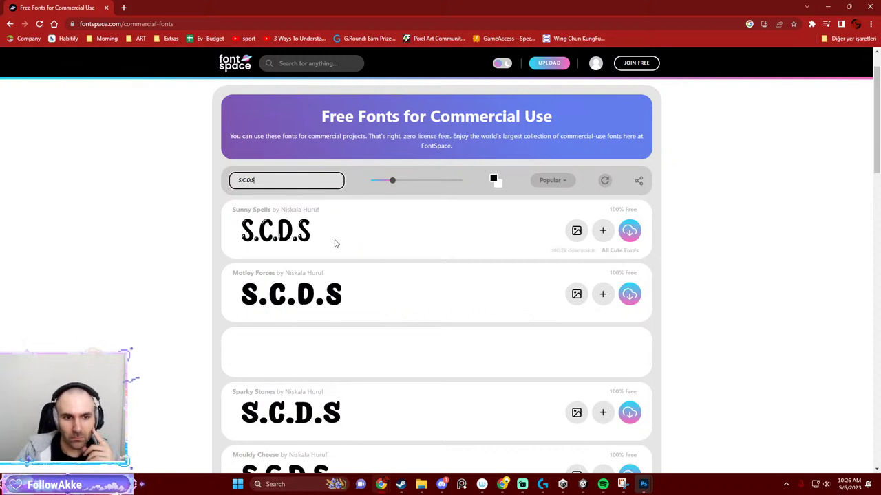
pyautogui.scroll(-2, 385, 245)
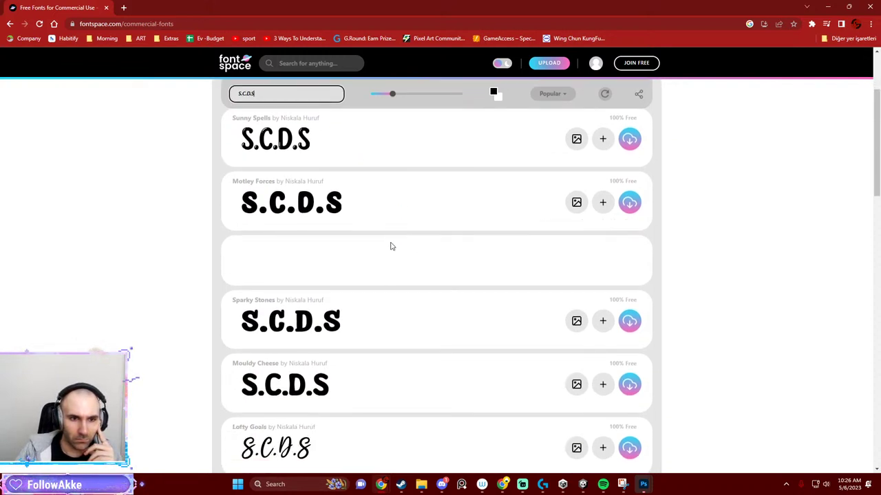
pyautogui.scroll(-1, 390, 246)
pyautogui.scroll(-1, 391, 251)
pyautogui.scroll(-1, 393, 258)
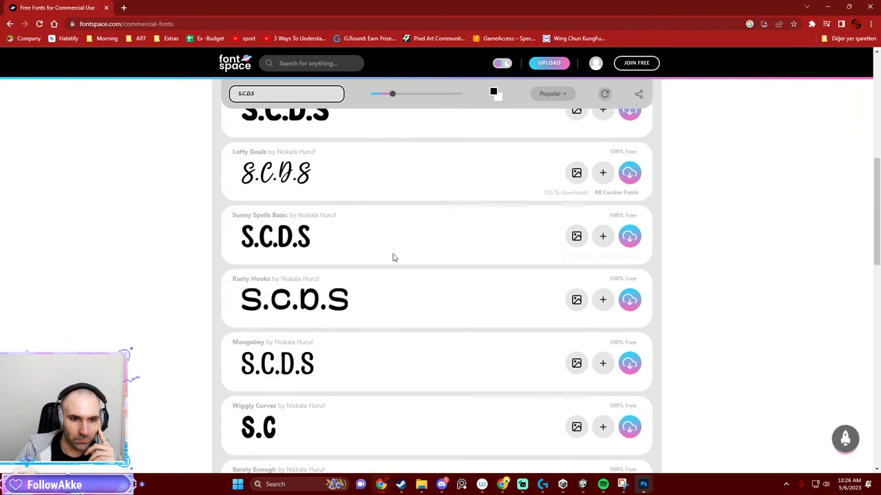
pyautogui.scroll(-1, 392, 258)
pyautogui.scroll(-2, 391, 258)
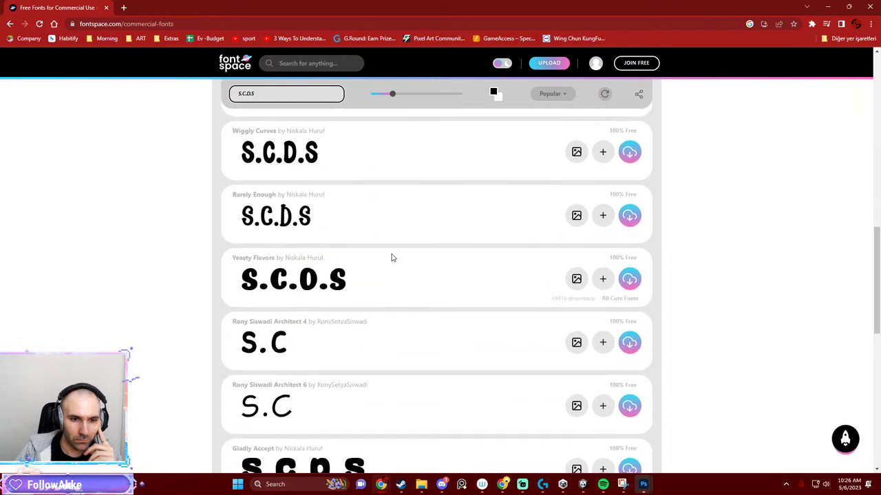
pyautogui.scroll(-1, 391, 258)
pyautogui.scroll(-1, 392, 256)
pyautogui.scroll(-1, 393, 257)
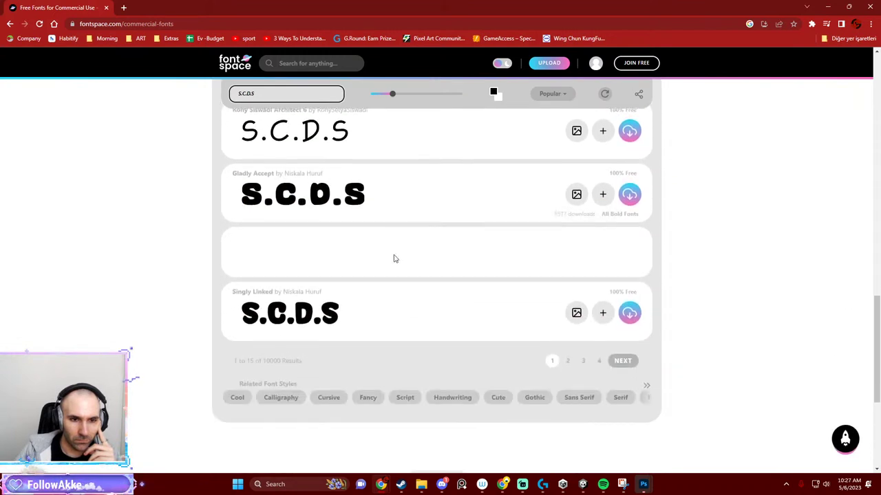
# Go to page 2 of the results and browse its font previews.
pyautogui.click(567, 362)
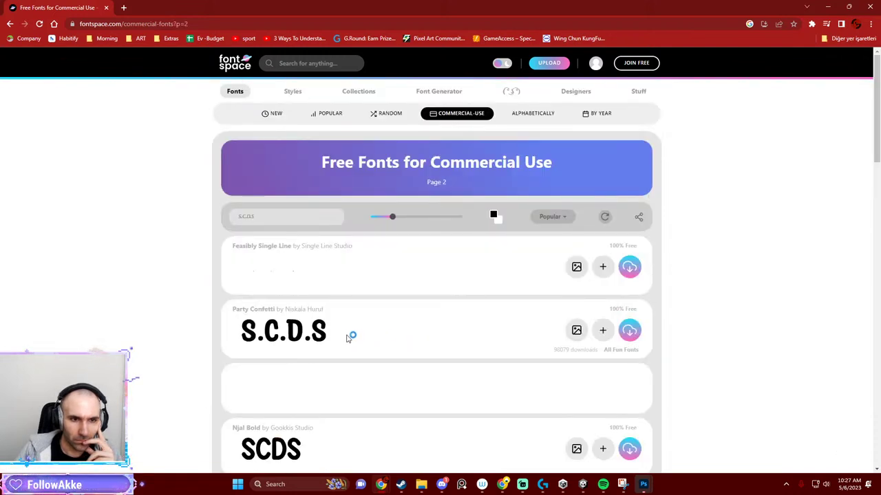
pyautogui.scroll(-1, 344, 330)
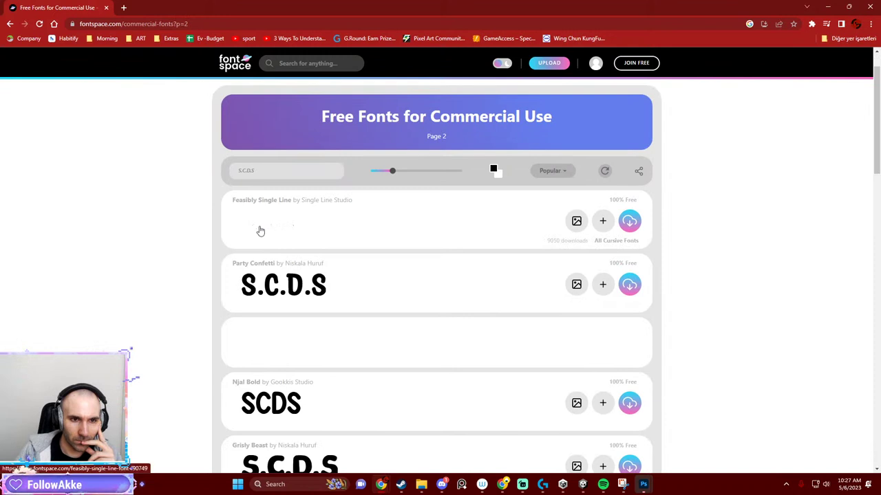
pyautogui.scroll(-3, 284, 237)
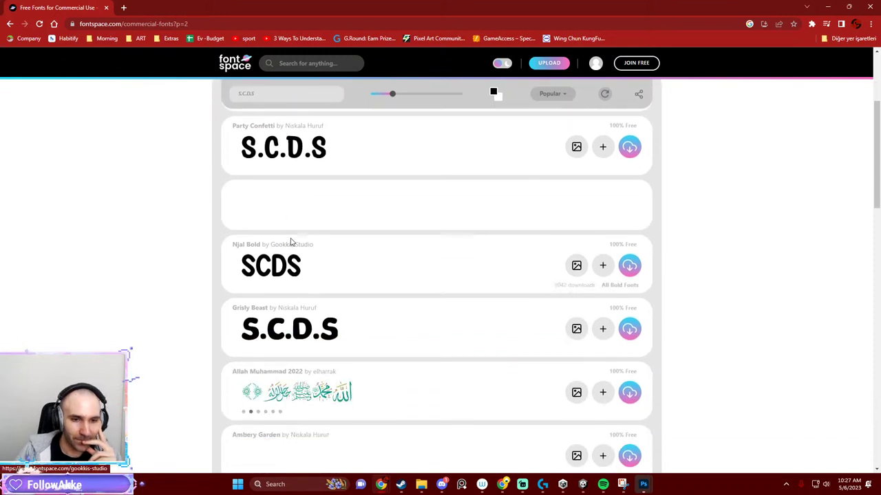
pyautogui.scroll(-2, 291, 248)
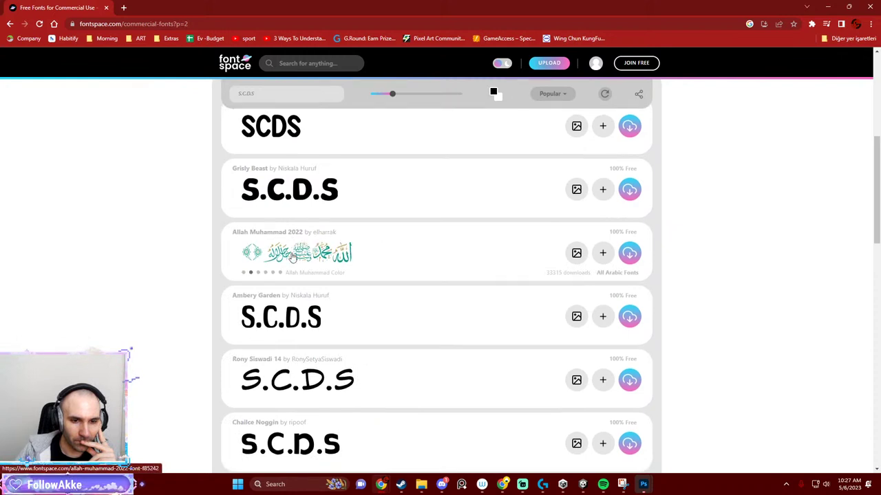
pyautogui.scroll(-2, 293, 251)
pyautogui.scroll(-2, 293, 258)
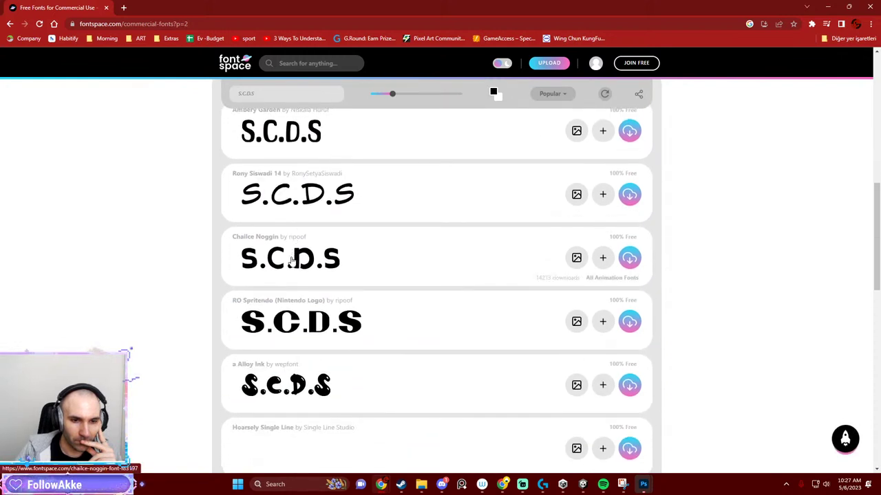
pyautogui.scroll(-2, 294, 258)
pyautogui.scroll(3, 294, 258)
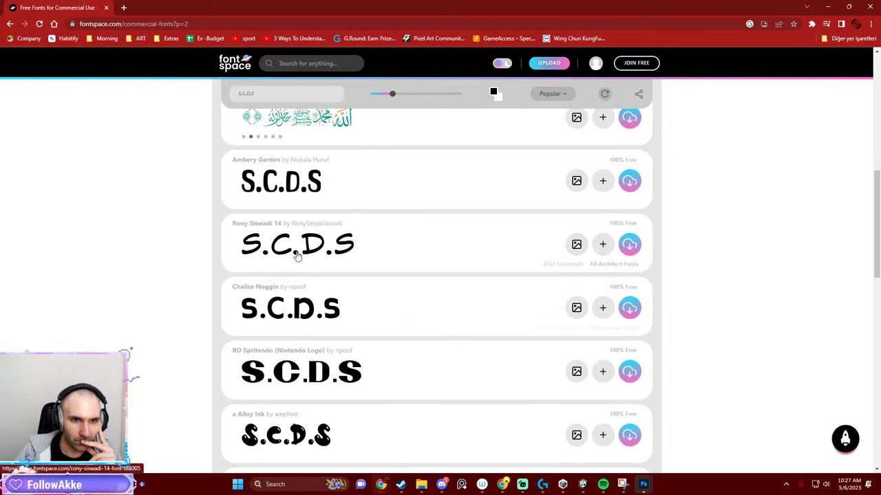
# Download the Ambery Garden font and save ambery-garden-font.zip to the Desktop.
pyautogui.click(630, 182)
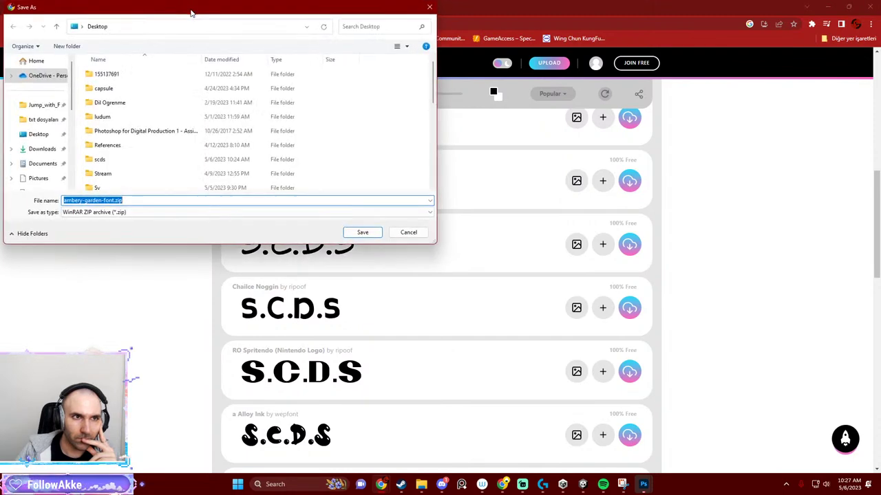
pyautogui.click(361, 233)
pyautogui.scroll(-3, 335, 260)
pyautogui.scroll(-3, 335, 260)
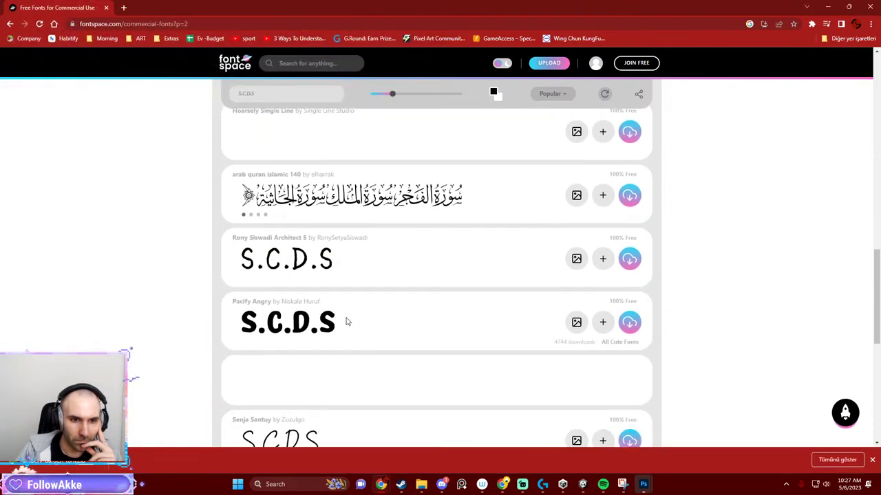
pyautogui.scroll(-2, 347, 321)
pyautogui.scroll(2, 334, 302)
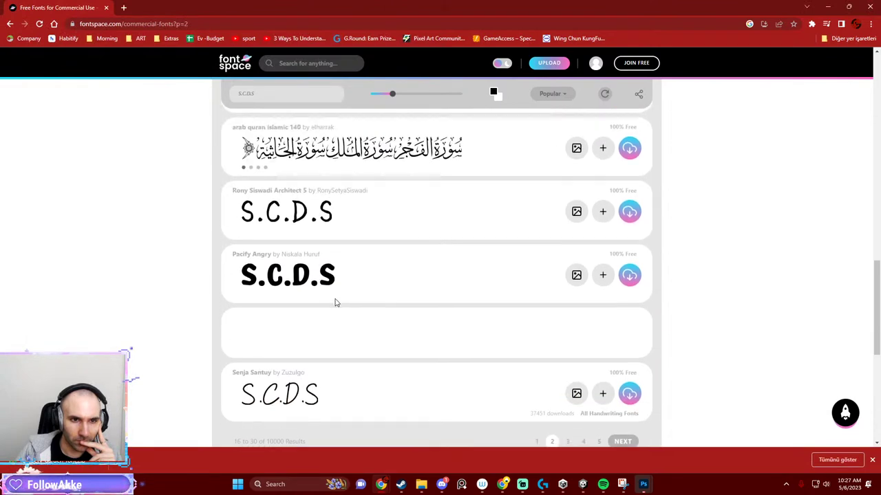
pyautogui.scroll(3, 312, 312)
pyautogui.scroll(1, 310, 318)
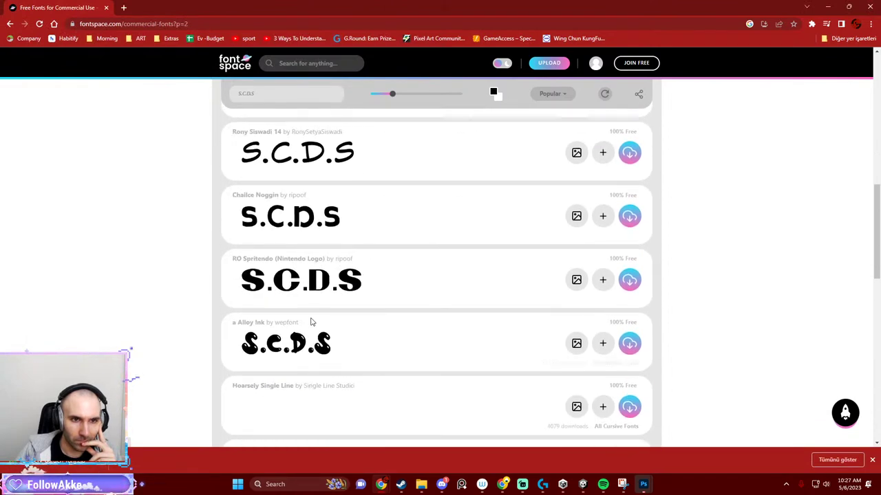
pyautogui.scroll(3, 306, 303)
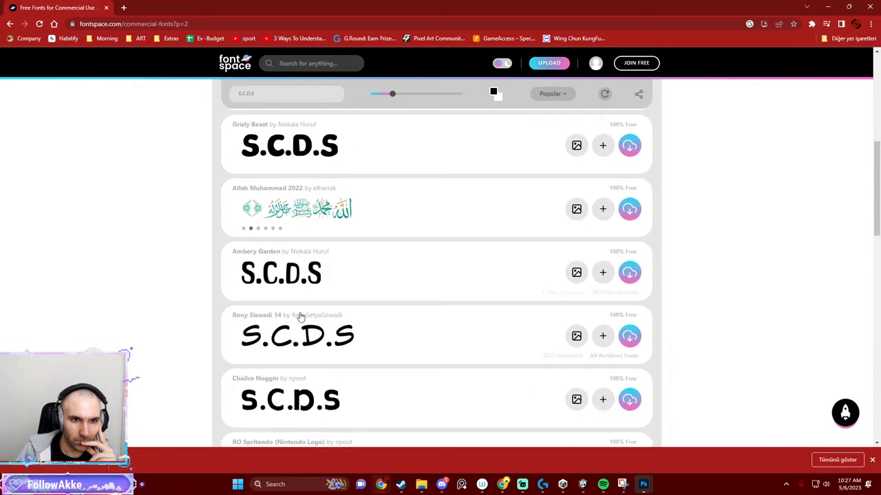
# Install Ambery Garden Regular from the downloaded zip, then close the font preview and WinRAR.
pyautogui.click(69, 462)
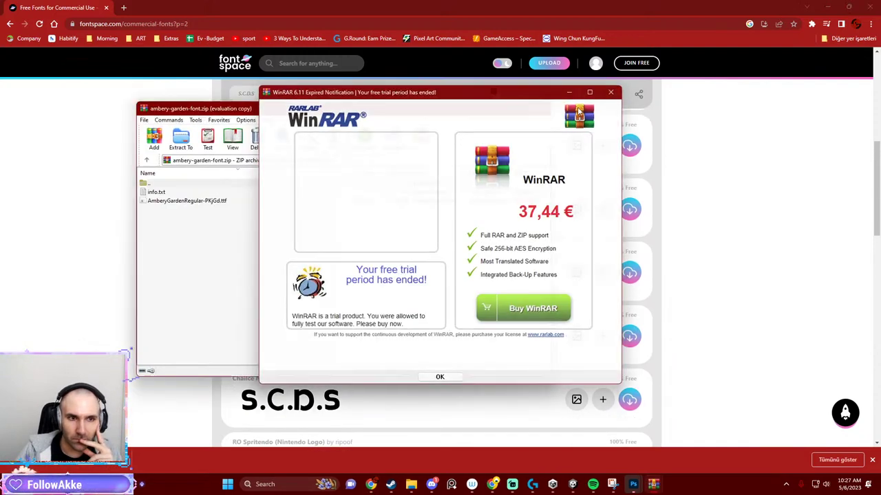
pyautogui.click(610, 91)
pyautogui.doubleClick(242, 200)
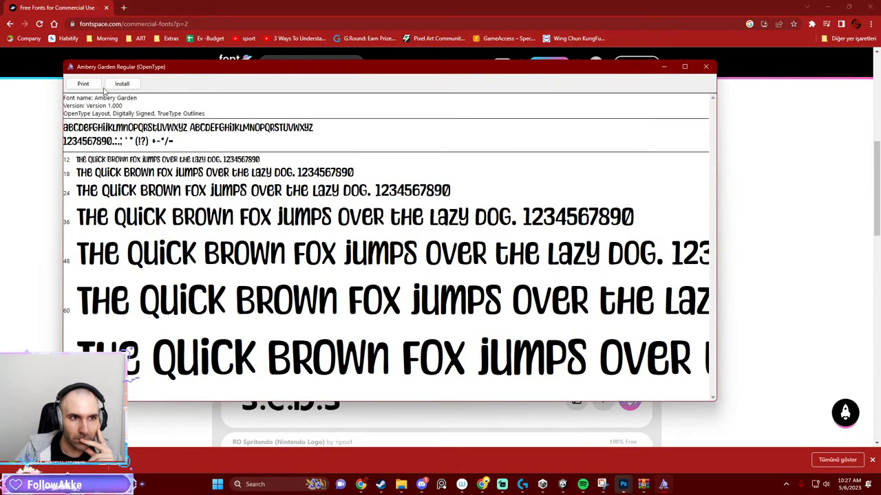
pyautogui.click(118, 84)
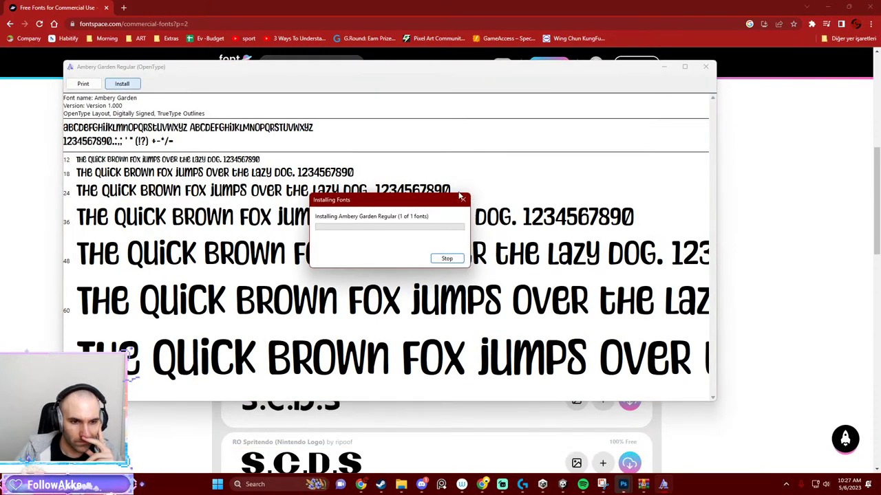
pyautogui.click(706, 68)
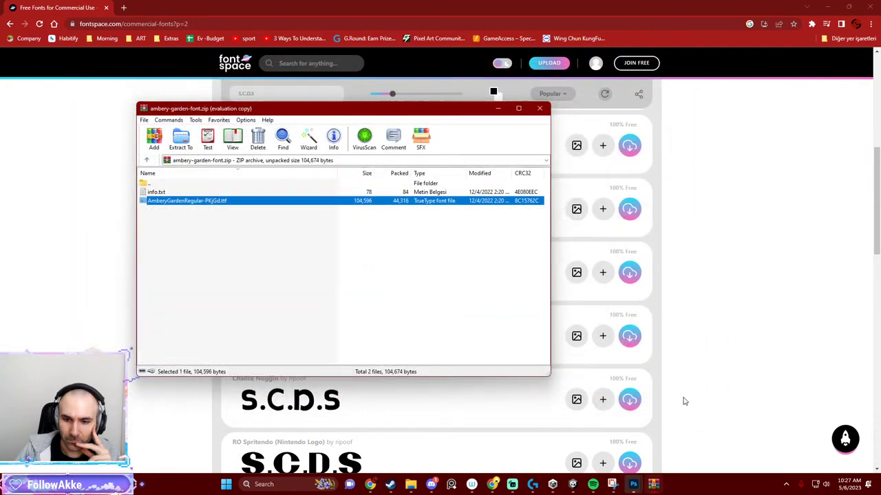
pyautogui.click(536, 109)
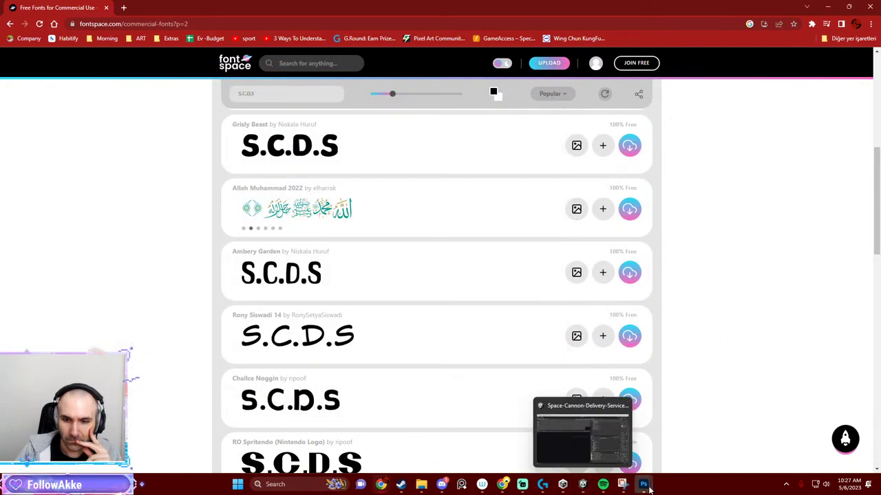
# Bring the Photoshop window showing capsuletest.png back to the front.
pyautogui.moveTo(643, 484)
pyautogui.click(664, 443)
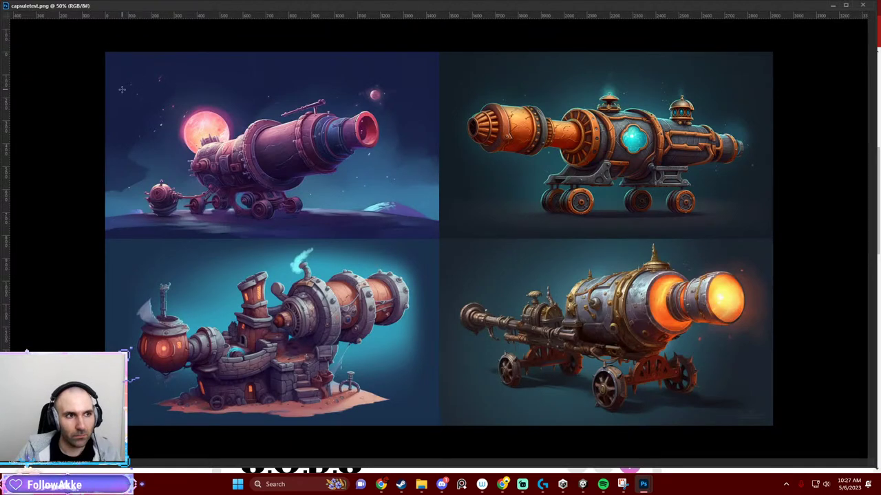
pyautogui.doubleClick(91, 4)
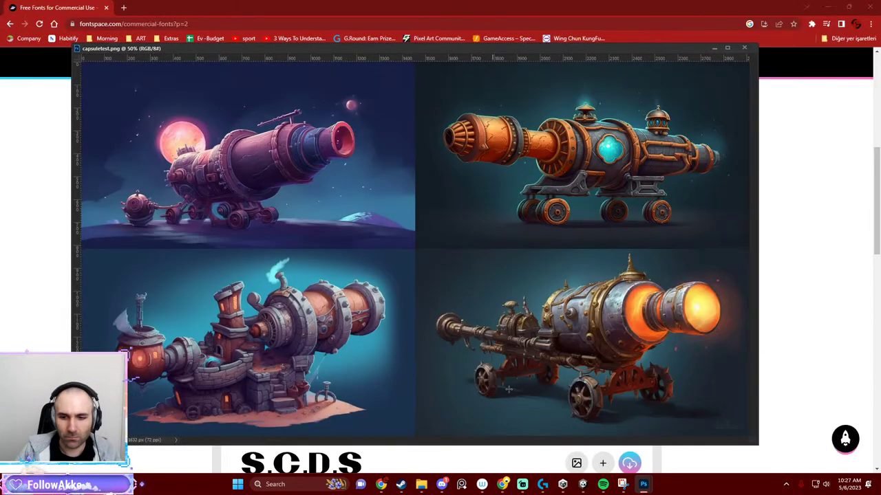
pyautogui.moveTo(644, 484)
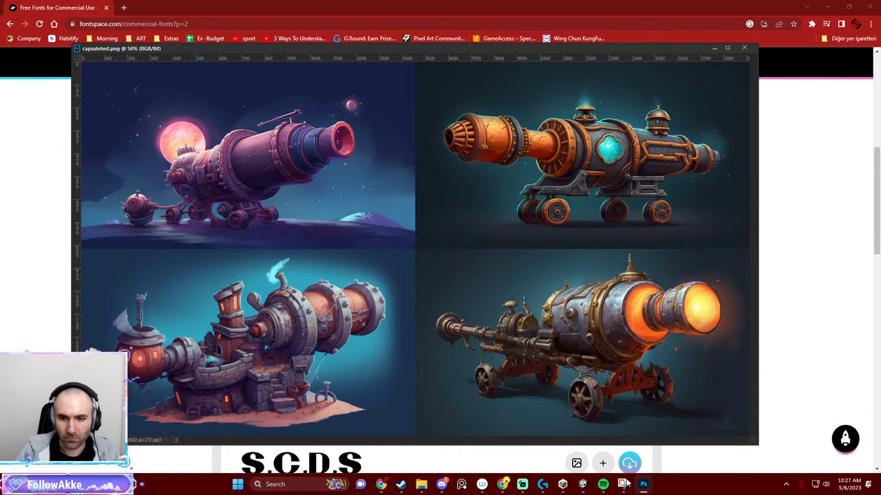
pyautogui.click(588, 440)
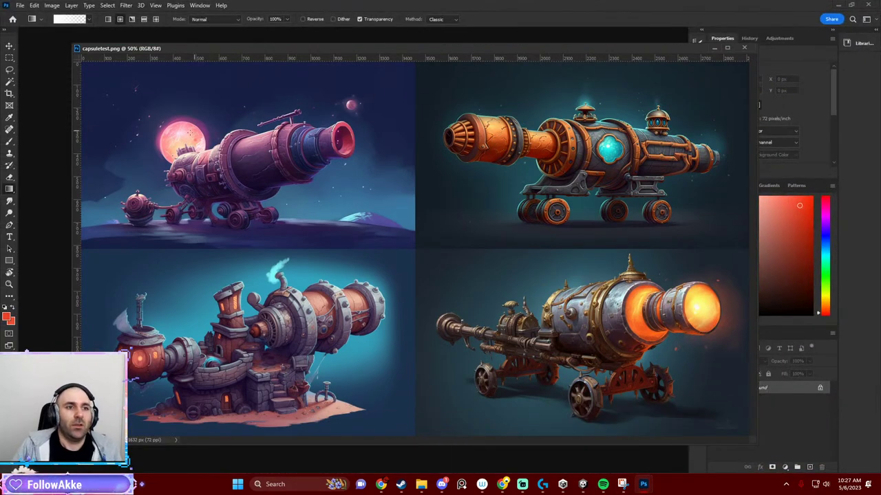
# Marquee-select the top-left purple cannon image and fit a crop box to it.
pyautogui.click(10, 58)
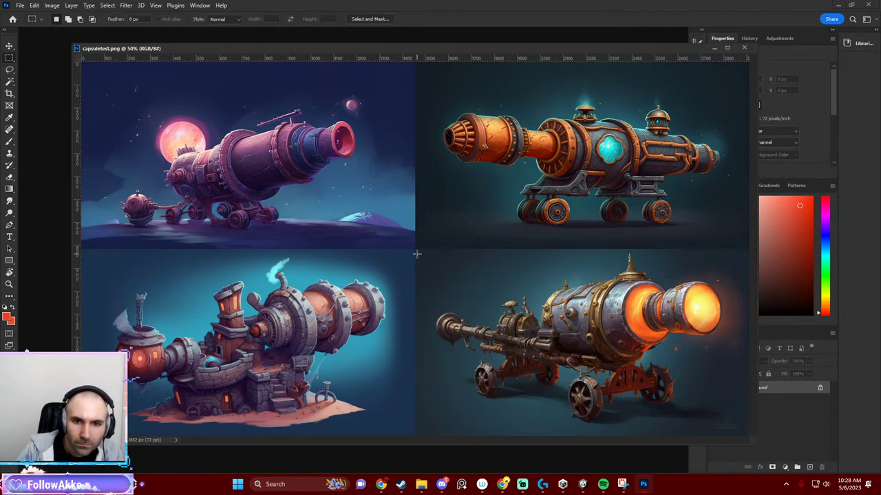
pyautogui.moveTo(414, 248); pyautogui.dragTo(81, 62)
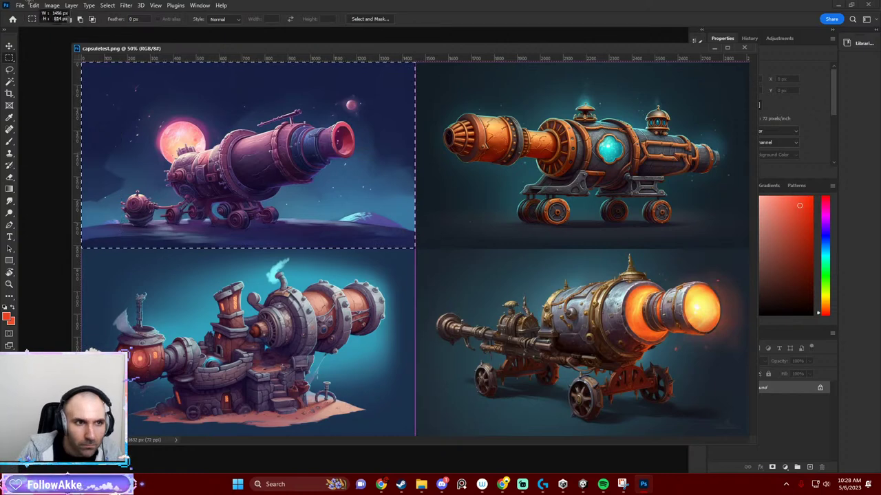
pyautogui.click(10, 93)
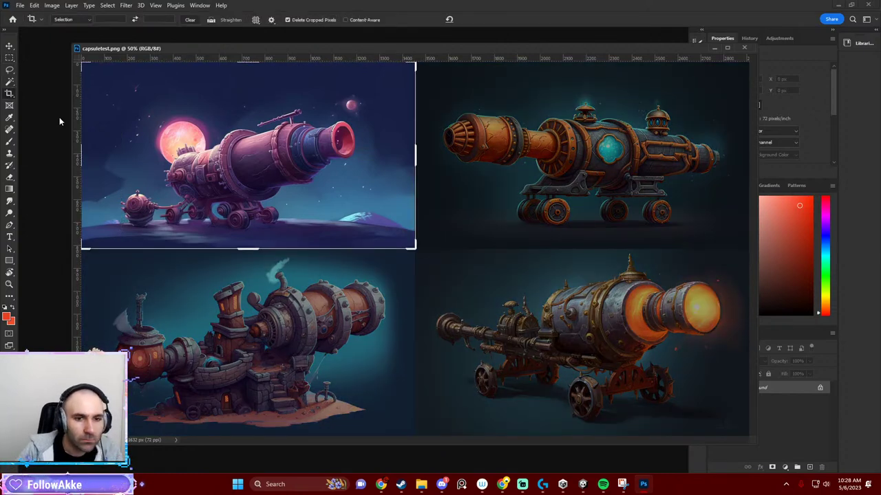
# Crop to the cannon image and add white S.C.D.S text near its top-left.
pyautogui.press('Return')
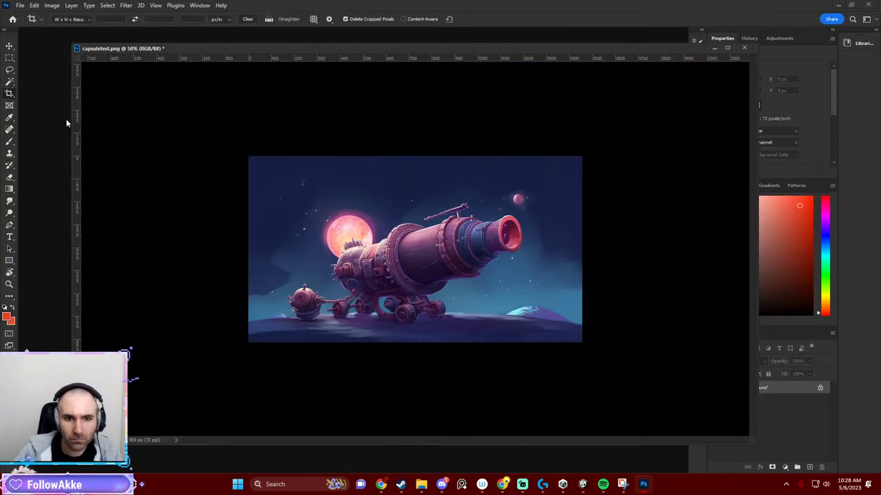
pyautogui.press('t')
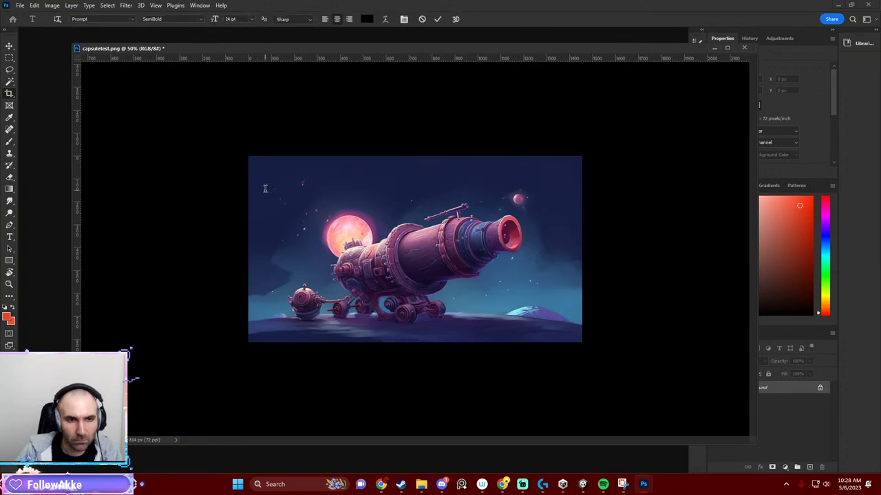
pyautogui.click(258, 182)
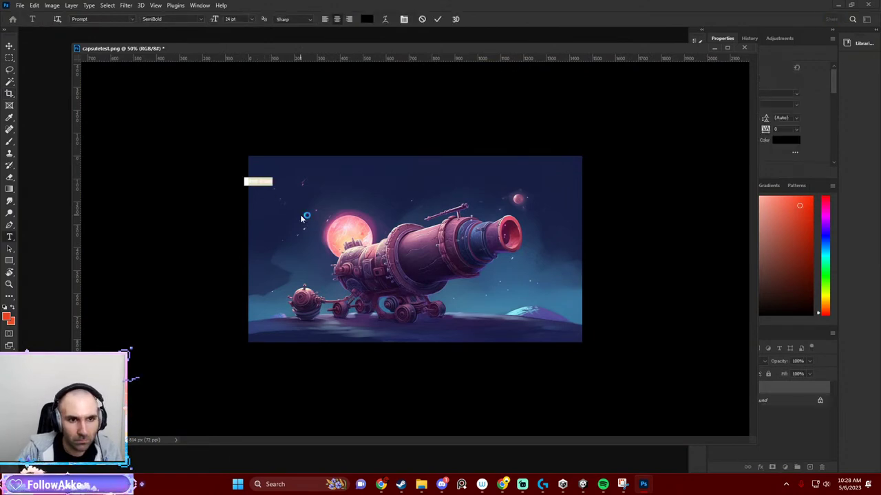
pyautogui.press('BackSpace')
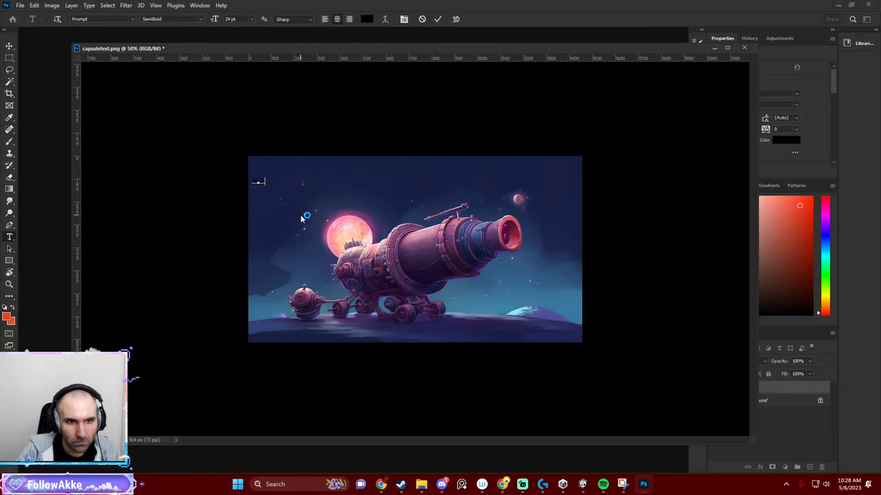
pyautogui.hotkey('ctrl', 'z')
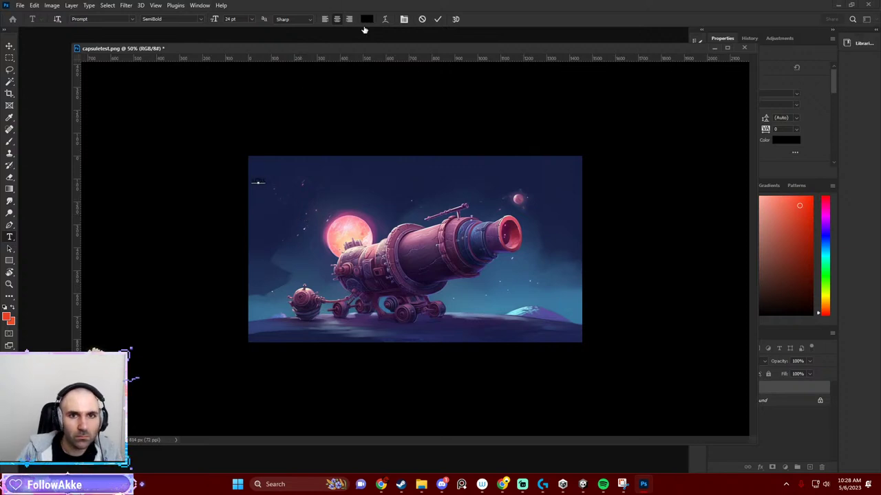
pyautogui.click(258, 181)
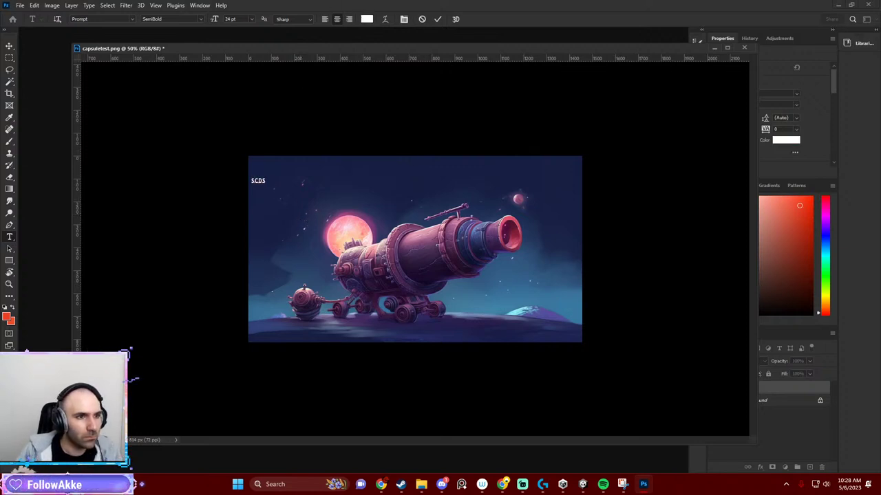
# Scale the S.C.D.S text up much larger and widen its text box.
pyautogui.doubleClick(265, 180)
pyautogui.hotkey('ctrl', 't')
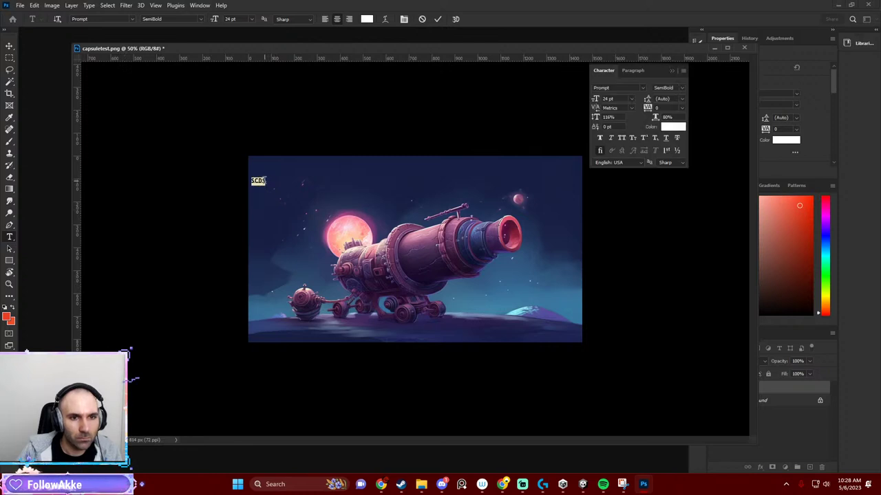
pyautogui.hotkey('ctrl', 't')
pyautogui.moveTo(267, 176); pyautogui.dragTo(338, 147)
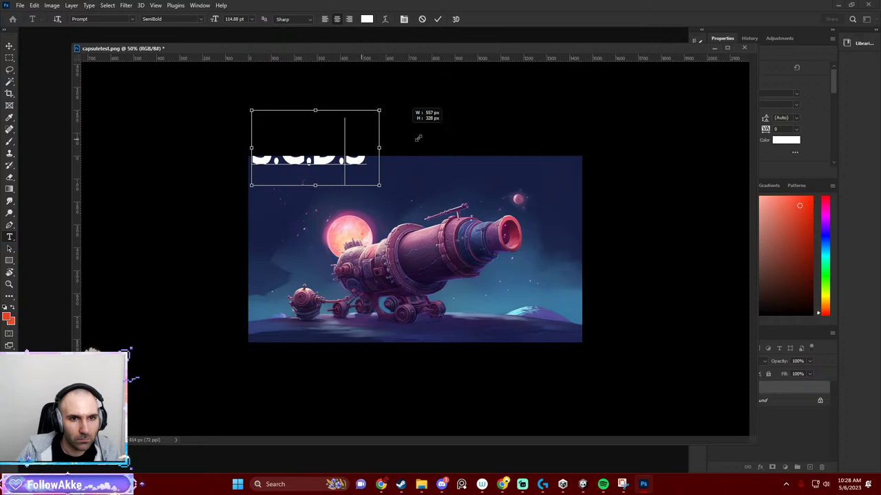
pyautogui.press('Return')
pyautogui.moveTo(338, 147)
pyautogui.mouseDown()
pyautogui.moveTo(337, 137)
pyautogui.moveTo(307, 195)
pyautogui.moveTo(314, 205)
pyautogui.mouseUp()
pyautogui.press('v')
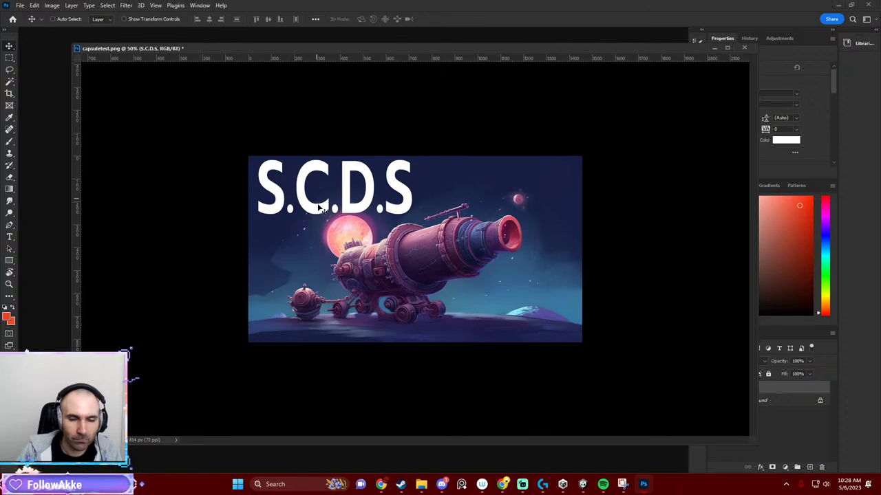
# Replace the S.C.D.S text with 'Space Cannon Delivery Service'.
pyautogui.doubleClick(318, 208)
pyautogui.write('t')
pyautogui.hotkey('ctrl', 'a')
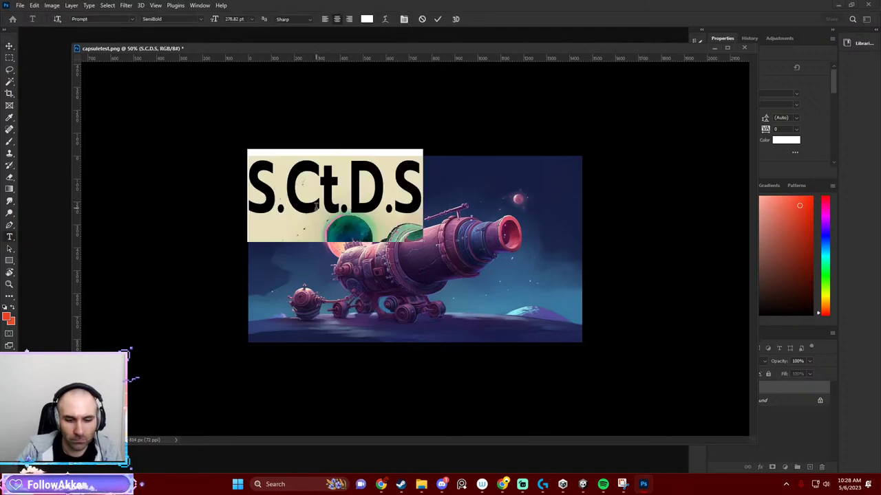
pyautogui.write('Space Can')
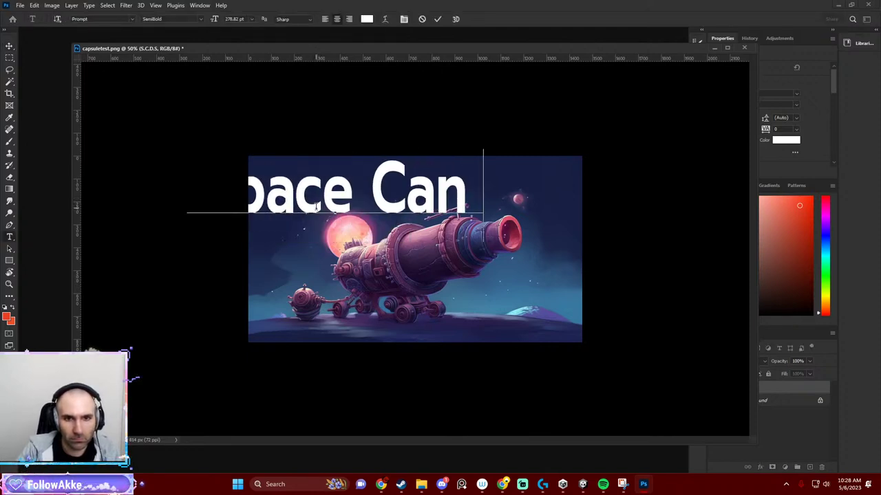
pyautogui.write('non Delive')
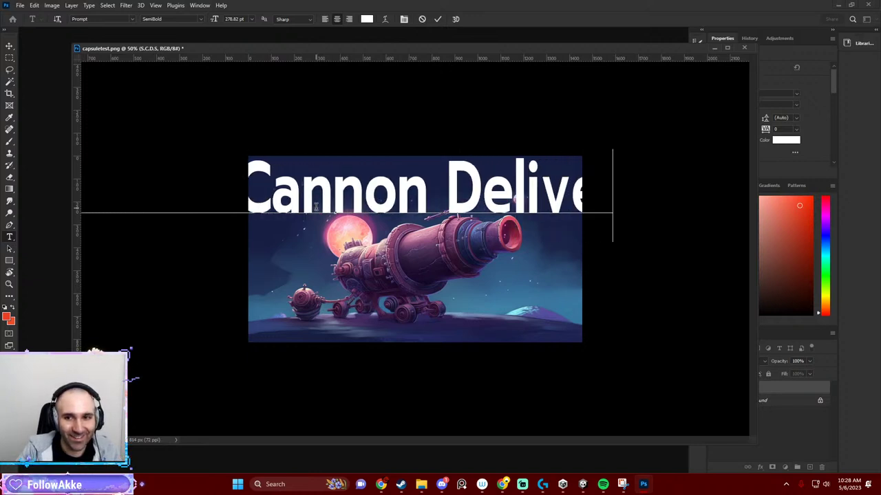
pyautogui.write('ry Sc')
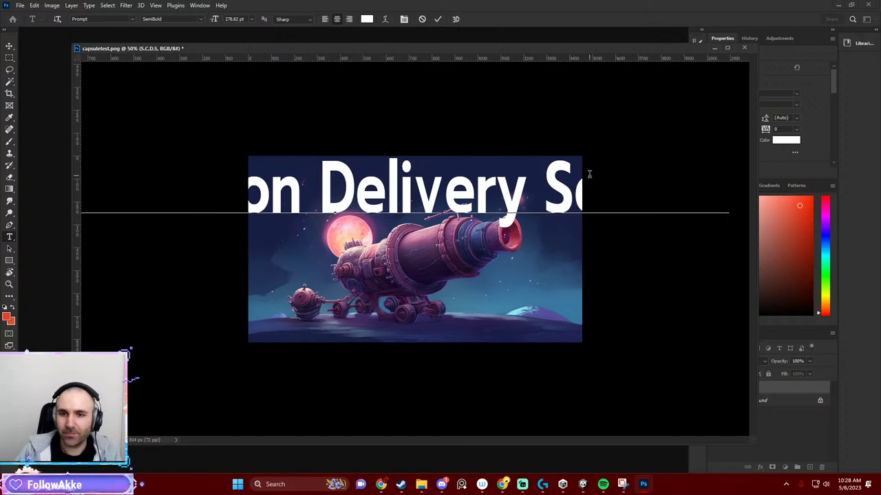
# Change the title's font size in the options bar, finally entering 75.
pyautogui.hotkey('ctrl', 'a')
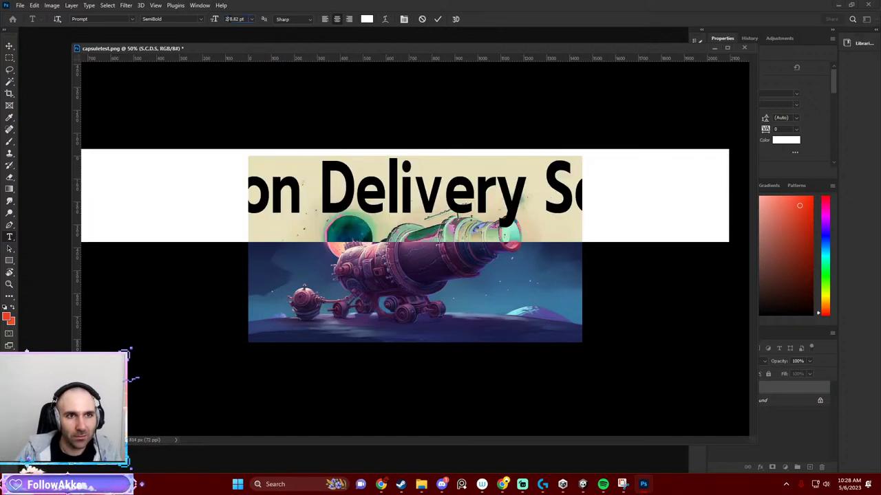
pyautogui.write('8')
pyautogui.press('Return')
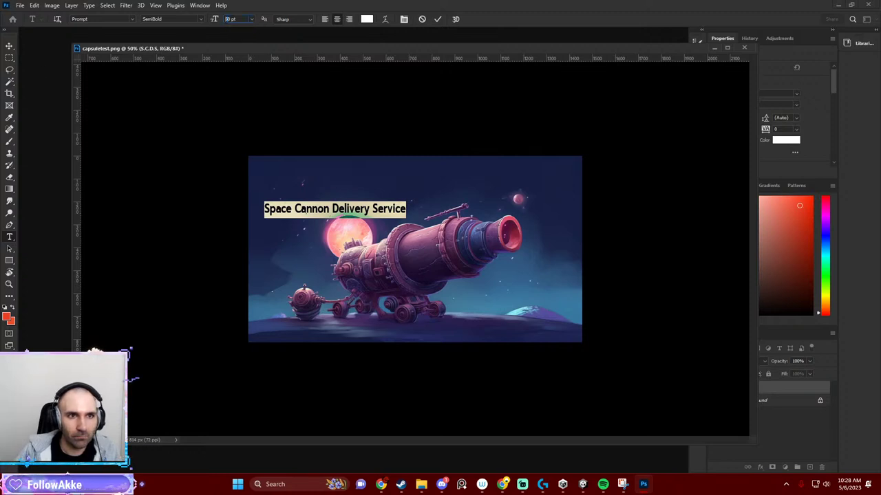
pyautogui.press('Return')
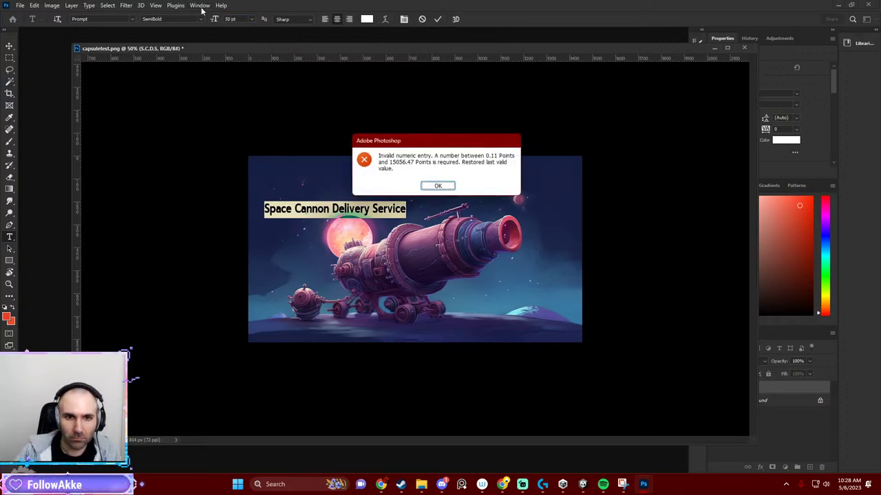
pyautogui.click(437, 186)
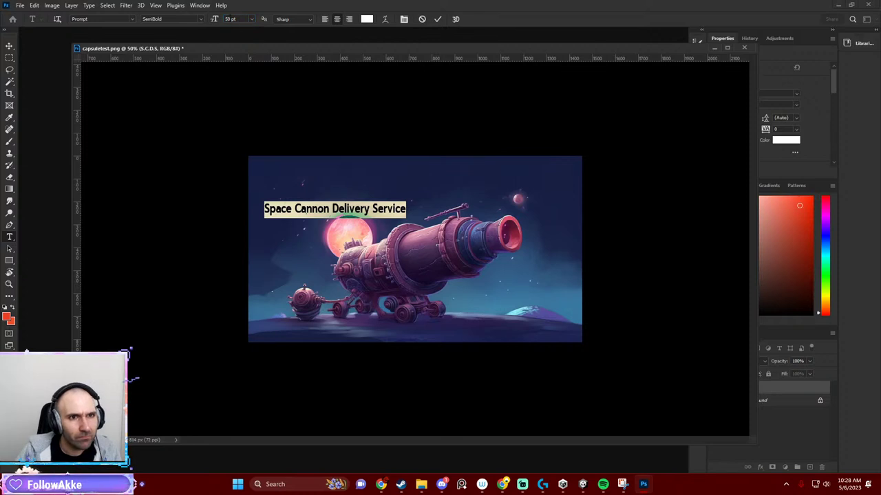
pyautogui.click(212, 20)
pyautogui.write('65')
pyautogui.press('Return')
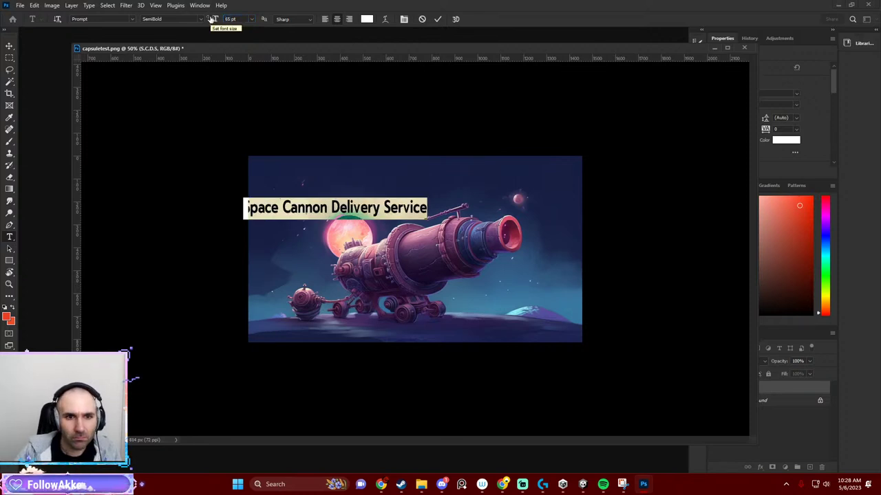
pyautogui.doubleClick(229, 19)
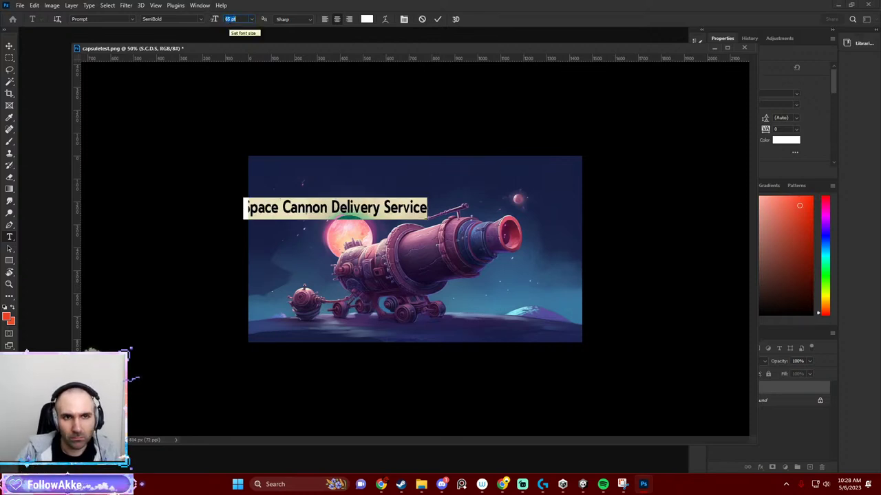
pyautogui.write('75')
pyautogui.press('Return')
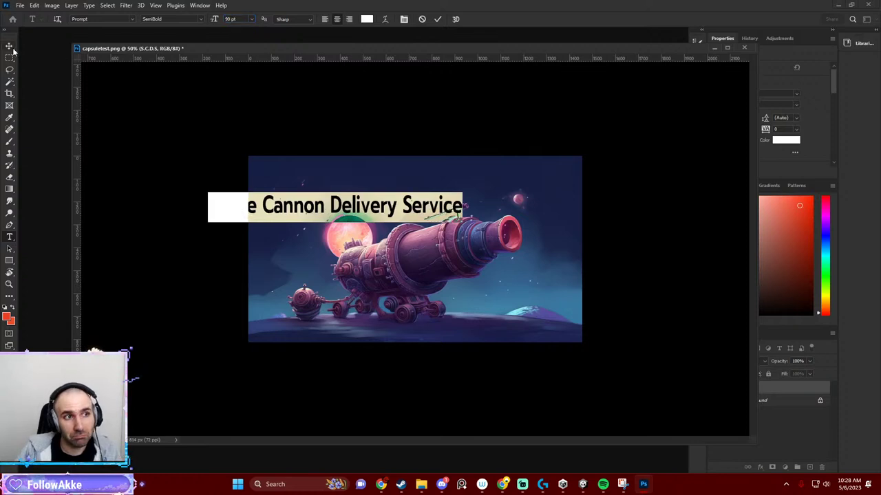
# Move the title to the top centre of the image and dock the document window.
pyautogui.click(10, 46)
pyautogui.moveTo(308, 209); pyautogui.dragTo(389, 186)
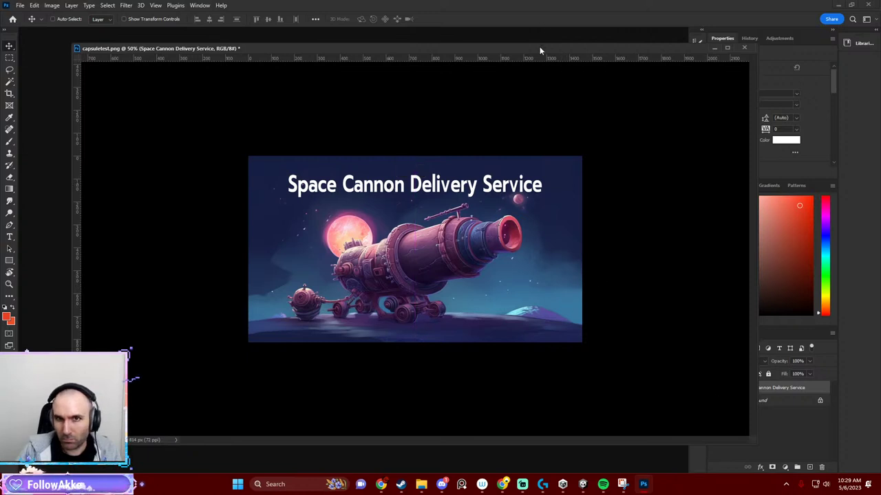
pyautogui.moveTo(540, 48); pyautogui.dragTo(491, 41)
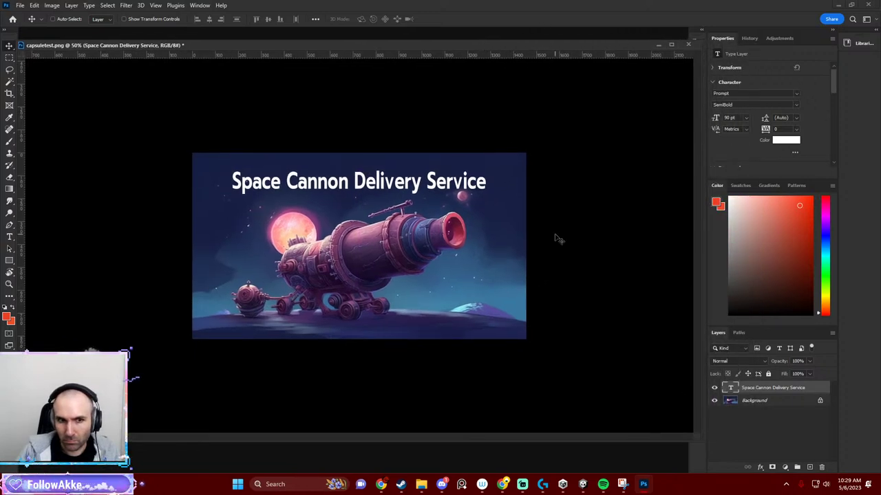
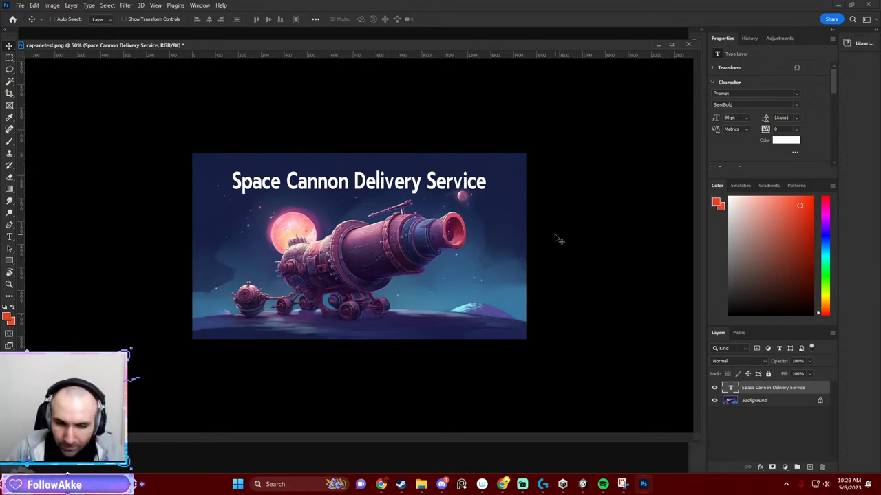
# Bring Chrome forward and search Google for 'steam capsule art'.
pyautogui.moveTo(381, 485)
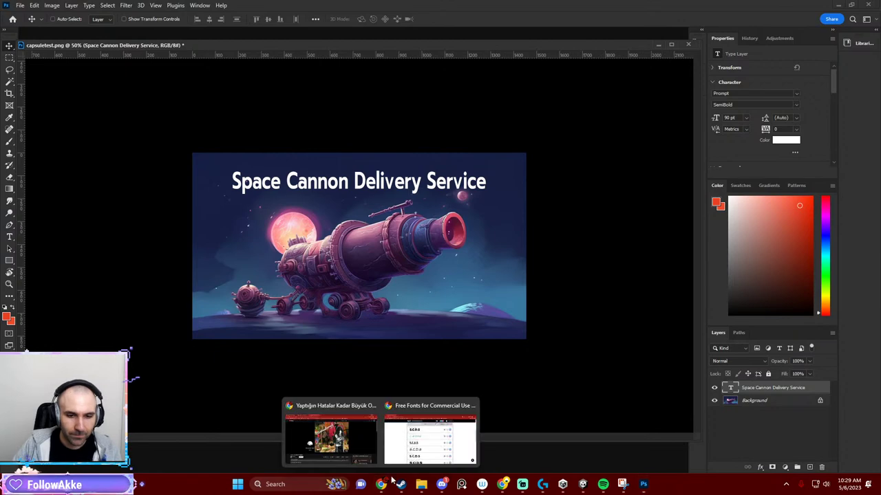
pyautogui.click(430, 436)
pyautogui.click(153, 25)
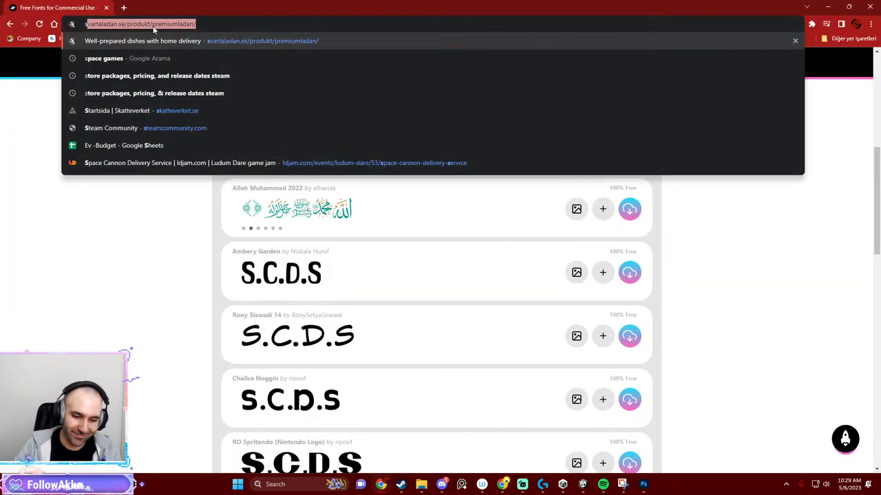
pyautogui.write('steam capsule a')
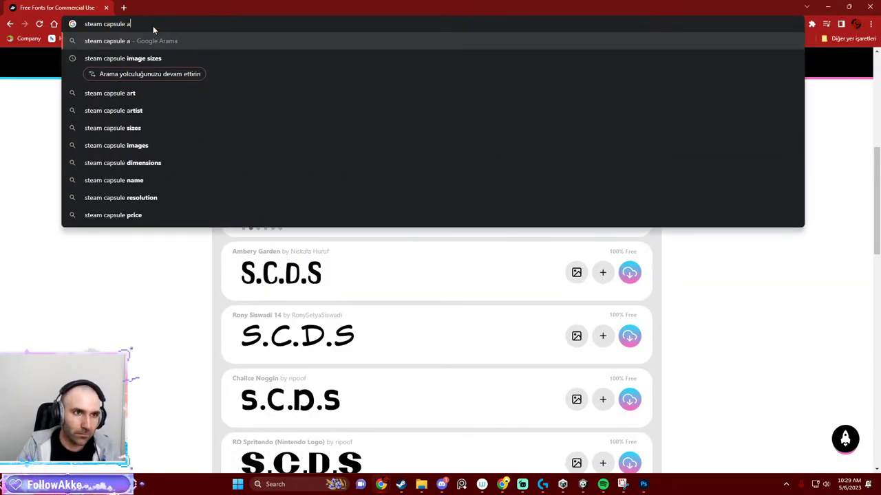
pyautogui.write('rt')
pyautogui.press('Return')
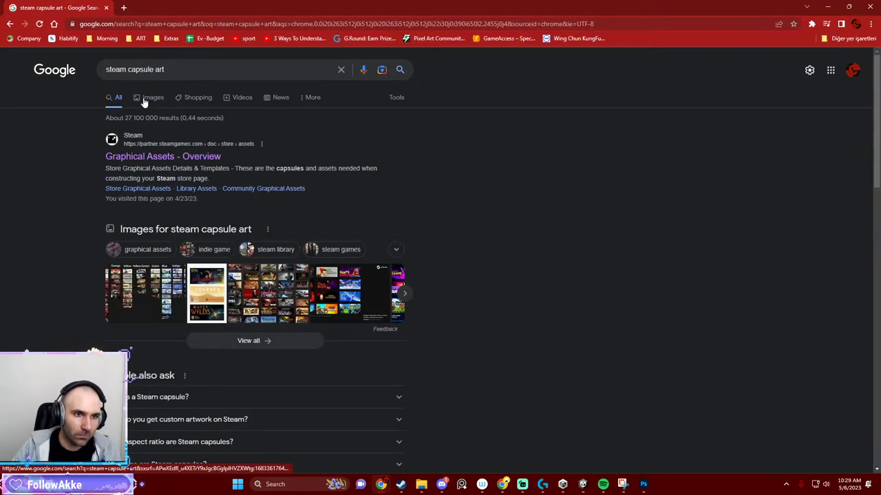
# Browse the image results, preview the 'Five trends in Steam capsule art' image, then minimize Chrome.
pyautogui.click(145, 292)
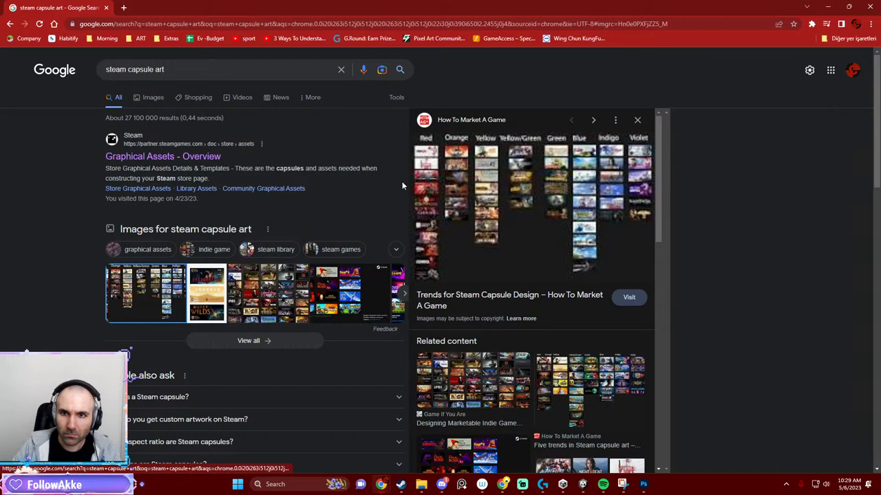
pyautogui.click(144, 98)
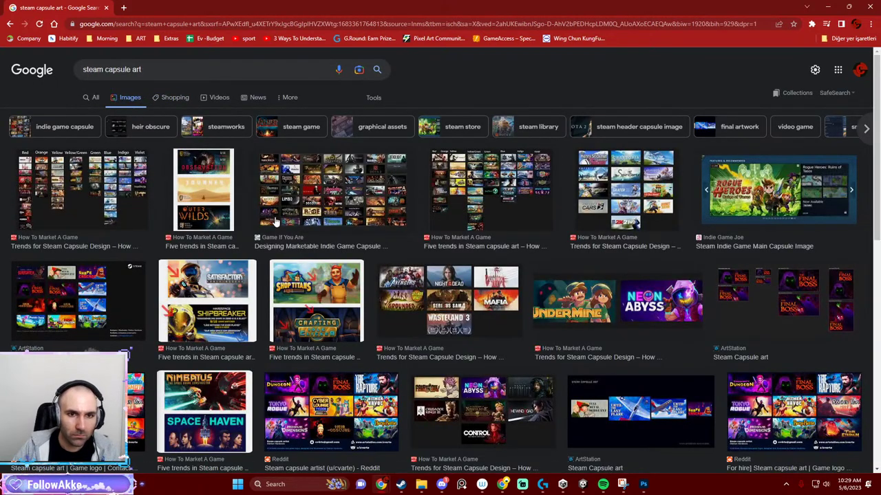
pyautogui.click(478, 218)
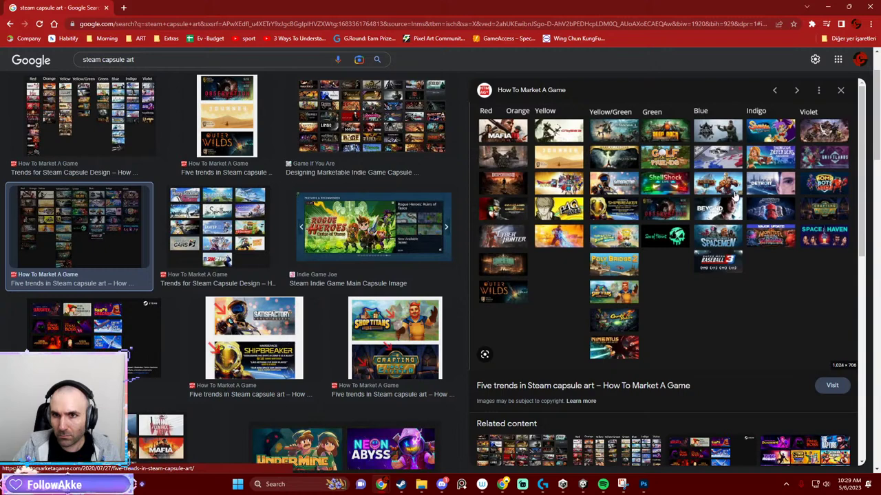
pyautogui.click(839, 8)
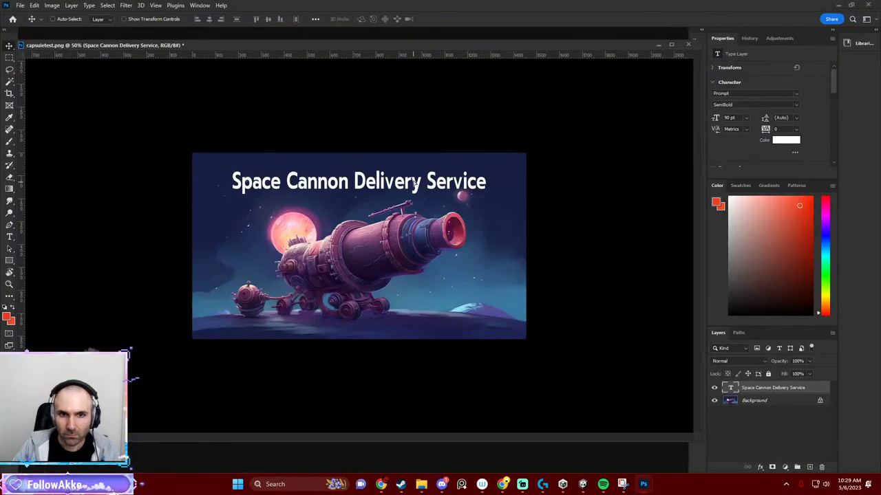
# Nudge the title into place and give it a 7 px Outside stroke.
pyautogui.moveTo(413, 184); pyautogui.dragTo(414, 184)
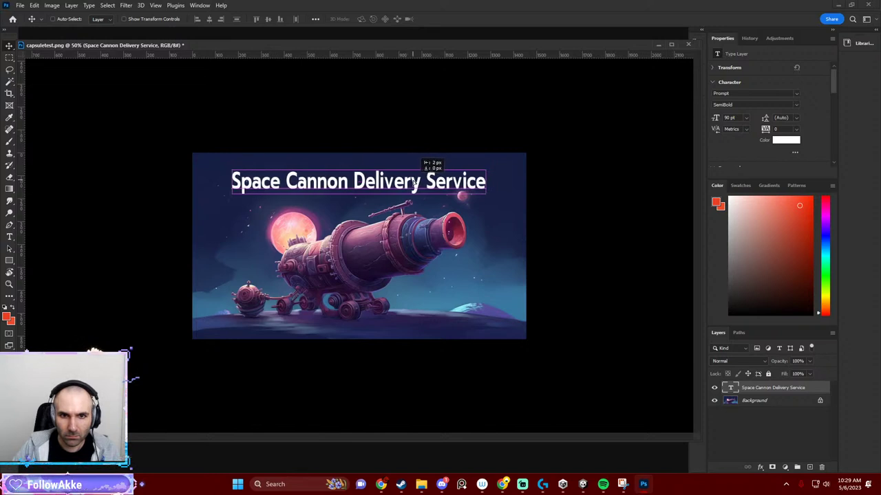
pyautogui.moveTo(413, 184); pyautogui.dragTo(413, 185)
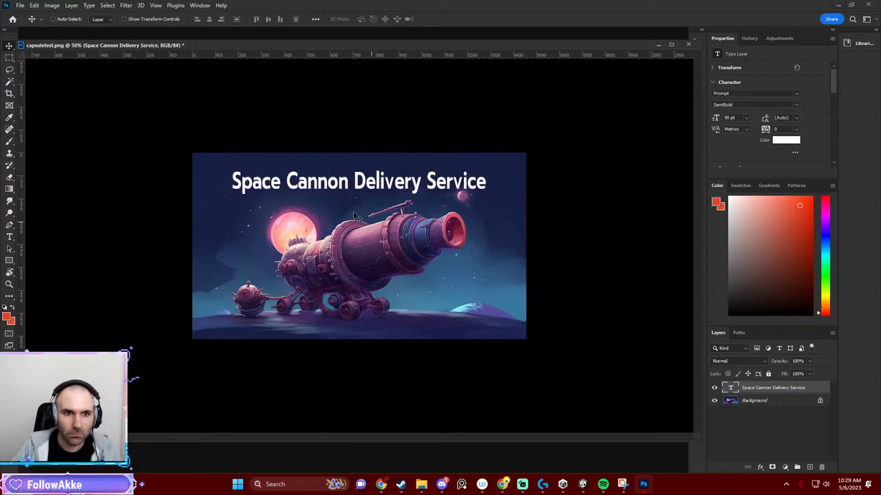
pyautogui.click(761, 467)
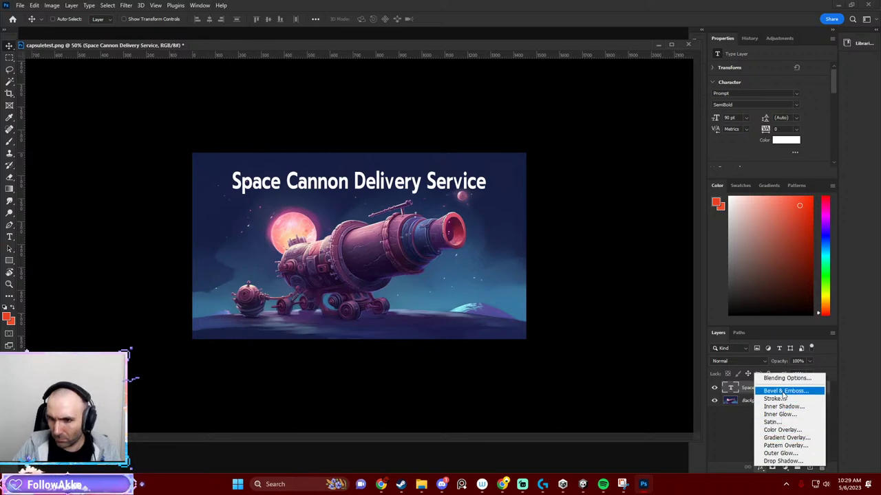
pyautogui.press('Escape')
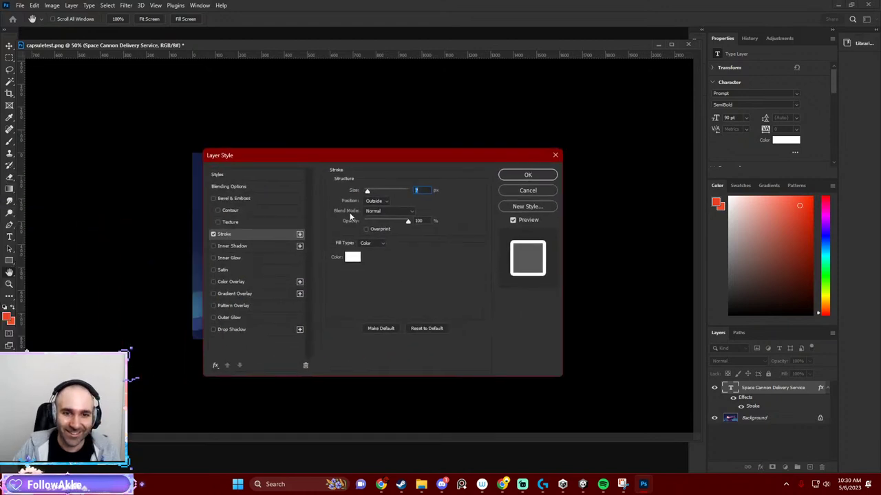
pyautogui.moveTo(365, 156); pyautogui.dragTo(592, 129)
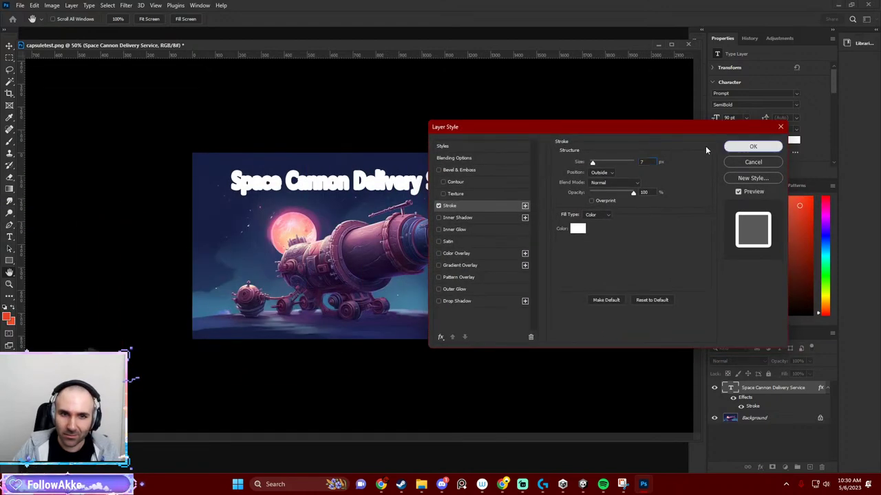
pyautogui.click(748, 148)
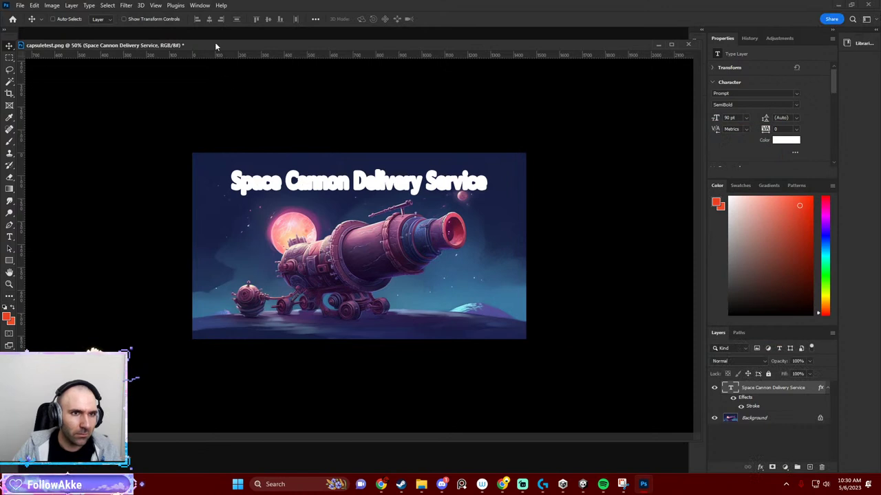
# Select all the title text and try black, red, orange and green before keeping white.
pyautogui.doubleClick(280, 182)
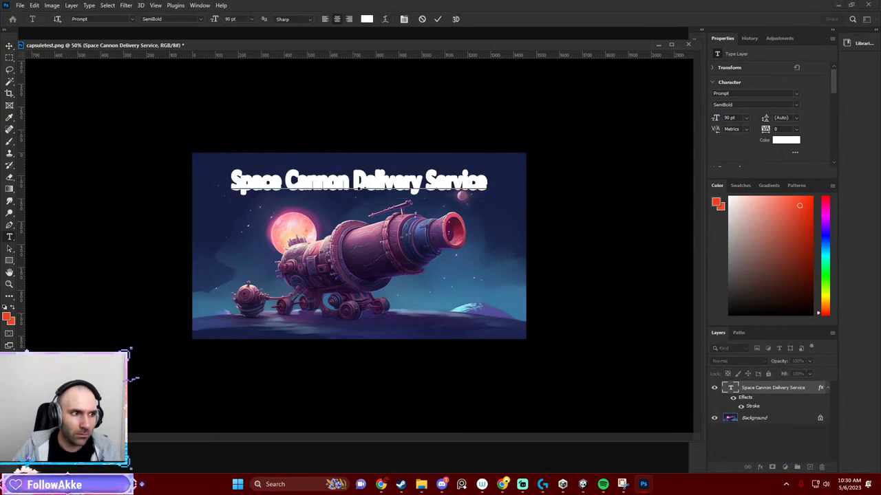
pyautogui.hotkey('ctrl', 'a')
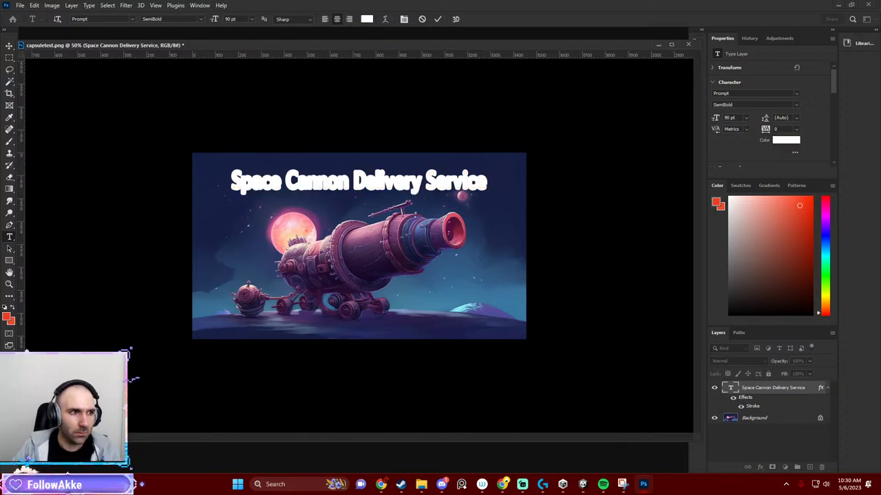
pyautogui.hotkey('ctrl', 'a')
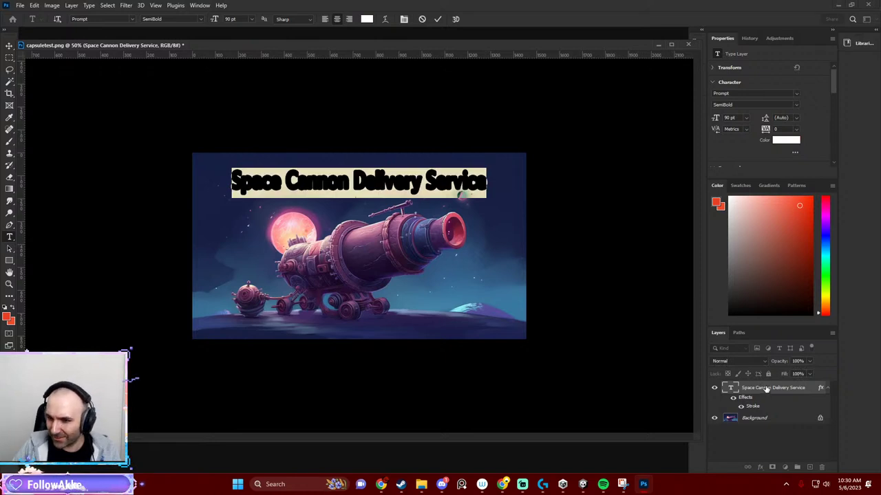
pyautogui.click(766, 389)
# Open the title's Stroke settings and sample black from the canvas as the outline colour.
pyautogui.click(760, 467)
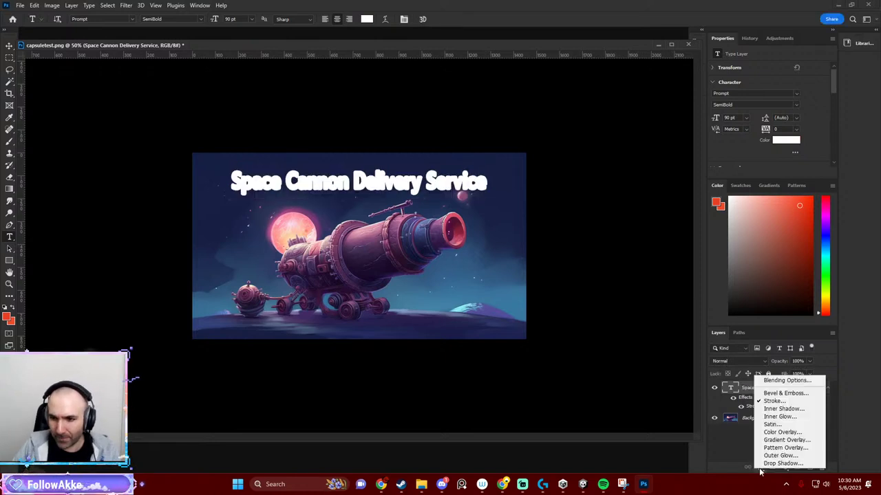
pyautogui.click(775, 401)
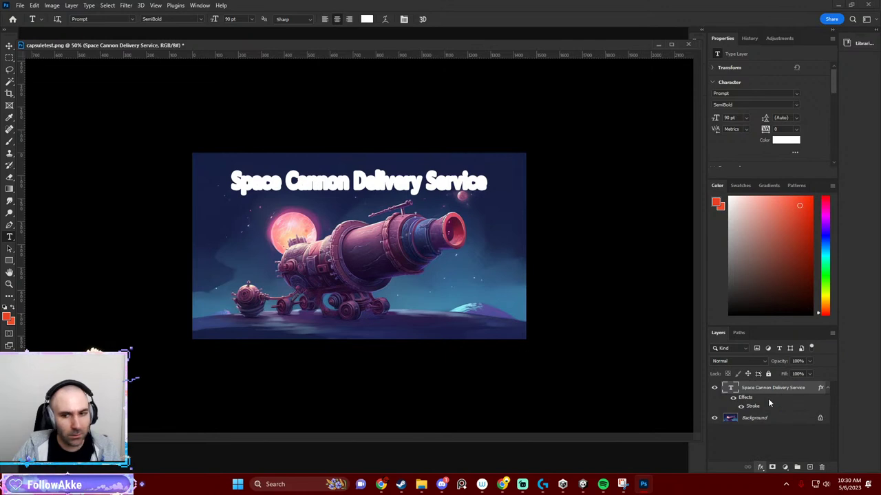
pyautogui.moveTo(571, 126); pyautogui.dragTo(615, 136)
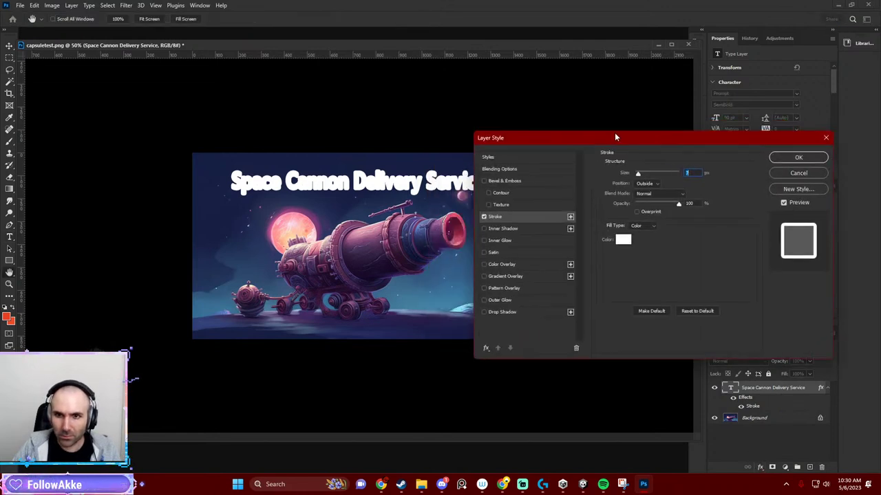
pyautogui.click(275, 103)
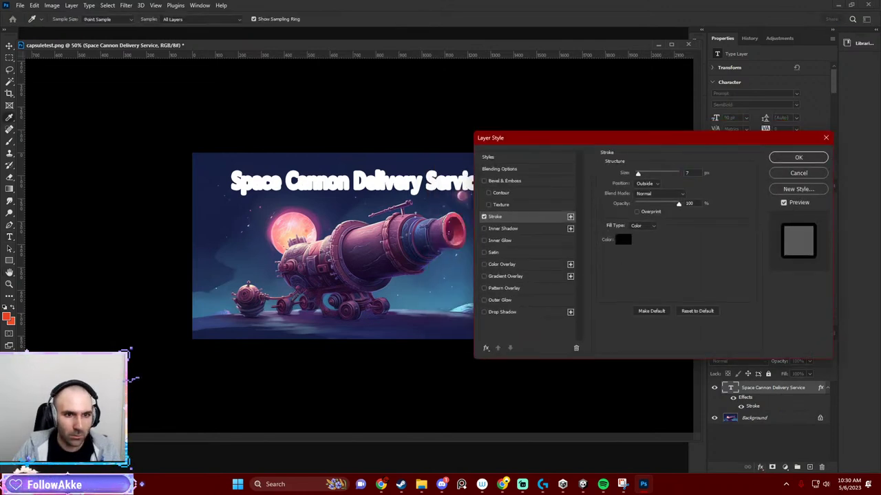
pyautogui.click(623, 239)
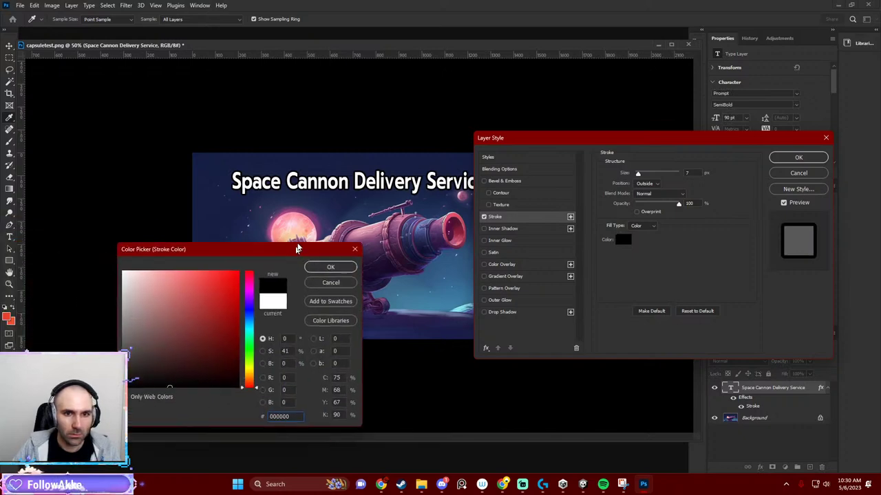
pyautogui.moveTo(360, 251); pyautogui.dragTo(397, 180)
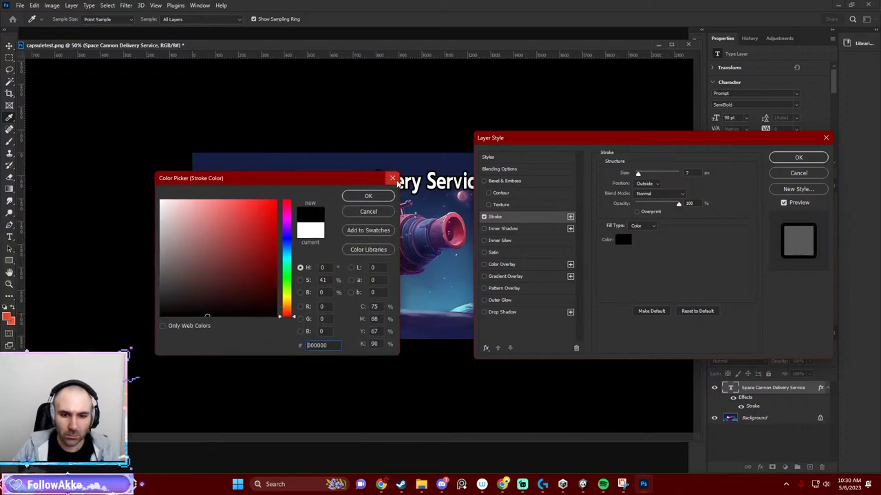
pyautogui.moveTo(381, 483)
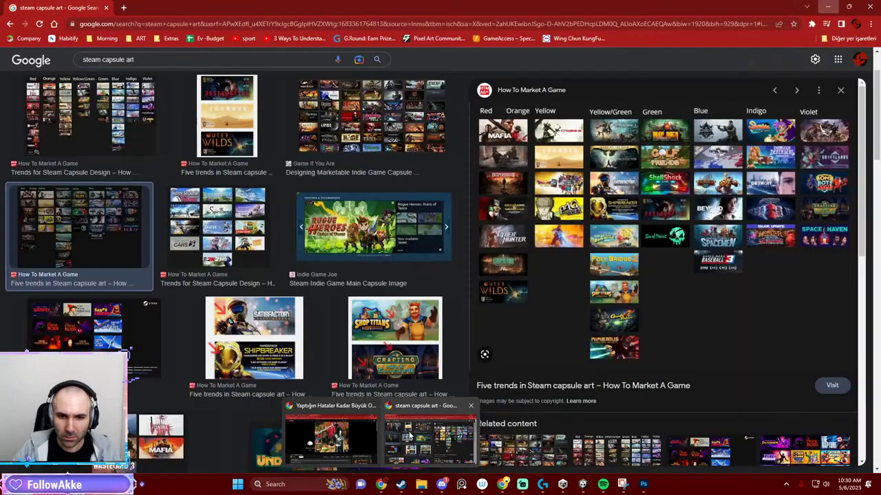
pyautogui.click(426, 435)
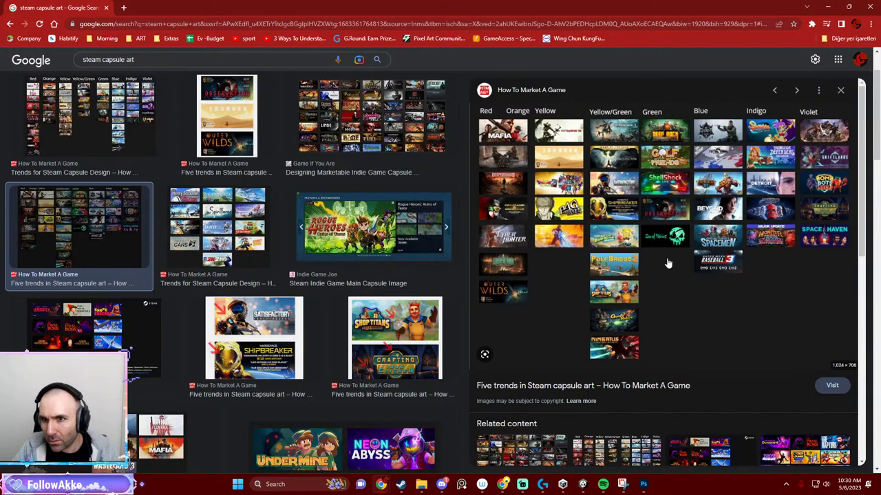
pyautogui.click(828, 7)
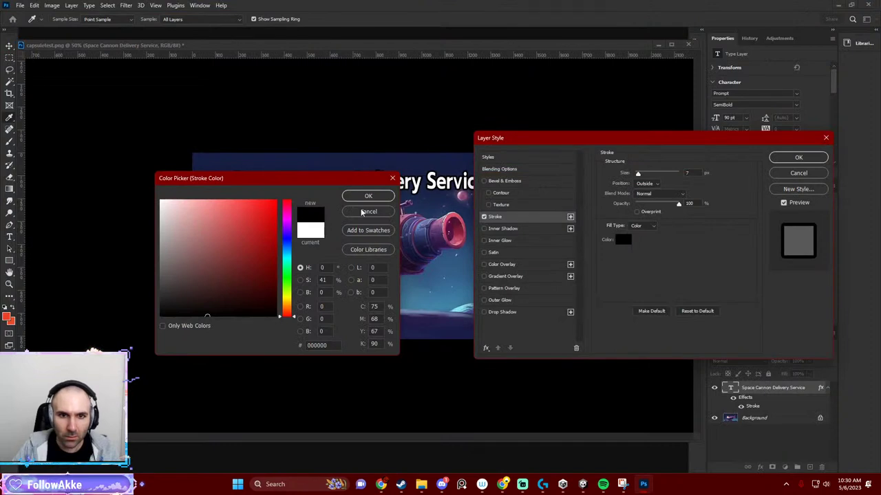
# Confirm black as the stroke colour in the Color Picker.
pyautogui.moveTo(323, 178); pyautogui.dragTo(519, 191)
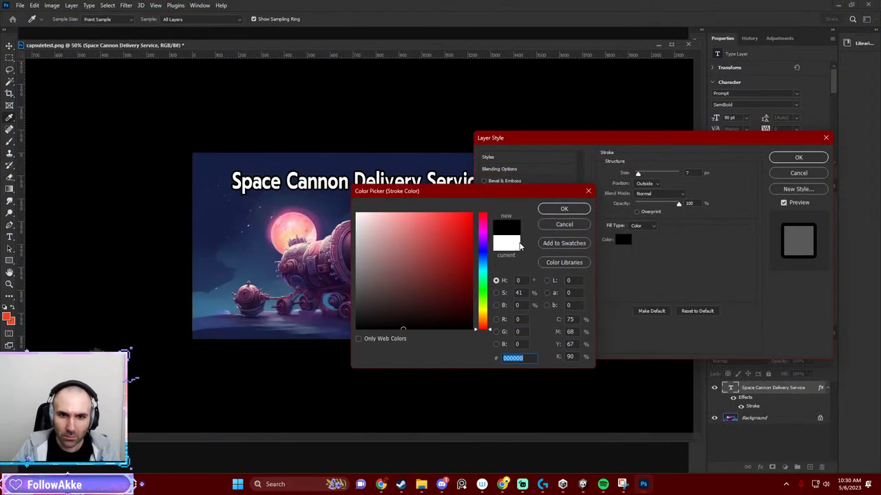
pyautogui.moveTo(428, 192); pyautogui.dragTo(440, 188)
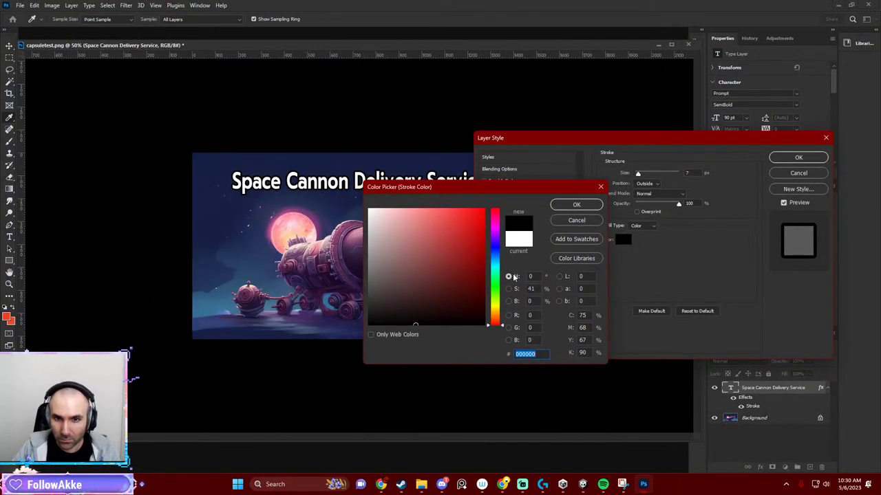
pyautogui.write('ffffff')
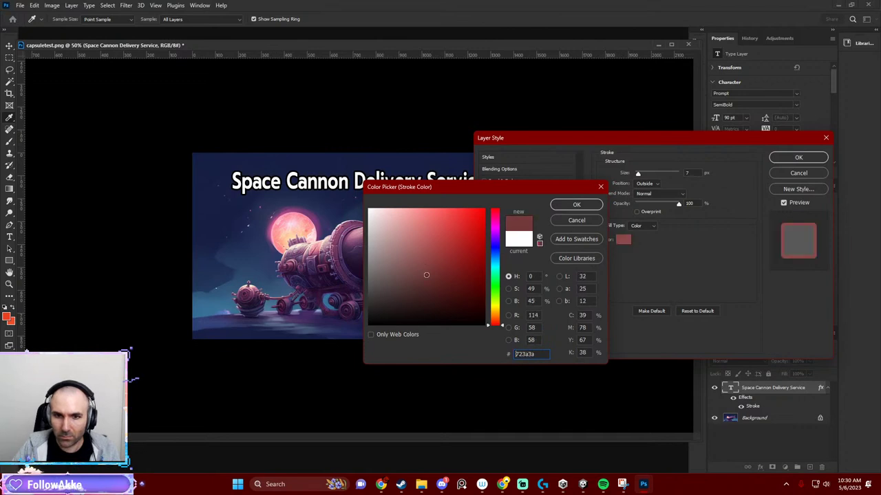
pyautogui.click(417, 324)
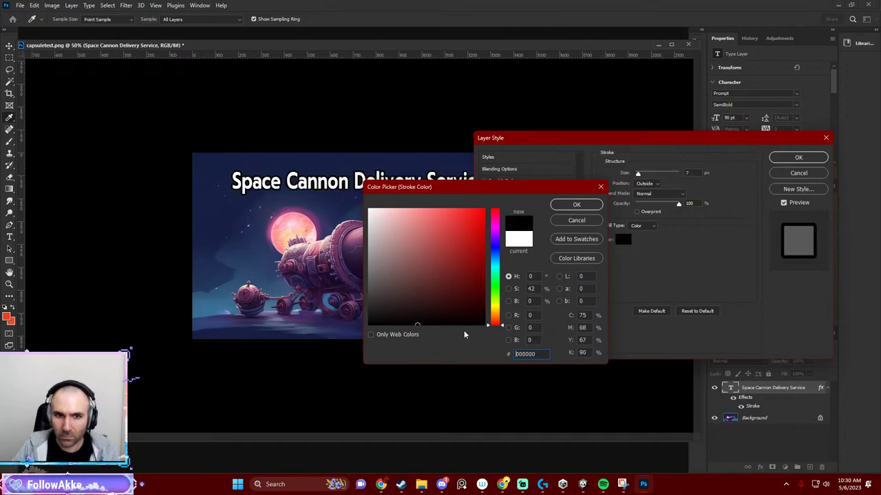
pyautogui.click(559, 205)
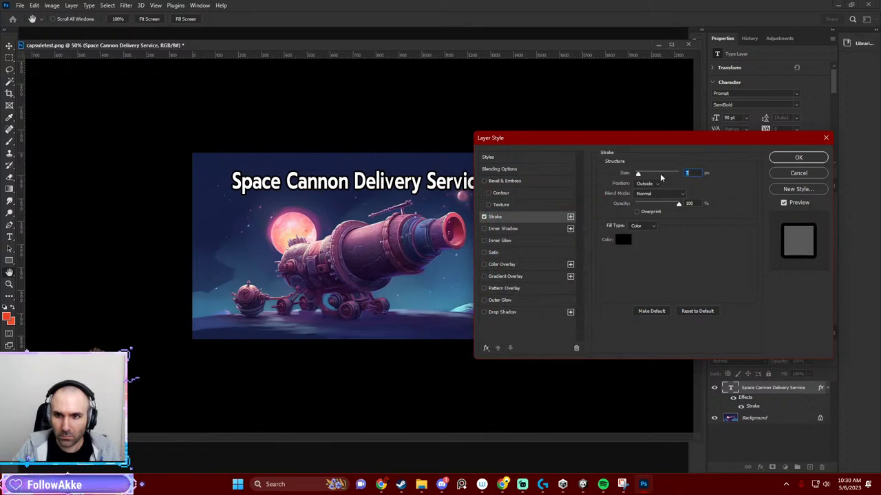
# Thicken the outline slightly and change its colour to blue-violet 795aff.
pyautogui.moveTo(638, 177); pyautogui.dragTo(638, 177)
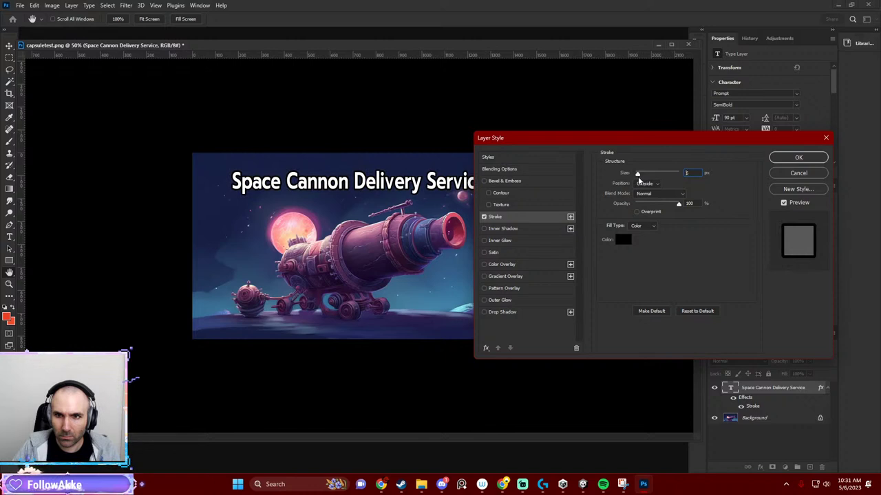
pyautogui.click(625, 240)
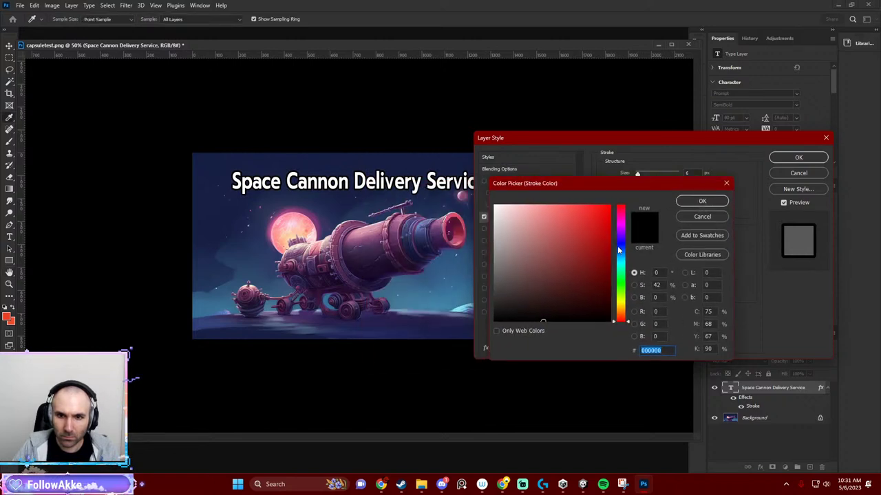
pyautogui.moveTo(618, 251); pyautogui.dragTo(619, 234)
pyautogui.click(600, 217)
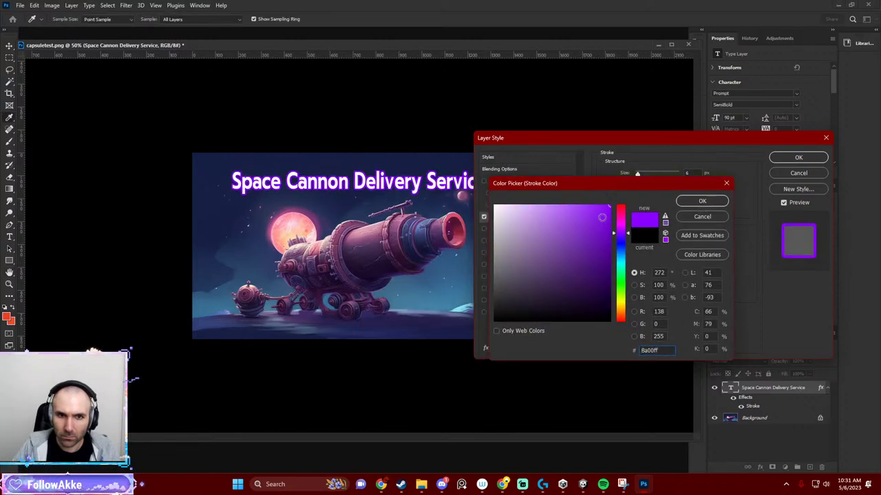
pyautogui.write('6104af')
pyautogui.write('b35aff')
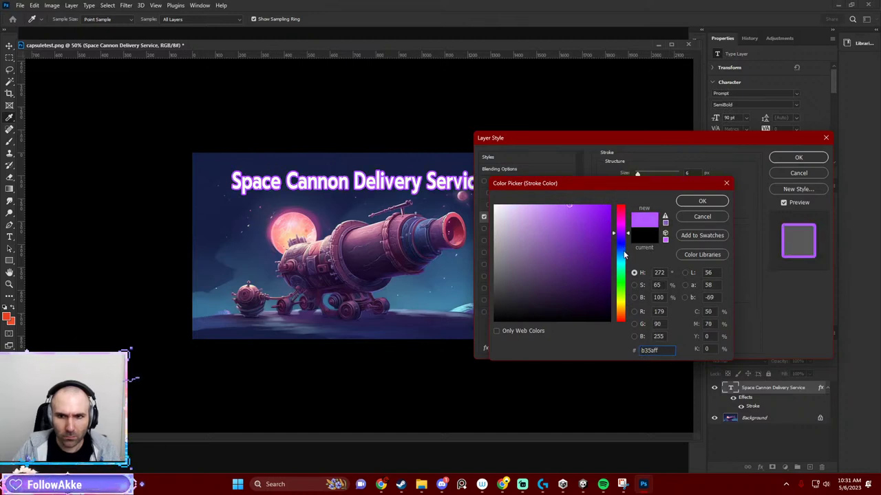
pyautogui.moveTo(622, 234)
pyautogui.mouseDown()
pyautogui.moveTo(622, 256)
pyautogui.moveTo(623, 239)
pyautogui.mouseUp()
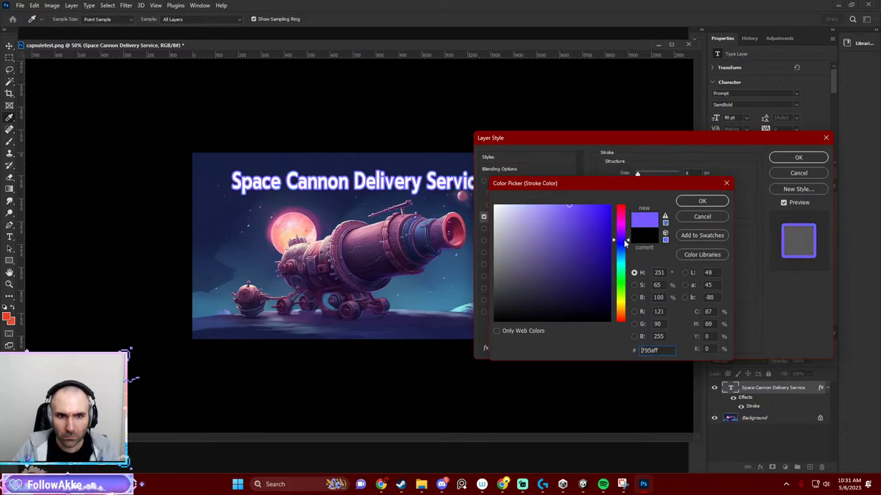
pyautogui.click(702, 201)
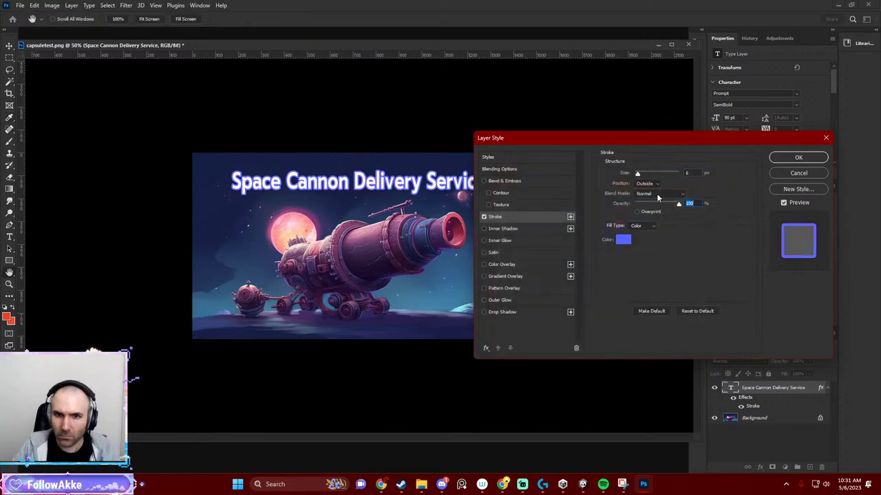
# Enable Bevel & Emboss on the title and settle its size around 68.
pyautogui.click(485, 181)
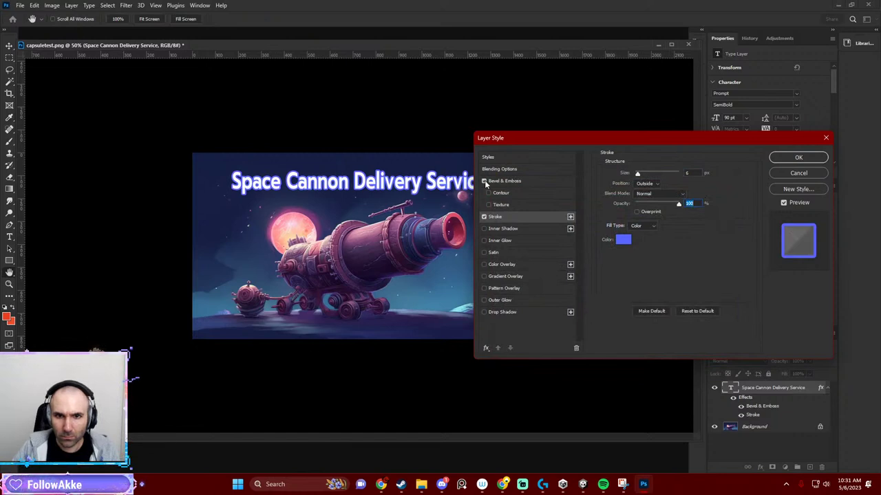
pyautogui.click(512, 181)
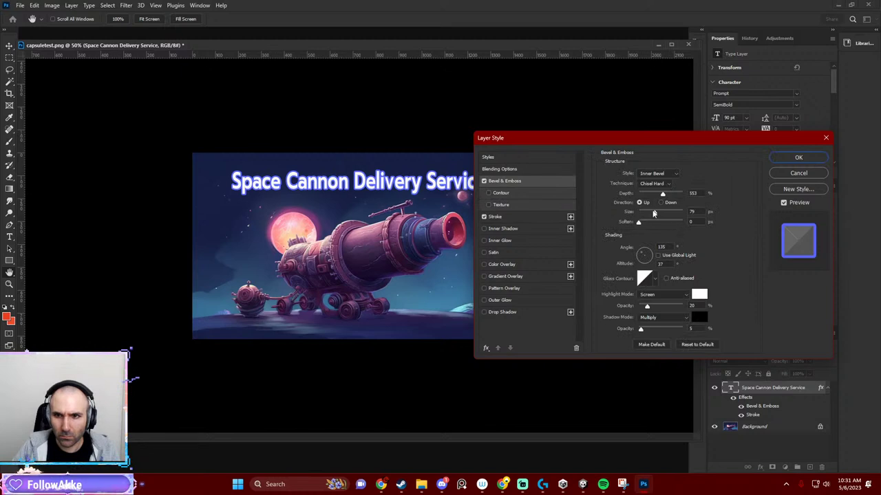
pyautogui.moveTo(654, 214); pyautogui.dragTo(622, 214)
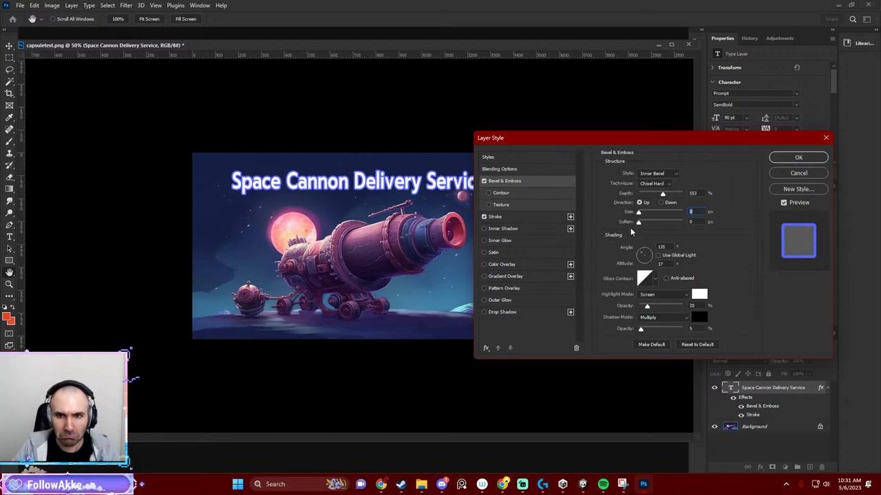
pyautogui.write('4')
pyautogui.press('Tab')
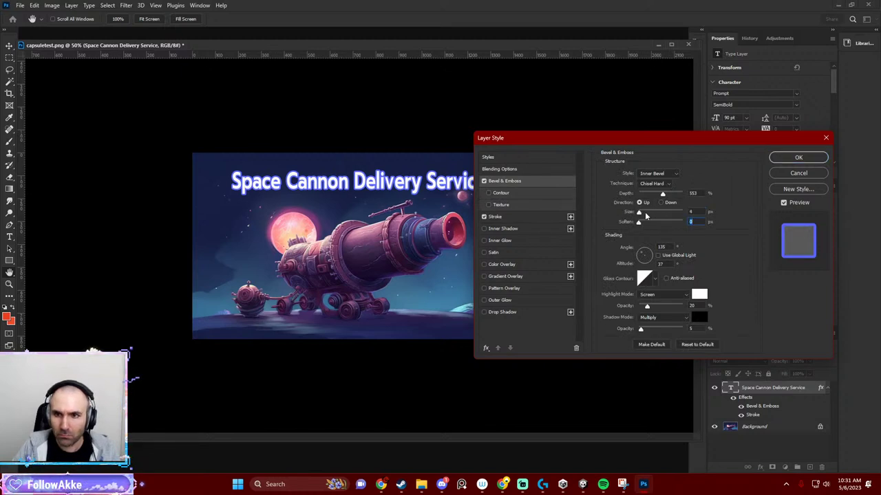
pyautogui.moveTo(645, 214); pyautogui.dragTo(665, 212)
pyautogui.click(660, 203)
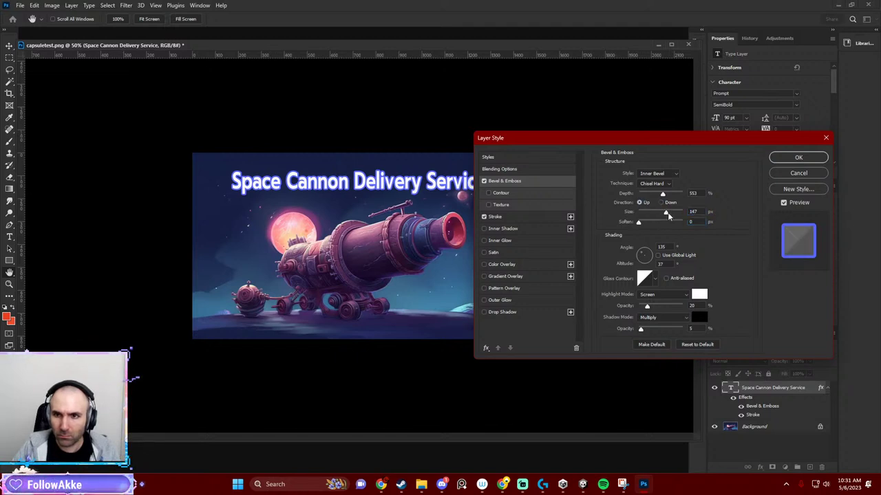
pyautogui.moveTo(665, 212); pyautogui.dragTo(652, 212)
# Set the bevel to Emboss style with Chisel Soft technique and lower depth, then disable it.
pyautogui.click(657, 174)
pyautogui.click(659, 188)
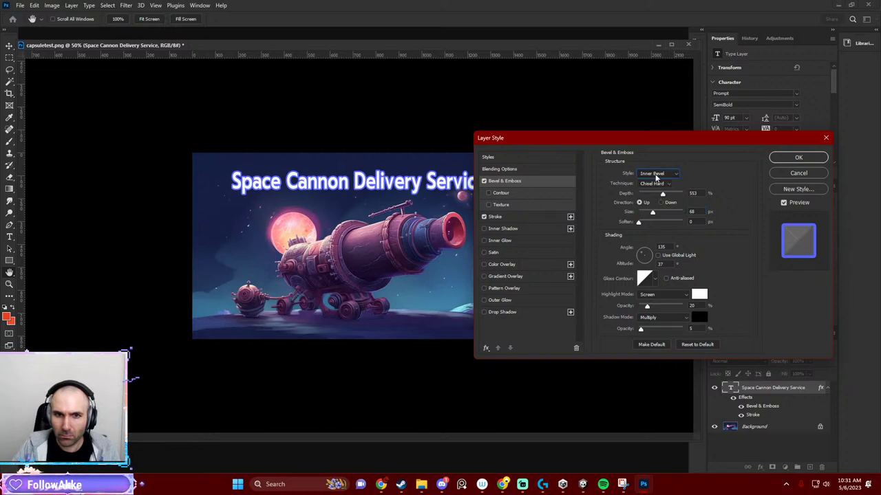
pyautogui.click(657, 173)
pyautogui.click(663, 196)
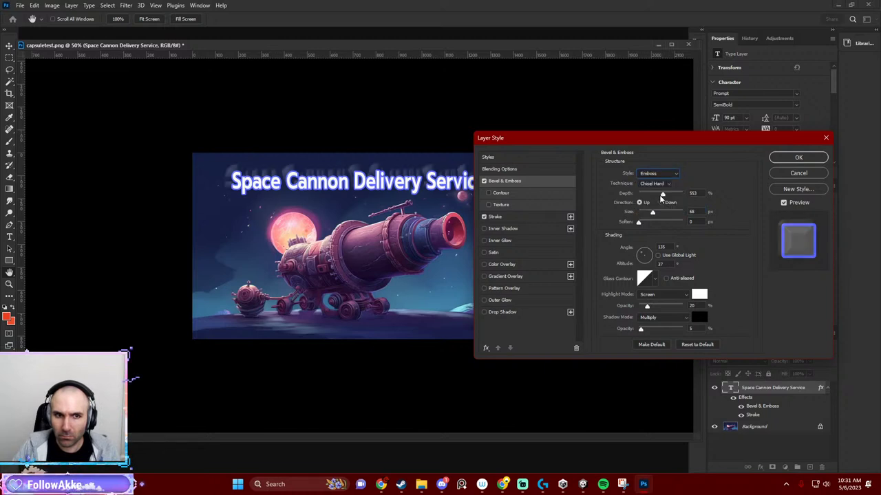
pyautogui.moveTo(659, 195)
pyautogui.mouseDown()
pyautogui.moveTo(649, 195)
pyautogui.moveTo(645, 214)
pyautogui.mouseUp()
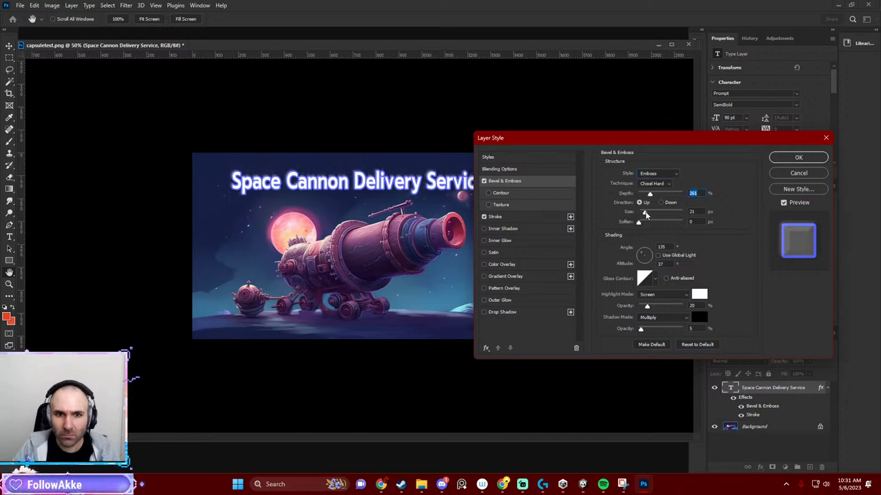
pyautogui.click(645, 211)
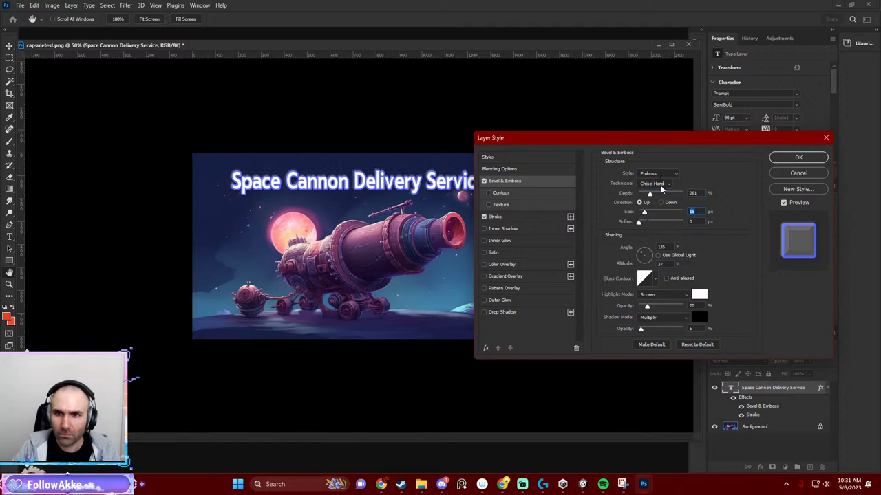
pyautogui.click(660, 186)
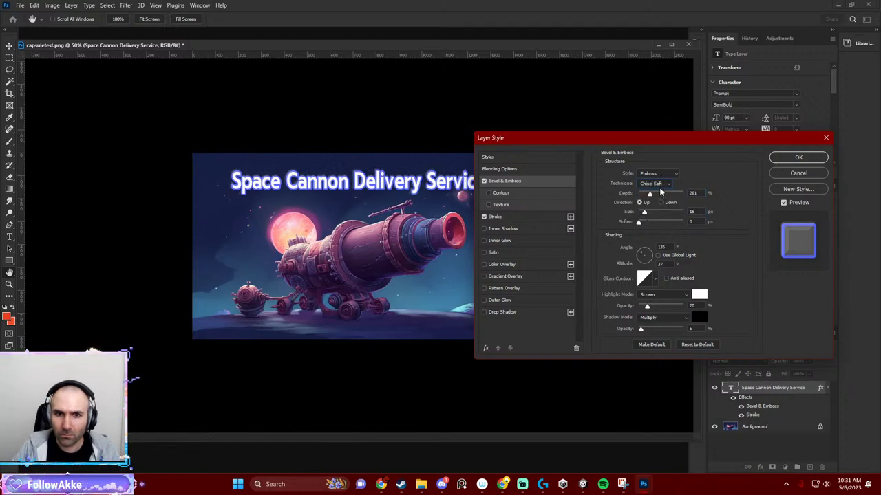
pyautogui.moveTo(645, 214)
pyautogui.mouseDown()
pyautogui.moveTo(655, 214)
pyautogui.moveTo(645, 214)
pyautogui.mouseUp()
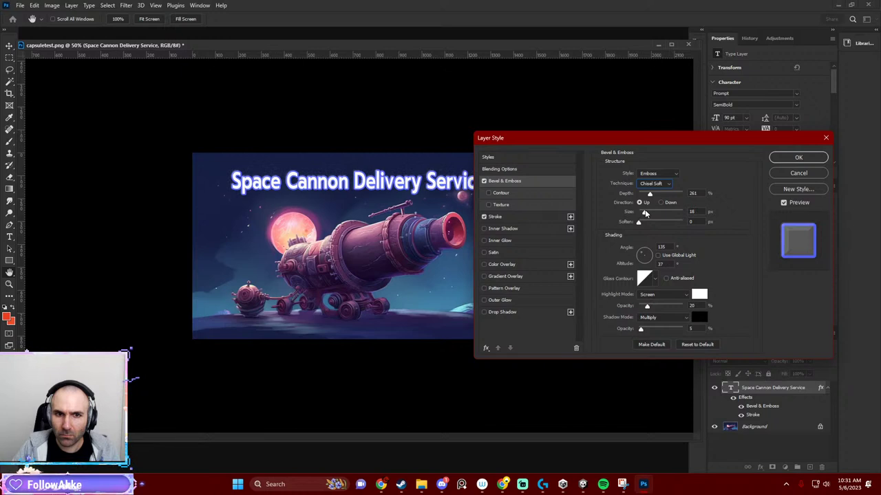
pyautogui.moveTo(644, 214); pyautogui.dragTo(642, 212)
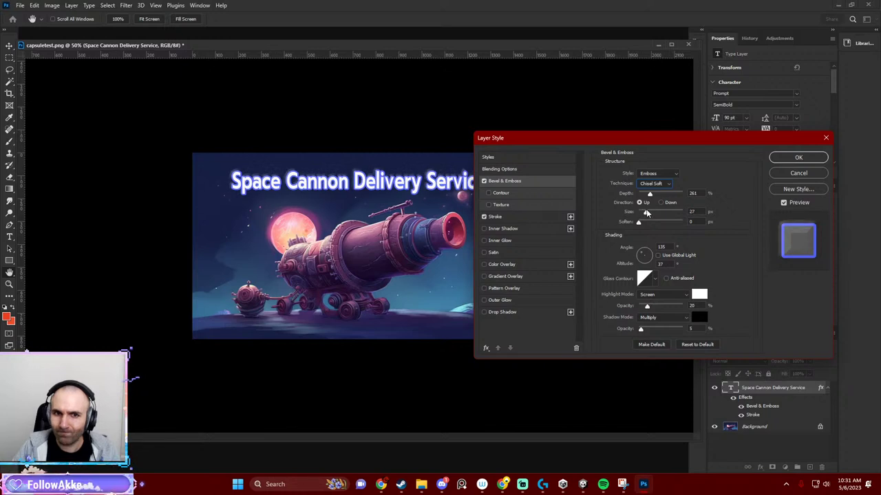
pyautogui.click(484, 181)
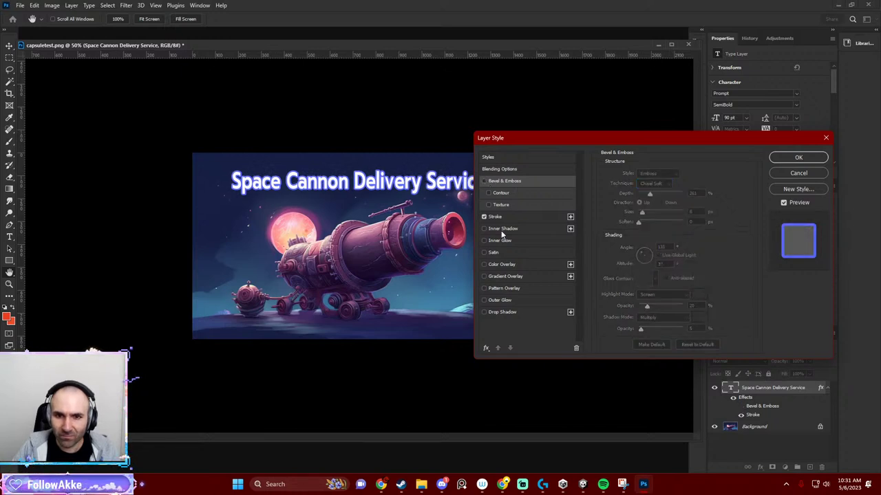
# Add a soft white Outer Glow, about 15 px at 70% opacity, with wider spread.
pyautogui.click(484, 301)
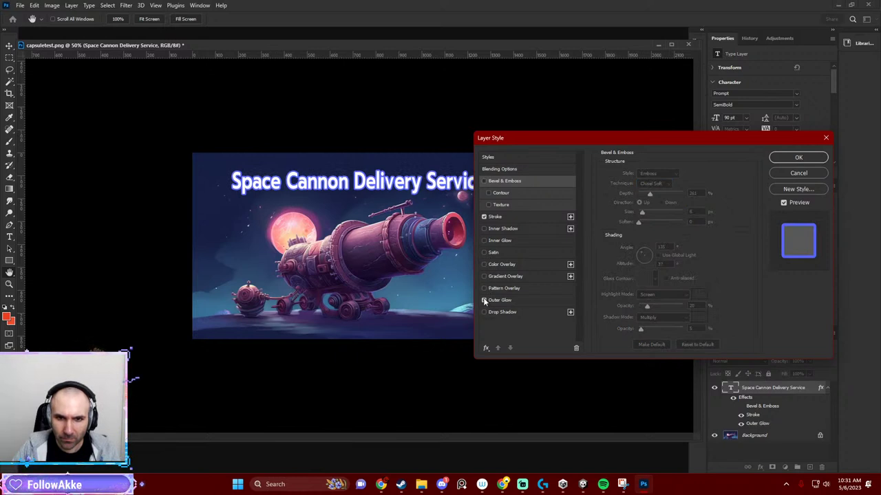
pyautogui.click(540, 301)
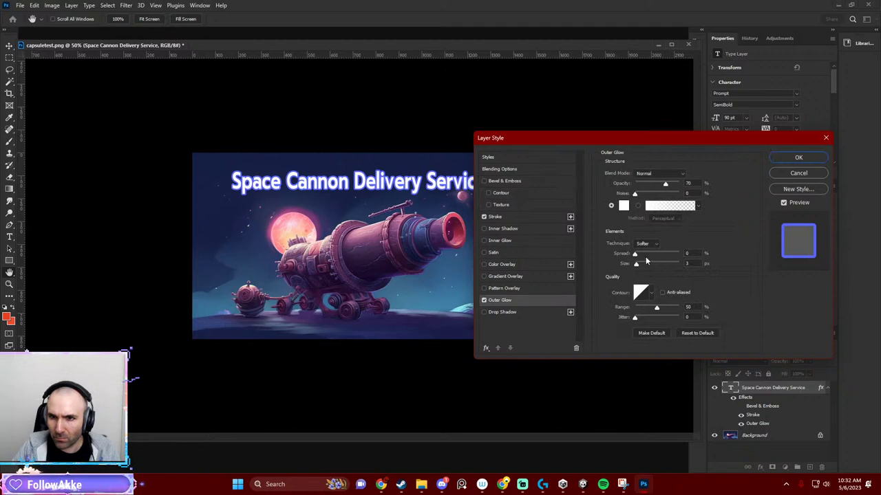
pyautogui.moveTo(634, 254)
pyautogui.mouseDown()
pyautogui.moveTo(713, 250)
pyautogui.moveTo(636, 253)
pyautogui.moveTo(640, 264)
pyautogui.mouseUp()
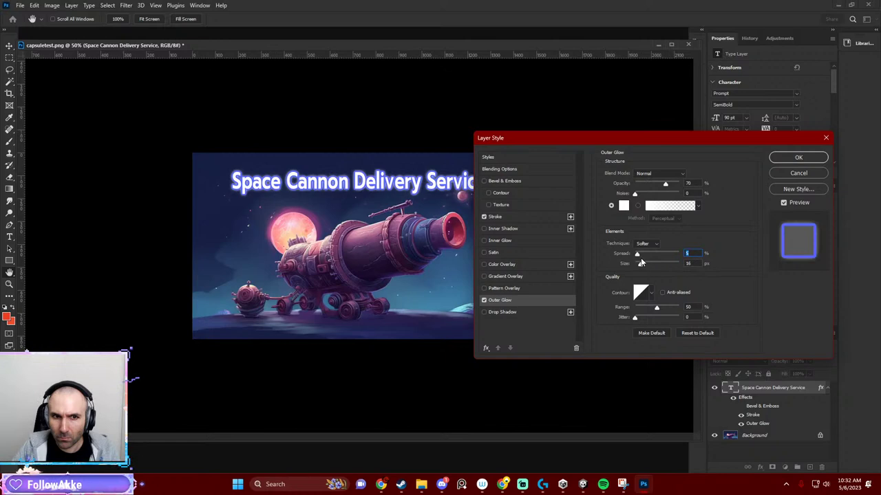
pyautogui.click(641, 264)
pyautogui.click(784, 157)
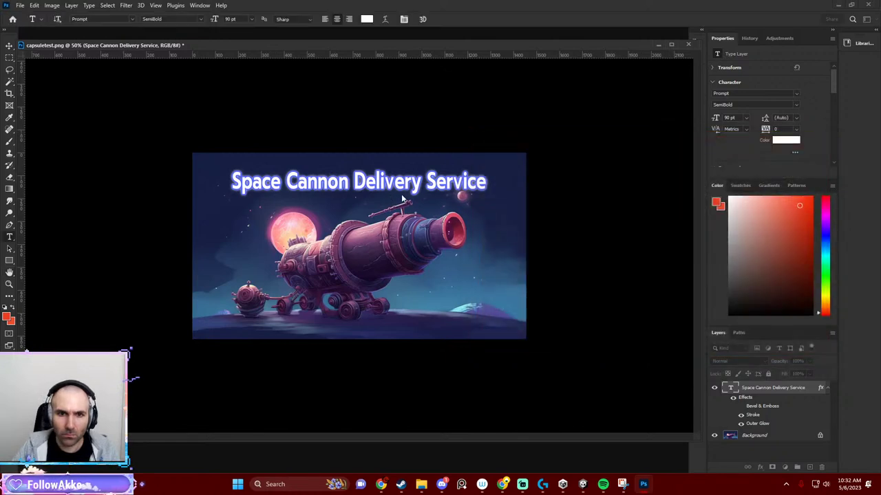
# Shift the title slightly up and break it into two lines.
pyautogui.press('v')
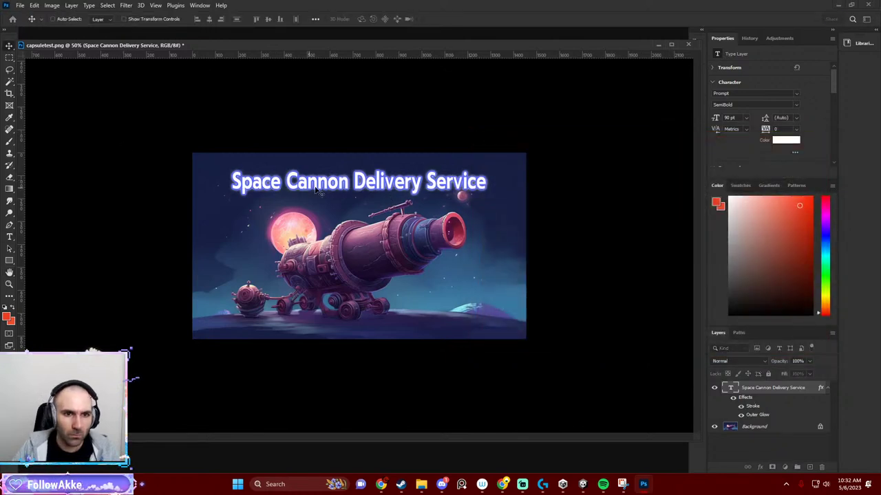
pyautogui.moveTo(319, 190); pyautogui.dragTo(321, 185)
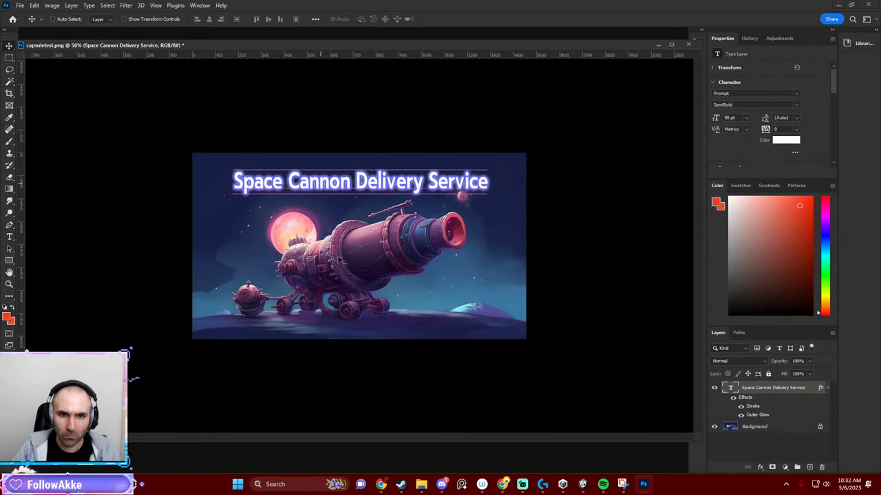
pyautogui.scroll(-3, 422, 255)
pyautogui.scroll(-3, 429, 255)
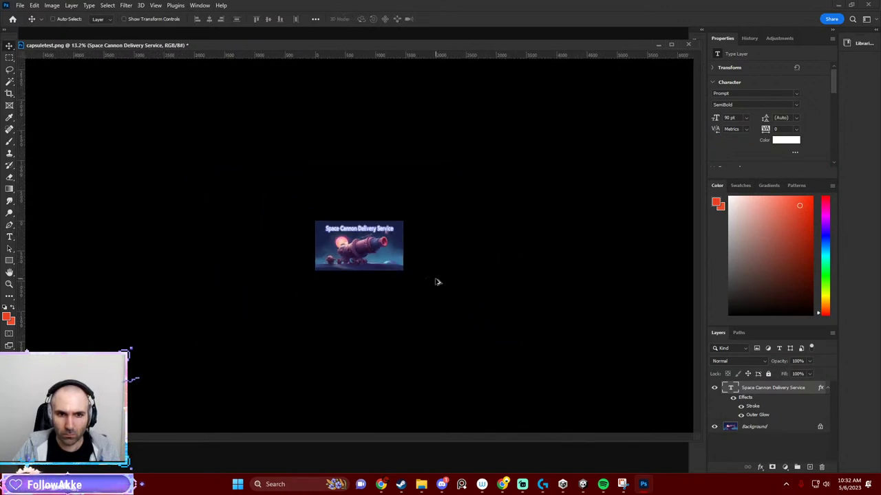
pyautogui.scroll(4, 436, 281)
pyautogui.scroll(2, 393, 264)
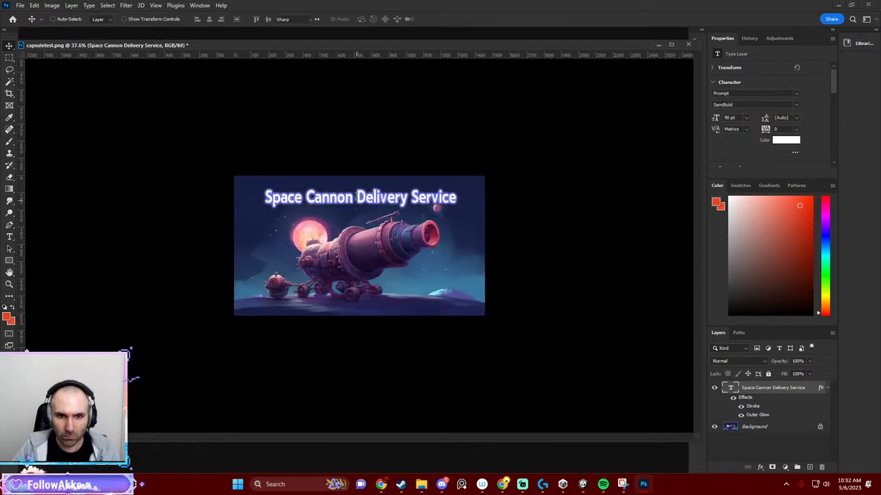
pyautogui.press('t')
pyautogui.click(369, 205)
pyautogui.press('Return')
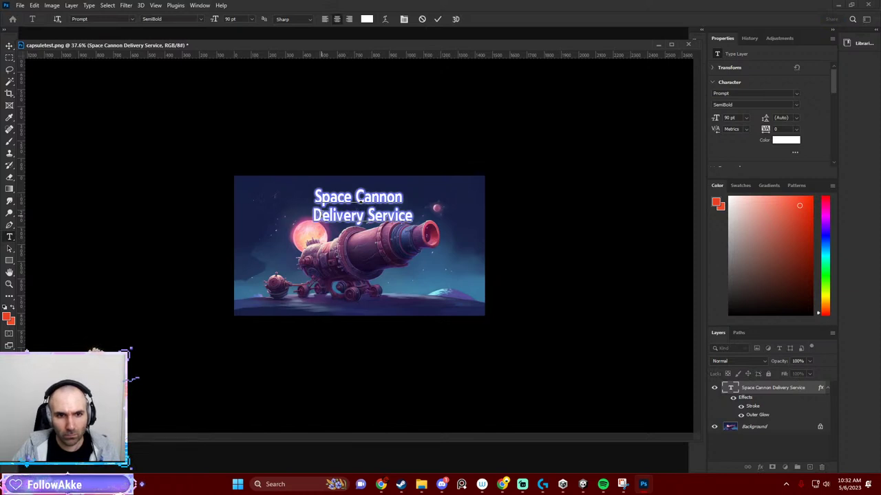
pyautogui.click(8, 46)
# Move the two-line title left and scale it to about 121%.
pyautogui.moveTo(340, 198); pyautogui.dragTo(273, 198)
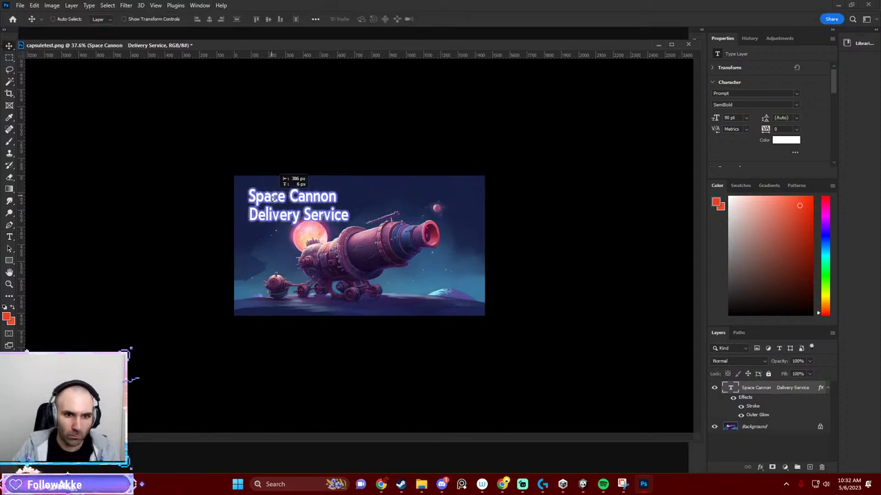
pyautogui.hotkey('ctrl', 't')
pyautogui.moveTo(350, 220)
pyautogui.mouseDown()
pyautogui.moveTo(359, 241)
pyautogui.moveTo(365, 236)
pyautogui.mouseUp()
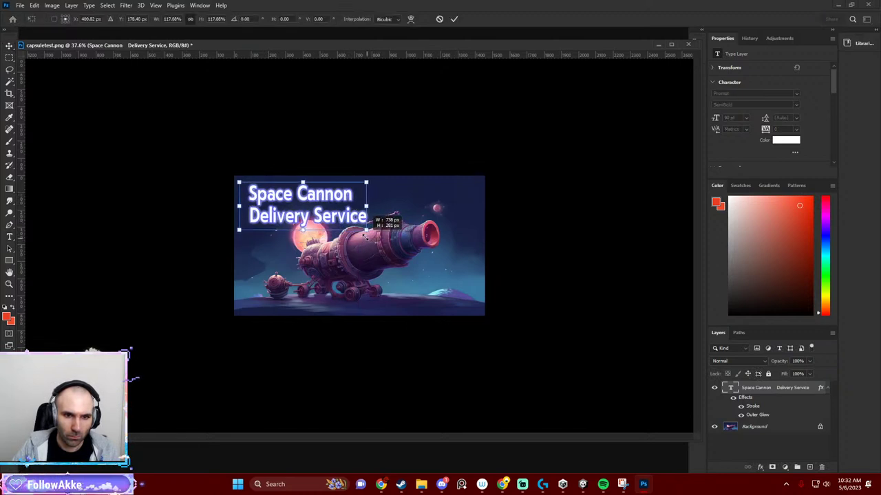
pyautogui.moveTo(364, 235); pyautogui.dragTo(367, 237)
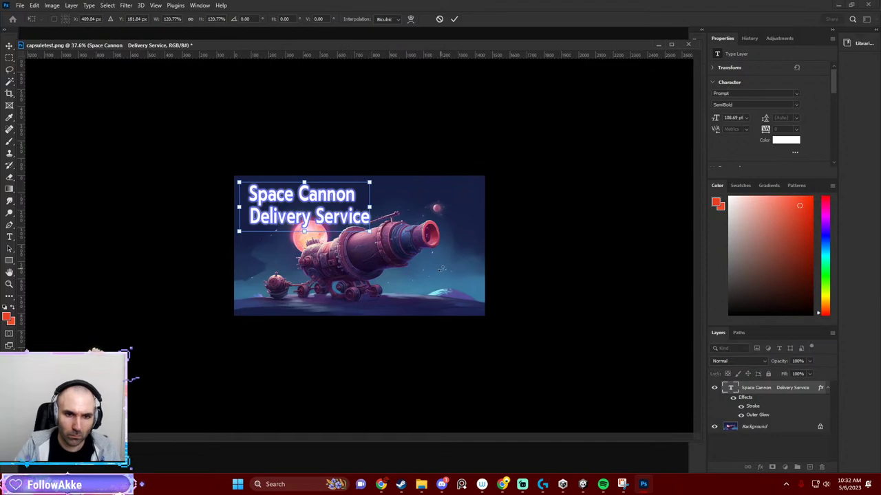
pyautogui.press('Return')
# Open the stamped-parcel render grid from the scds folder in Photos.
pyautogui.hotkey('alt', 'Tab')
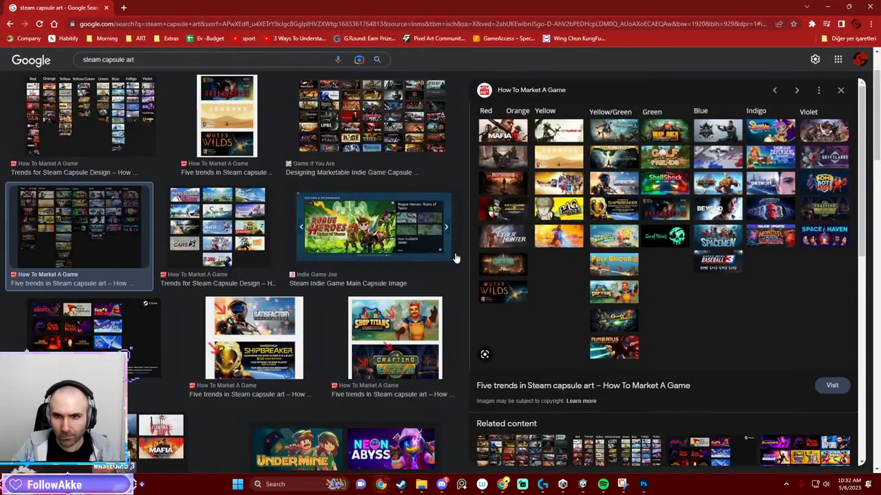
pyautogui.moveTo(602, 484)
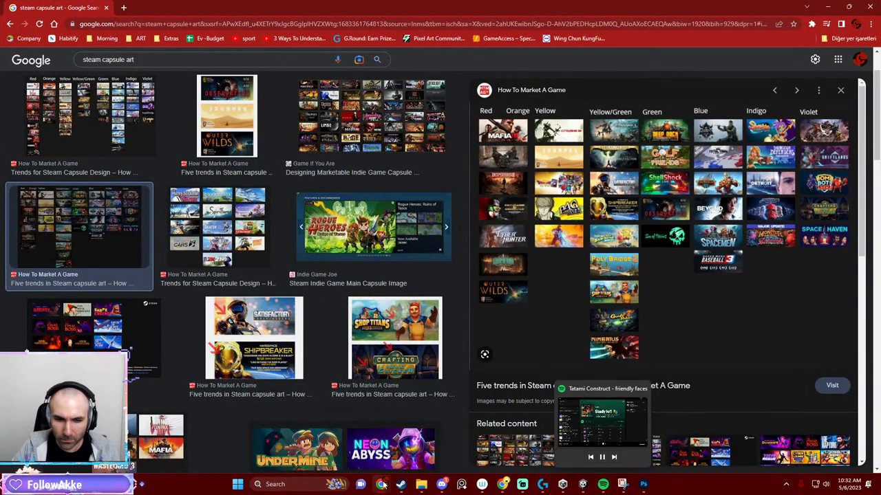
pyautogui.moveTo(382, 484)
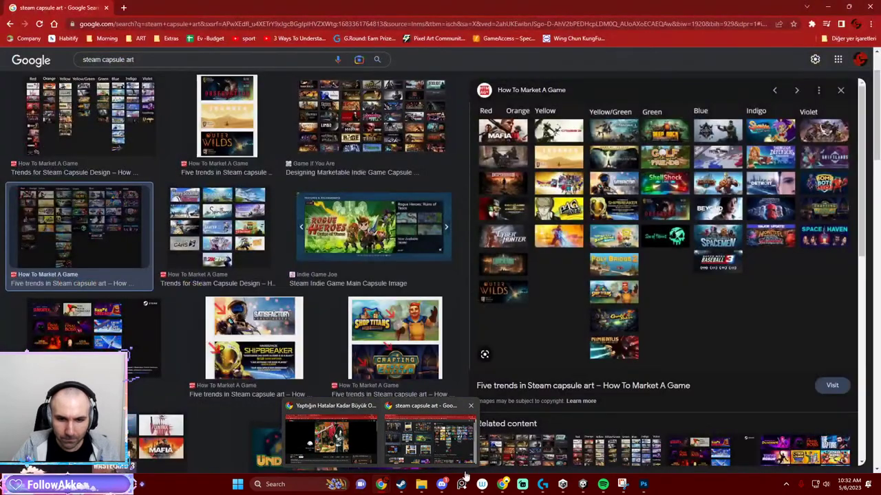
pyautogui.click(419, 484)
pyautogui.doubleClick(428, 208)
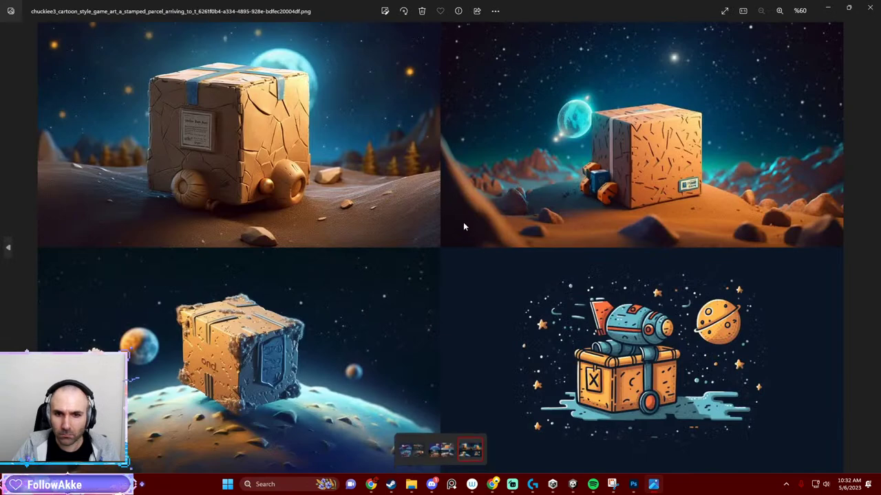
# Close that render and view capsuletest2.png's four parcel-and-planet renders.
pyautogui.click(869, 7)
pyautogui.doubleClick(376, 208)
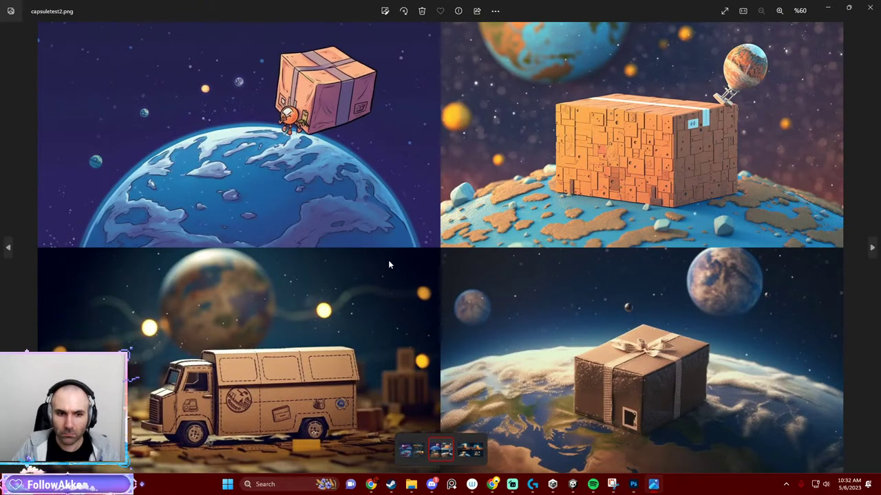
pyautogui.moveTo(633, 487)
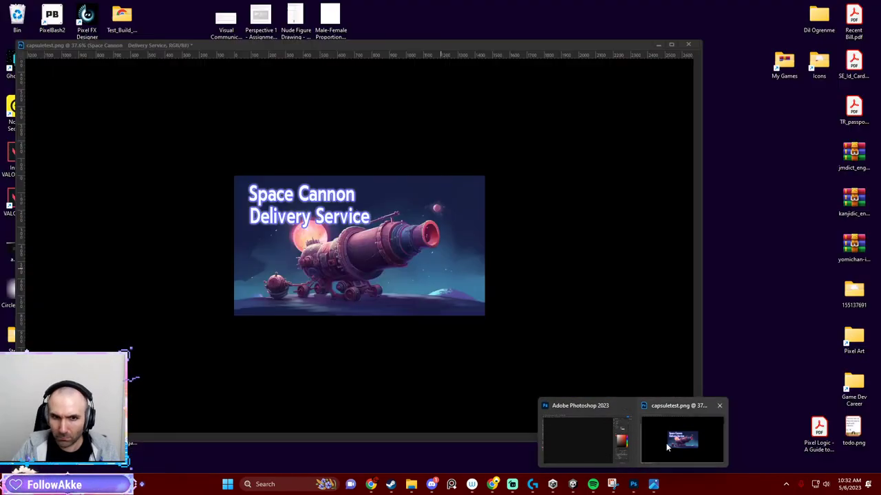
# Return to the capsuletest.png document, then bring up Discord's Midjourney parcel grid.
pyautogui.click(666, 441)
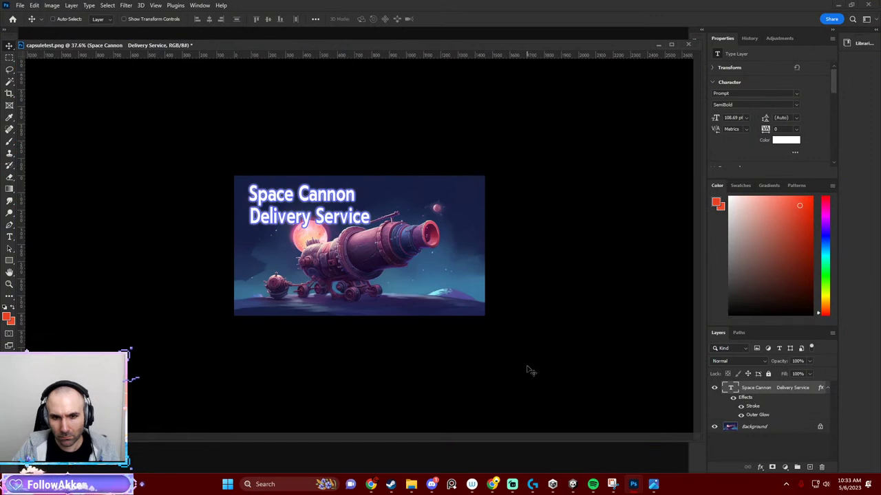
pyautogui.moveTo(648, 489)
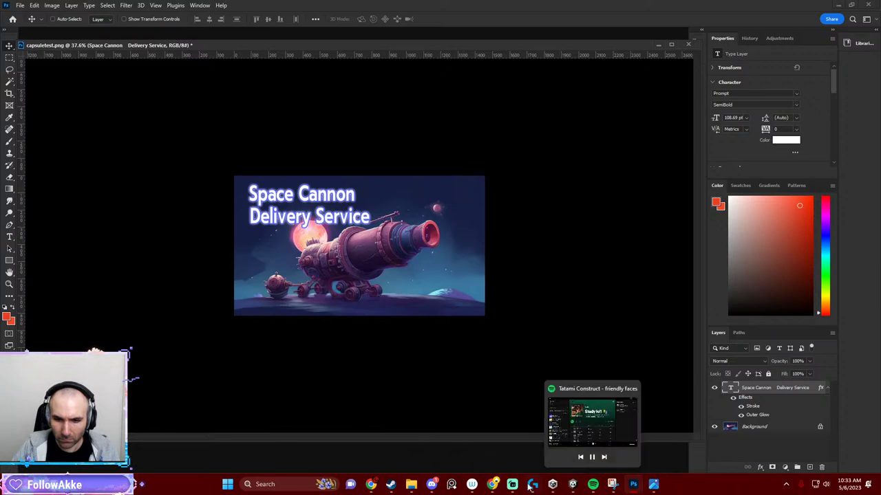
pyautogui.click(431, 485)
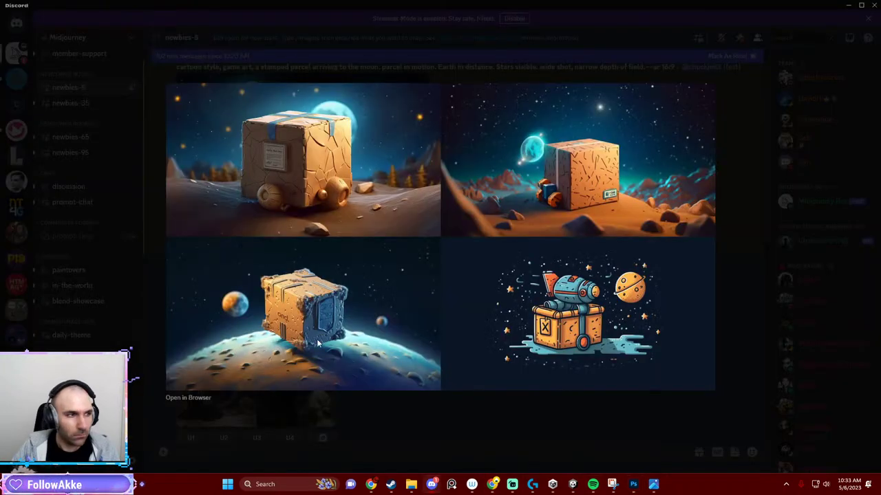
# Close the image preview and copy the moon-parcel prompt text from the earlier post.
pyautogui.click(372, 398)
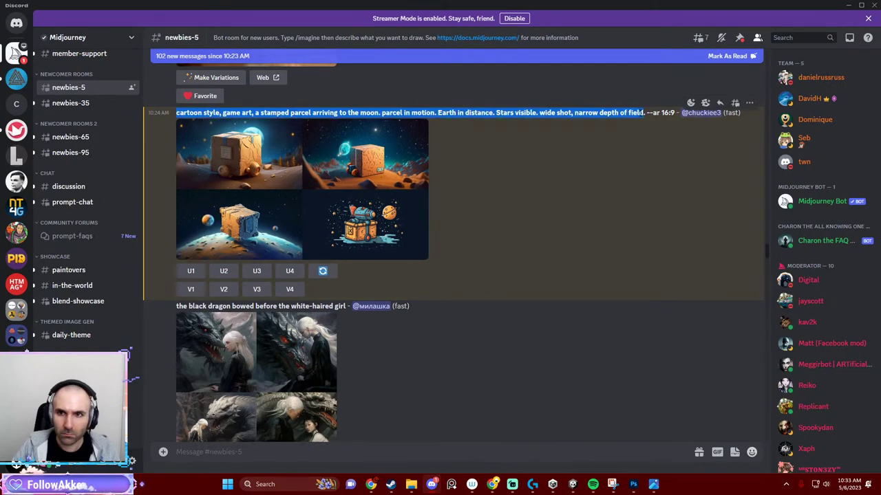
pyautogui.moveTo(176, 108); pyautogui.dragTo(741, 110)
pyautogui.hotkey('ctrl', 'c')
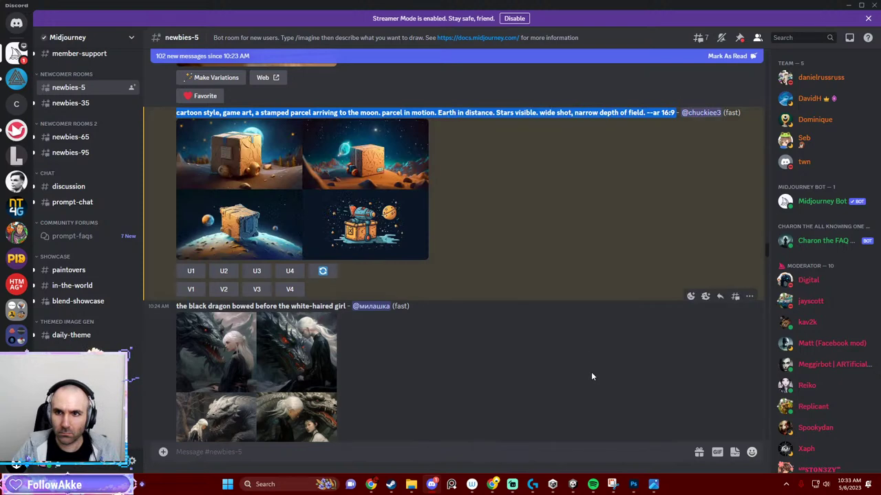
pyautogui.click(174, 453)
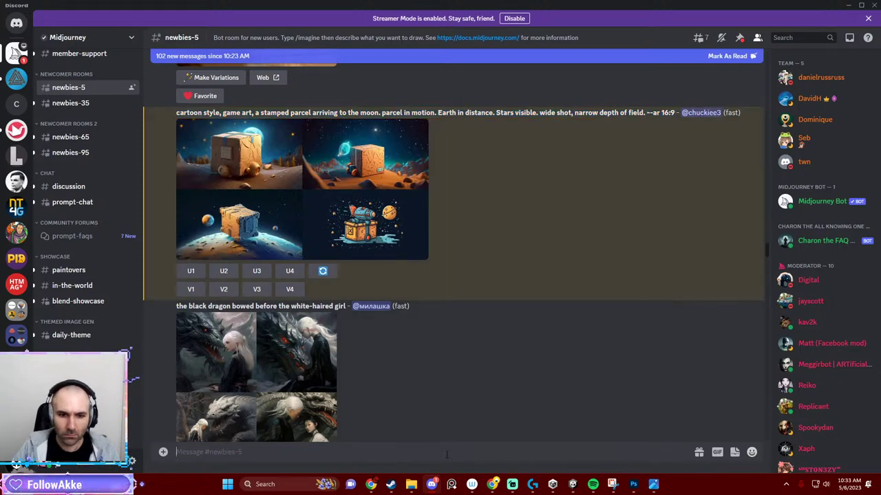
pyautogui.hotkey('ctrl', 'v')
pyautogui.hotkey('ctrl', 'a')
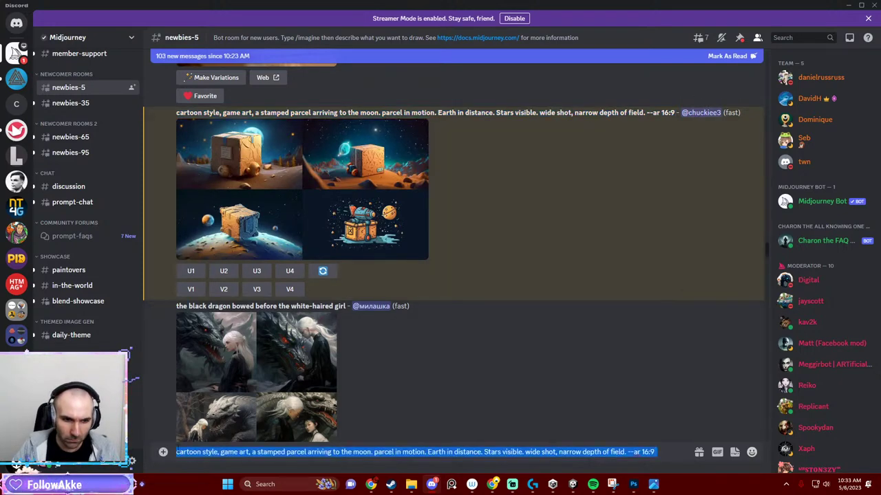
pyautogui.press('BackSpace')
# Draft an /imagine prompt from the parcel text without 'a stamped', adding a medieval cannon on earth visible from moon.
pyautogui.write('/imagine')
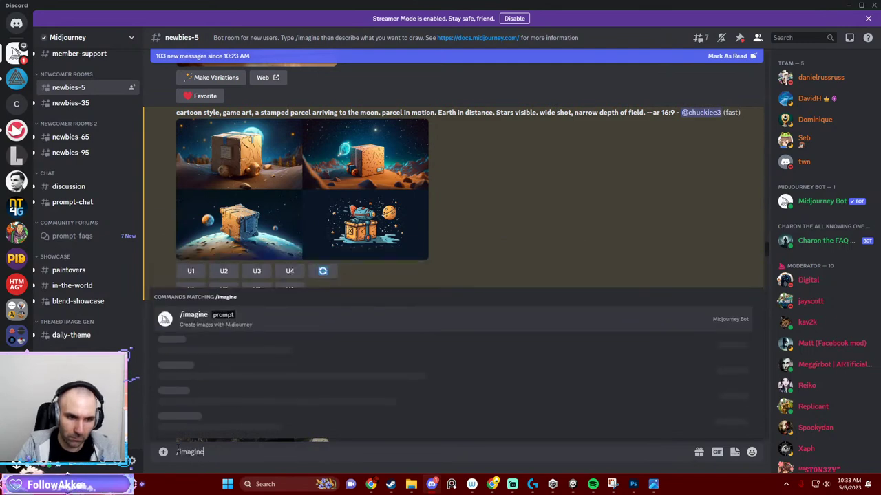
pyautogui.press('Tab')
pyautogui.hotkey('ctrl', 'v')
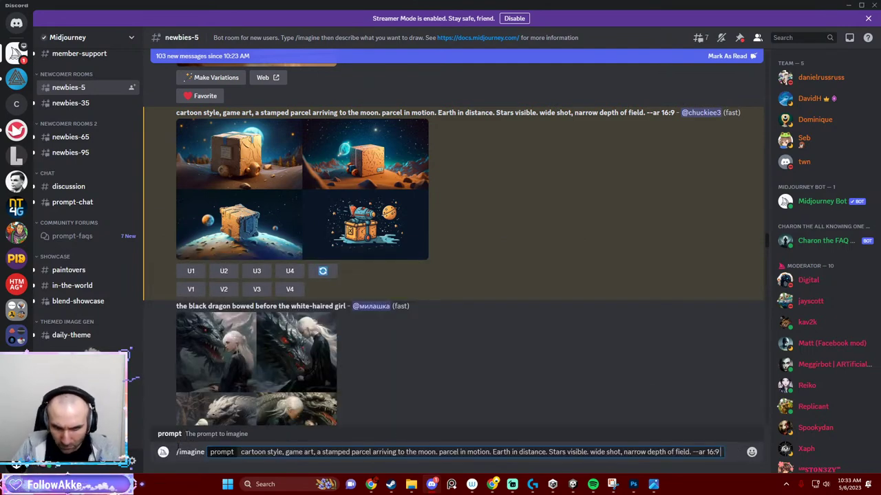
pyautogui.doubleClick(337, 452)
pyautogui.press('BackSpace')
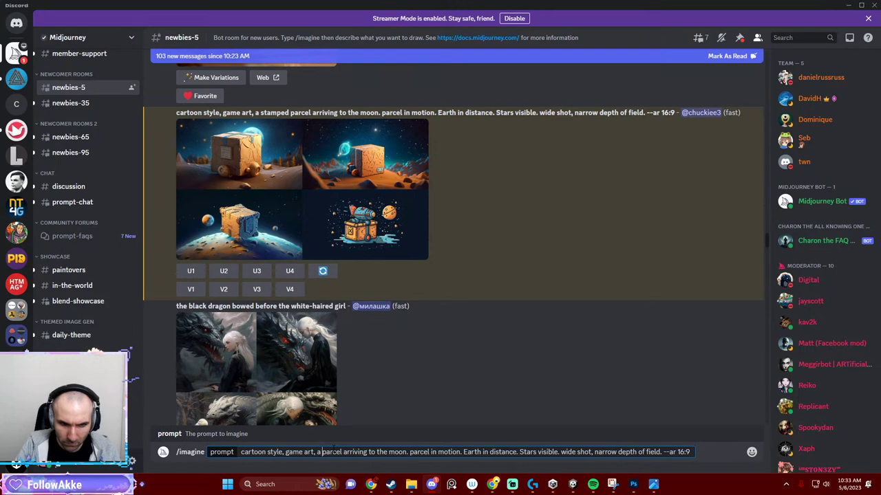
pyautogui.press('BackSpace')
pyautogui.press('BackSpace')
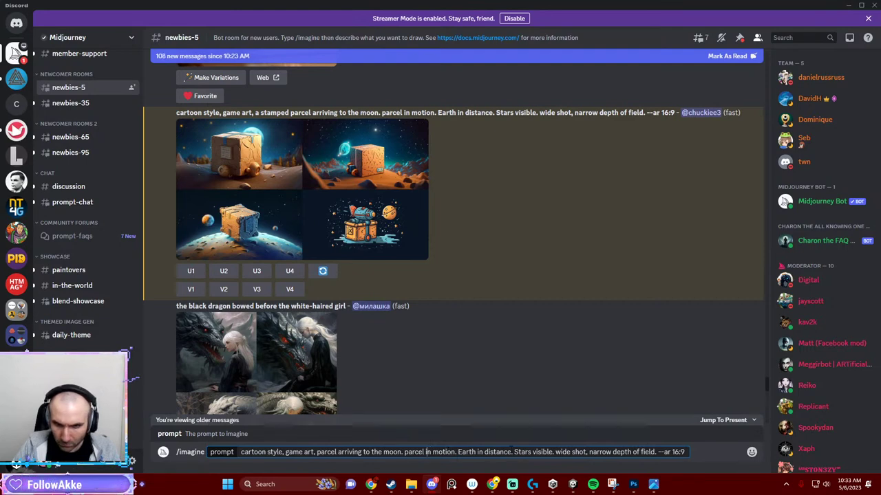
pyautogui.write('. ')
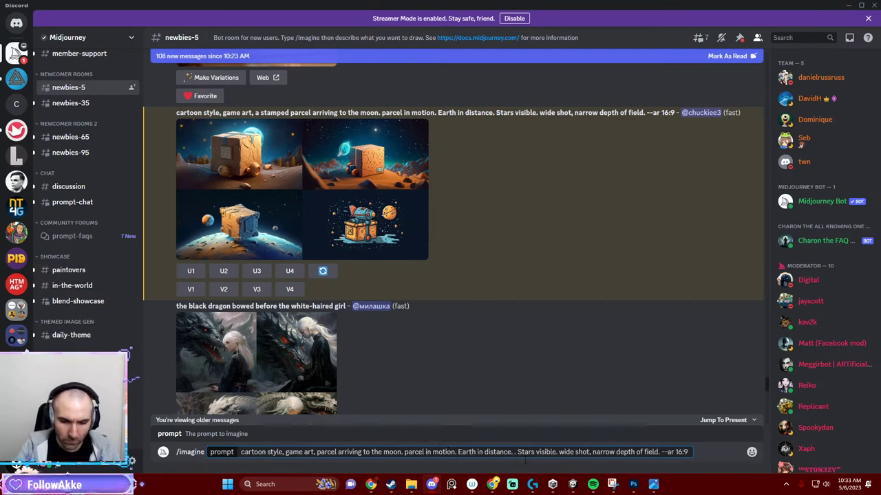
pyautogui.write('There is a ')
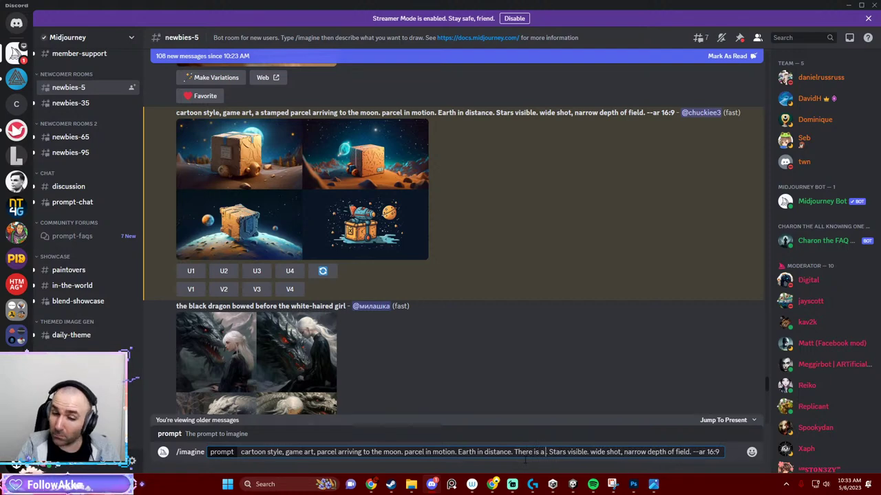
pyautogui.write('cannon on ')
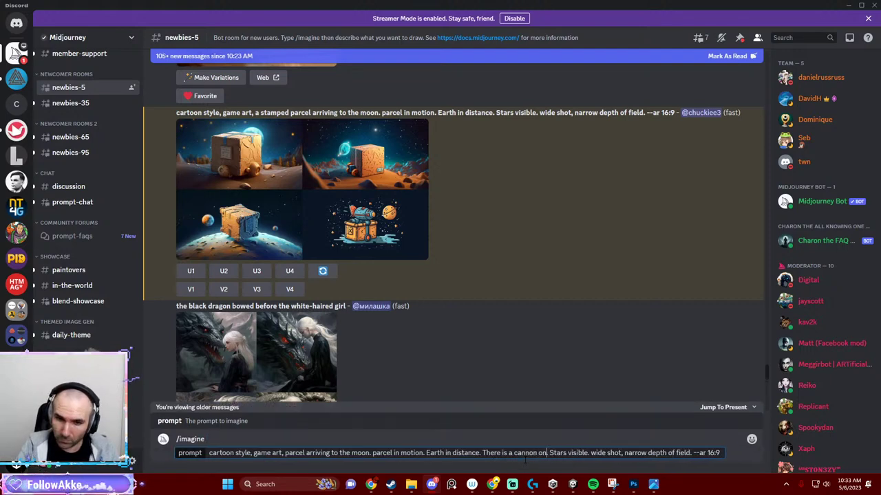
pyautogui.write('earth')
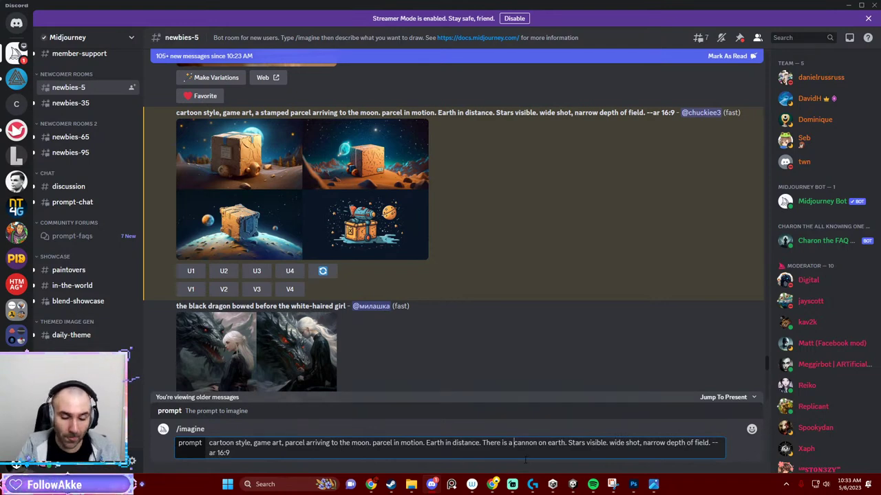
pyautogui.write('medi')
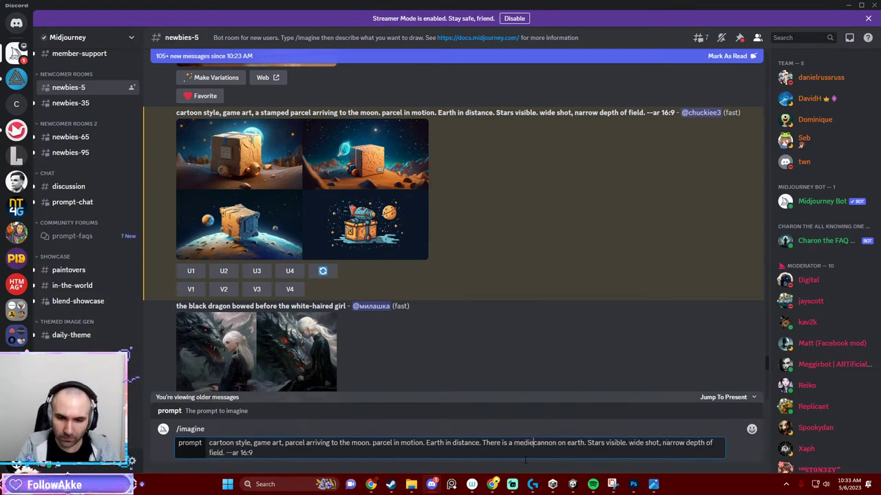
pyautogui.write('eval style ')
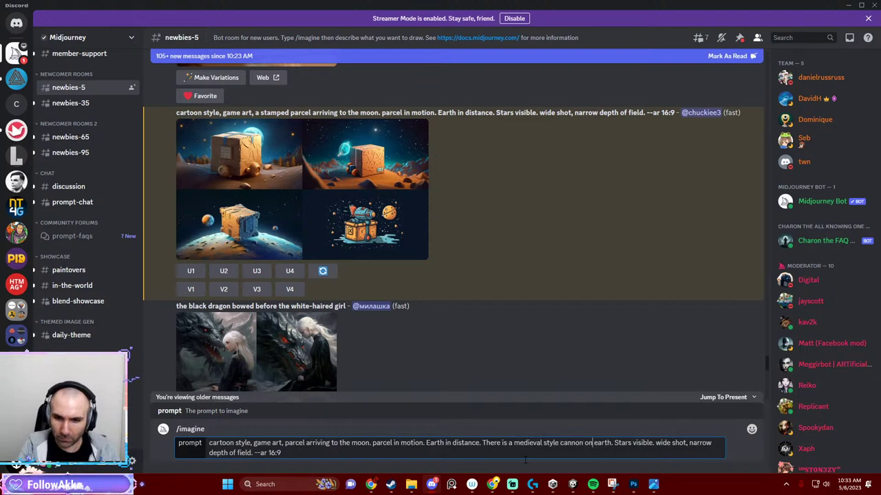
pyautogui.write(', visible')
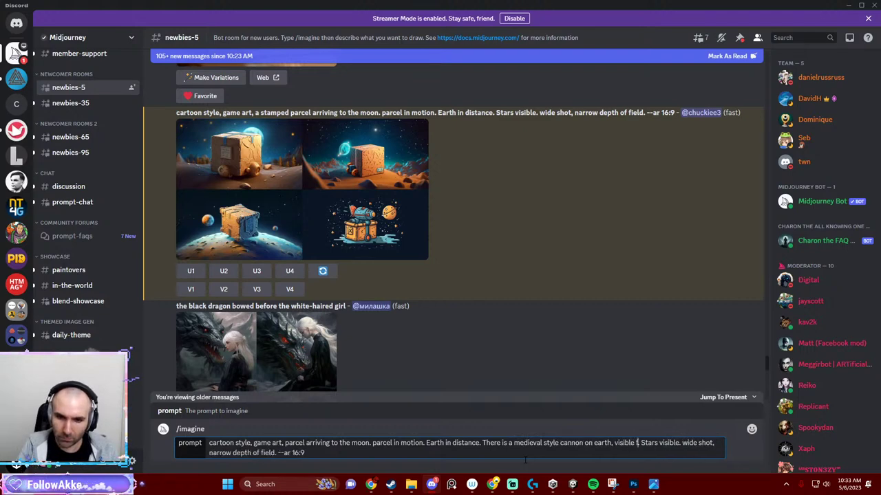
pyautogui.write(' from moon.')
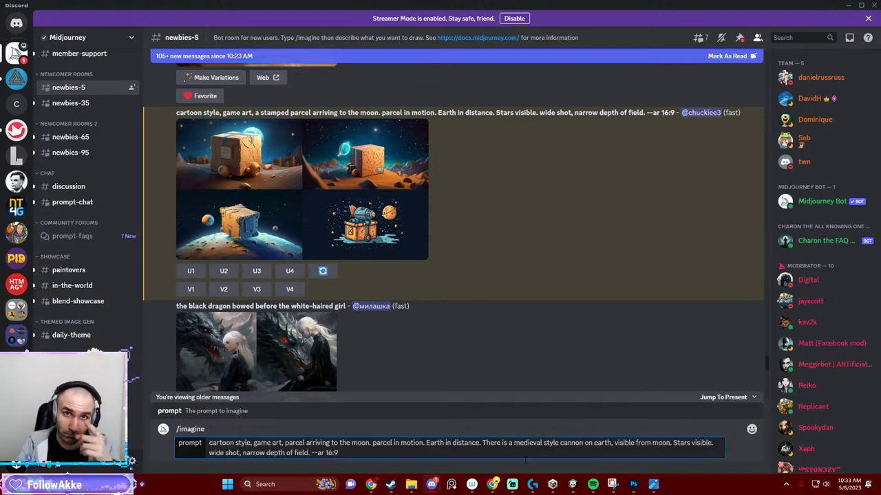
# Submit the medieval-cannon prompt to Midjourney and mark the new channel messages as read.
pyautogui.press('Return')
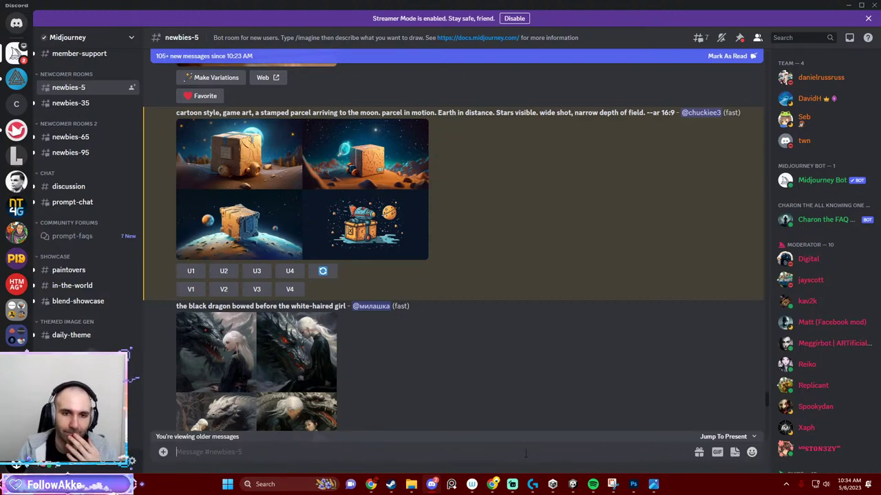
pyautogui.scroll(-2, 522, 303)
pyautogui.scroll(-5, 550, 337)
pyautogui.scroll(-5, 576, 367)
pyautogui.scroll(-5, 582, 399)
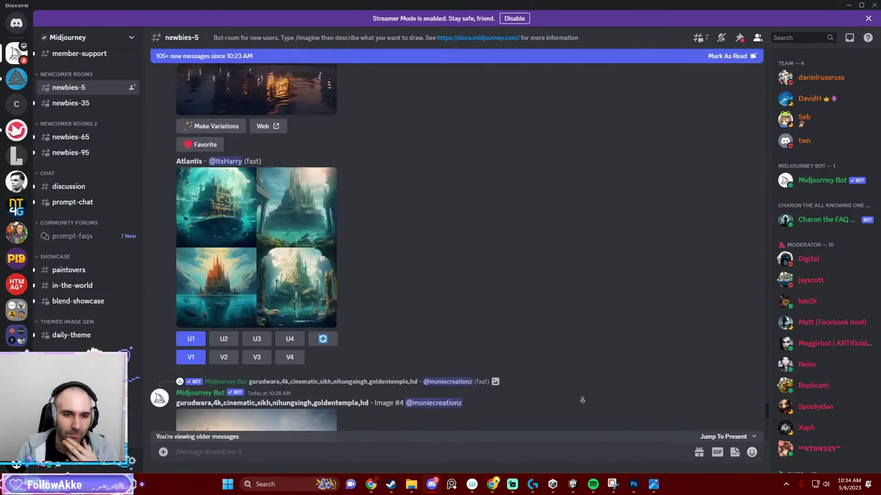
pyautogui.scroll(-5, 582, 399)
pyautogui.scroll(-5, 582, 400)
pyautogui.scroll(-5, 582, 400)
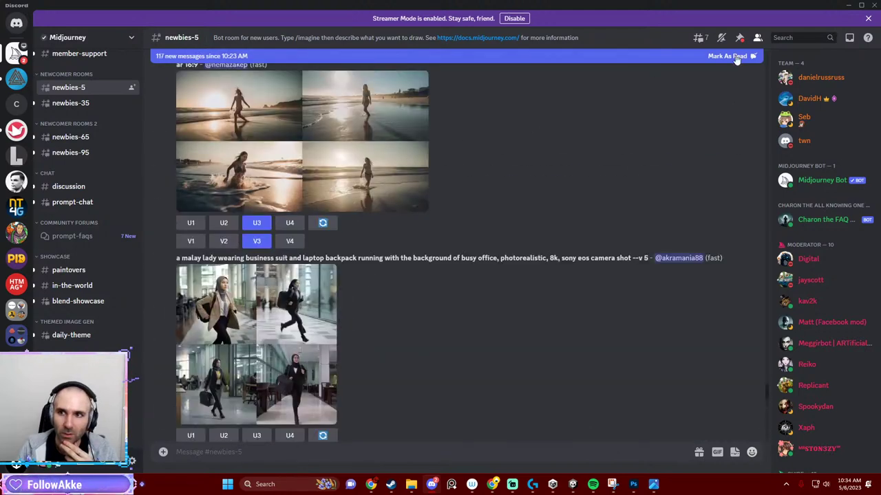
pyautogui.click(659, 61)
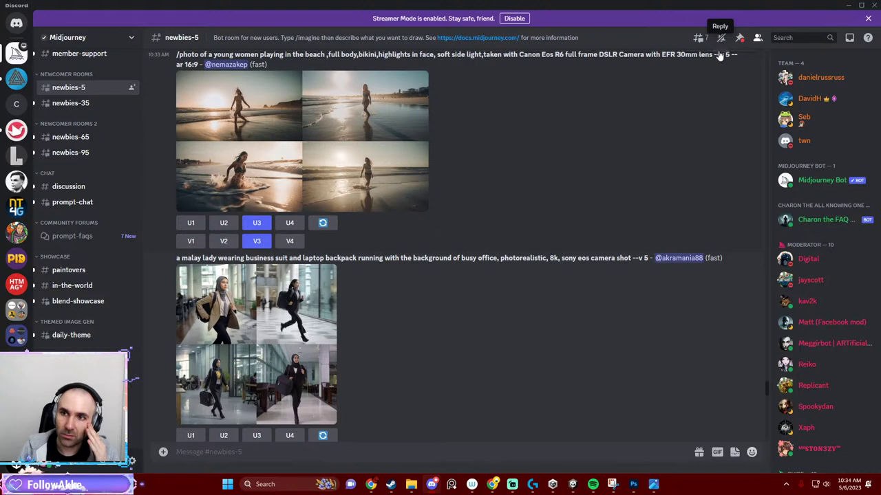
pyautogui.scroll(-4, 570, 310)
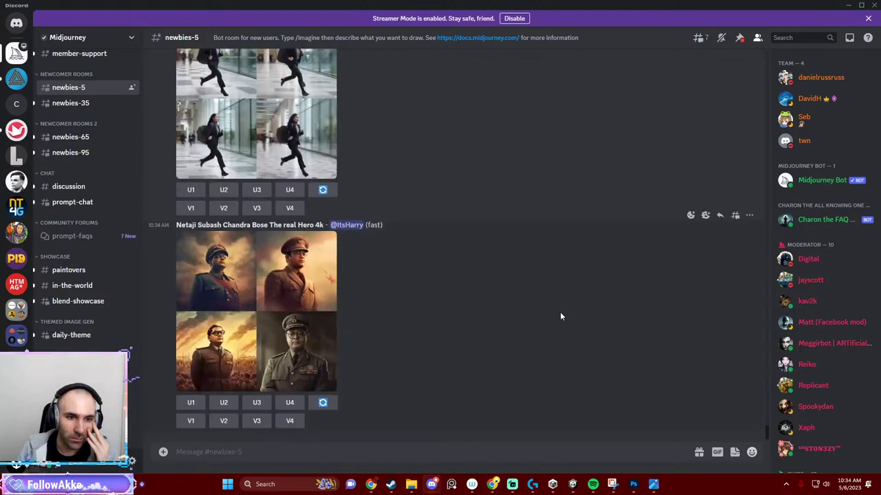
pyautogui.scroll(2, 466, 330)
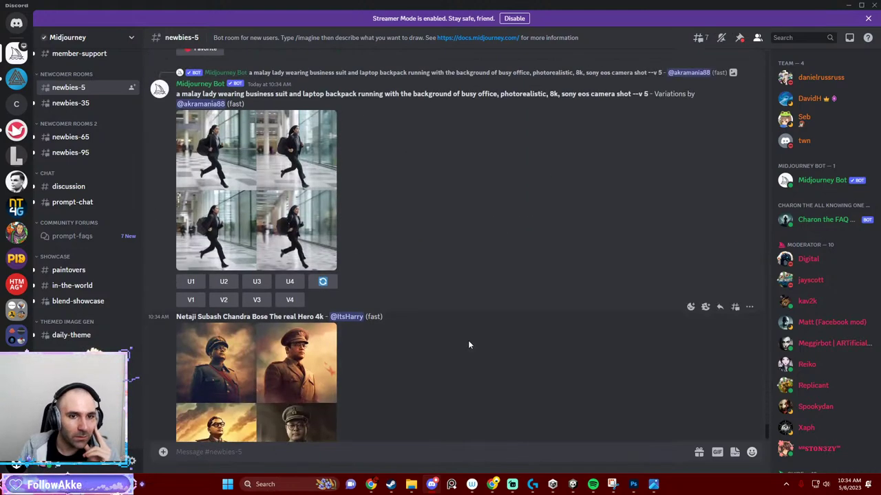
# Preview the business-suit image grid, then scroll far back up through the newbies-5 channel.
pyautogui.click(295, 258)
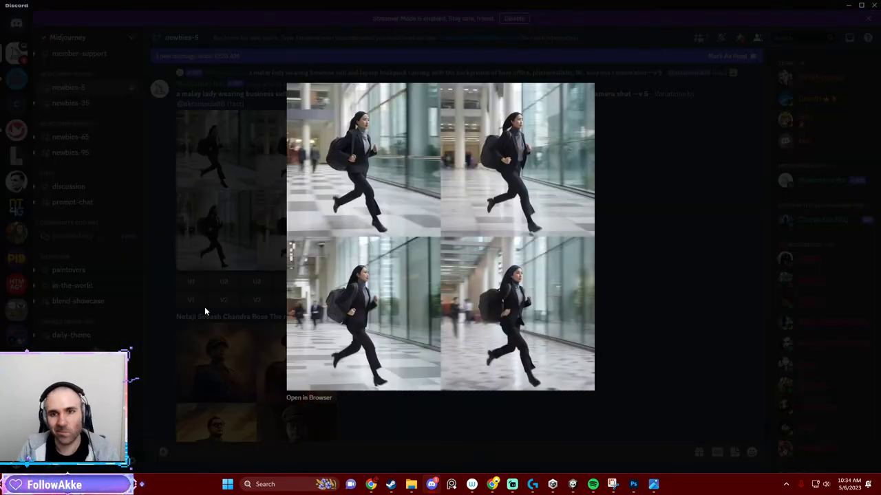
pyautogui.click(192, 312)
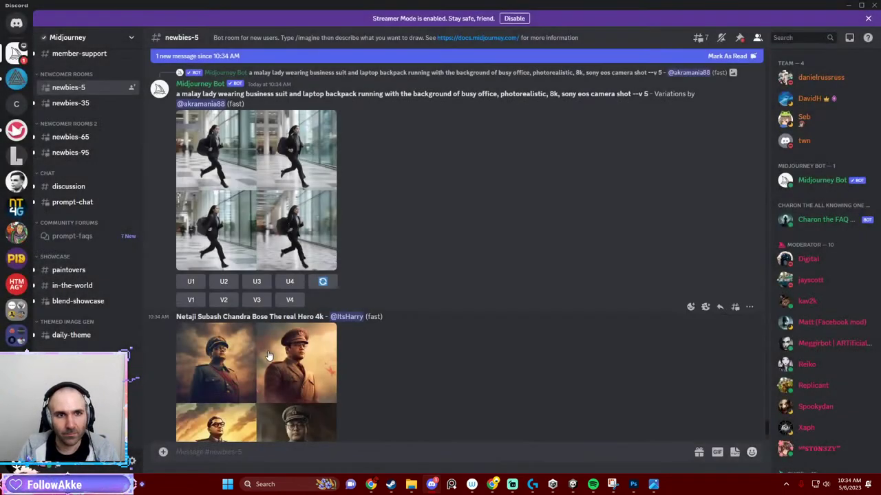
pyautogui.scroll(5, 262, 362)
pyautogui.scroll(2, 262, 363)
pyautogui.scroll(2, 277, 363)
pyautogui.scroll(1, 275, 368)
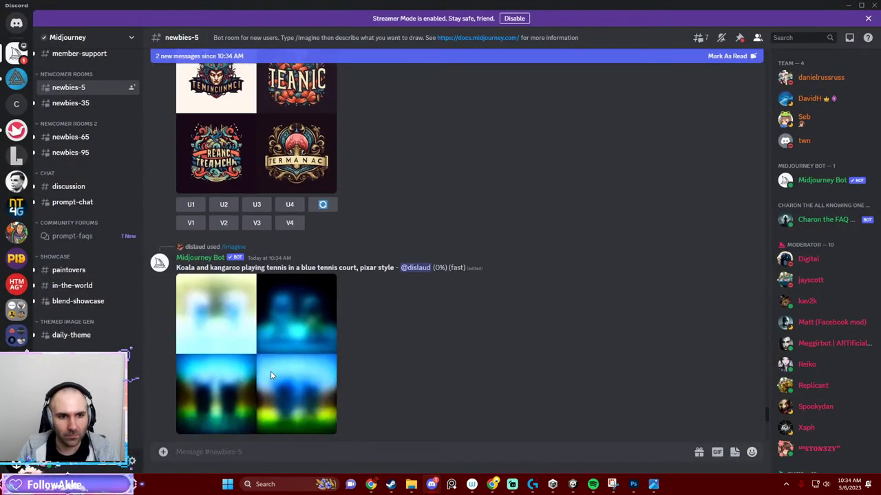
pyautogui.scroll(2, 274, 377)
pyautogui.scroll(4, 269, 373)
pyautogui.scroll(3, 269, 373)
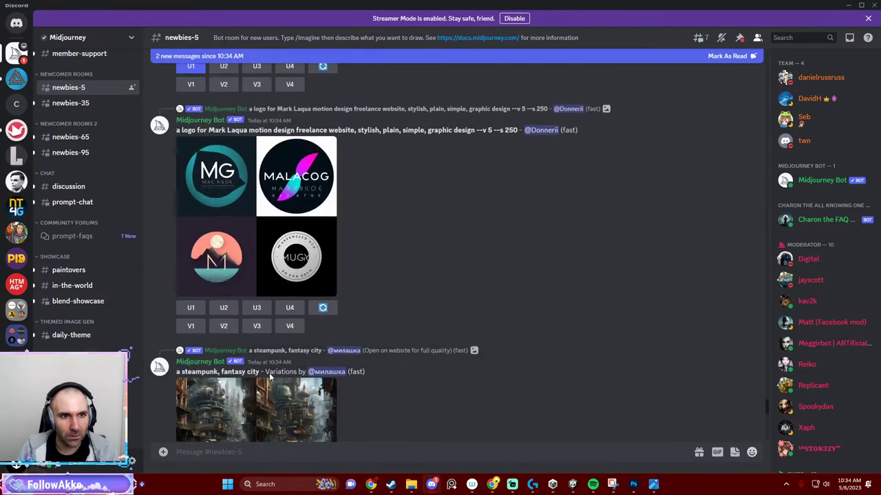
pyautogui.scroll(4, 272, 375)
pyautogui.scroll(3, 271, 372)
pyautogui.scroll(2, 271, 372)
pyautogui.scroll(2, 271, 374)
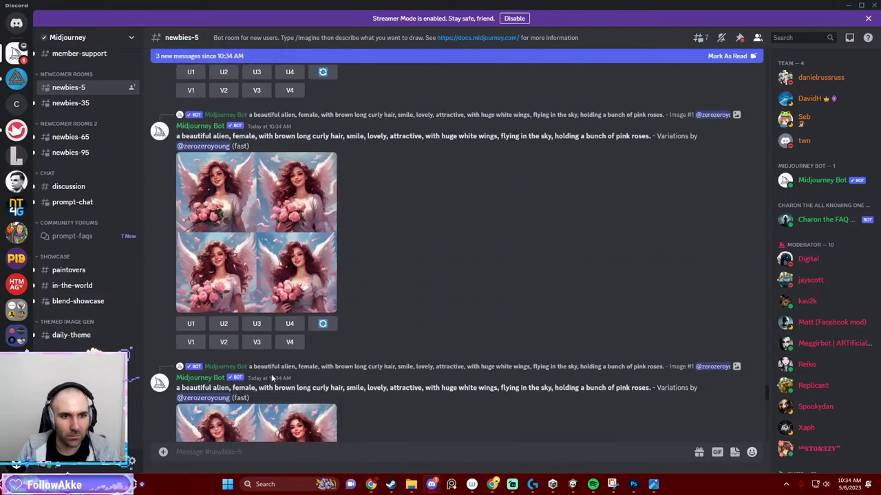
pyautogui.scroll(2, 271, 373)
pyautogui.scroll(2, 271, 374)
pyautogui.scroll(3, 271, 375)
pyautogui.scroll(3, 268, 378)
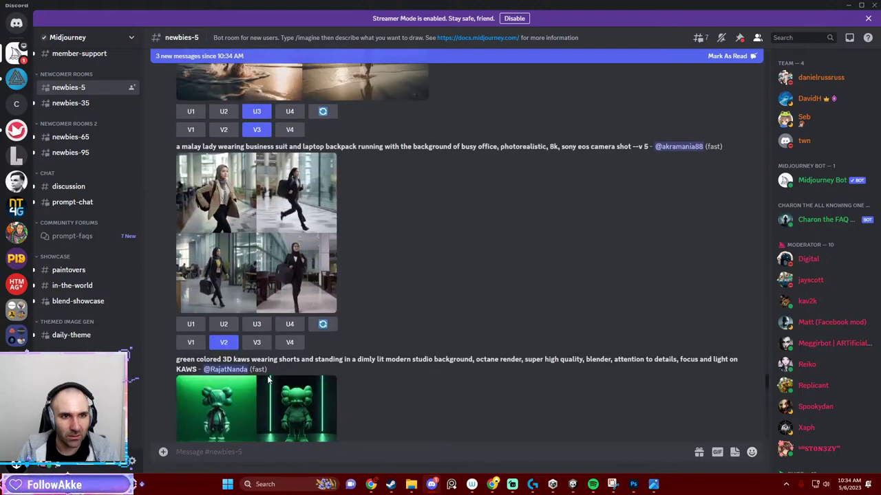
pyautogui.scroll(3, 264, 384)
pyautogui.scroll(2, 264, 384)
pyautogui.scroll(3, 264, 384)
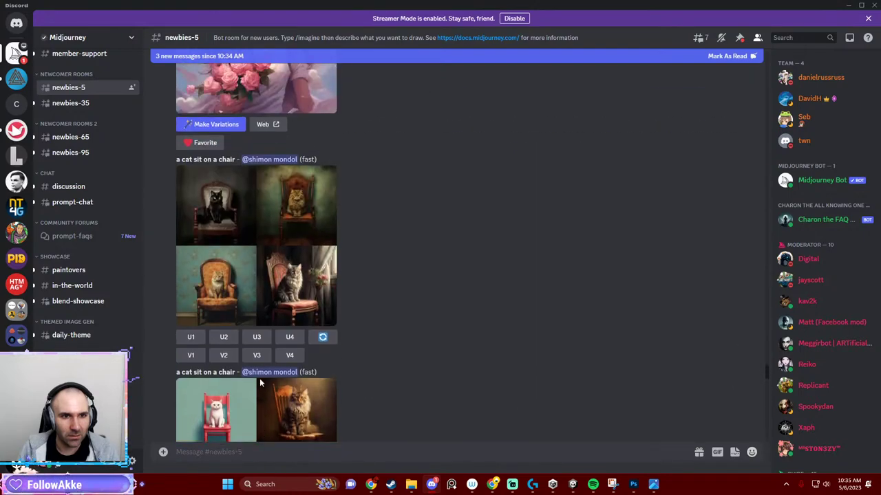
pyautogui.scroll(3, 263, 384)
pyautogui.scroll(3, 264, 384)
pyautogui.scroll(3, 266, 383)
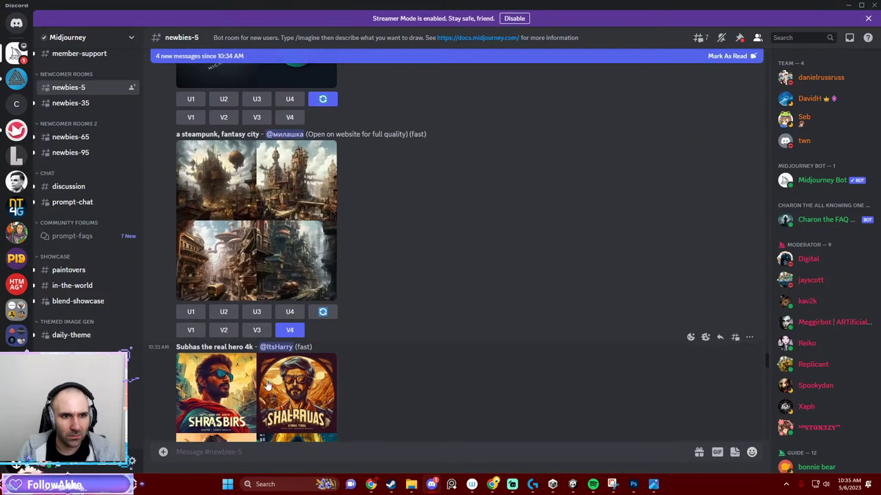
pyautogui.scroll(3, 268, 383)
pyautogui.scroll(3, 270, 375)
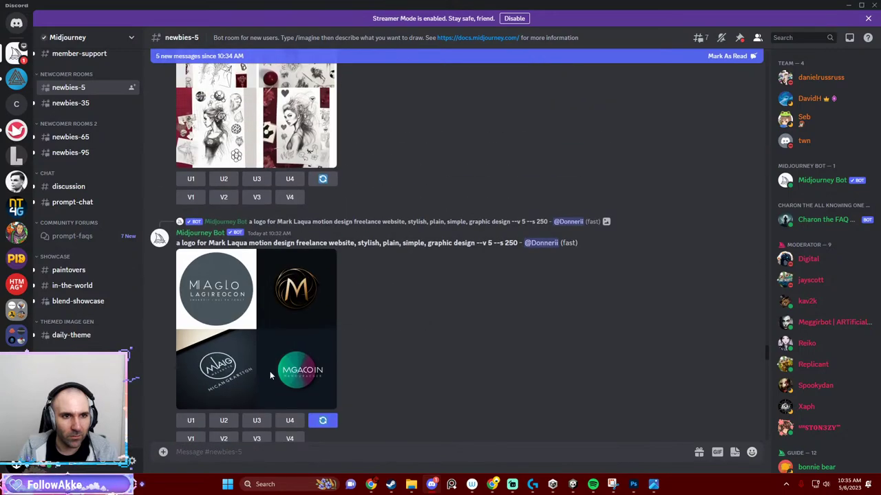
pyautogui.scroll(3, 269, 371)
pyautogui.scroll(3, 273, 375)
pyautogui.scroll(3, 274, 372)
pyautogui.scroll(2, 289, 373)
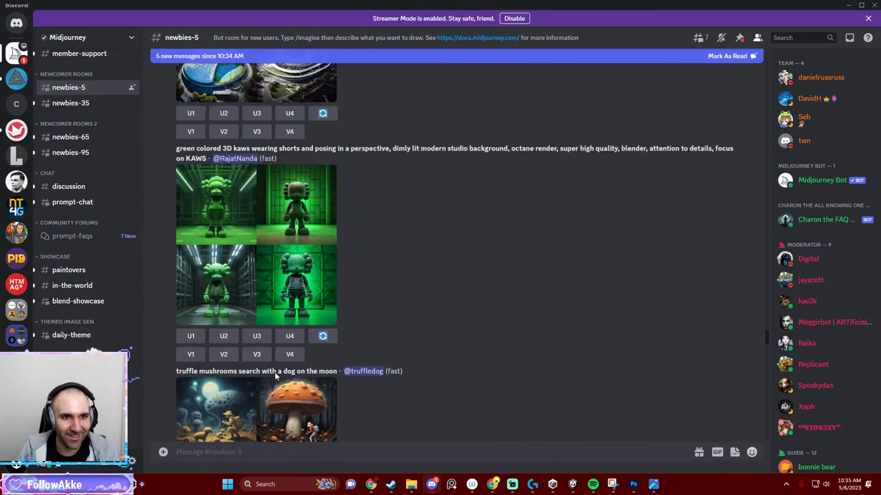
pyautogui.scroll(3, 303, 374)
pyautogui.scroll(2, 308, 375)
pyautogui.scroll(-3, 309, 374)
pyautogui.scroll(-5, 537, 429)
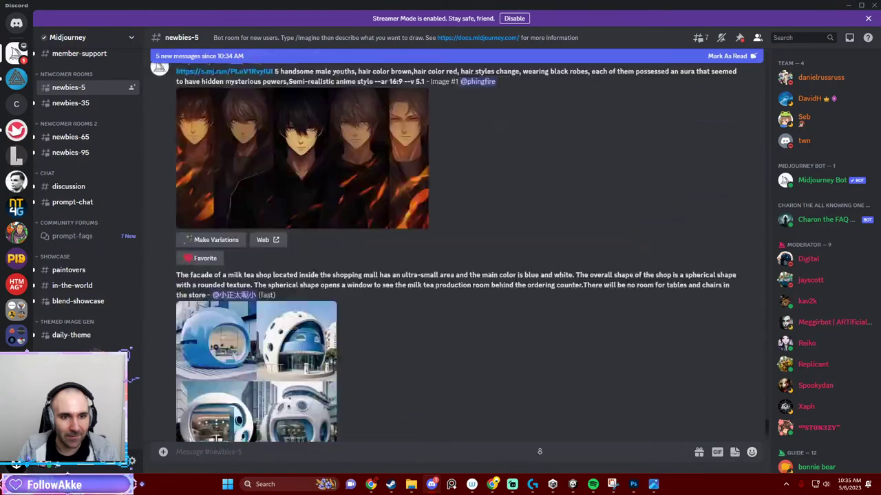
pyautogui.scroll(-5, 515, 406)
pyautogui.scroll(2, 480, 253)
pyautogui.scroll(3, 461, 260)
pyautogui.scroll(3, 405, 186)
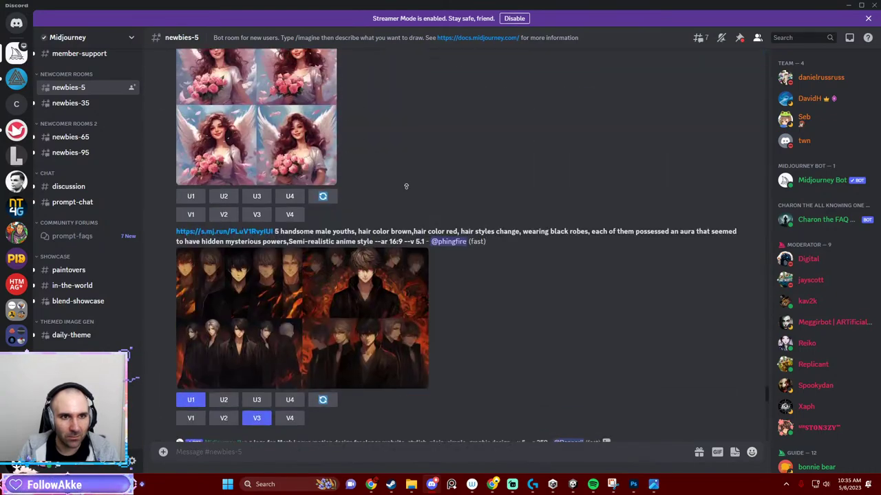
pyautogui.scroll(3, 399, 265)
pyautogui.scroll(3, 378, 192)
pyautogui.scroll(3, 406, 240)
pyautogui.scroll(3, 436, 296)
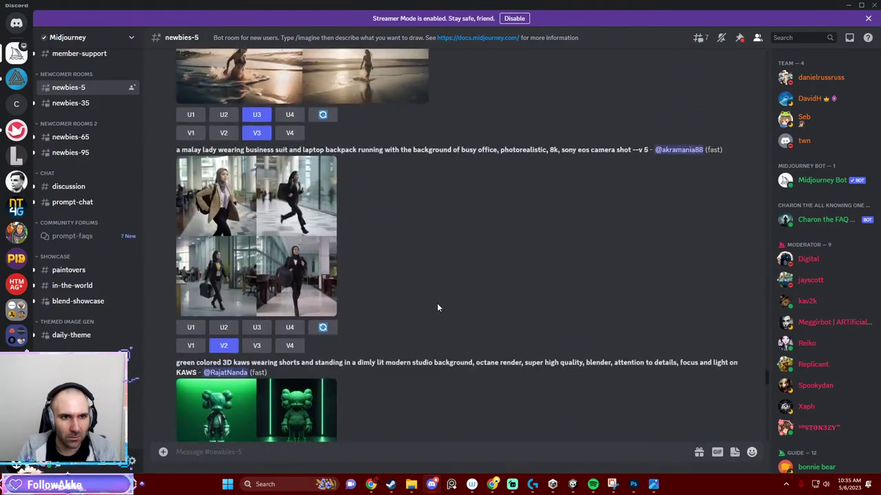
pyautogui.scroll(3, 443, 289)
# Search the channel for the cannon prompt, cancel it, and scroll back to the cannon-on-the-moon grid.
pyautogui.hotkey('ctrl', 'f')
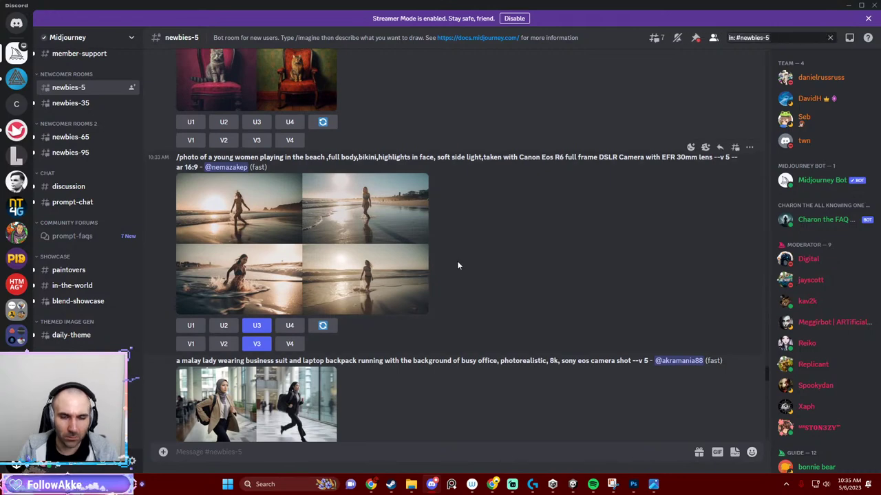
pyautogui.hotkey('ctrl', 'v')
pyautogui.press('Escape')
pyautogui.scroll(-10, 765, 153)
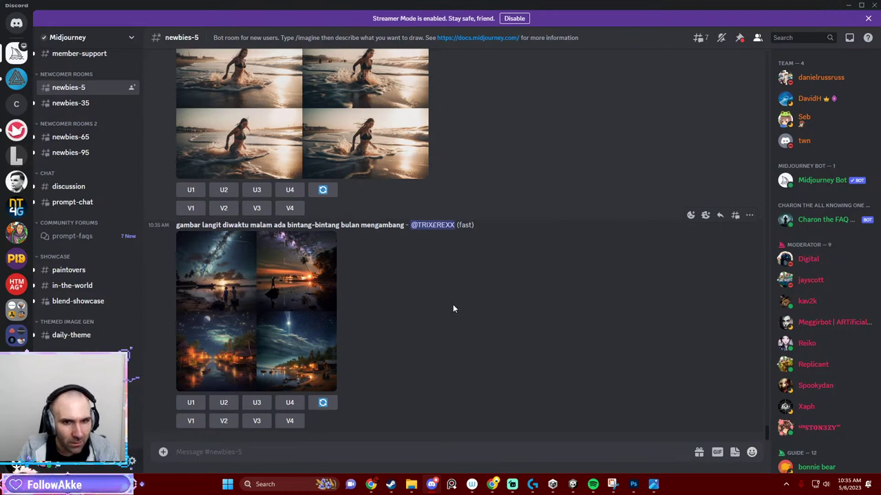
pyautogui.scroll(2, 440, 307)
pyautogui.scroll(1, 444, 324)
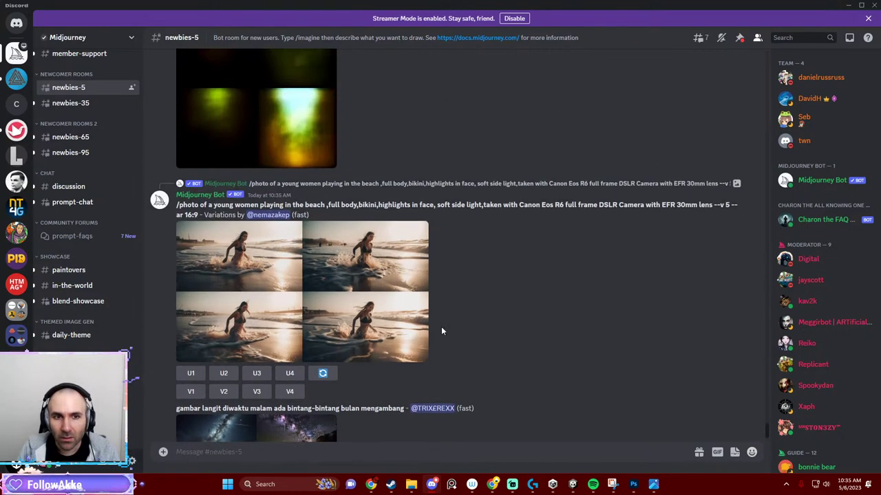
pyautogui.scroll(3, 442, 328)
pyautogui.scroll(3, 291, 318)
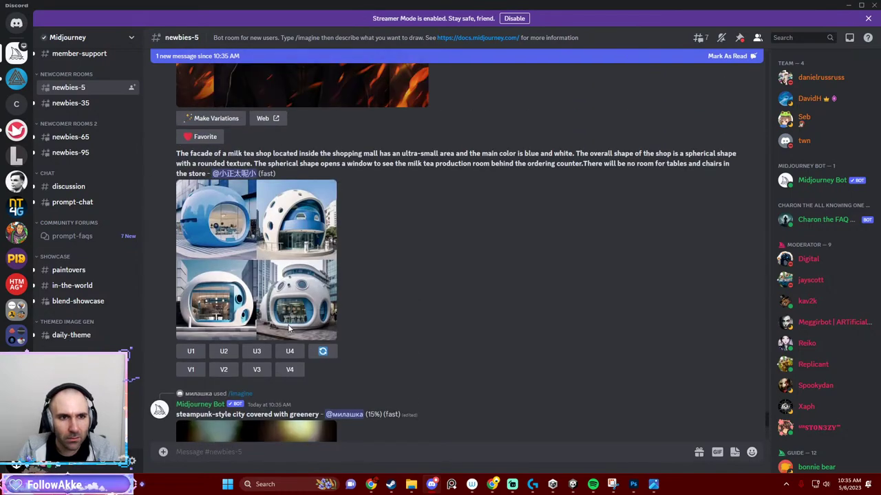
pyautogui.scroll(3, 295, 329)
pyautogui.scroll(3, 296, 329)
pyautogui.scroll(1, 282, 309)
pyautogui.scroll(-2, 268, 295)
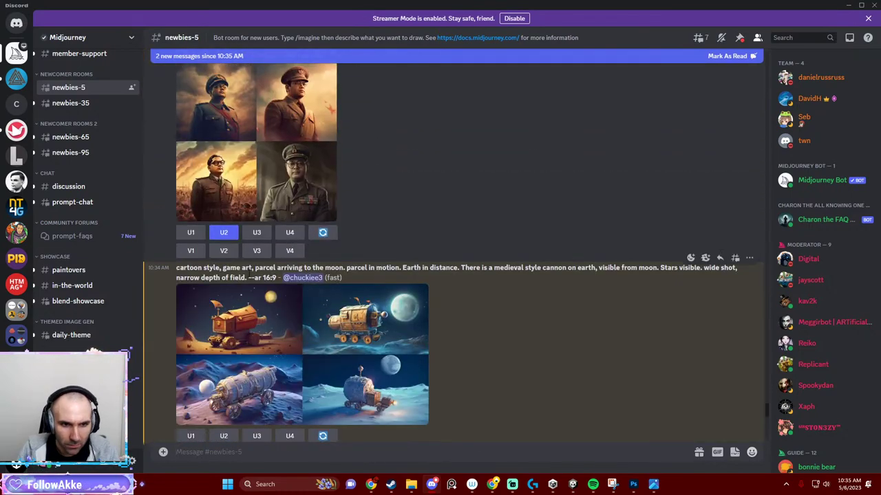
pyautogui.scroll(-1, 257, 286)
# Enlarge the cannon-on-the-moon grid, close it, and minimize Discord.
pyautogui.click(257, 286)
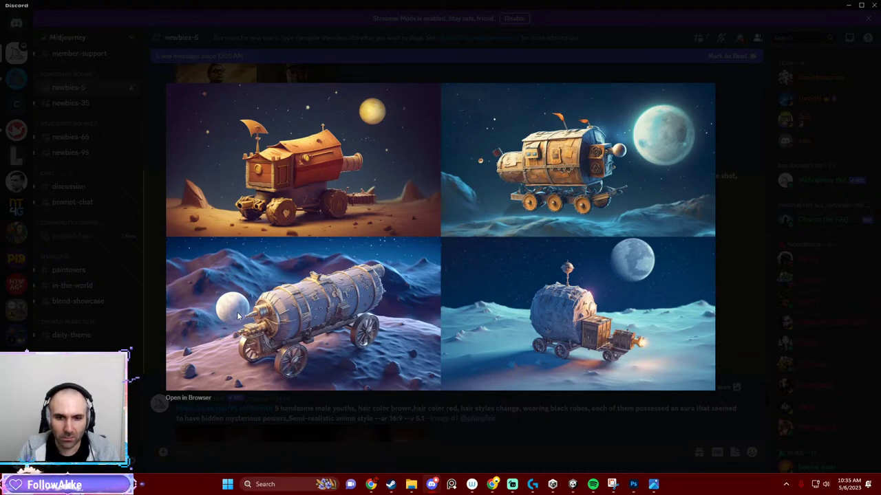
pyautogui.press('Escape')
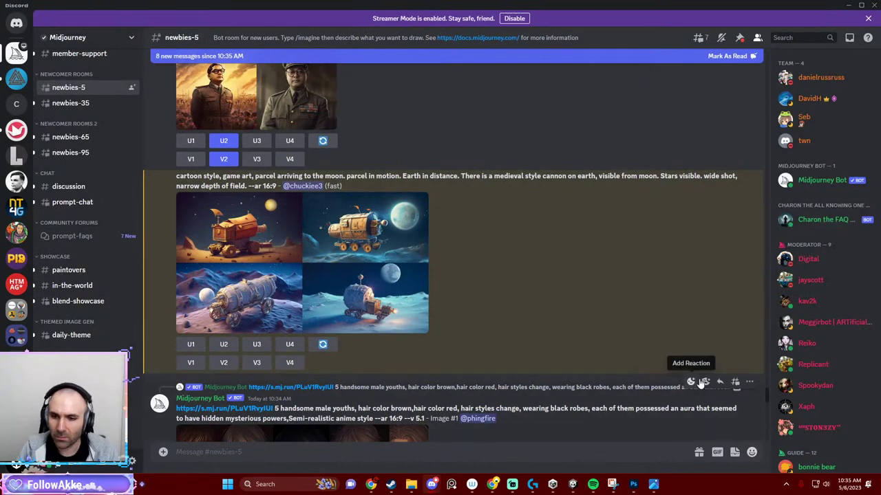
pyautogui.click(849, 5)
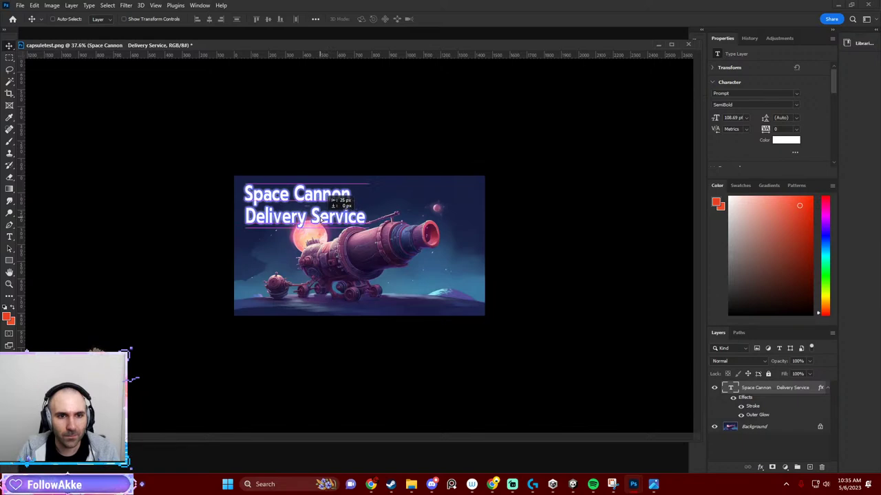
# Nudge the two-line title slightly left and bring Chrome's steam capsule art results forward.
pyautogui.moveTo(329, 222); pyautogui.dragTo(325, 222)
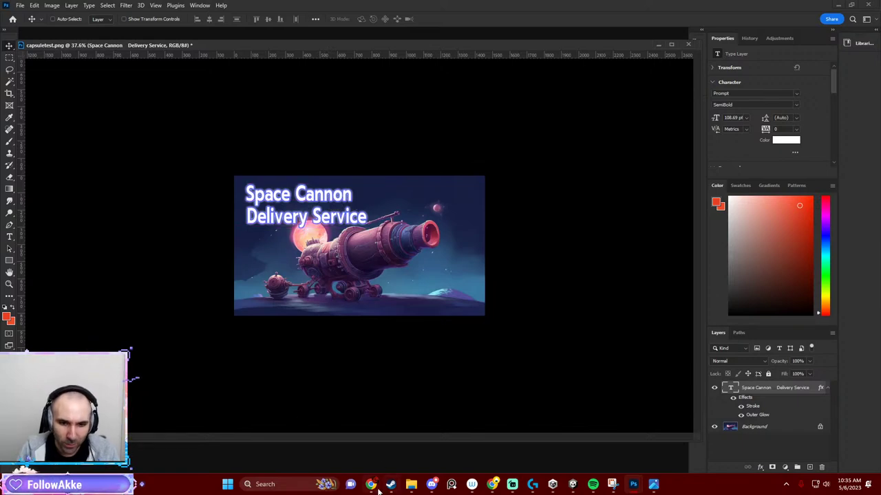
pyautogui.moveTo(377, 488)
pyautogui.click(379, 449)
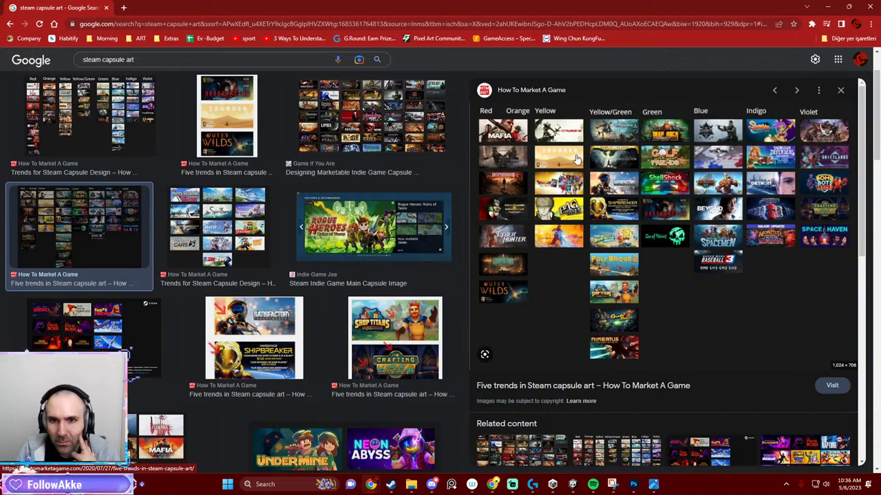
pyautogui.click(495, 185)
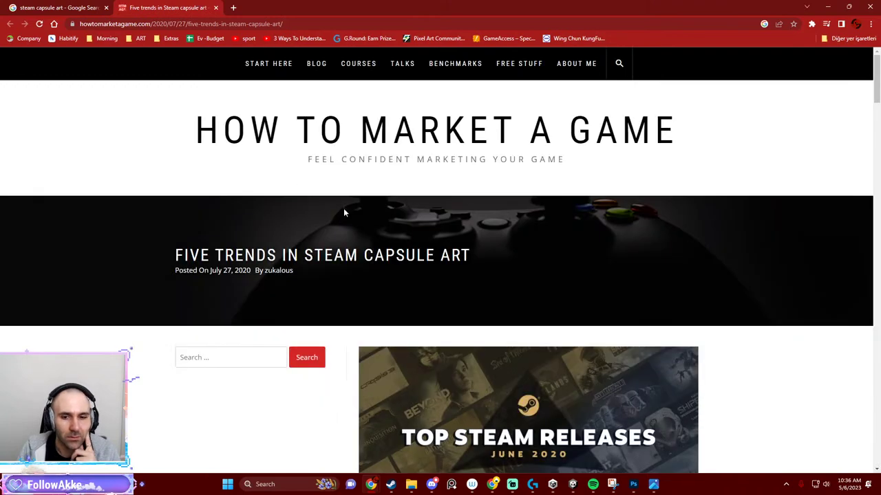
pyautogui.scroll(-5, 344, 213)
pyautogui.hotkey('ctrl', 'w')
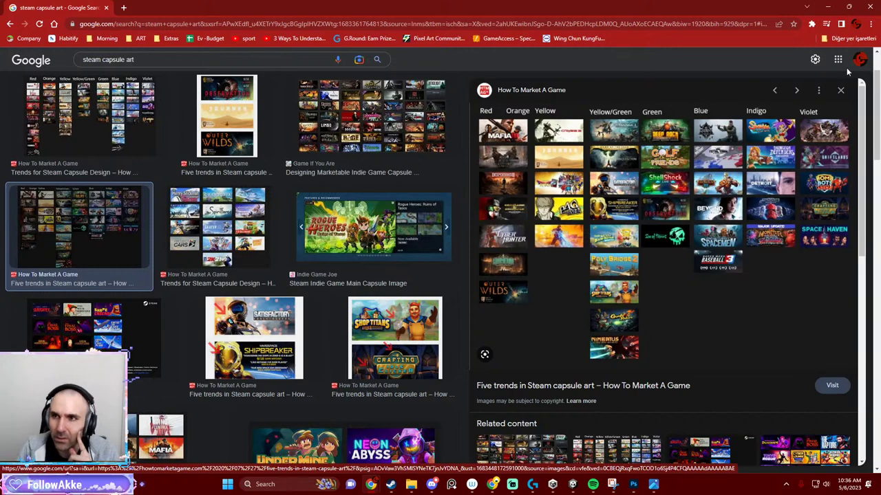
# Return to the Space Cannon capsule in Photoshop and select the title text.
pyautogui.click(806, 7)
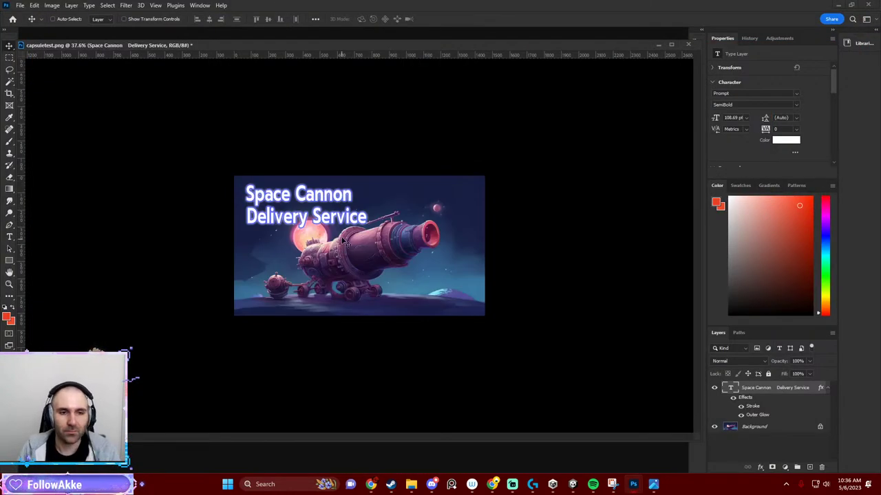
pyautogui.scroll(1, 306, 231)
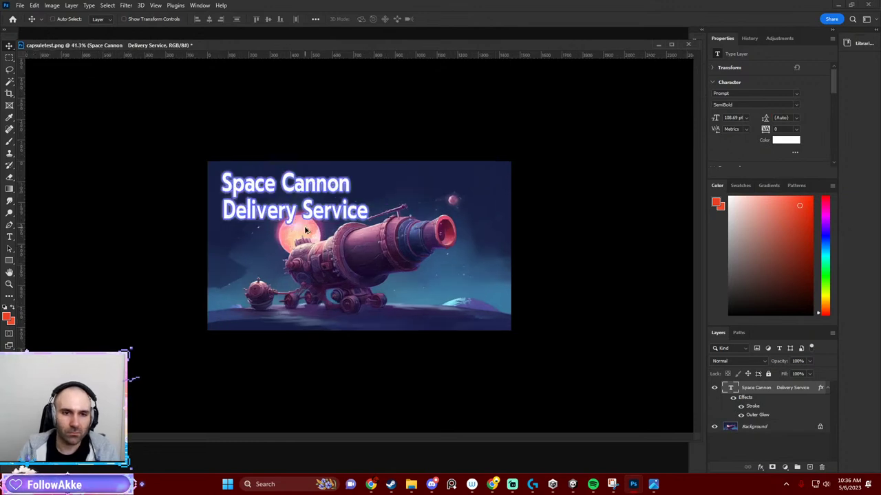
pyautogui.scroll(1, 306, 230)
pyautogui.doubleClick(337, 214)
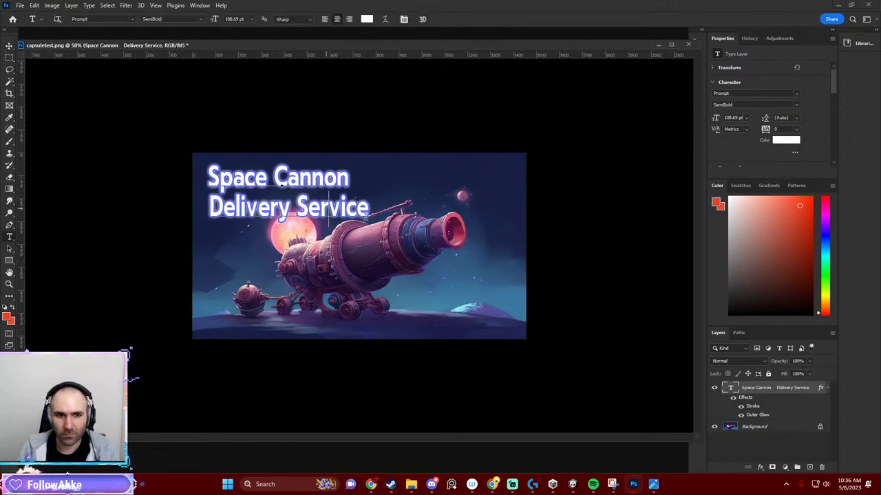
# Toggle the Windows Night light setting through the system search.
pyautogui.press('super')
pyautogui.write('nig')
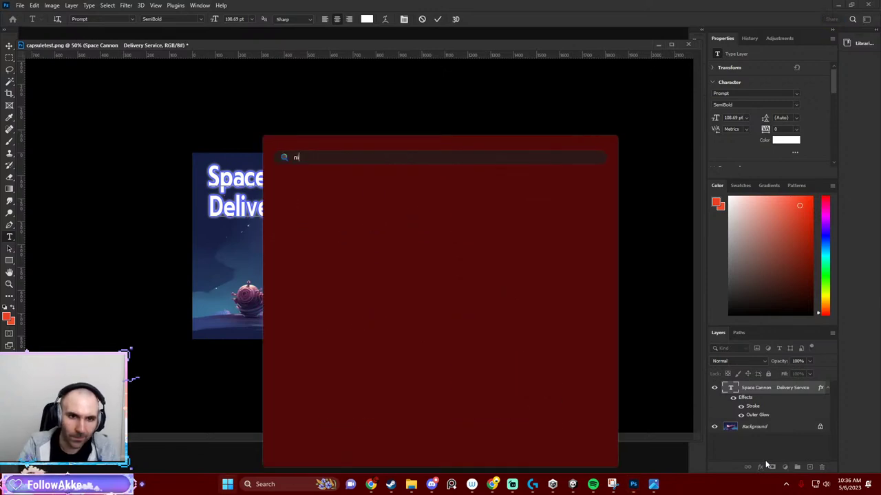
pyautogui.press('Return')
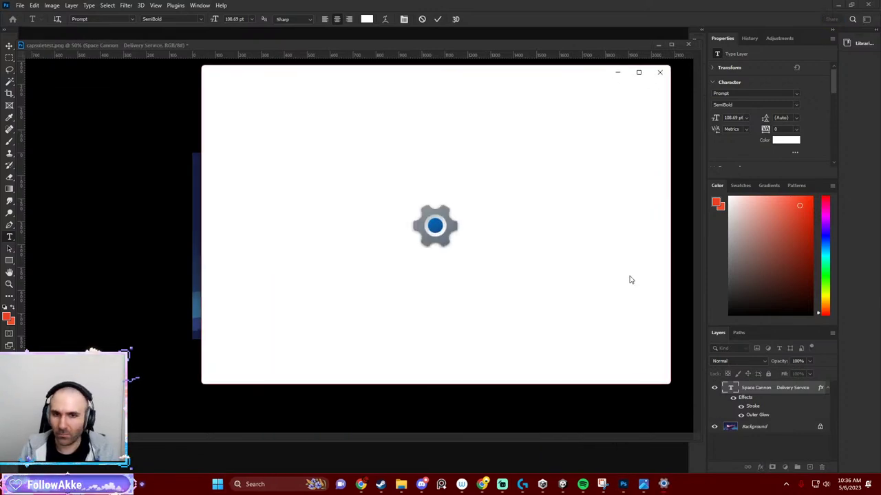
pyautogui.click(618, 142)
pyautogui.click(660, 72)
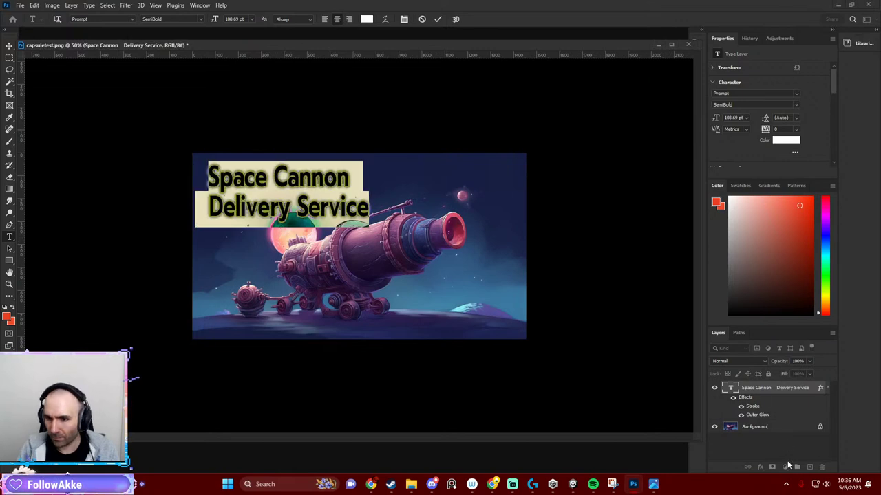
# Change the title's Stroke colour to near-black 050103 and thicken it to about 13 px.
pyautogui.click(759, 467)
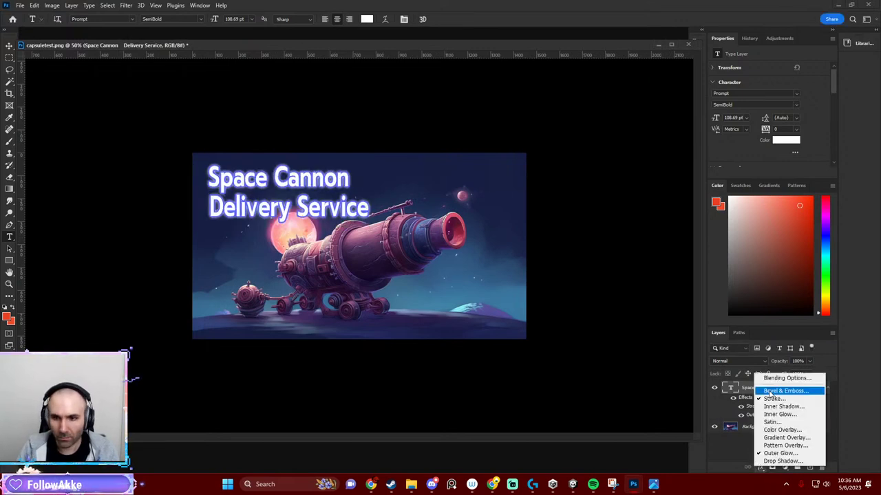
pyautogui.click(766, 397)
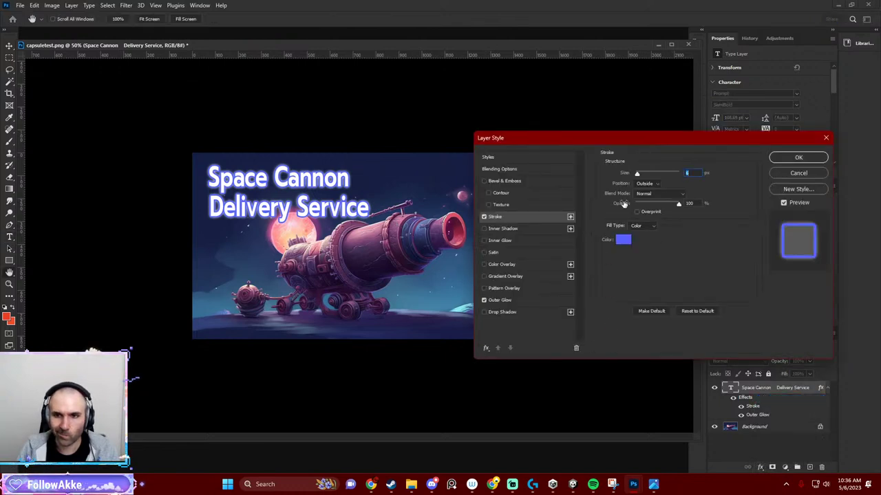
pyautogui.click(623, 240)
pyautogui.moveTo(604, 268)
pyautogui.mouseDown()
pyautogui.moveTo(593, 287)
pyautogui.moveTo(552, 309)
pyautogui.moveTo(499, 278)
pyautogui.mouseUp()
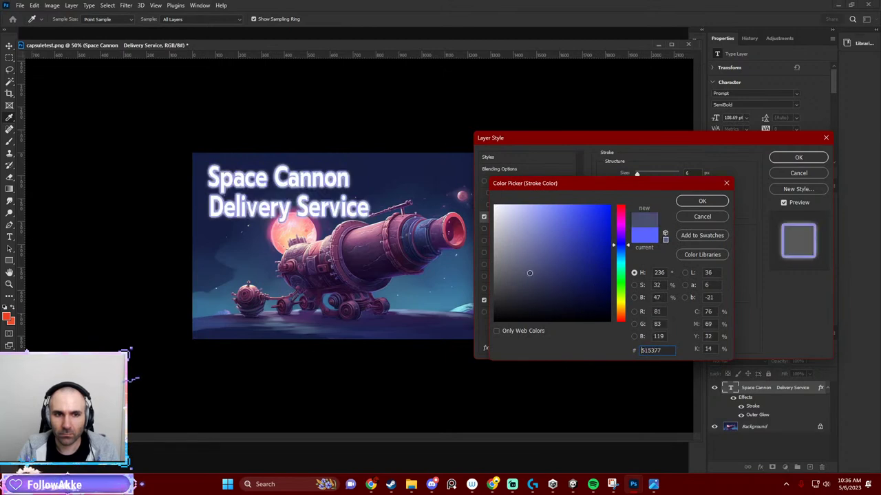
pyautogui.moveTo(613, 244)
pyautogui.mouseDown()
pyautogui.moveTo(613, 282)
pyautogui.moveTo(567, 260)
pyautogui.mouseUp()
pyautogui.click(588, 296)
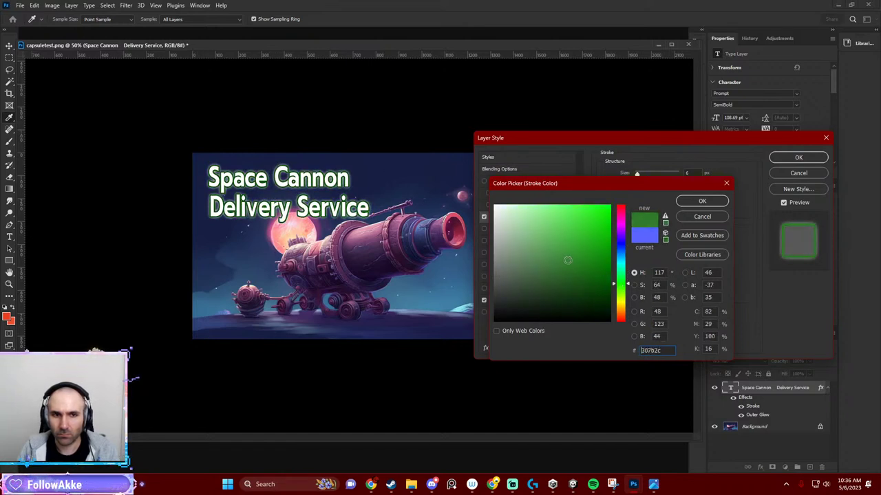
pyautogui.moveTo(626, 302)
pyautogui.mouseDown()
pyautogui.moveTo(626, 327)
pyautogui.moveTo(623, 222)
pyautogui.mouseUp()
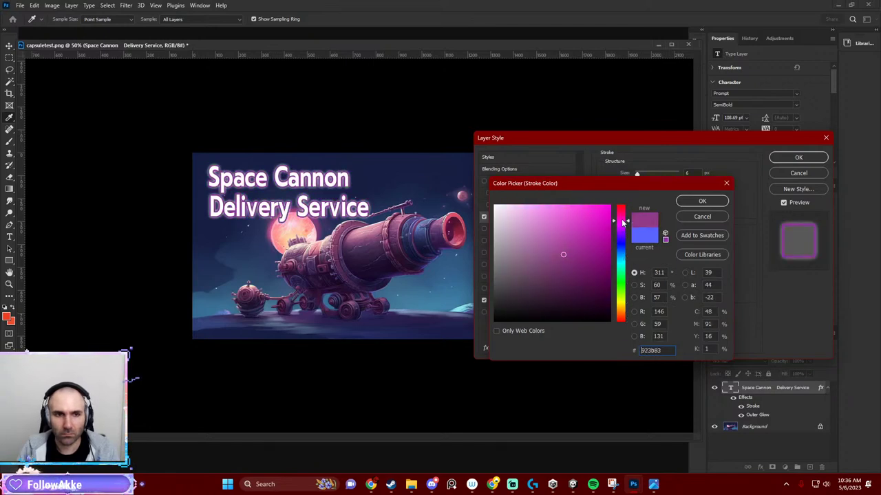
pyautogui.moveTo(583, 286); pyautogui.dragTo(585, 319)
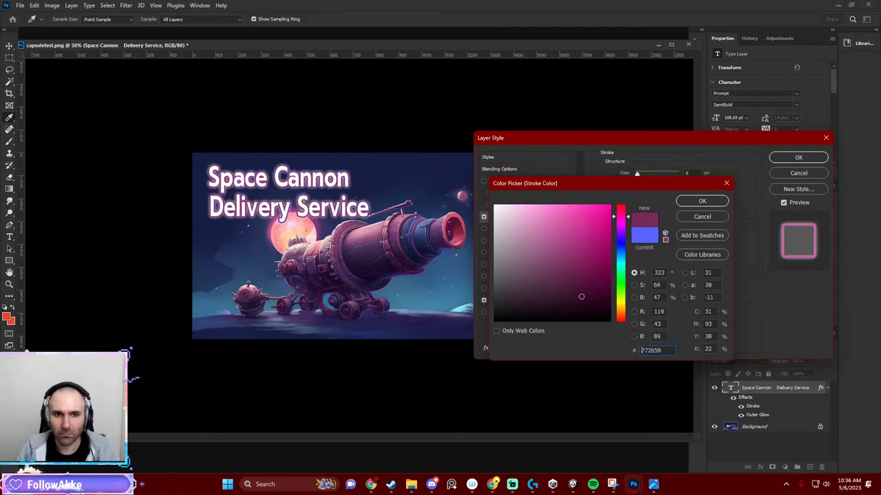
pyautogui.click(702, 201)
pyautogui.moveTo(636, 174); pyautogui.dragTo(640, 177)
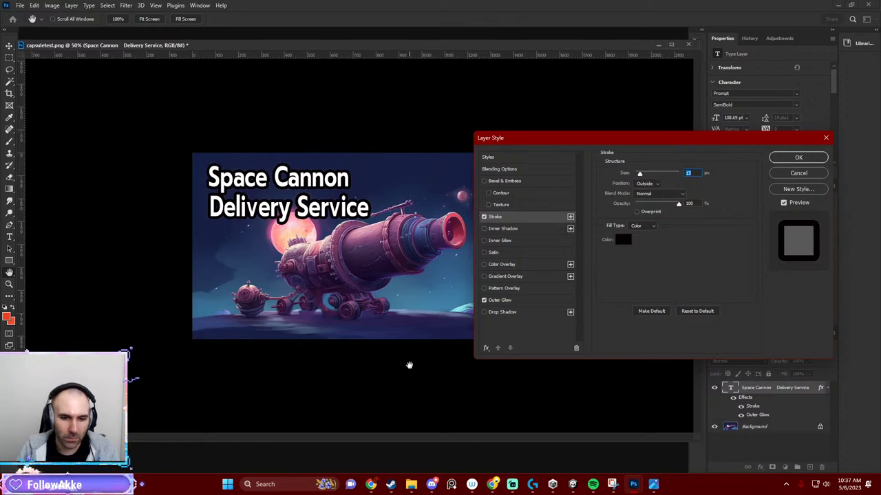
# Apply the stroke, then shrink the title's font size and commit the text edit.
pyautogui.press('Return')
pyautogui.click(315, 221)
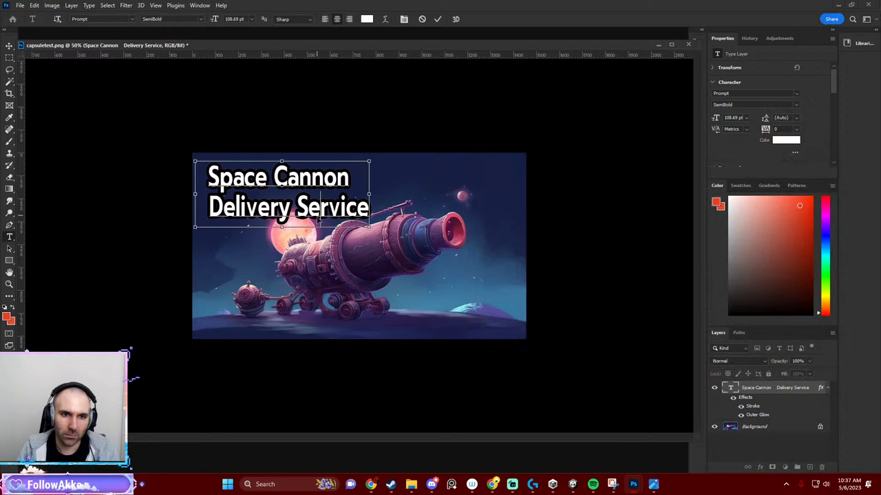
pyautogui.hotkey('ctrl', 't')
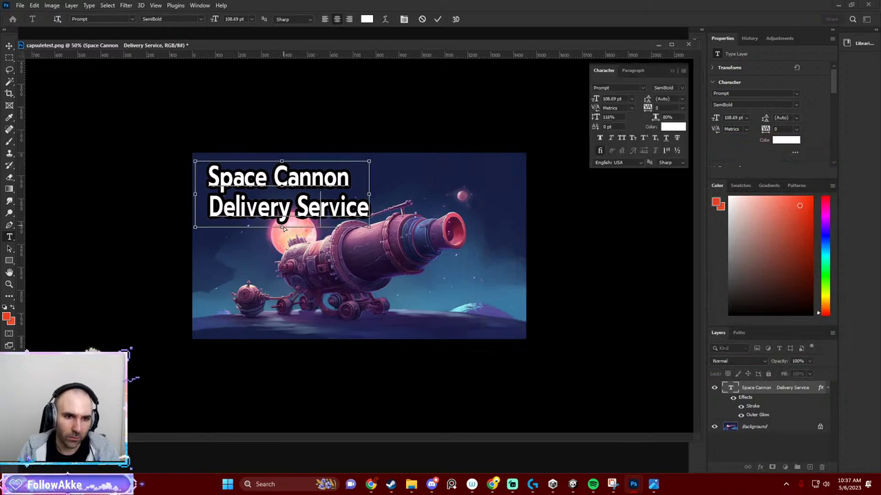
pyautogui.moveTo(282, 228); pyautogui.dragTo(283, 213)
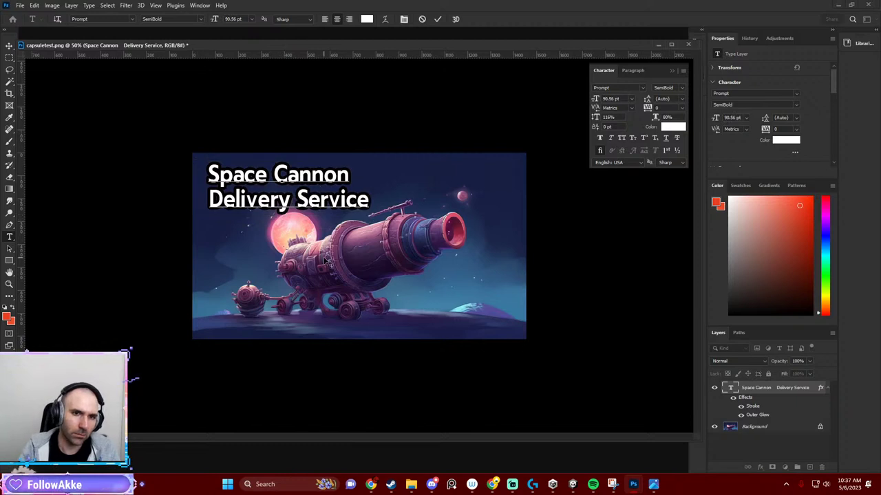
pyautogui.hotkey('ctrl', 'Return')
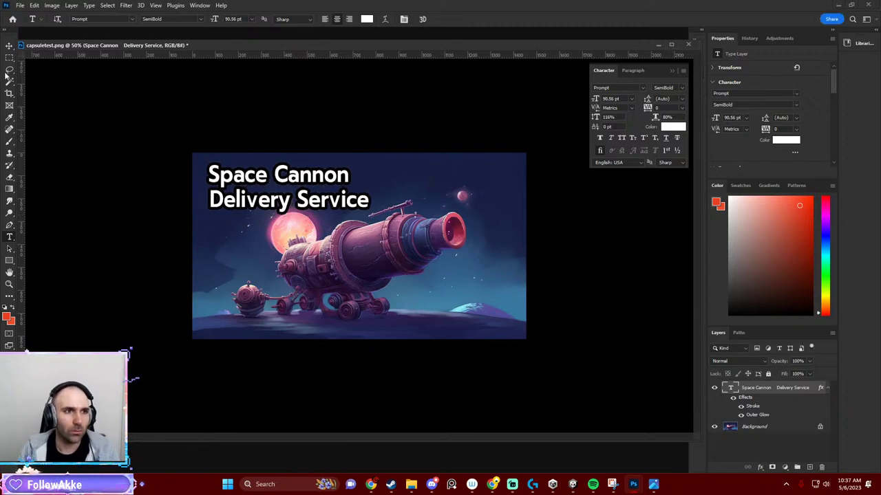
# Scale the title to about 112%, move it up and left, and nudge it up a few pixels.
pyautogui.click(8, 50)
pyautogui.moveTo(276, 205); pyautogui.dragTo(276, 210)
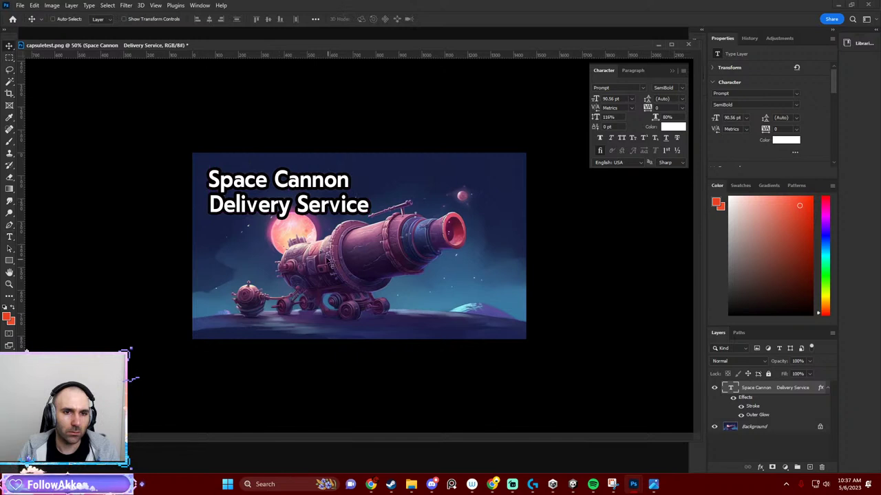
pyautogui.moveTo(370, 217); pyautogui.dragTo(387, 234)
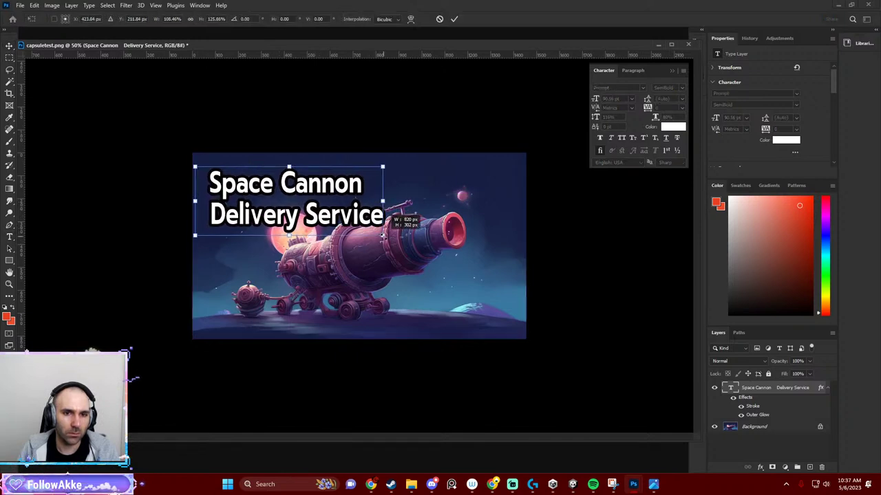
pyautogui.moveTo(331, 209)
pyautogui.mouseDown()
pyautogui.moveTo(328, 195)
pyautogui.moveTo(329, 208)
pyautogui.mouseUp()
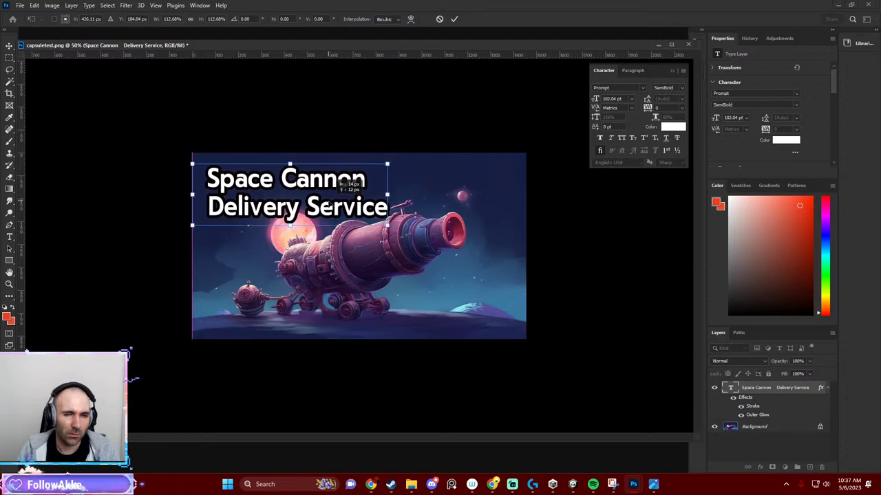
pyautogui.press('Return')
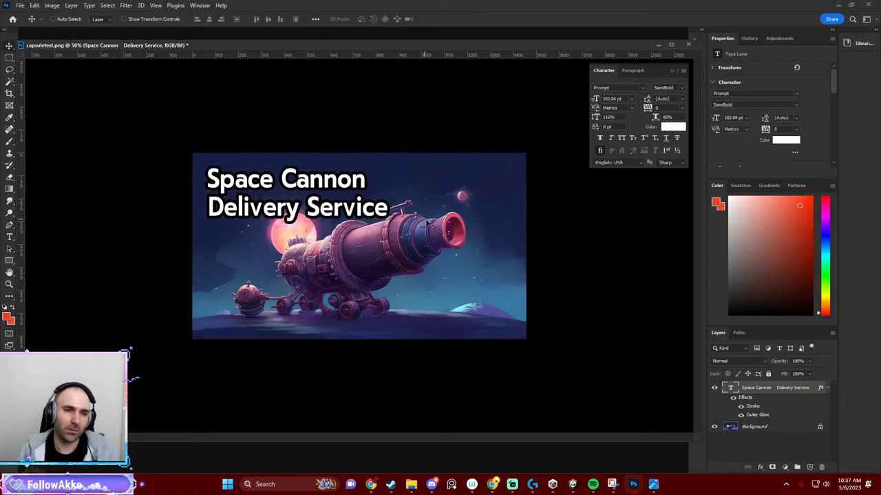
pyautogui.press('Up')
pyautogui.press('Up')
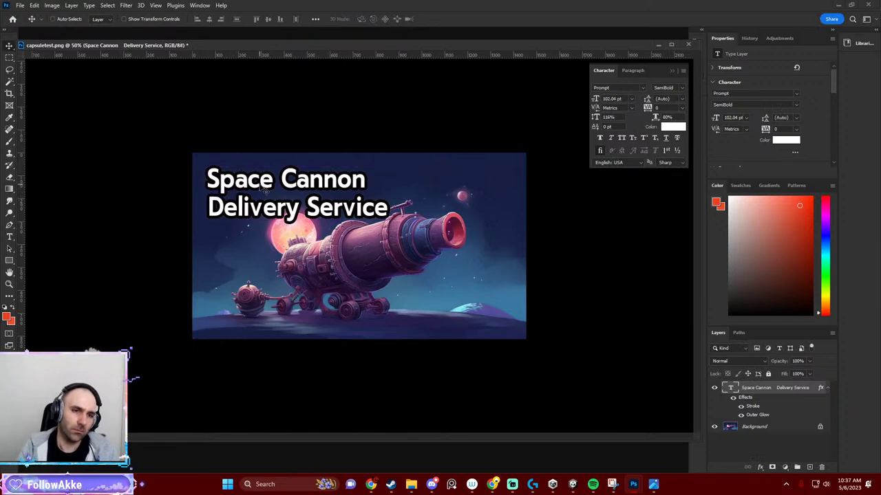
pyautogui.press('Up')
pyautogui.press('Up')
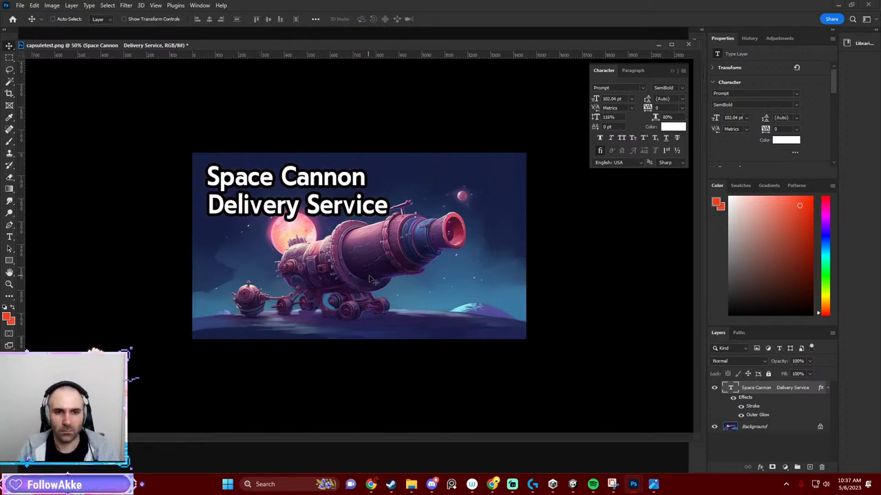
# Zoom out and back in on the capsule, then select the background illustration layer.
pyautogui.hotkey('ctrl', '-')
pyautogui.hotkey('ctrl', '-')
pyautogui.hotkey('ctrl', '-')
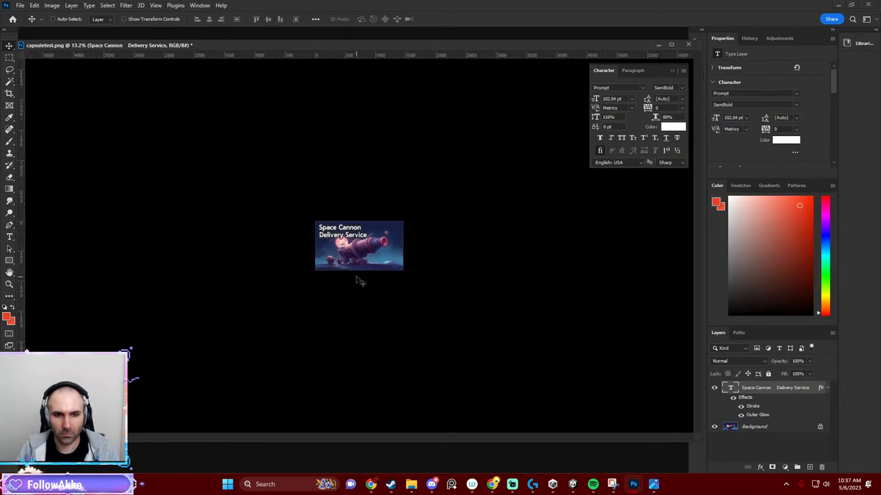
pyautogui.hotkey('ctrl', '+')
pyautogui.hotkey('ctrl', '+')
pyautogui.hotkey('ctrl', '+')
pyautogui.hotkey('ctrl', '+')
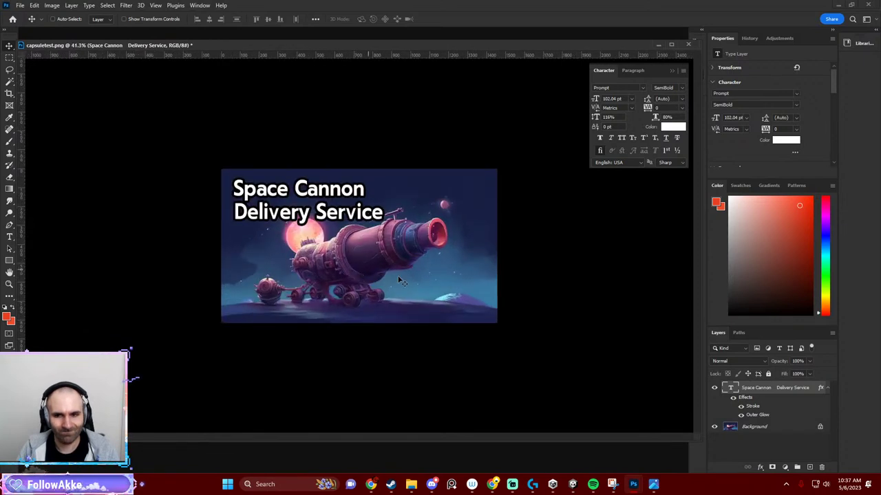
pyautogui.click(763, 426)
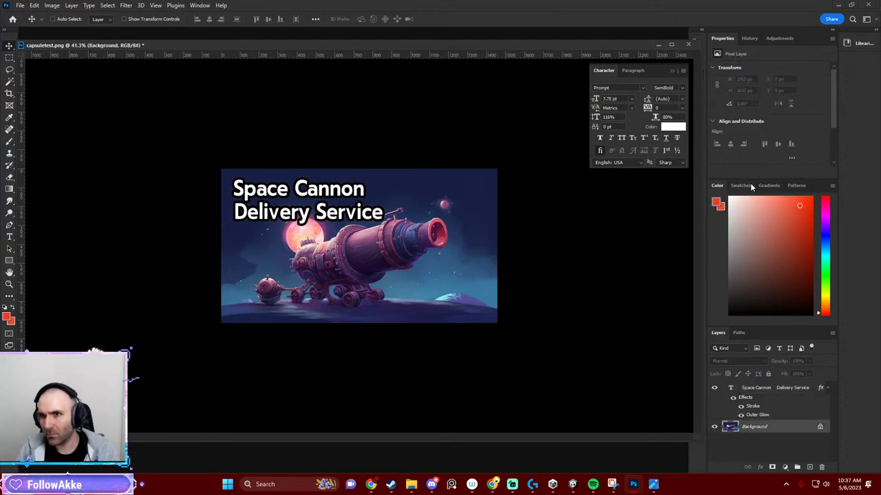
# Add a Brightness/Contrast adjustment layer over the cannon artwork, set to brightness 71 and contrast 60.
pyautogui.click(752, 38)
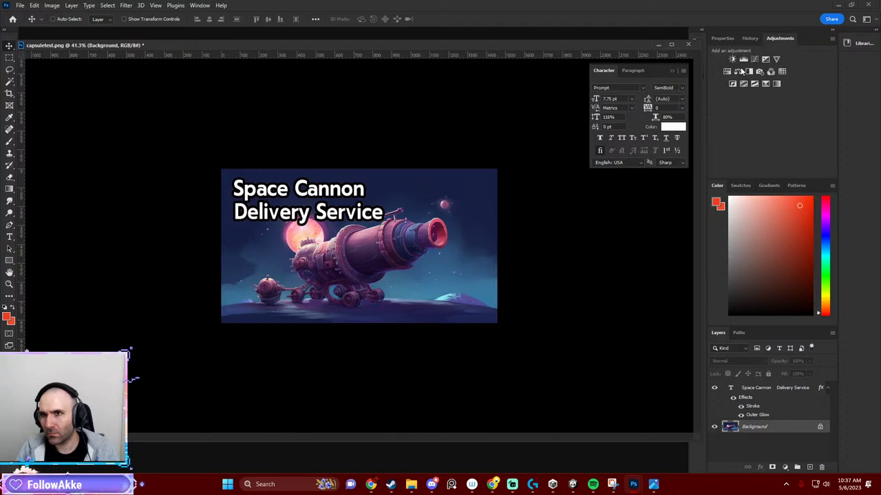
pyautogui.click(733, 60)
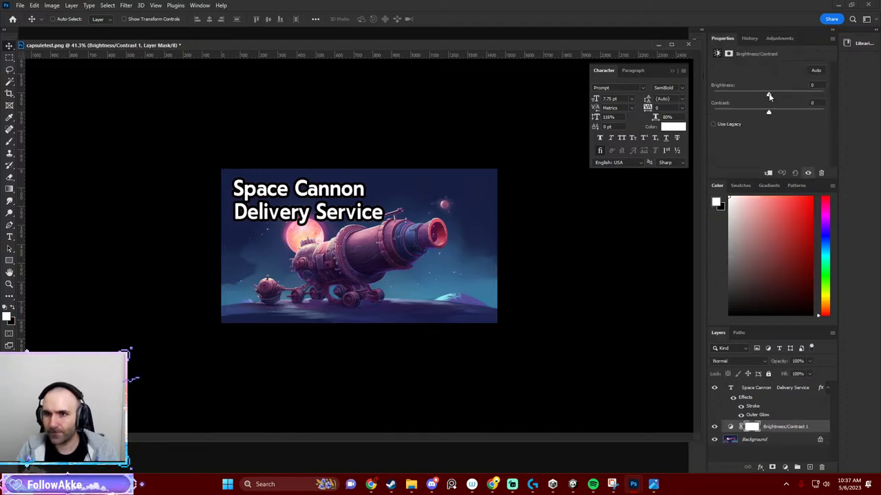
pyautogui.moveTo(769, 93); pyautogui.dragTo(791, 95)
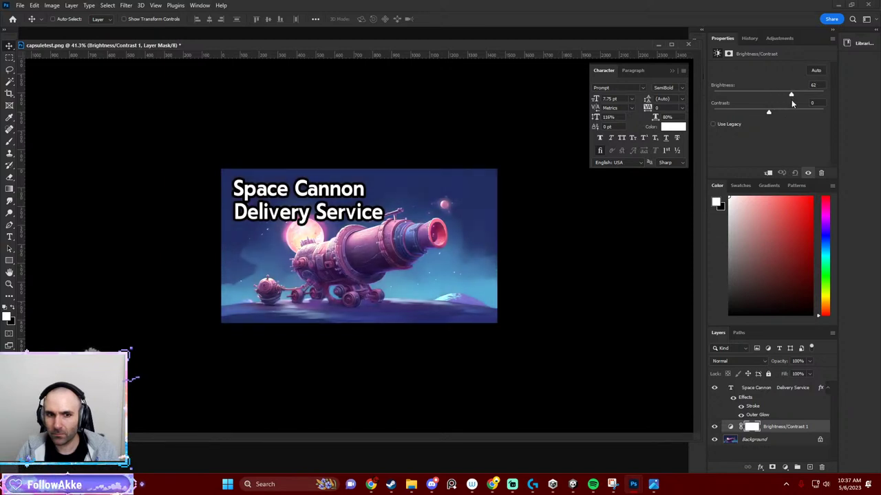
pyautogui.moveTo(788, 100); pyautogui.dragTo(793, 135)
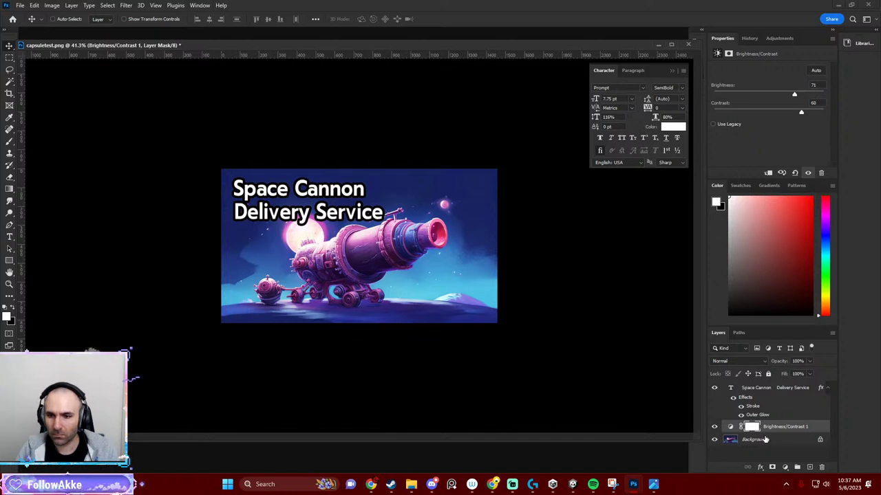
# Select the title layer and set its leading to 14 pt from the dropdown.
pyautogui.click(767, 390)
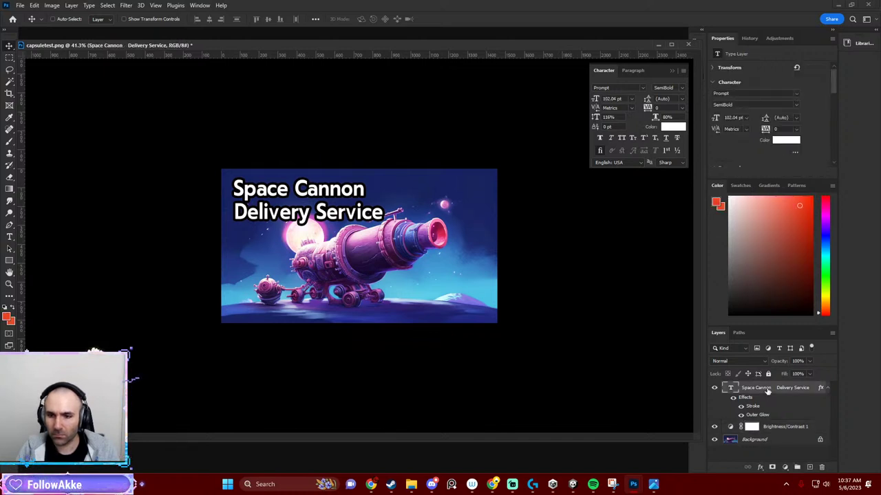
pyautogui.scroll(-2, 760, 128)
pyautogui.scroll(-2, 757, 130)
pyautogui.scroll(-2, 750, 138)
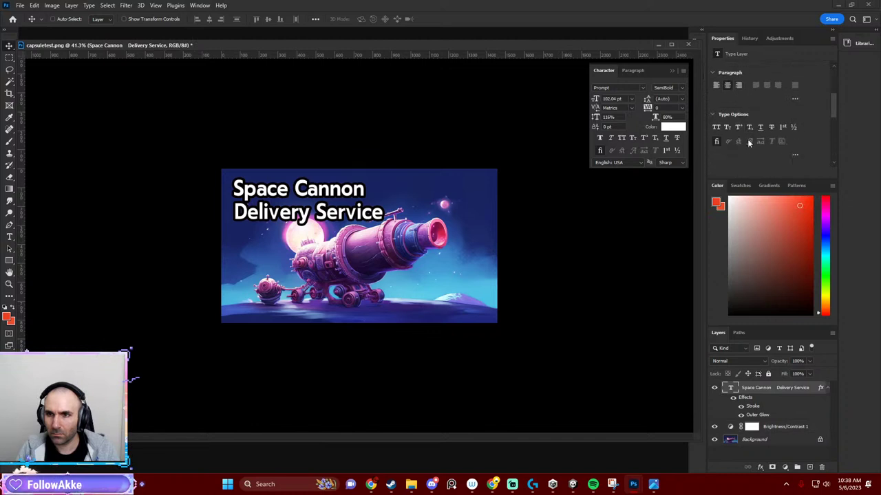
pyautogui.scroll(-1, 745, 144)
pyautogui.scroll(-1, 747, 146)
pyautogui.scroll(1, 757, 138)
pyautogui.scroll(2, 770, 123)
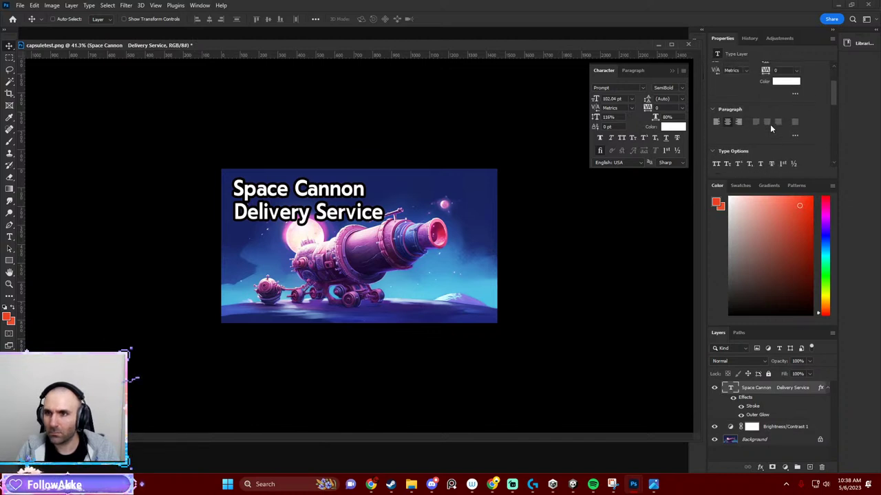
pyautogui.scroll(2, 781, 121)
pyautogui.scroll(1, 782, 119)
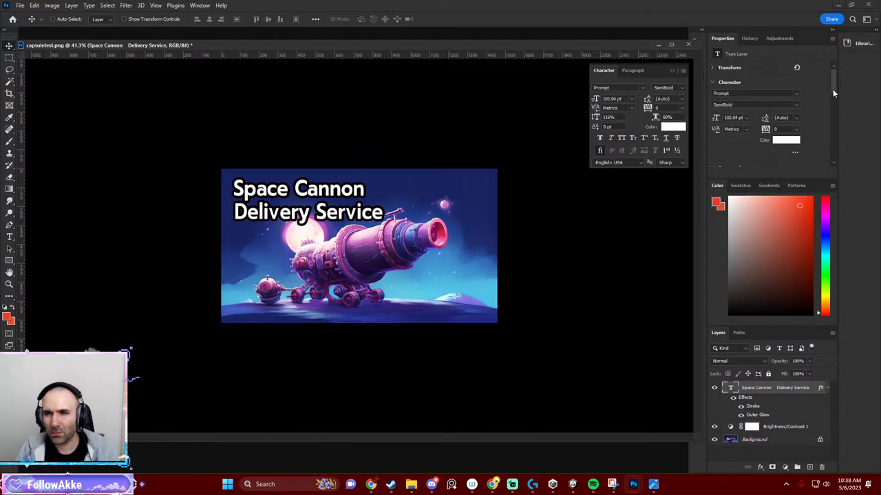
pyautogui.click(796, 118)
pyautogui.click(790, 180)
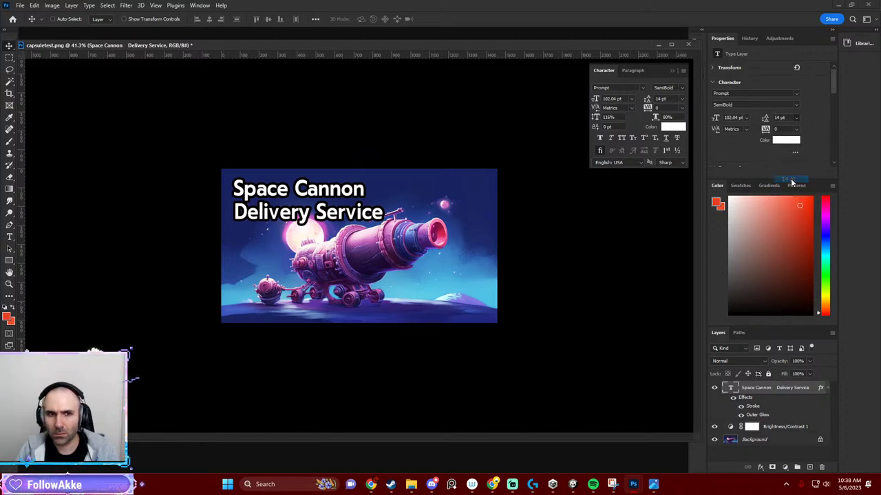
# Scrub the title's leading up to 147 pt.
pyautogui.moveTo(772, 122); pyautogui.dragTo(829, 128)
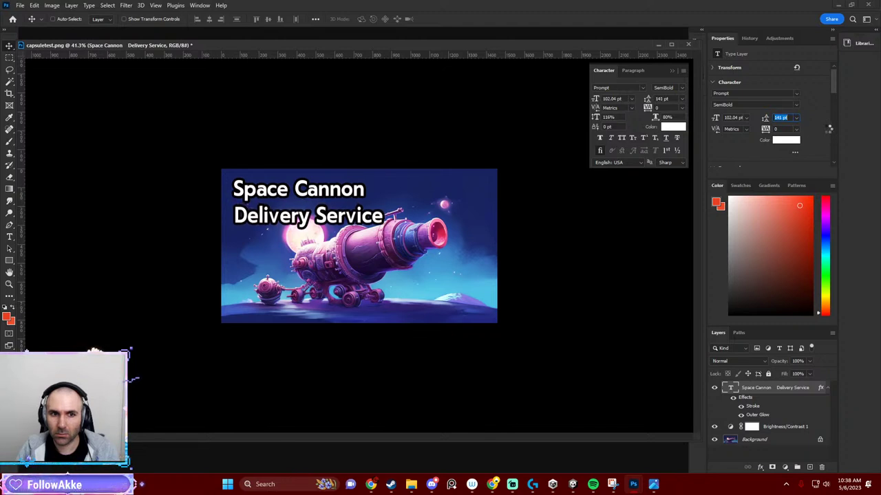
pyautogui.moveTo(828, 128); pyautogui.dragTo(828, 131)
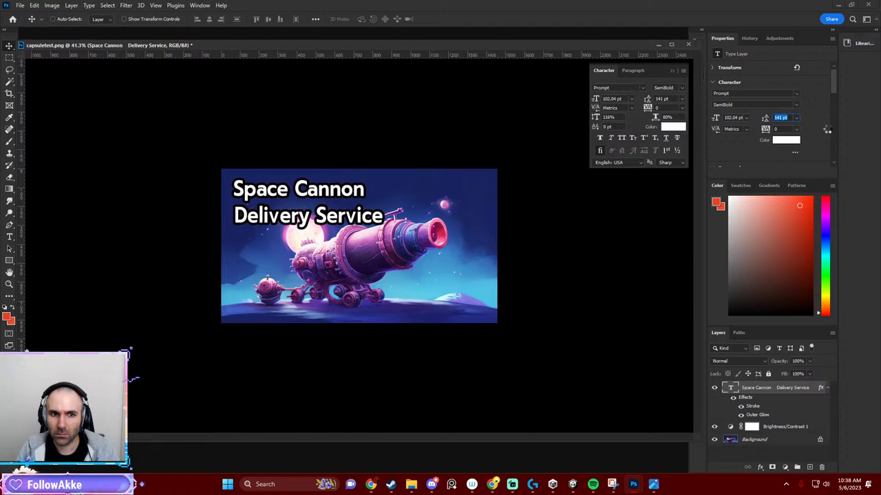
pyautogui.moveTo(833, 129); pyautogui.dragTo(830, 134)
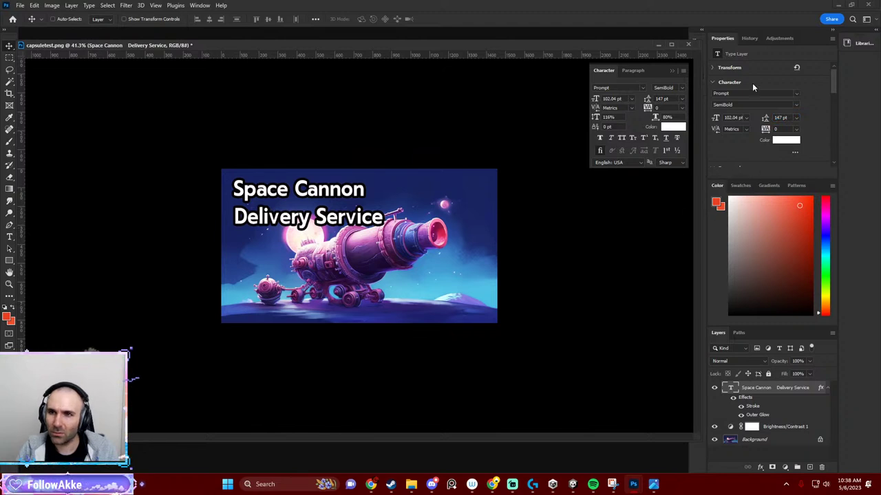
# Add a Levels adjustment above Brightness/Contrast 1 and adjust its black, white and midtone sliders.
pyautogui.click(784, 426)
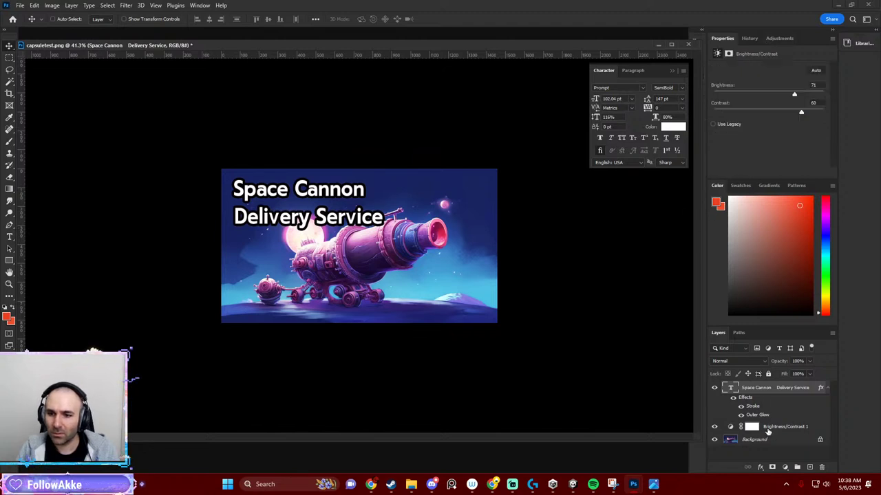
pyautogui.click(768, 41)
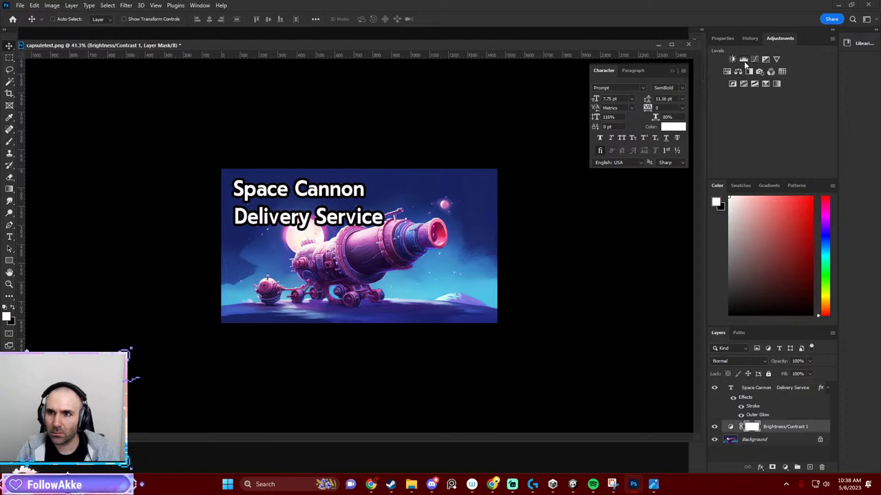
pyautogui.click(742, 60)
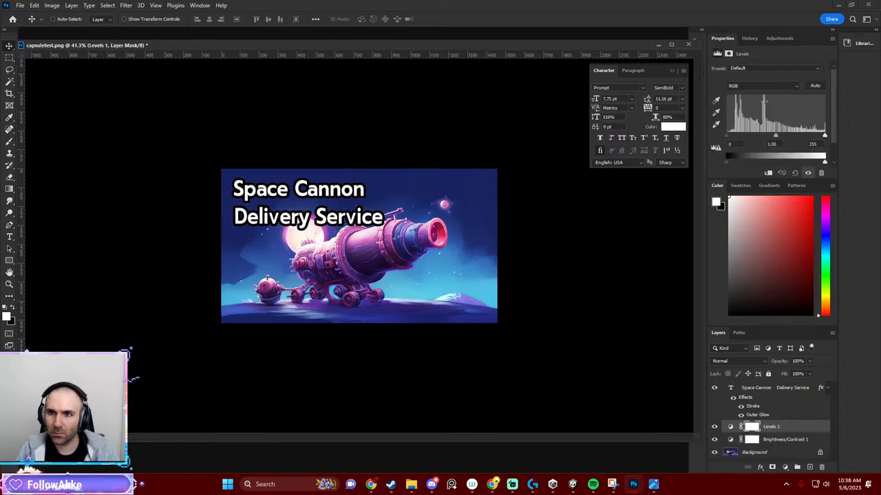
pyautogui.moveTo(728, 136); pyautogui.dragTo(731, 136)
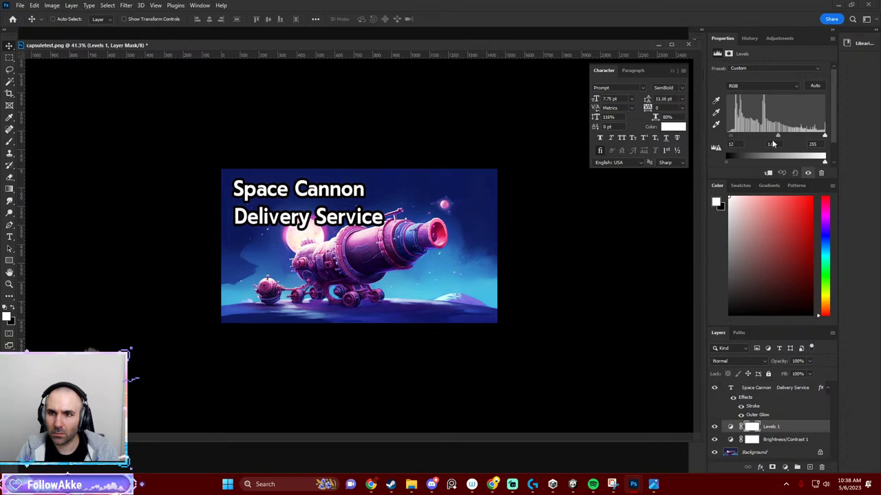
pyautogui.moveTo(820, 138)
pyautogui.mouseDown()
pyautogui.moveTo(801, 139)
pyautogui.moveTo(834, 139)
pyautogui.mouseUp()
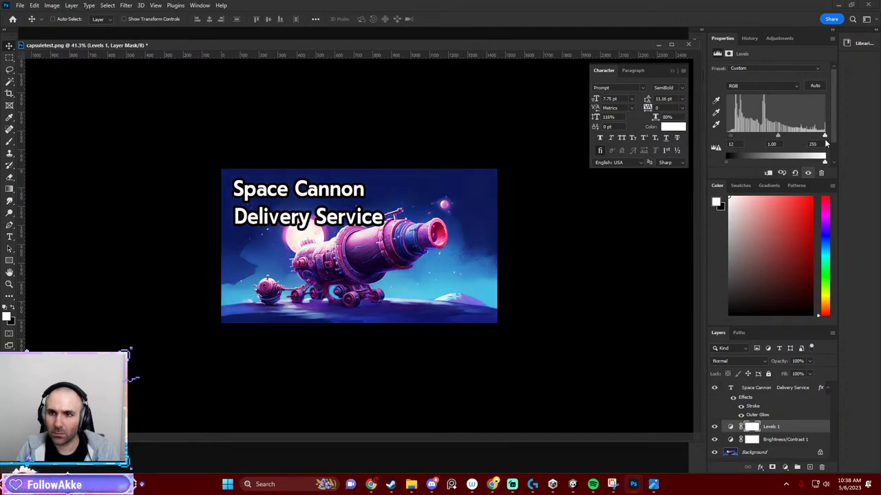
pyautogui.moveTo(779, 136)
pyautogui.mouseDown()
pyautogui.moveTo(768, 136)
pyautogui.moveTo(777, 139)
pyautogui.mouseUp()
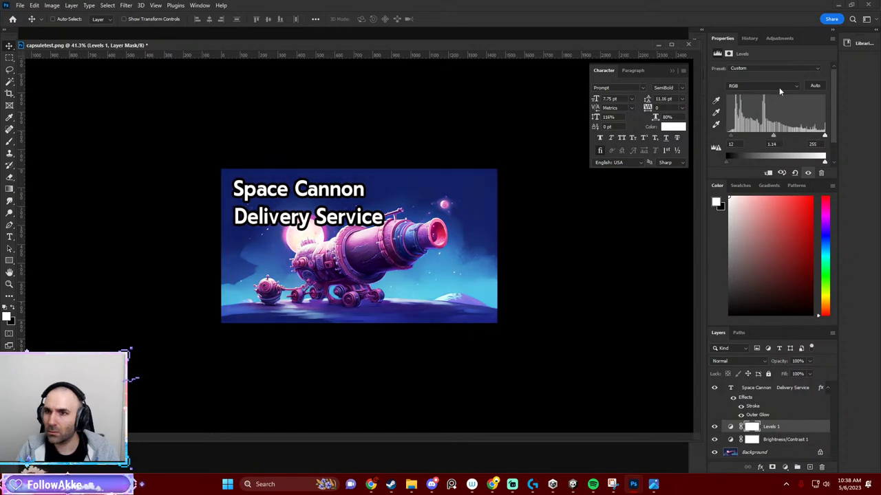
# Undo the Levels adjustment, redo it to compare, then undo it again and reselect Brightness/Contrast 1.
pyautogui.hotkey('ctrl', 'z')
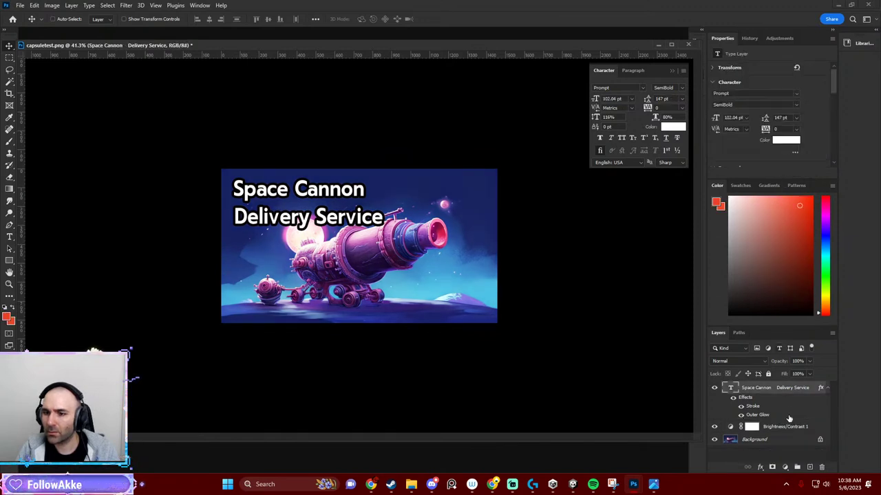
pyautogui.hotkey('ctrl', 'shift', 'z')
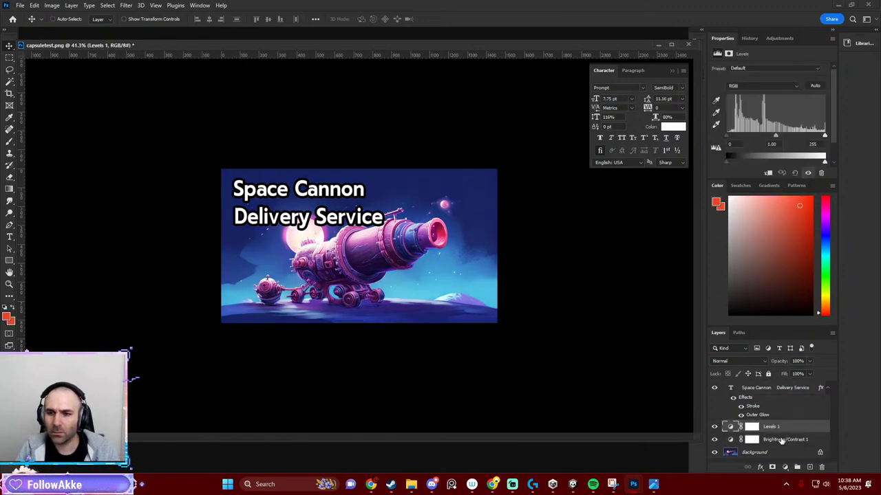
pyautogui.hotkey('ctrl', 'z')
pyautogui.click(771, 428)
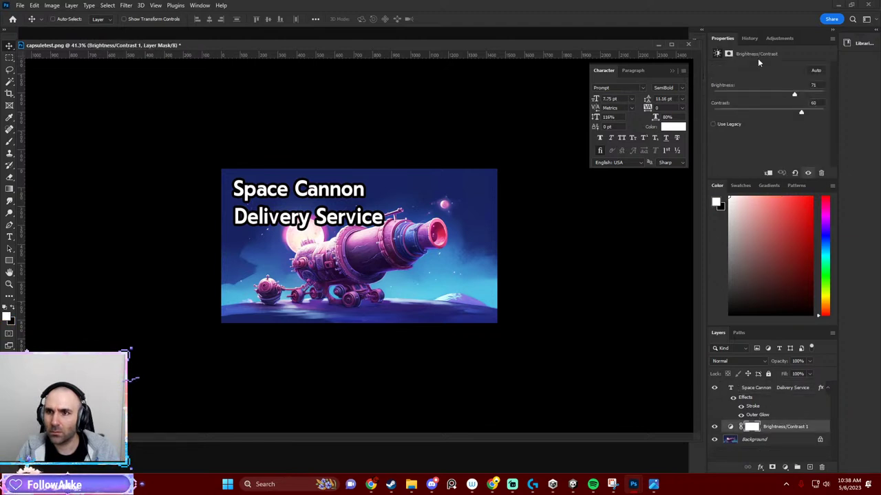
pyautogui.click(772, 39)
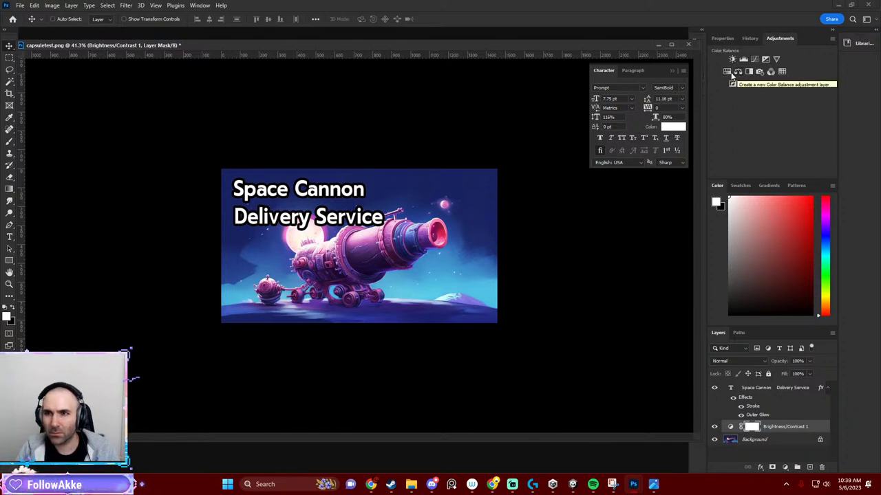
# Add a Hue/Saturation adjustment with hue +29 and saturation -16 for a warmer purple tint.
pyautogui.click(727, 71)
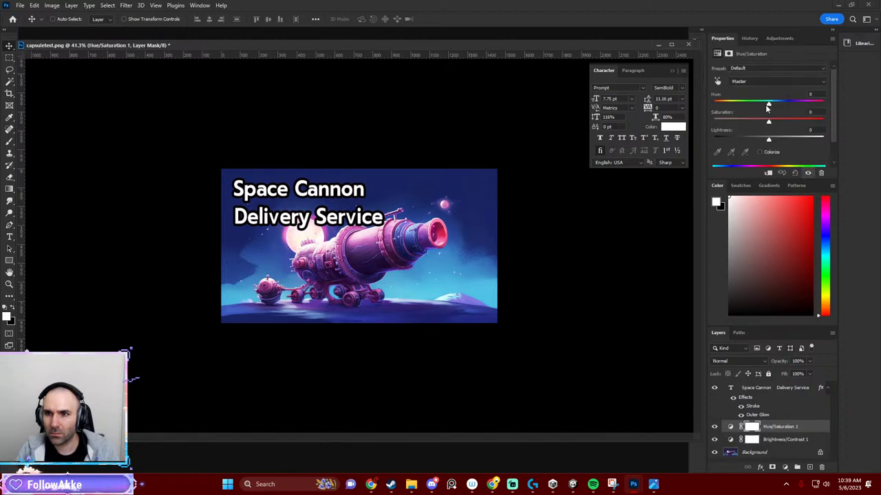
pyautogui.moveTo(767, 105); pyautogui.dragTo(792, 106)
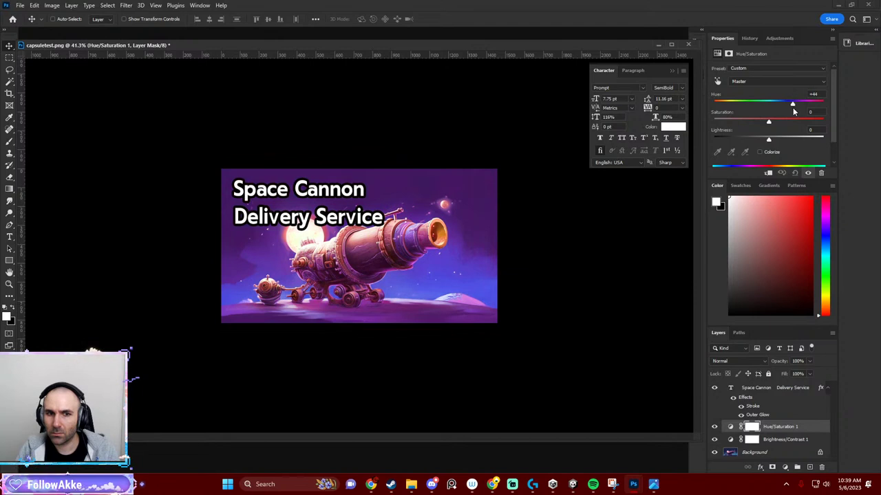
pyautogui.moveTo(795, 109)
pyautogui.mouseDown()
pyautogui.moveTo(814, 115)
pyautogui.moveTo(785, 114)
pyautogui.moveTo(778, 125)
pyautogui.mouseUp()
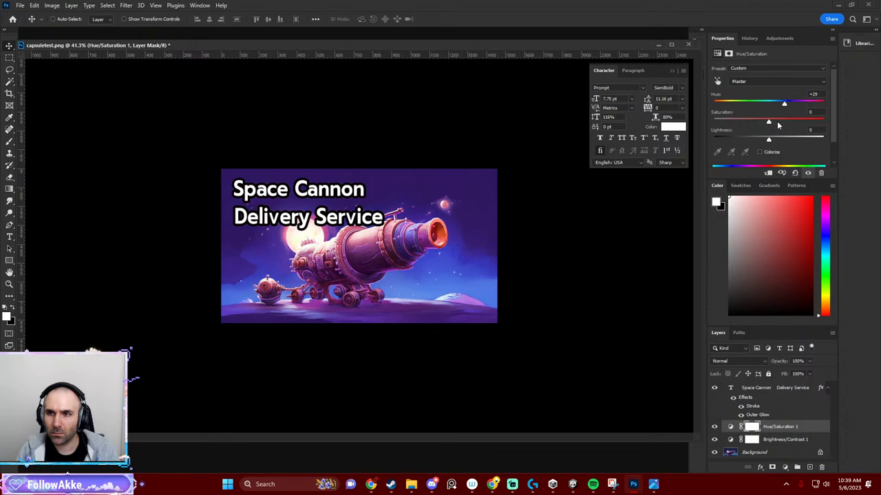
pyautogui.moveTo(754, 124)
pyautogui.mouseDown()
pyautogui.moveTo(721, 123)
pyautogui.moveTo(762, 124)
pyautogui.mouseUp()
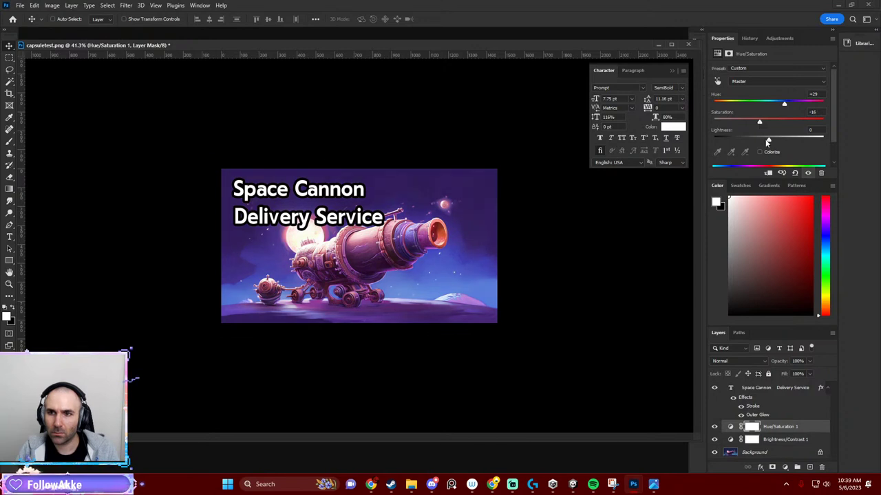
pyautogui.moveTo(767, 141)
pyautogui.mouseDown()
pyautogui.moveTo(759, 142)
pyautogui.moveTo(769, 141)
pyautogui.mouseUp()
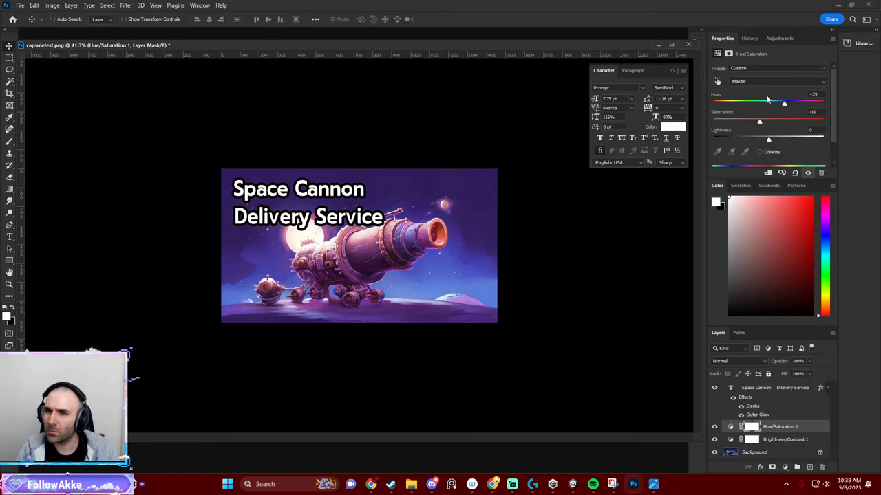
pyautogui.click(749, 38)
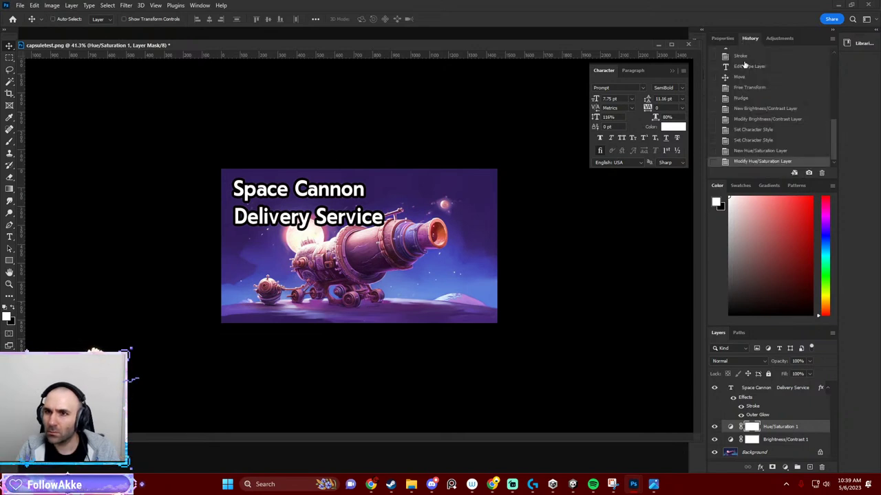
pyautogui.click(780, 39)
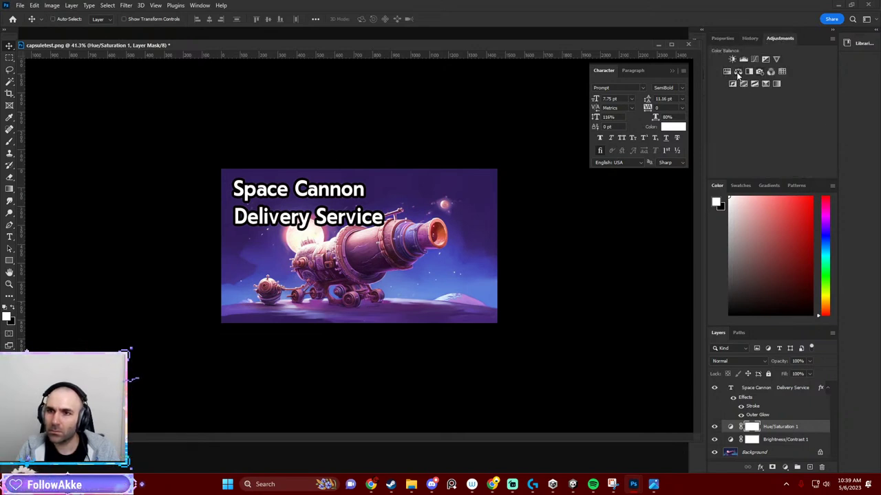
# Add a Curves adjustment layer and drag shadow and highlight points to test contrast.
pyautogui.click(753, 63)
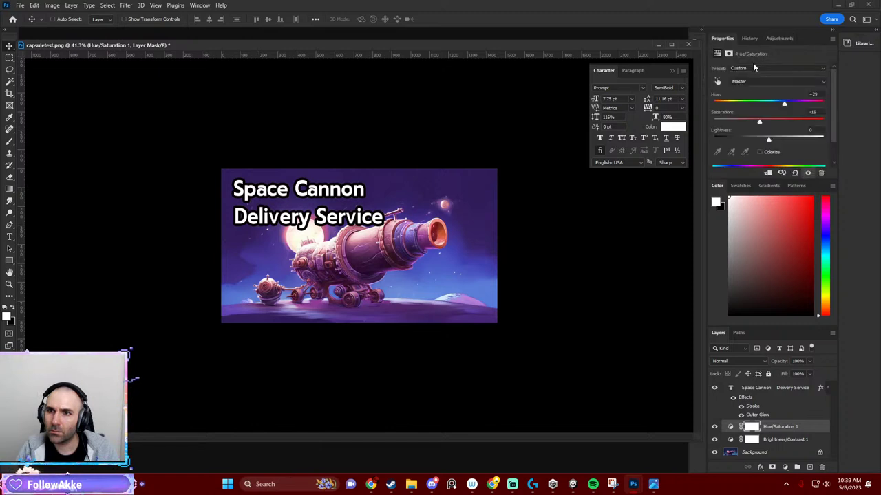
pyautogui.scroll(-1, 753, 158)
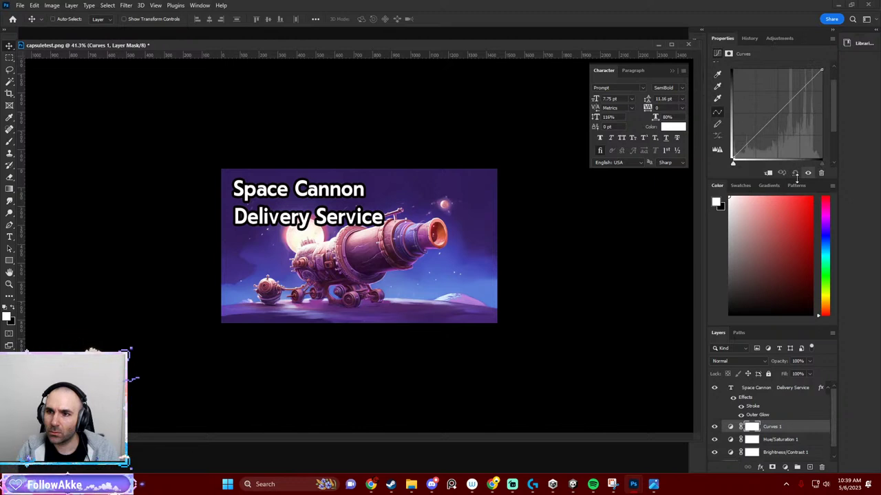
pyautogui.moveTo(797, 178); pyautogui.dragTo(797, 265)
pyautogui.moveTo(739, 173); pyautogui.dragTo(734, 182)
pyautogui.moveTo(812, 108); pyautogui.dragTo(806, 103)
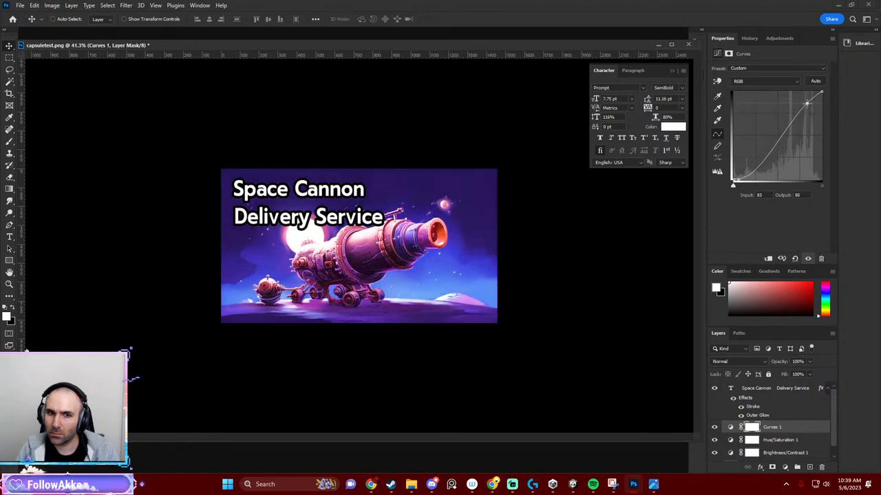
pyautogui.moveTo(736, 178); pyautogui.dragTo(734, 177)
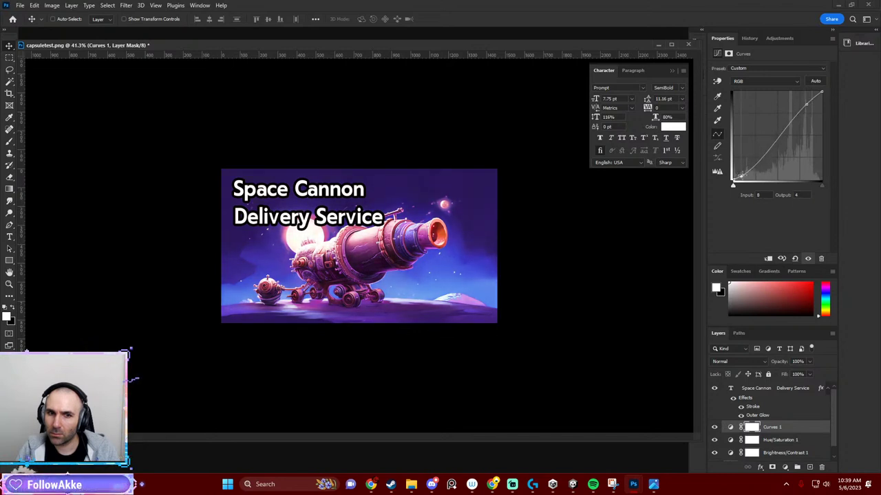
pyautogui.moveTo(806, 104)
pyautogui.mouseDown()
pyautogui.moveTo(801, 96)
pyautogui.moveTo(816, 132)
pyautogui.mouseUp()
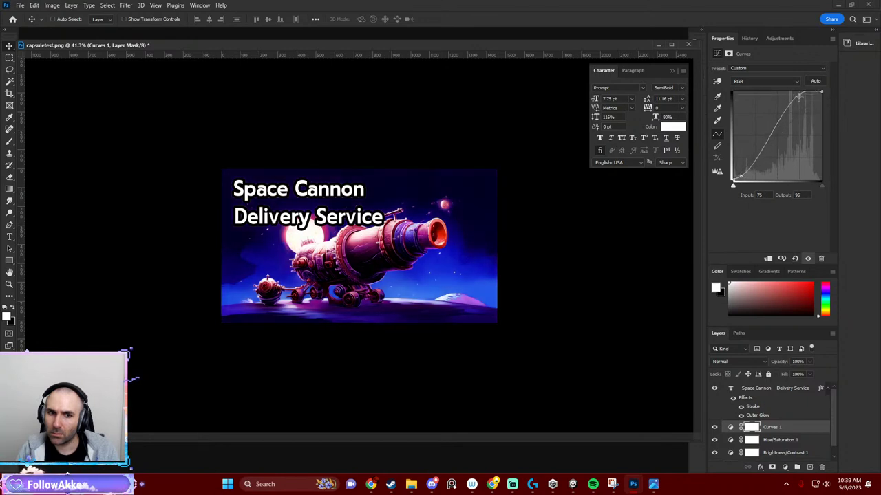
# Undo the curve edits so the curve returns to a straight line.
pyautogui.hotkey('ctrl', 'z')
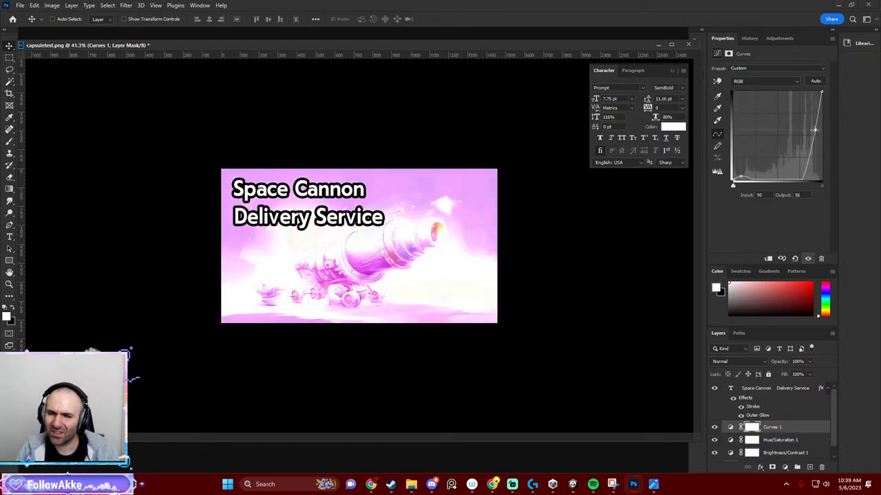
pyautogui.hotkey('ctrl', 'z')
pyautogui.hotkey('ctrl', 'z')
pyautogui.hotkey('ctrl', 'z')
pyautogui.hotkey('ctrl', 'z')
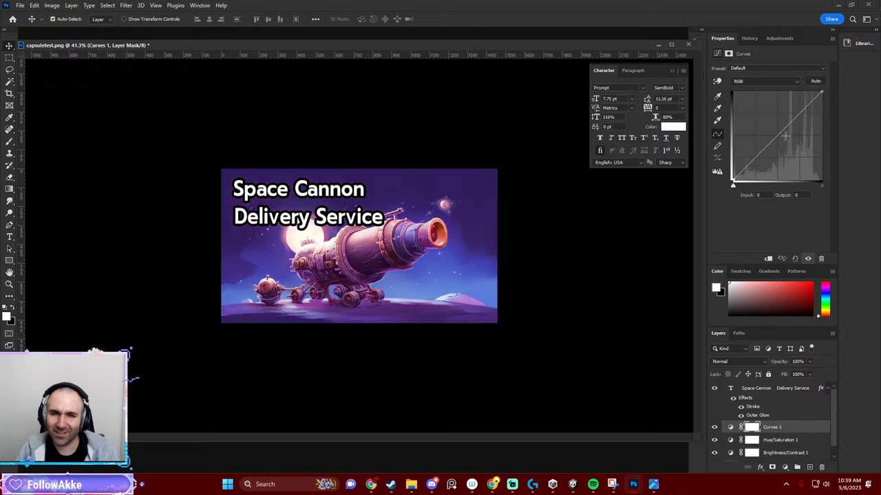
pyautogui.hotkey('ctrl', 'z')
# Zoom the canvas out and back in, then bring up the browser windows from the taskbar.
pyautogui.scroll(-3, 454, 272)
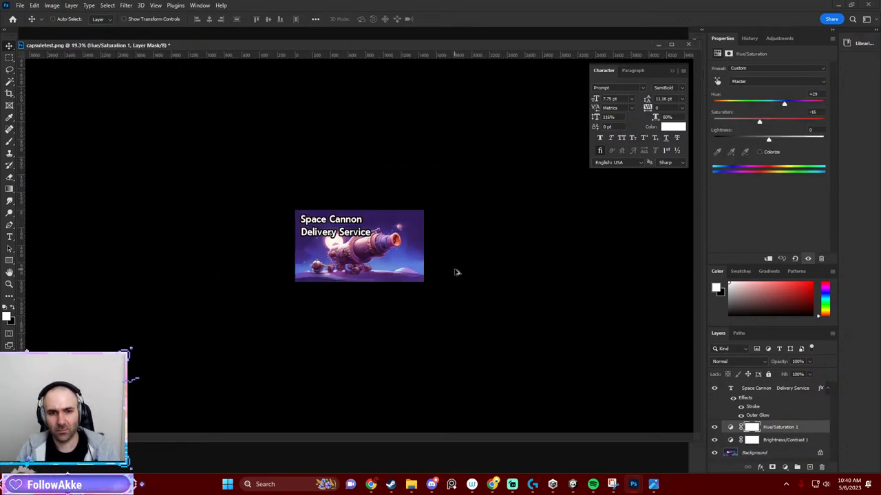
pyautogui.scroll(-2, 451, 272)
pyautogui.scroll(1, 358, 239)
pyautogui.scroll(1, 358, 239)
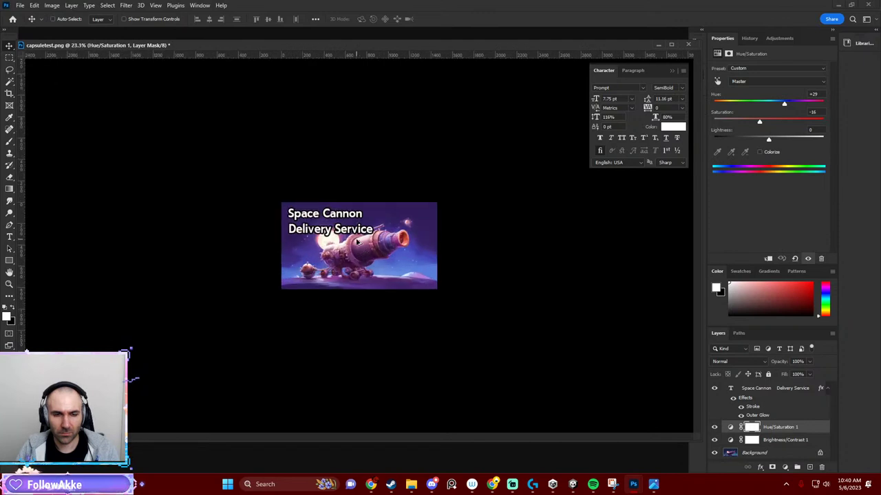
pyautogui.scroll(1, 358, 240)
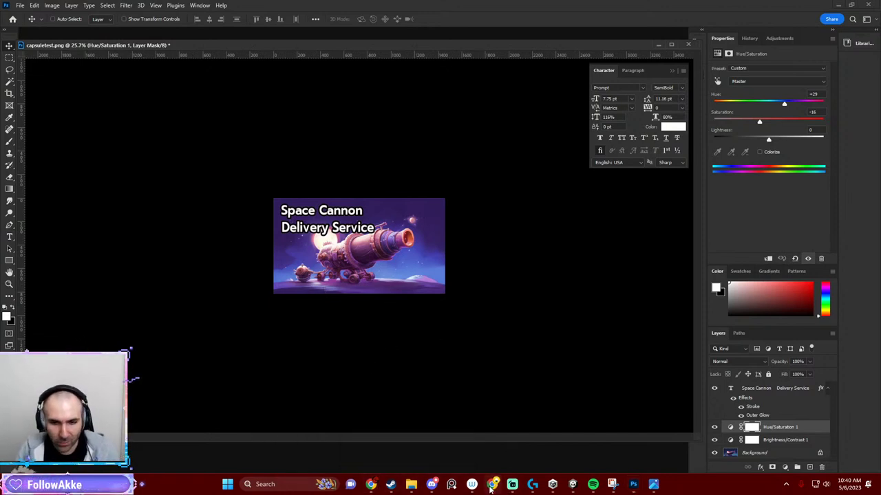
pyautogui.click(471, 486)
pyautogui.moveTo(370, 484)
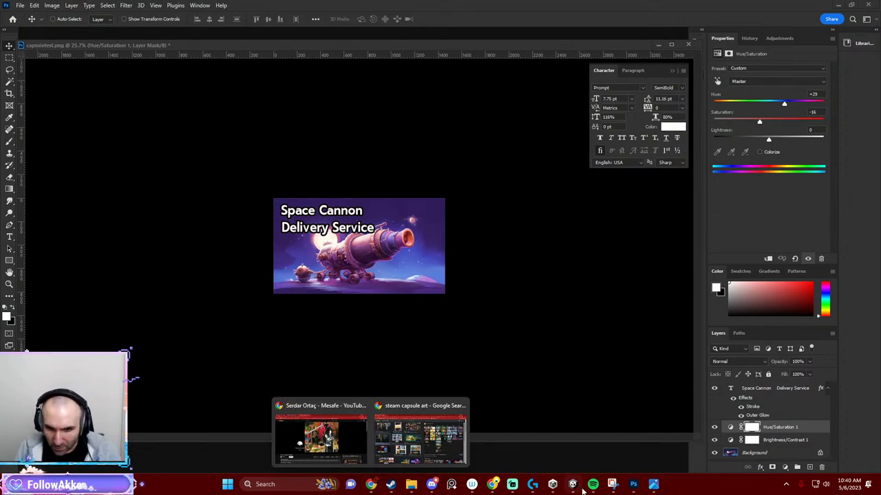
# Open the Steam library from the system tray and scroll through it.
pyautogui.click(785, 487)
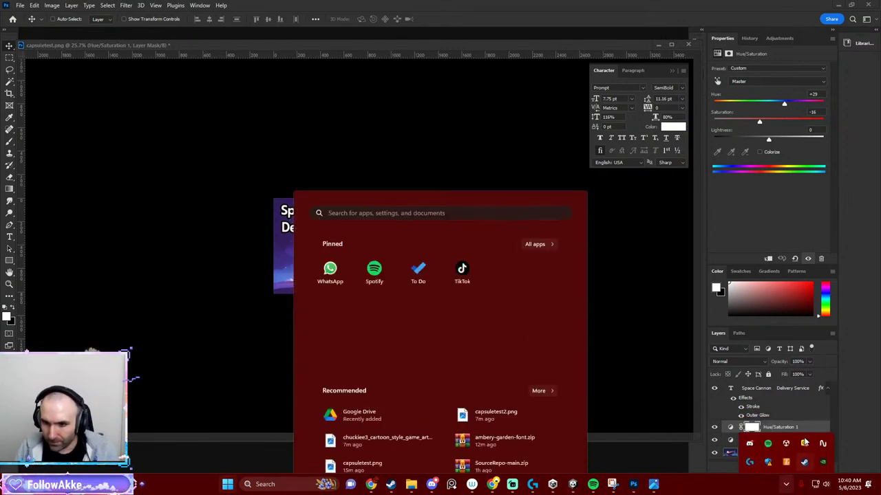
pyautogui.click(804, 438)
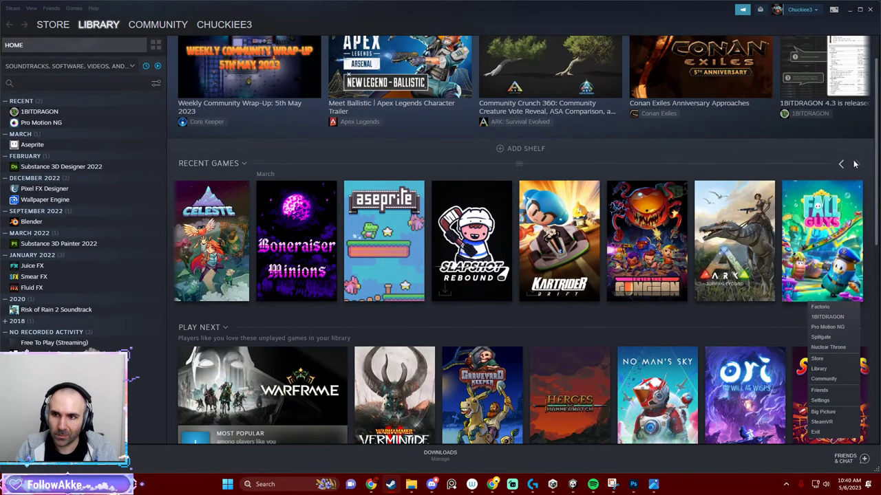
pyautogui.scroll(1, 829, 202)
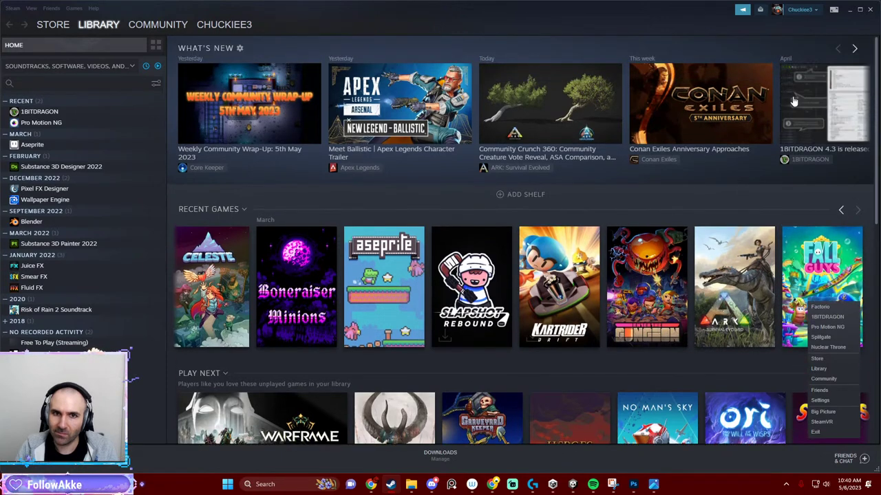
# Minimize the Steam library and switch back to the Photoshop capsule document.
pyautogui.click(849, 11)
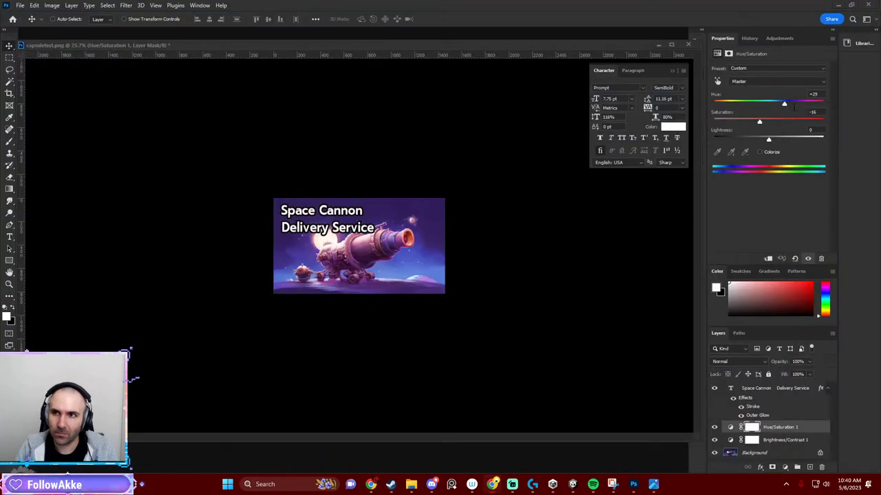
pyautogui.hotkey('alt', 'Tab')
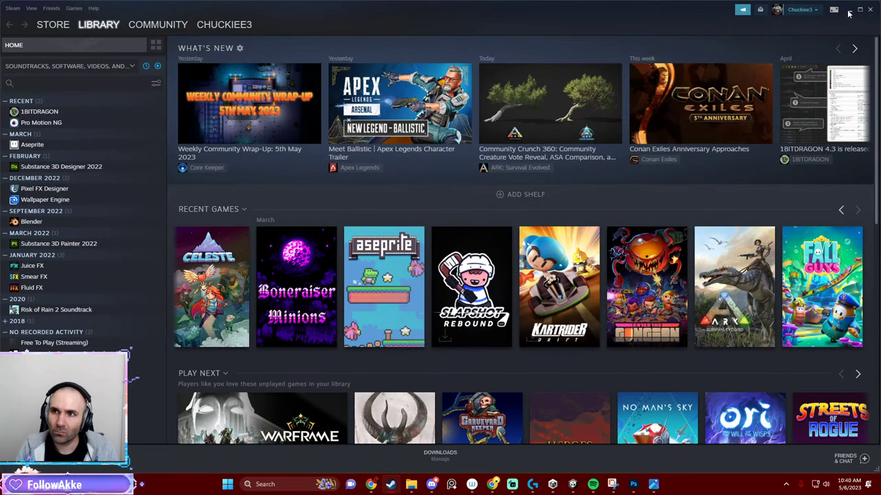
pyautogui.hotkey('alt', 'Tab')
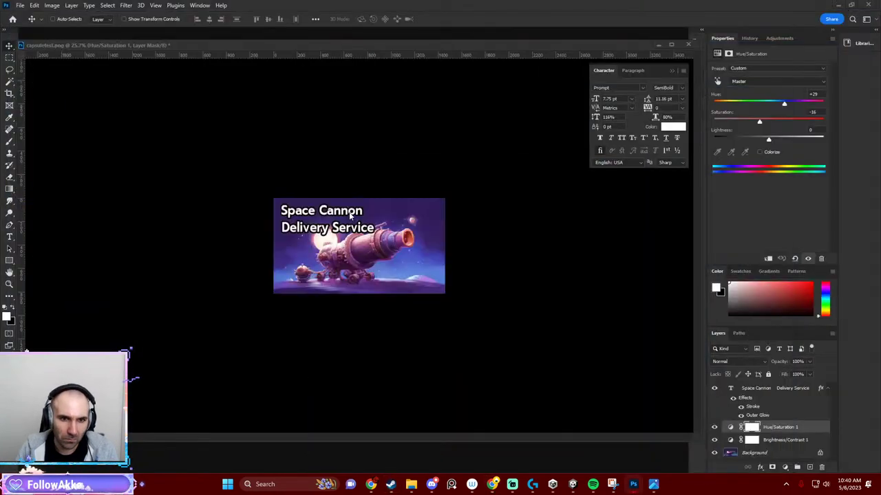
# Search Chrome for '3d text photoshop'.
pyautogui.moveTo(370, 483)
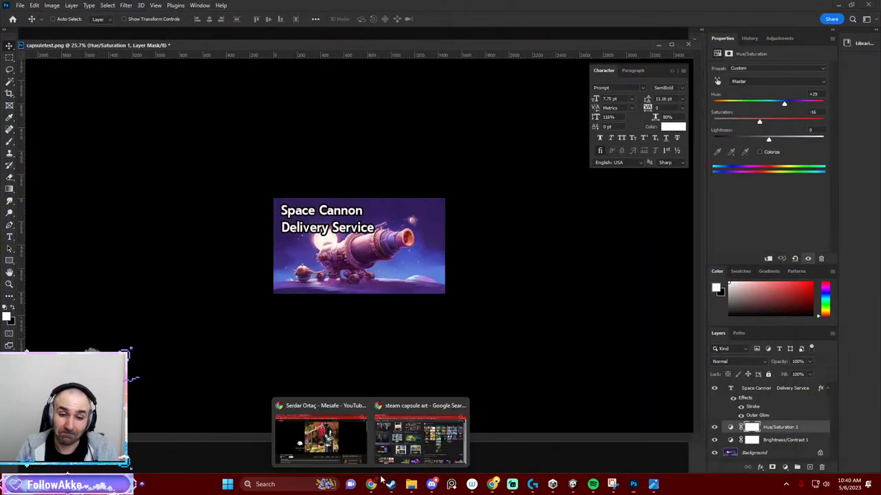
pyautogui.click(418, 440)
pyautogui.click(155, 23)
pyautogui.write('3d')
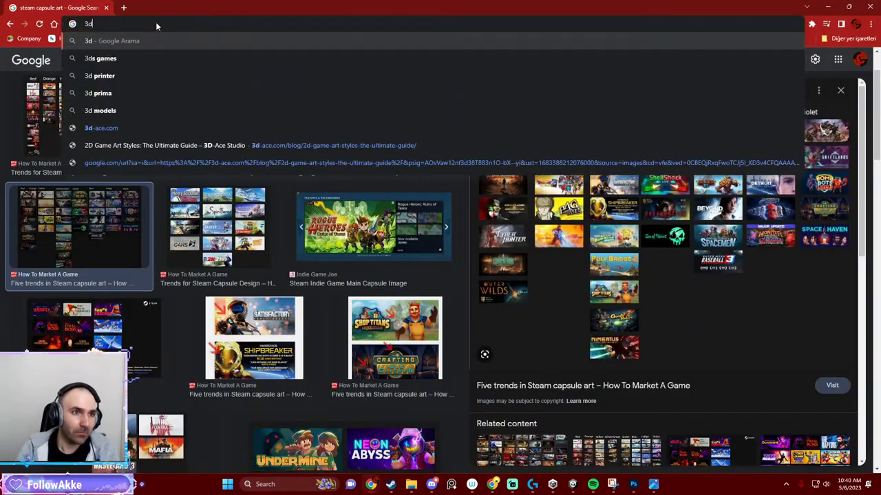
pyautogui.write(' text photo')
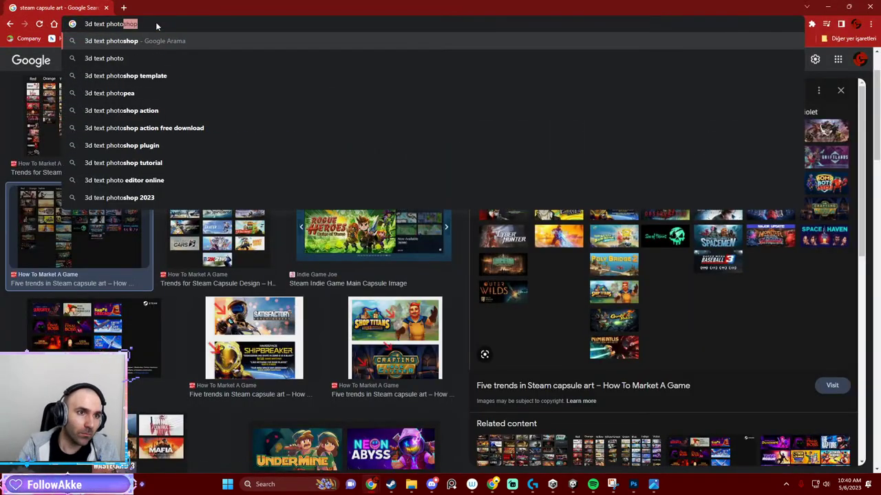
pyautogui.press('Return')
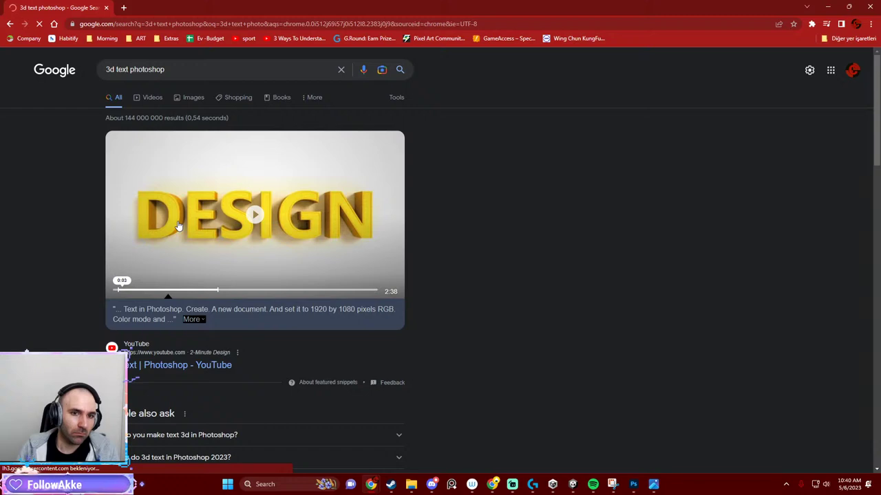
# Play the 3D Text YouTube tutorial and pause it at 0:41 on the 3D extrusion step.
pyautogui.click(178, 225)
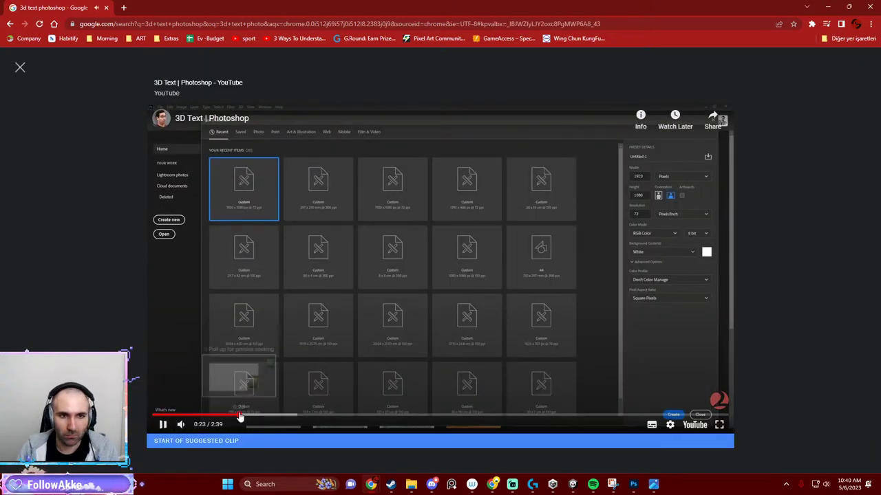
pyautogui.click(289, 416)
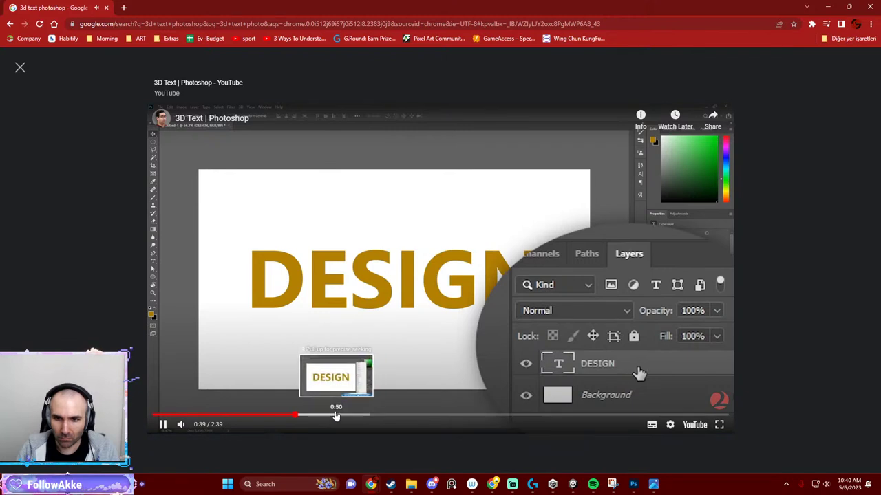
pyautogui.click(333, 416)
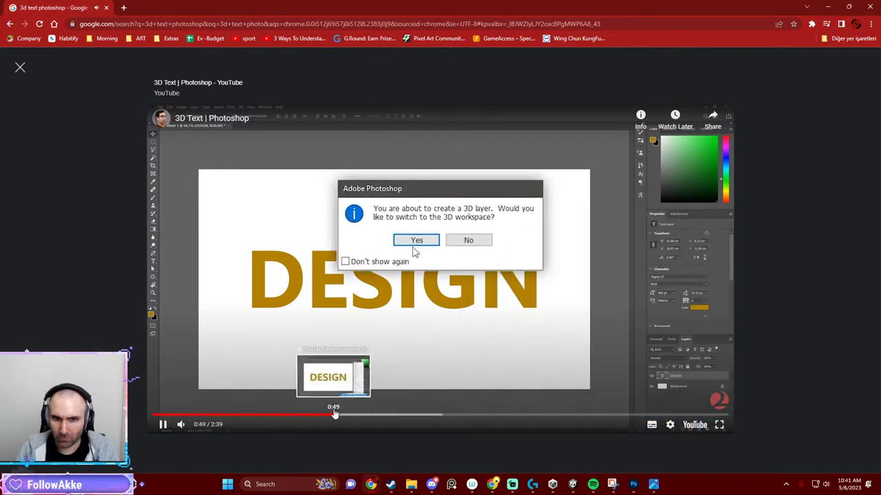
pyautogui.click(334, 414)
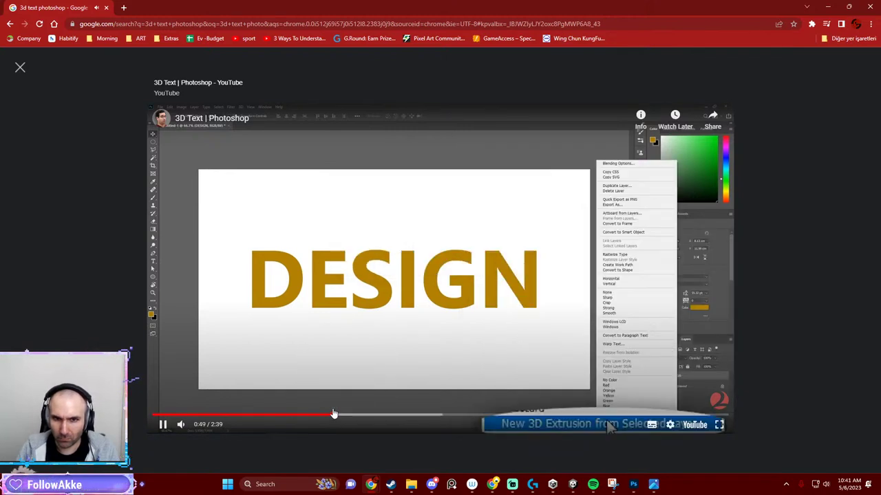
pyautogui.click(442, 269)
pyautogui.click(294, 416)
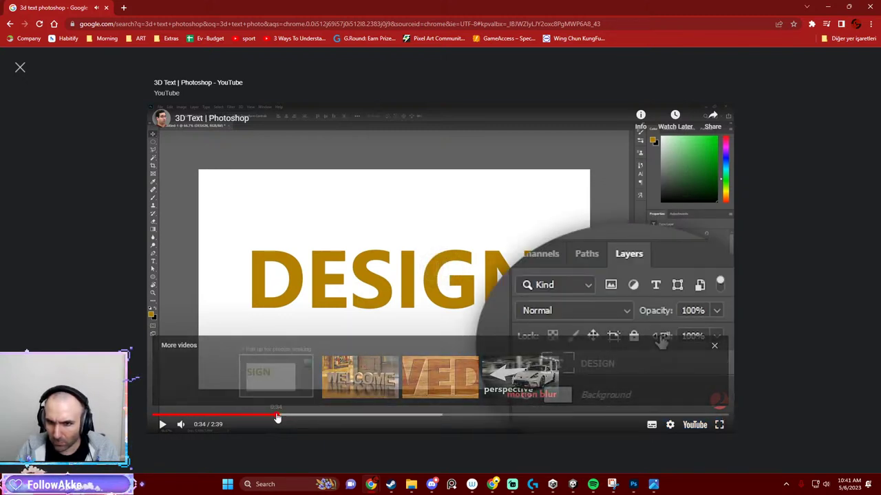
pyautogui.moveTo(287, 416)
pyautogui.mouseDown()
pyautogui.moveTo(280, 418)
pyautogui.moveTo(292, 418)
pyautogui.mouseUp()
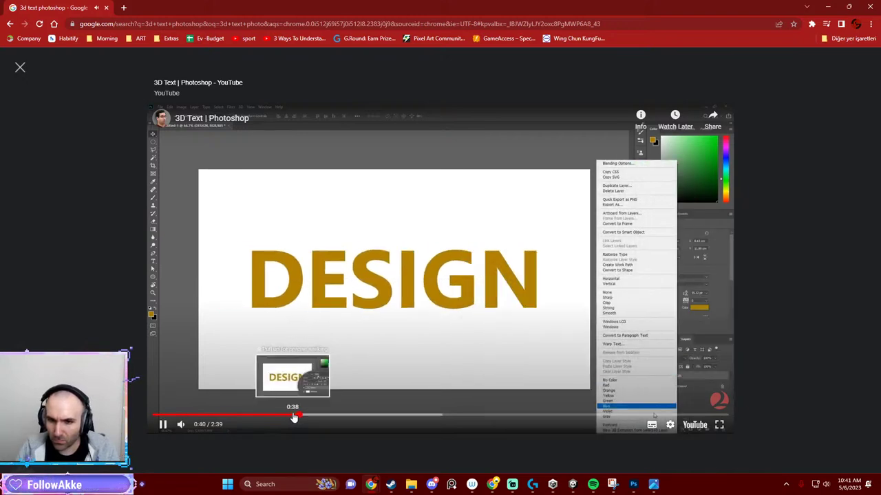
pyautogui.press('space')
# Bring the capsuletest.png Photoshop document back to the front.
pyautogui.click(572, 484)
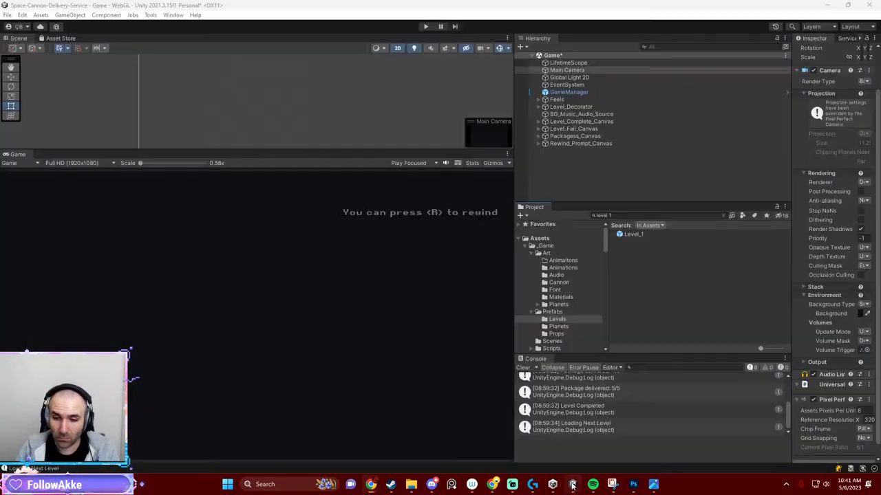
pyautogui.click(571, 484)
pyautogui.moveTo(634, 490)
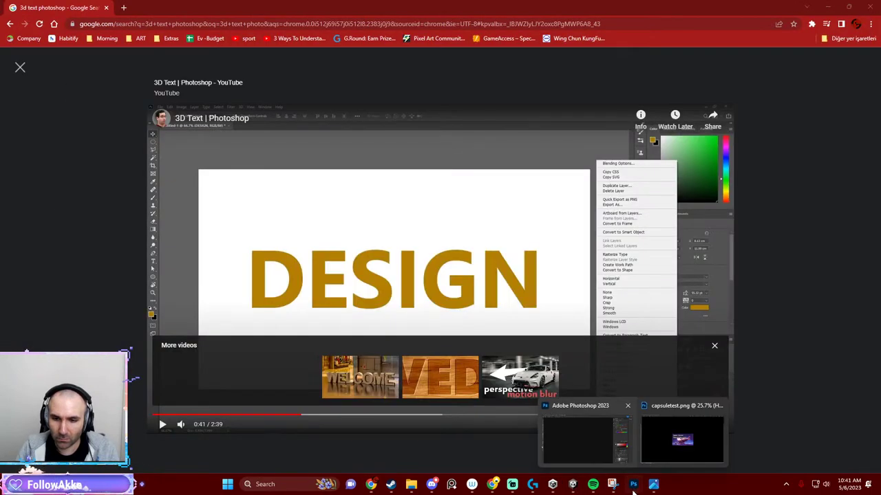
pyautogui.click(669, 446)
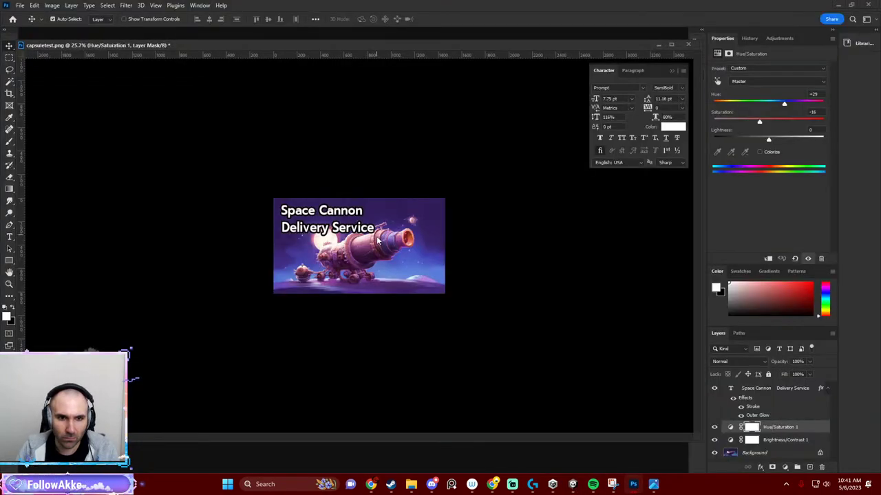
# Save the capsule as capsuletest.psd.
pyautogui.hotkey('ctrl', 'shift', 's')
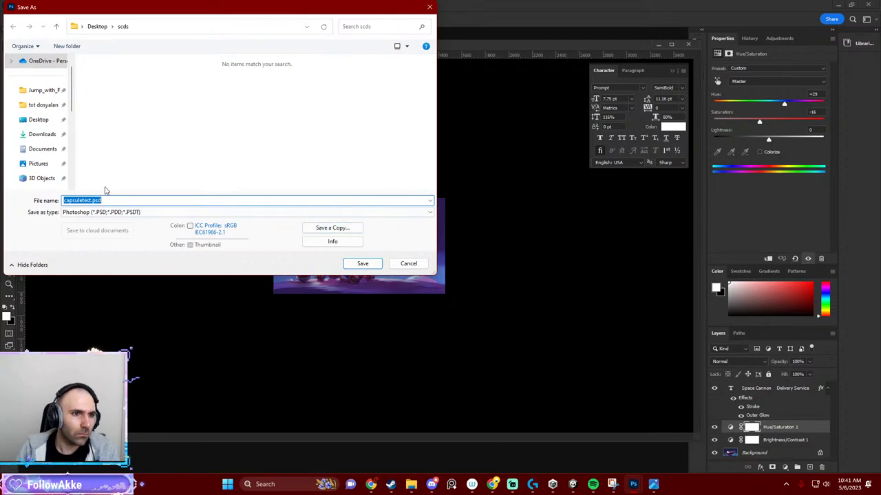
pyautogui.click(102, 200)
pyautogui.click(365, 264)
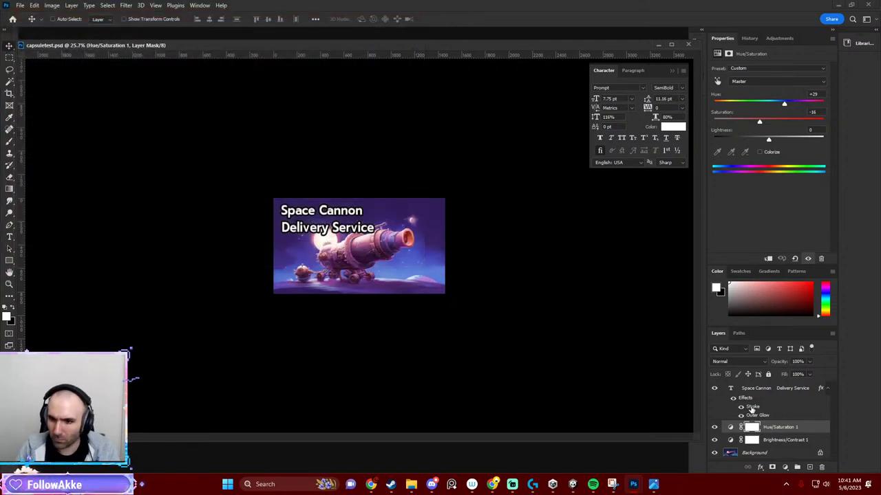
# Turn the Space Cannon title layer into a New 3D Extrusion, accepting the 3D workspace and warning.
pyautogui.click(750, 392)
pyautogui.rightClick(750, 392)
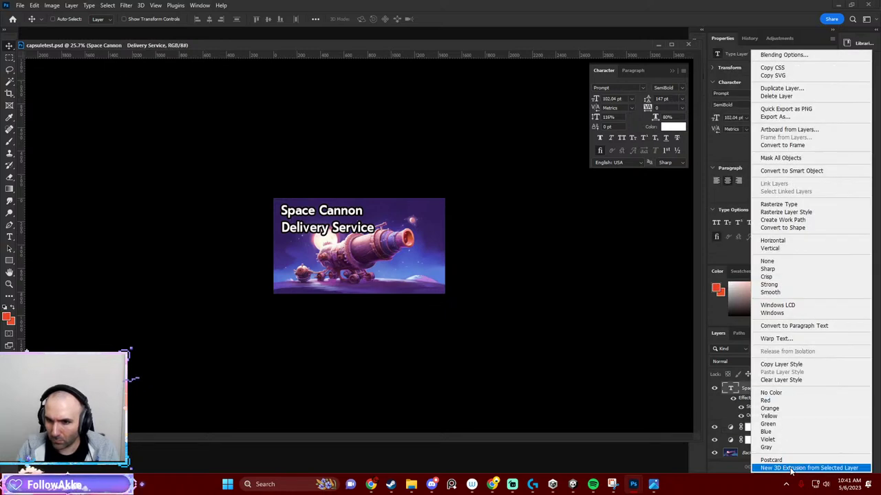
pyautogui.click(614, 357)
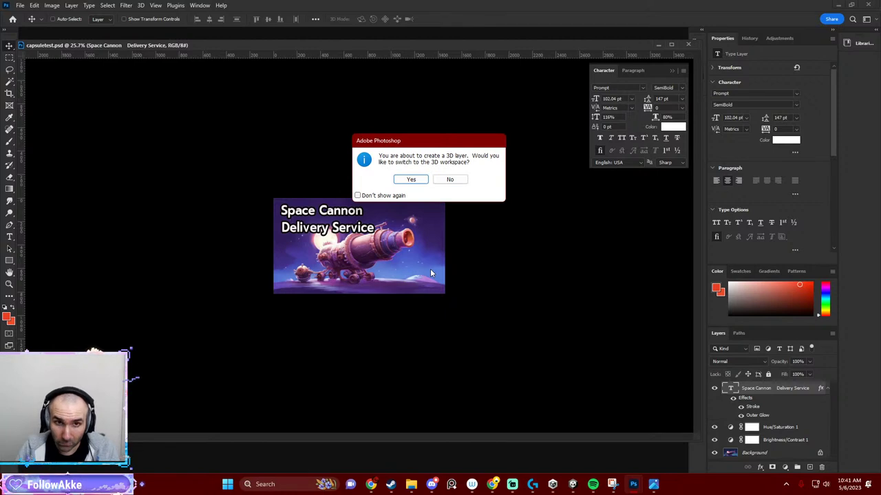
pyautogui.click(411, 180)
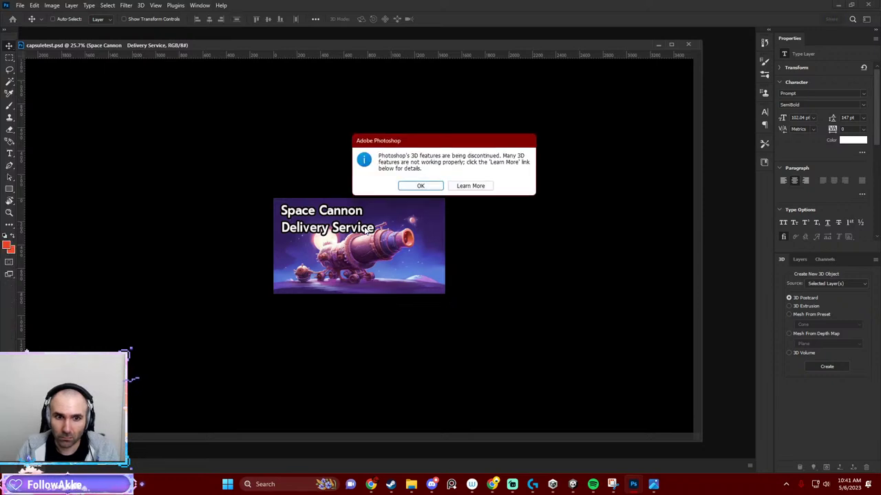
pyautogui.click(413, 187)
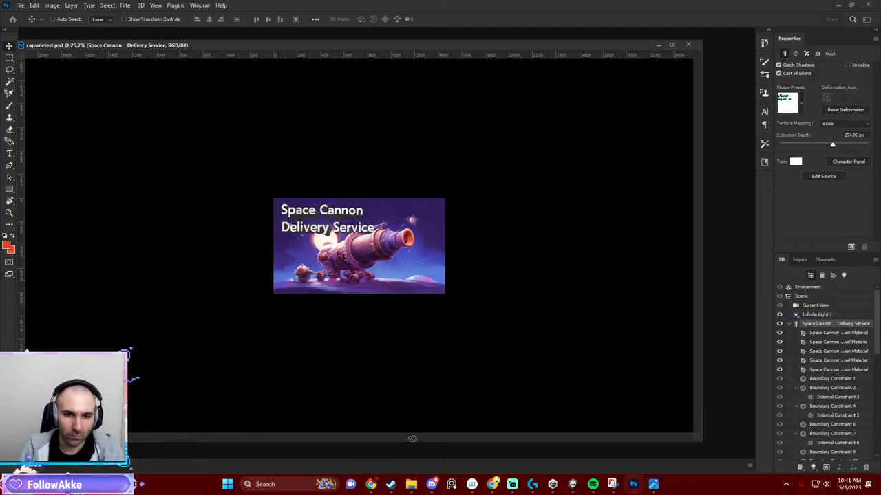
# Minimize the Chrome tutorial window to return to the 3D title in Photoshop.
pyautogui.moveTo(384, 484)
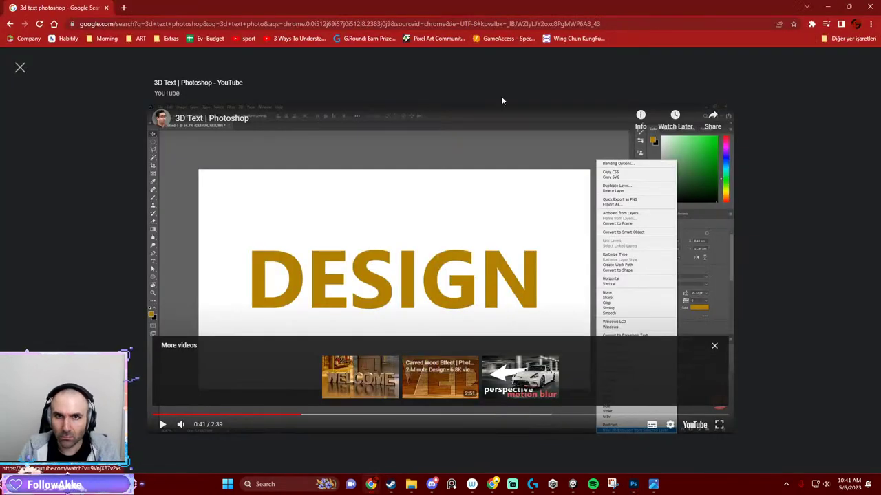
pyautogui.click(415, 433)
pyautogui.click(336, 66)
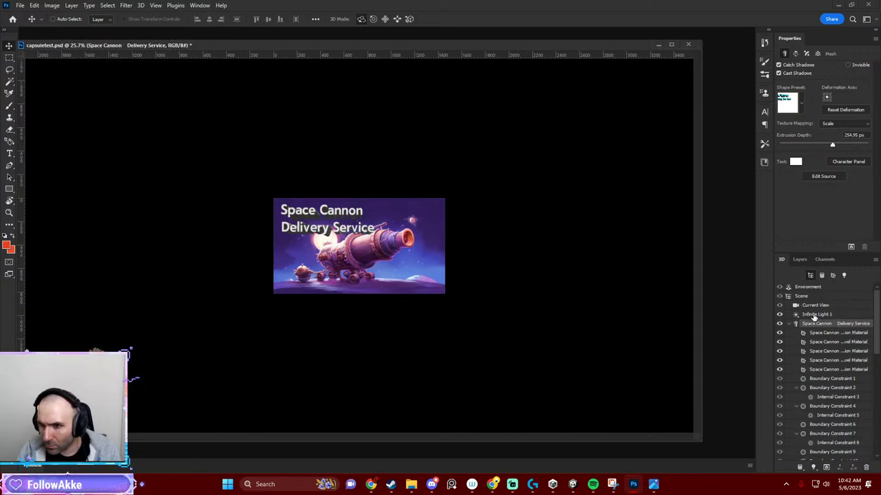
# Browse the 3D title's Default Camera and material settings in the 3D panel.
pyautogui.click(789, 324)
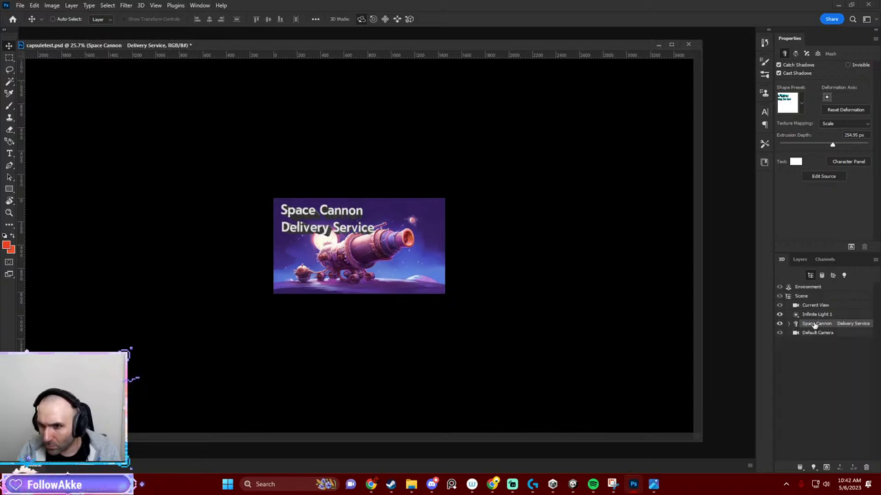
pyautogui.rightClick(815, 326)
pyautogui.press('Escape')
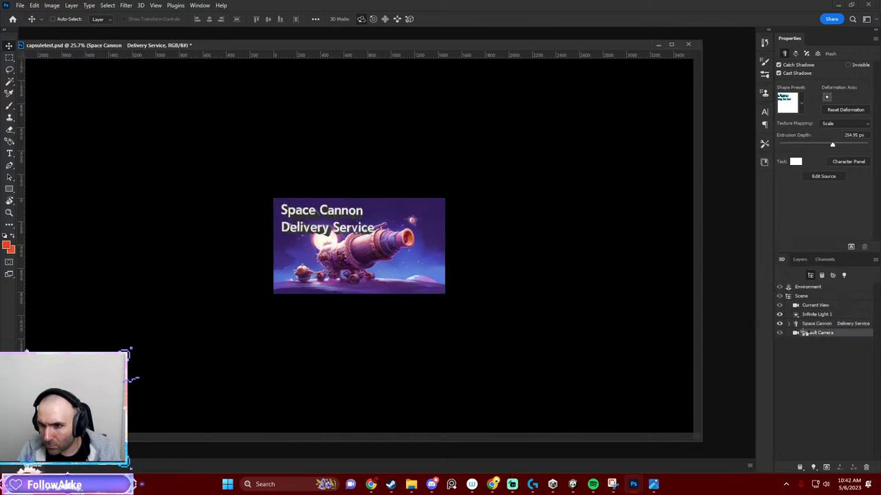
pyautogui.click(807, 332)
pyautogui.click(789, 324)
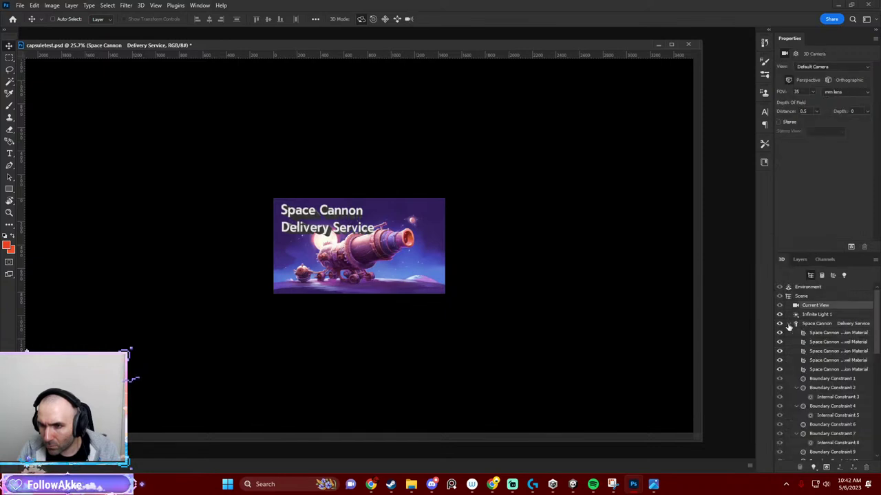
pyautogui.click(810, 334)
pyautogui.click(811, 341)
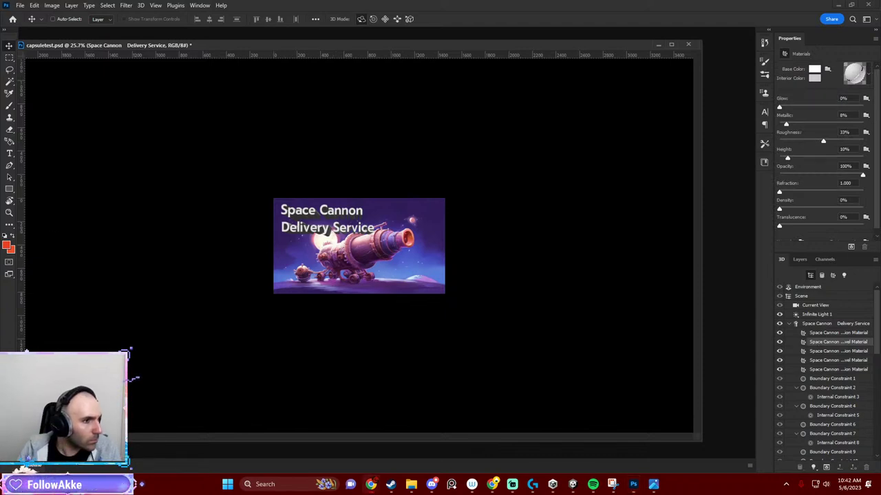
# Reduce the title's extrusion depth to 97.15 px in its mesh settings.
pyautogui.click(826, 325)
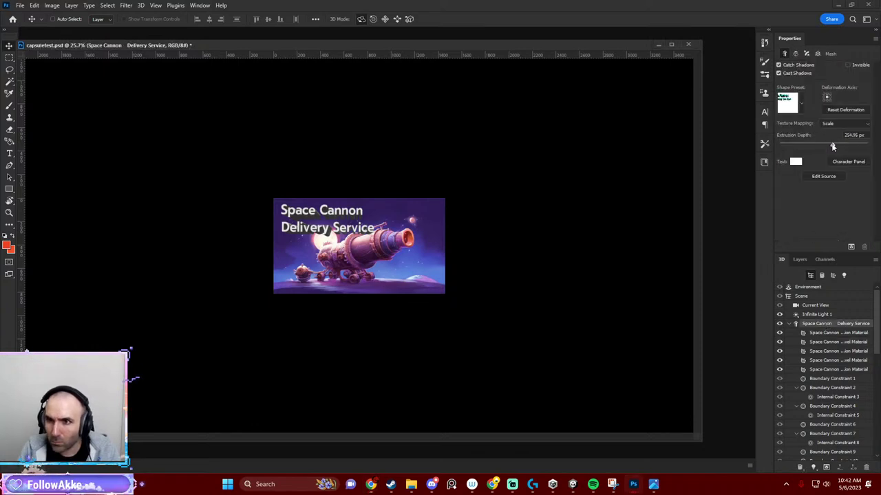
pyautogui.moveTo(833, 146); pyautogui.dragTo(827, 146)
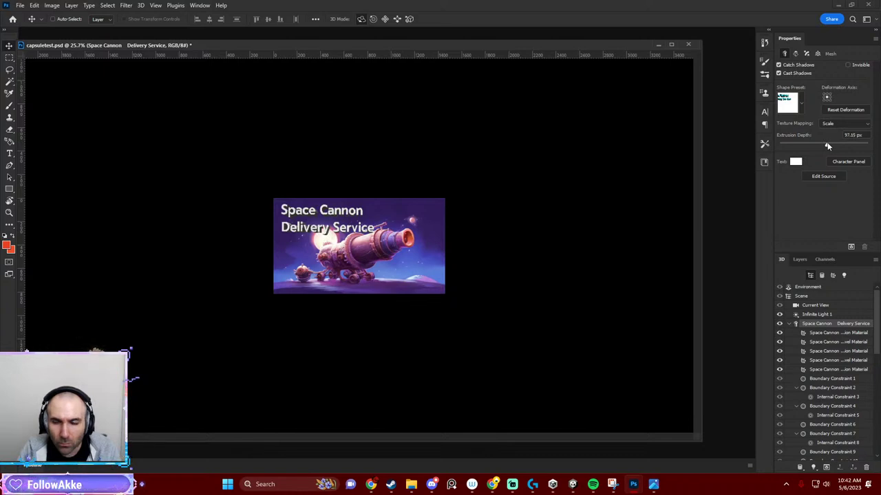
pyautogui.click(853, 135)
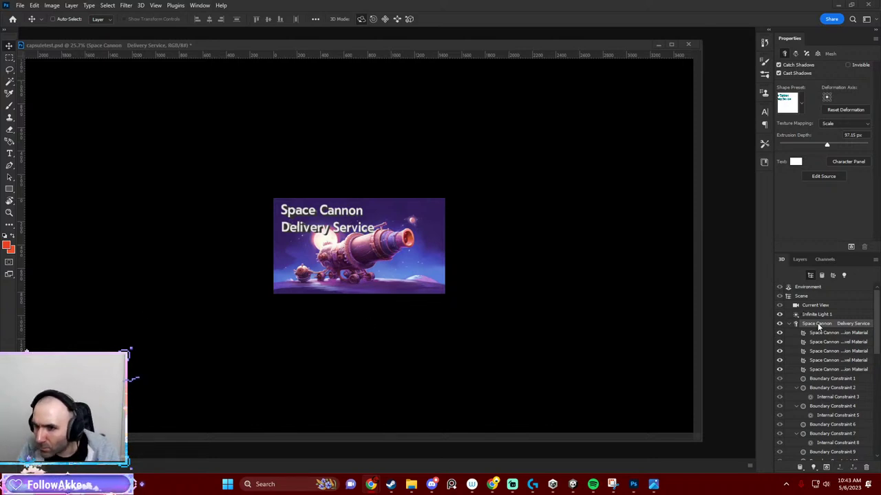
# Select the title text mesh in the 3D panel and collapse its material and constraint entries.
pyautogui.scroll(-2, 809, 329)
pyautogui.scroll(-2, 822, 351)
pyautogui.scroll(-2, 820, 379)
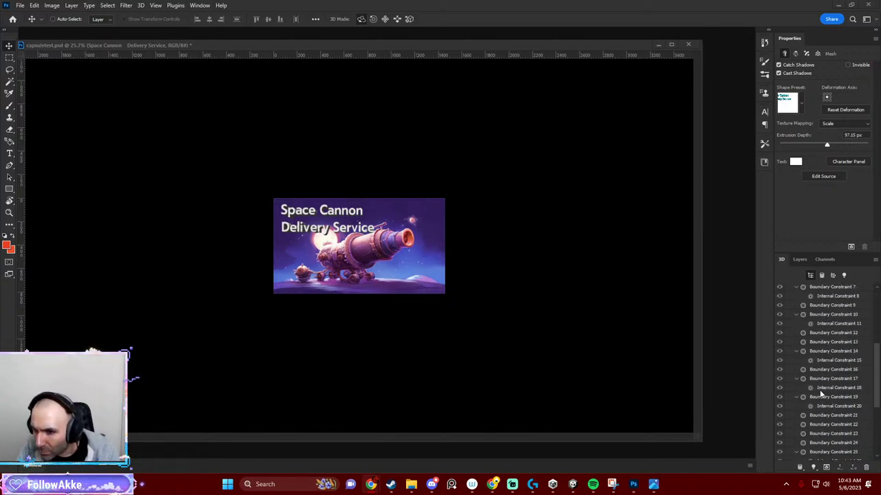
pyautogui.scroll(-2, 819, 390)
pyautogui.scroll(-3, 823, 390)
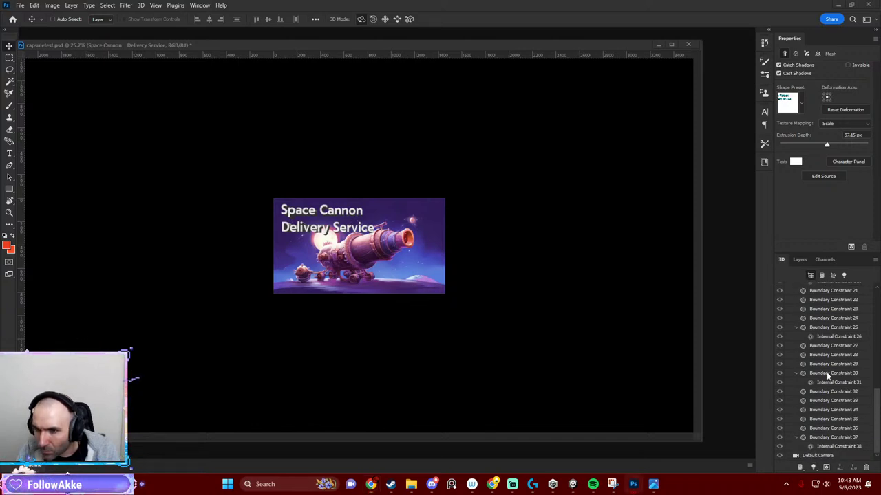
pyautogui.click(849, 383)
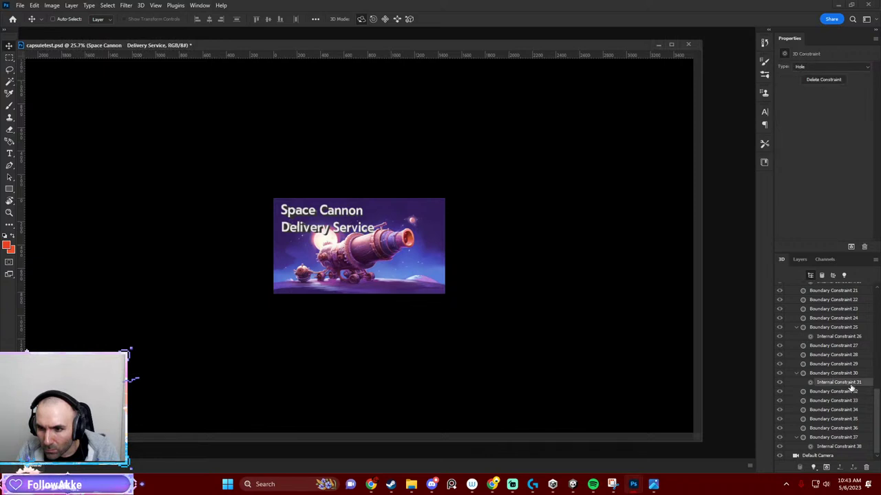
pyautogui.moveTo(877, 407); pyautogui.dragTo(877, 296)
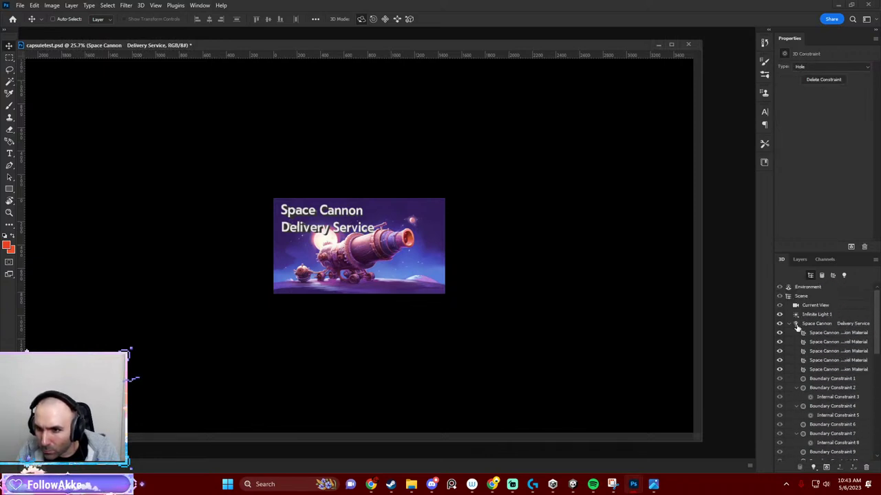
pyautogui.click(793, 325)
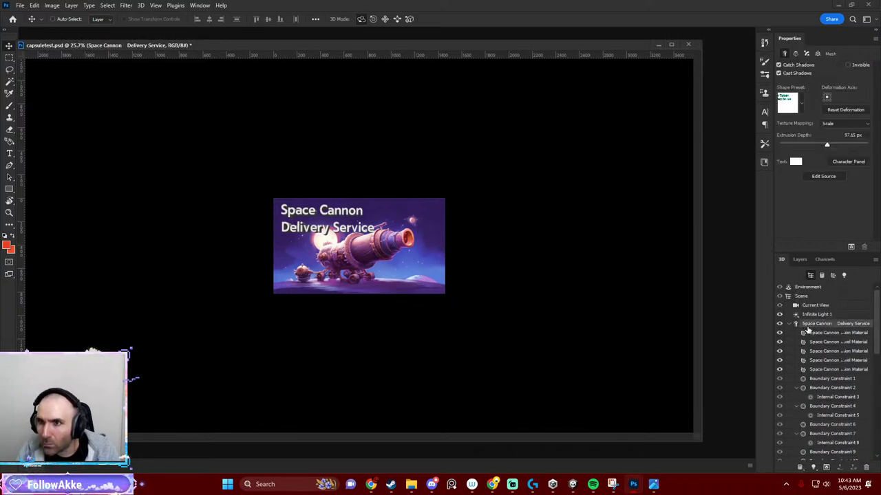
pyautogui.click(789, 323)
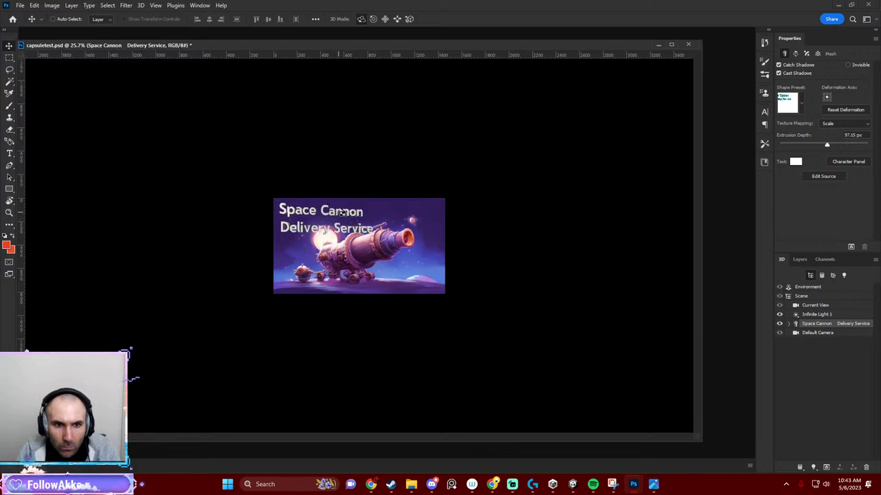
# Rotate the 3D title to reveal its extruded sides.
pyautogui.moveTo(341, 211)
pyautogui.mouseDown()
pyautogui.moveTo(362, 226)
pyautogui.moveTo(303, 198)
pyautogui.moveTo(340, 208)
pyautogui.mouseUp()
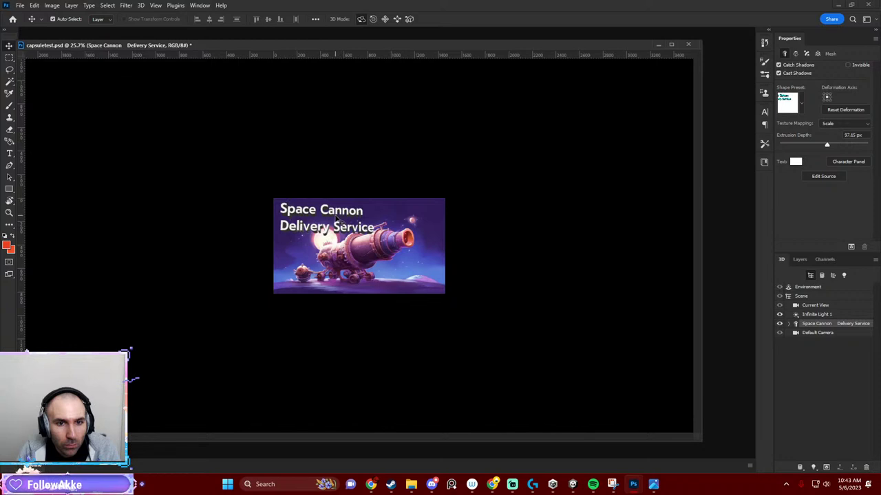
pyautogui.hotkey('ctrl', 't')
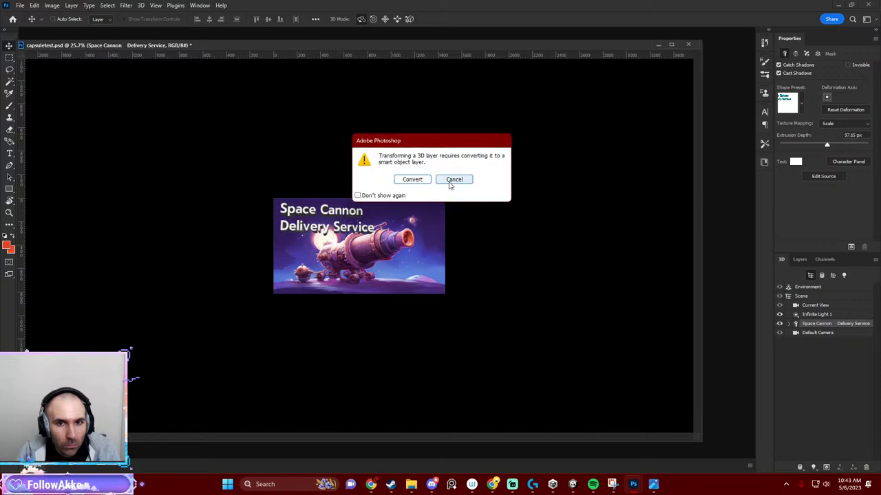
pyautogui.click(452, 181)
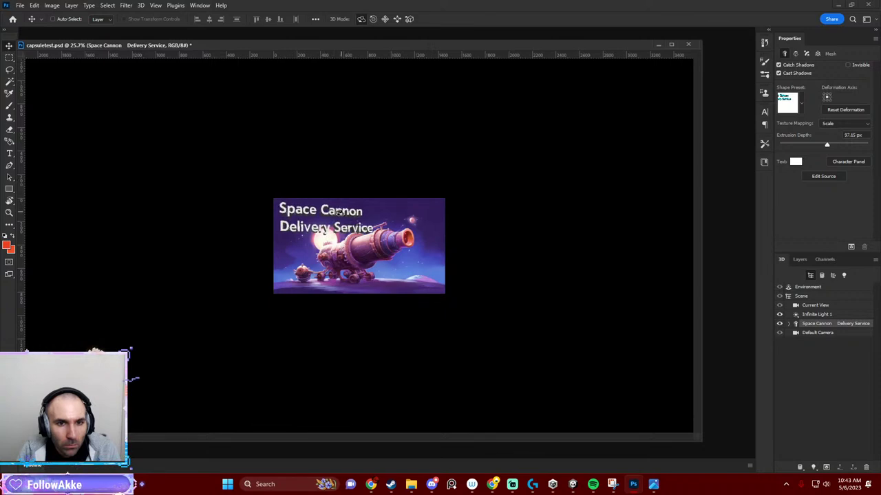
pyautogui.moveTo(339, 213)
pyautogui.mouseDown()
pyautogui.moveTo(351, 216)
pyautogui.moveTo(332, 215)
pyautogui.moveTo(352, 227)
pyautogui.mouseUp()
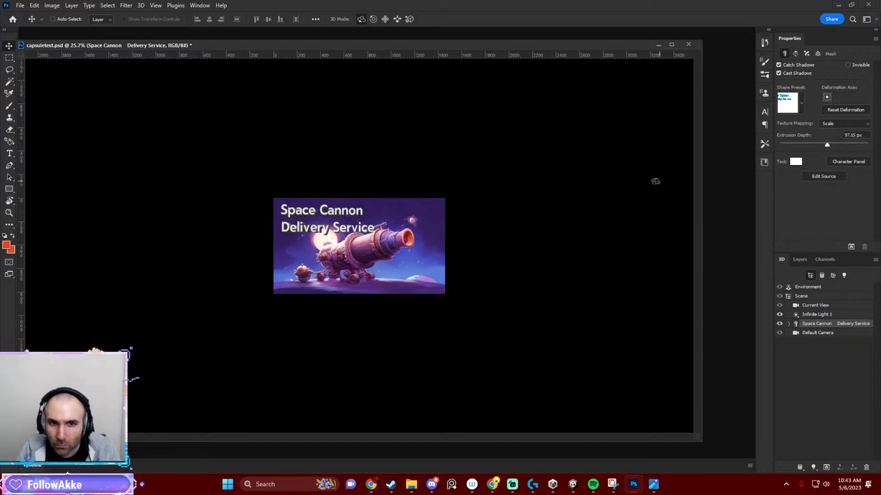
# Try Tile texture mapping on the title, then set it back to Scale.
pyautogui.click(832, 124)
pyautogui.click(837, 139)
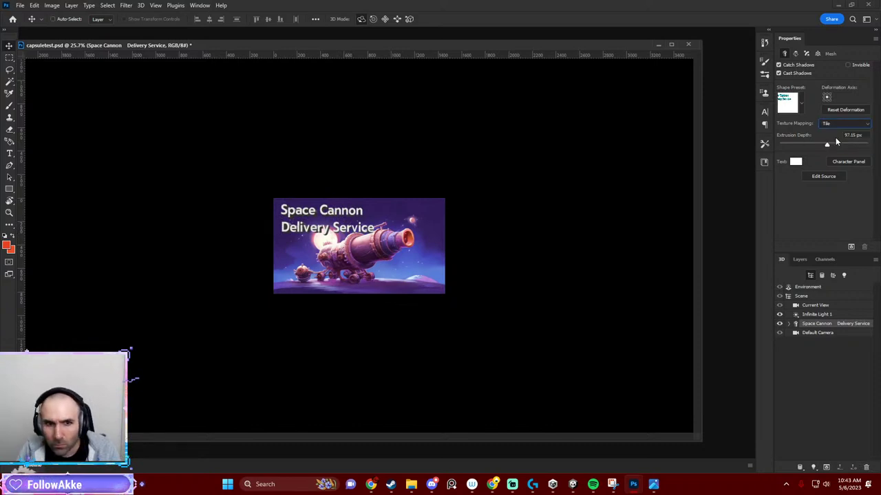
pyautogui.click(829, 125)
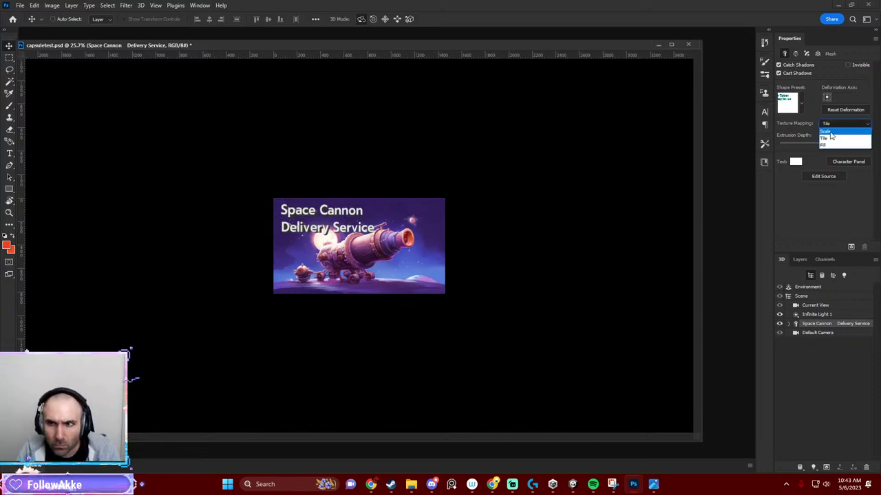
pyautogui.click(832, 130)
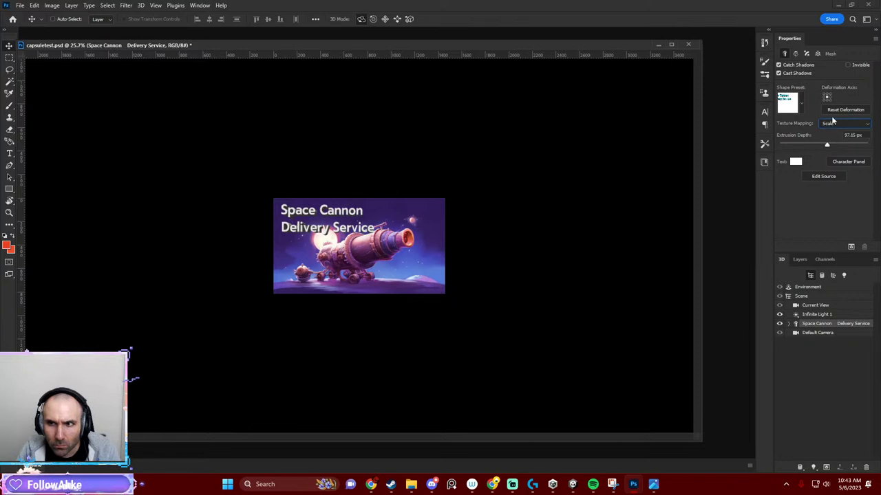
# Test darker and +2.00 text colour intensities, leaving it at 0.00.
pyautogui.click(796, 162)
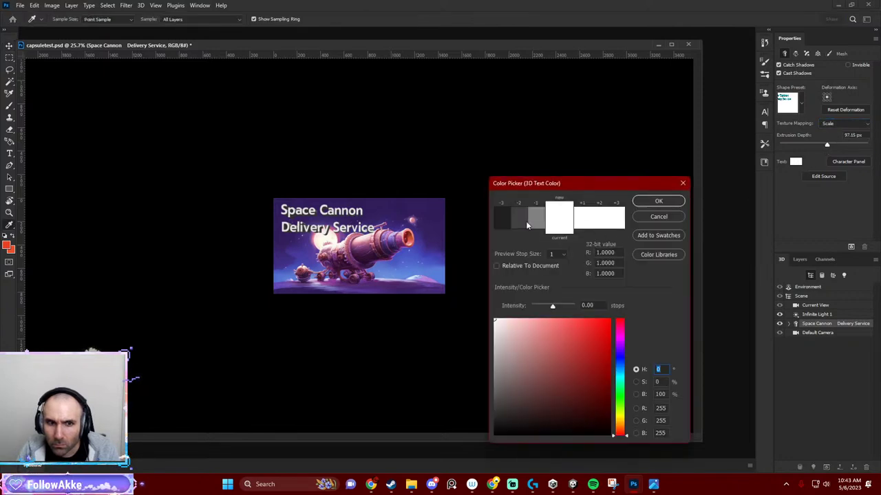
pyautogui.click(526, 220)
pyautogui.click(603, 221)
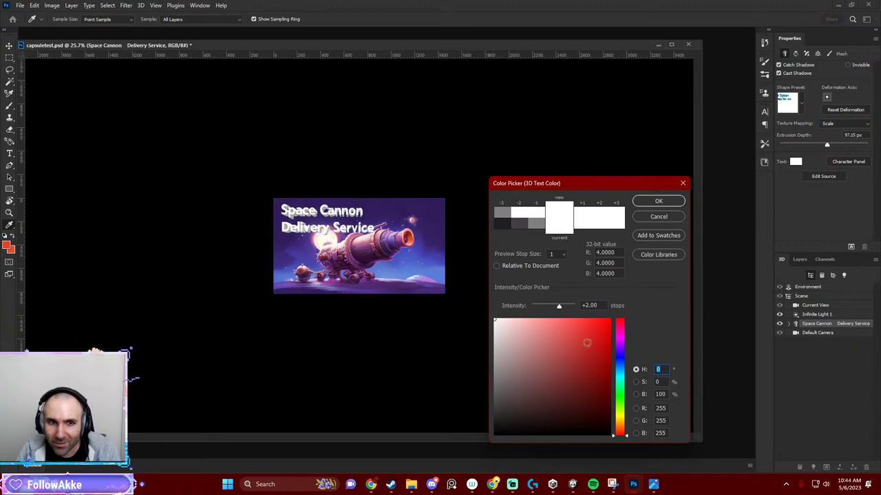
pyautogui.click(539, 215)
pyautogui.click(539, 214)
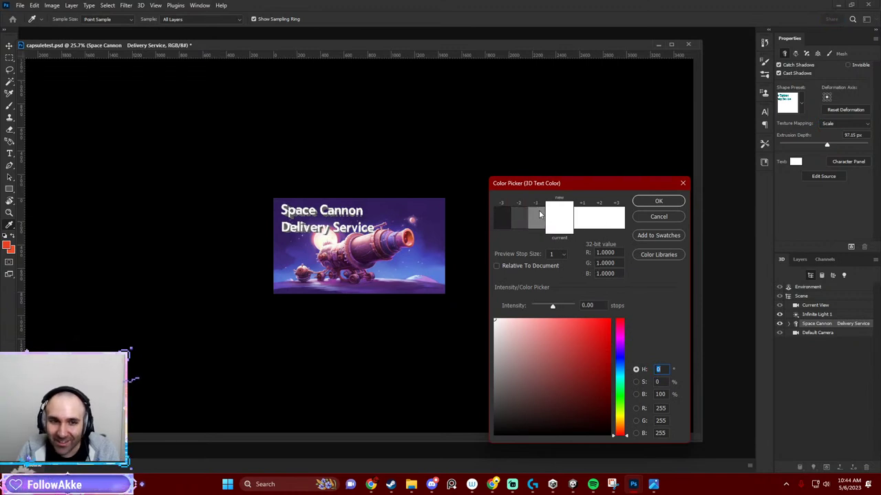
pyautogui.press('Return')
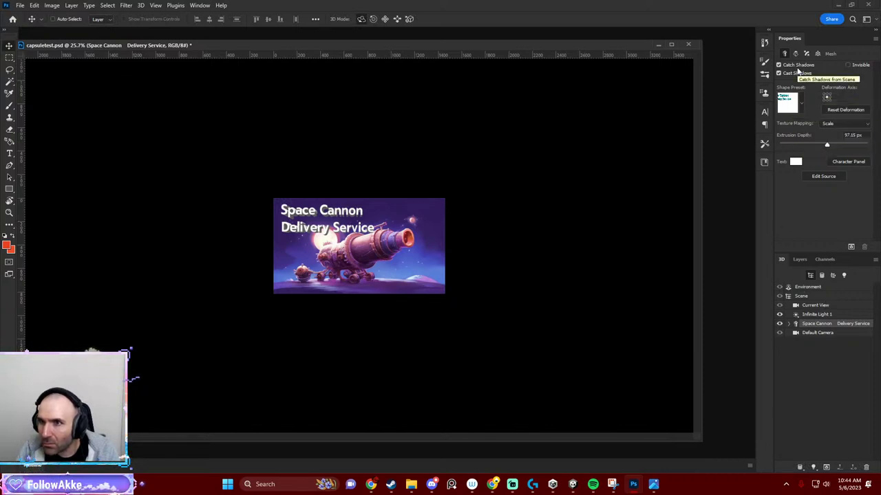
# Set the extrusion depth to 58.29 px and open the title's Character panel.
pyautogui.click(829, 111)
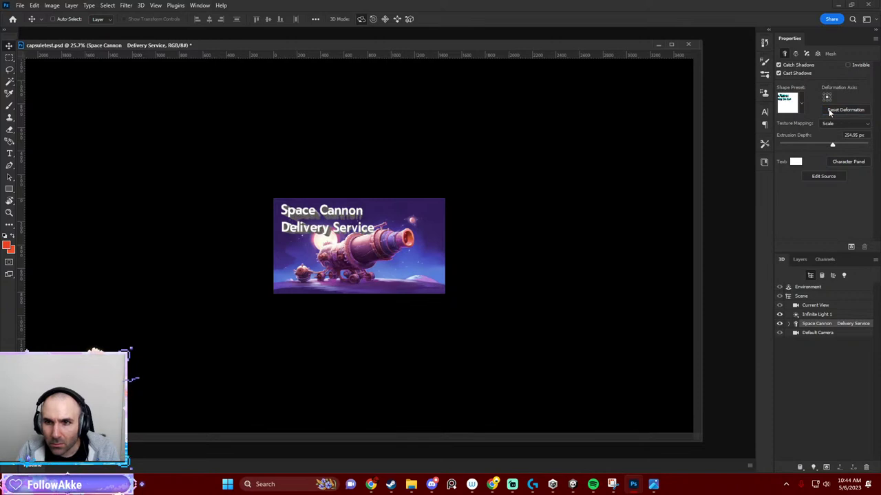
pyautogui.moveTo(832, 144)
pyautogui.mouseDown()
pyautogui.moveTo(819, 146)
pyautogui.moveTo(827, 154)
pyautogui.mouseUp()
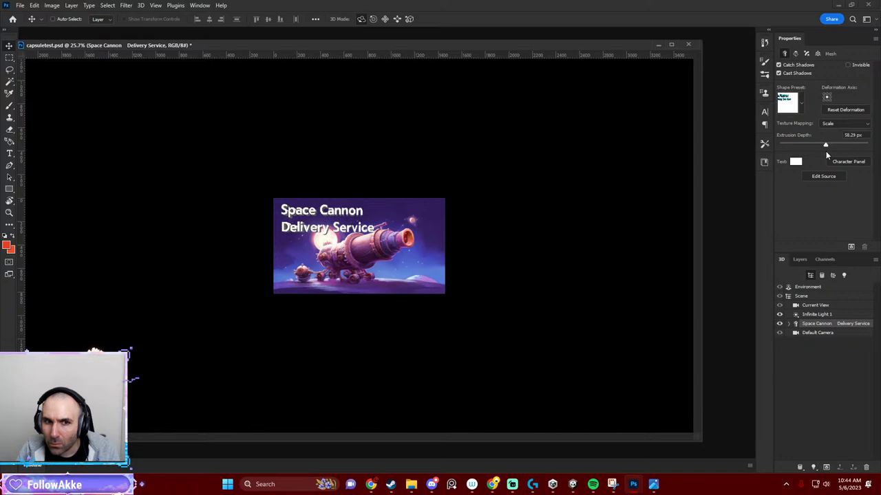
pyautogui.click(836, 164)
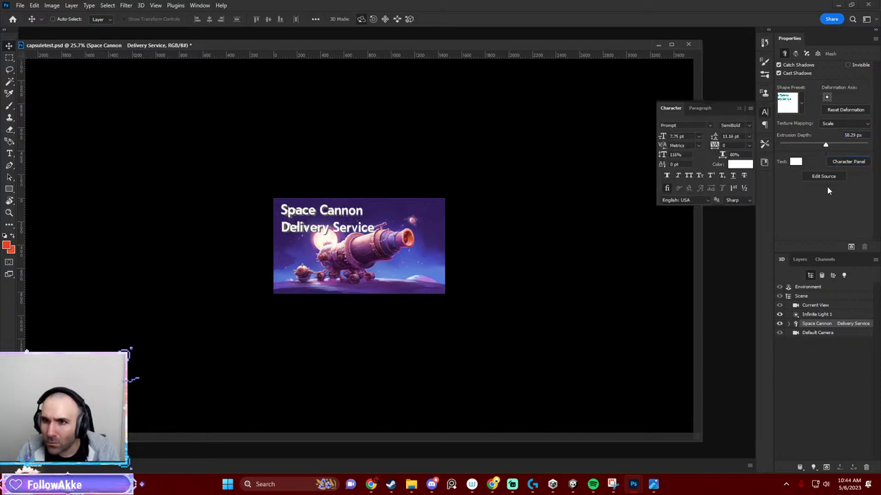
# Open the title's Space Cannon Delivery Service.psb source and select all of its text.
pyautogui.click(823, 177)
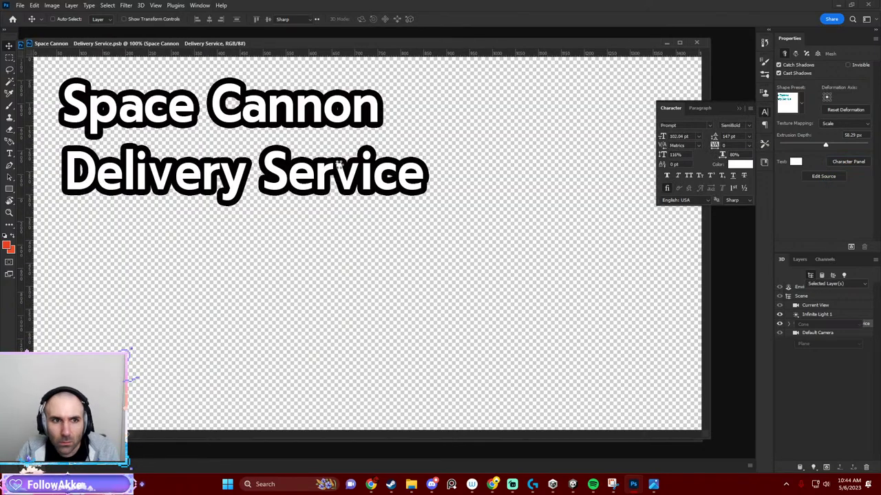
pyautogui.click(196, 127)
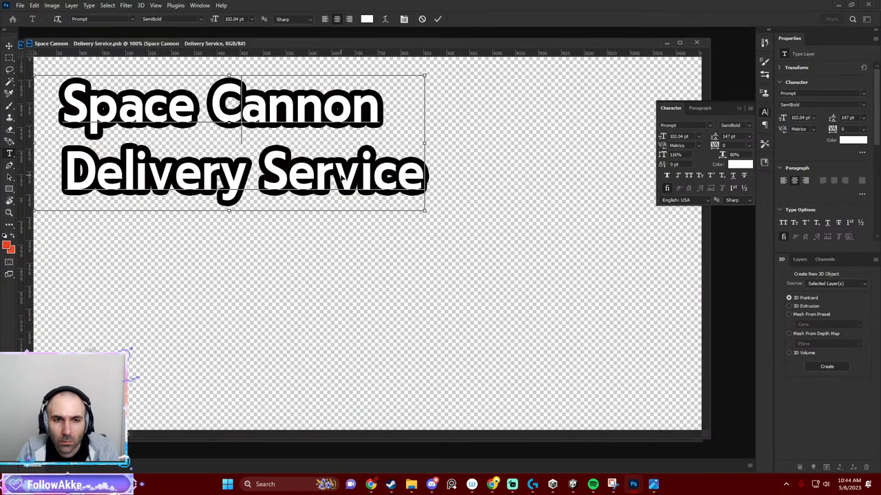
pyautogui.hotkey('ctrl', 'a')
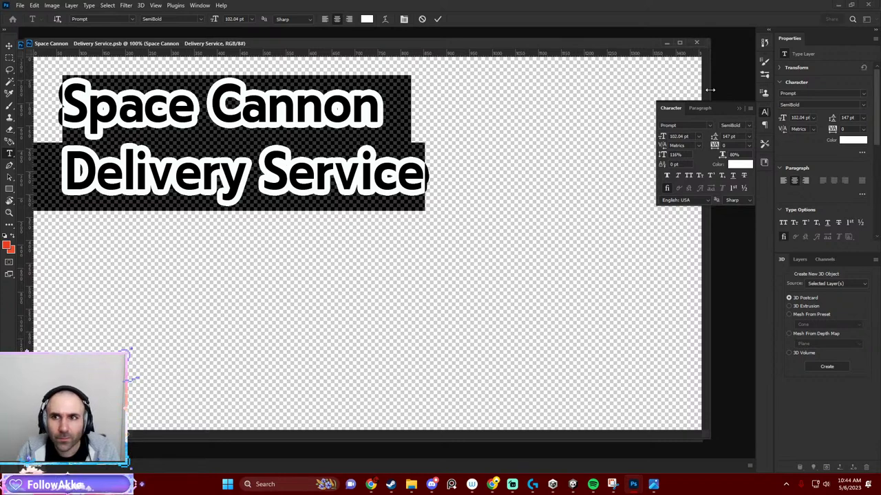
pyautogui.click(626, 51)
# Cancel closing the unsaved source document and return to capsuletest.psd.
pyautogui.click(696, 43)
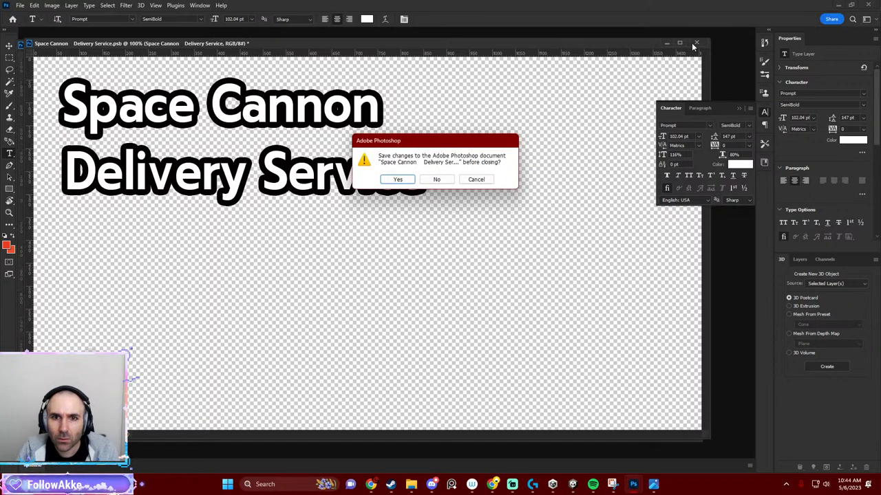
pyautogui.click(475, 180)
pyautogui.click(22, 44)
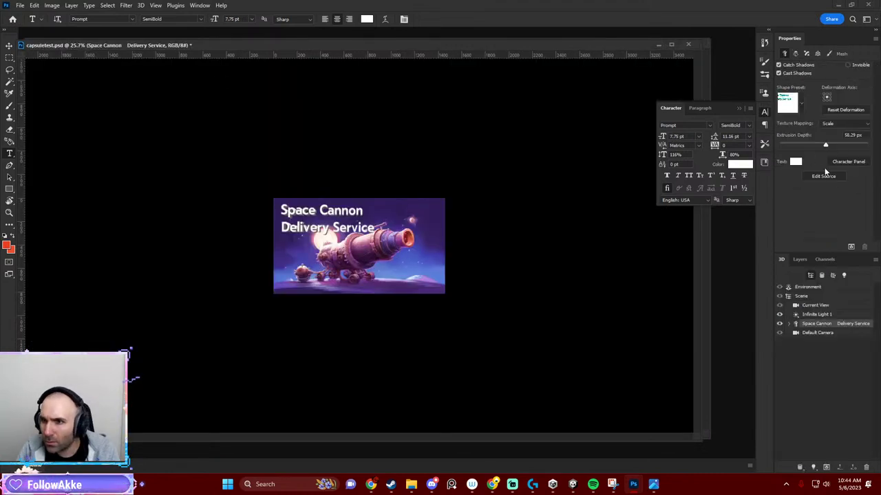
# Set the title's extrusion depth to 84.19 px and rotate it to face forward.
pyautogui.moveTo(825, 148); pyautogui.dragTo(824, 148)
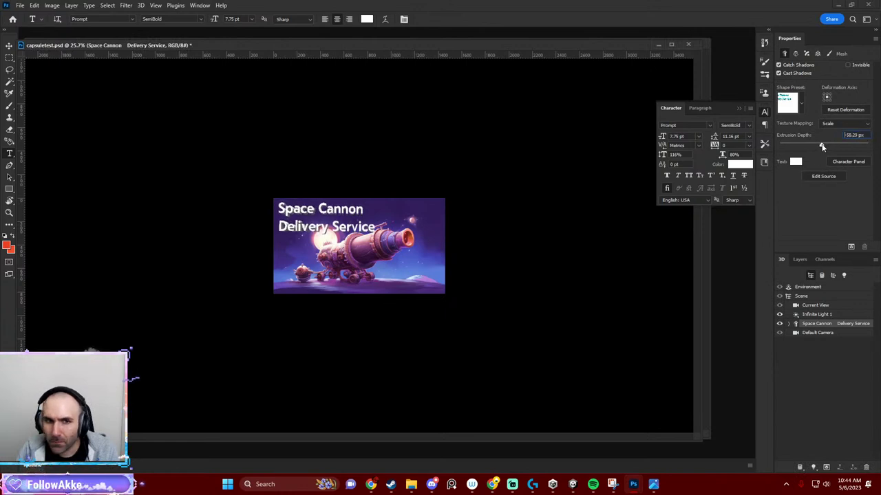
pyautogui.moveTo(825, 148); pyautogui.dragTo(827, 148)
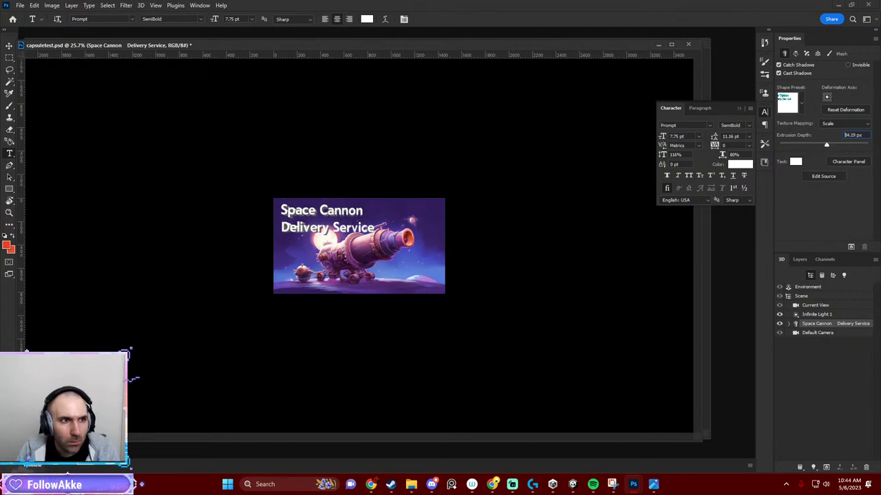
pyautogui.click(9, 46)
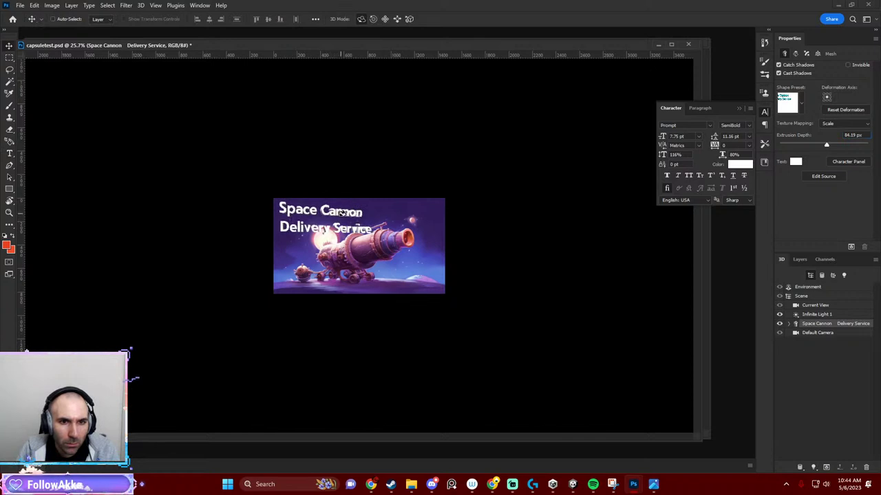
pyautogui.moveTo(372, 232); pyautogui.dragTo(375, 285)
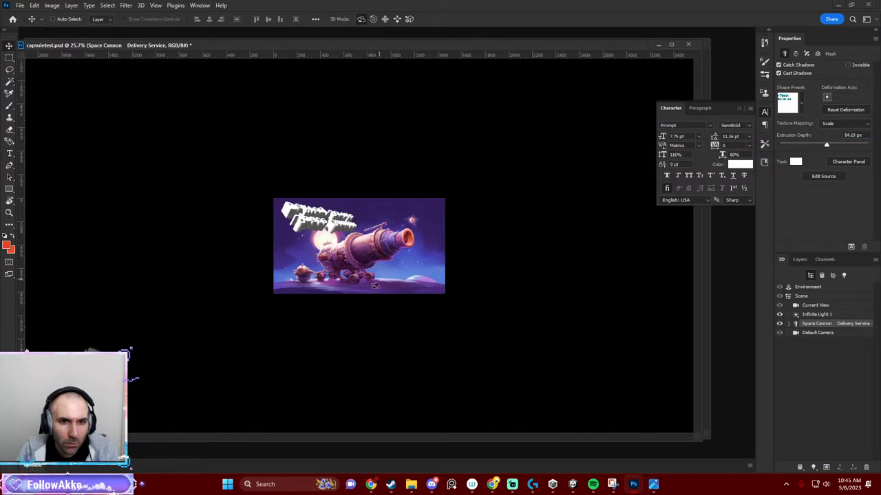
pyautogui.moveTo(330, 317)
pyautogui.mouseDown()
pyautogui.moveTo(363, 394)
pyautogui.moveTo(345, 404)
pyautogui.mouseUp()
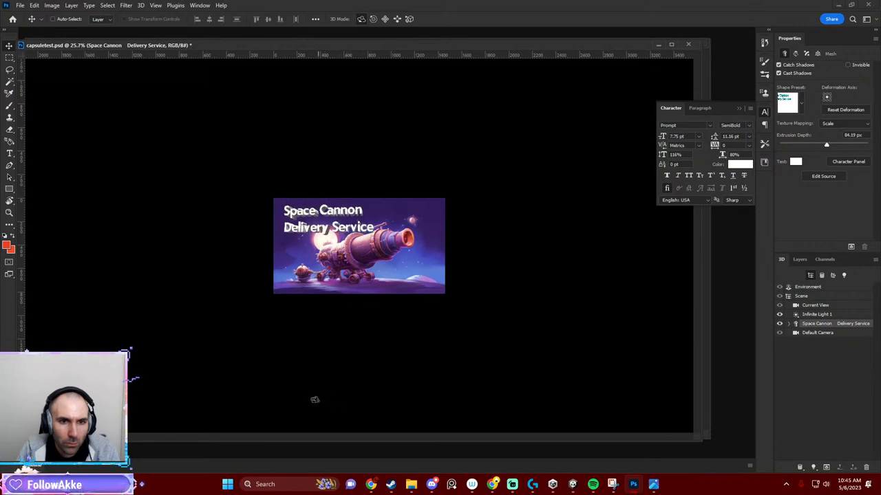
pyautogui.moveTo(332, 402); pyautogui.dragTo(327, 403)
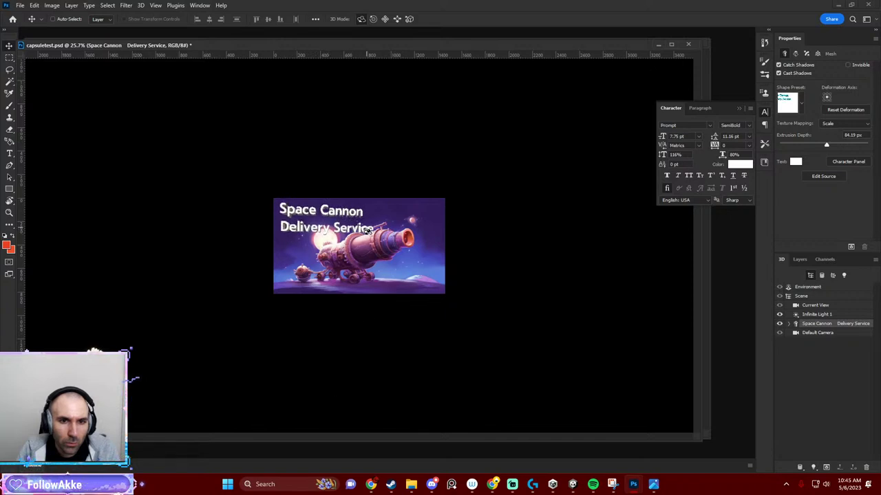
# Zoom in and tilt the 3D title to reveal its extruded sides.
pyautogui.hotkey('ctrl', '+')
pyautogui.hotkey('ctrl', '+')
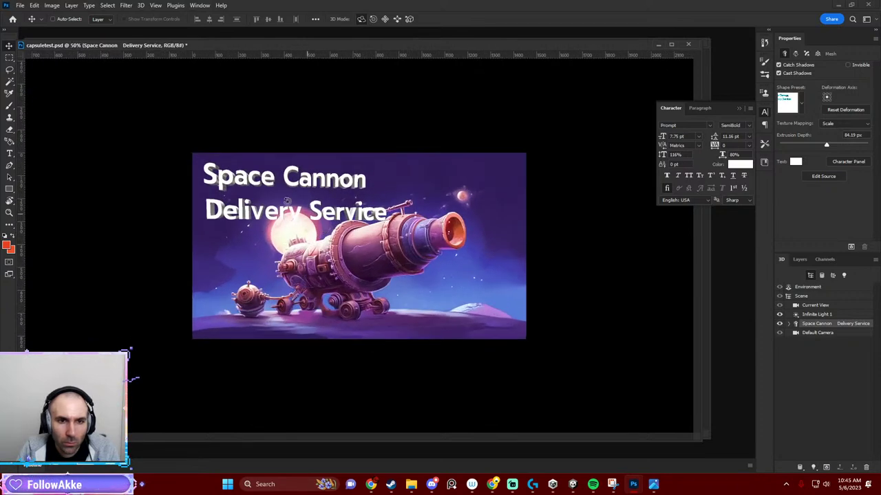
pyautogui.scroll(2, 287, 201)
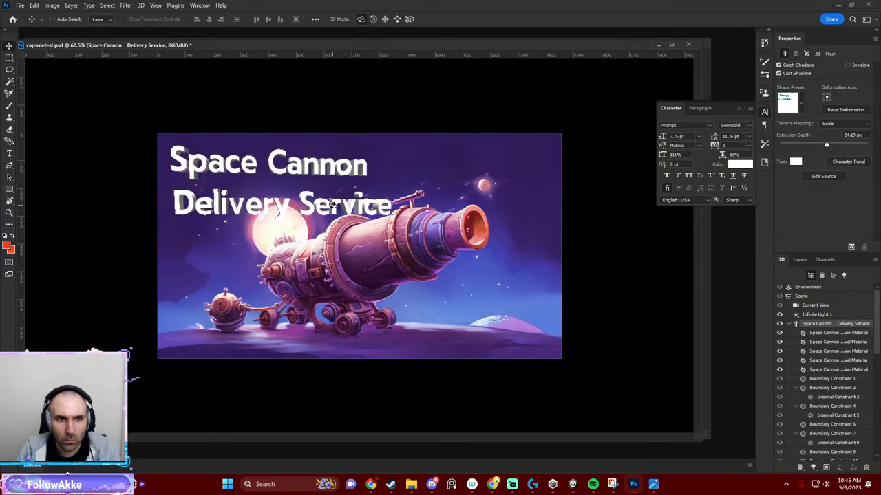
pyautogui.moveTo(332, 204)
pyautogui.mouseDown()
pyautogui.moveTo(307, 150)
pyautogui.moveTo(317, 199)
pyautogui.mouseUp()
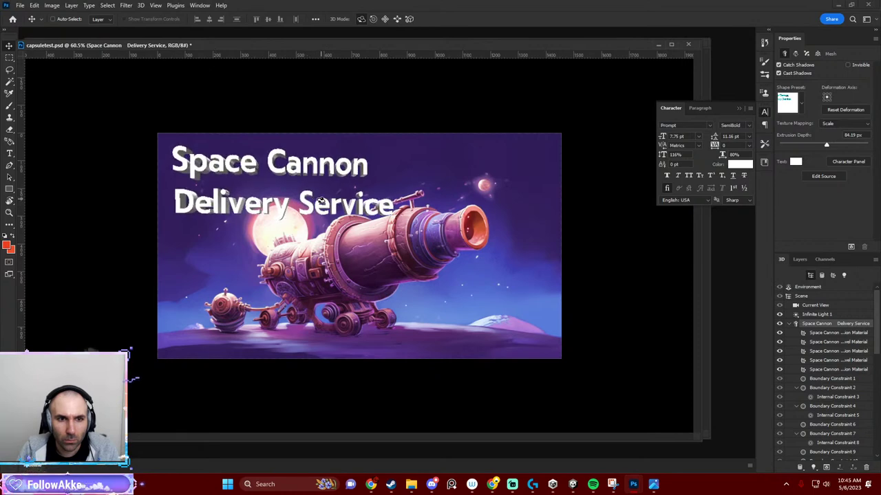
pyautogui.moveTo(319, 199); pyautogui.dragTo(320, 203)
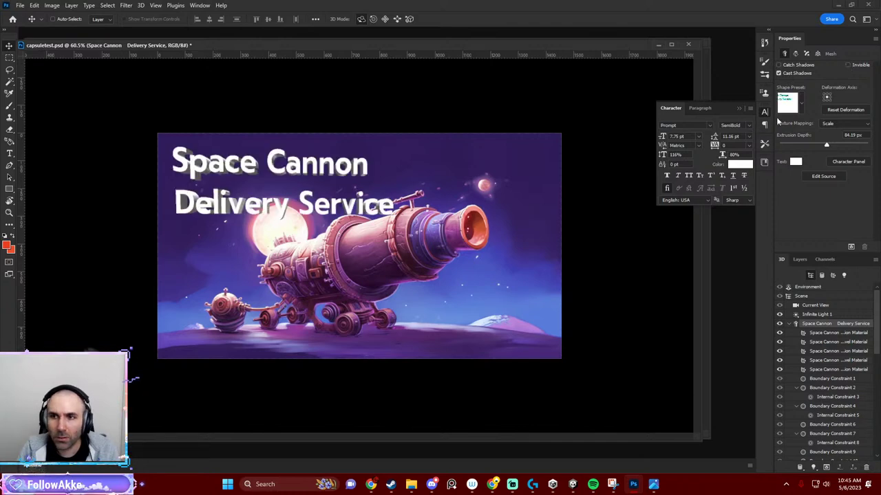
# Apply the third cube shape preset for 127.47 px depth and readjust the angle.
pyautogui.click(800, 103)
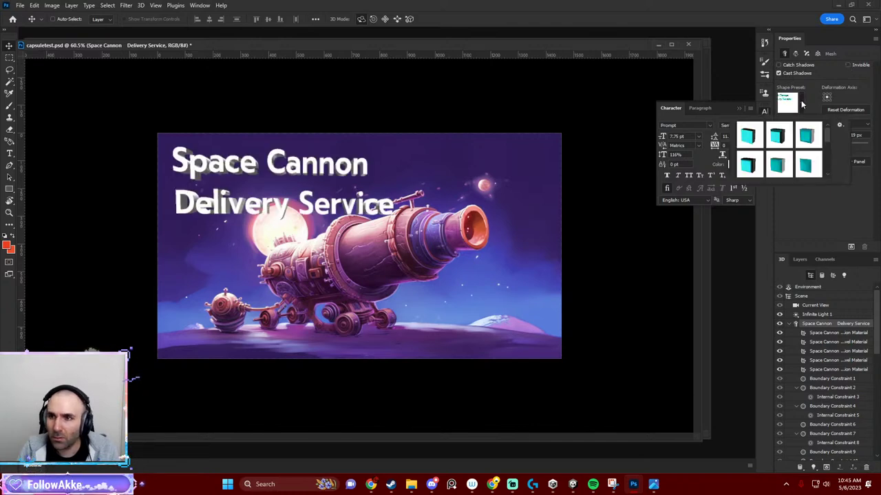
pyautogui.click(805, 140)
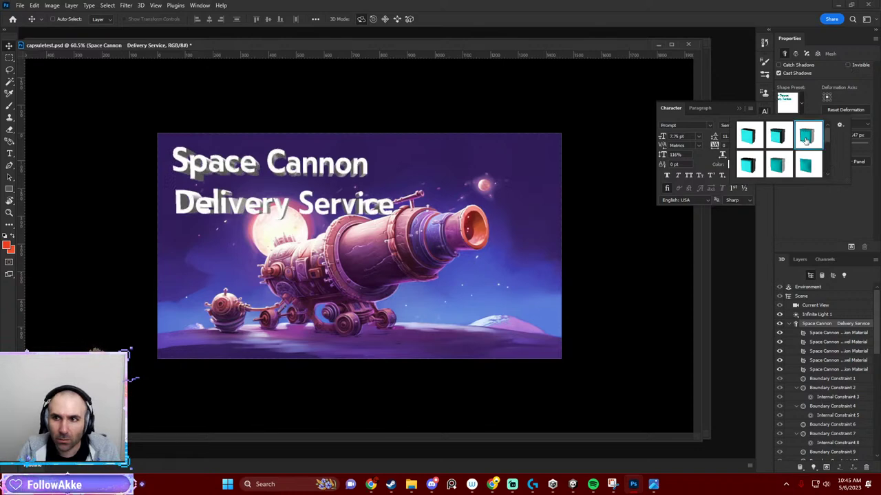
pyautogui.click(301, 174)
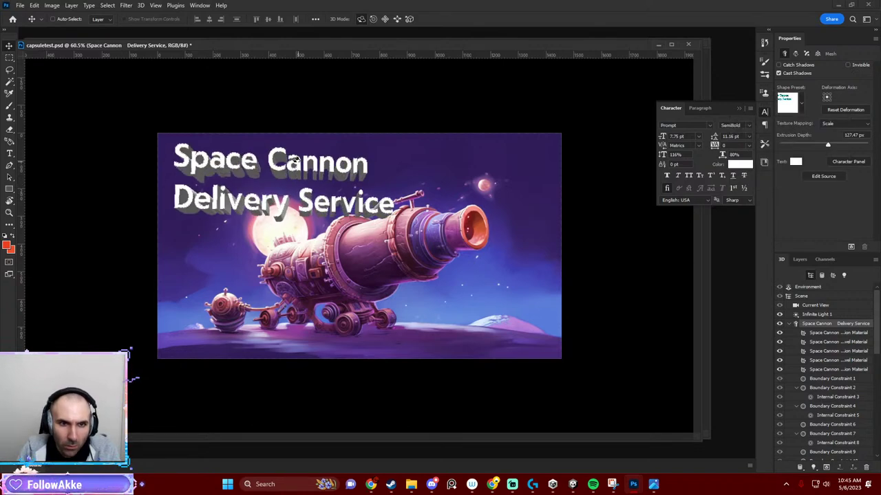
pyautogui.moveTo(294, 159); pyautogui.dragTo(295, 167)
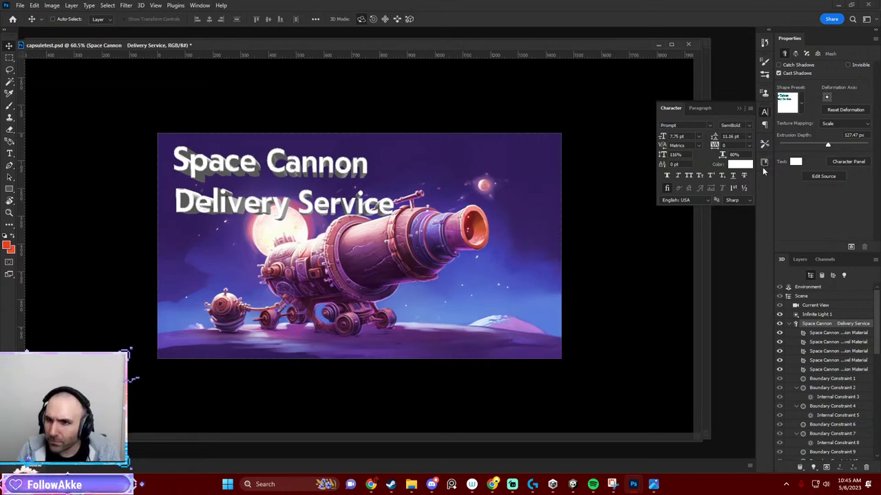
# Colour the 3D title text dusty pink (R185 G98 B128) sampled from the illustration.
pyautogui.click(795, 162)
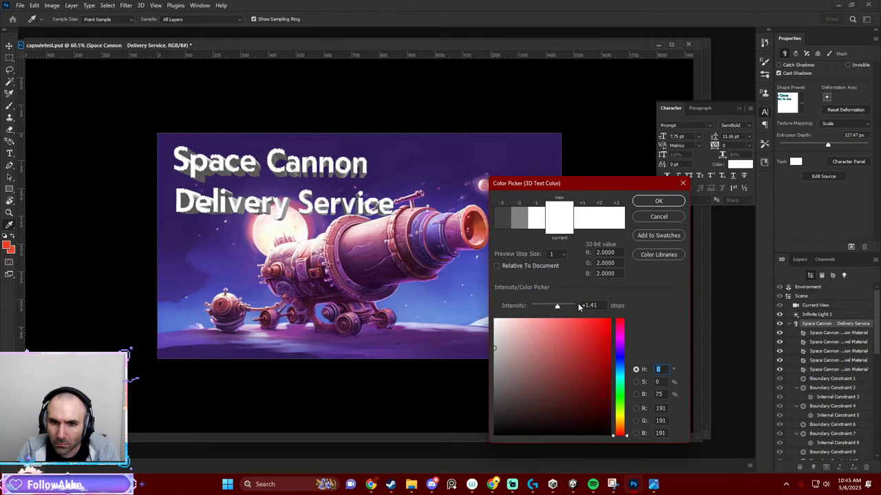
pyautogui.click(597, 322)
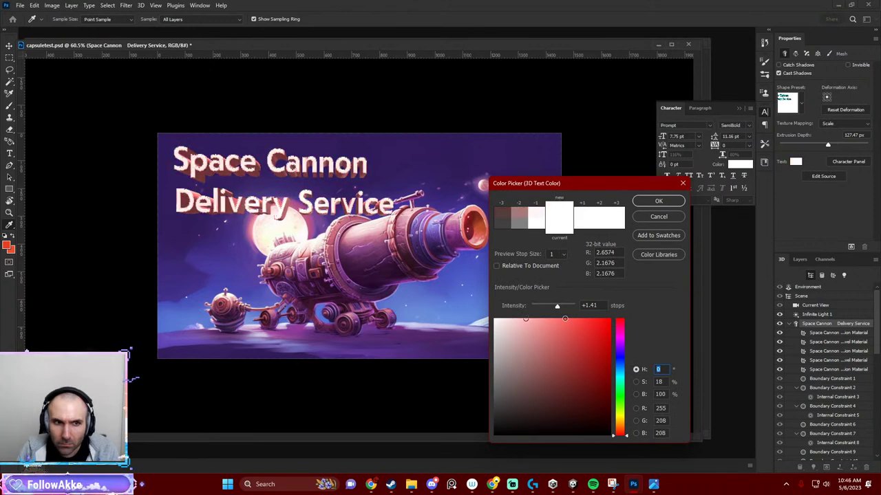
pyautogui.moveTo(597, 322); pyautogui.dragTo(479, 306)
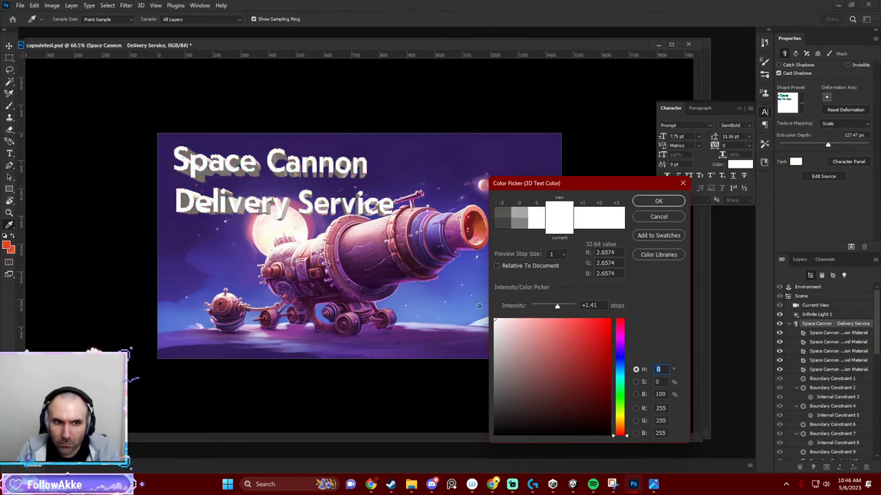
pyautogui.moveTo(621, 385); pyautogui.dragTo(620, 381)
pyautogui.moveTo(523, 323)
pyautogui.mouseDown()
pyautogui.moveTo(588, 321)
pyautogui.moveTo(534, 313)
pyautogui.mouseUp()
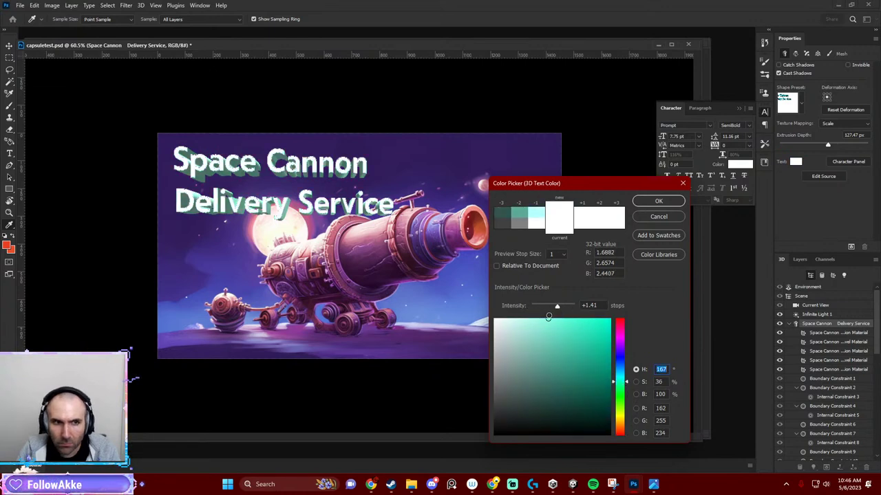
pyautogui.moveTo(620, 382); pyautogui.dragTo(621, 357)
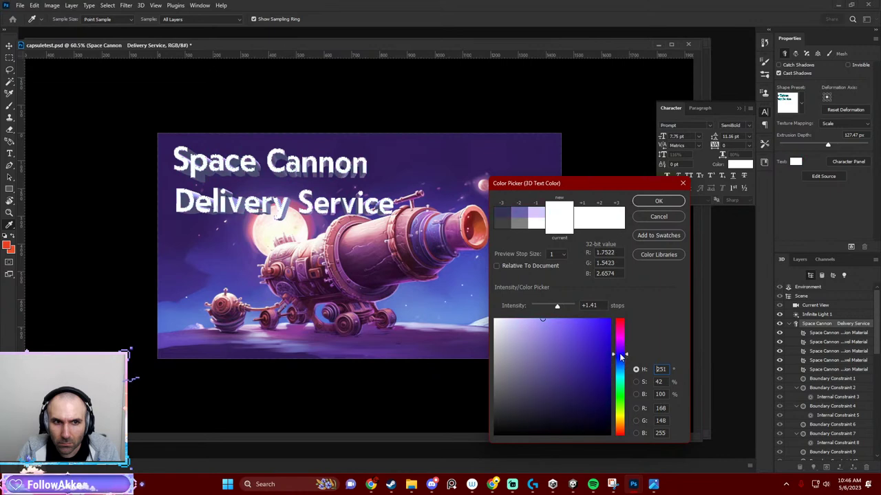
pyautogui.click(360, 210)
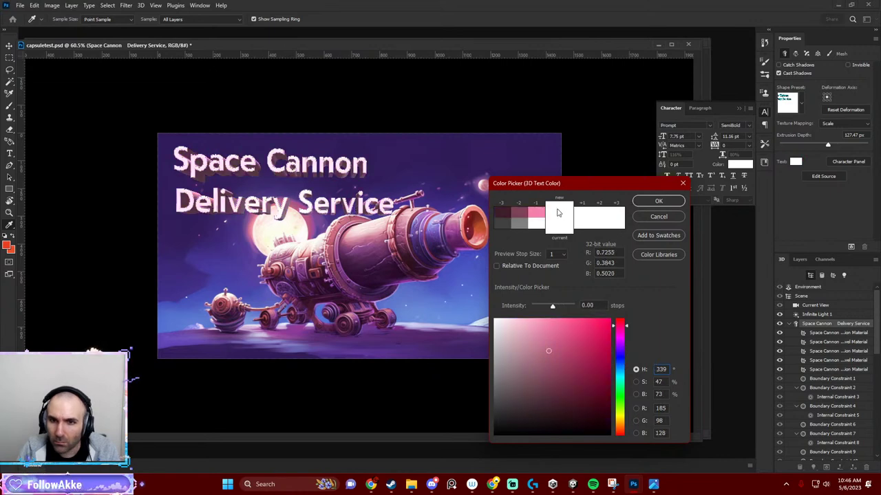
pyautogui.click(659, 201)
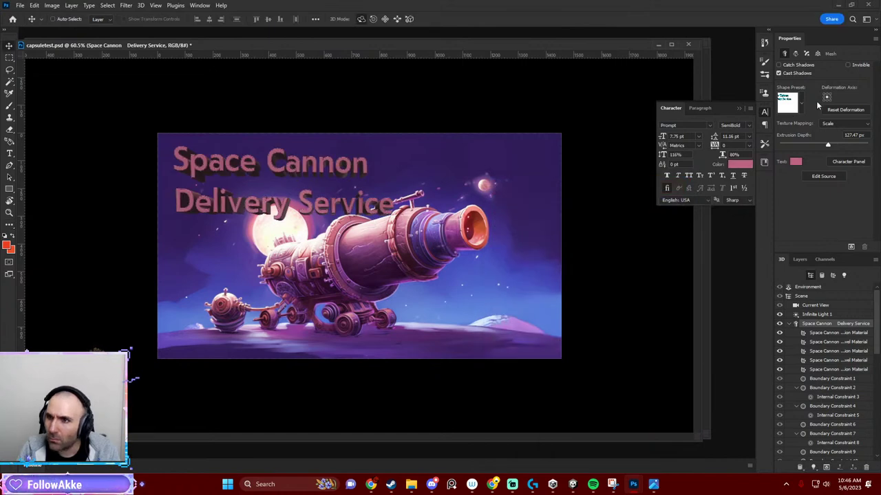
pyautogui.click(786, 103)
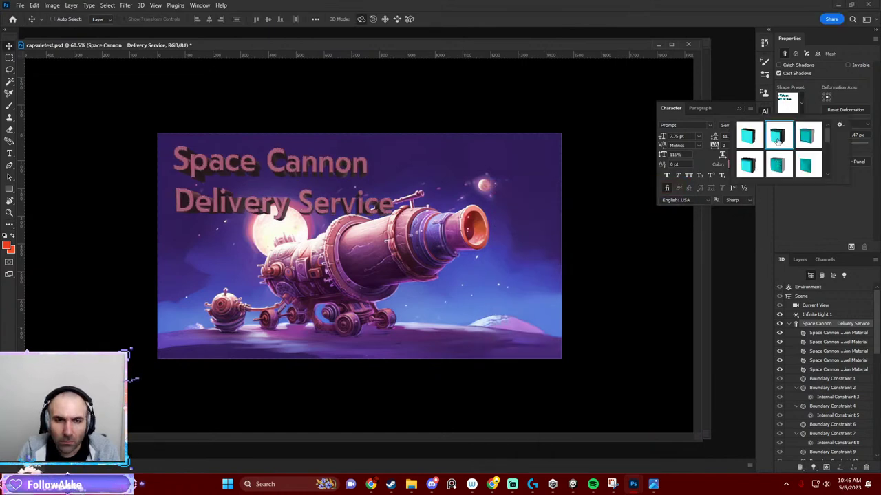
# Orbit to an orthographic Custom View 2, then convert the 3D layer to a smart object.
pyautogui.click(767, 206)
pyautogui.click(312, 174)
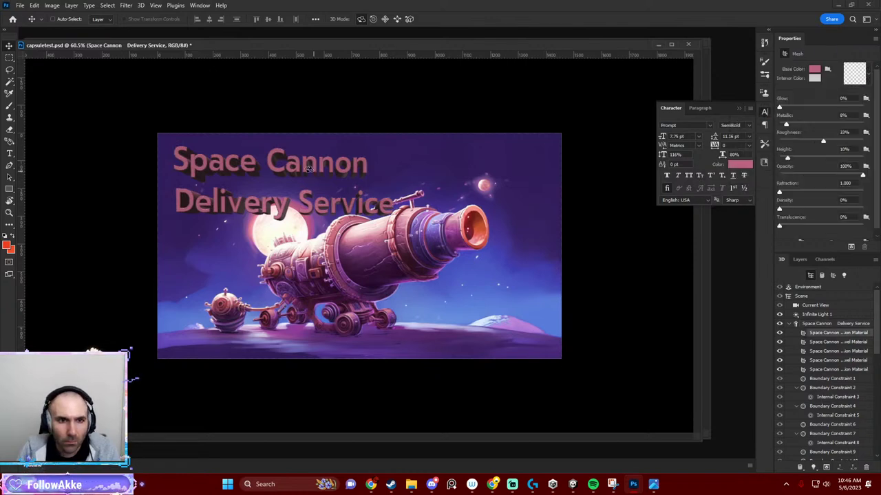
pyautogui.moveTo(313, 174)
pyautogui.mouseDown()
pyautogui.moveTo(429, 176)
pyautogui.moveTo(279, 210)
pyautogui.moveTo(394, 186)
pyautogui.mouseUp()
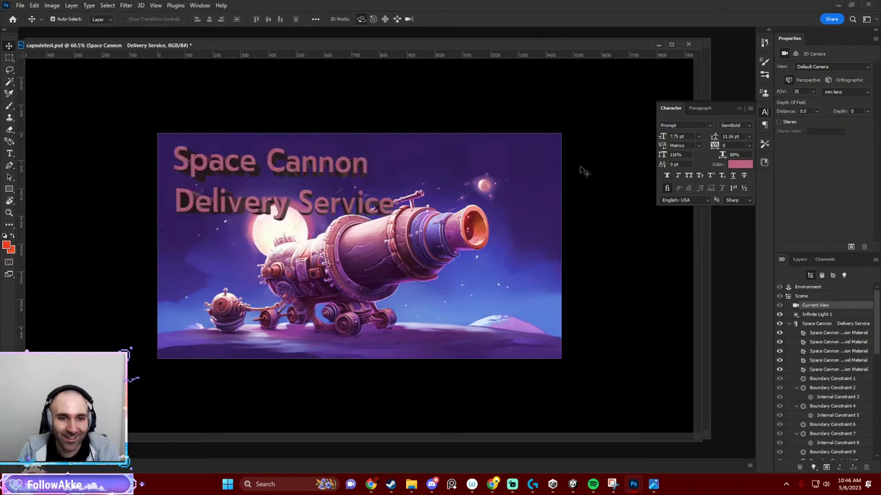
pyautogui.click(832, 82)
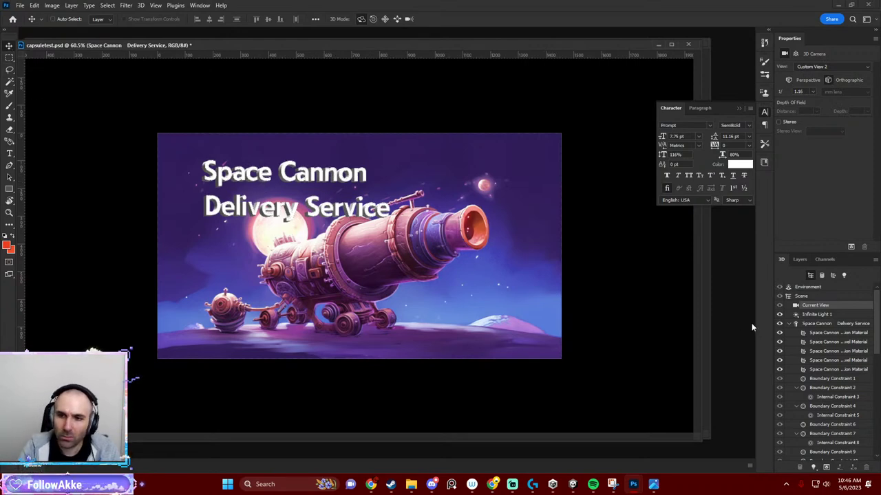
pyautogui.hotkey('ctrl', 't')
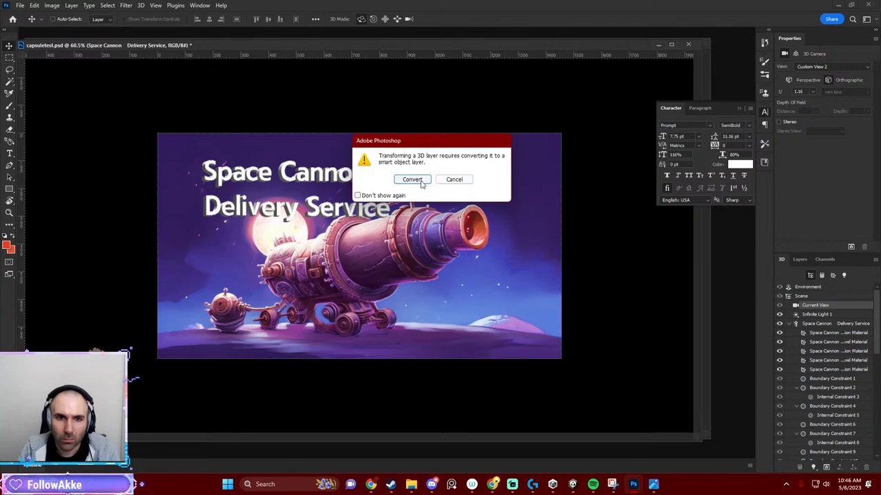
pyautogui.click(412, 180)
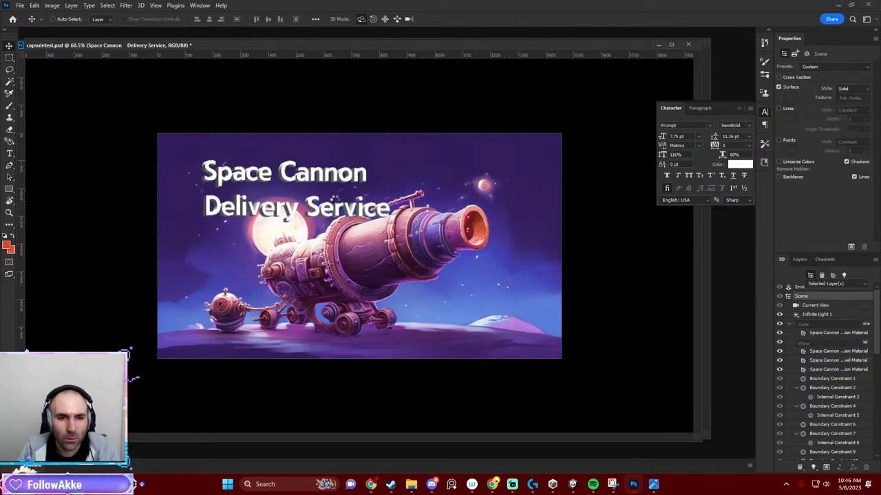
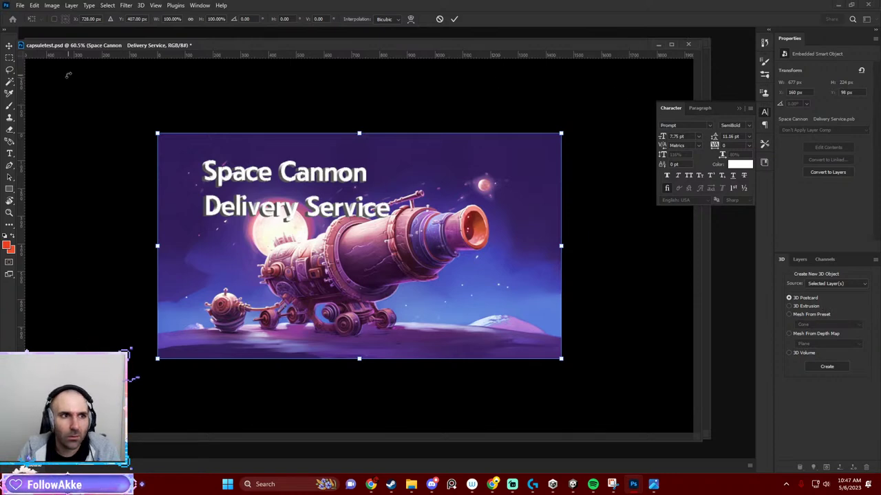
# Convert the 3D title text layer to a smart object.
pyautogui.moveTo(71, 52); pyautogui.dragTo(98, 34)
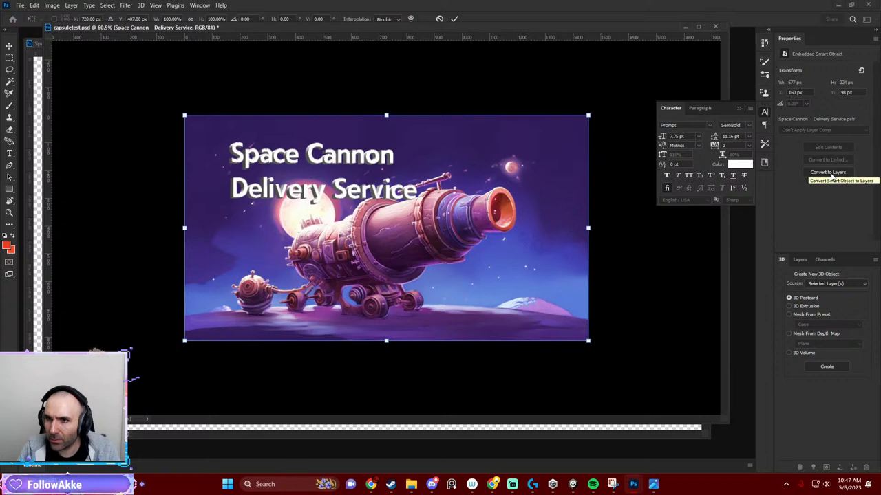
pyautogui.click(800, 260)
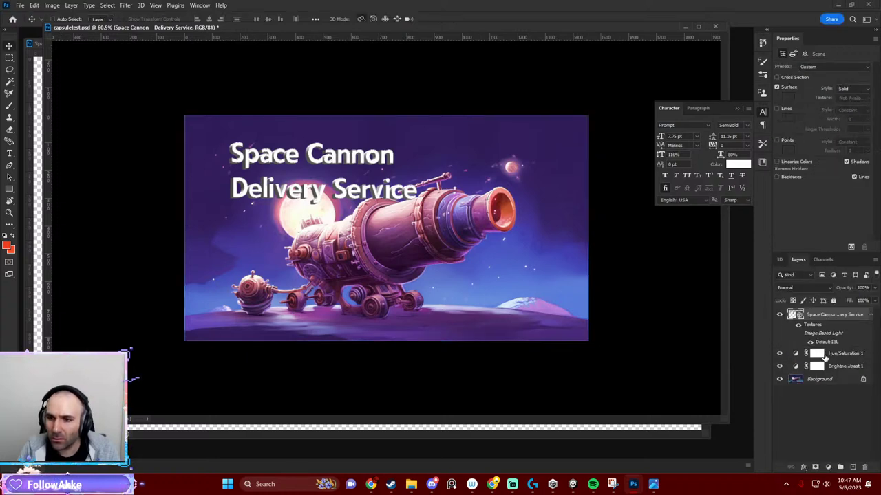
pyautogui.press('t')
pyautogui.click(359, 196)
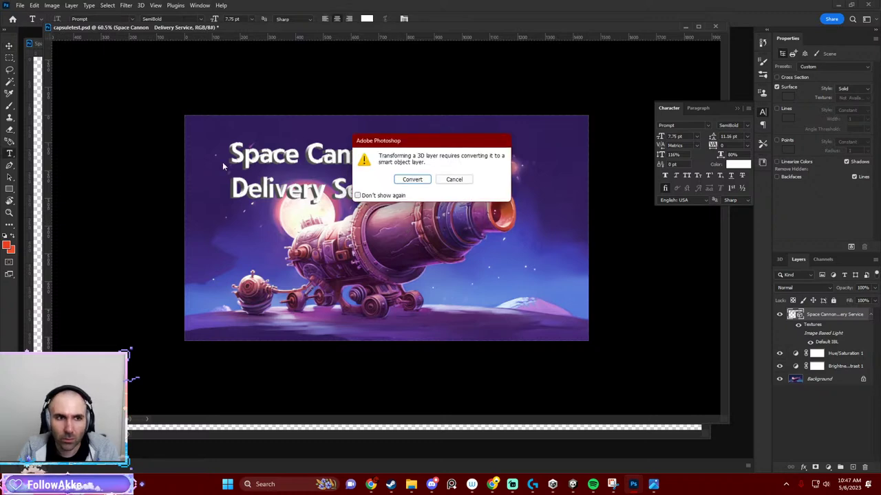
pyautogui.click(406, 179)
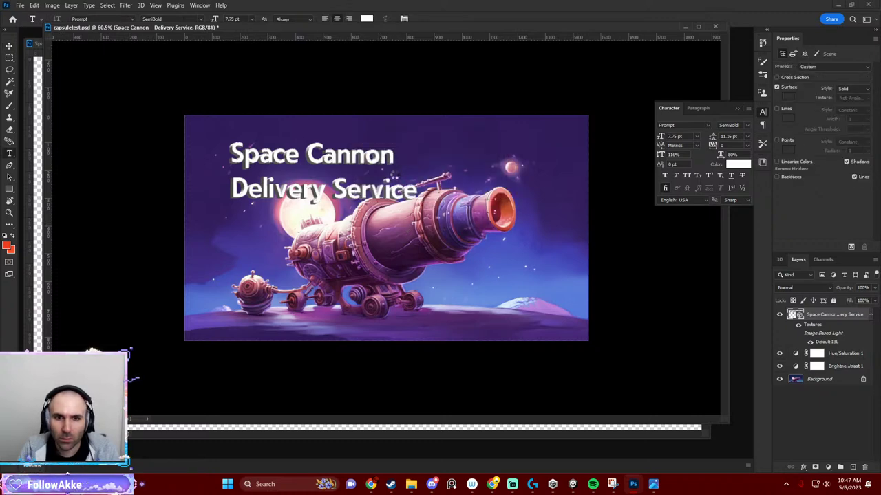
# Shift the title smart object up and left toward the image's top-left corner.
pyautogui.hotkey('ctrl', 't')
pyautogui.moveTo(396, 191); pyautogui.dragTo(380, 182)
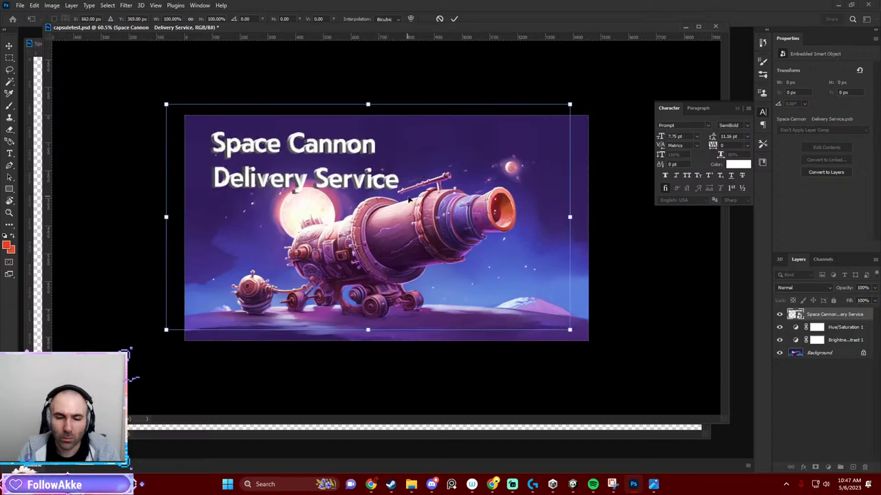
pyautogui.press('Return')
pyautogui.scroll(-5, 392, 227)
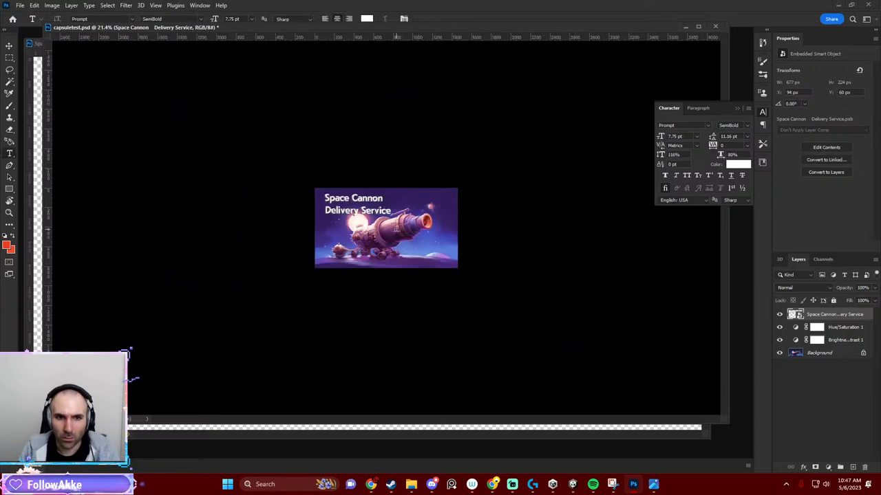
pyautogui.scroll(2, 399, 239)
pyautogui.scroll(2, 406, 242)
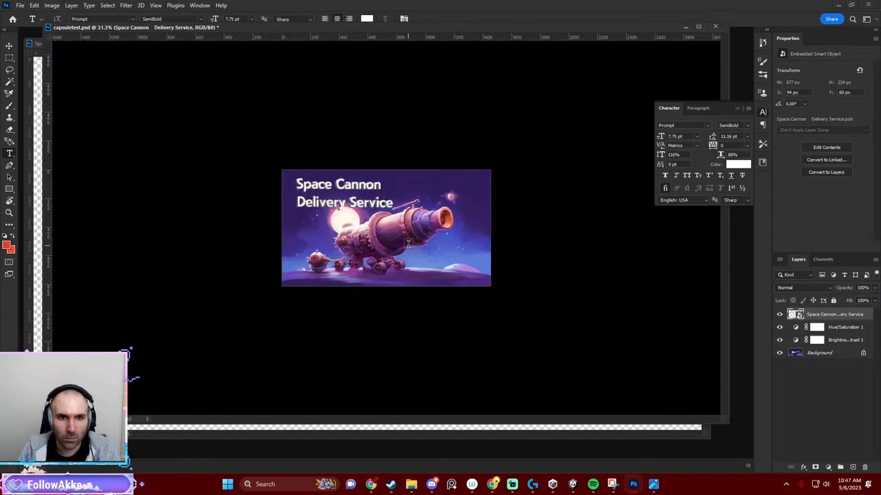
pyautogui.click(9, 46)
pyautogui.scroll(2, 380, 235)
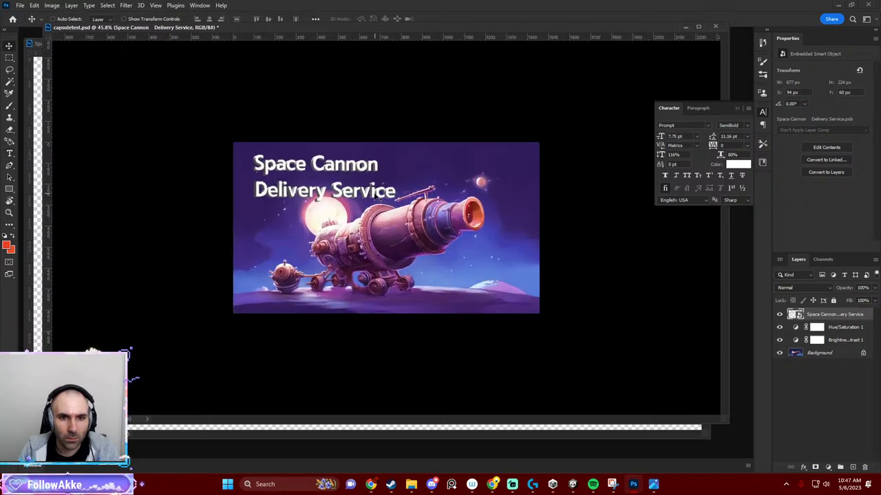
pyautogui.hotkey('ctrl', 't')
# Enlarge the Space Cannon Delivery Service title and nudge it further up-left into the corner.
pyautogui.moveTo(528, 305); pyautogui.dragTo(595, 344)
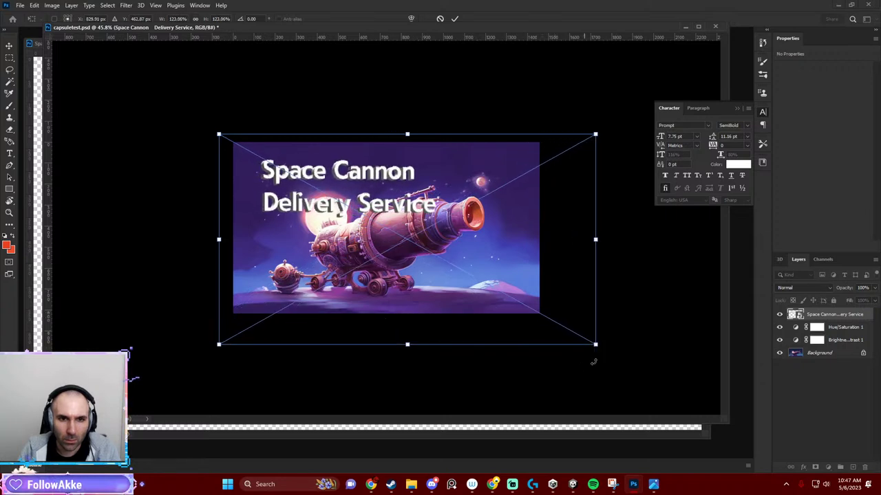
pyautogui.press('Return')
pyautogui.moveTo(391, 207); pyautogui.dragTo(378, 200)
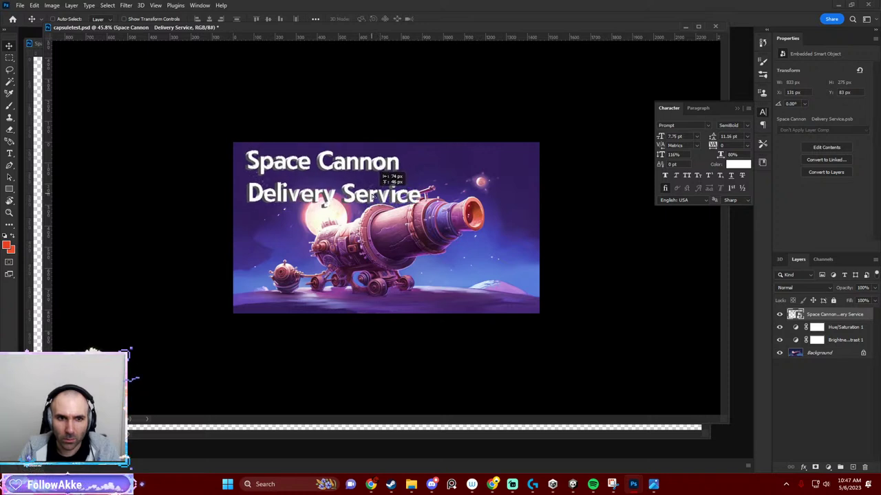
pyautogui.moveTo(379, 196); pyautogui.dragTo(376, 192)
pyautogui.scroll(-3, 456, 212)
pyautogui.scroll(-2, 414, 252)
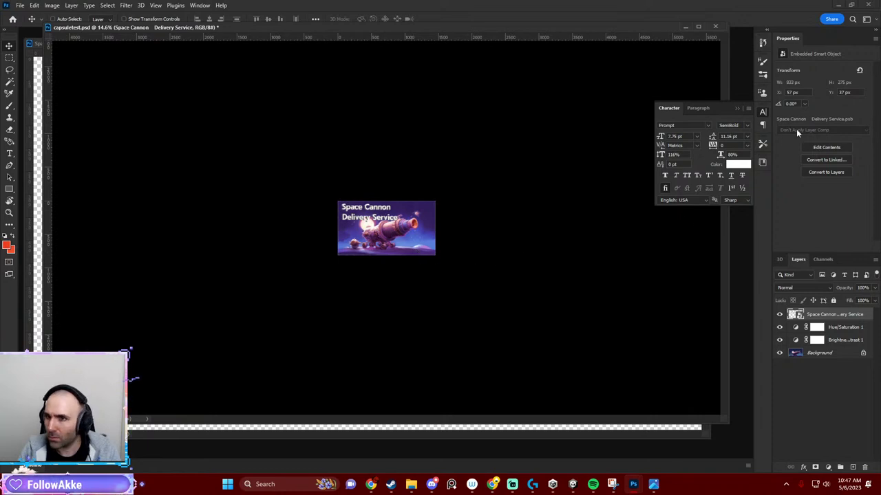
pyautogui.scroll(10, 386, 228)
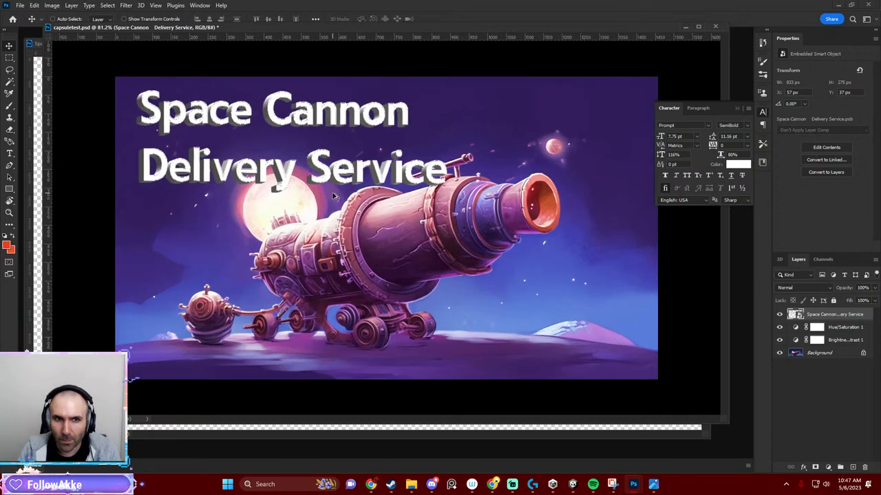
pyautogui.scroll(-1, 333, 197)
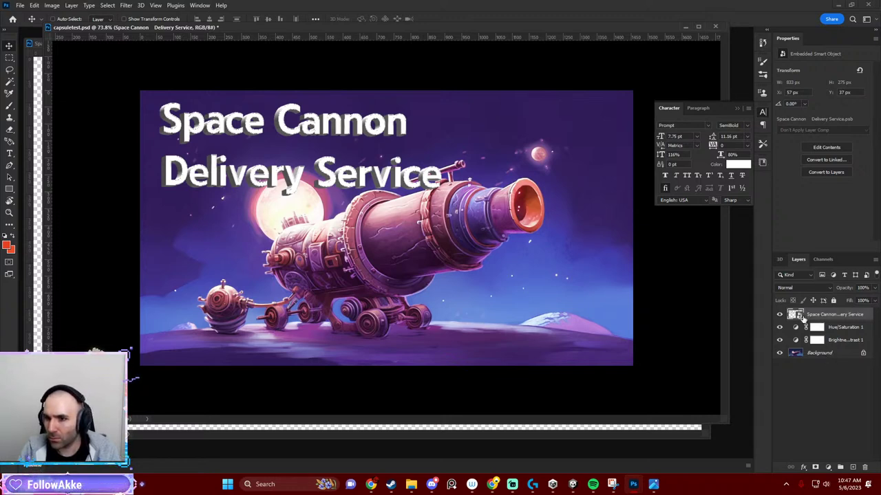
# Remove the bevel and give the title a faint, low-opacity white Outer Glow.
pyautogui.doubleClick(795, 316)
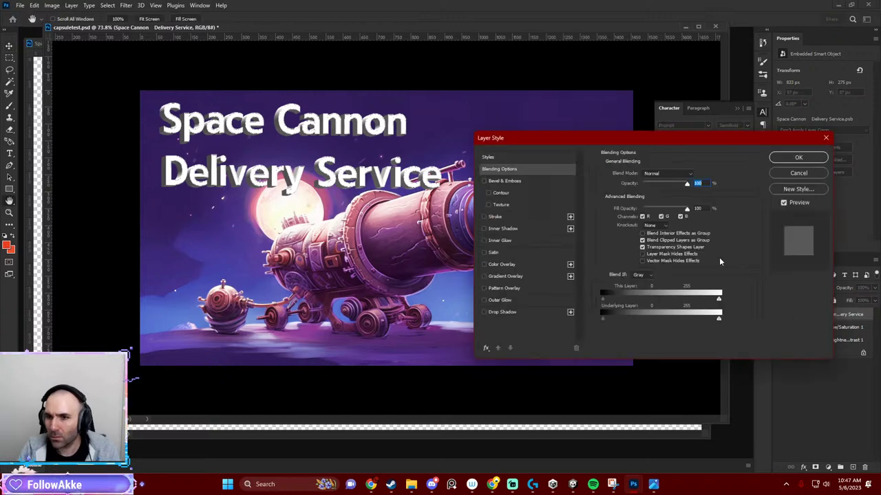
pyautogui.click(500, 194)
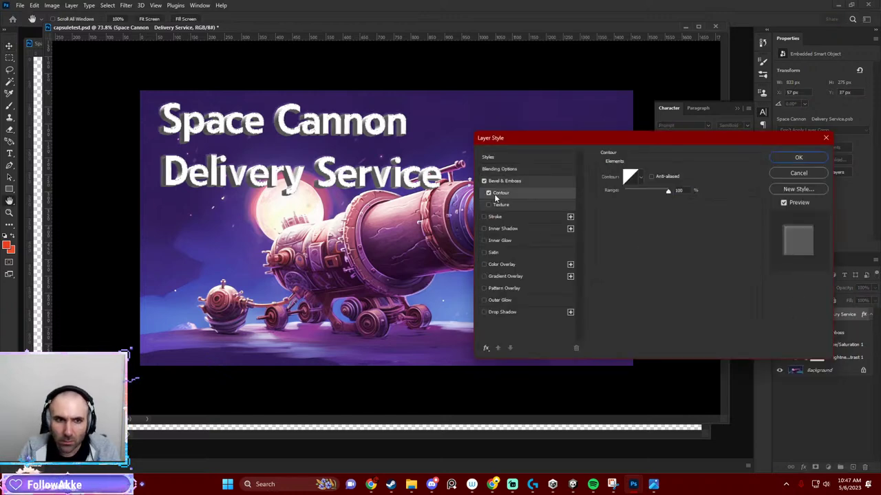
pyautogui.click(485, 181)
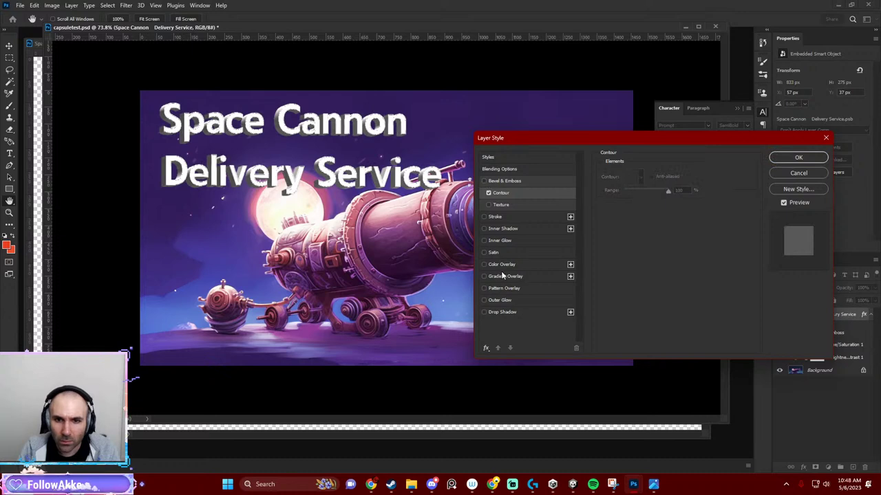
pyautogui.click(483, 300)
pyautogui.click(519, 300)
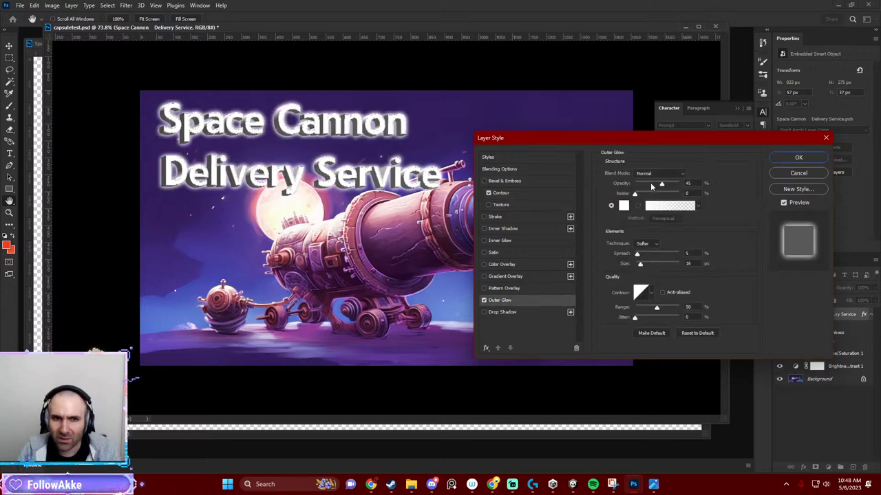
pyautogui.moveTo(664, 186); pyautogui.dragTo(640, 186)
pyautogui.press('Return')
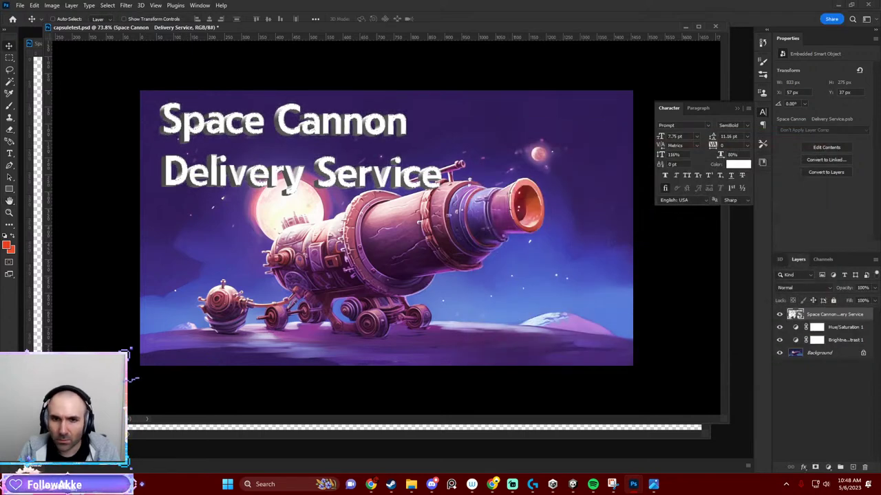
pyautogui.doubleClick(796, 314)
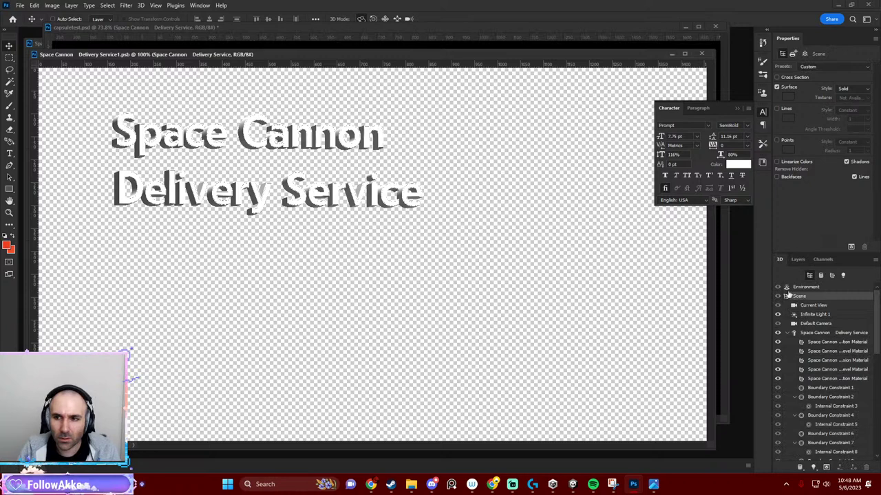
# Switch the title's 3D text mesh to another Shape Preset and close the .psb document.
pyautogui.click(289, 134)
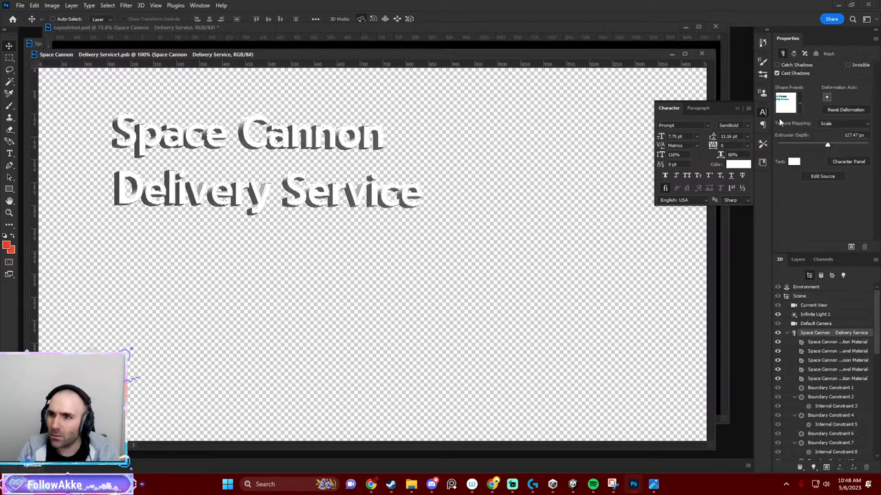
pyautogui.click(795, 103)
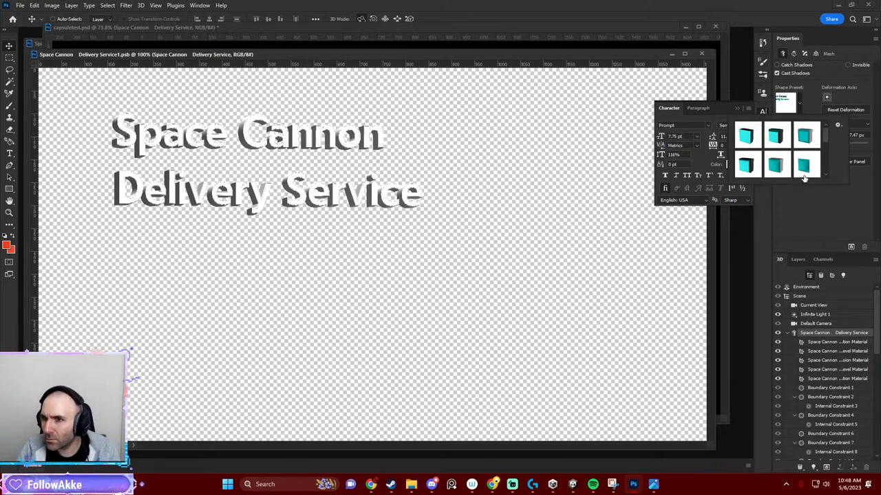
pyautogui.click(749, 168)
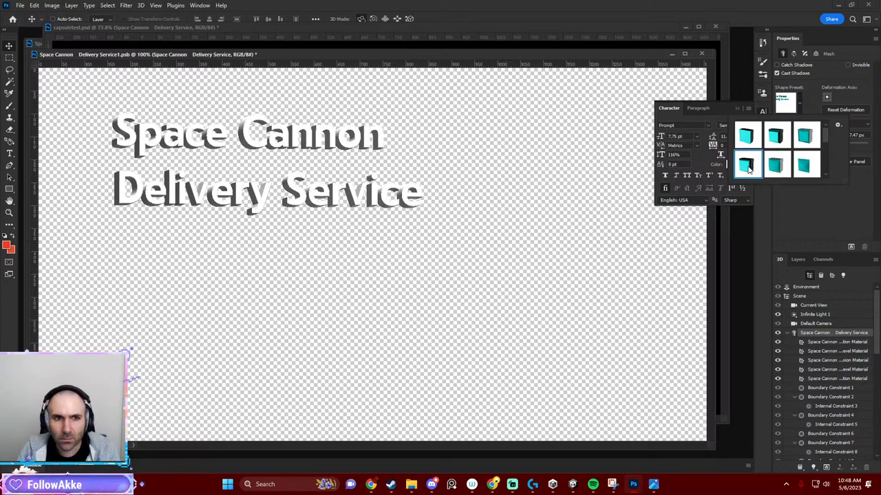
pyautogui.click(783, 167)
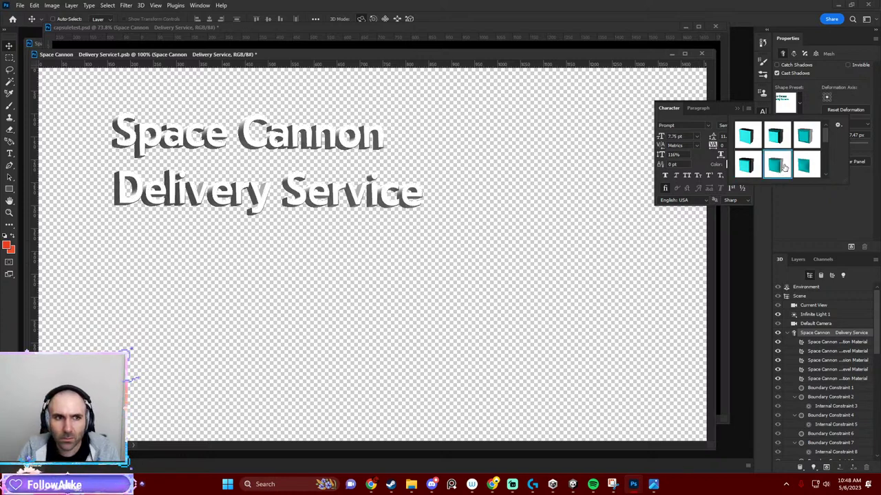
pyautogui.click(204, 56)
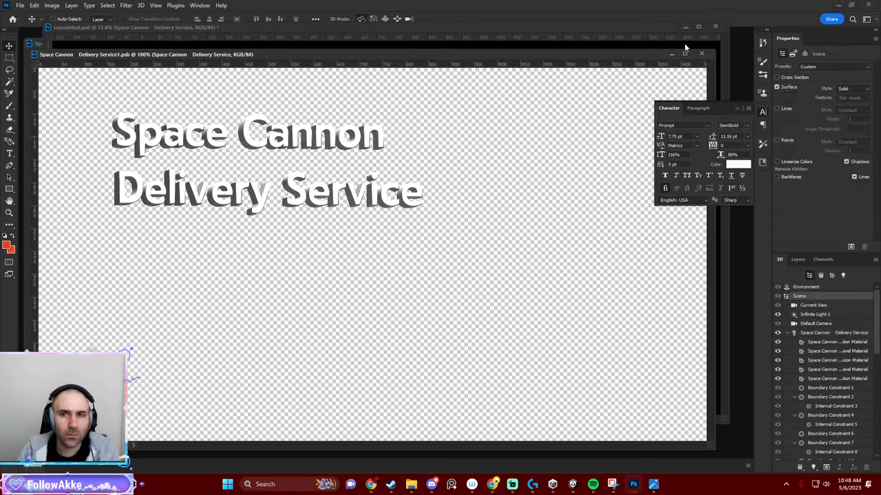
pyautogui.click(700, 54)
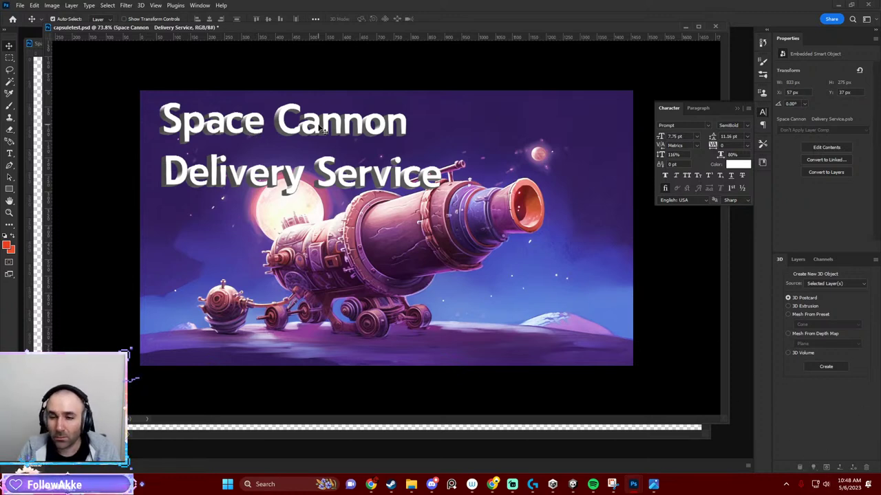
# Add an Inner Glow to the title in gold yellow (d8ad00), Screen mode, 25% opacity.
pyautogui.click(798, 260)
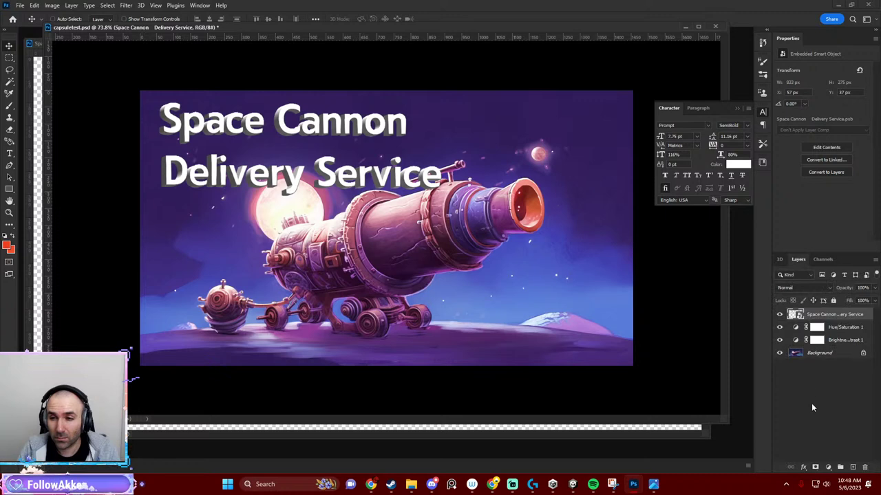
pyautogui.click(803, 467)
pyautogui.click(825, 423)
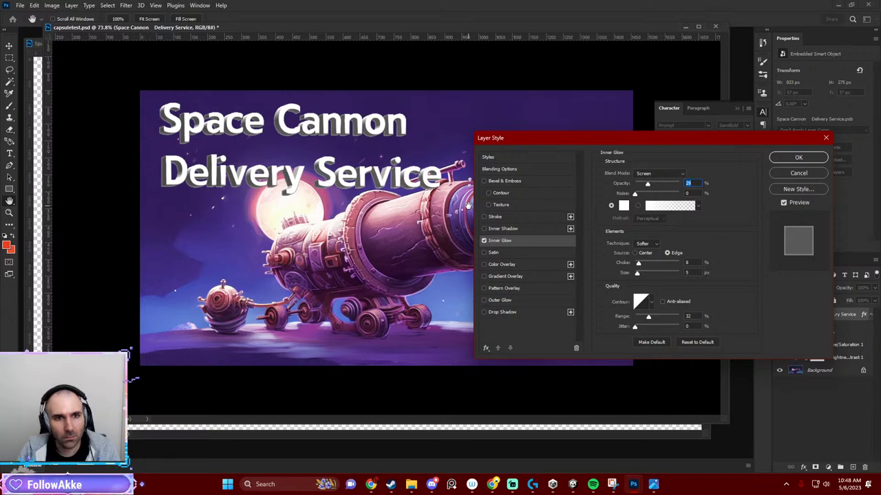
pyautogui.click(623, 205)
pyautogui.click(584, 206)
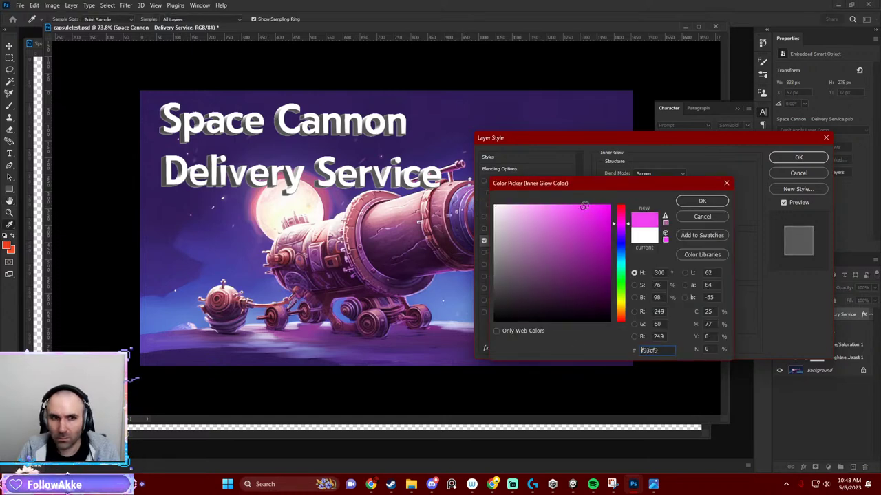
pyautogui.write('00ffd8')
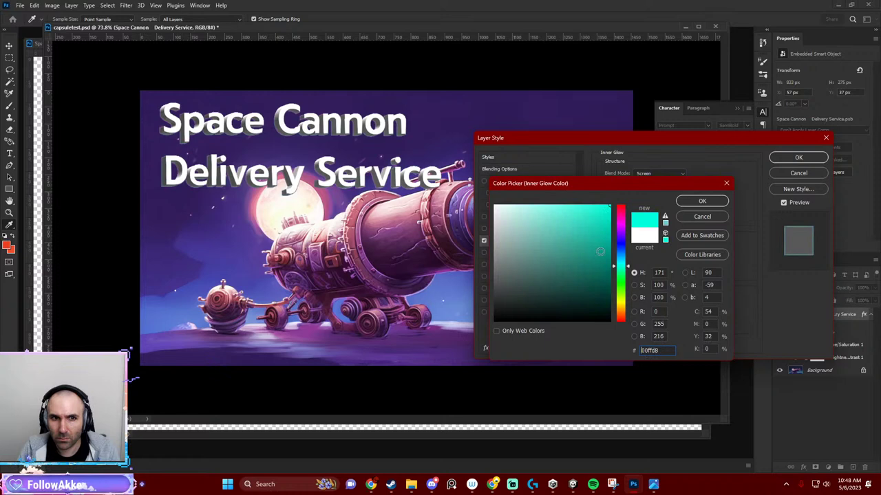
pyautogui.moveTo(600, 252); pyautogui.dragTo(609, 223)
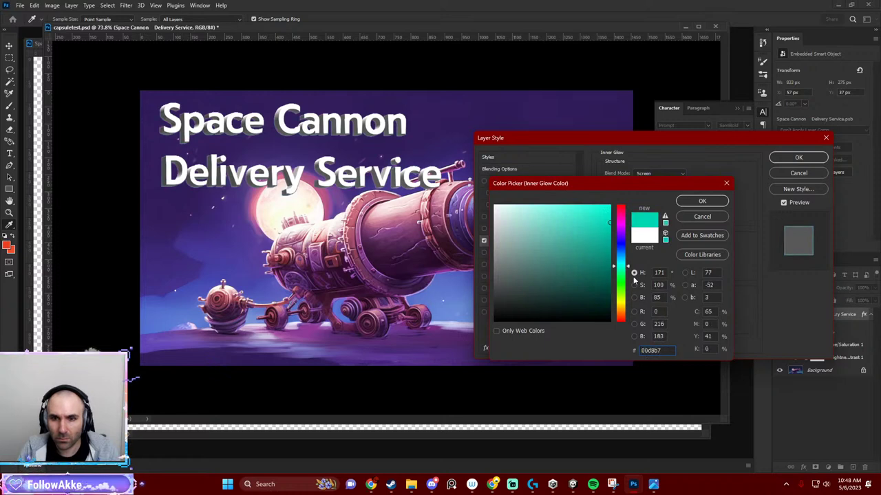
pyautogui.moveTo(621, 298); pyautogui.dragTo(621, 310)
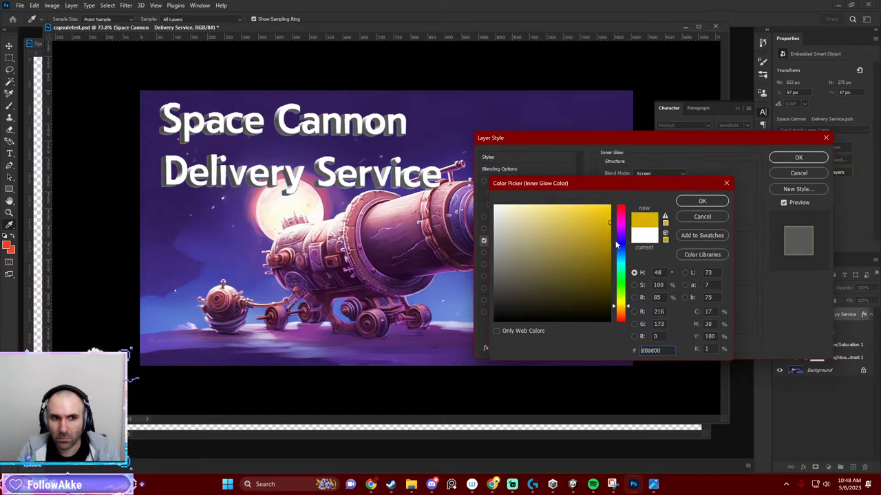
pyautogui.click(700, 201)
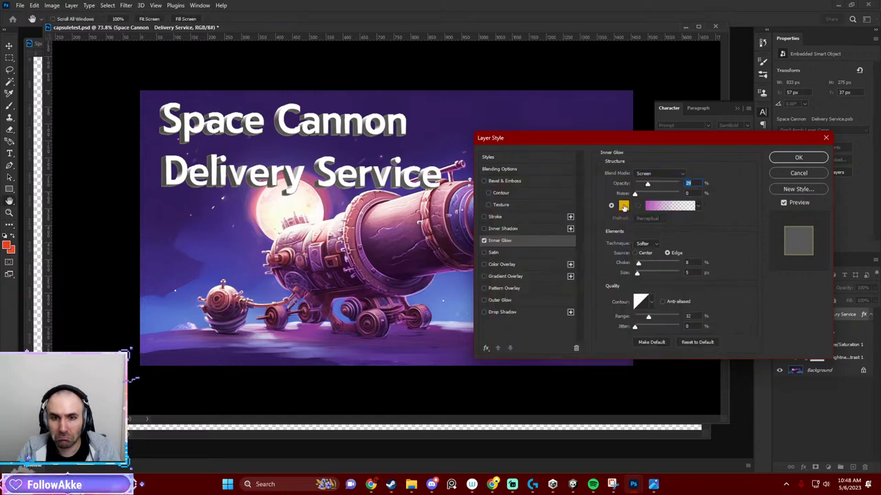
# Enable a Color Overlay on the title using the Overlay blend mode.
pyautogui.click(484, 265)
pyautogui.click(500, 265)
pyautogui.click(693, 178)
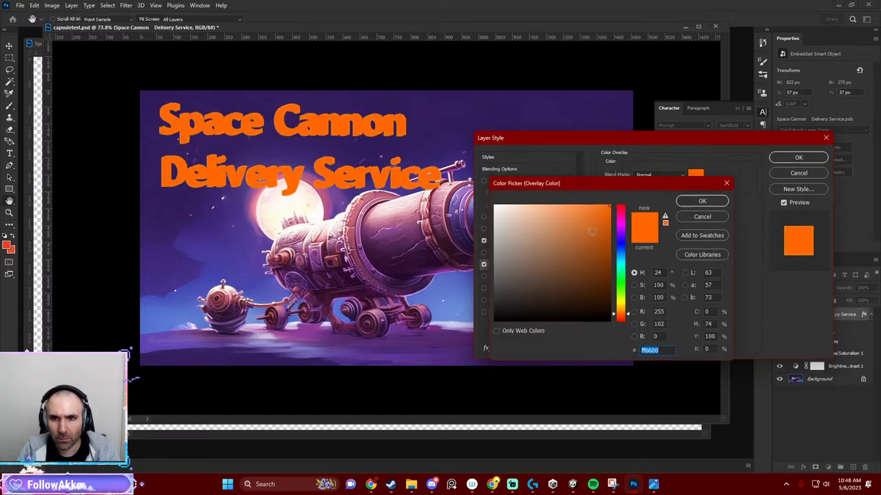
pyautogui.click(701, 201)
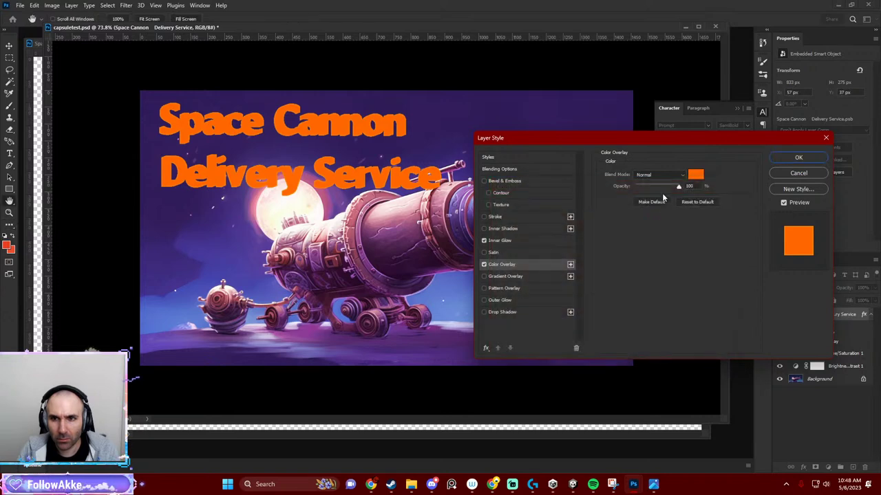
pyautogui.click(659, 174)
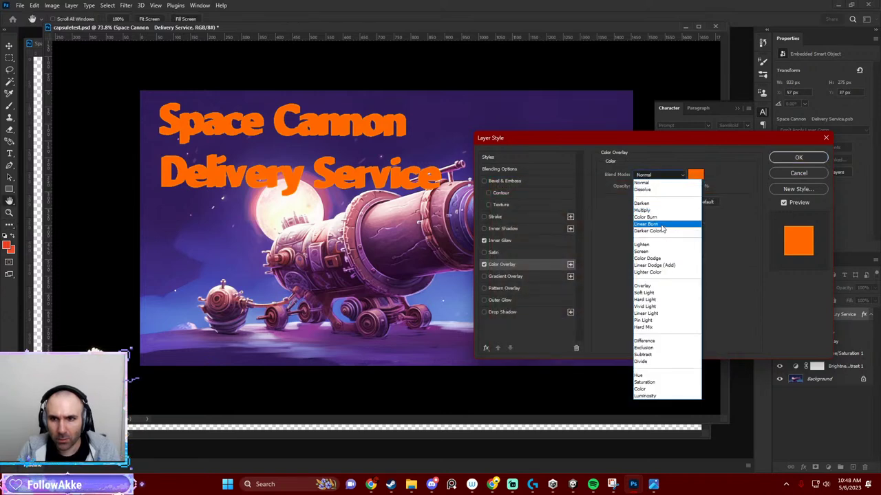
pyautogui.click(656, 287)
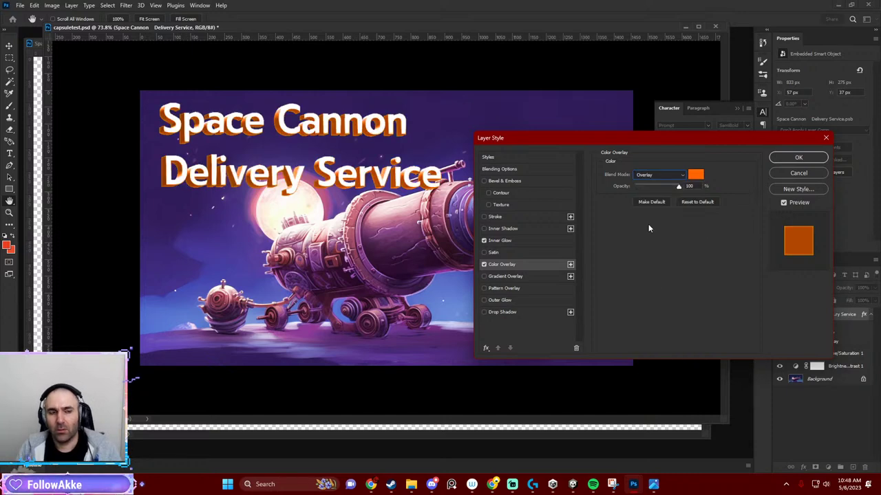
# Set the Color Overlay colour to black and apply the layer effects.
pyautogui.click(701, 174)
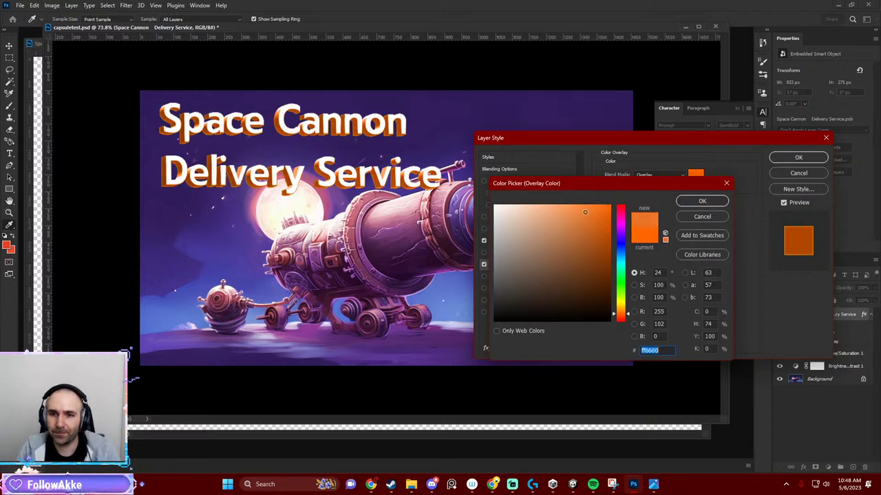
pyautogui.click(563, 209)
pyautogui.click(555, 207)
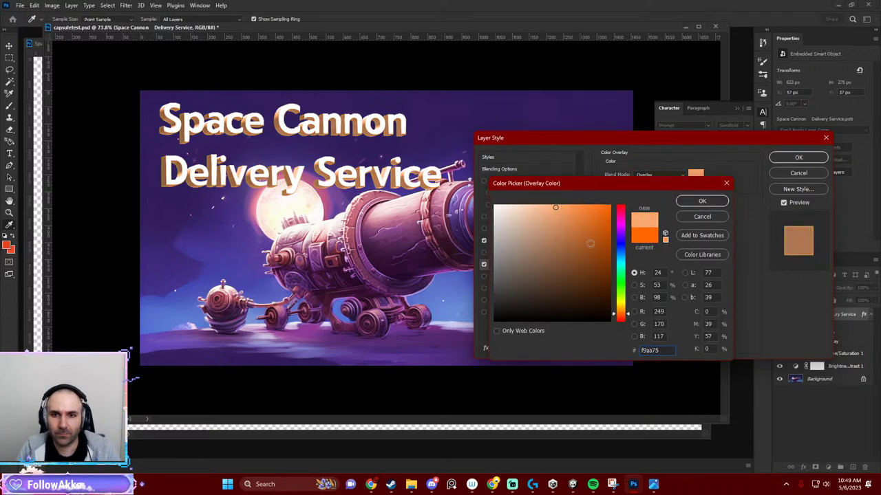
pyautogui.moveTo(626, 310)
pyautogui.mouseDown()
pyautogui.moveTo(623, 304)
pyautogui.moveTo(623, 320)
pyautogui.mouseUp()
pyautogui.click(556, 250)
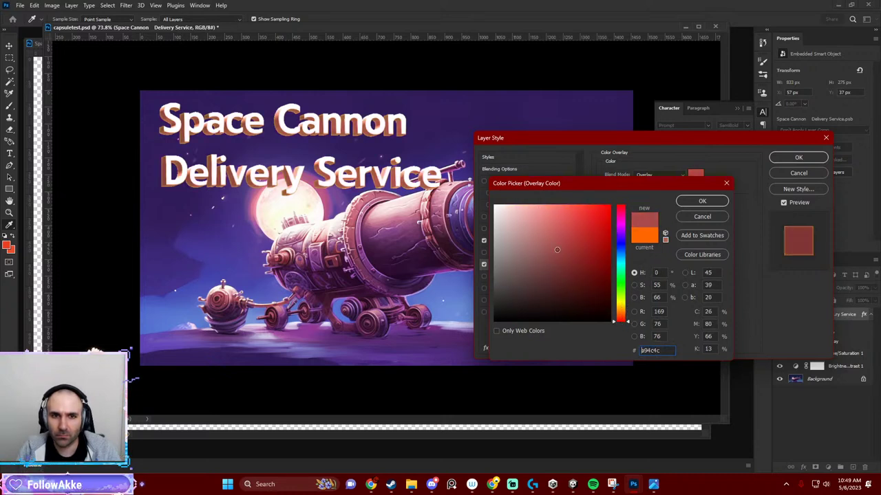
pyautogui.click(557, 306)
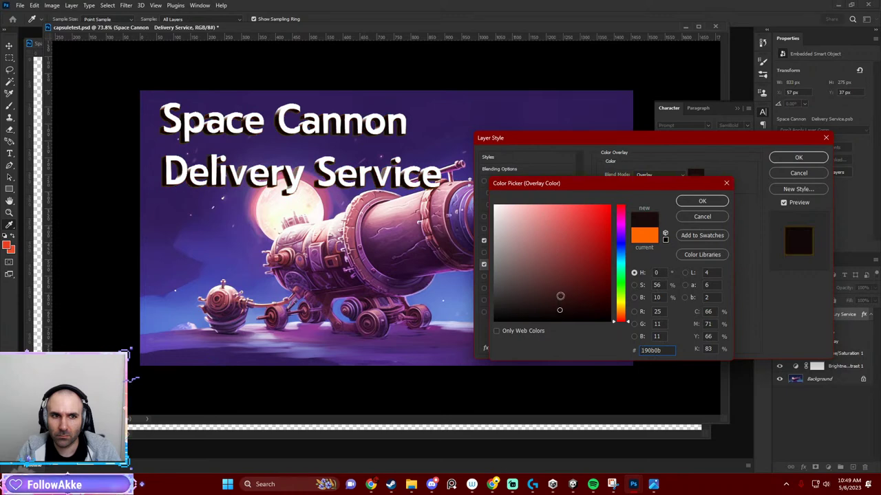
pyautogui.click(554, 260)
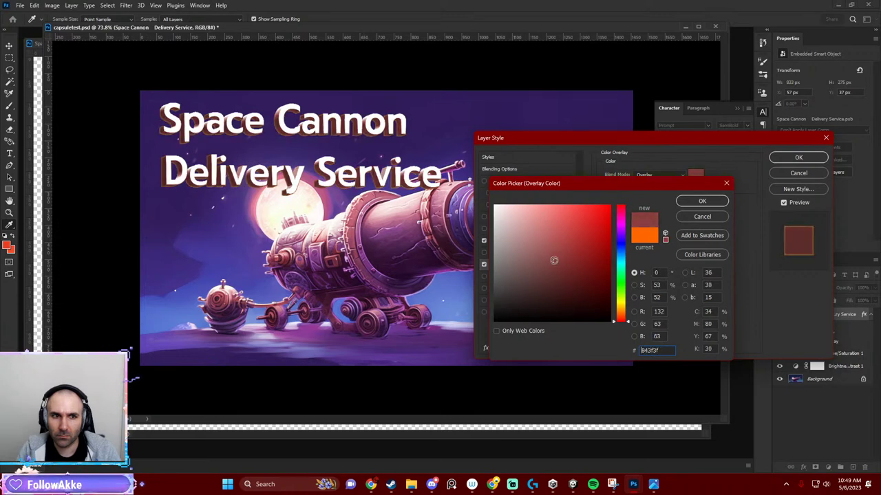
pyautogui.click(576, 288)
pyautogui.click(623, 304)
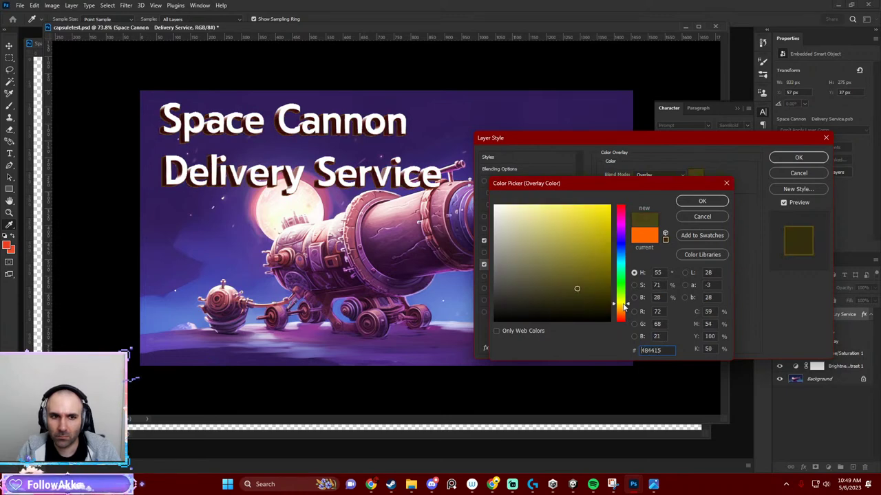
pyautogui.moveTo(589, 279)
pyautogui.mouseDown()
pyautogui.moveTo(535, 231)
pyautogui.moveTo(590, 320)
pyautogui.mouseUp()
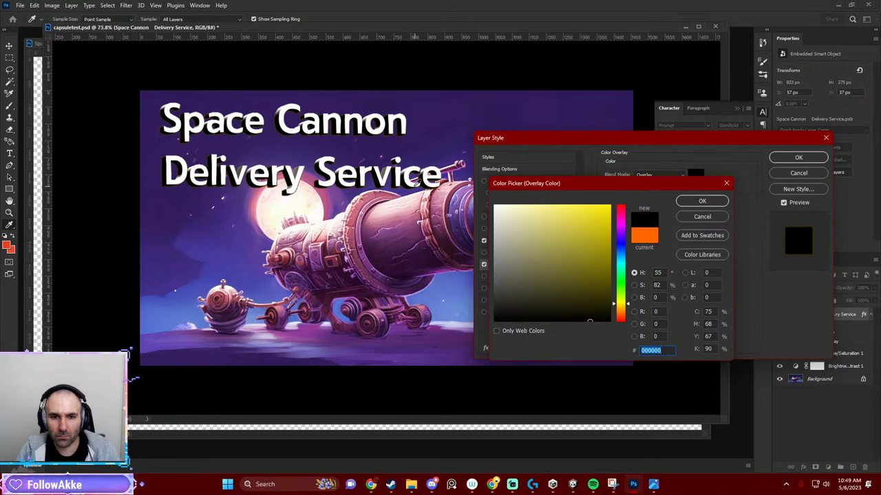
pyautogui.click(701, 201)
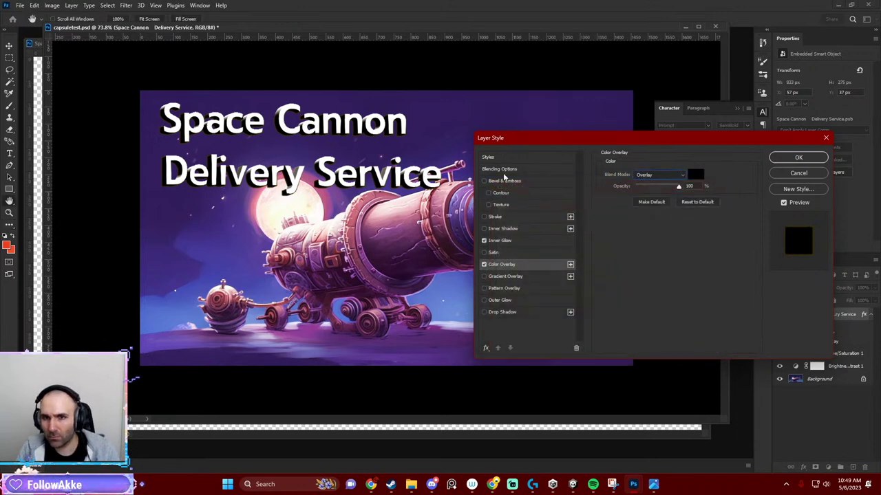
pyautogui.press('Return')
pyautogui.scroll(-5, 461, 239)
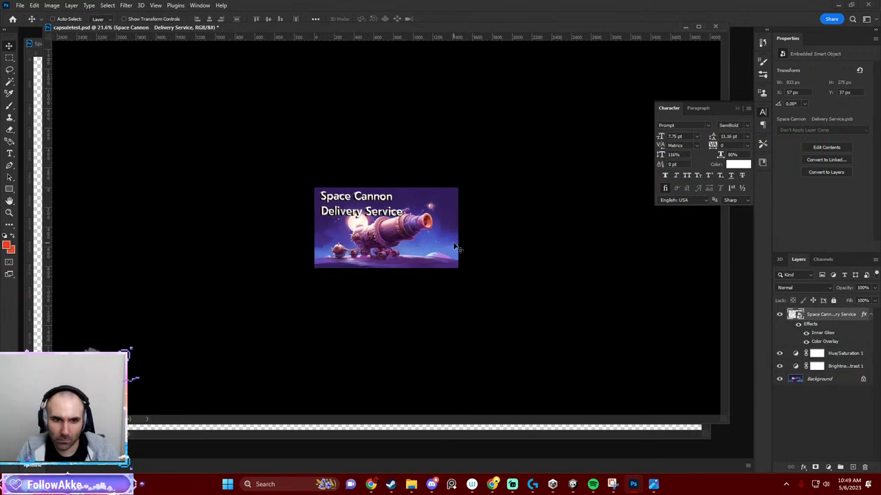
pyautogui.scroll(3, 406, 258)
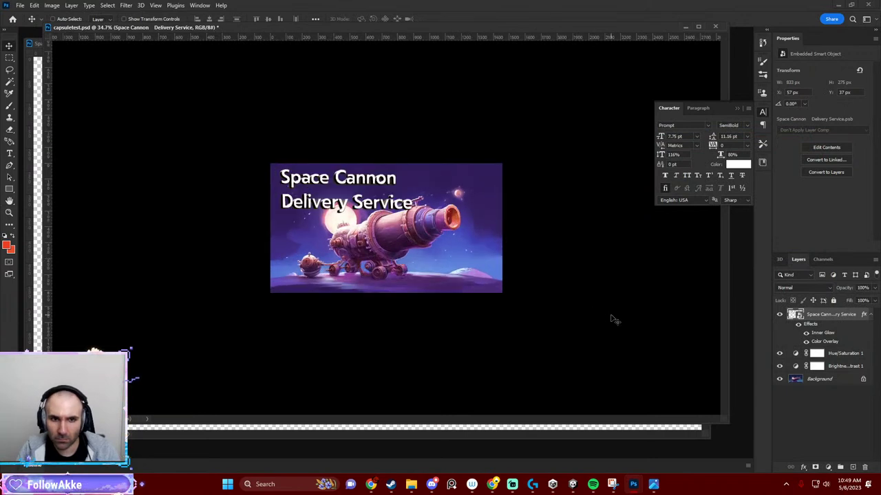
# Add a black Drop Shadow at 36% opacity, 12 px distance, with adjusted angle and spread.
pyautogui.click(803, 467)
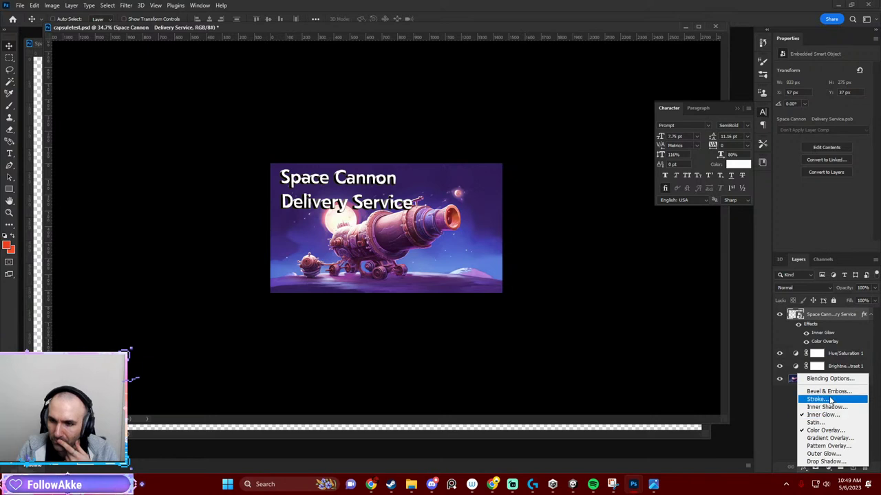
pyautogui.click(838, 463)
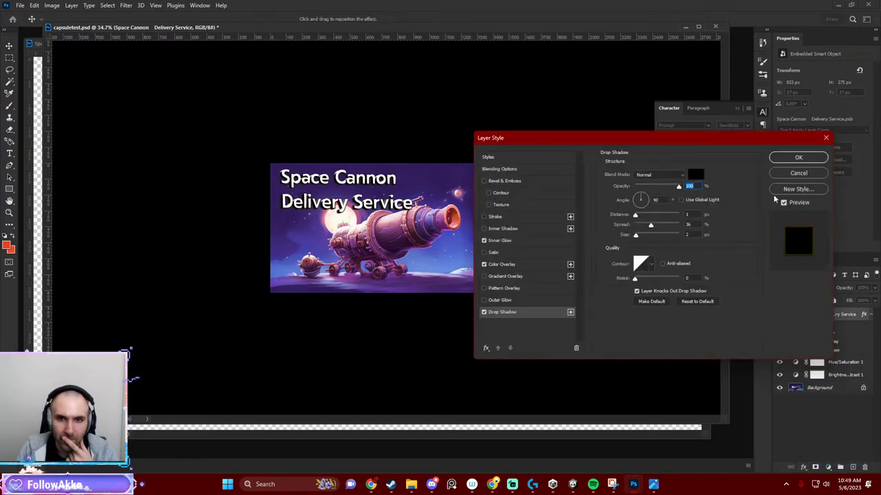
pyautogui.moveTo(678, 187)
pyautogui.mouseDown()
pyautogui.moveTo(644, 192)
pyautogui.moveTo(677, 197)
pyautogui.mouseUp()
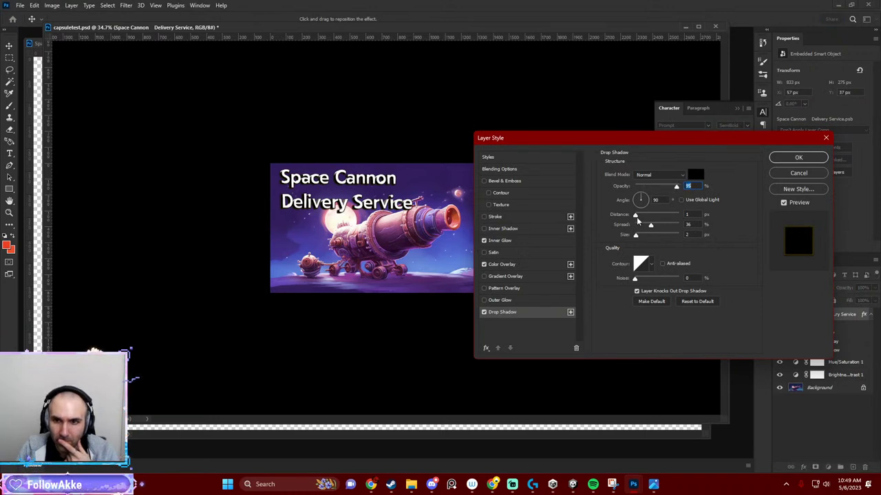
pyautogui.moveTo(634, 214)
pyautogui.mouseDown()
pyautogui.moveTo(643, 221)
pyautogui.moveTo(655, 203)
pyautogui.moveTo(647, 199)
pyautogui.mouseUp()
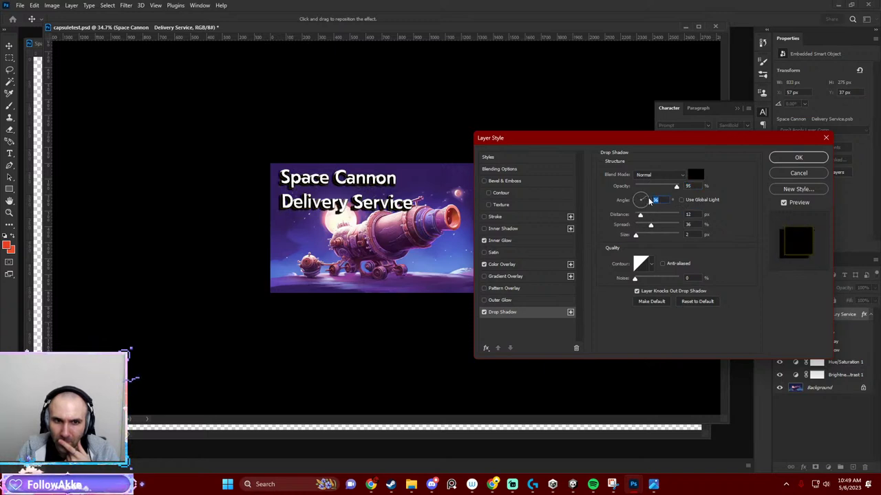
pyautogui.moveTo(676, 187); pyautogui.dragTo(640, 199)
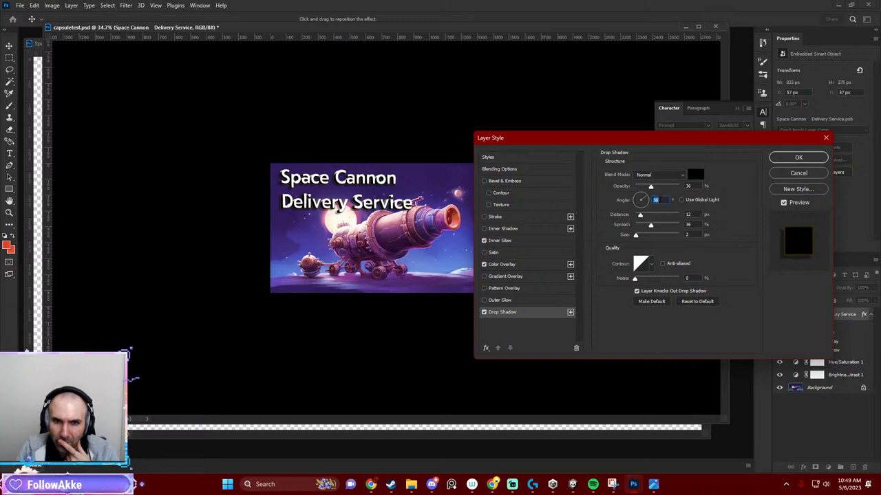
pyautogui.moveTo(640, 199); pyautogui.dragTo(645, 195)
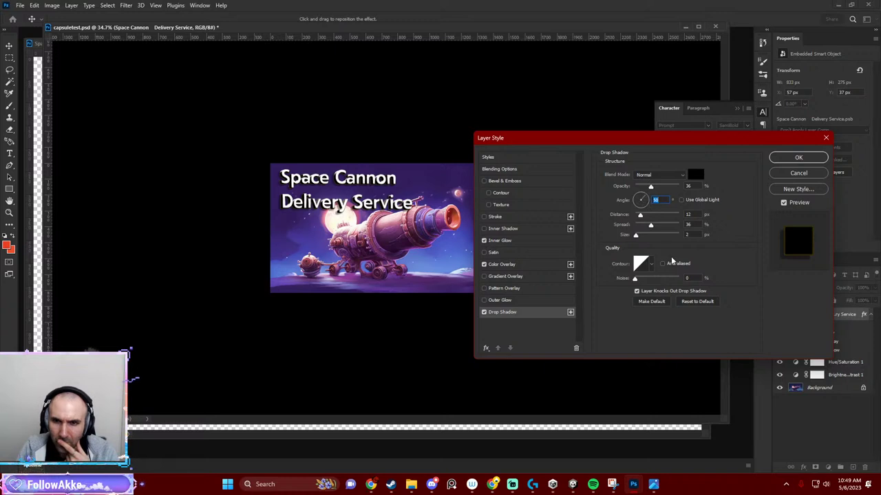
pyautogui.moveTo(651, 226); pyautogui.dragTo(680, 230)
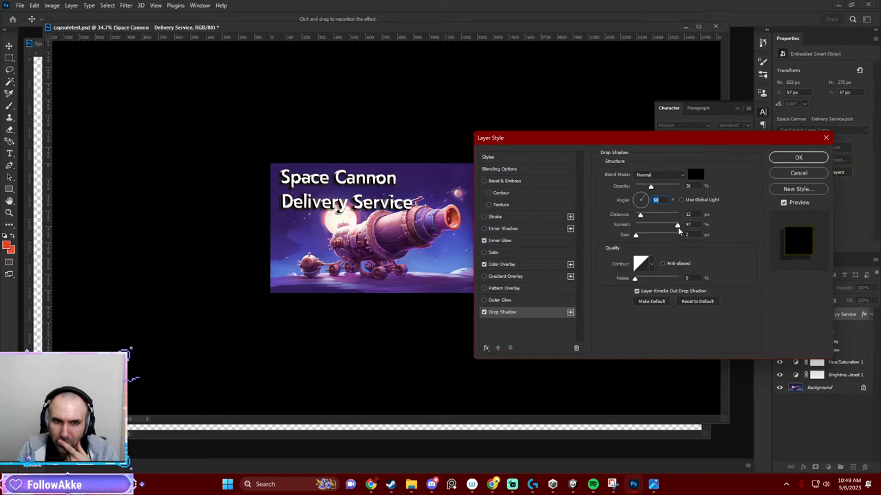
pyautogui.click(798, 158)
pyautogui.scroll(-4, 412, 223)
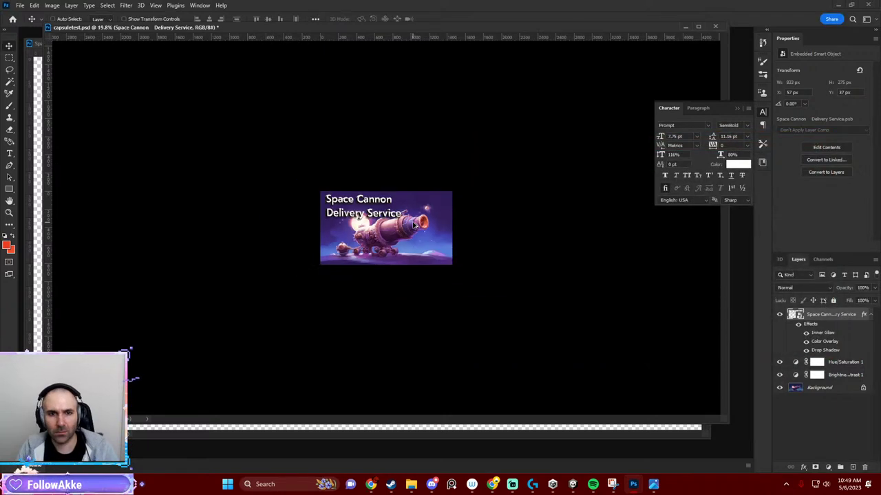
pyautogui.scroll(2, 413, 224)
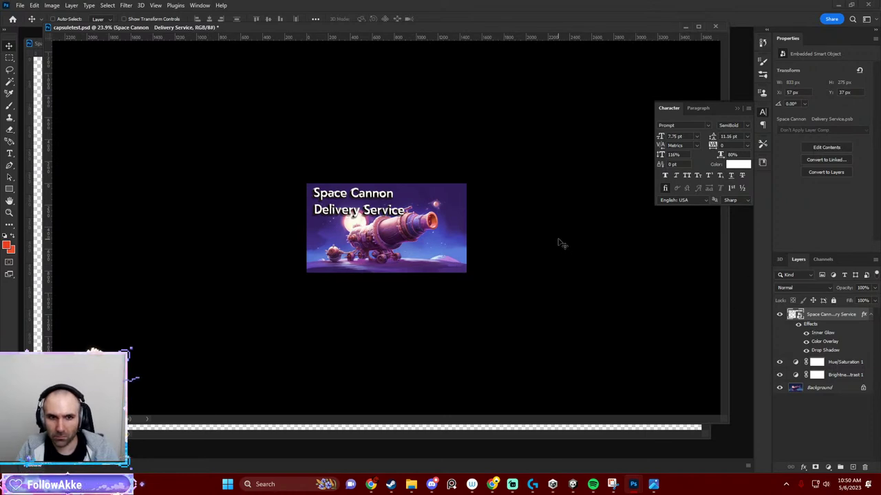
pyautogui.scroll(4, 287, 207)
pyautogui.scroll(1, 287, 208)
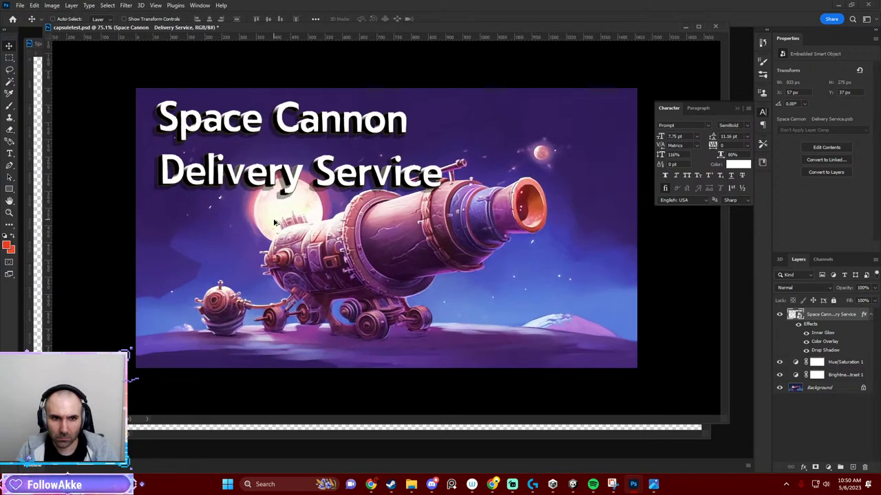
pyautogui.scroll(-4, 273, 222)
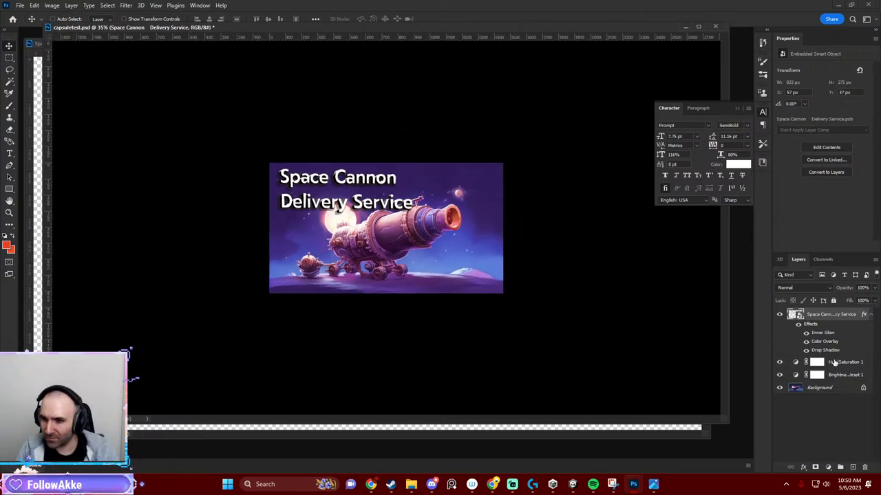
# Turn off the title's Drop Shadow in Layer Style.
pyautogui.click(803, 468)
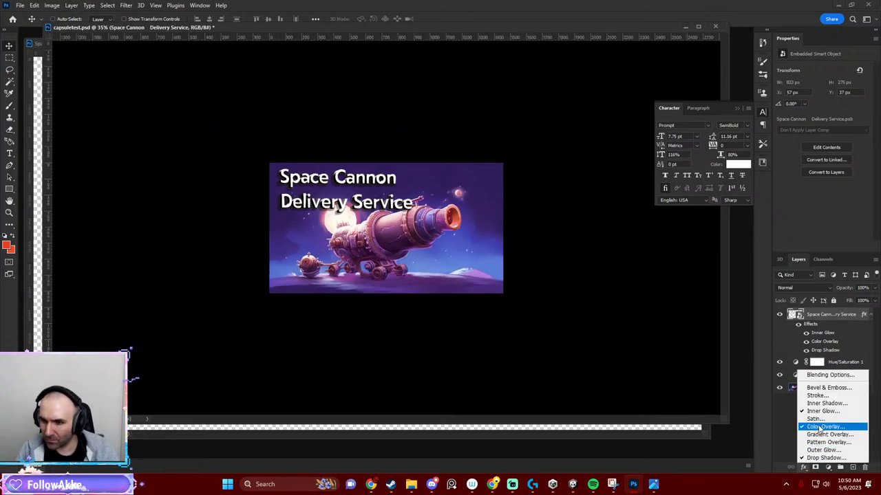
pyautogui.click(817, 427)
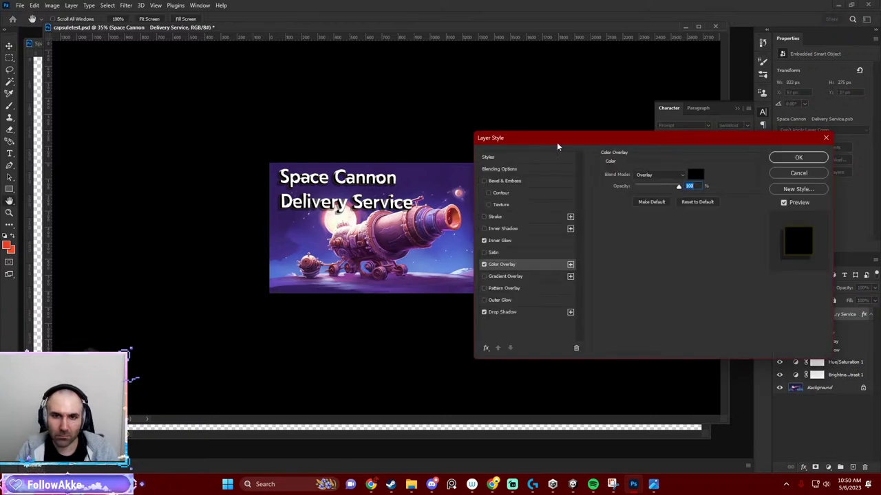
pyautogui.click(483, 312)
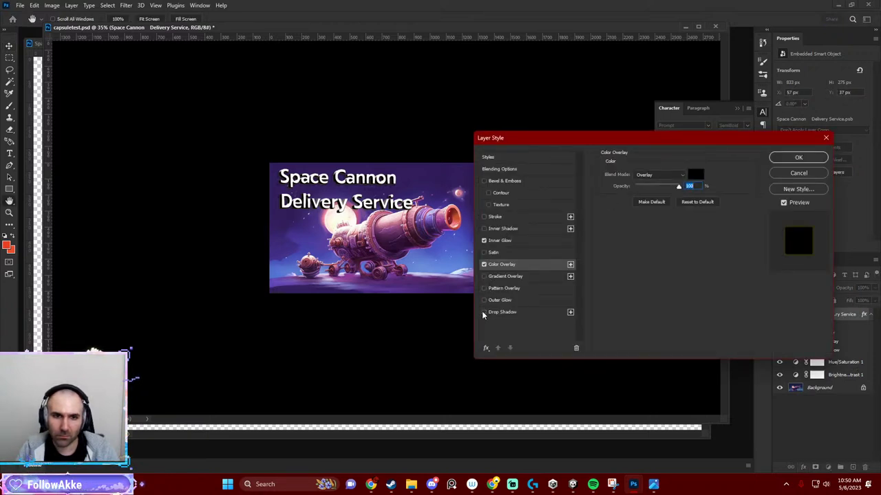
pyautogui.click(483, 312)
pyautogui.click(483, 313)
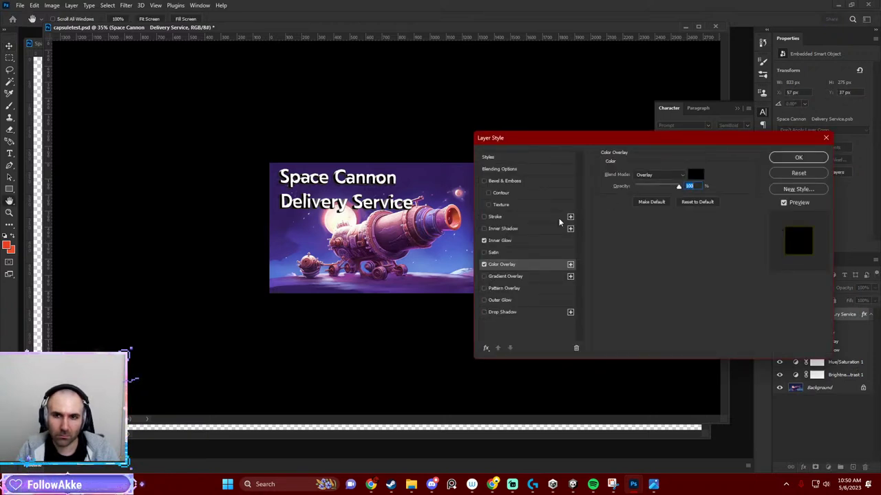
pyautogui.click(798, 157)
pyautogui.scroll(-3, 386, 228)
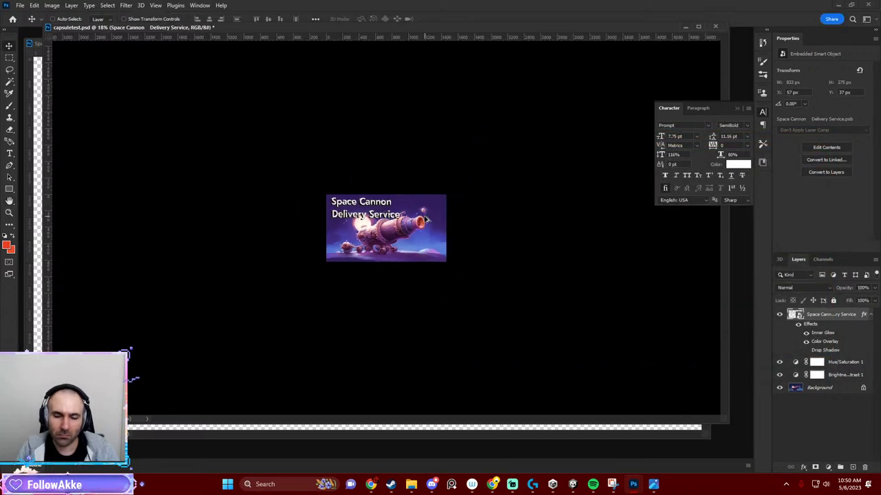
pyautogui.scroll(2, 386, 227)
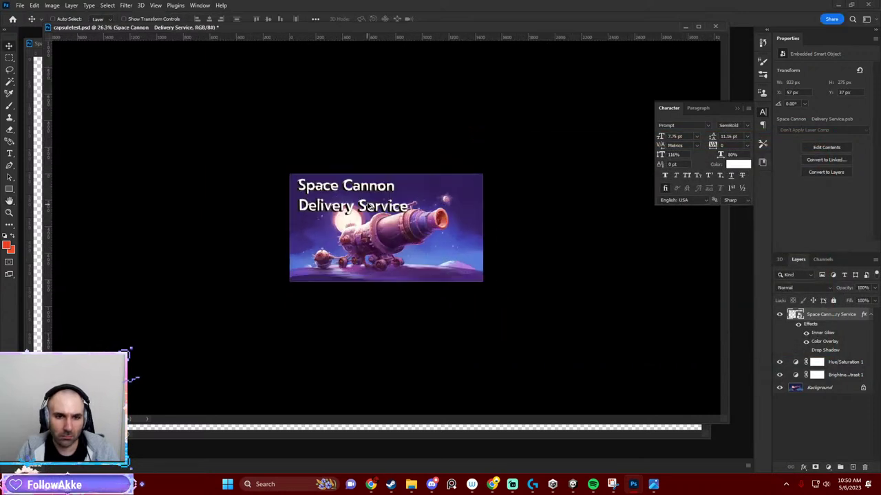
# Make the title's Inner Glow white at about 44% opacity.
pyautogui.click(803, 467)
pyautogui.click(823, 412)
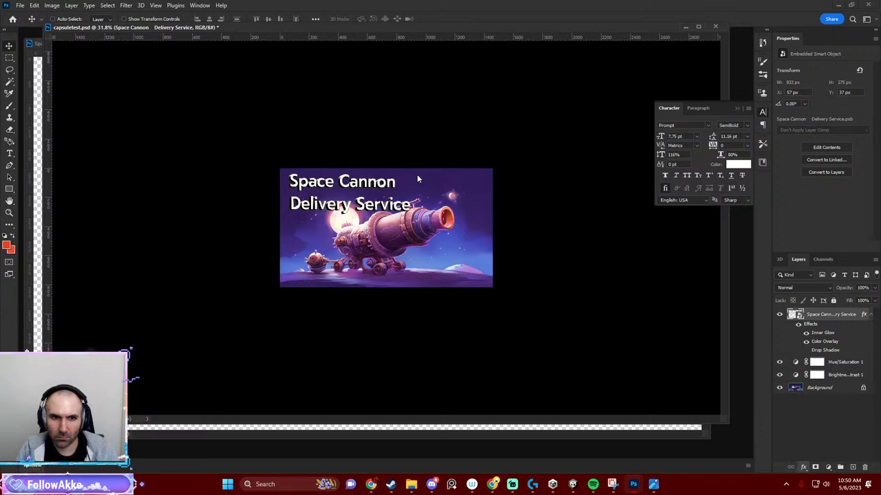
pyautogui.click(485, 229)
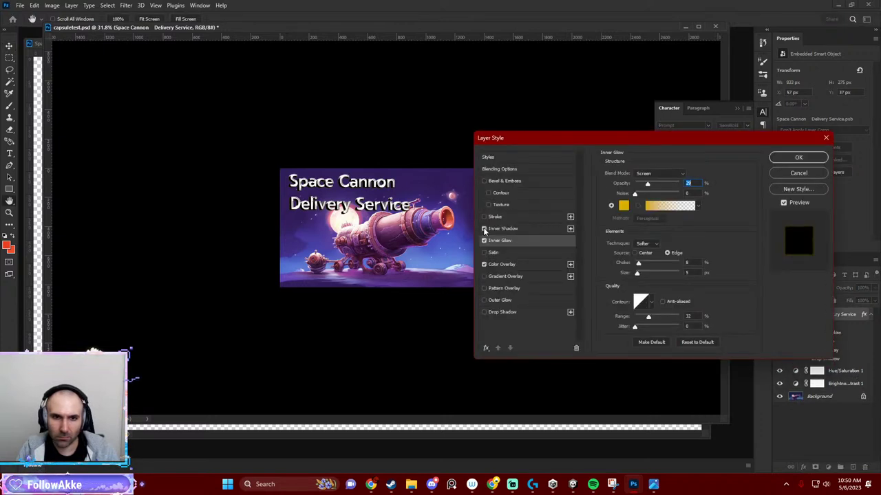
pyautogui.click(485, 241)
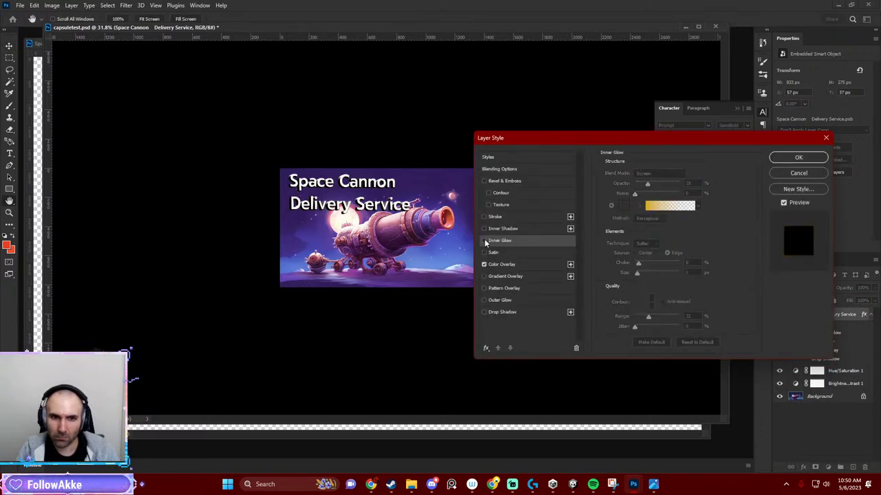
pyautogui.click(484, 241)
pyautogui.click(485, 241)
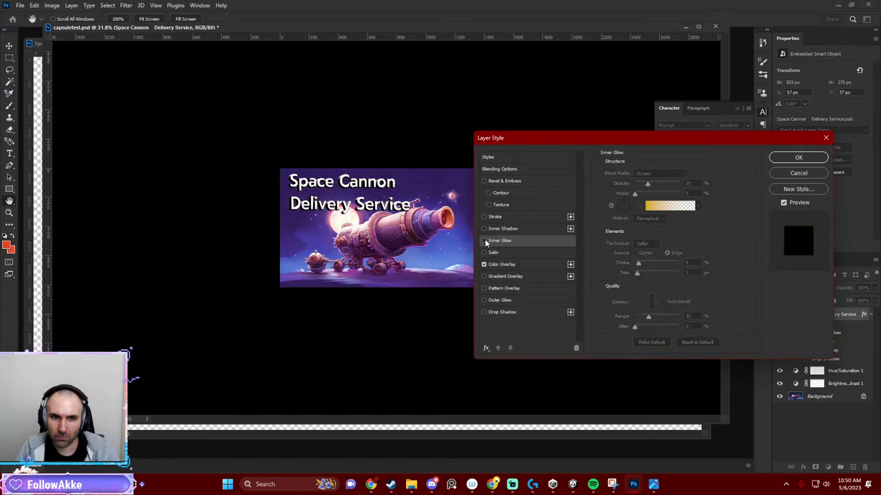
pyautogui.click(485, 241)
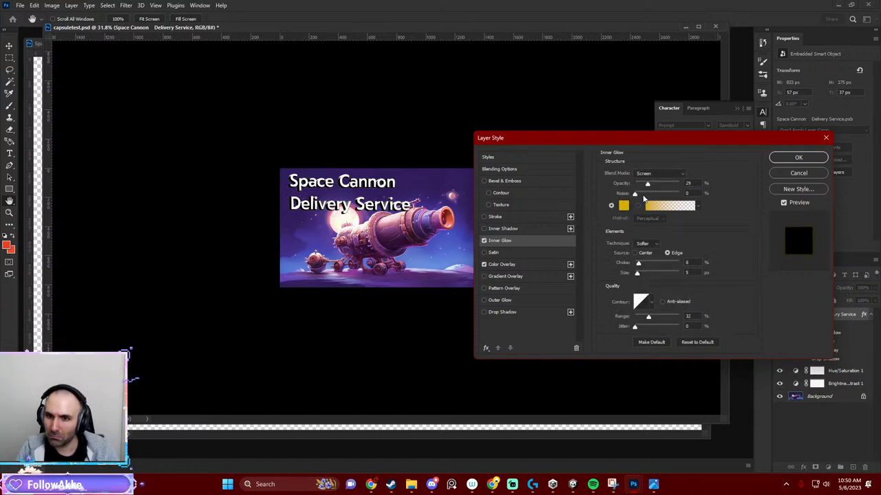
pyautogui.moveTo(646, 186)
pyautogui.mouseDown()
pyautogui.moveTo(670, 183)
pyautogui.moveTo(652, 187)
pyautogui.mouseUp()
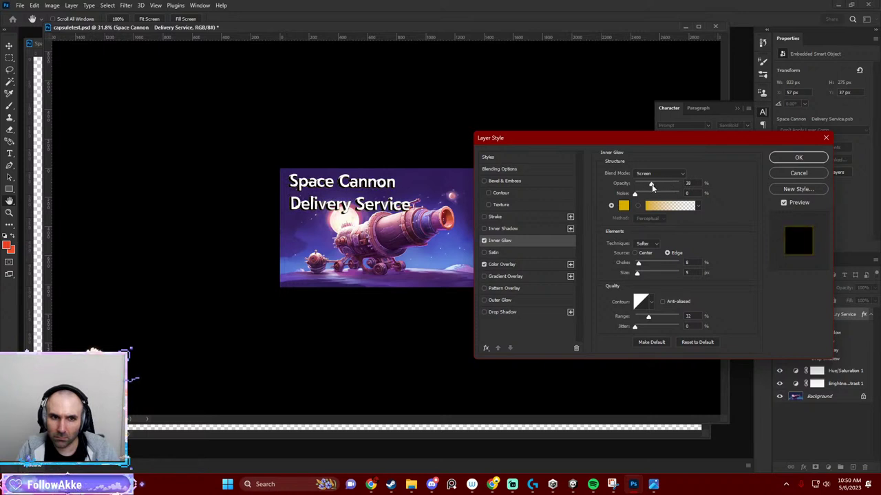
pyautogui.click(623, 205)
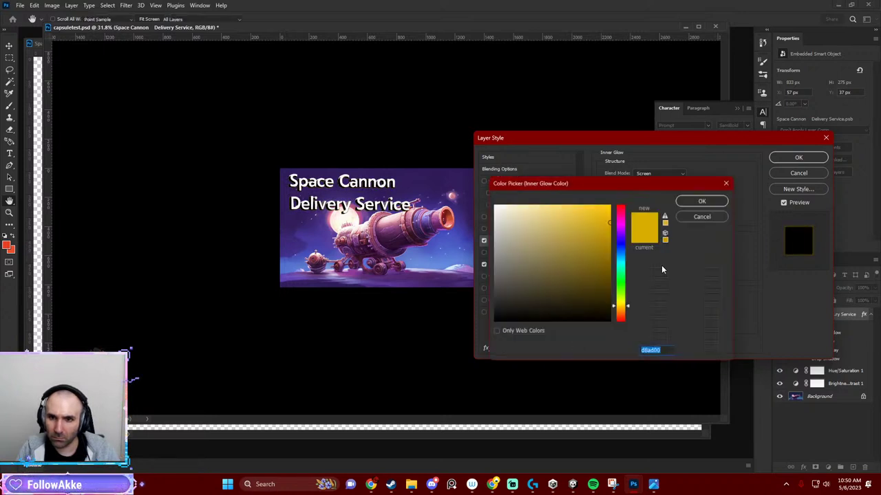
pyautogui.click(494, 205)
pyautogui.click(690, 202)
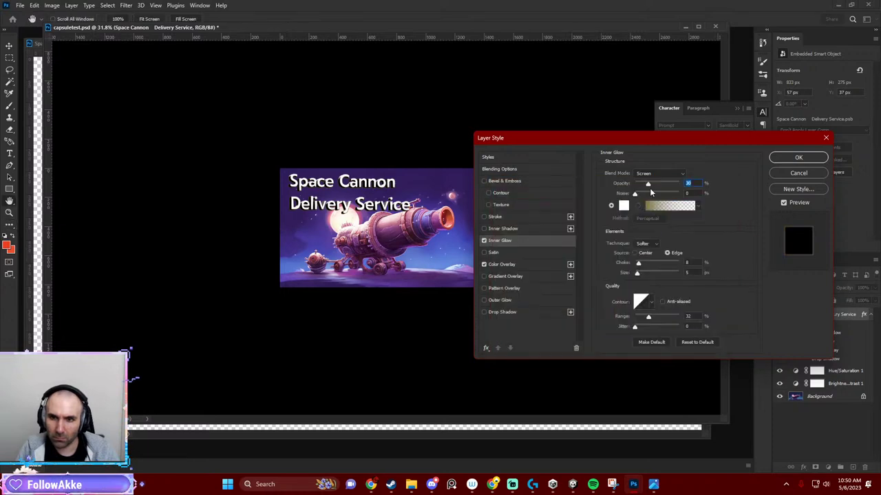
pyautogui.moveTo(652, 188); pyautogui.dragTo(656, 190)
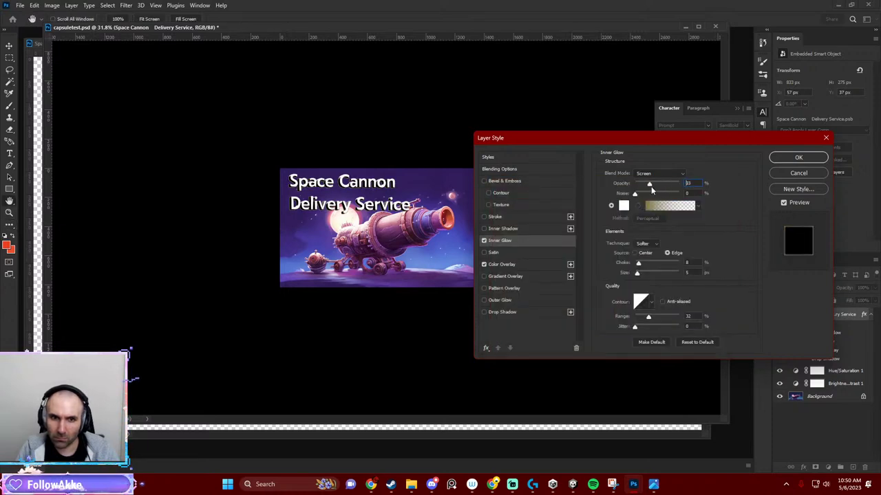
pyautogui.click(800, 160)
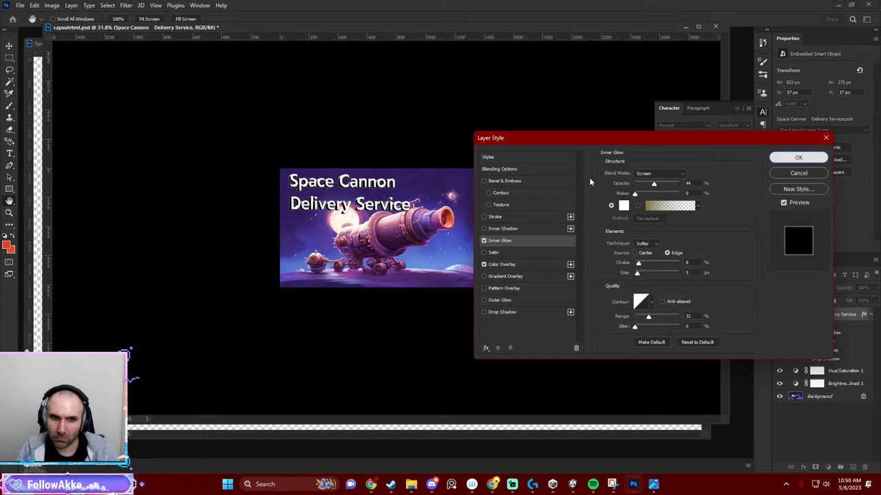
pyautogui.scroll(-2, 468, 199)
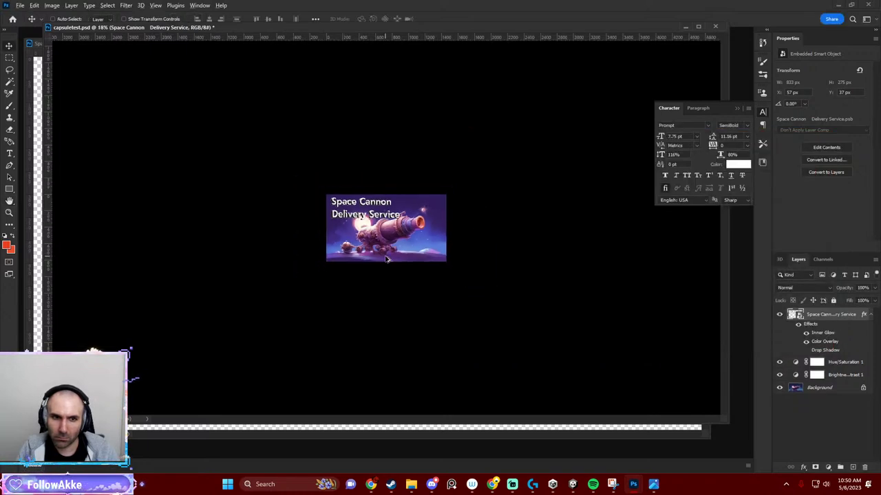
pyautogui.scroll(2, 382, 255)
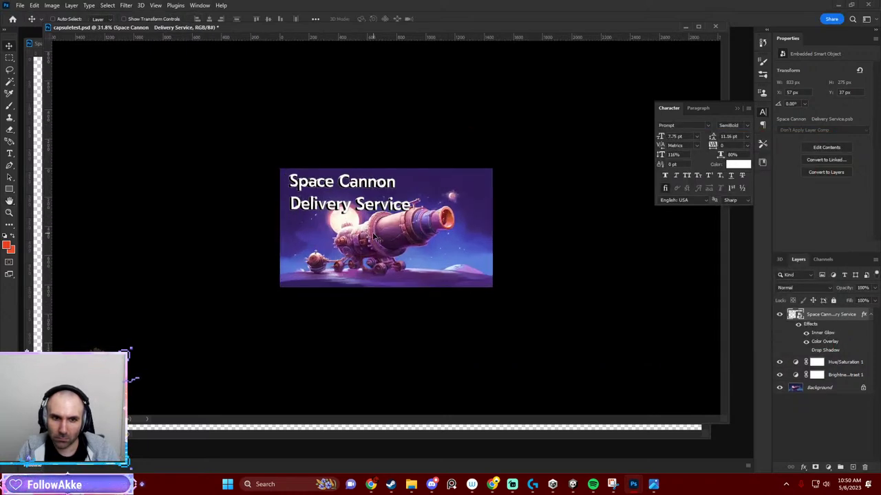
pyautogui.scroll(2, 333, 177)
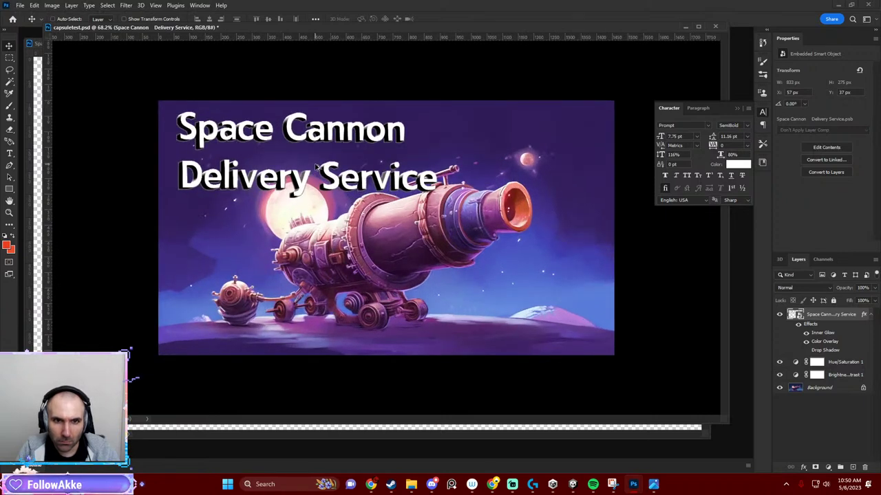
pyautogui.scroll(-3, 313, 168)
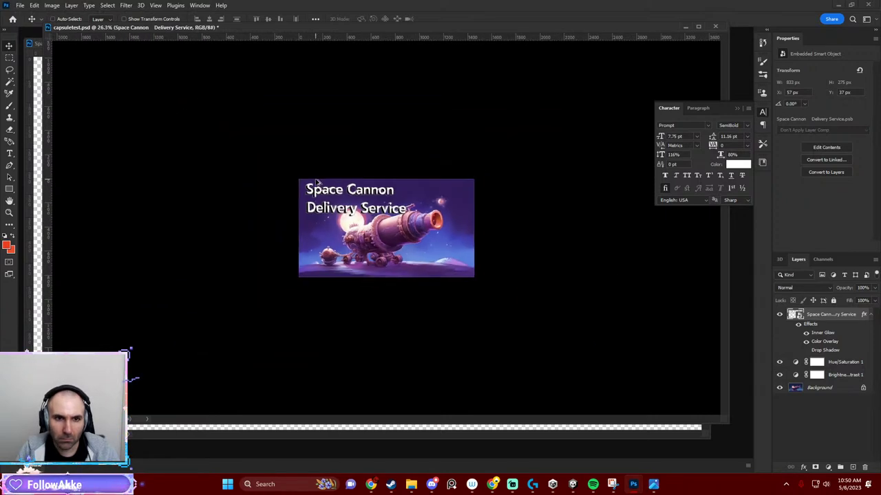
pyautogui.click(23, 7)
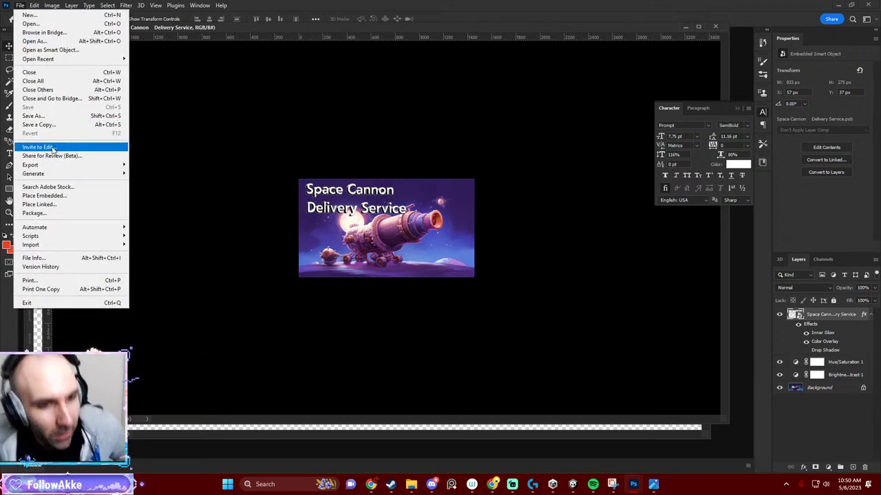
pyautogui.click(488, 485)
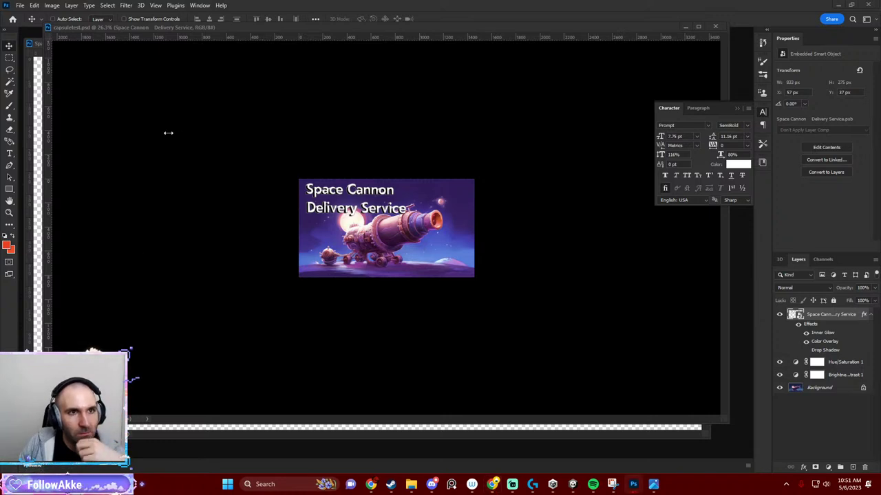
pyautogui.click(20, 5)
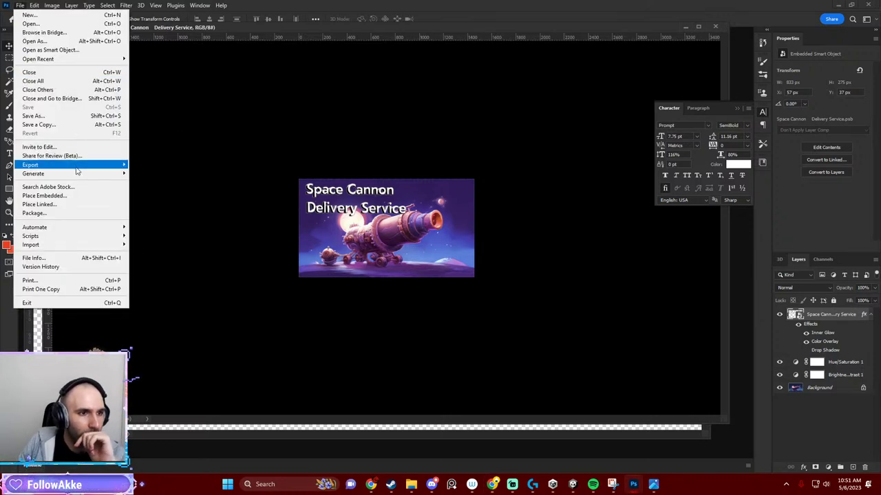
pyautogui.moveTo(77, 170)
pyautogui.click(180, 173)
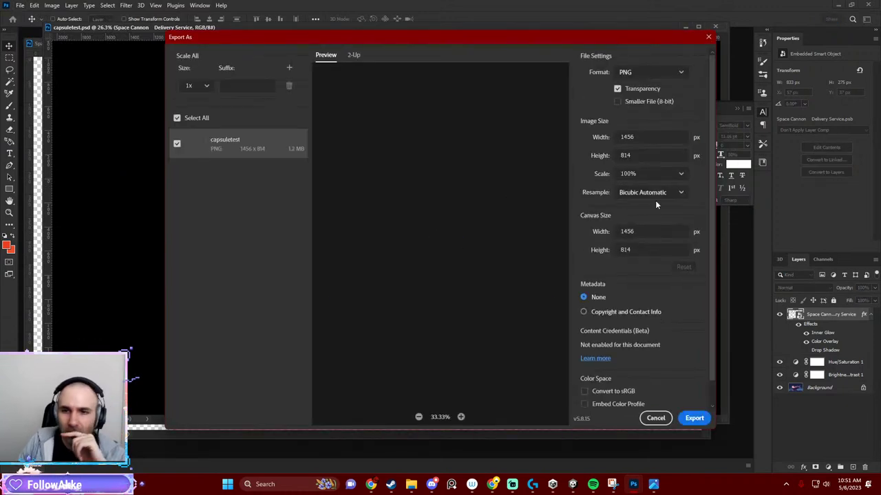
pyautogui.doubleClick(650, 137)
pyautogui.write('460')
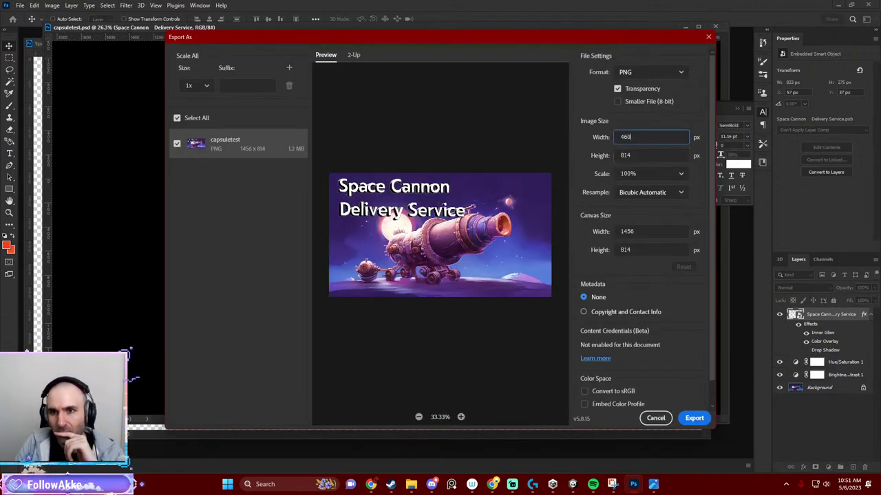
pyautogui.click(662, 155)
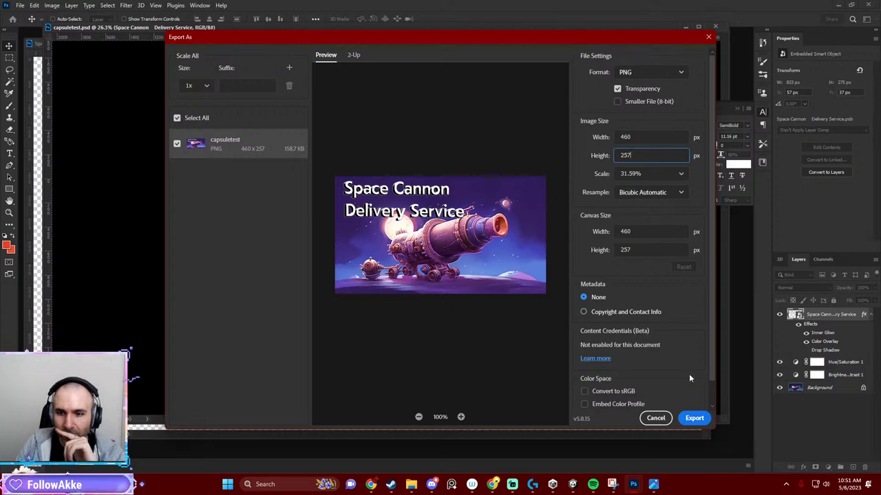
pyautogui.click(707, 36)
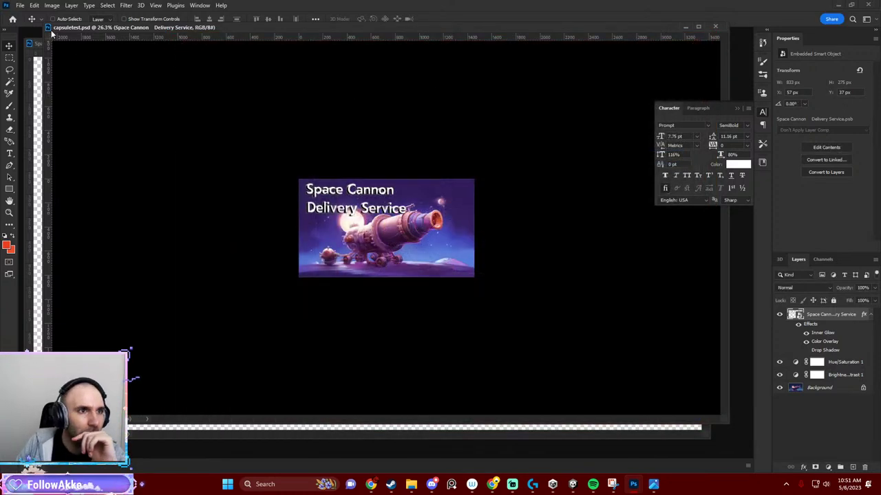
# Open the Image menu and dismiss it without running a command.
pyautogui.click(52, 5)
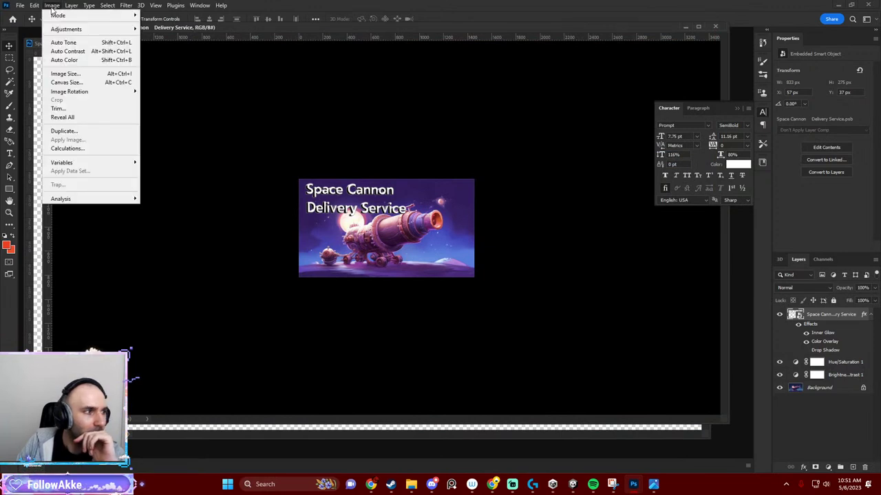
pyautogui.press('Escape')
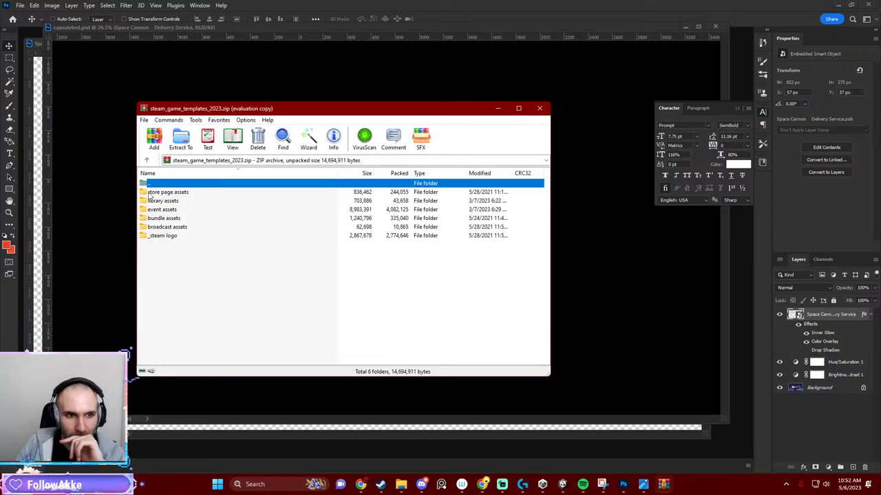
# Extract the template asset folders into a new Desktop folder named 'steam assets'.
pyautogui.click(153, 193)
pyautogui.press('Escape')
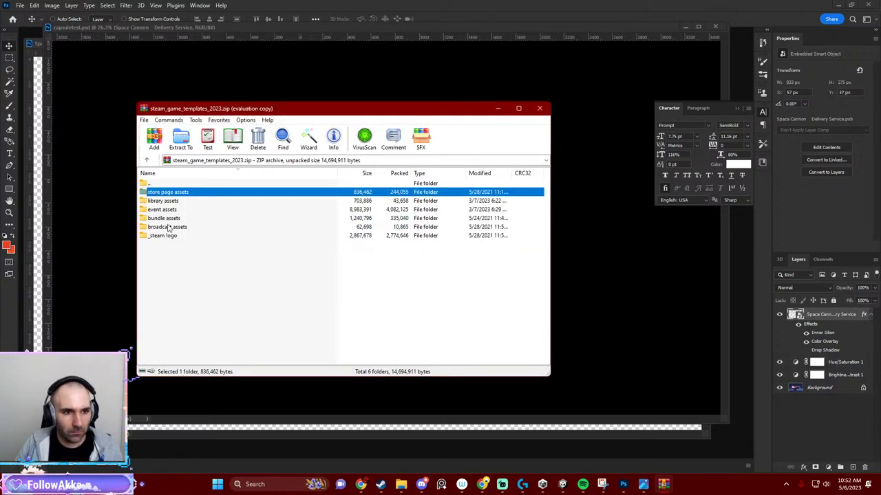
pyautogui.keyDown('shift'); pyautogui.click(169, 228); pyautogui.keyUp('shift')
pyautogui.moveTo(169, 231); pyautogui.dragTo(274, 282)
pyautogui.press('super+e')
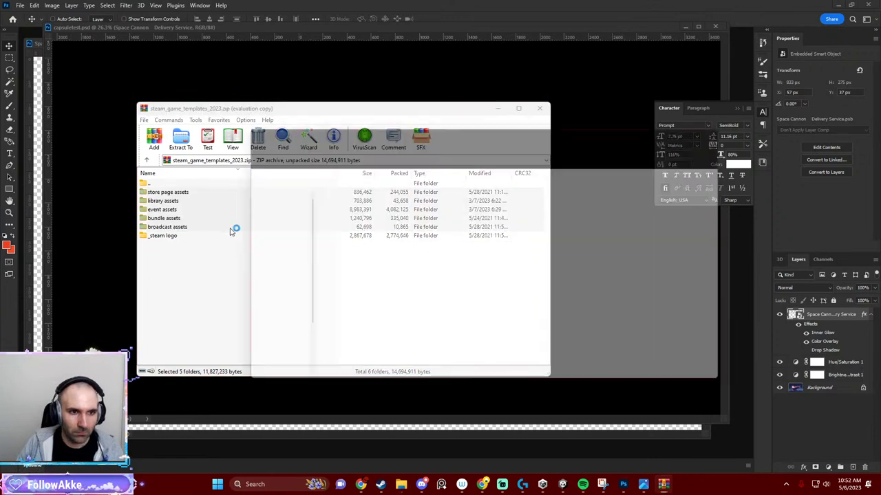
pyautogui.click(266, 268)
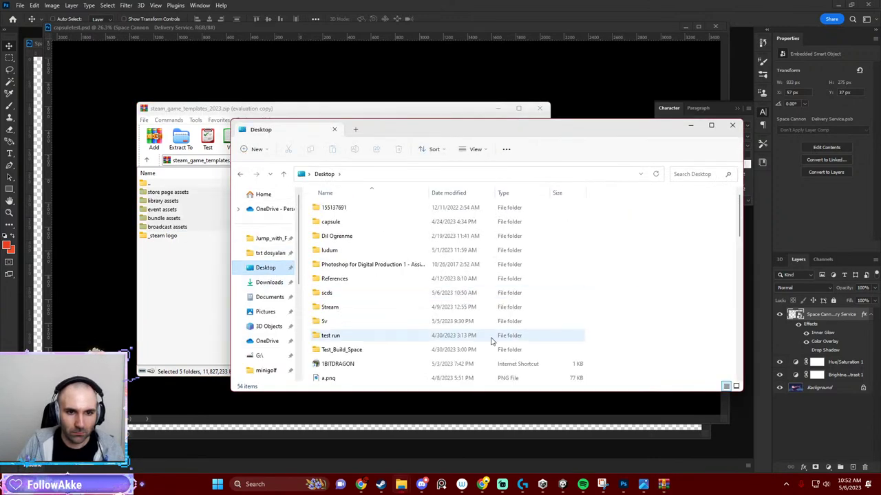
pyautogui.scroll(-5, 624, 317)
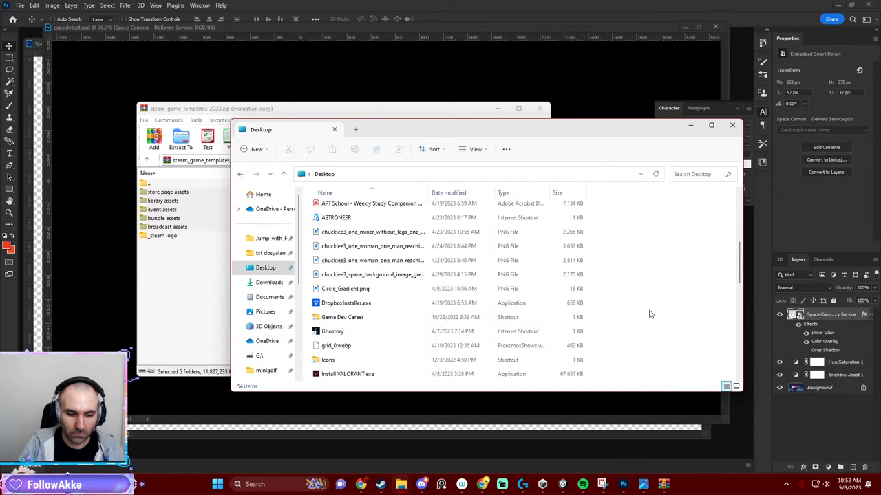
pyautogui.hotkey('ctrl', 'shift', 'n')
pyautogui.write('steam ass')
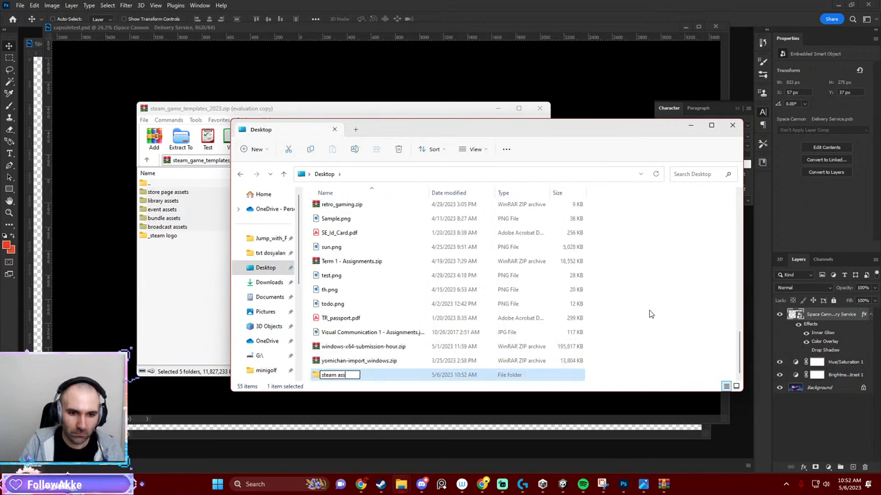
pyautogui.write('ets')
pyautogui.press('Return')
pyautogui.press('Return')
pyautogui.moveTo(482, 209)
pyautogui.mouseDown()
pyautogui.moveTo(482, 285)
pyautogui.moveTo(620, 293)
pyautogui.mouseUp()
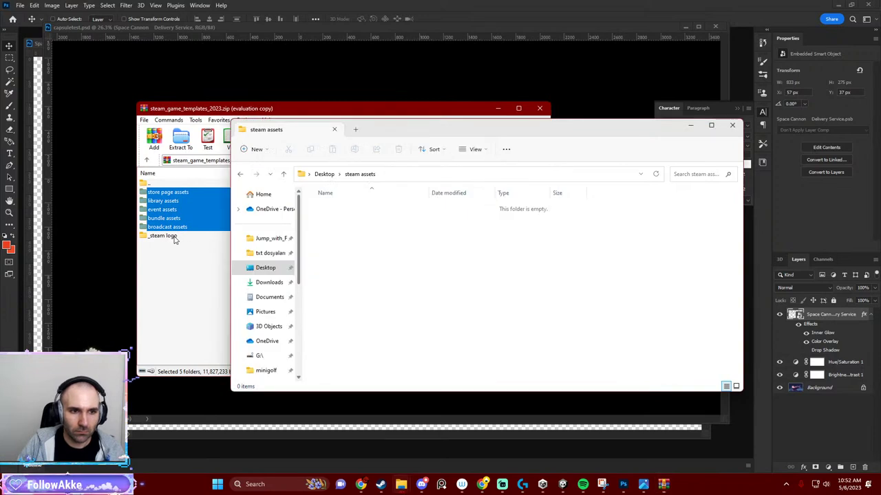
# Close the archive and open store_capsule_header.psd from the store page assets folder.
pyautogui.click(175, 236)
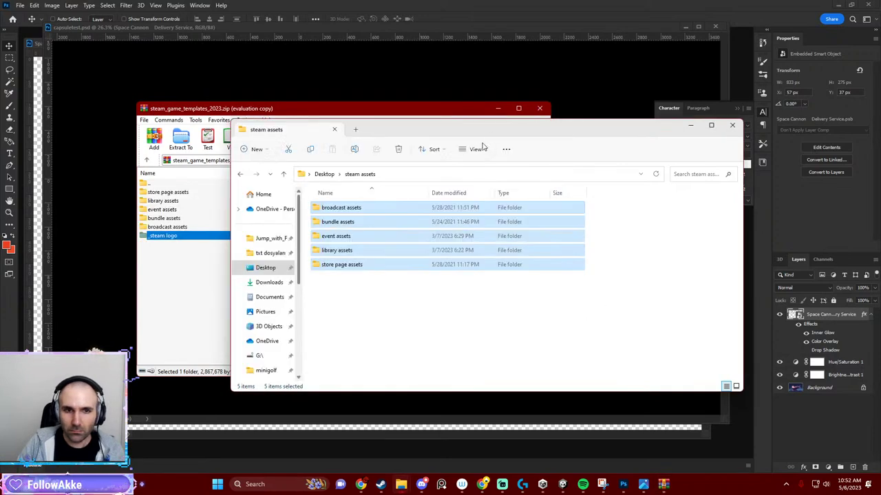
pyautogui.press('Escape')
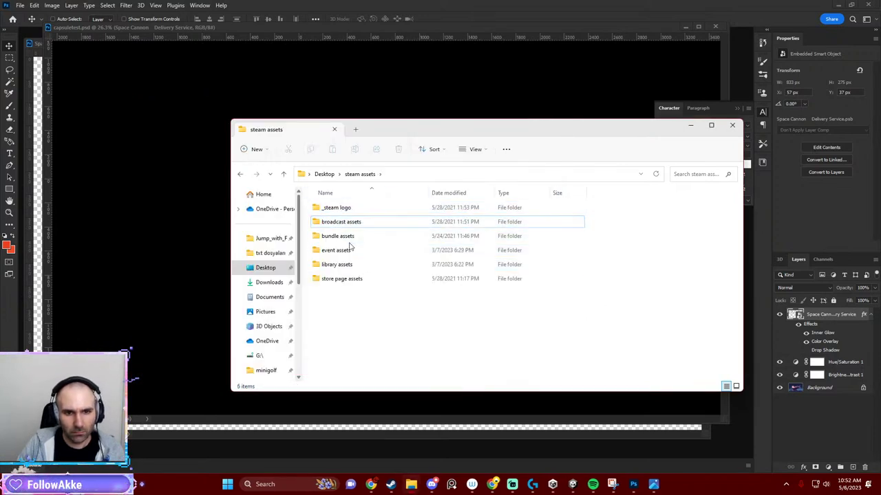
pyautogui.doubleClick(353, 278)
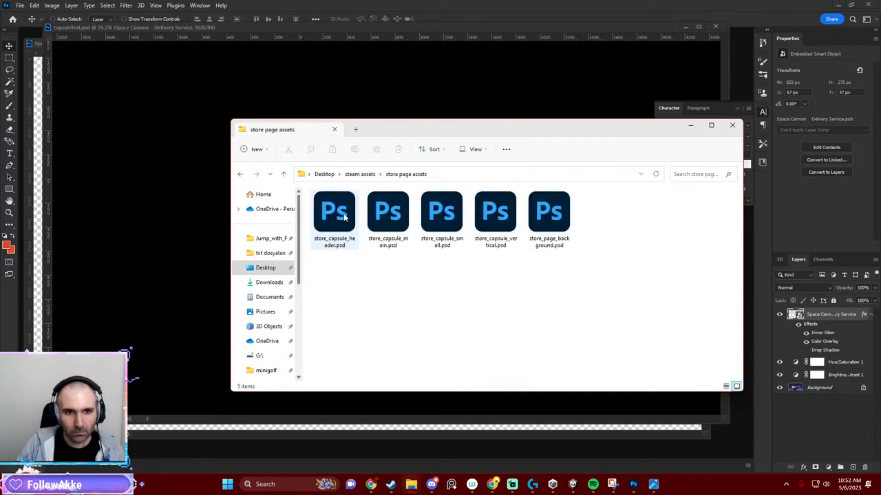
pyautogui.click(346, 218)
# Open store_capsule_header.psd and arrange its window next to capsuletest.psd.
pyautogui.doubleClick(345, 217)
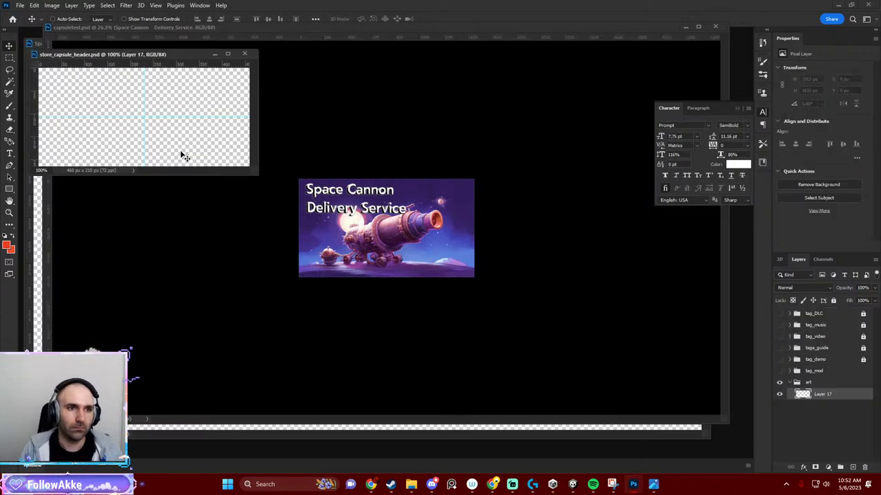
pyautogui.moveTo(161, 55); pyautogui.dragTo(381, 255)
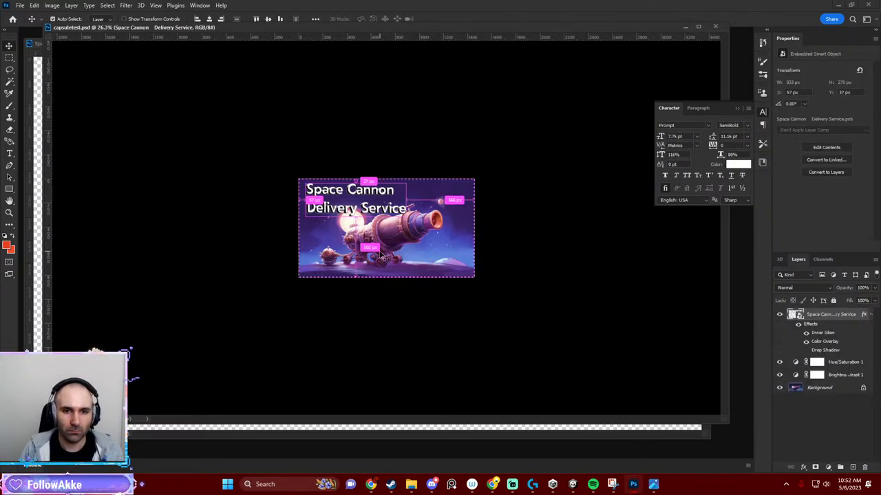
pyautogui.click(819, 389)
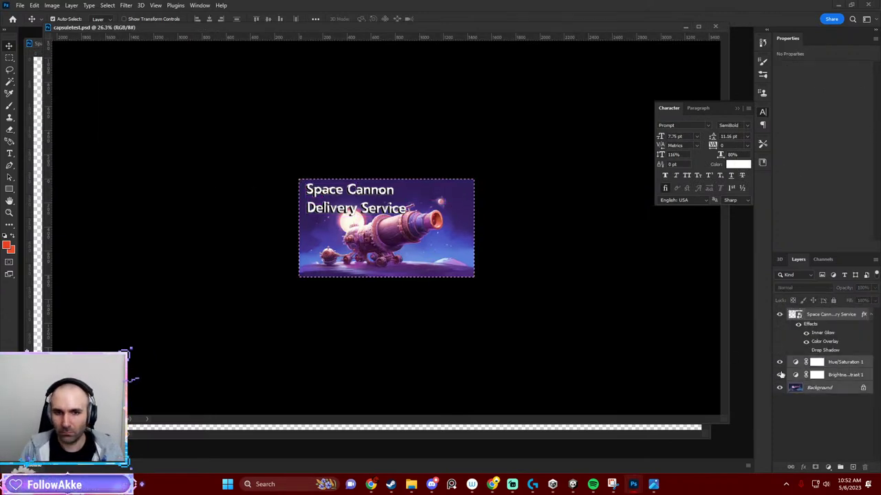
pyautogui.click(23, 8)
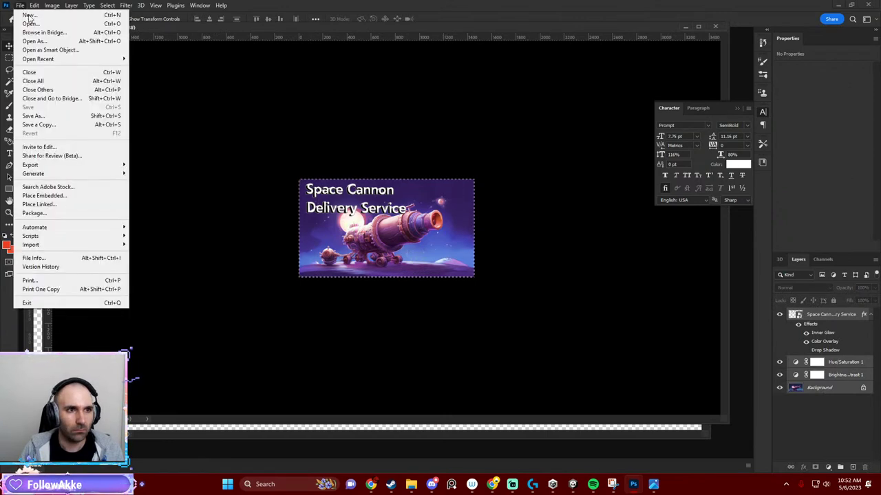
pyautogui.click(333, 115)
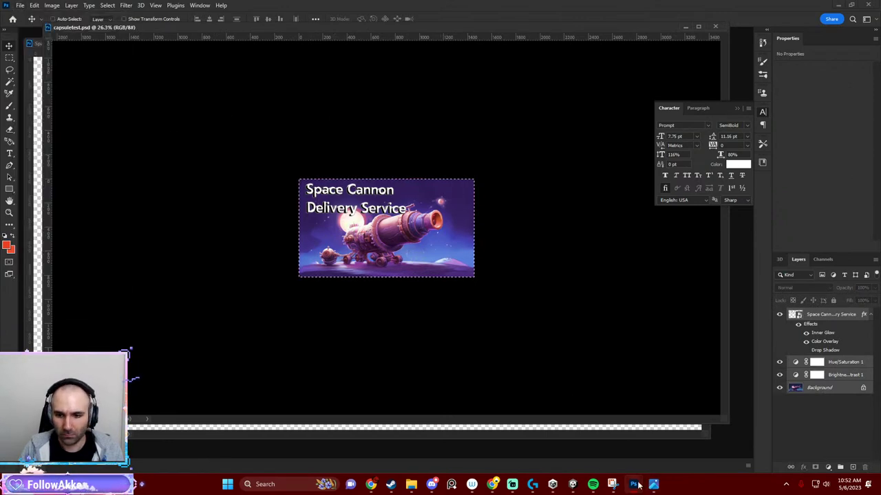
pyautogui.moveTo(637, 485)
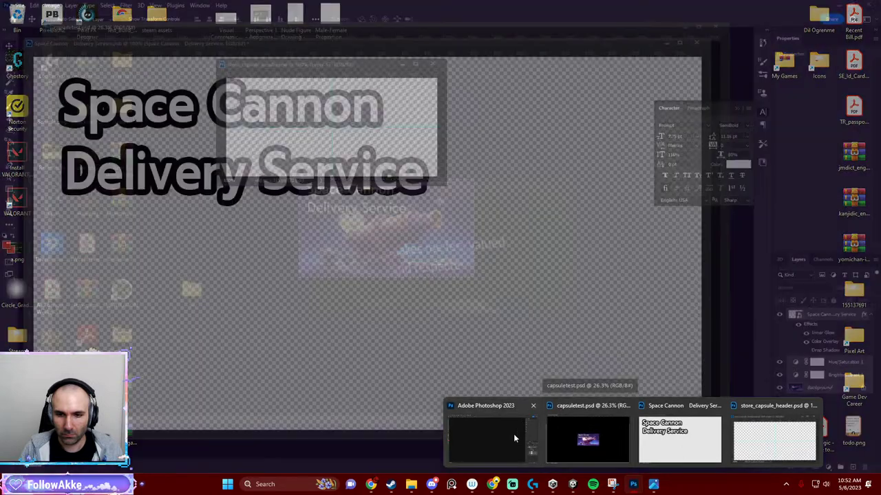
pyautogui.click(587, 439)
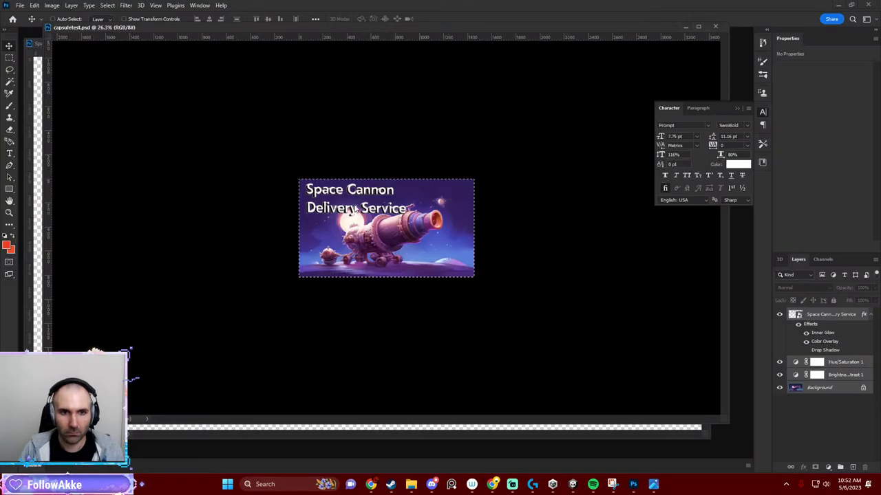
pyautogui.click(315, 88)
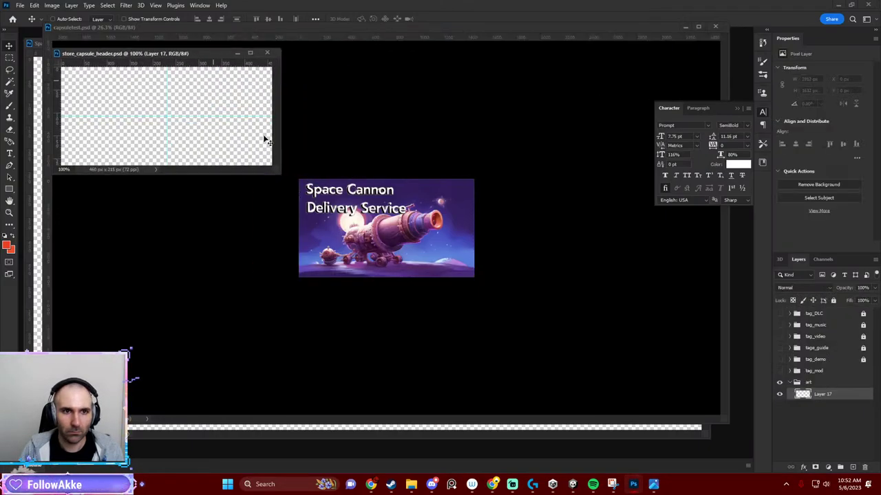
pyautogui.moveTo(278, 174); pyautogui.dragTo(586, 403)
# Paste the title into the header template as Layer 17 and shrink it to about a third.
pyautogui.hotkey('ctrl', 'v')
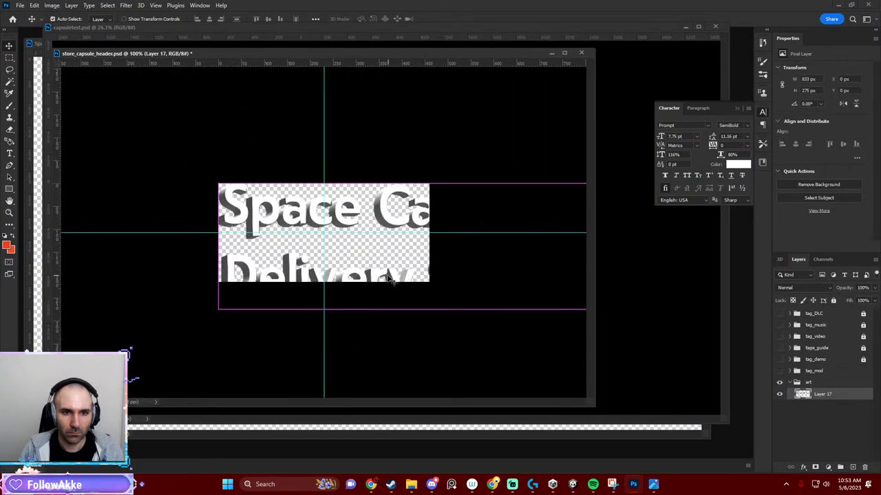
pyautogui.hotkey('ctrl', 't')
pyautogui.hotkey('ctrl', '0')
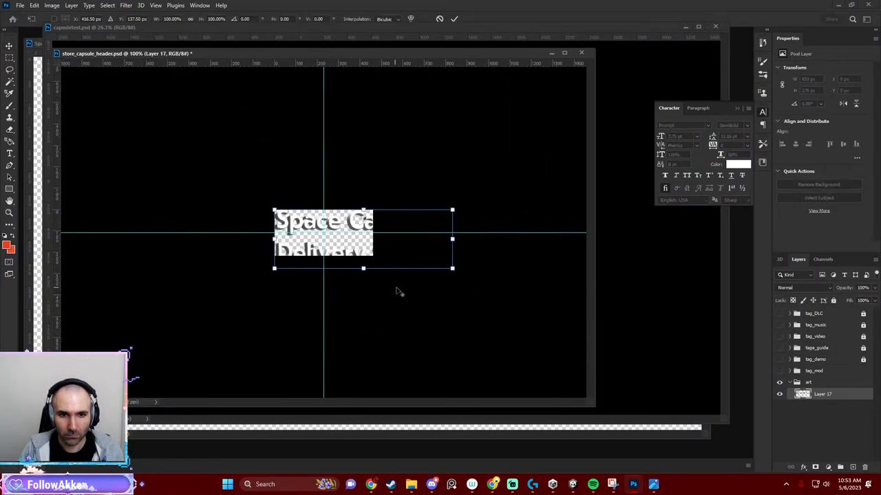
pyautogui.moveTo(422, 263); pyautogui.dragTo(328, 225)
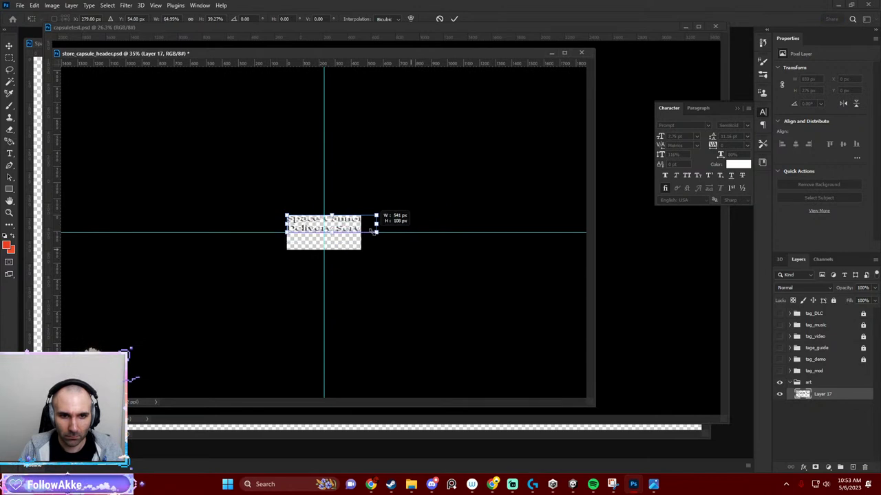
pyautogui.hotkey('ctrl', 'Tab')
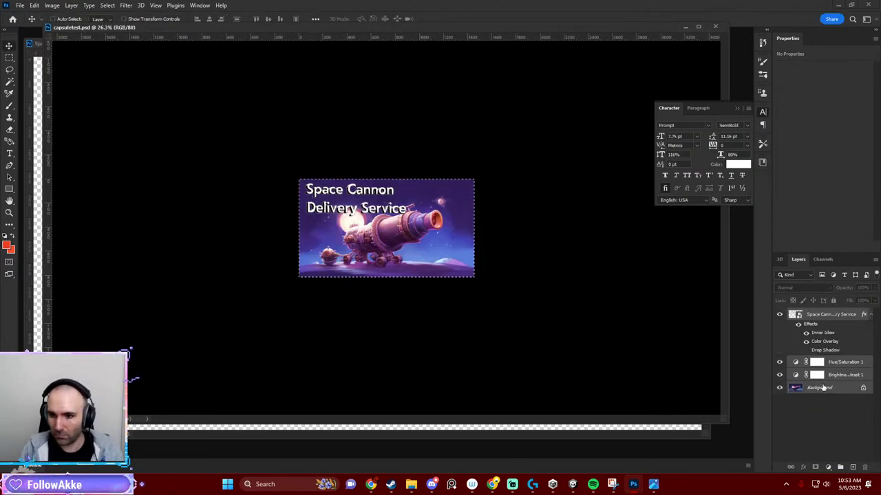
# Paste the cannon art into the Space Cannon Delivery Service smart object as Layer 1, keeping it above the text.
pyautogui.click(827, 389)
pyautogui.doubleClick(795, 314)
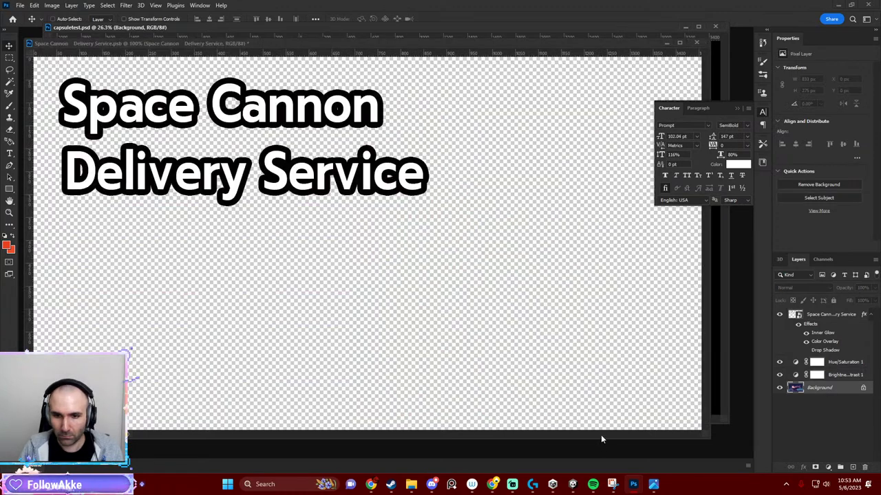
pyautogui.hotkey('ctrl', 'v')
pyautogui.hotkey('ctrl', '0')
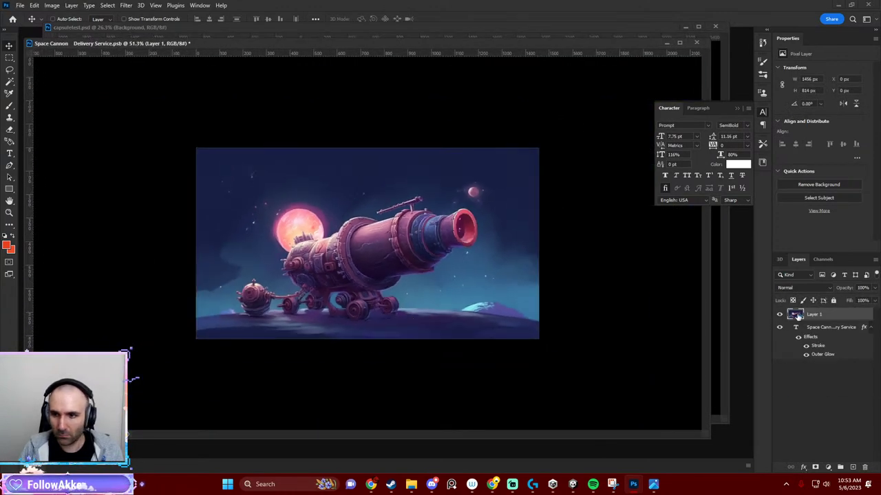
pyautogui.moveTo(798, 316); pyautogui.dragTo(832, 360)
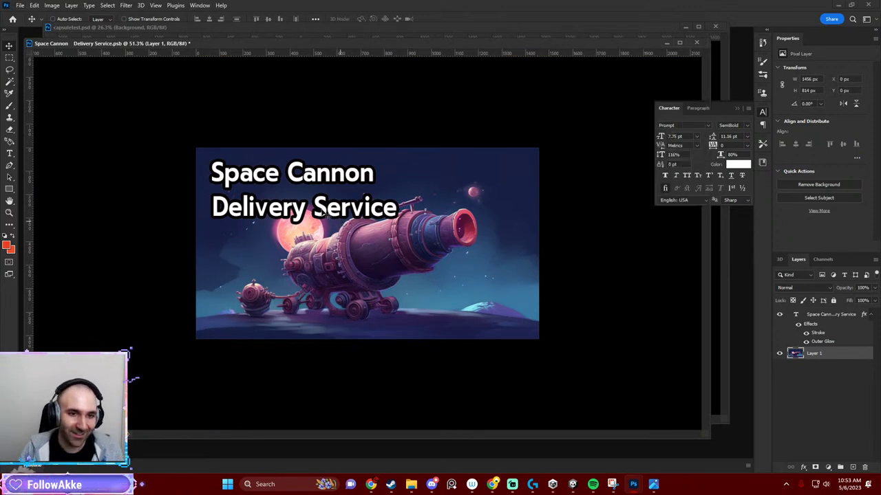
pyautogui.hotkey('ctrl', 'z')
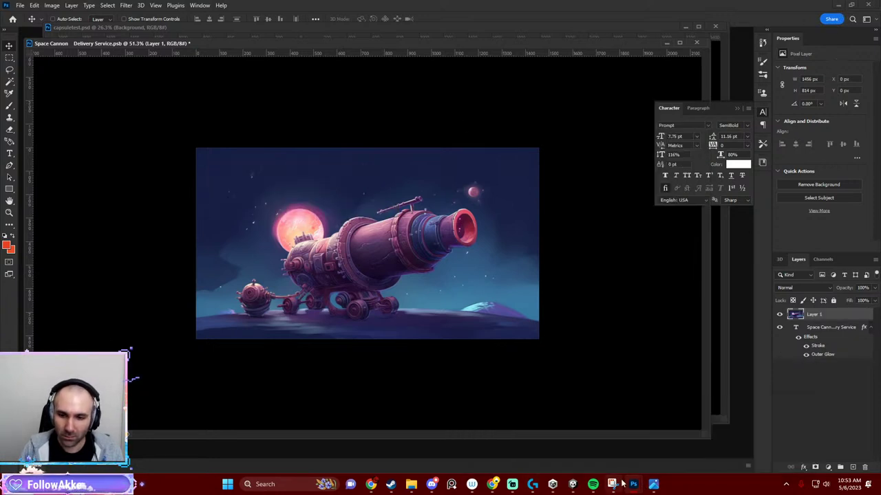
pyautogui.moveTo(622, 489)
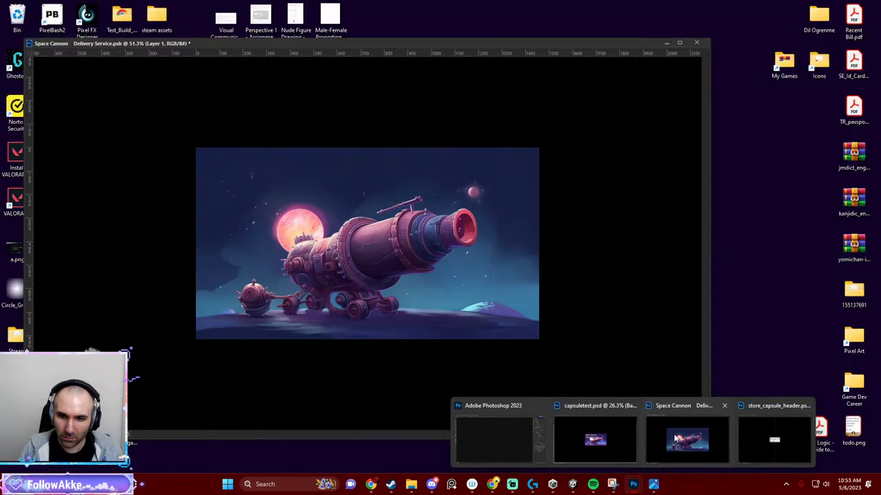
pyautogui.click(617, 441)
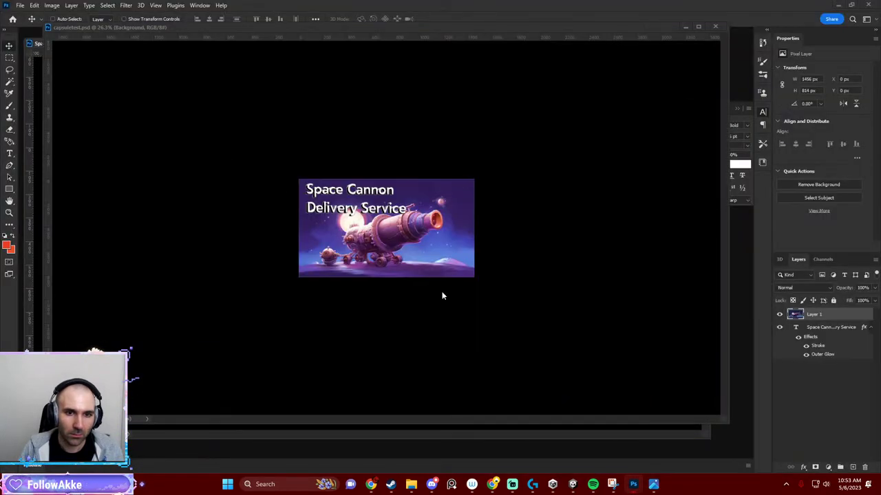
# Set up Export As for the capsule art with PNG as the format.
pyautogui.click(20, 4)
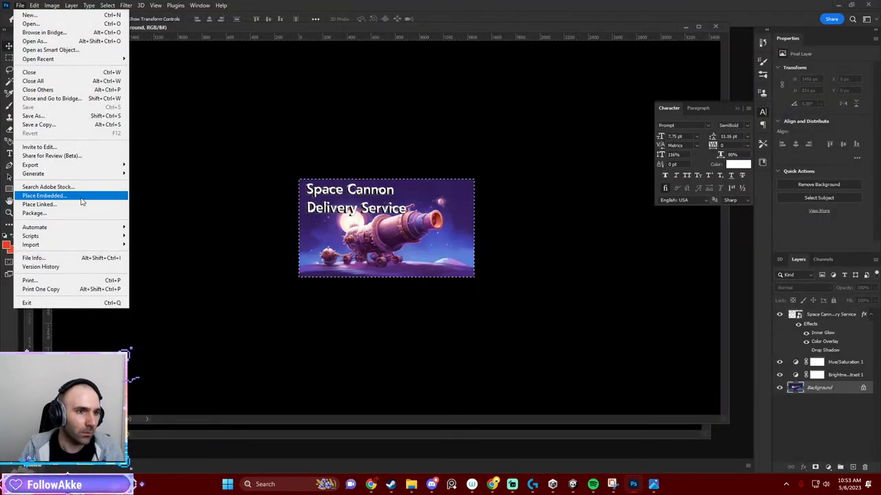
pyautogui.moveTo(57, 166)
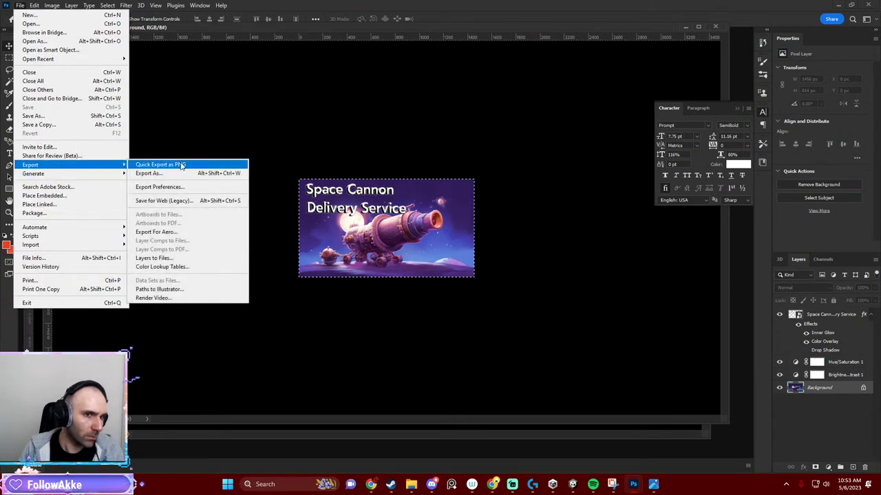
pyautogui.click(183, 173)
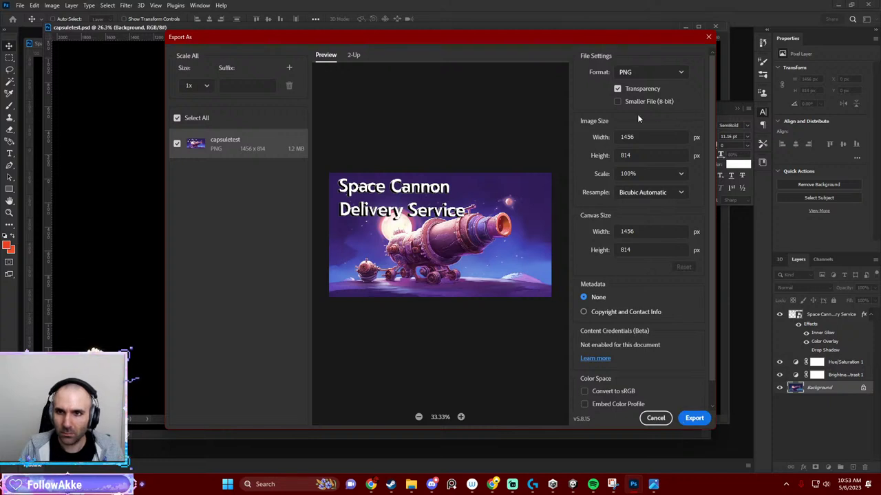
pyautogui.click(643, 72)
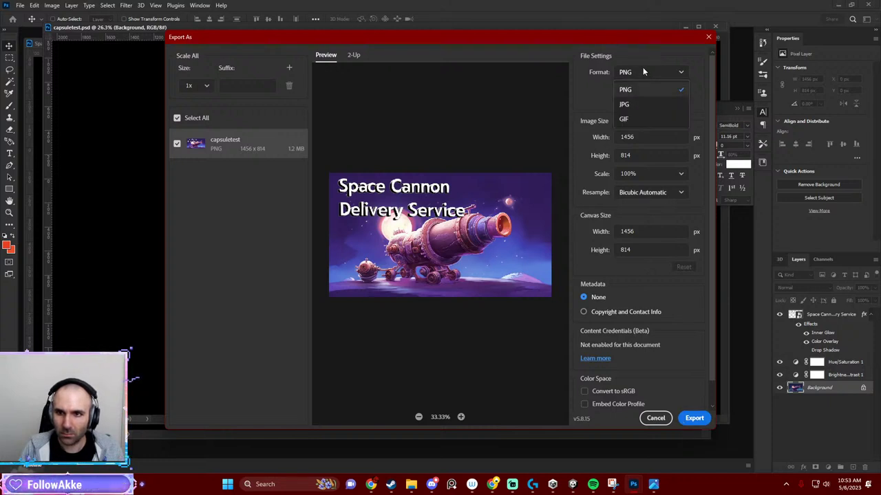
pyautogui.click(643, 71)
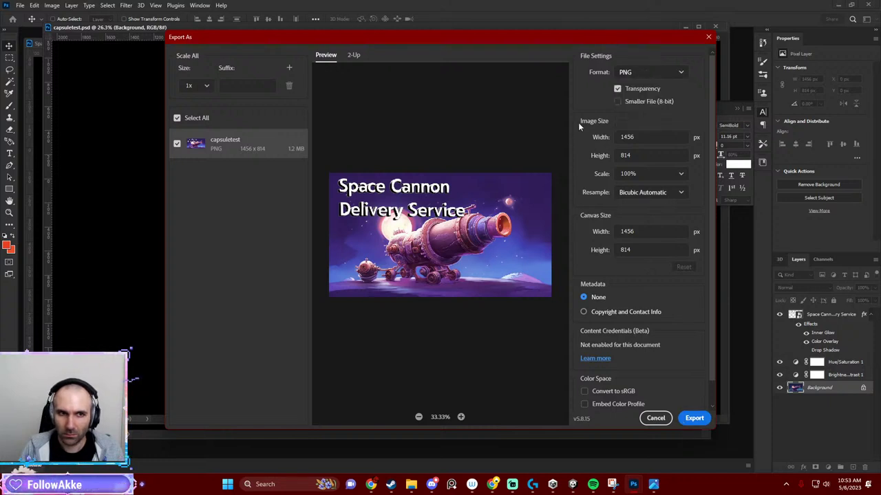
pyautogui.click(693, 418)
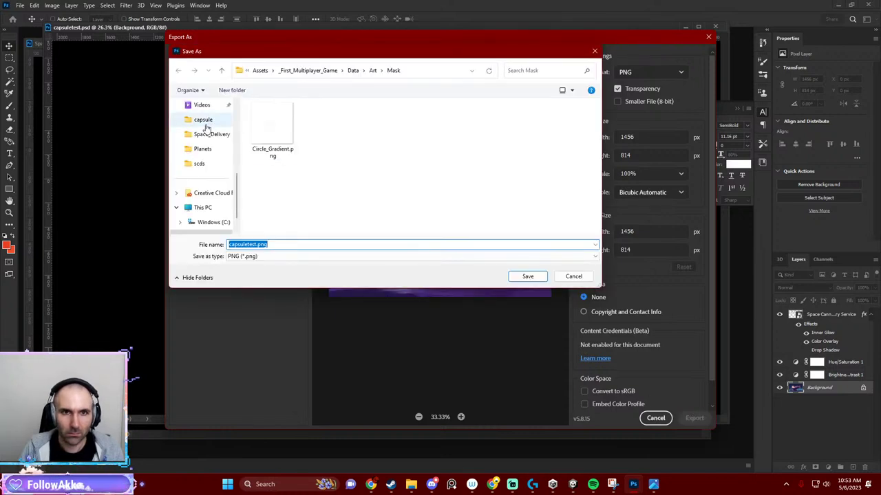
# Save capsuletest.png into a new folder named f inside scds.
pyautogui.scroll(1, 219, 168)
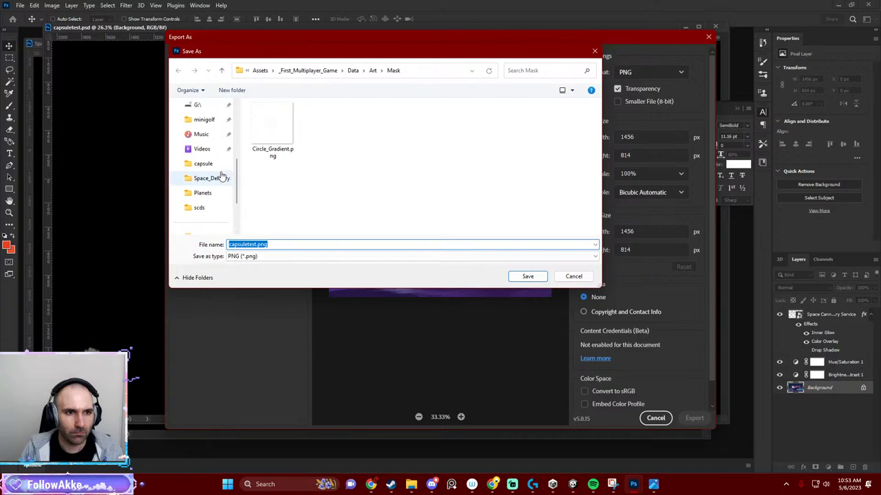
pyautogui.click(203, 163)
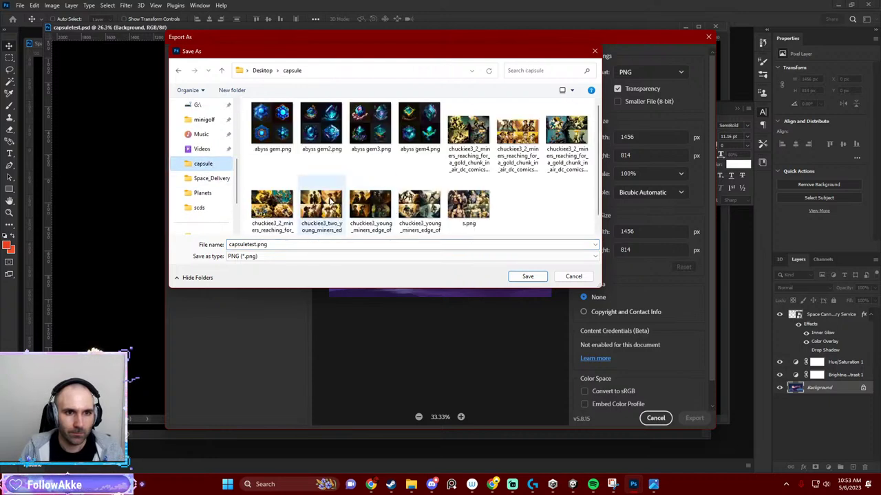
pyautogui.click(263, 70)
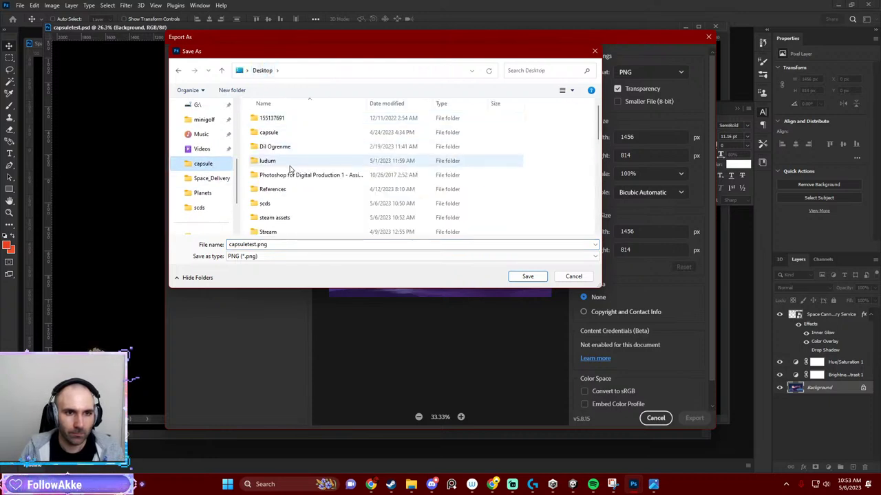
pyautogui.doubleClick(284, 208)
pyautogui.hotkey('ctrl', 'shift', 'n')
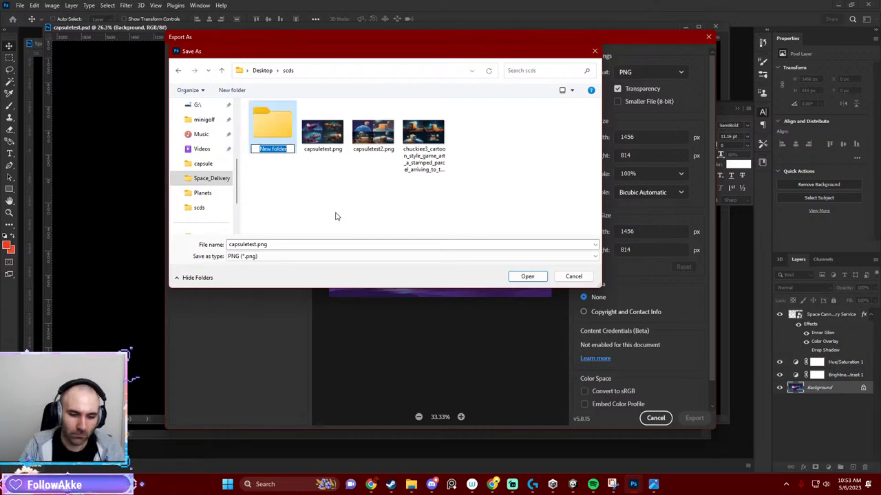
pyautogui.write('f')
pyautogui.press('Return')
pyautogui.press('Return')
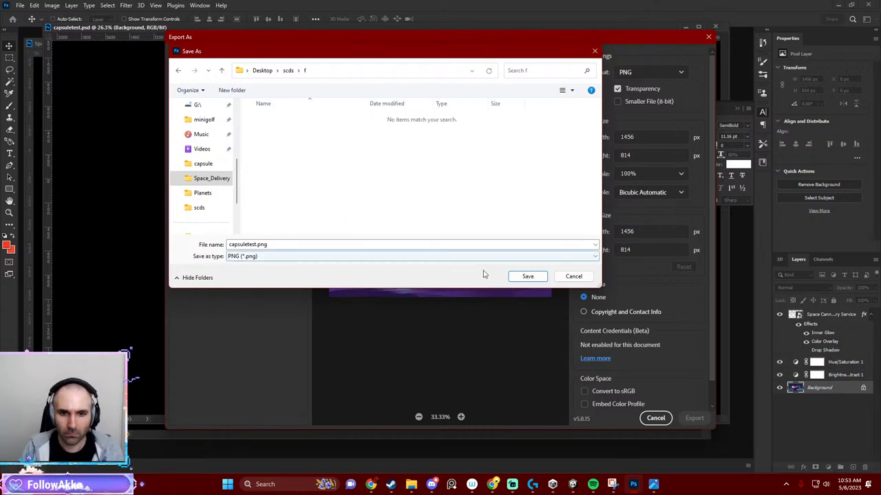
pyautogui.click(541, 275)
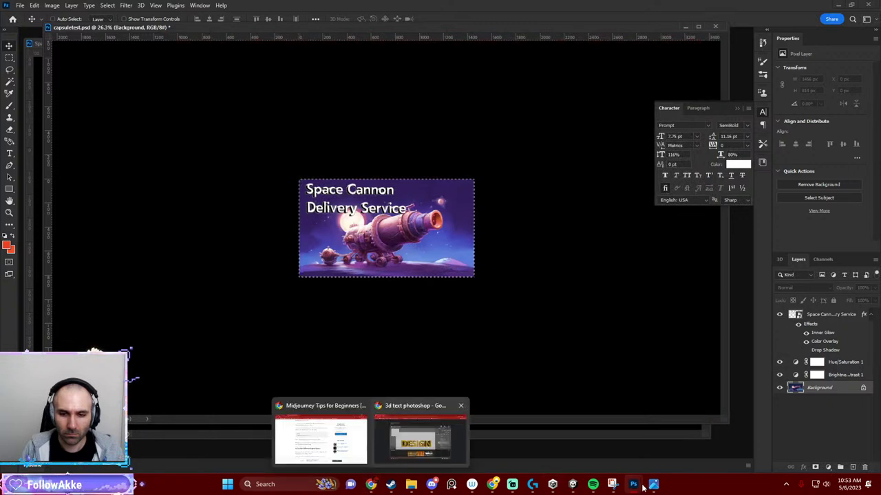
# In store_capsule_header.psd, show the green tag_demo group and select Layer 17.
pyautogui.moveTo(632, 484)
pyautogui.click(740, 457)
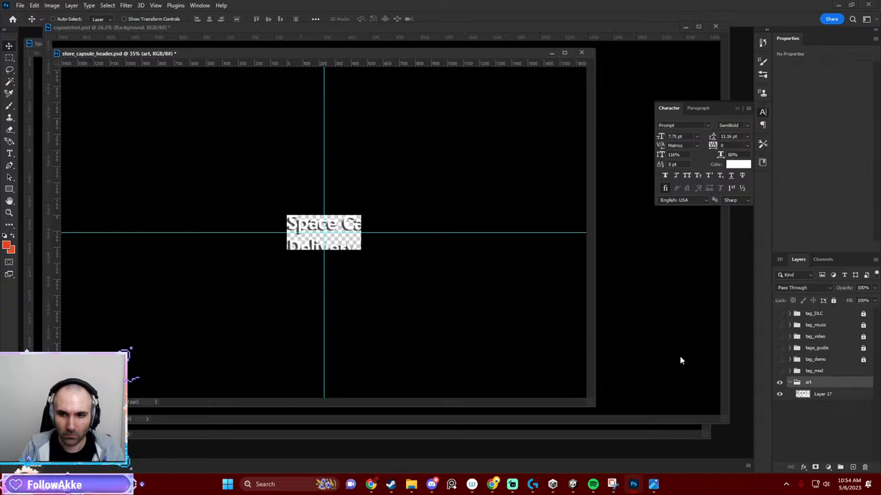
pyautogui.click(779, 371)
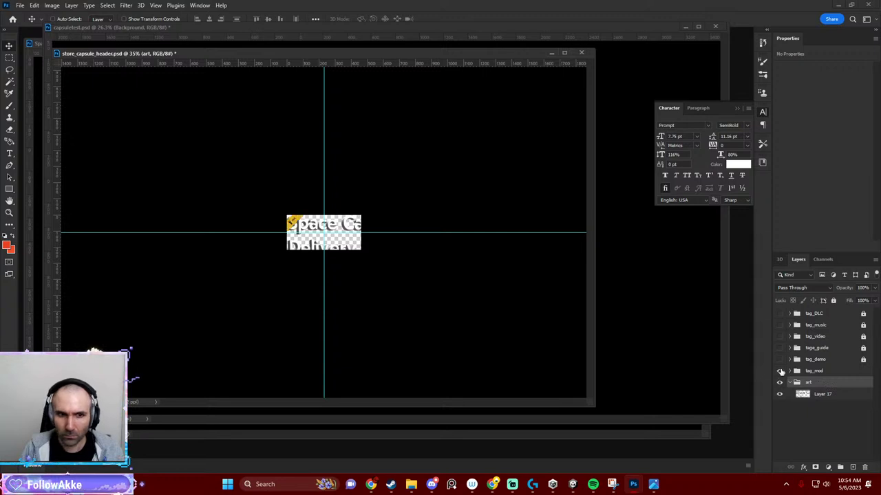
pyautogui.click(780, 371)
pyautogui.click(780, 359)
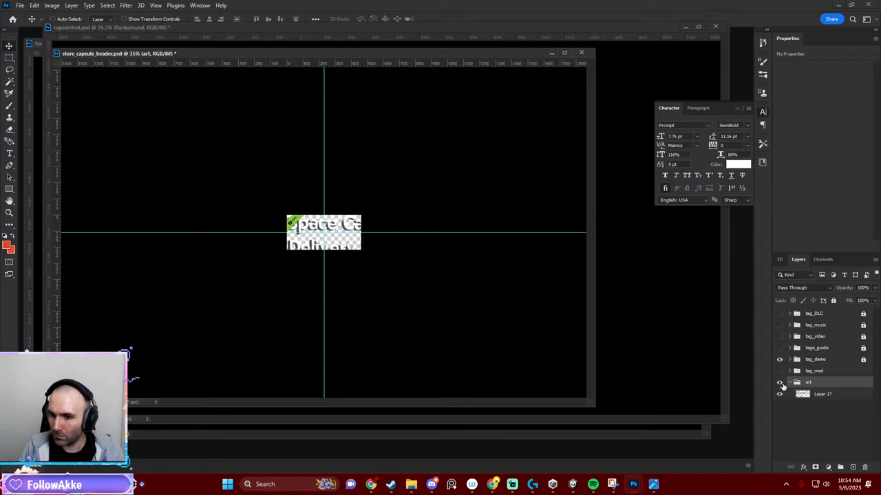
pyautogui.click(812, 394)
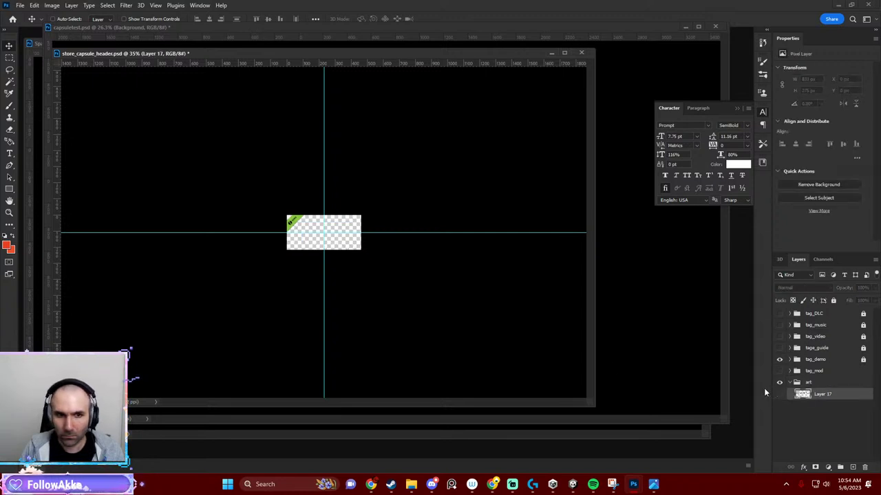
# Close the '3d text photoshop' and Midjourney browser windows.
pyautogui.moveTo(371, 483)
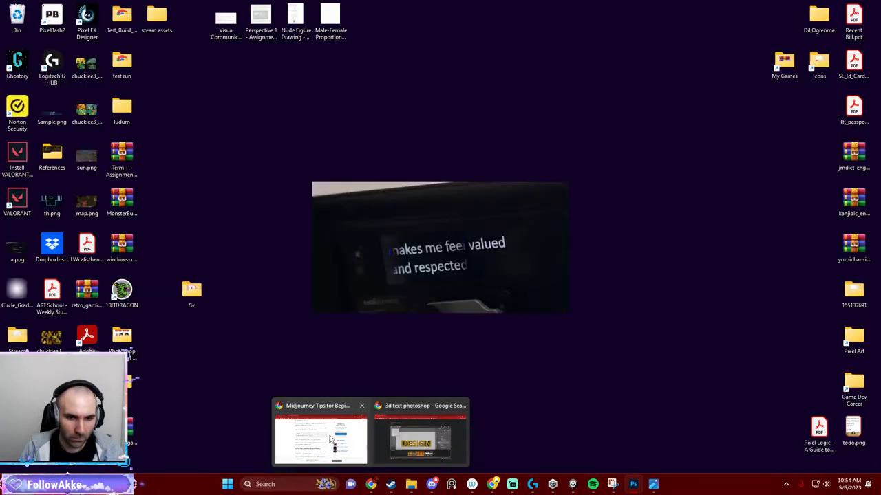
pyautogui.moveTo(348, 442)
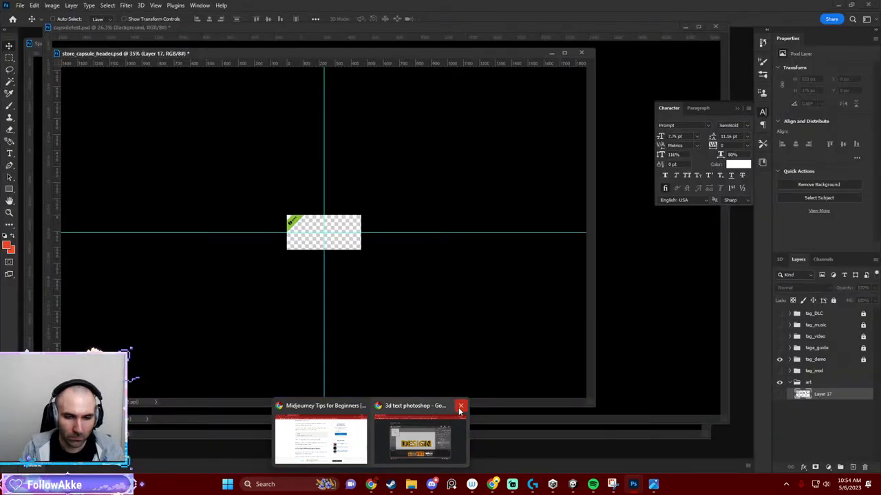
pyautogui.click(460, 406)
pyautogui.click(410, 407)
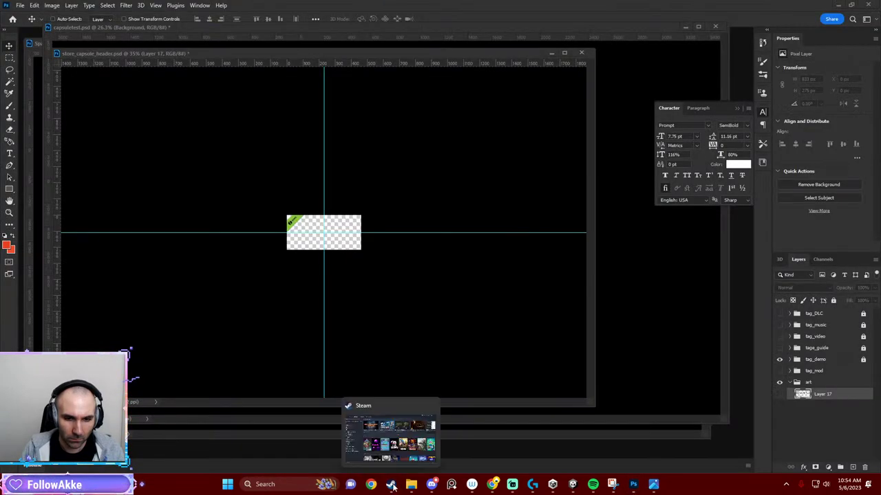
# Open the f folder in scds and select capsuletest.png.
pyautogui.moveTo(411, 484)
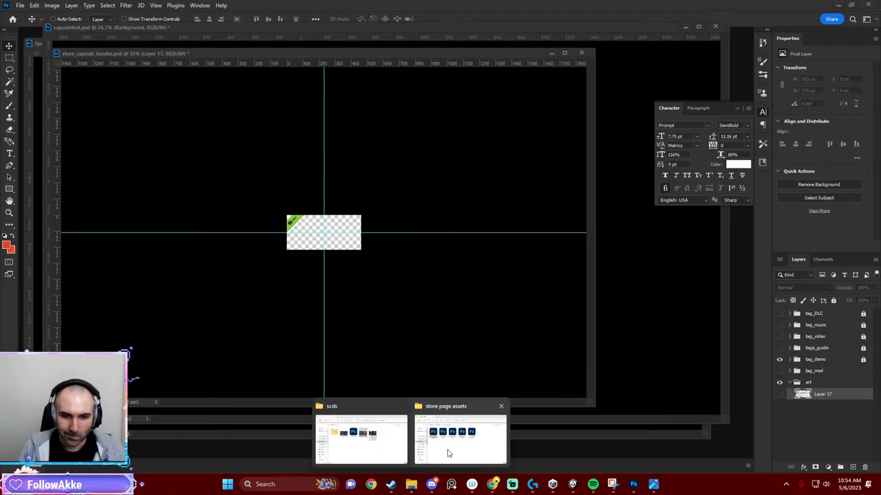
pyautogui.click(449, 453)
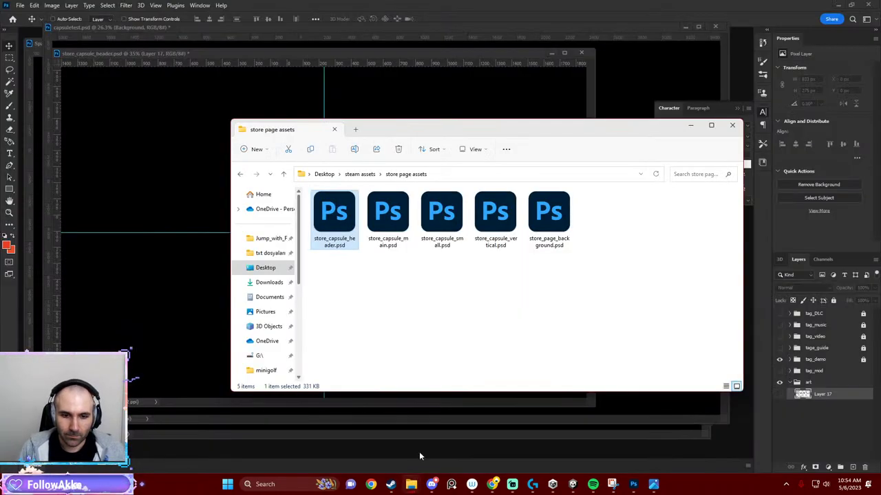
pyautogui.moveTo(411, 483)
pyautogui.click(380, 457)
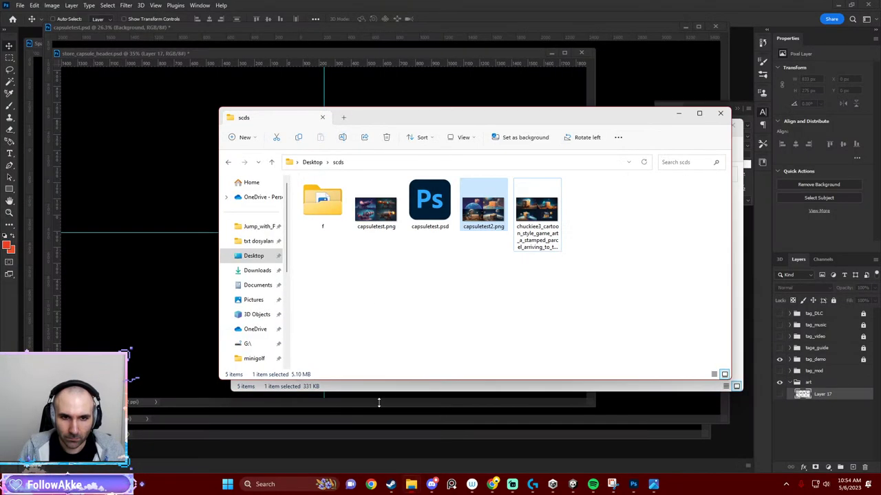
pyautogui.doubleClick(322, 213)
pyautogui.click(318, 219)
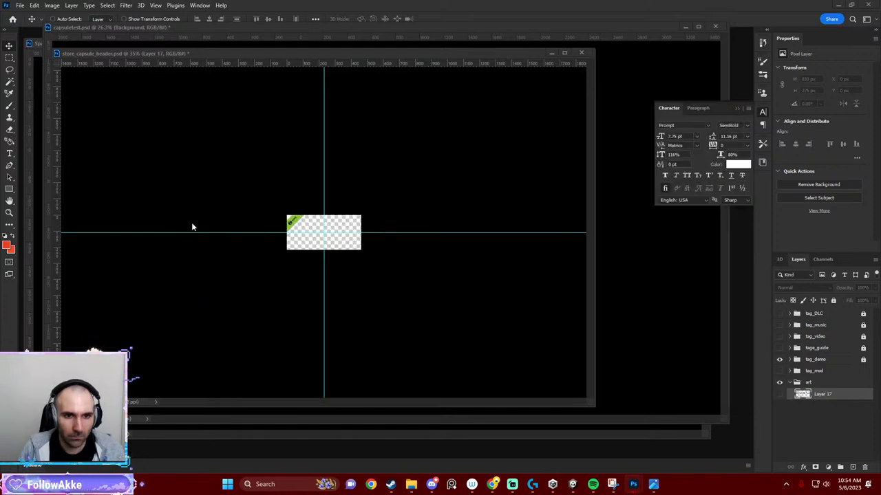
# Drag capsuletest.png from the f folder onto the header canvas.
pyautogui.click(204, 229)
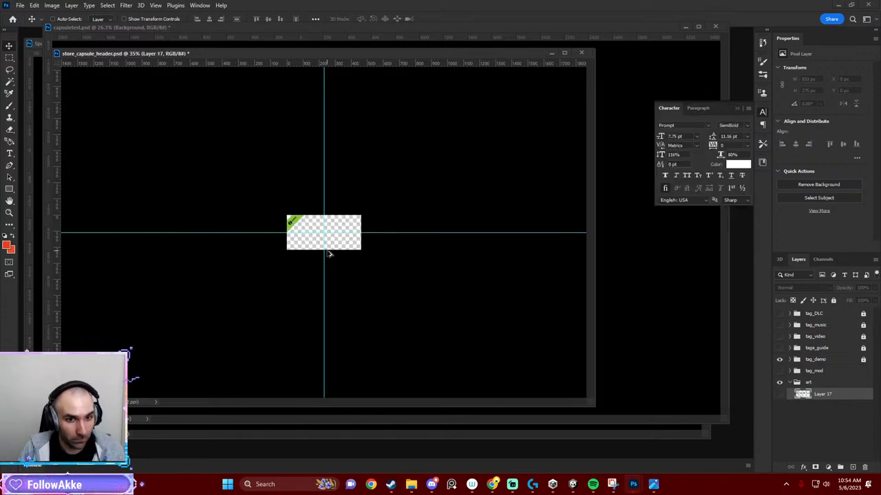
pyautogui.hotkey('alt', 'Tab')
pyautogui.hotkey('alt', 'Tab')
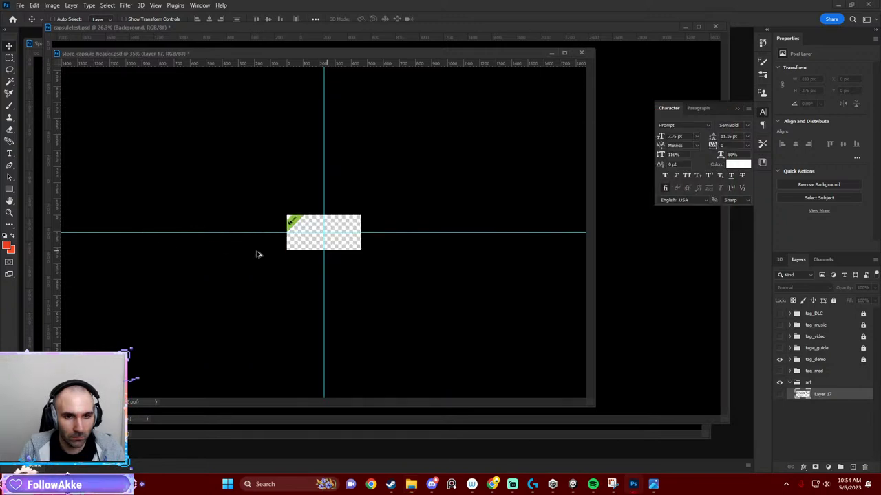
pyautogui.moveTo(286, 242); pyautogui.dragTo(315, 251)
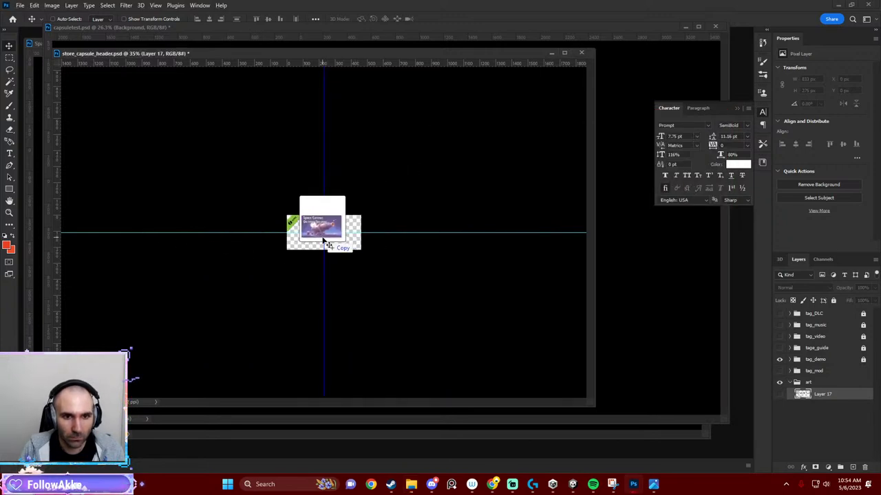
pyautogui.moveTo(314, 251); pyautogui.dragTo(322, 253)
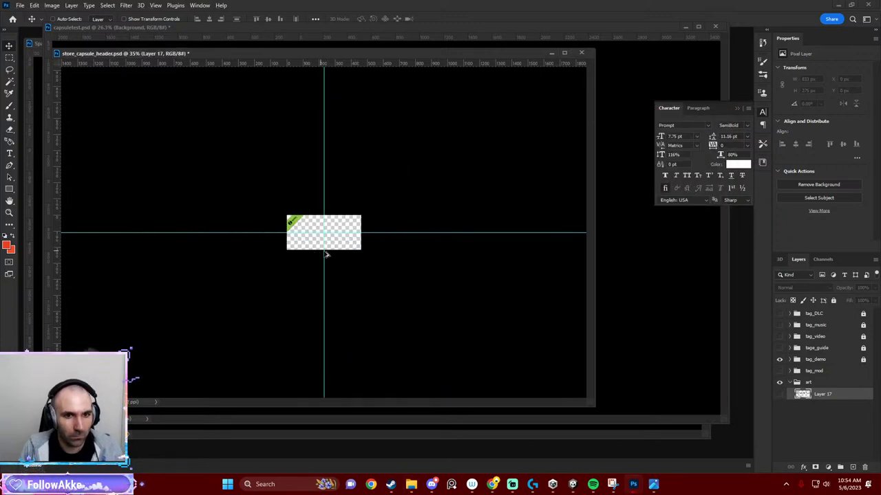
pyautogui.hotkey('alt', 'Tab')
pyautogui.moveTo(335, 121); pyautogui.dragTo(435, 130)
# Place capsuletest.png, scale it to cover the header, shift it up 27 px, and commit.
pyautogui.moveTo(422, 217)
pyautogui.mouseDown()
pyautogui.moveTo(301, 244)
pyautogui.moveTo(310, 255)
pyautogui.mouseUp()
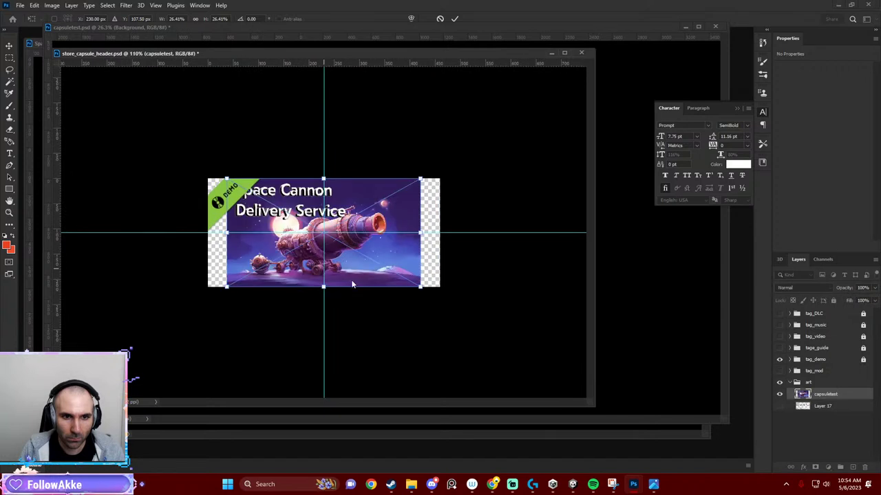
pyautogui.moveTo(420, 286); pyautogui.dragTo(438, 299)
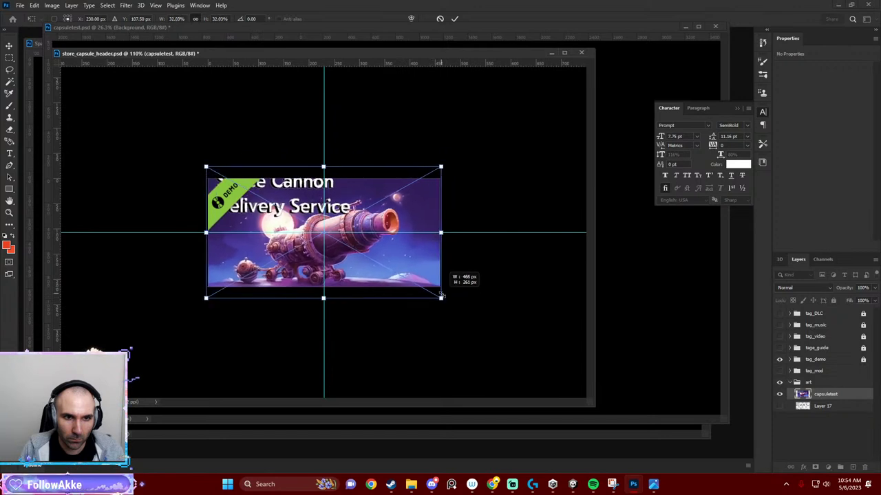
pyautogui.moveTo(439, 299); pyautogui.dragTo(445, 300)
pyautogui.moveTo(393, 260); pyautogui.dragTo(399, 273)
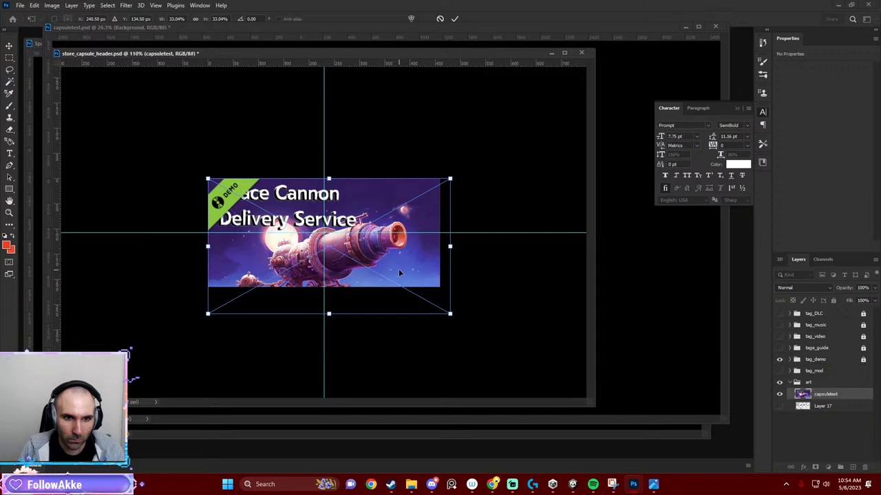
pyautogui.moveTo(399, 274); pyautogui.dragTo(401, 262)
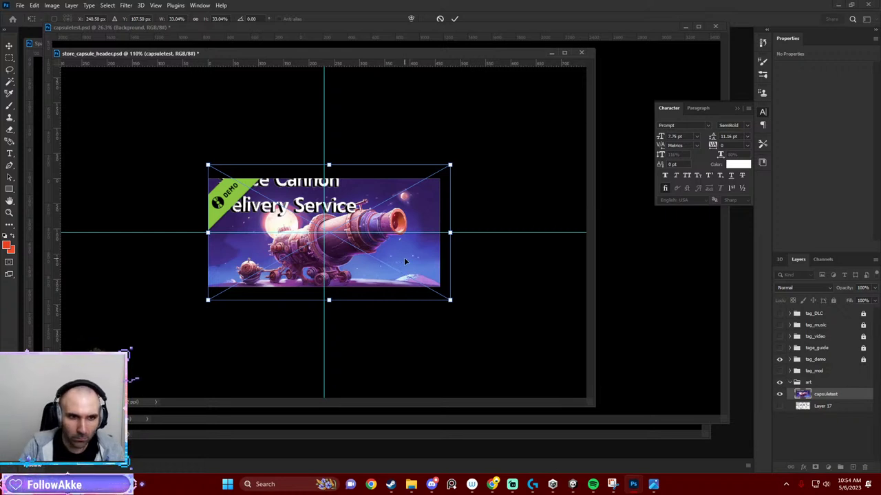
pyautogui.press('Return')
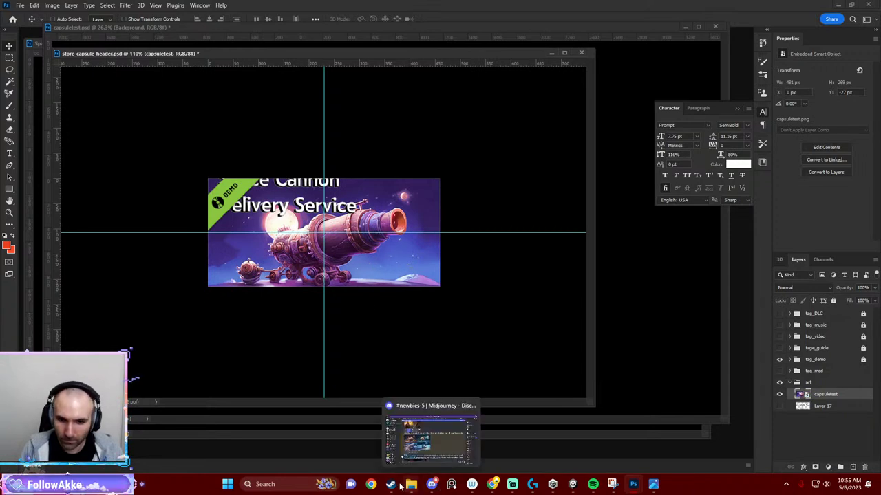
# In capsuletest.psd, add a new type layer containing 't'.
pyautogui.moveTo(633, 485)
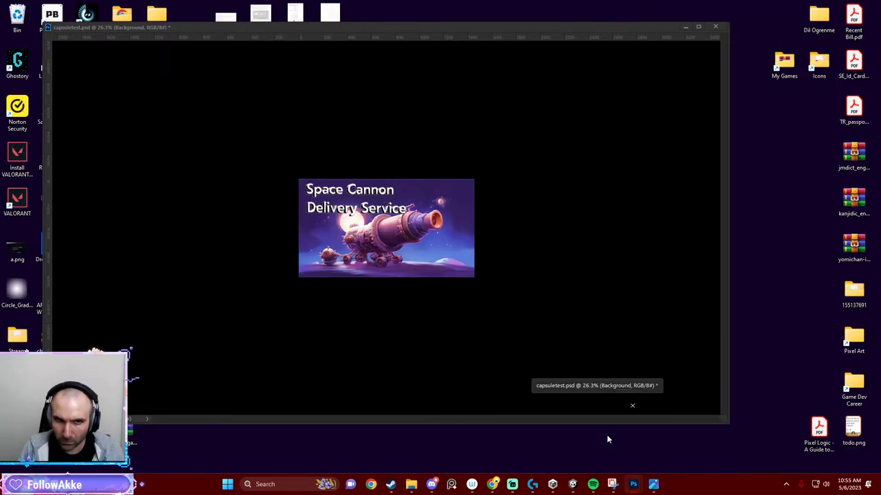
pyautogui.click(607, 439)
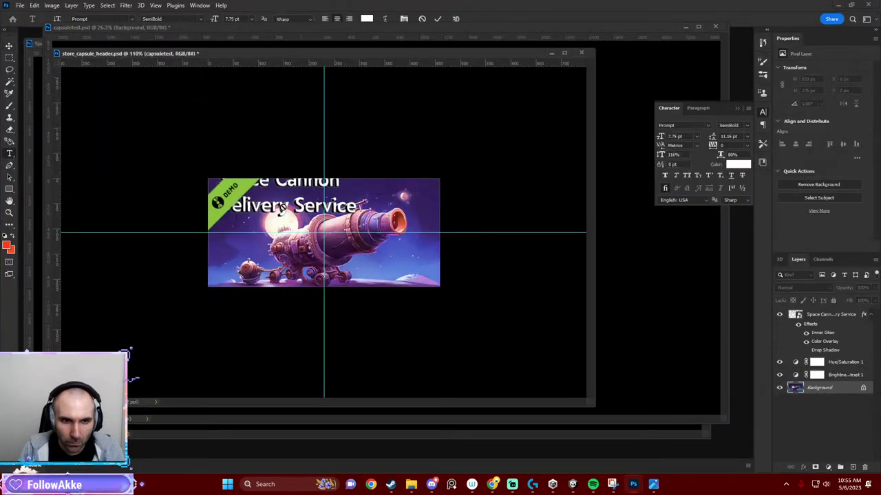
pyautogui.click(337, 215)
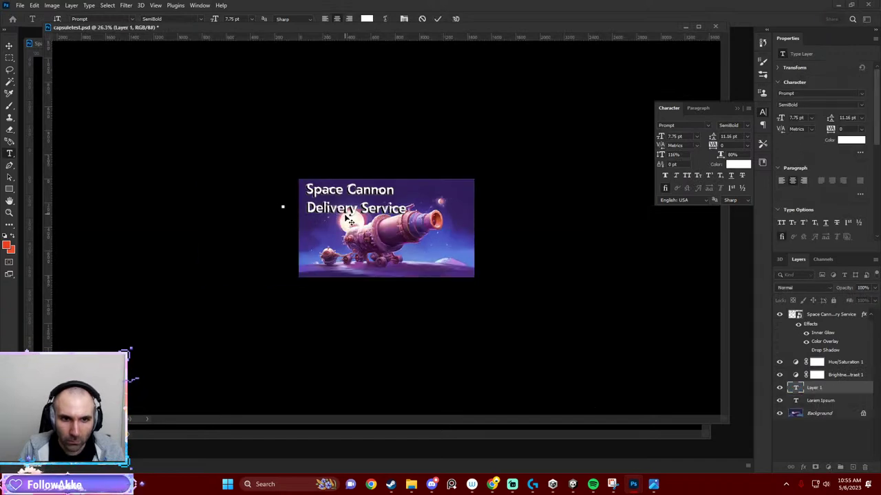
pyautogui.write('t')
pyautogui.press('Escape')
pyautogui.press('v')
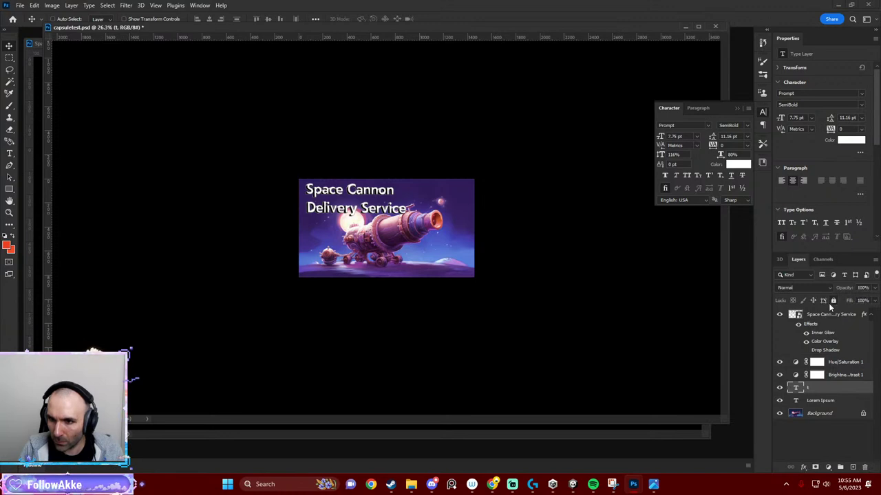
# Open Layer Style for the Space Cannon Delivery Service title layer.
pyautogui.click(817, 316)
pyautogui.doubleClick(817, 317)
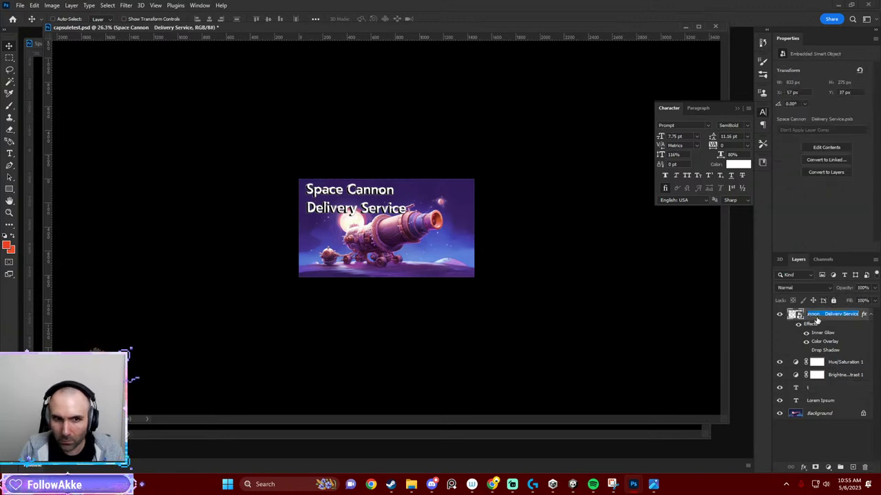
pyautogui.press('Return')
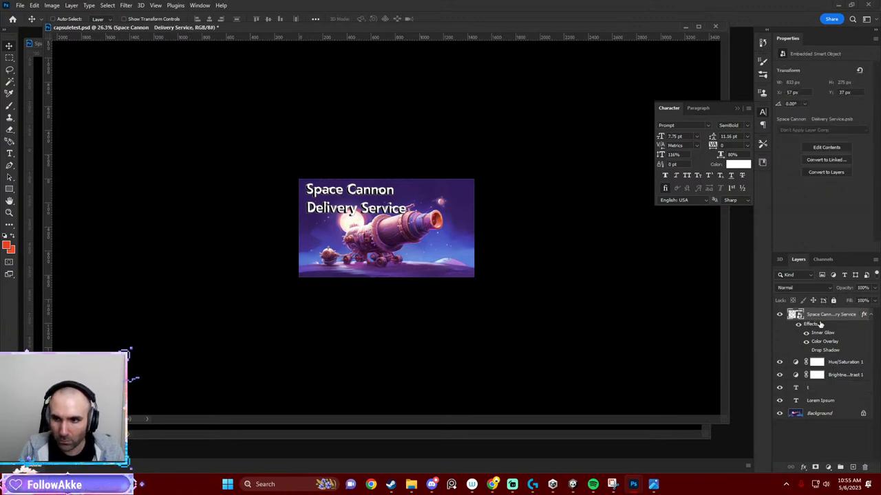
pyautogui.doubleClick(812, 322)
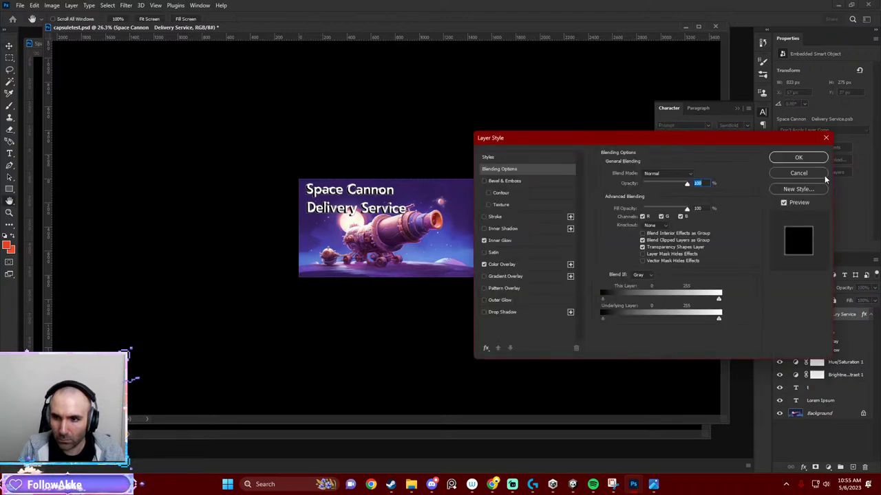
# Close Layer Style and open the title smart object's contents.
pyautogui.press('Escape')
pyautogui.rightClick(798, 314)
pyautogui.click(826, 242)
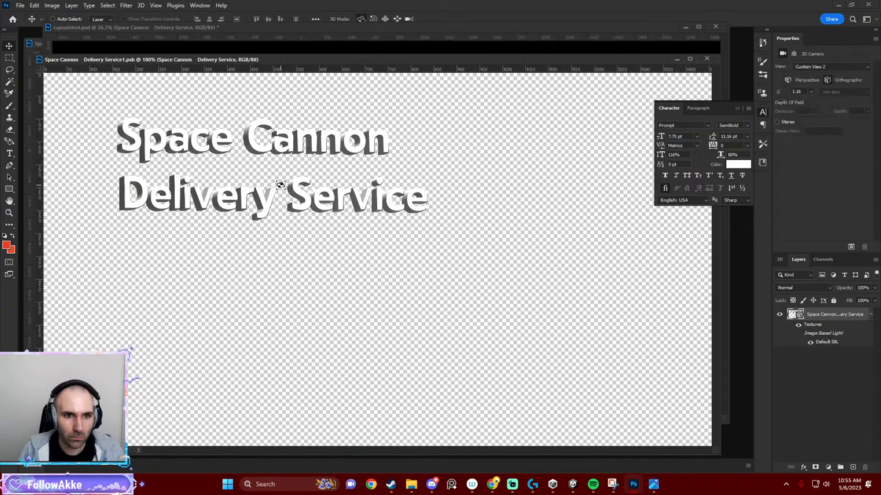
pyautogui.press('t')
pyautogui.click(258, 191)
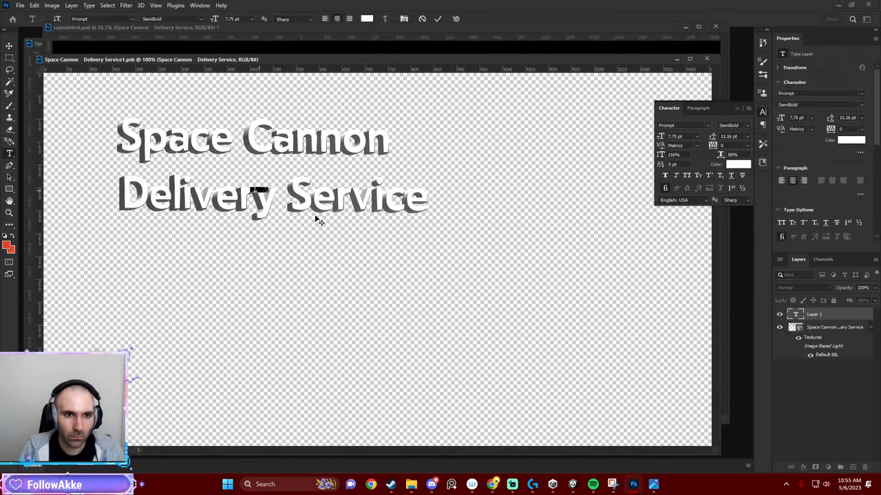
pyautogui.press('Escape')
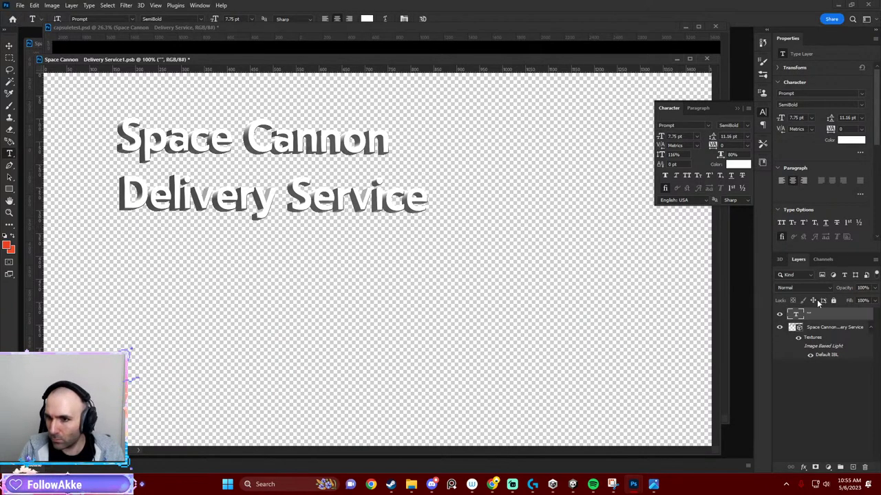
# Select the 3D title mesh and open its flat source, Space Cannon Delivery Service2.psb.
pyautogui.click(830, 327)
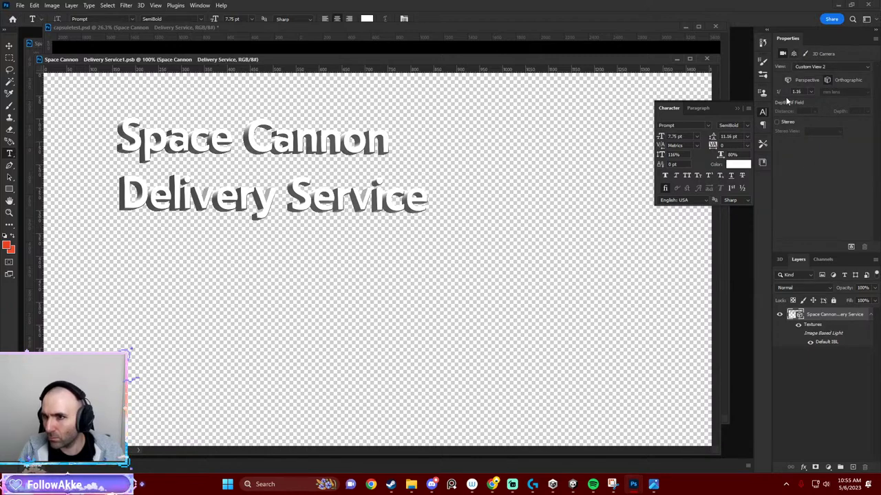
pyautogui.click(779, 260)
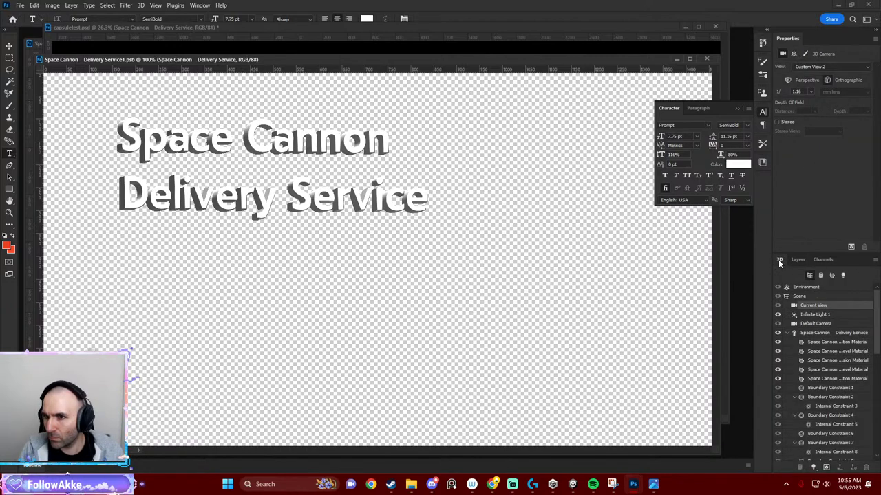
pyautogui.click(825, 334)
pyautogui.click(822, 177)
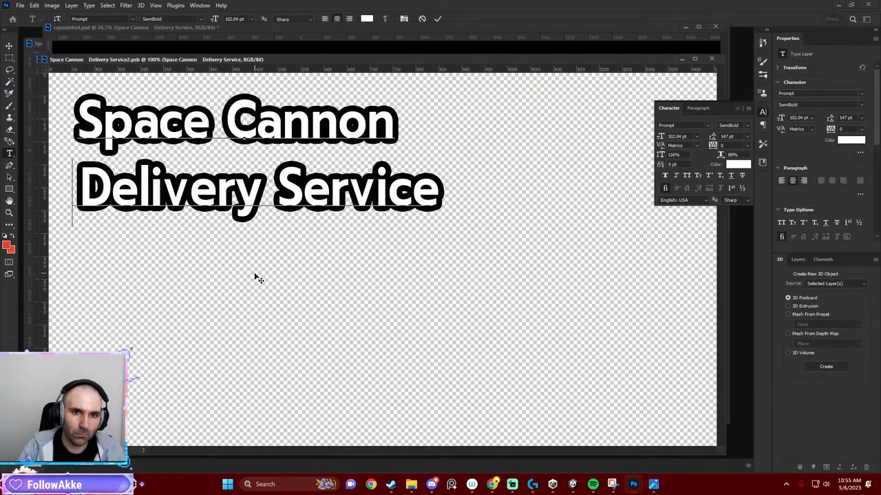
# Join the title into one line and scale and centre it within the canvas.
pyautogui.press('BackSpace')
pyautogui.press('BackSpace')
pyautogui.press('BackSpace')
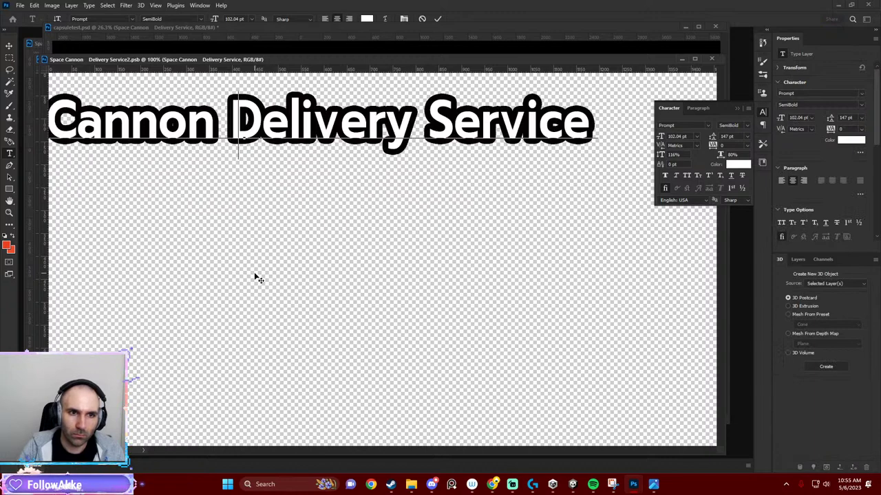
pyautogui.press('BackSpace')
pyautogui.hotkey('ctrl', '0')
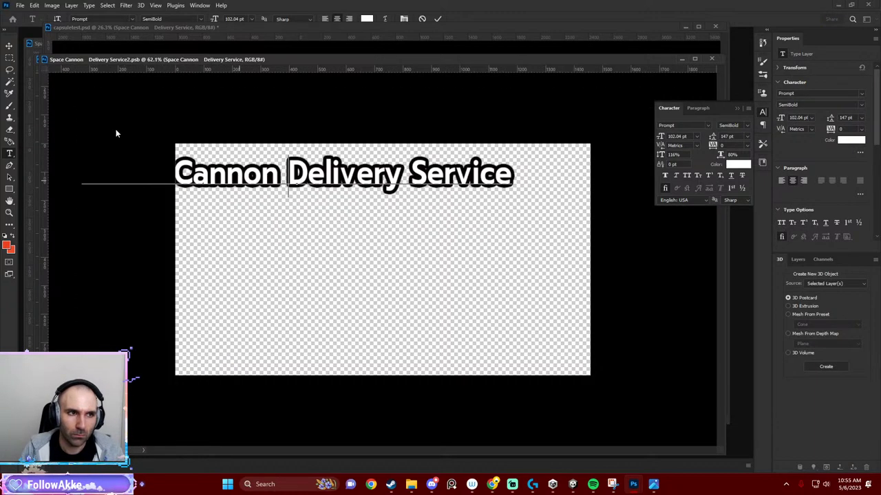
pyautogui.hotkey('ctrl', 'Return')
pyautogui.press('v')
pyautogui.moveTo(220, 172)
pyautogui.mouseDown()
pyautogui.moveTo(335, 176)
pyautogui.moveTo(315, 176)
pyautogui.mouseUp()
pyautogui.hotkey('ctrl', 't')
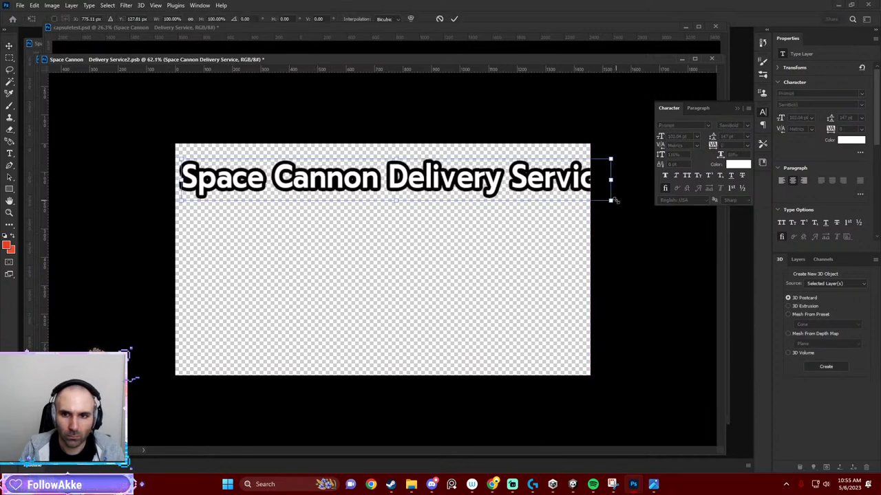
pyautogui.moveTo(615, 200); pyautogui.dragTo(554, 193)
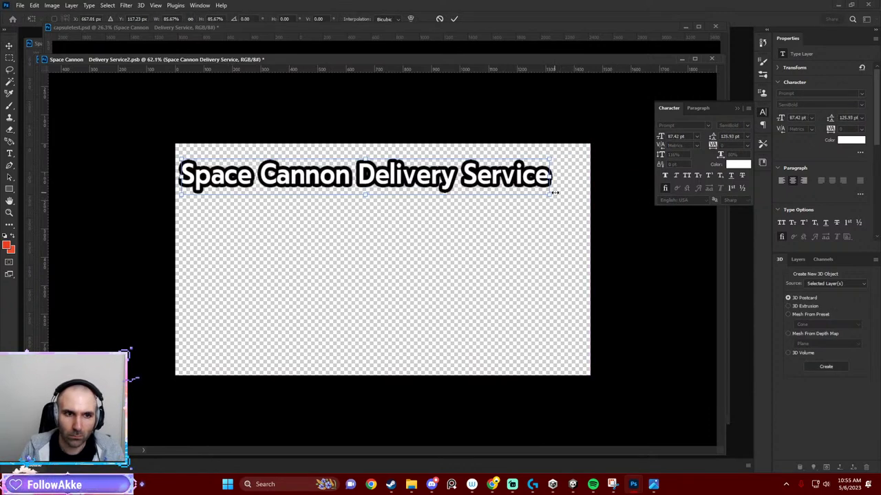
pyautogui.press('Return')
pyautogui.moveTo(481, 176); pyautogui.dragTo(498, 176)
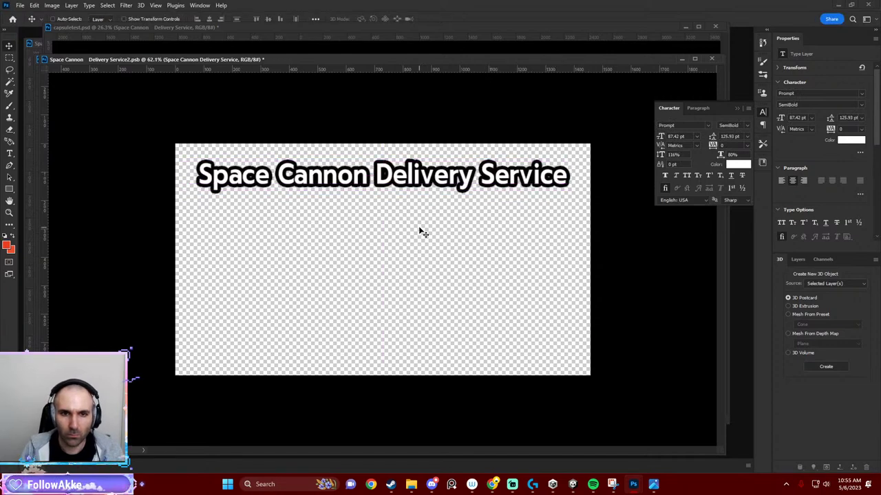
# Save and close the title source documents, keeping capsuletest.psd open.
pyautogui.hotkey('ctrl', 's')
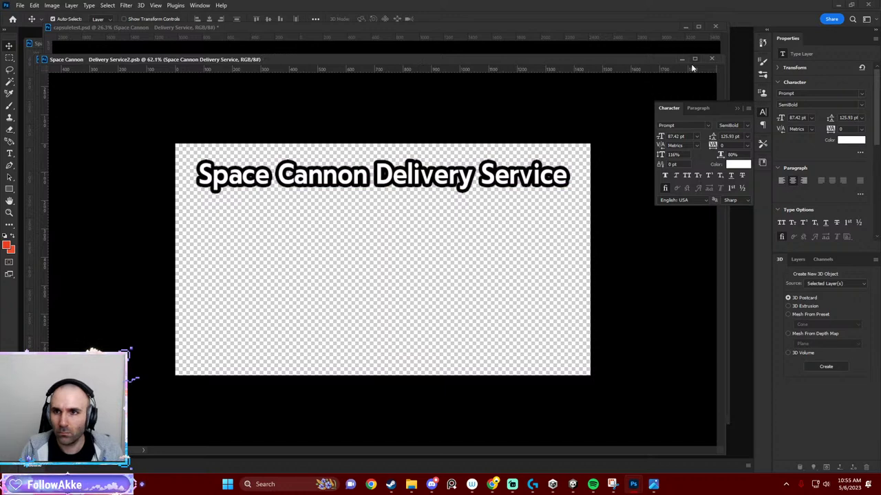
pyautogui.click(710, 58)
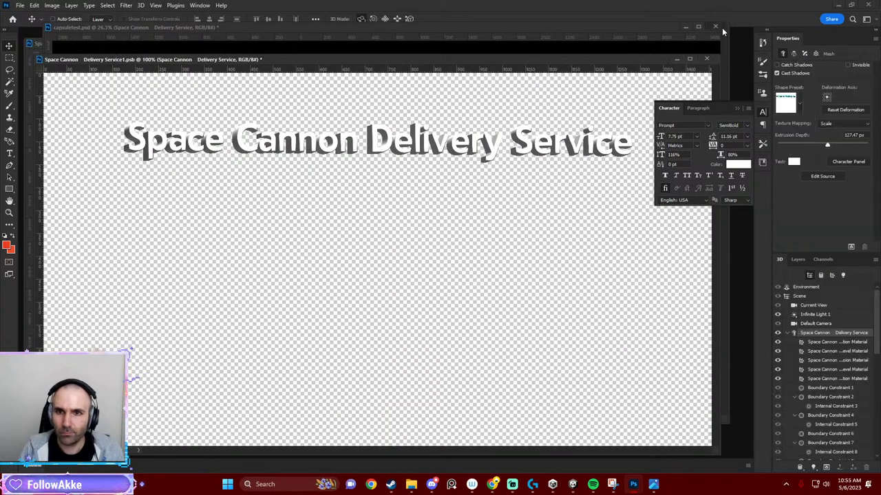
pyautogui.click(796, 260)
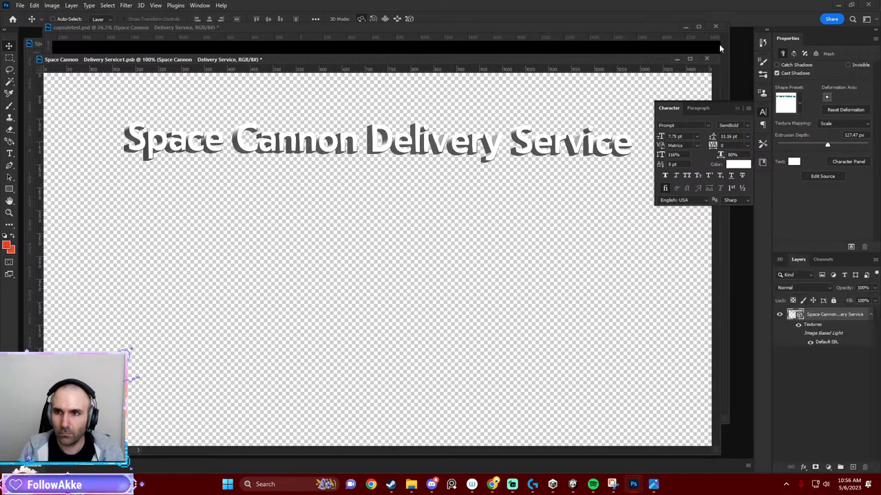
pyautogui.click(719, 44)
pyautogui.click(716, 28)
pyautogui.click(477, 179)
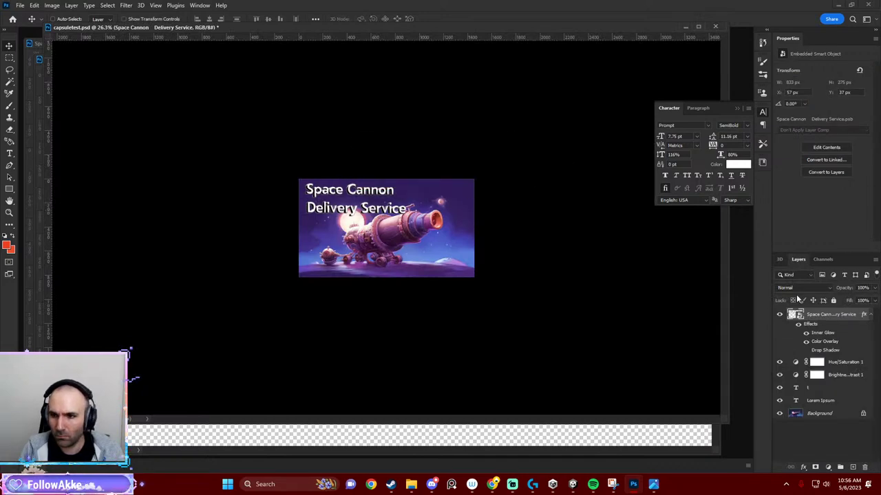
pyautogui.click(709, 438)
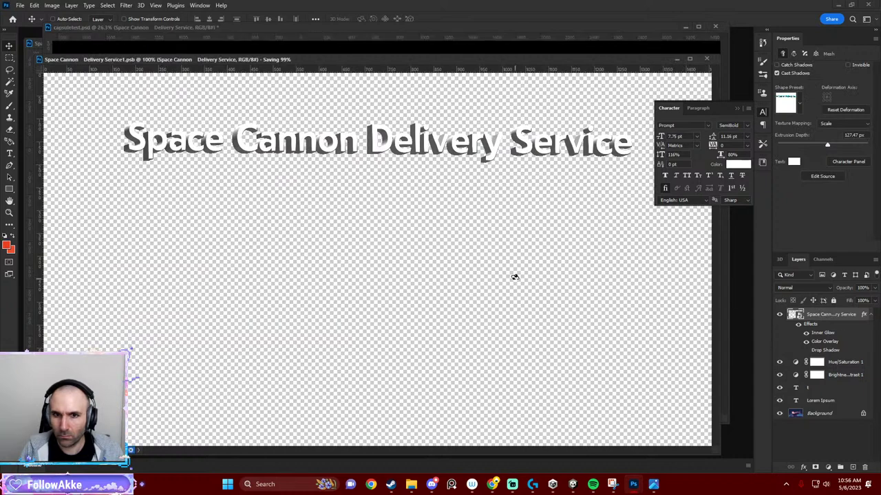
pyautogui.click(677, 59)
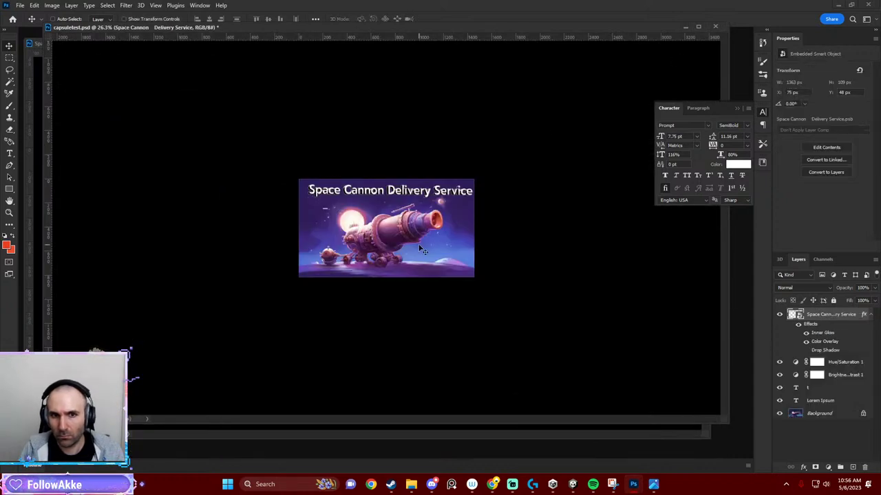
# Move the one-line title to X 47 px, Y 79 px above the cannon art.
pyautogui.hotkey('ctrl', '+')
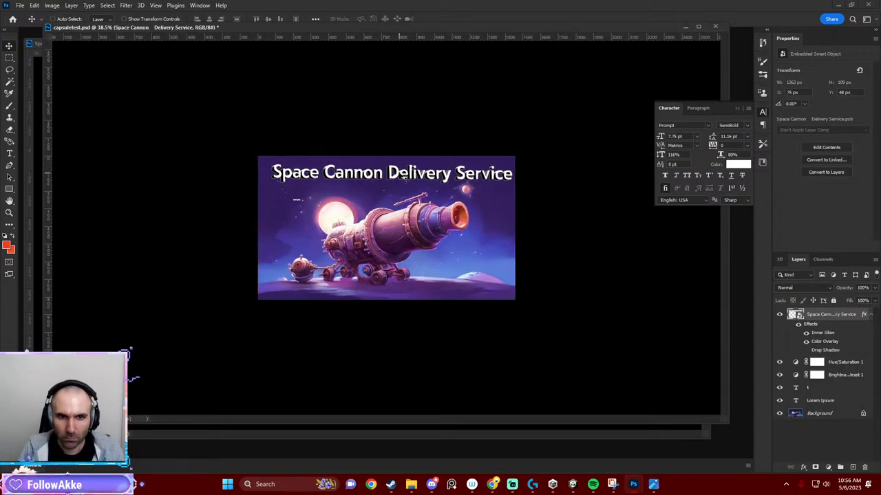
pyautogui.moveTo(403, 174)
pyautogui.mouseDown()
pyautogui.moveTo(407, 281)
pyautogui.moveTo(407, 176)
pyautogui.mouseUp()
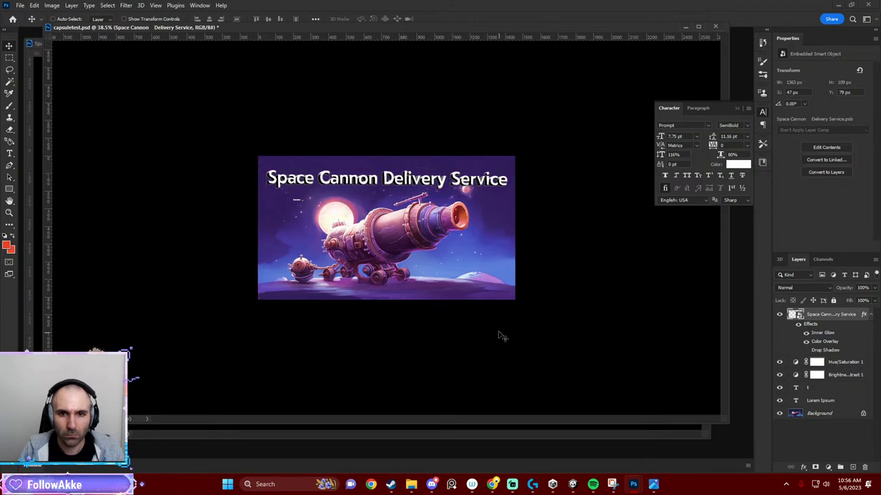
pyautogui.scroll(-2, 447, 232)
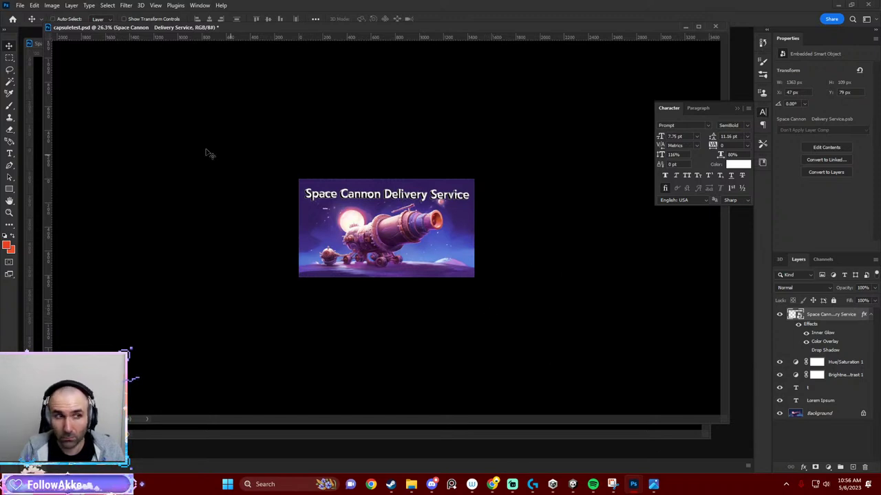
# Hide the cannon Background layer and open PNG export settings.
pyautogui.click(23, 7)
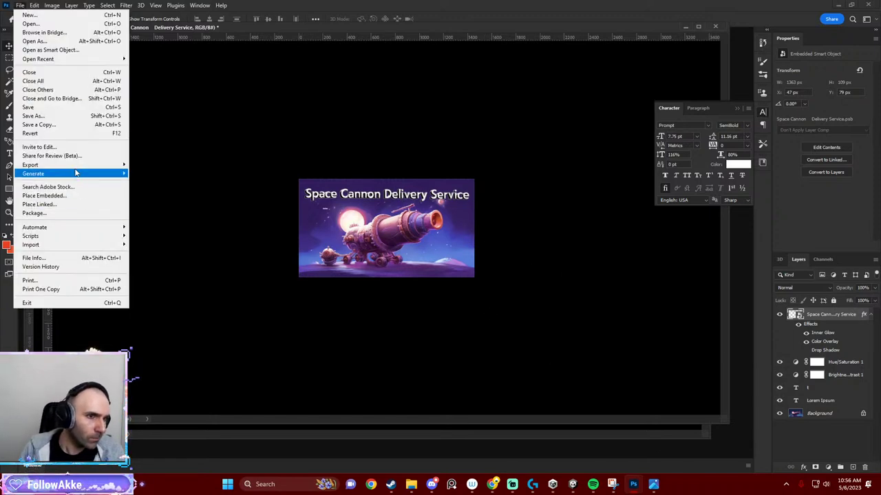
pyautogui.click(780, 413)
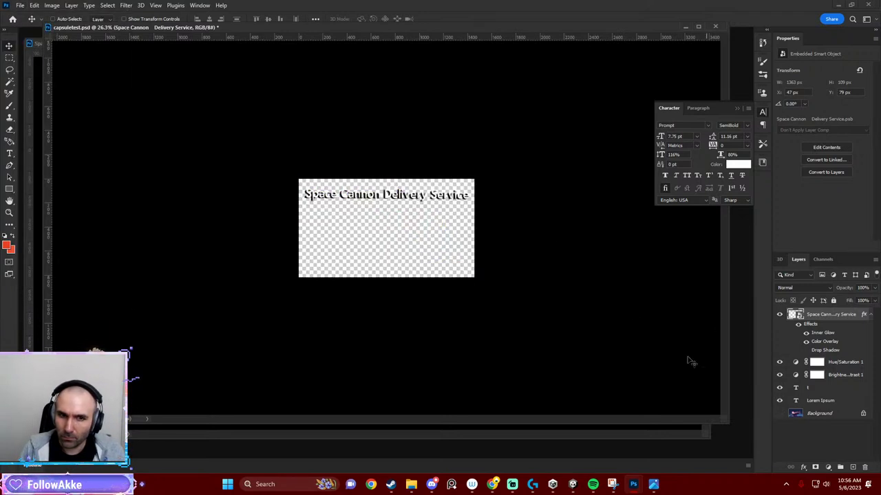
pyautogui.click(21, 8)
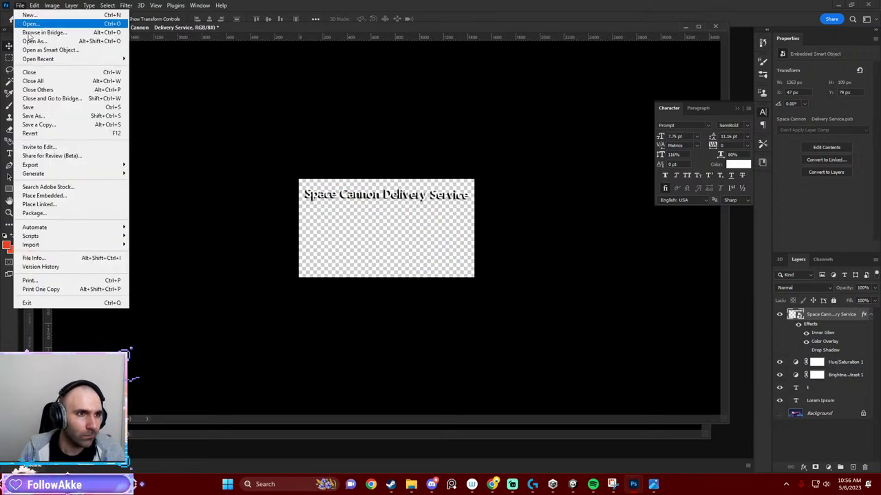
pyautogui.moveTo(58, 166)
pyautogui.click(186, 174)
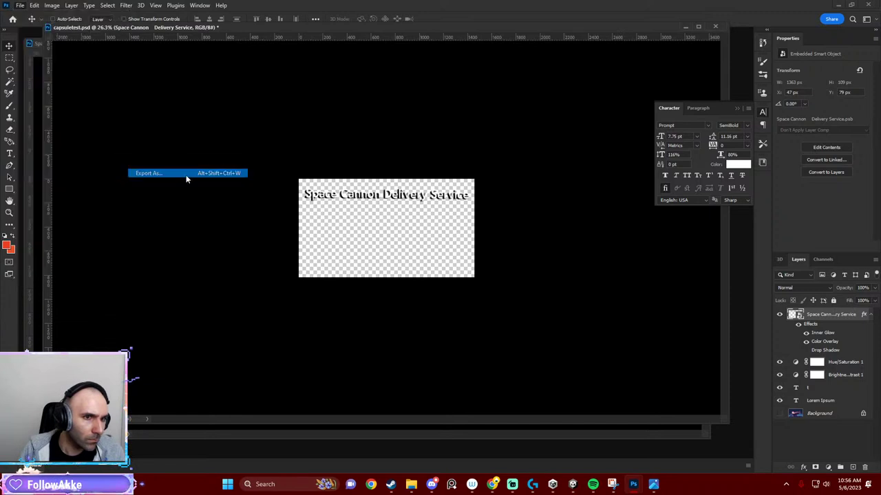
# Export the transparent title as a PNG named 't'.
pyautogui.click(694, 417)
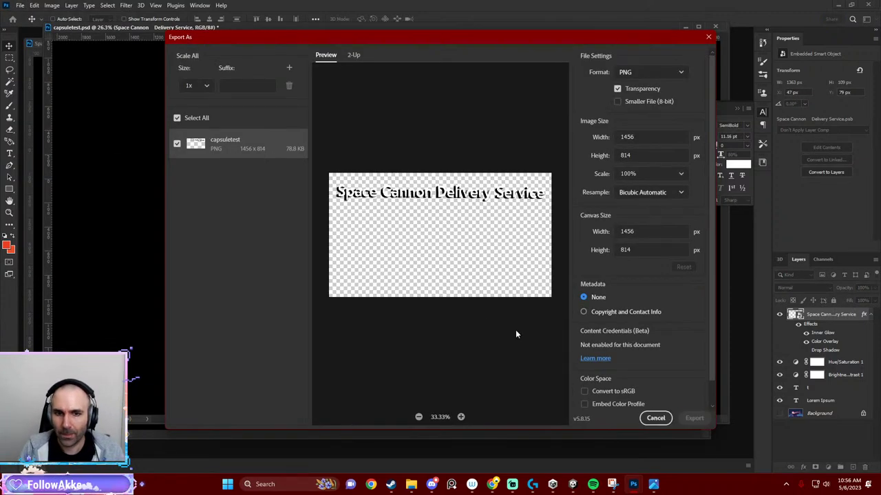
pyautogui.press('BackSpace')
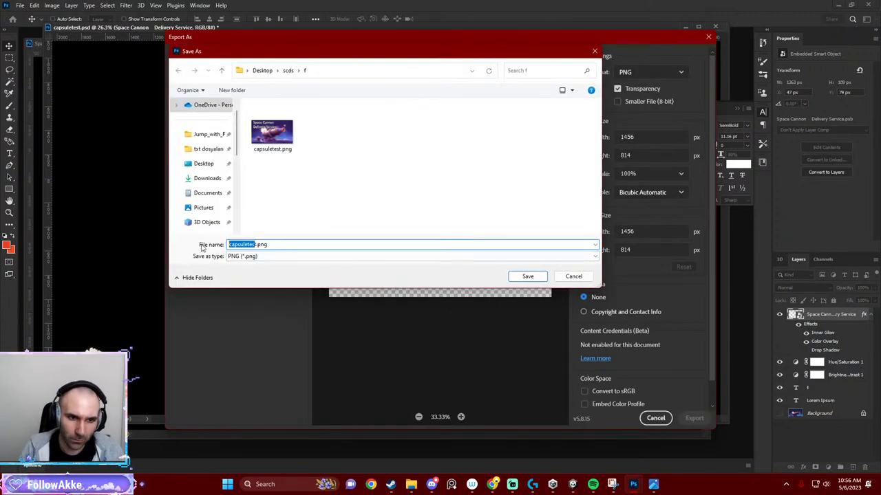
pyautogui.write('t')
pyautogui.press('Return')
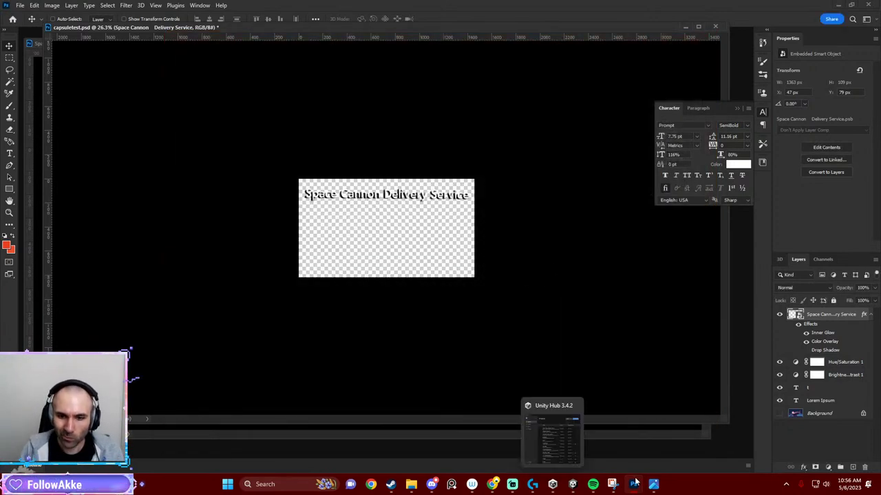
pyautogui.moveTo(653, 487)
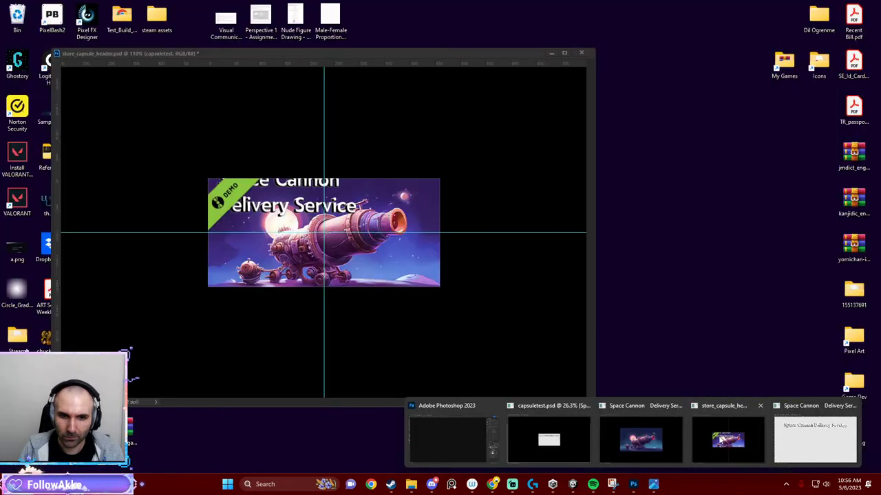
# Drag the exported title.png from its folder into store_capsule_header.psd as an embedded 'title' layer.
pyautogui.click(739, 433)
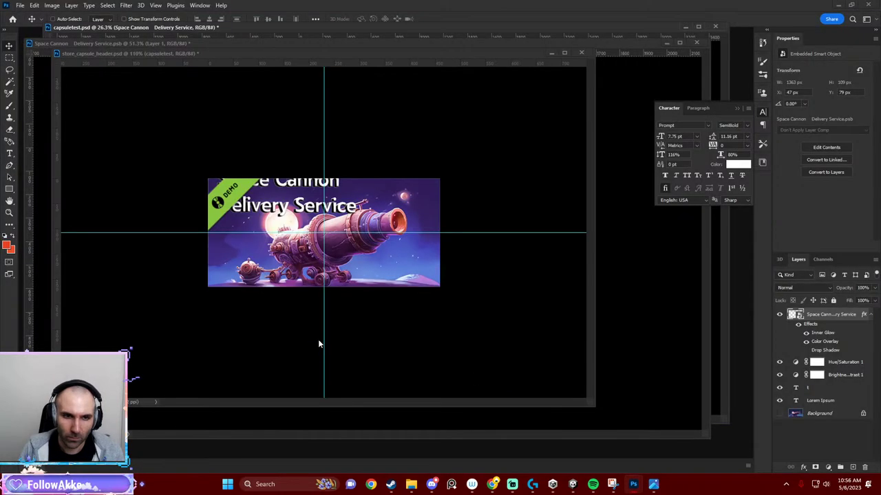
pyautogui.moveTo(410, 484)
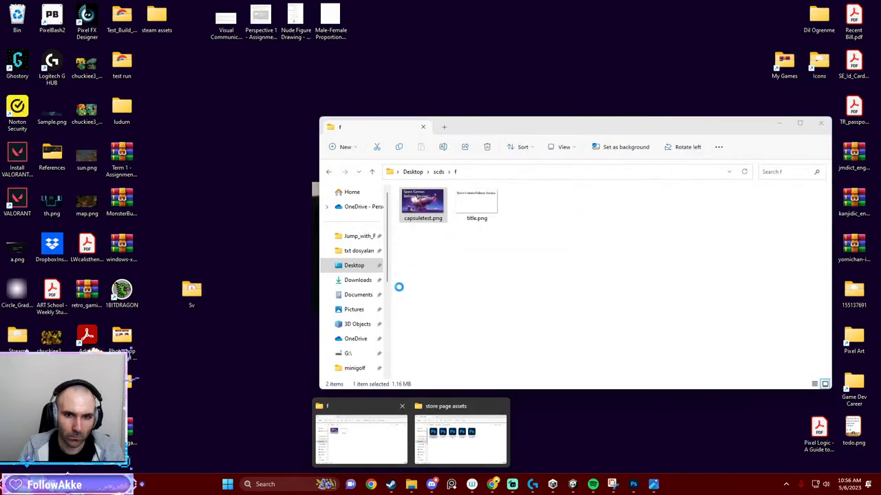
pyautogui.click(361, 437)
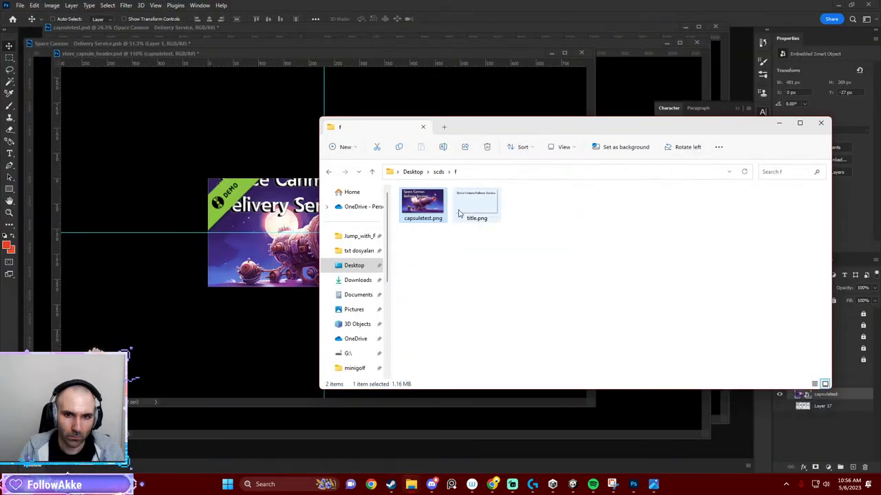
pyautogui.moveTo(461, 210); pyautogui.dragTo(329, 317)
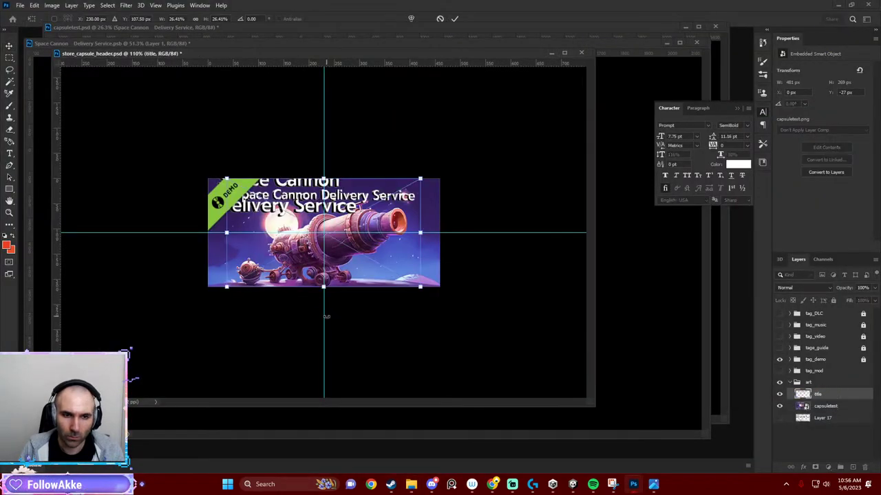
pyautogui.press('Return')
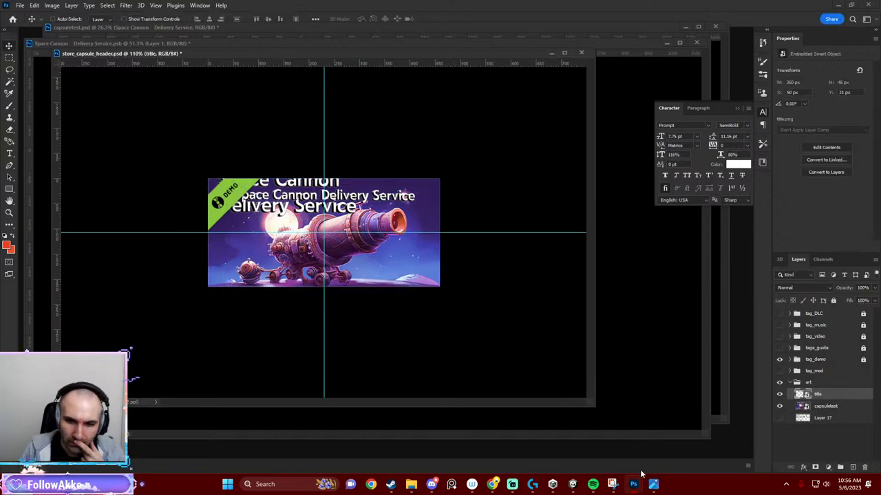
pyautogui.moveTo(633, 484)
pyautogui.moveTo(719, 450)
pyautogui.moveTo(658, 448)
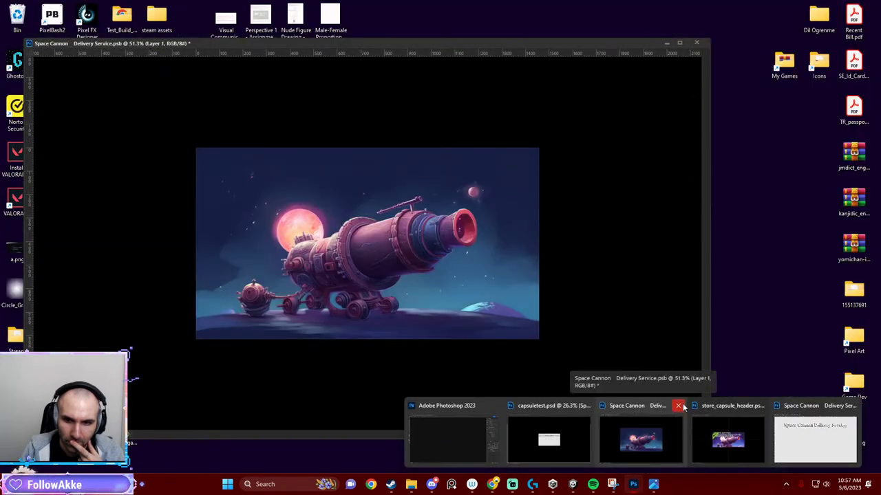
pyautogui.moveTo(735, 433)
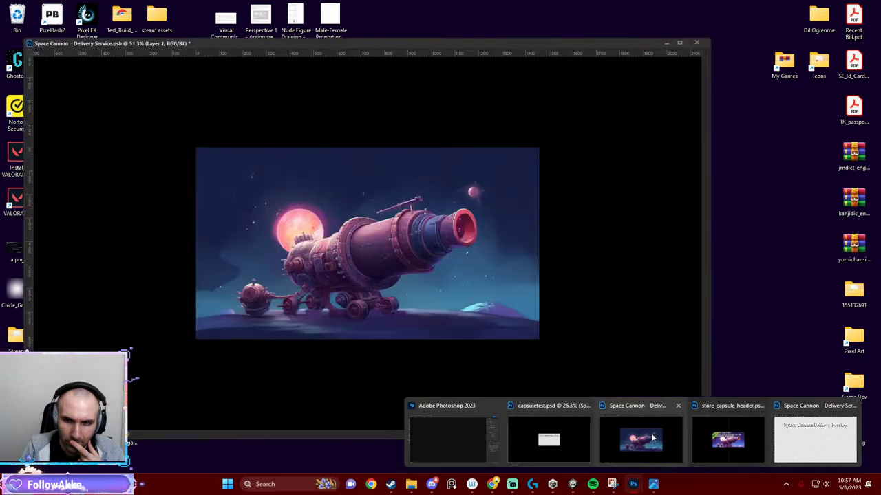
# Close the 3D title text document but keep the Space Cannon Delivery Service document open.
pyautogui.click(653, 438)
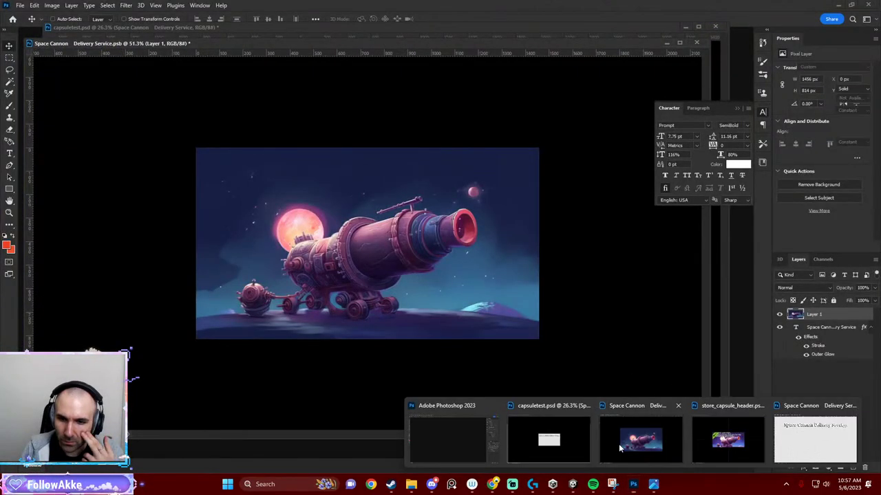
pyautogui.click(729, 437)
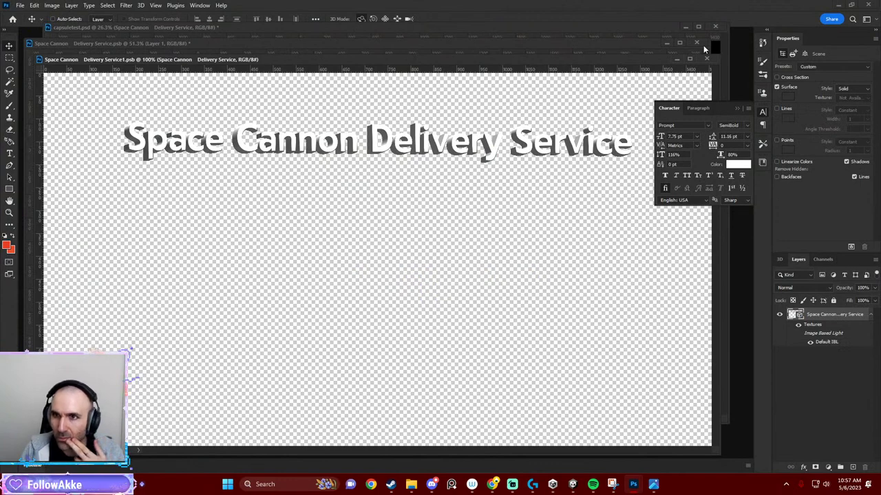
pyautogui.click(625, 43)
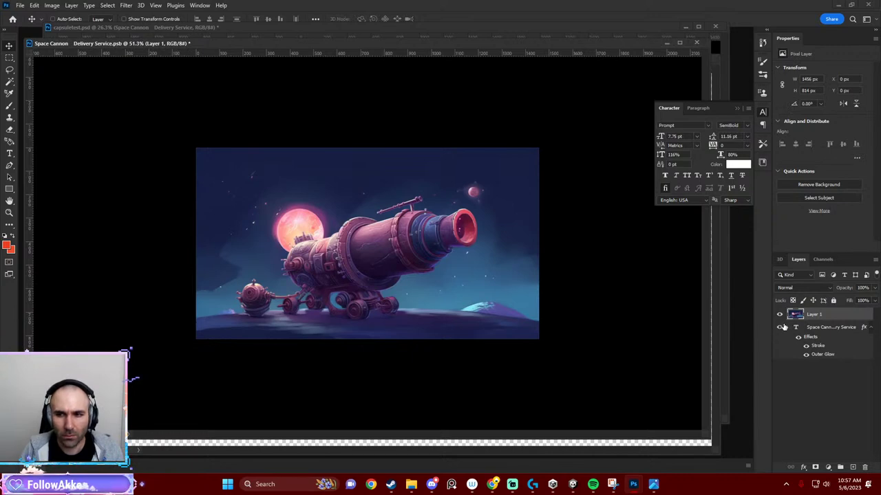
pyautogui.click(697, 43)
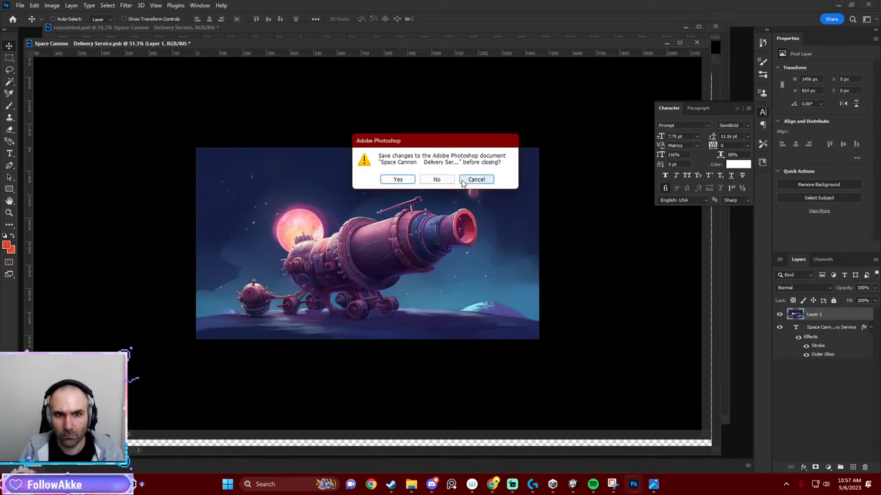
pyautogui.click(475, 180)
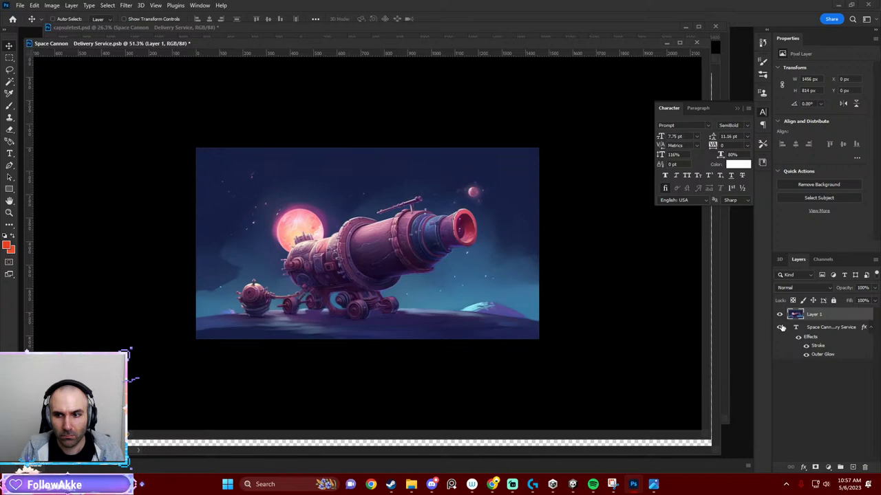
# Move the title text layer above the cannon art layer and briefly open the title smart object.
pyautogui.moveTo(820, 331); pyautogui.dragTo(819, 311)
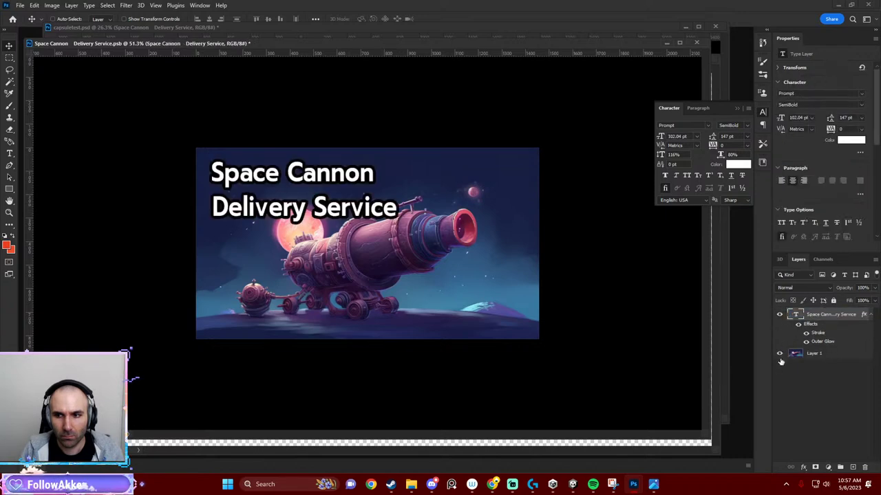
pyautogui.click(587, 29)
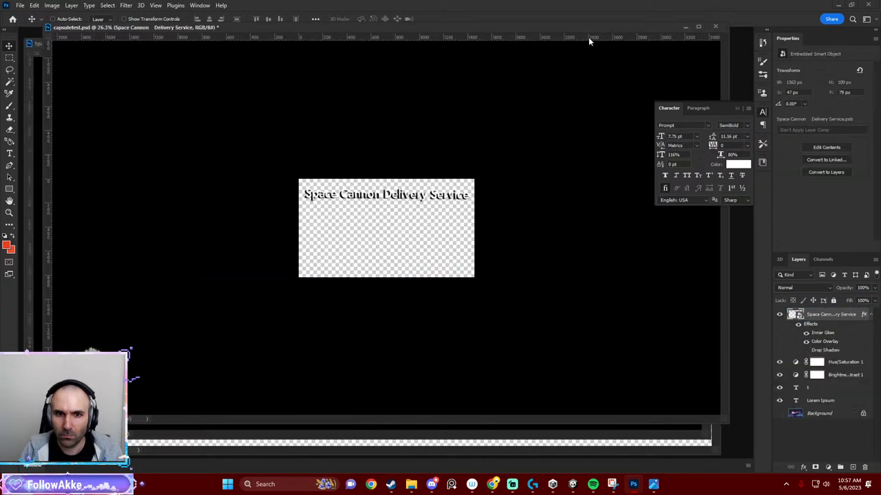
pyautogui.click(681, 27)
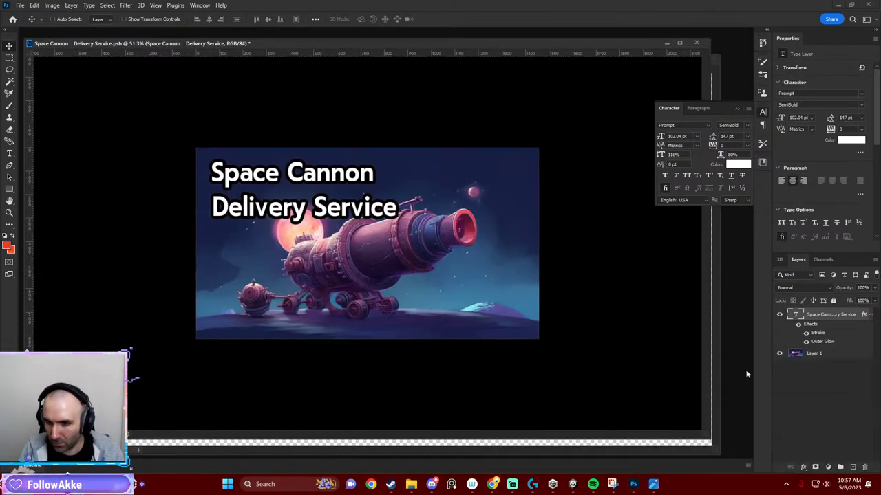
pyautogui.doubleClick(794, 353)
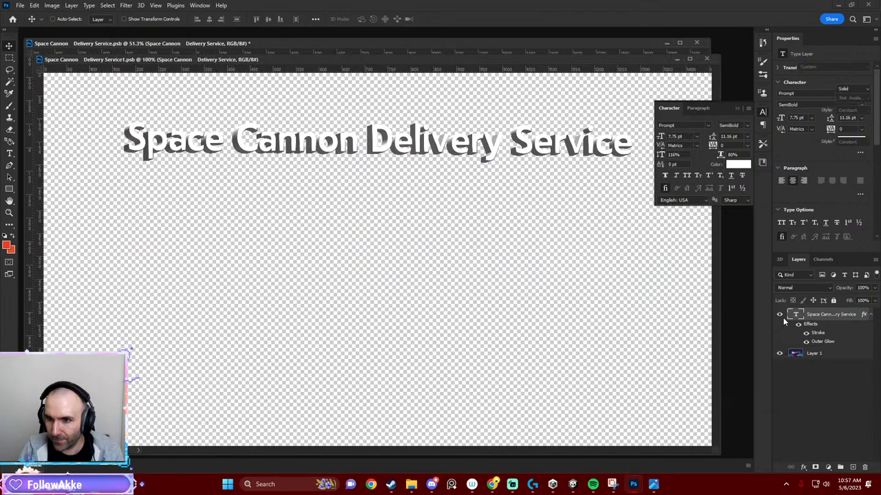
pyautogui.click(679, 59)
pyautogui.moveTo(631, 483)
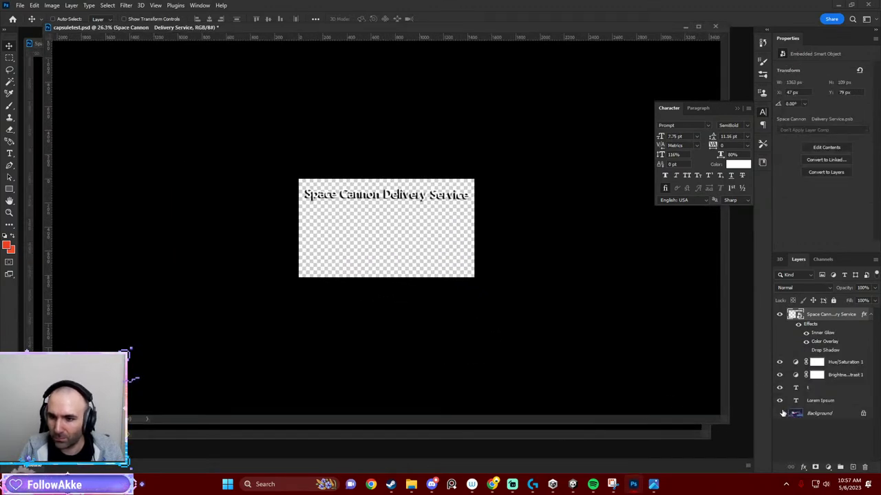
# Show the cannon background, hide the title layer, and export as PNG, overwriting capsuletest.png.
pyautogui.click(780, 412)
pyautogui.click(780, 315)
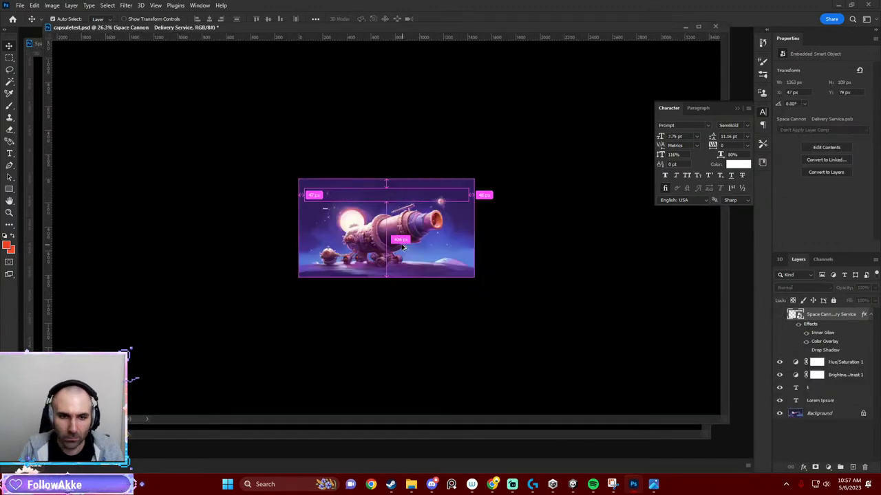
pyautogui.hotkey('ctrl', 'alt', 'shift', 's')
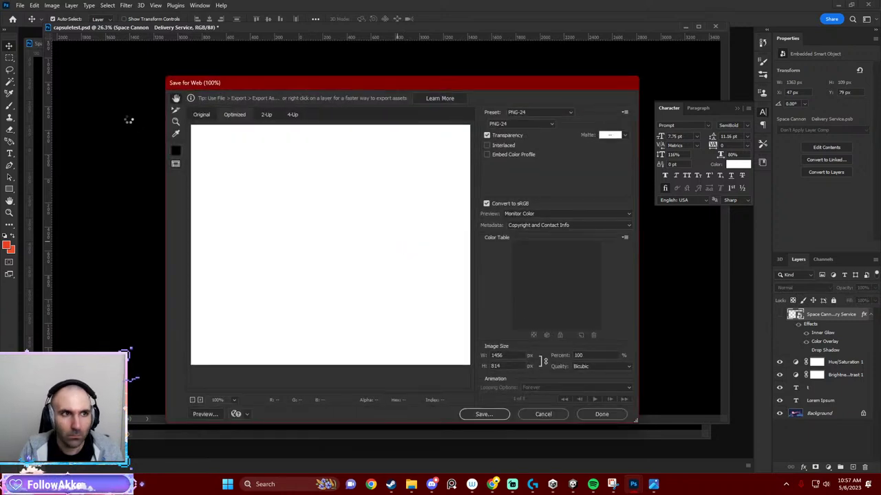
pyautogui.press('Escape')
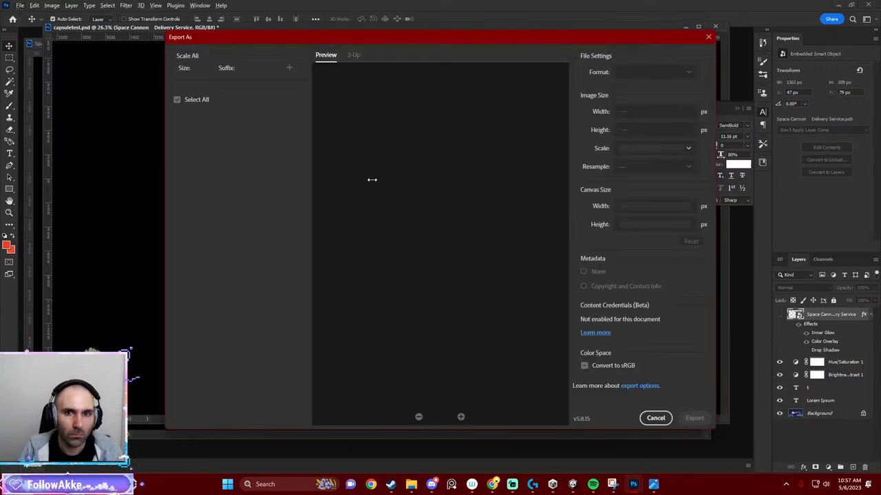
pyautogui.click(694, 417)
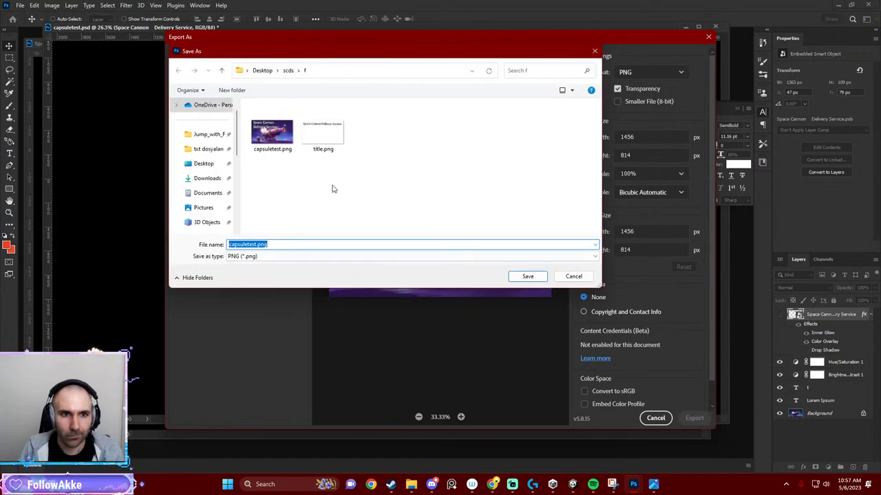
pyautogui.doubleClick(284, 140)
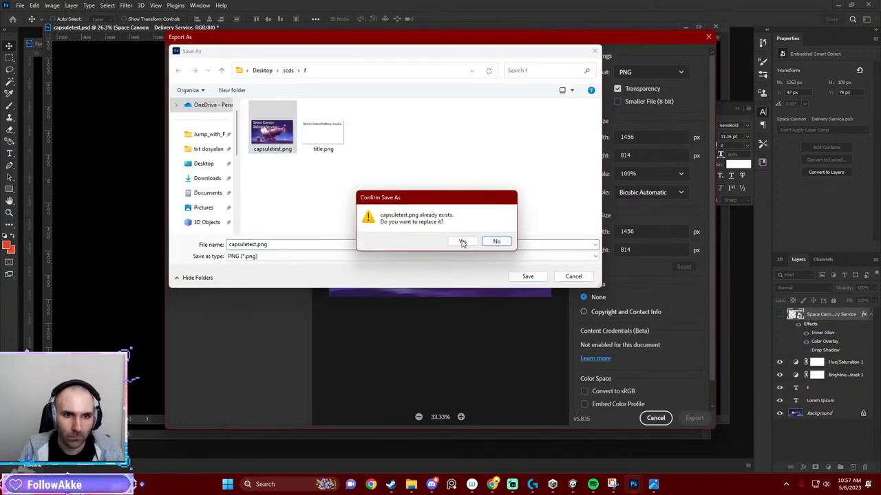
pyautogui.click(462, 242)
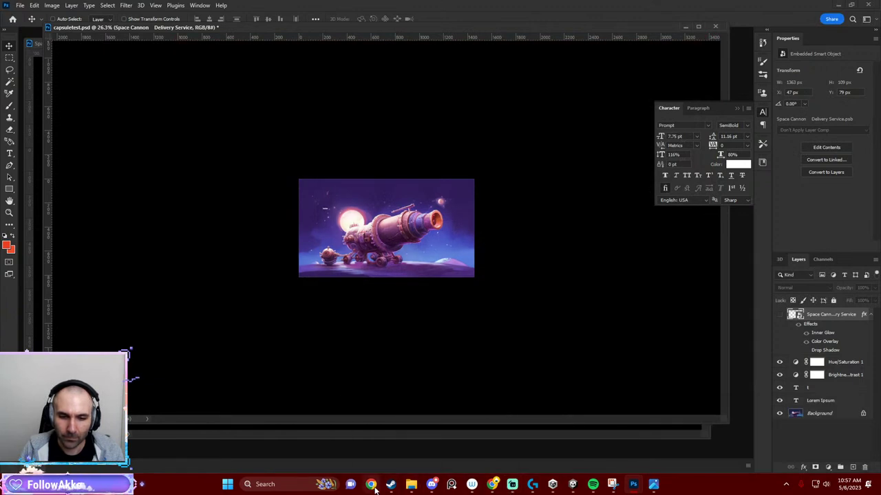
pyautogui.moveTo(572, 485)
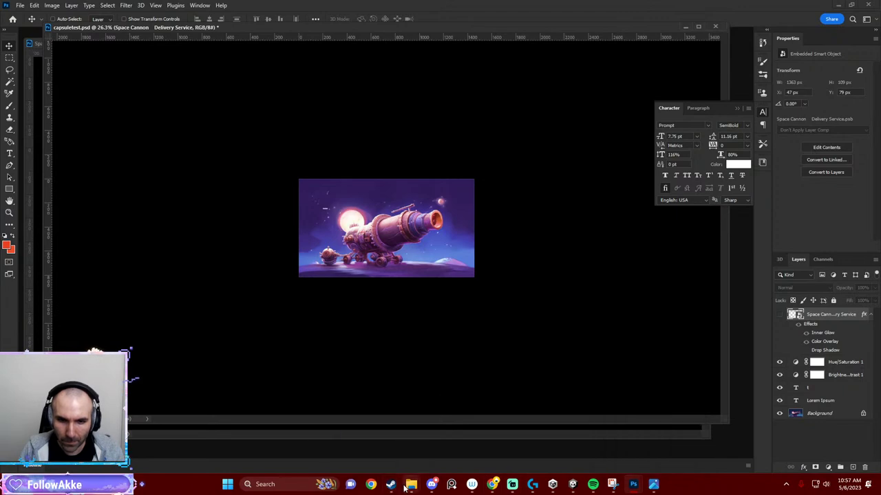
# Drag the refreshed capsuletest.png from the f folder onto the store_capsule_header.psd canvas.
pyautogui.moveTo(411, 484)
pyautogui.moveTo(366, 447)
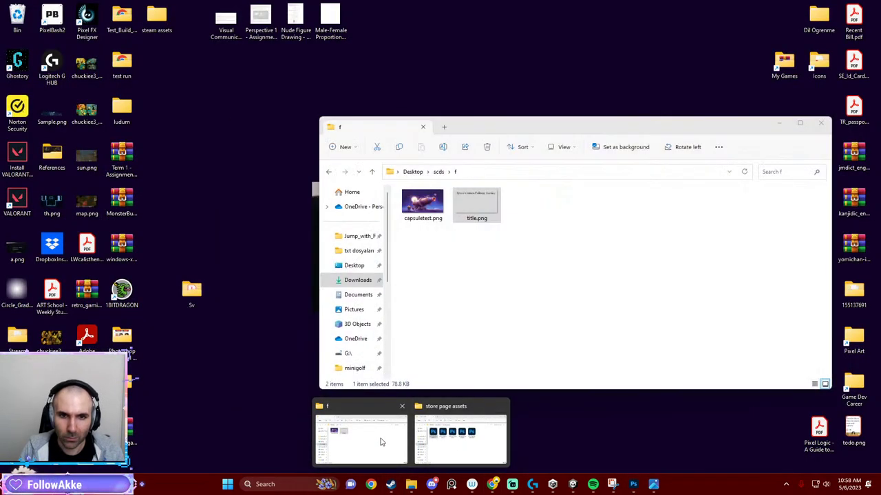
pyautogui.click(379, 439)
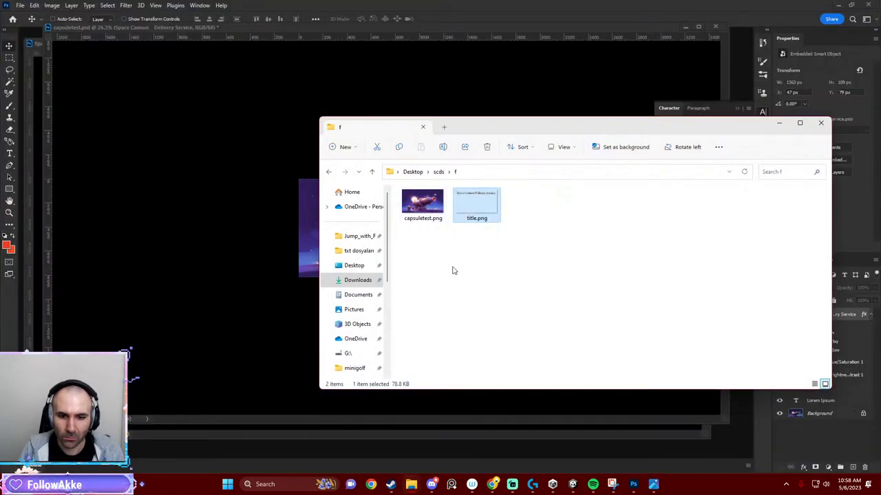
pyautogui.click(423, 205)
pyautogui.moveTo(633, 484)
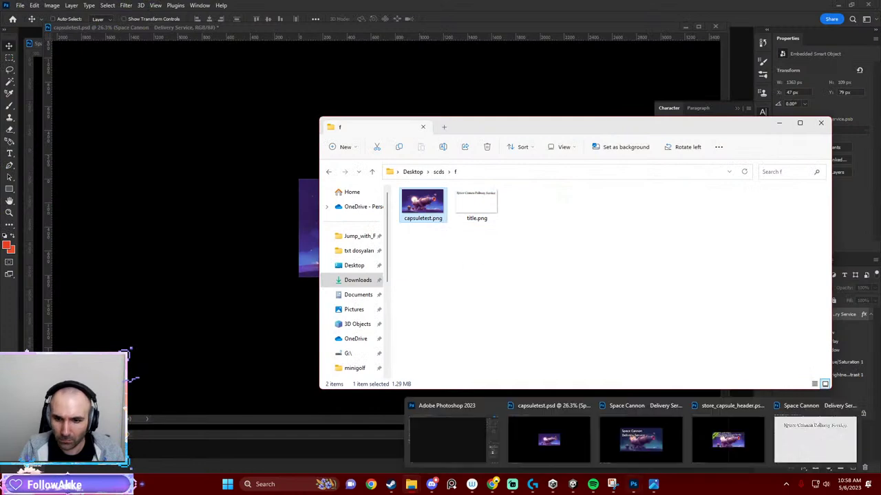
pyautogui.click(728, 439)
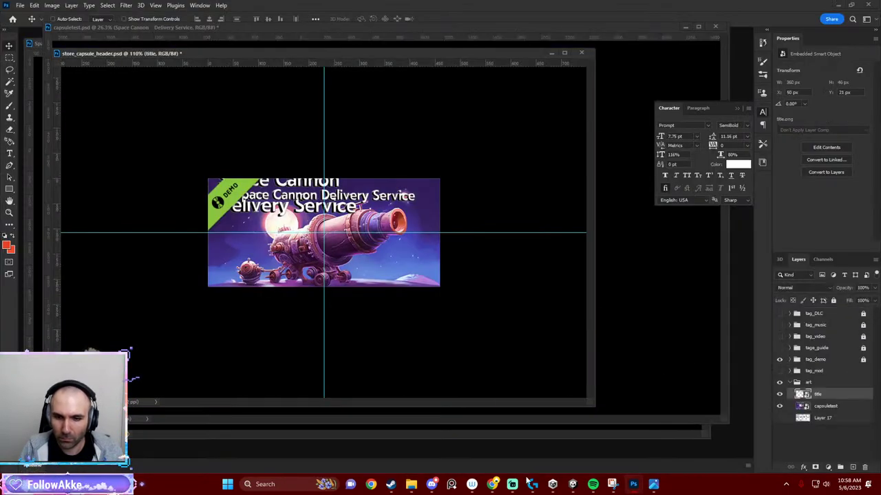
pyautogui.moveTo(410, 484)
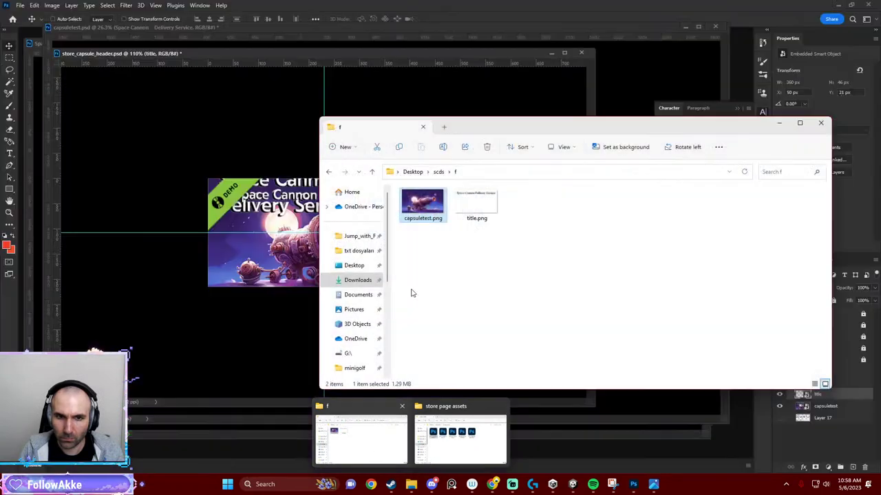
pyautogui.moveTo(460, 450)
pyautogui.mouseDown()
pyautogui.moveTo(269, 260)
pyautogui.moveTo(291, 281)
pyautogui.mouseUp()
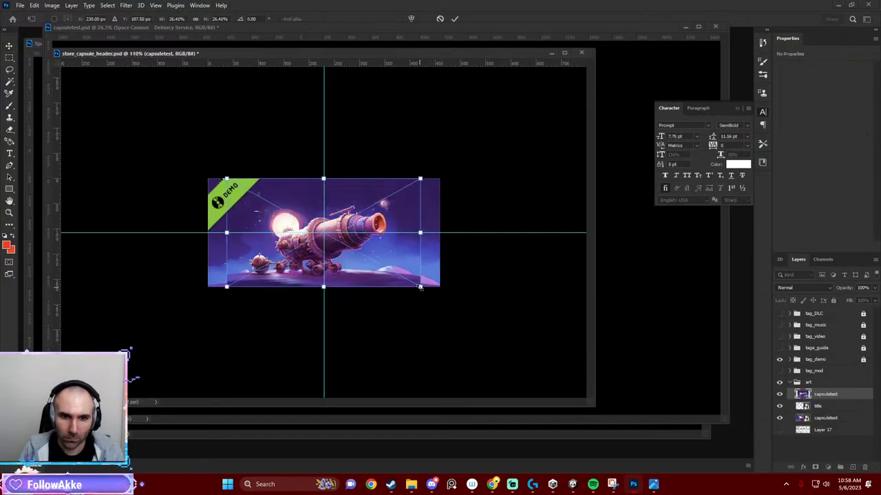
# Scale the placed cannon image to fill the capsule and move the title layer above it.
pyautogui.moveTo(420, 288); pyautogui.dragTo(439, 300)
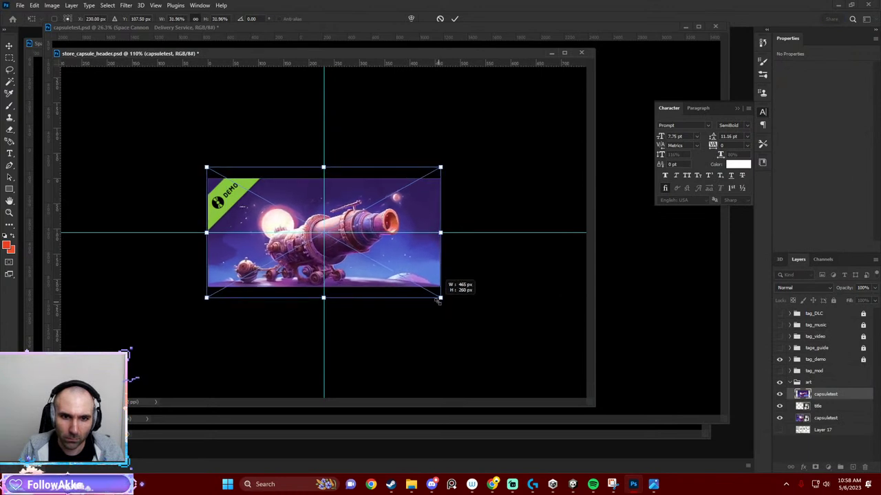
pyautogui.moveTo(438, 300); pyautogui.dragTo(437, 301)
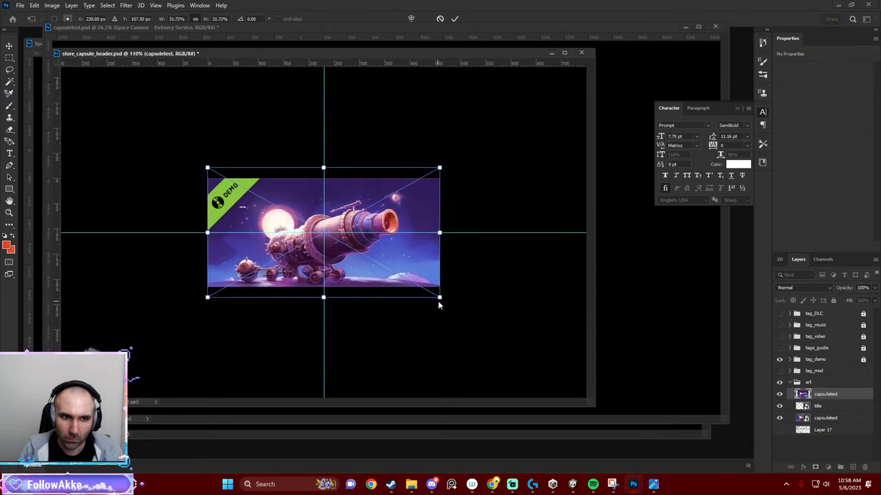
pyautogui.press('Return')
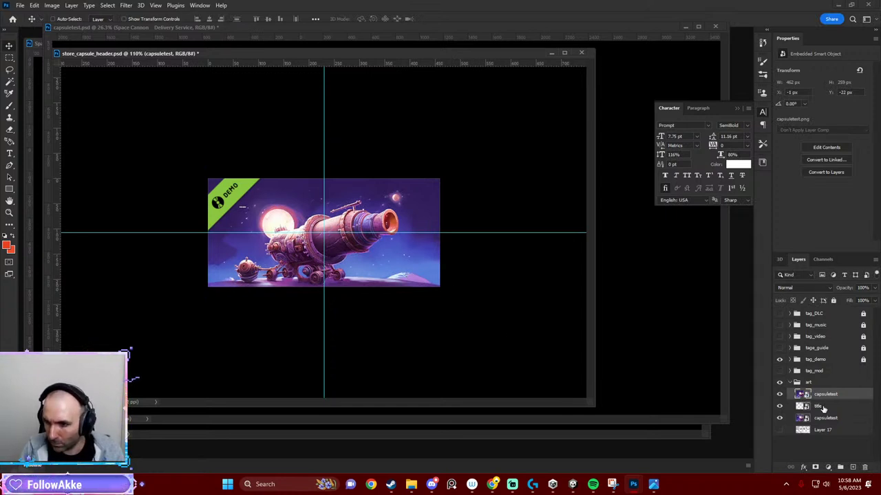
pyautogui.moveTo(822, 409); pyautogui.dragTo(820, 391)
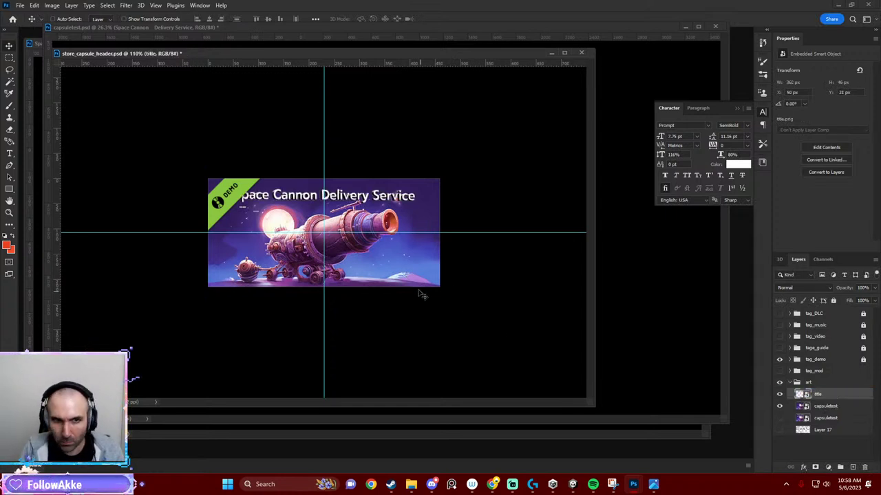
# Reposition and slightly scale the one-line title, nudging it up two steps before applying.
pyautogui.moveTo(353, 198); pyautogui.dragTo(378, 193)
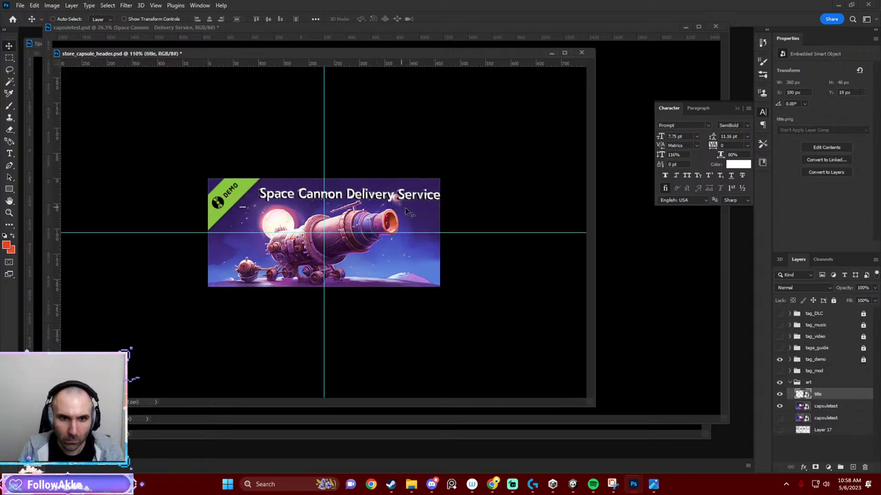
pyautogui.hotkey('ctrl', 't')
pyautogui.moveTo(440, 280); pyautogui.dragTo(433, 280)
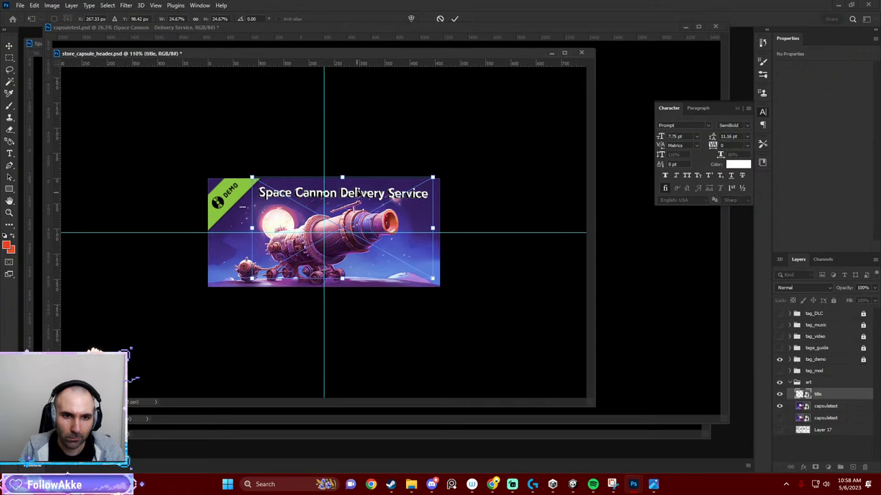
pyautogui.moveTo(358, 193); pyautogui.dragTo(360, 192)
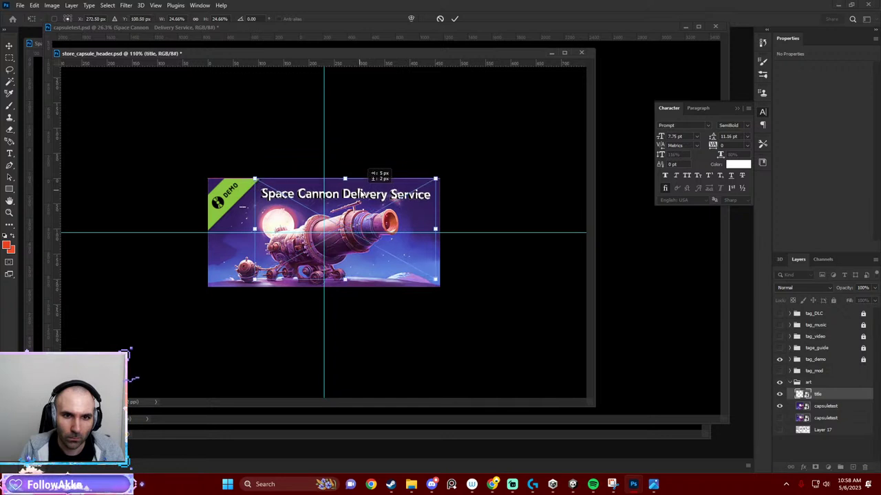
pyautogui.moveTo(360, 193); pyautogui.dragTo(364, 196)
pyautogui.press('Up')
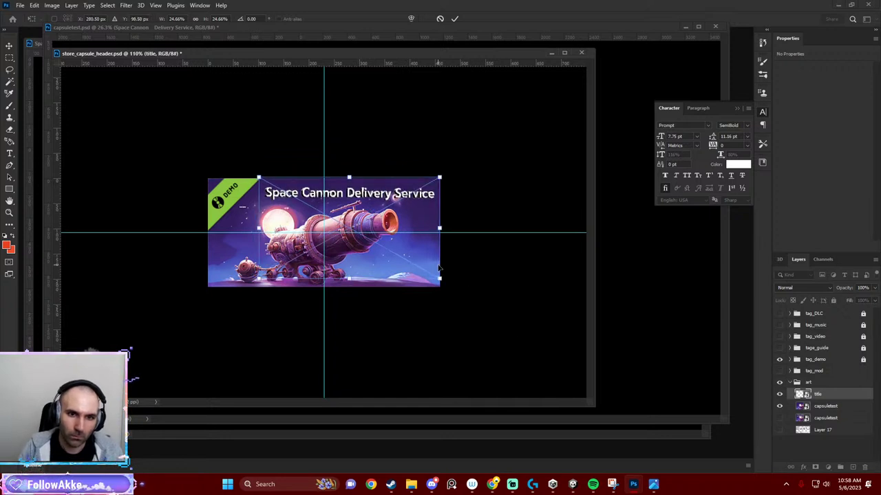
pyautogui.press('Up')
pyautogui.press('Up')
pyautogui.press('Up')
pyautogui.press('Up')
pyautogui.press('Up')
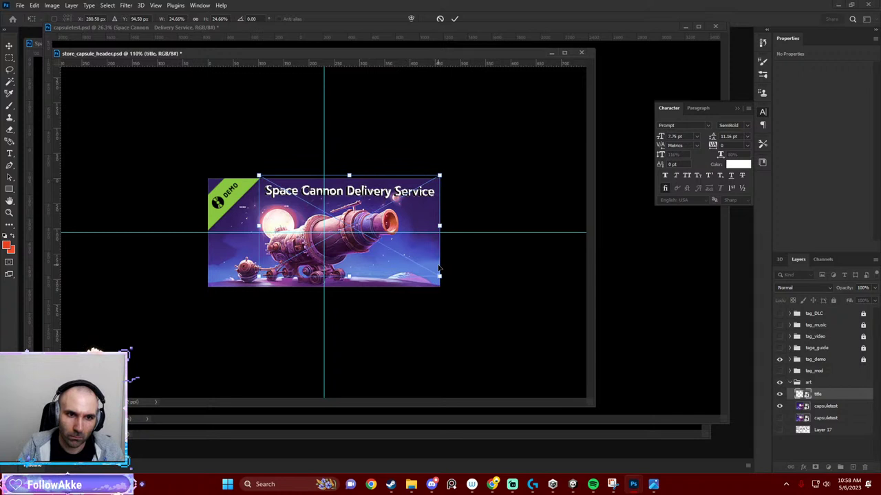
pyautogui.press('Return')
# Fit the whole banner on screen and preview it in Save for Web as a 460 × 215 PNG-24.
pyautogui.hotkey('ctrl', '0')
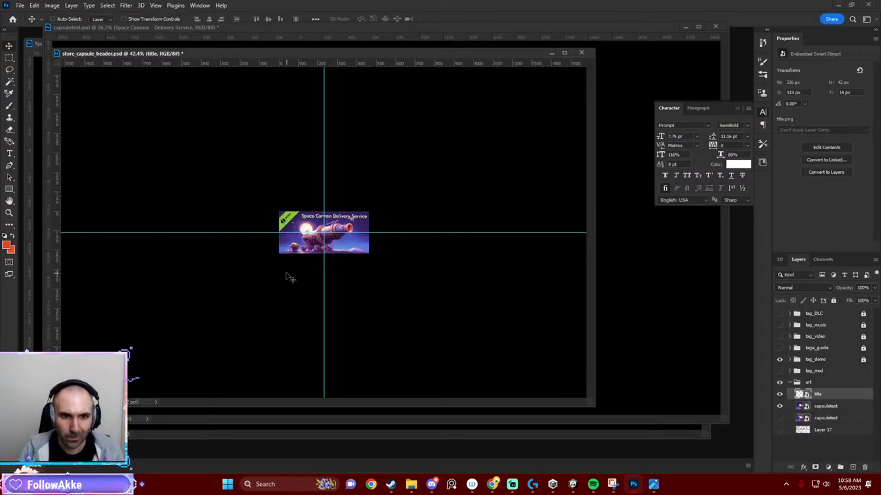
pyautogui.scroll(5, 277, 255)
pyautogui.scroll(-1, 250, 249)
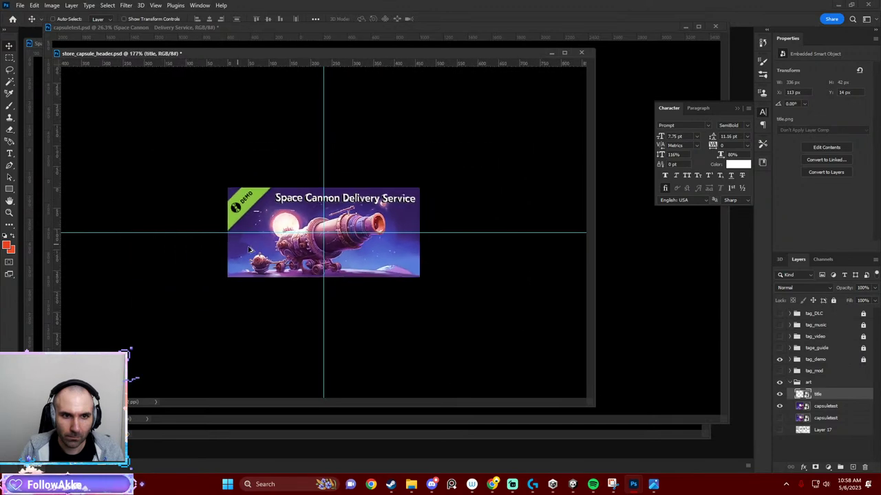
pyautogui.scroll(-1, 251, 249)
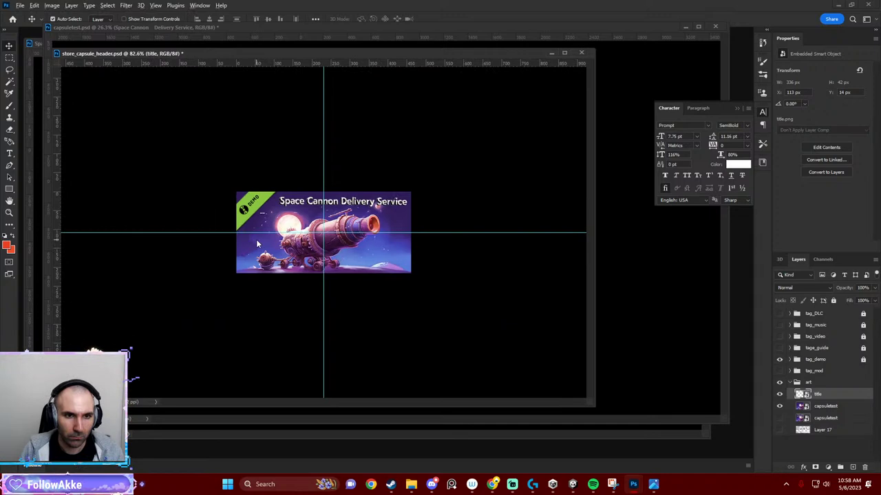
pyautogui.hotkey('ctrl', 'alt', 'shift', 's')
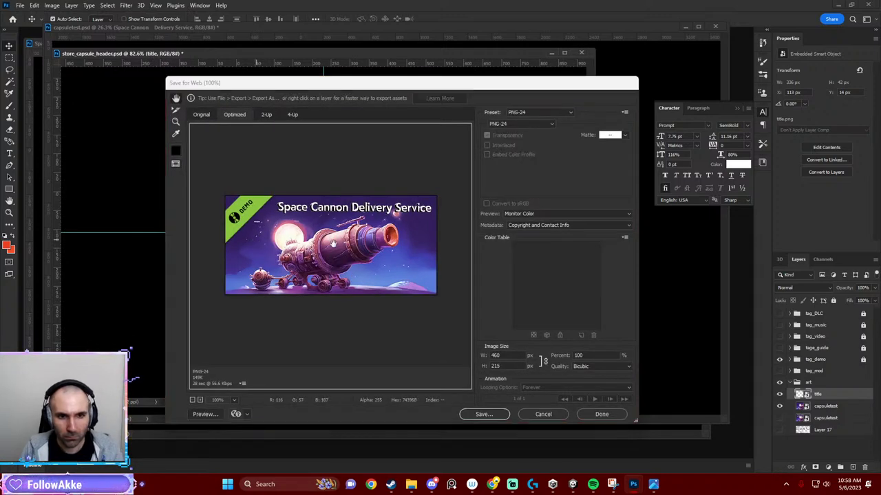
# Switch from Save for Web to the Export As PNG preview and start the export.
pyautogui.press('Escape')
pyautogui.hotkey('ctrl', 'alt', 'shift', 'w')
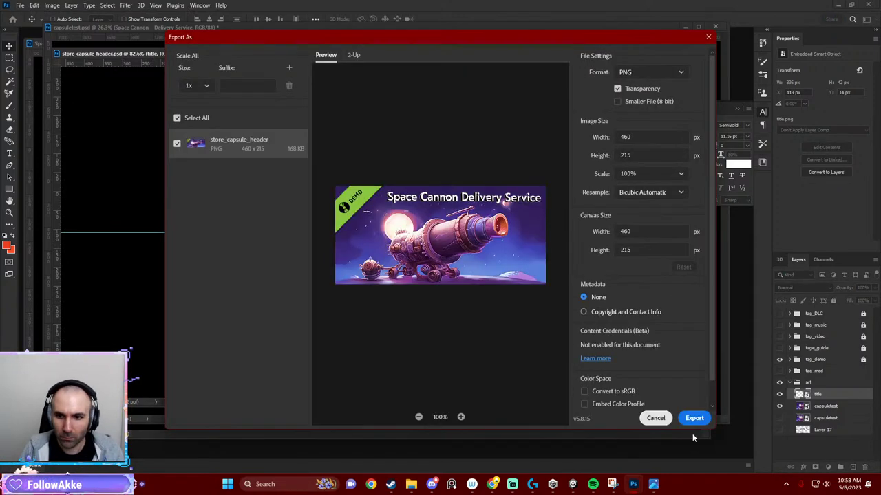
pyautogui.click(694, 421)
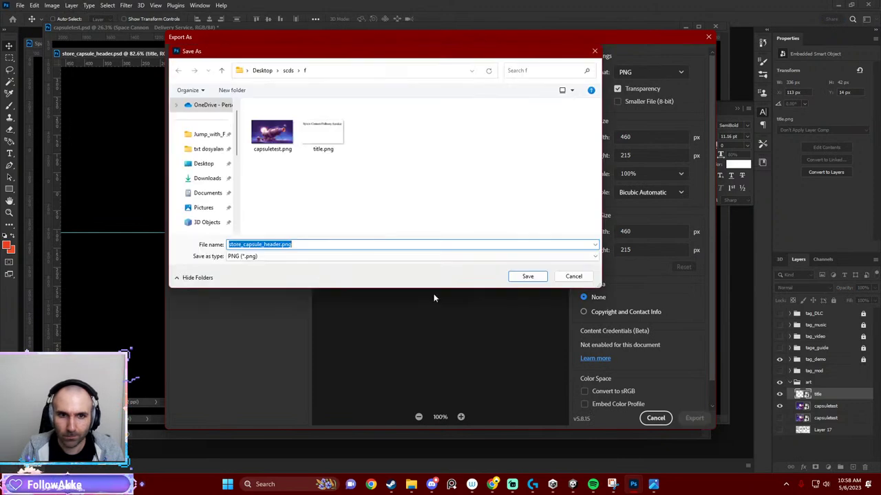
# Create a new folder 'final' and save the banner there as Store_Capsule_Demo_Header.png.
pyautogui.click(282, 244)
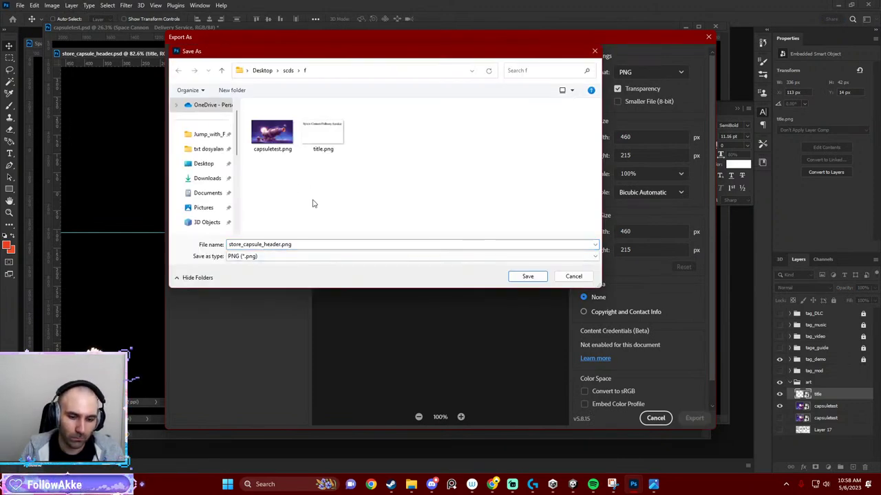
pyautogui.hotkey('ctrl', 'shift', 'n')
pyautogui.write('final')
pyautogui.press('Return')
pyautogui.press('Return')
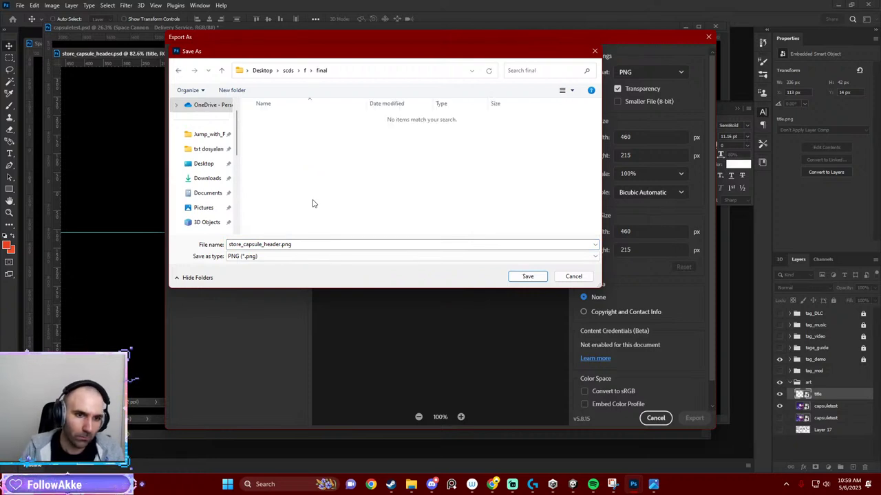
pyautogui.moveTo(279, 245); pyautogui.dragTo(153, 247)
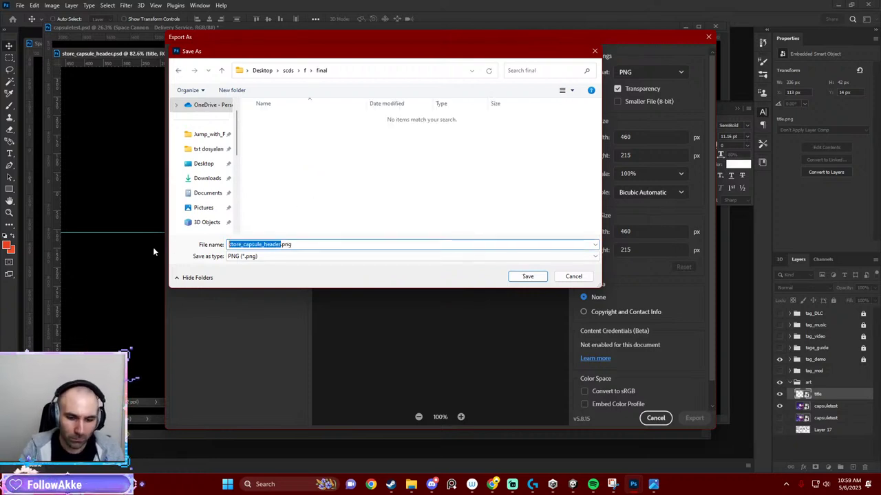
pyautogui.write('Sote')
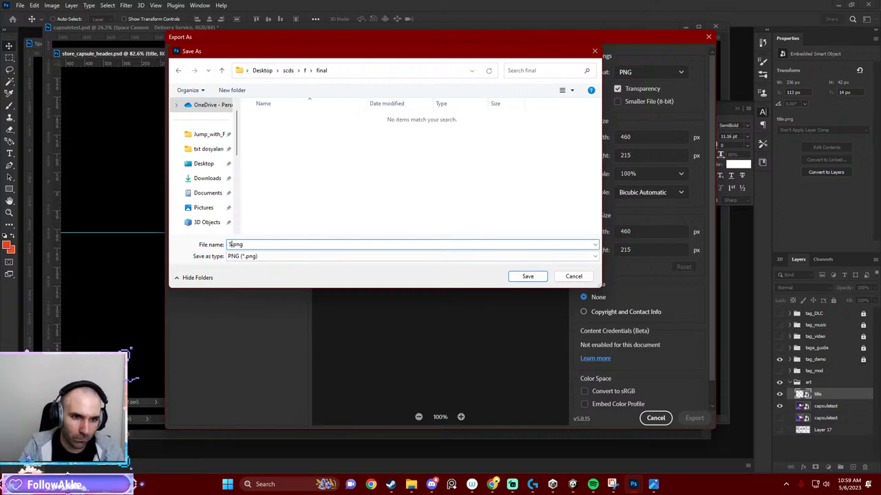
pyautogui.write('Capsule_Demo_')
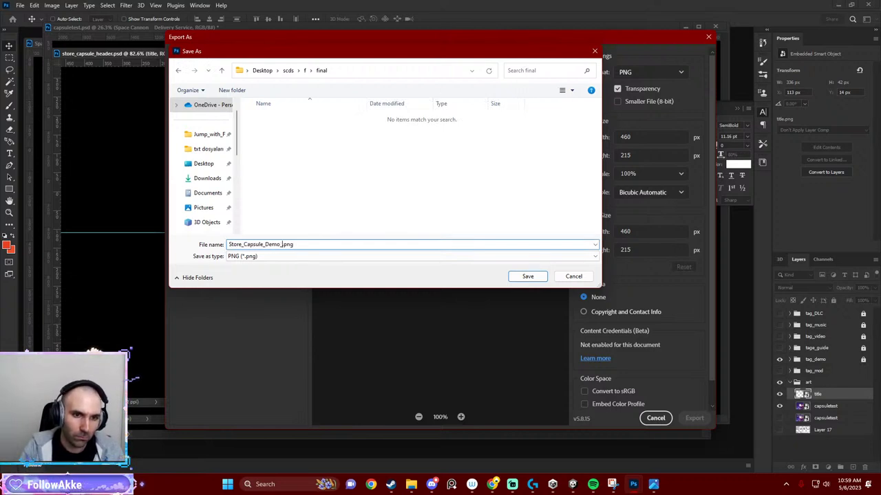
pyautogui.write('eader')
pyautogui.press('Return')
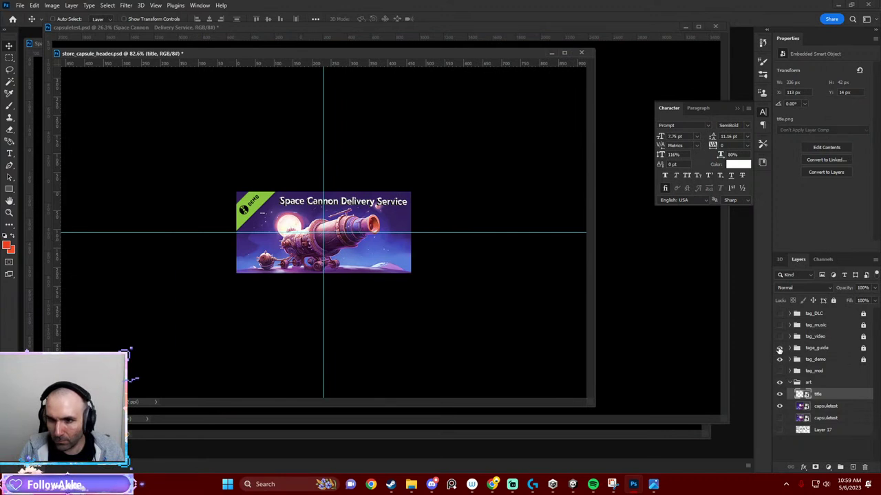
# Hide the DEMO tag, briefly trying the VIDEO and music tags, leaving no tag visible.
pyautogui.click(780, 359)
pyautogui.click(780, 337)
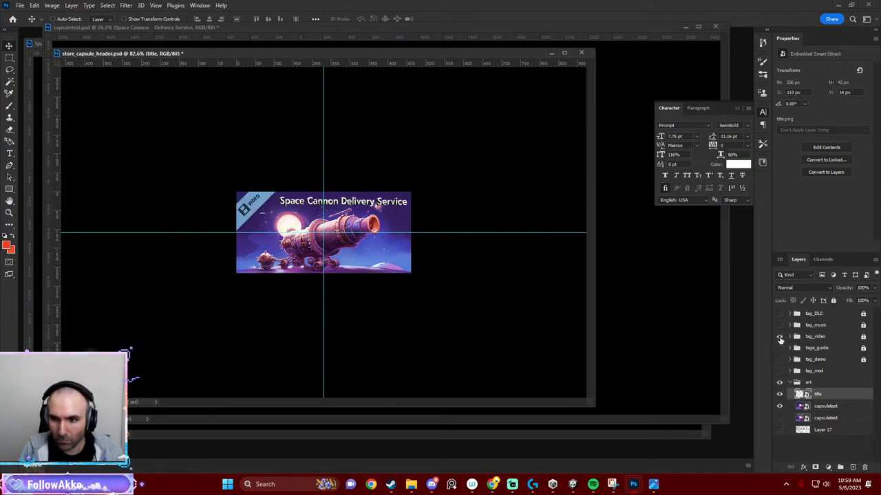
pyautogui.click(780, 325)
pyautogui.click(780, 325)
pyautogui.click(779, 313)
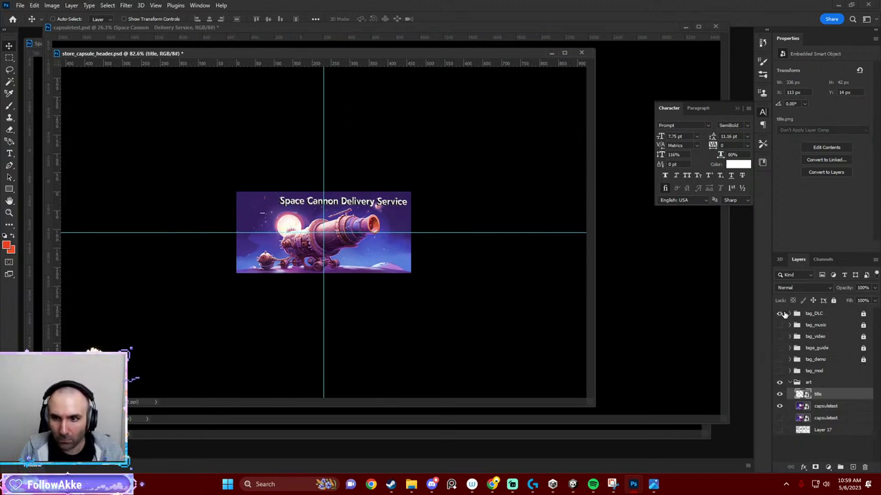
pyautogui.click(780, 313)
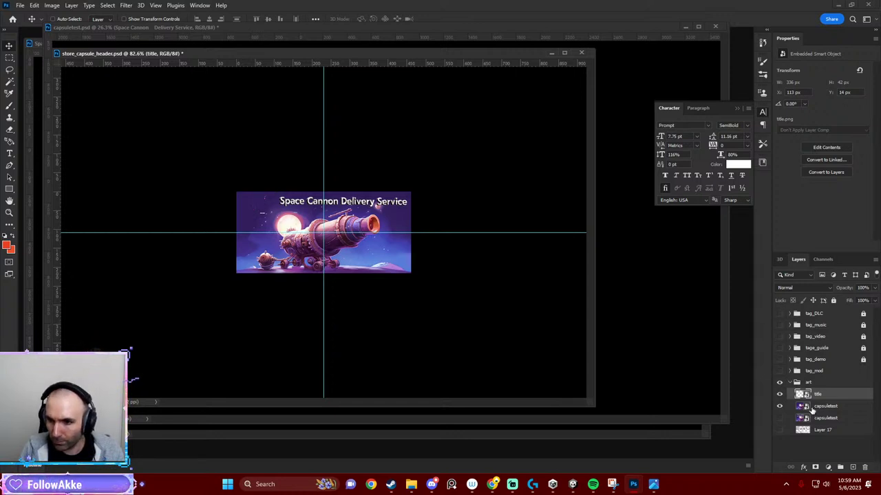
# Move the title about 28 px left with Free Transform and apply it.
pyautogui.moveTo(811, 408); pyautogui.dragTo(577, 330)
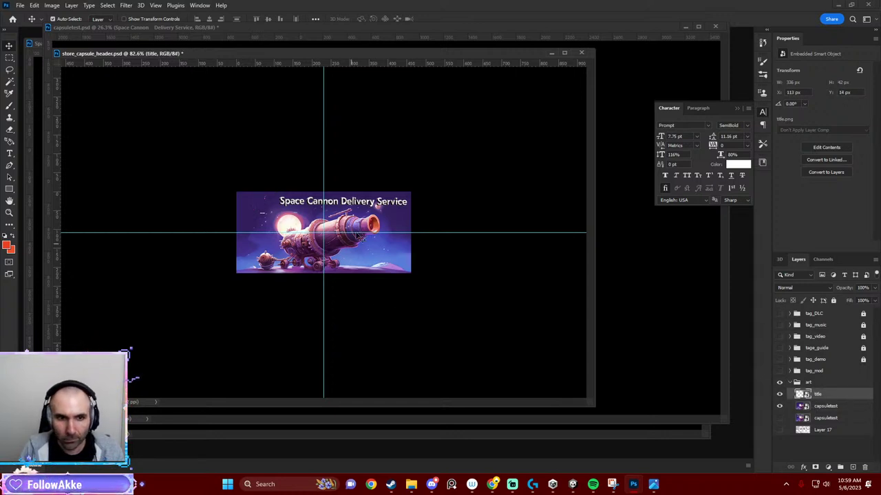
pyautogui.hotkey('ctrl', 't')
pyautogui.moveTo(363, 207); pyautogui.dragTo(344, 207)
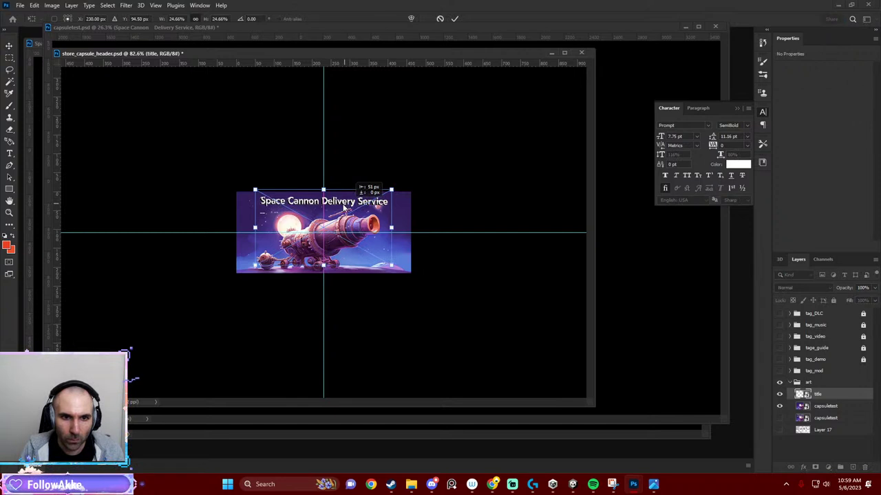
pyautogui.press('Return')
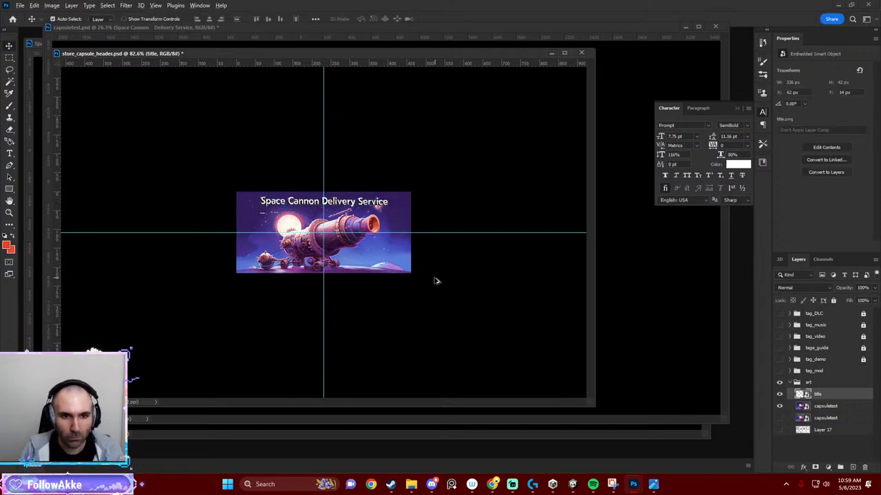
# Export the tagless banner as a PNG into final, removing 'Demo' from the reused file name.
pyautogui.hotkey('alt', 'shift', 'ctrl', 'w')
pyautogui.click(695, 418)
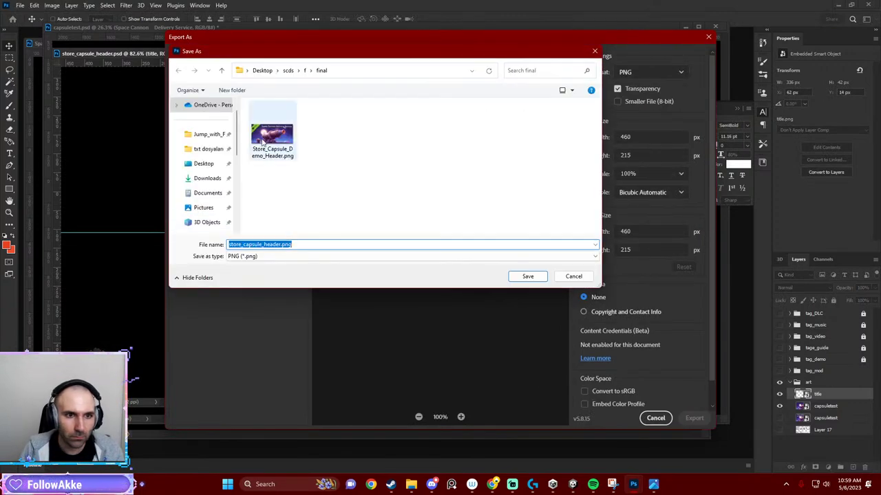
pyautogui.click(262, 143)
pyautogui.click(272, 246)
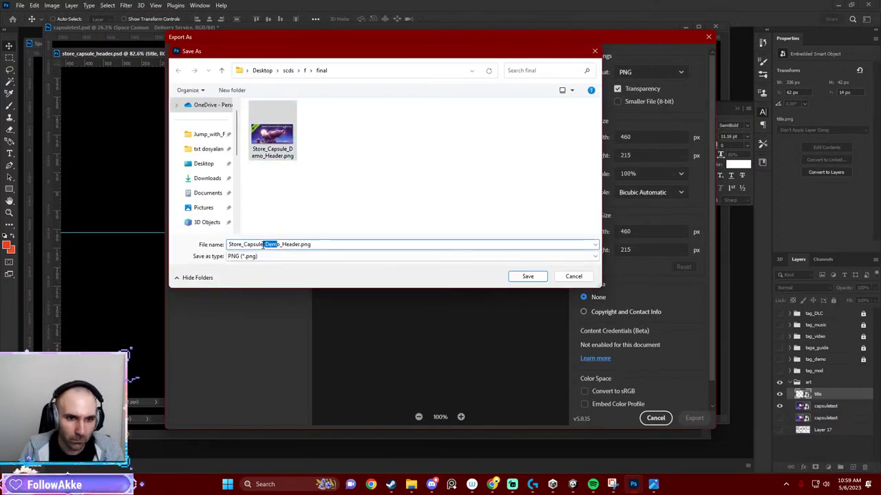
pyautogui.press('BackSpace')
pyautogui.press('Return')
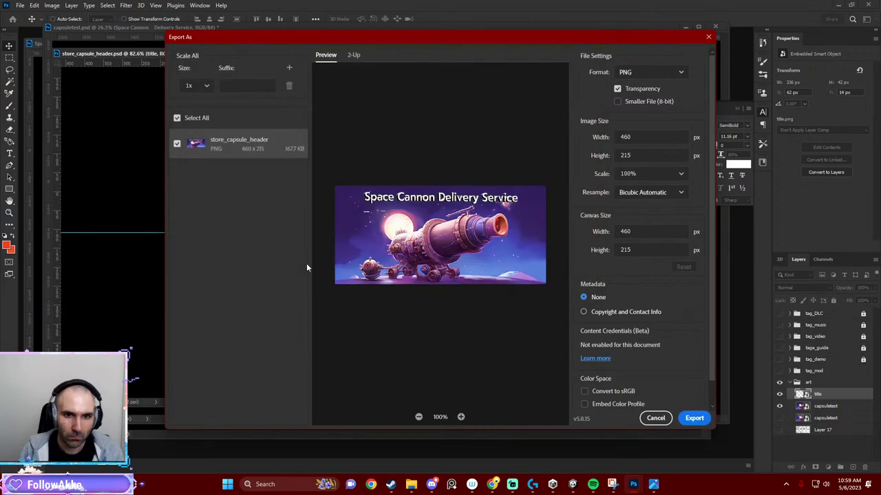